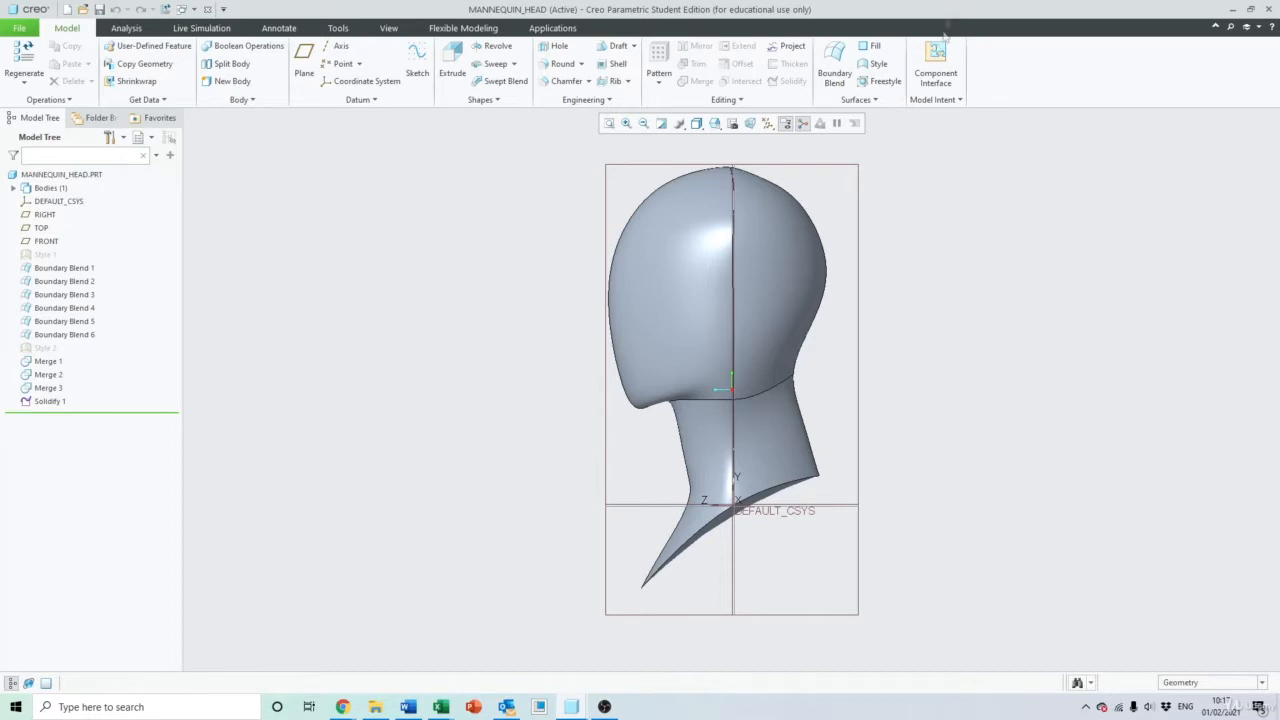
# Create a new design assembly named Helmet with the default template option turned off
pyautogui.click(64, 12)
pyautogui.click(520, 301)
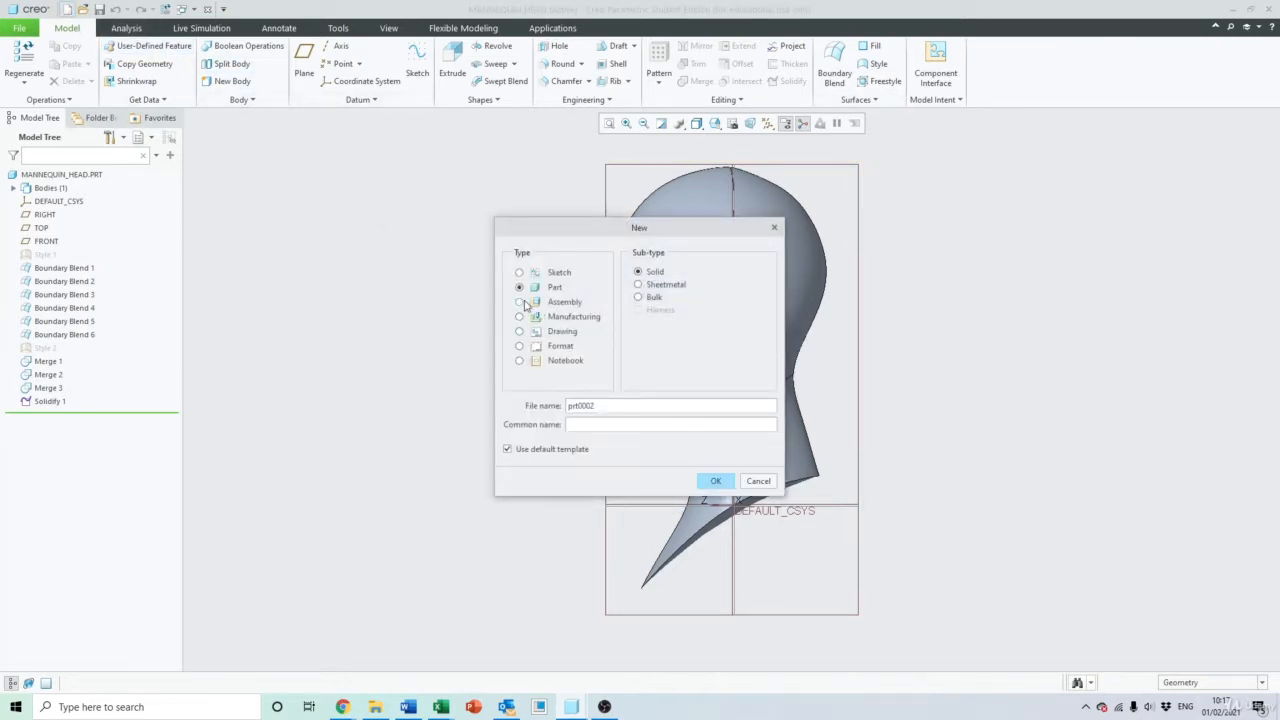
pyautogui.click(508, 449)
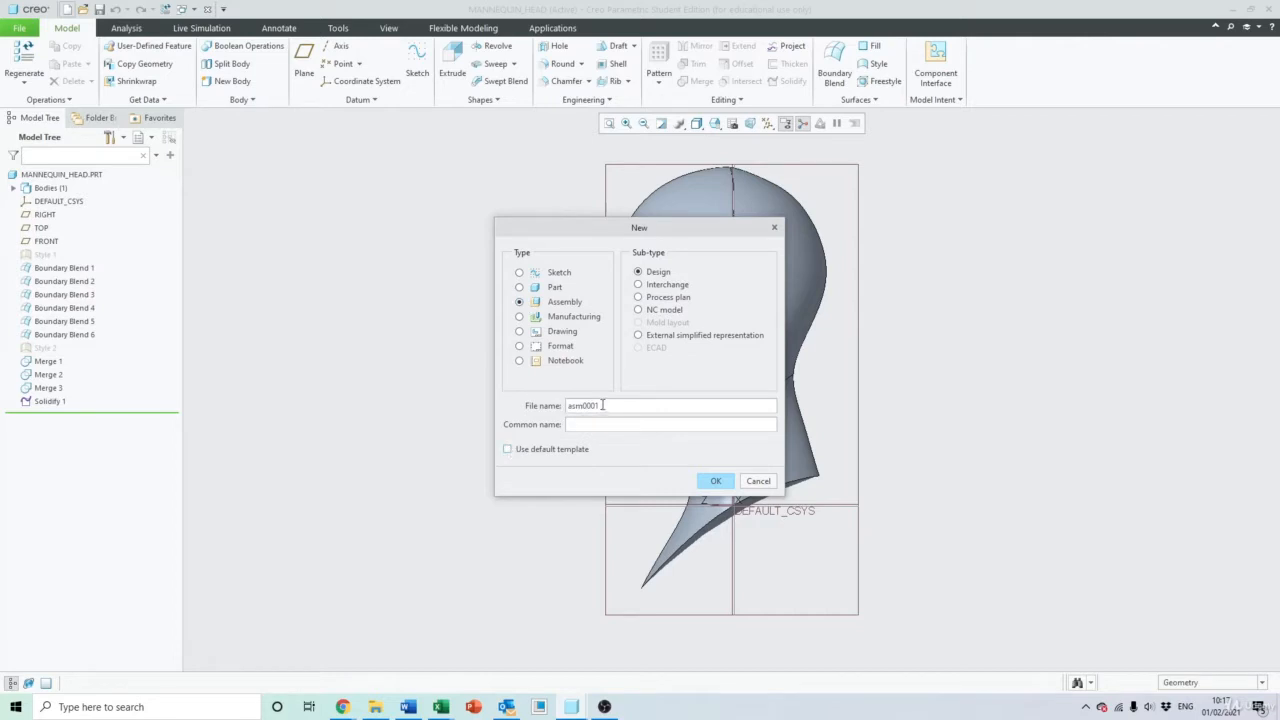
pyautogui.moveTo(604, 406); pyautogui.dragTo(564, 406)
pyautogui.write('Helmet')
pyautogui.click(712, 481)
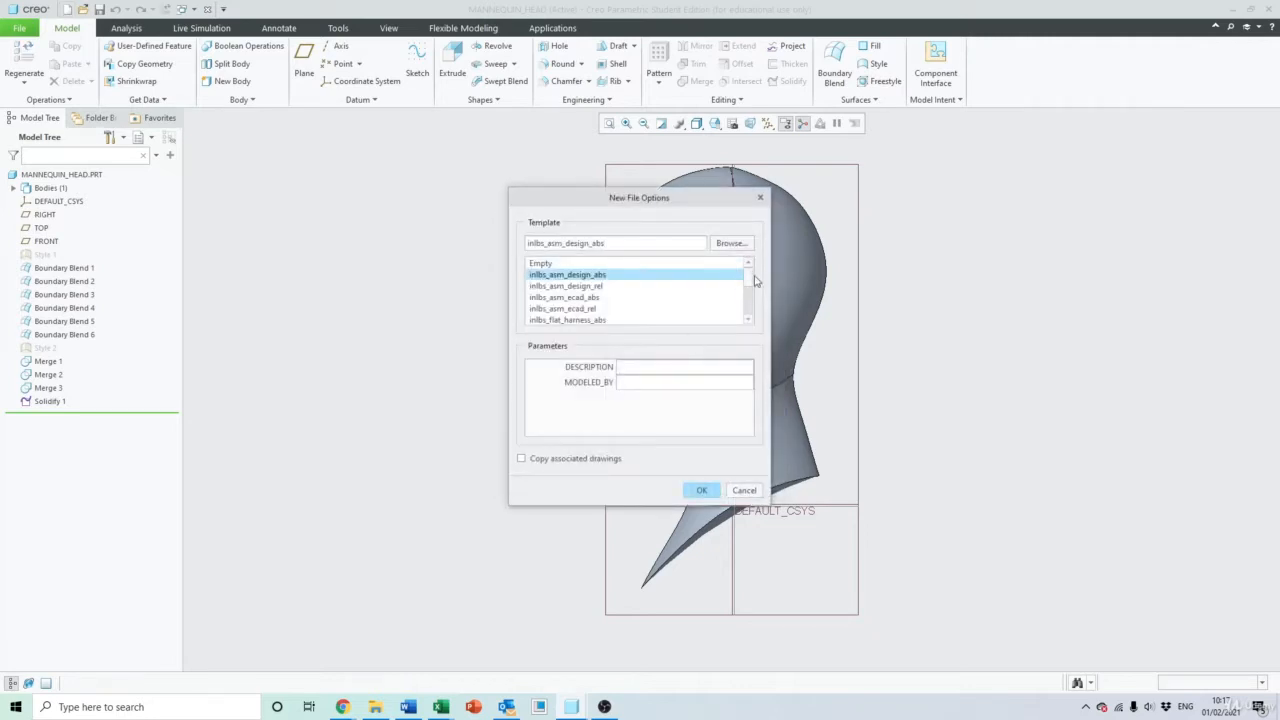
# Base the assembly on the mmks_asm_design_abs template and maximize its window
pyautogui.moveTo(748, 278); pyautogui.dragTo(748, 302)
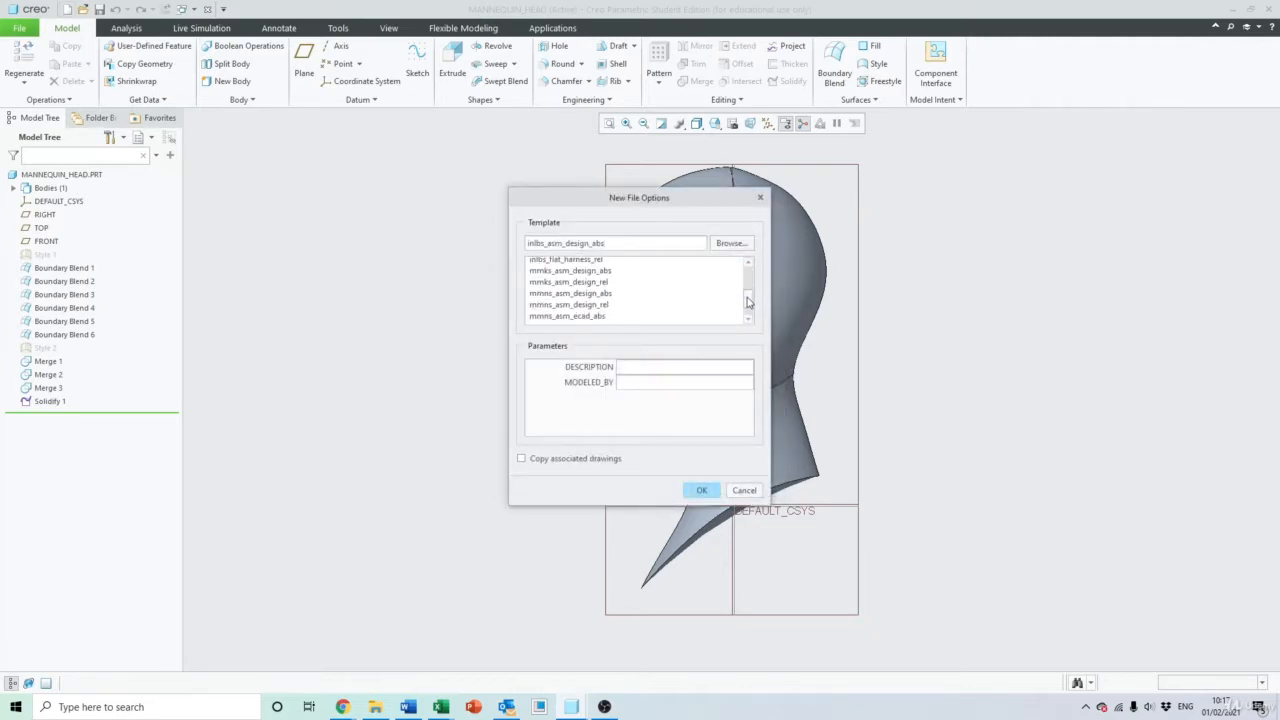
pyautogui.doubleClick(556, 274)
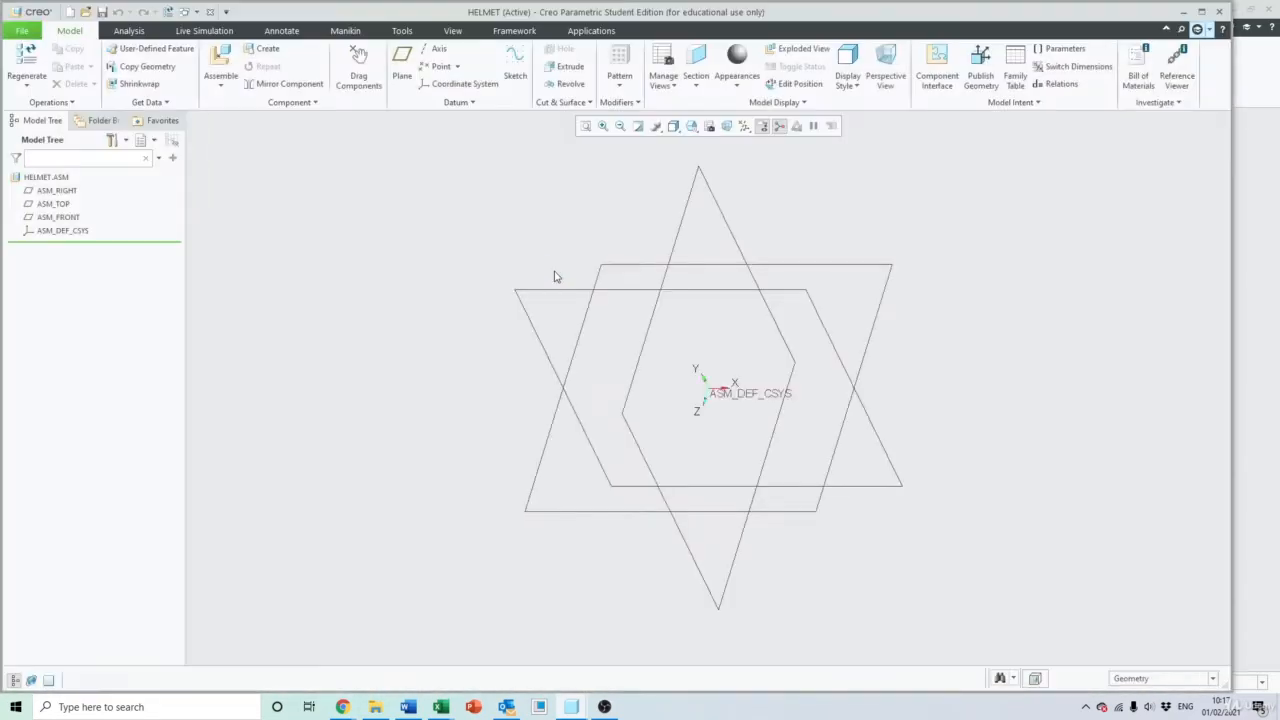
pyautogui.click(1201, 11)
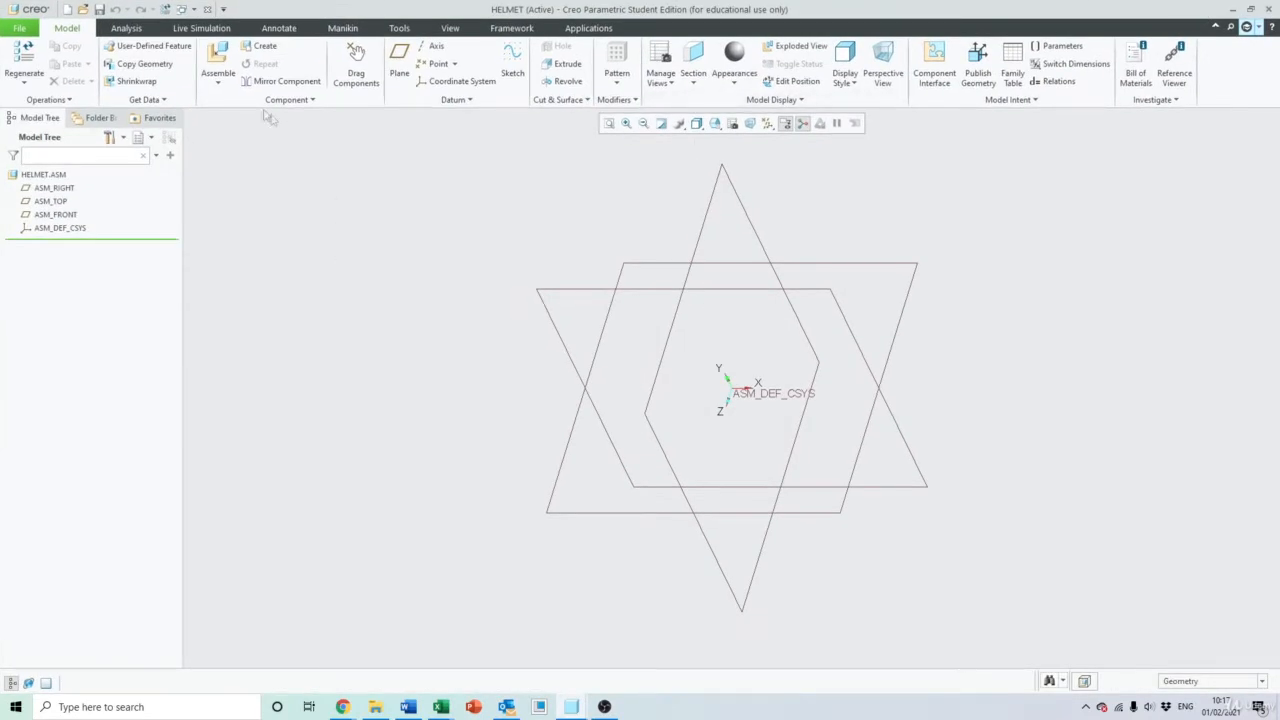
# Assemble mannequin_head.prt into the helmet assembly and fully place it with the Default constraint
pyautogui.click(214, 58)
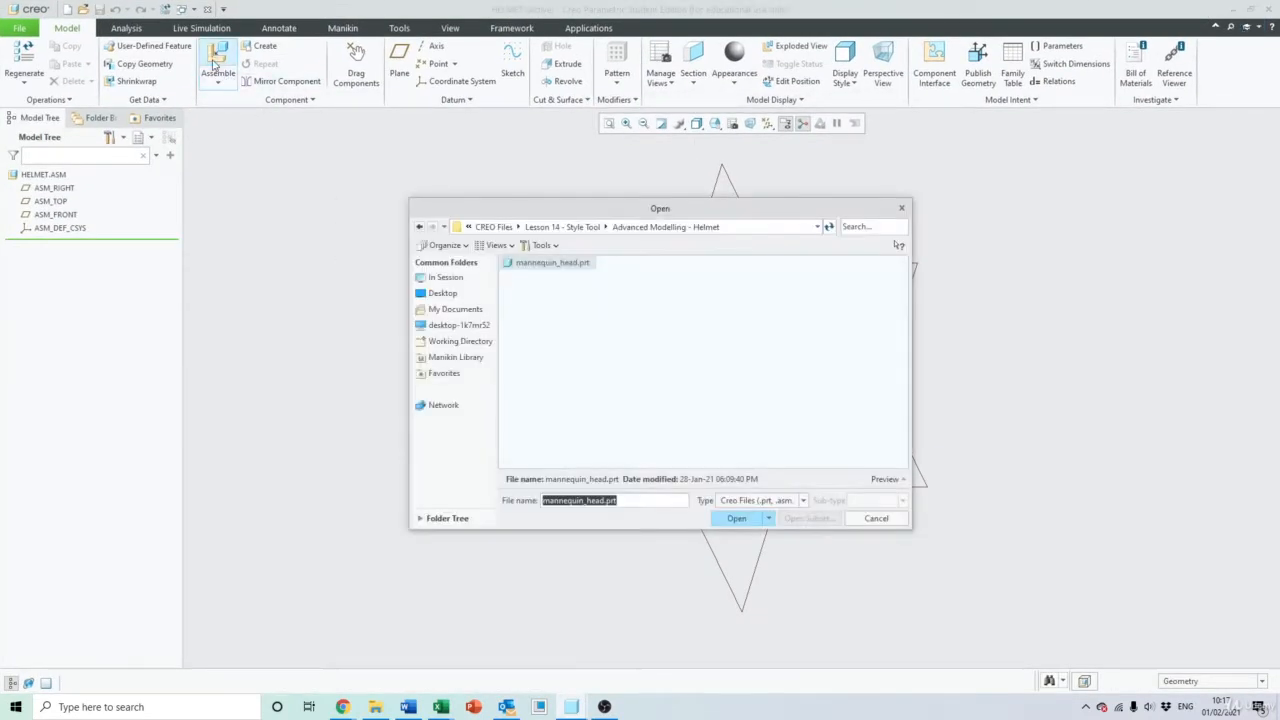
pyautogui.doubleClick(548, 263)
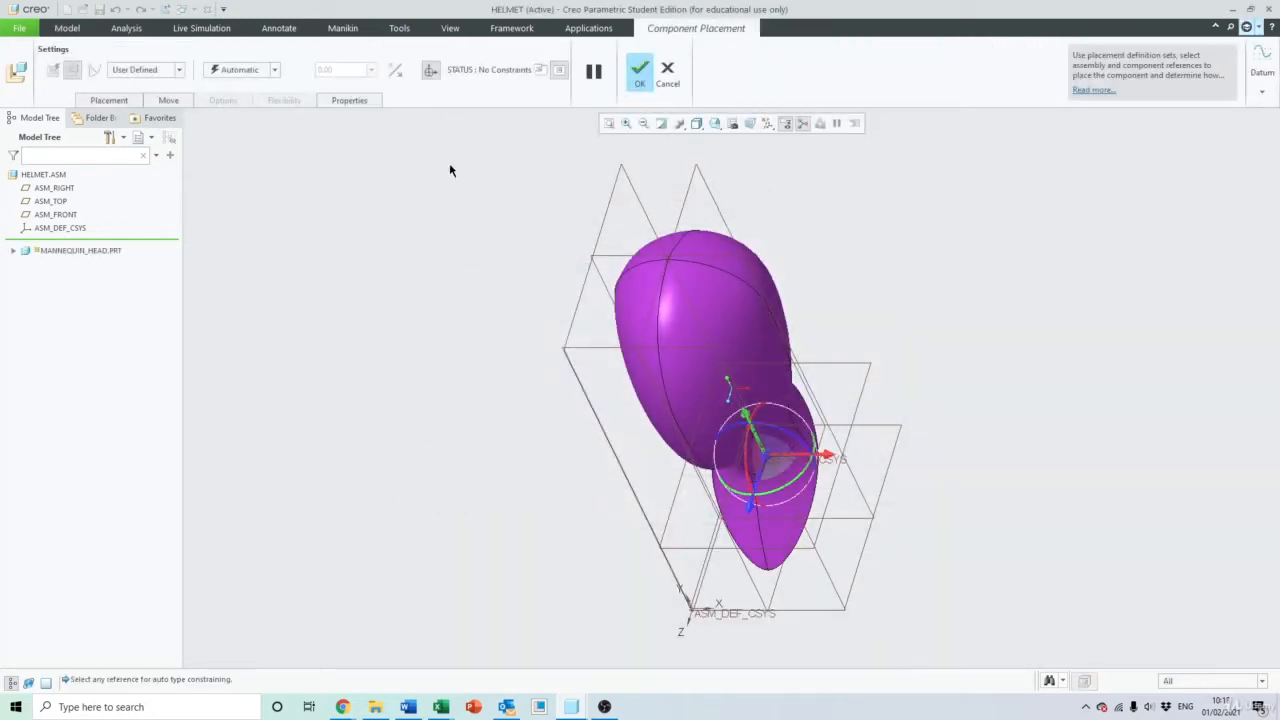
pyautogui.rightClick(452, 206)
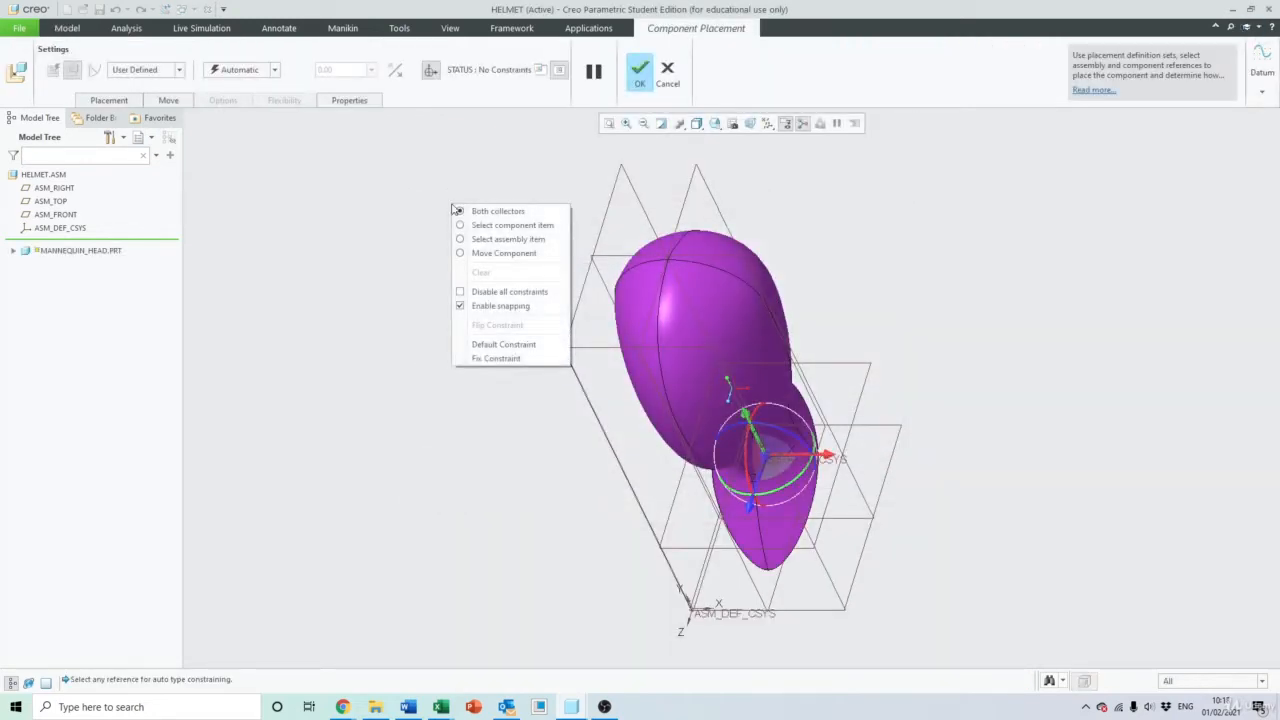
pyautogui.click(520, 345)
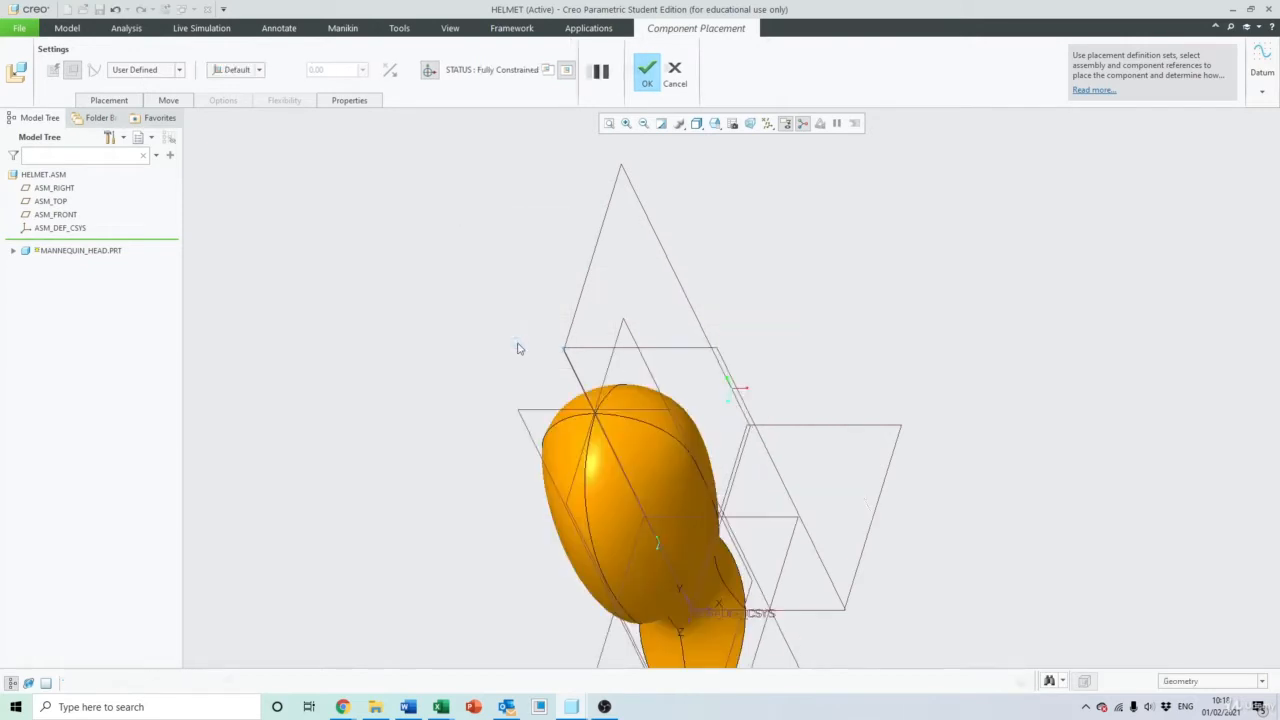
pyautogui.click(648, 70)
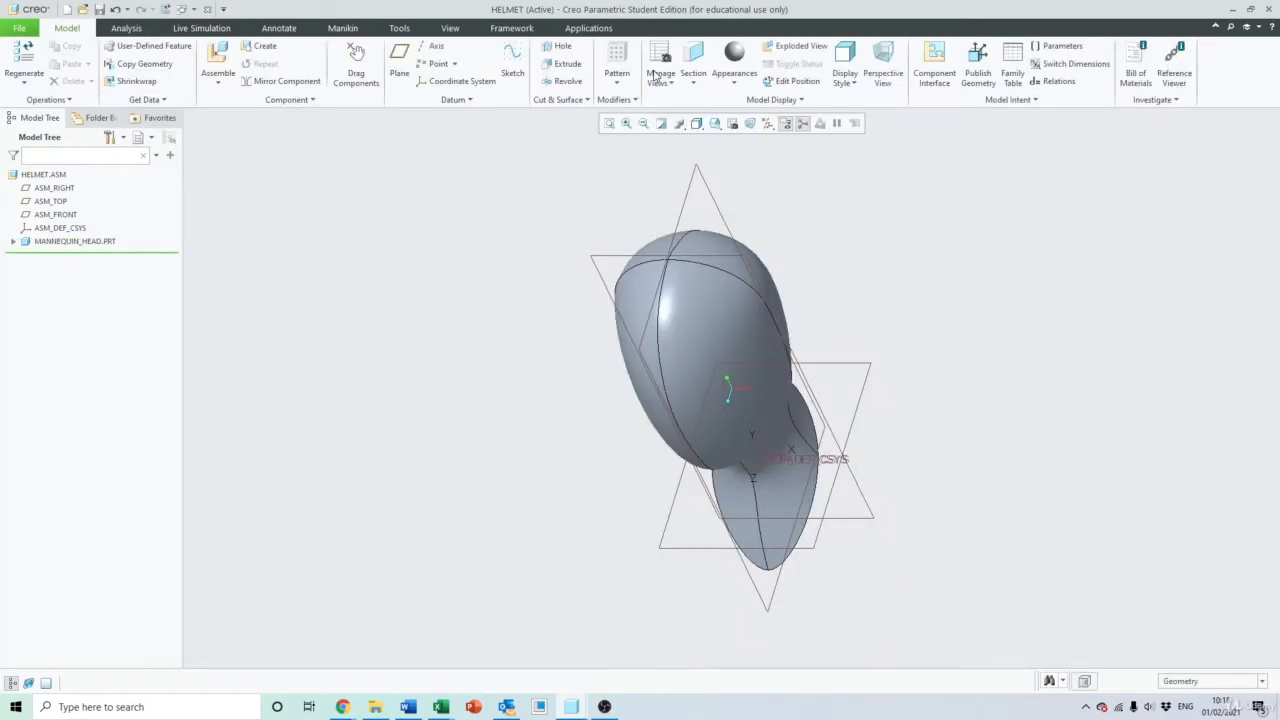
# Create a solid part component named Helmet inside the assembly, using the Create features method
pyautogui.moveTo(837, 274); pyautogui.dragTo(362, 254, button='middle')
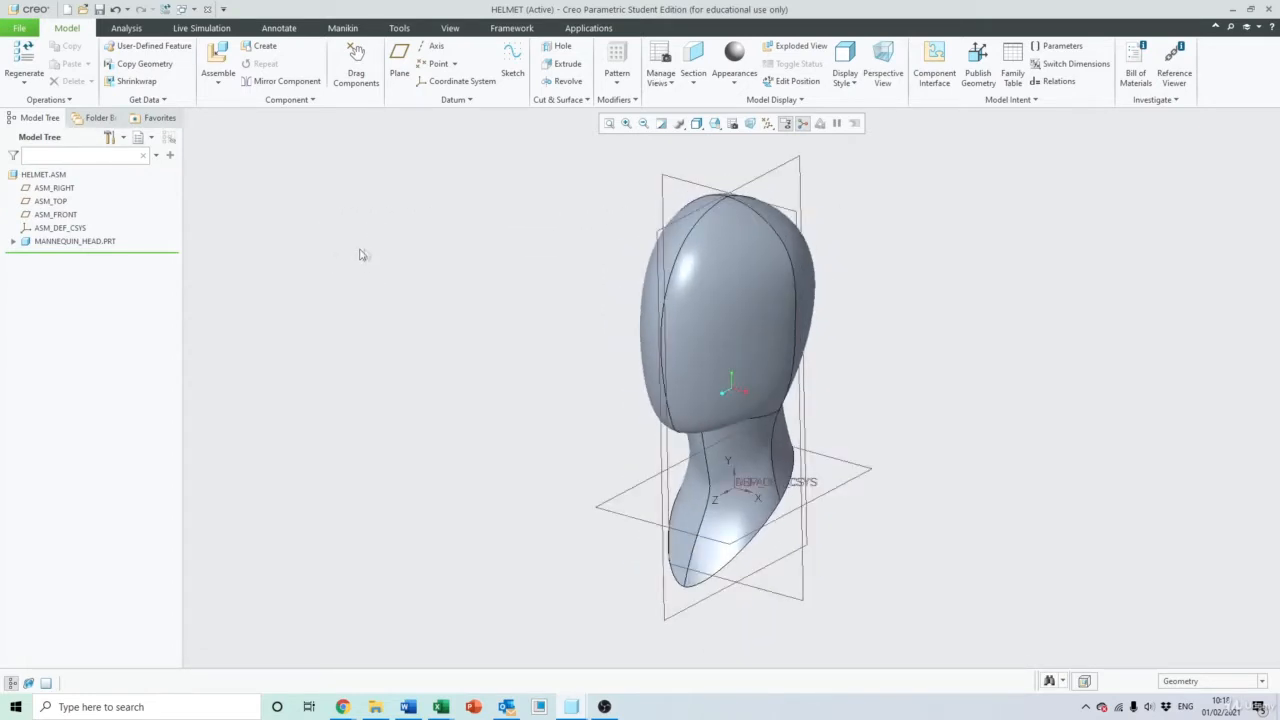
pyautogui.click(262, 47)
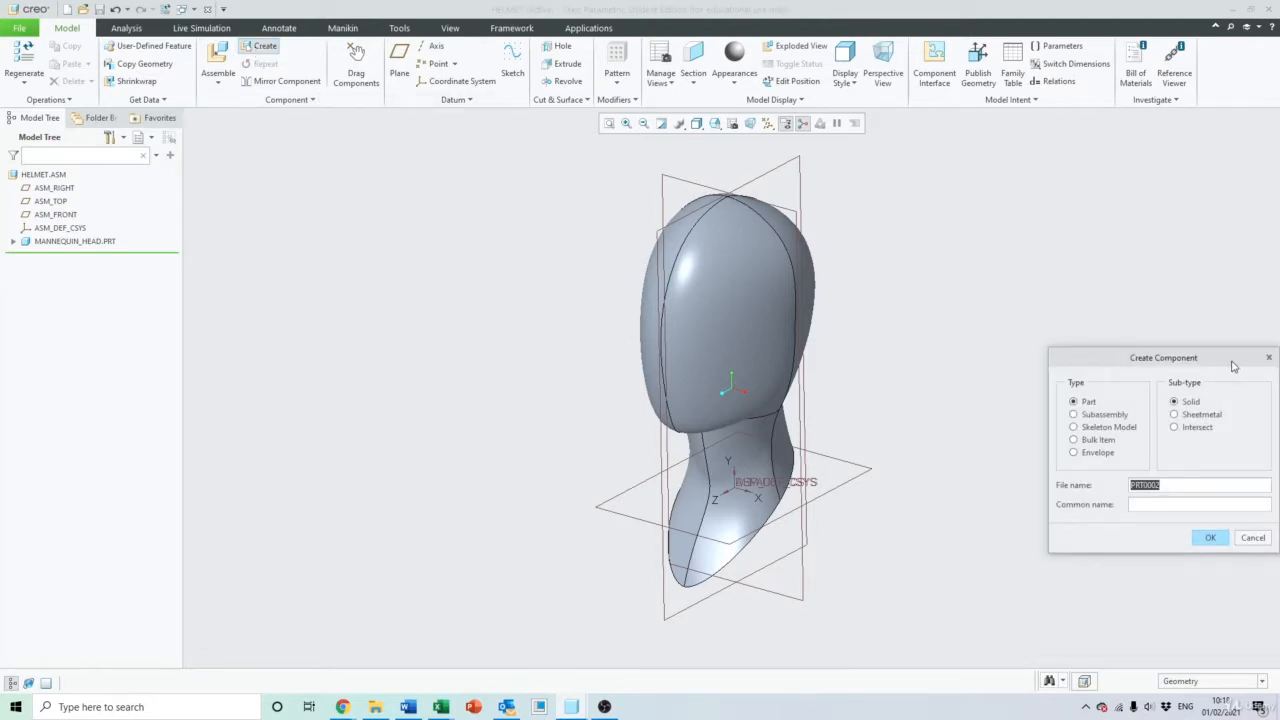
pyautogui.moveTo(1236, 362); pyautogui.dragTo(1111, 307)
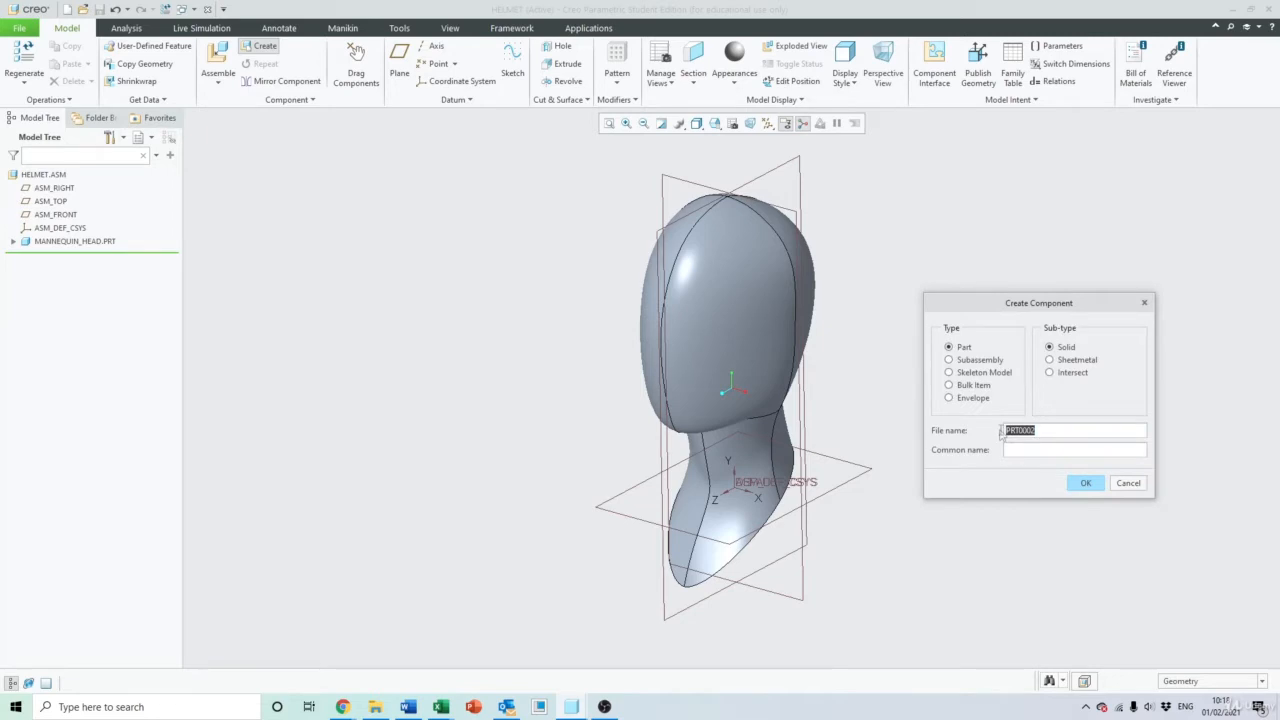
pyautogui.write('Helmet')
pyautogui.click(1086, 483)
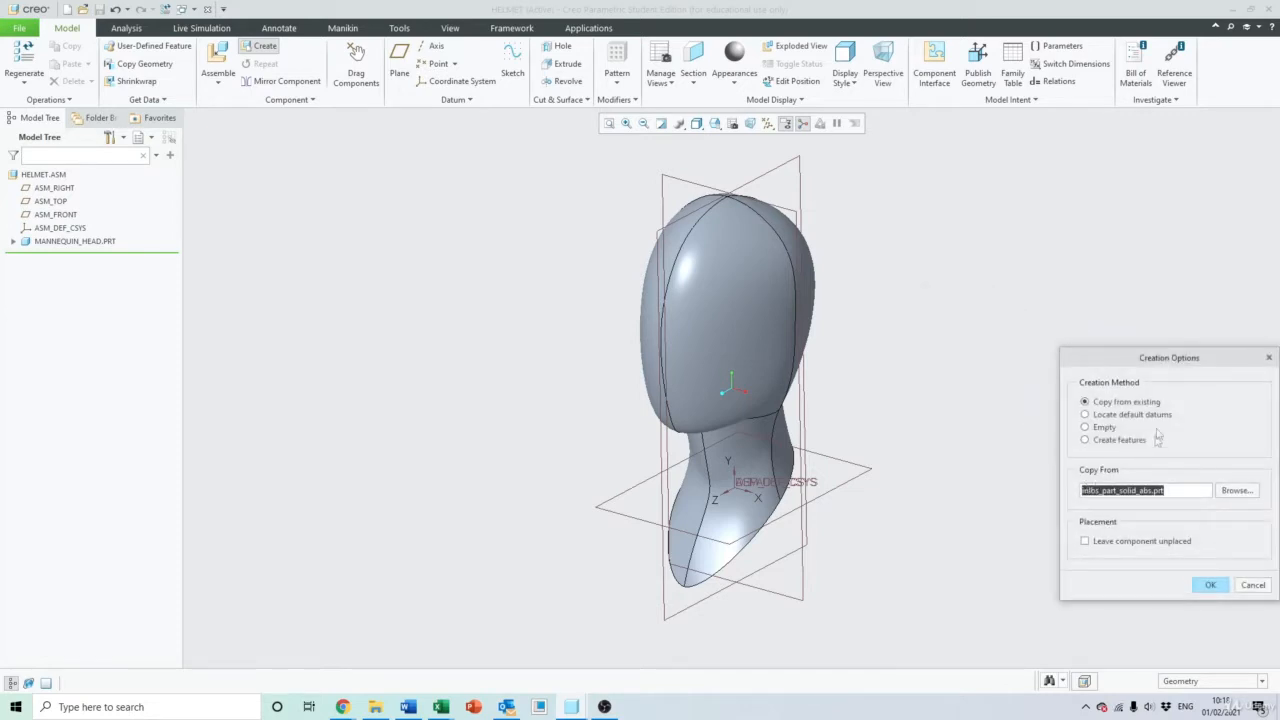
pyautogui.click(1085, 441)
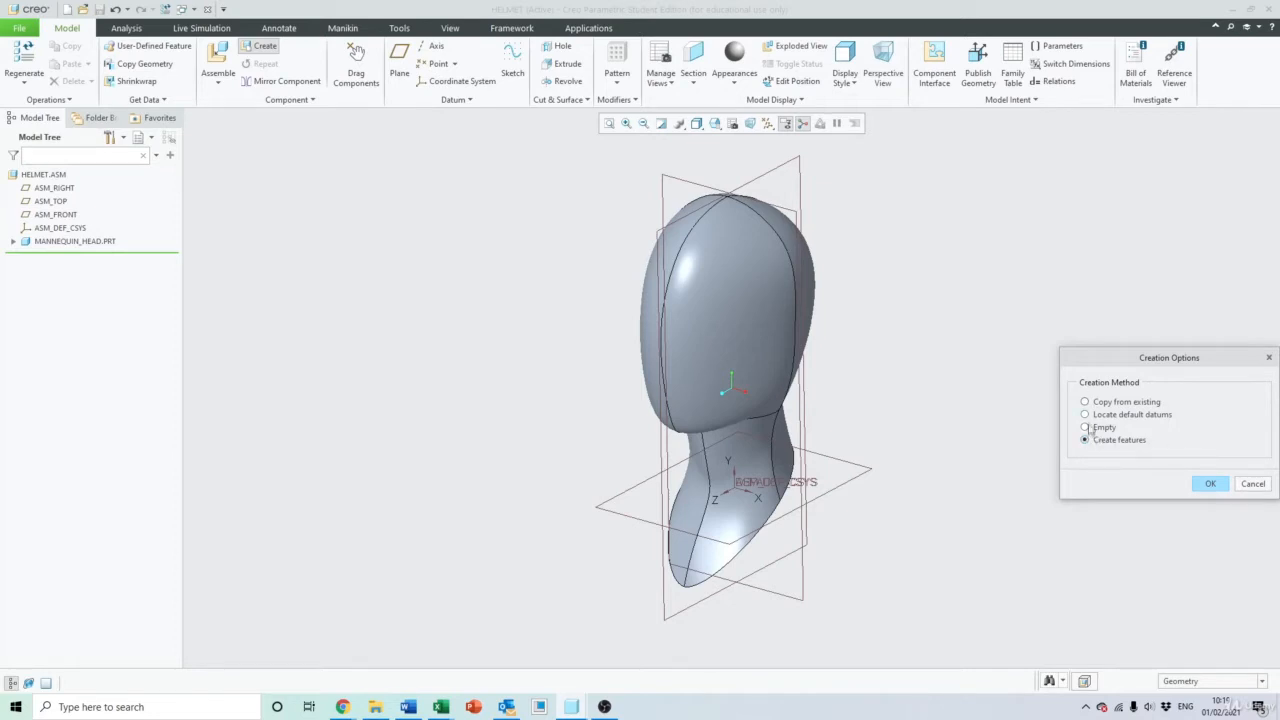
pyautogui.click(1209, 484)
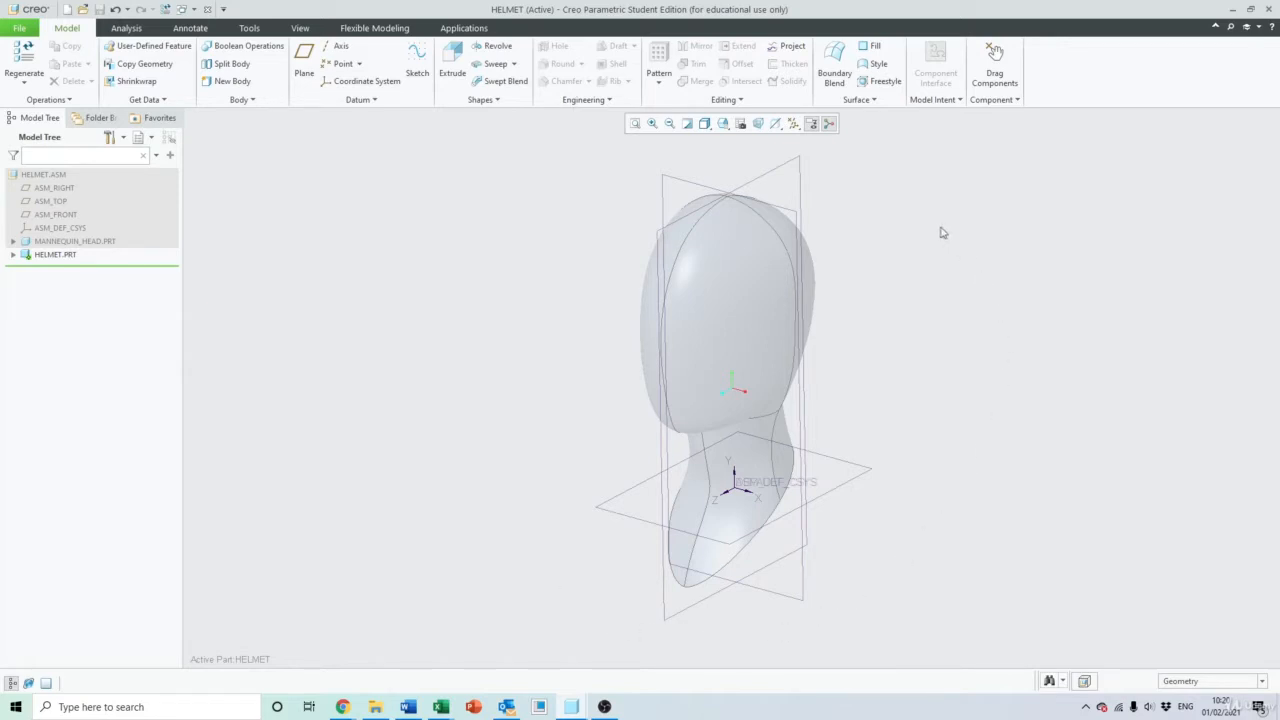
# Create a datum plane in the helmet part on the mannequin head's front plane
pyautogui.moveTo(940, 485)
pyautogui.mouseDown(button='middle')
pyautogui.moveTo(871, 460)
pyautogui.moveTo(840, 471)
pyautogui.moveTo(863, 483)
pyautogui.moveTo(957, 460)
pyautogui.moveTo(940, 467)
pyautogui.mouseUp(button='middle')
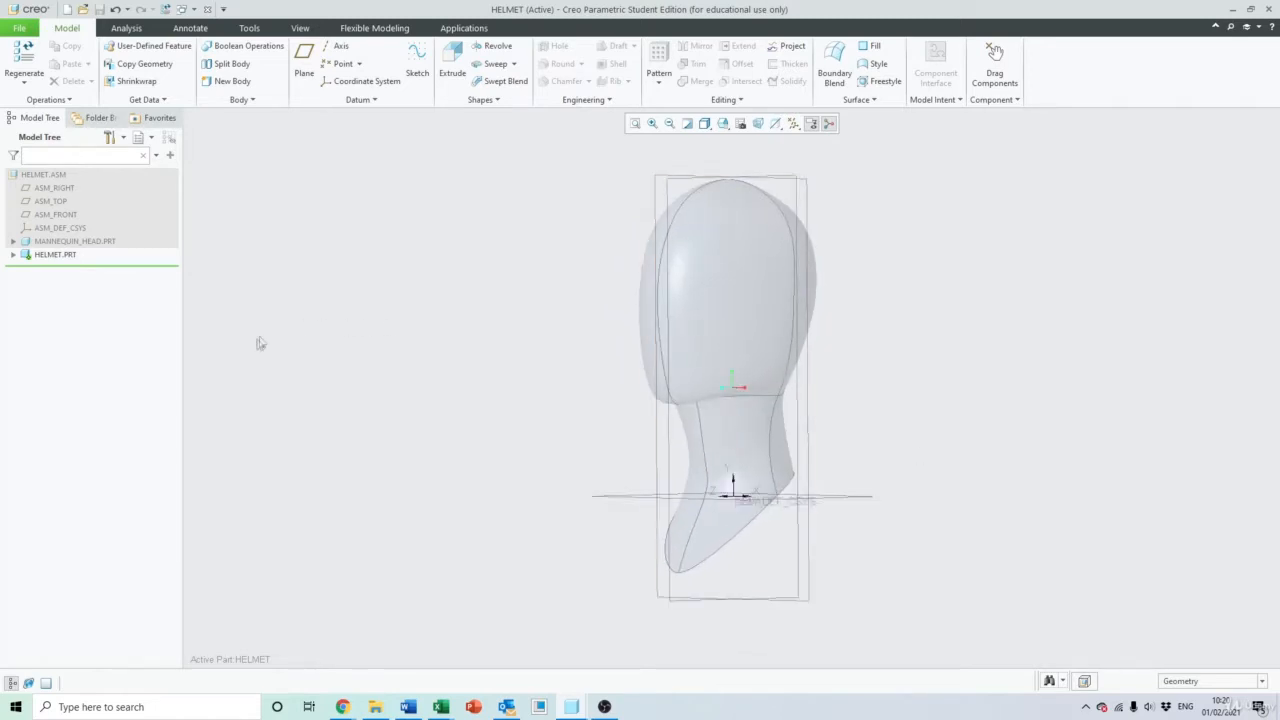
pyautogui.click(722, 123)
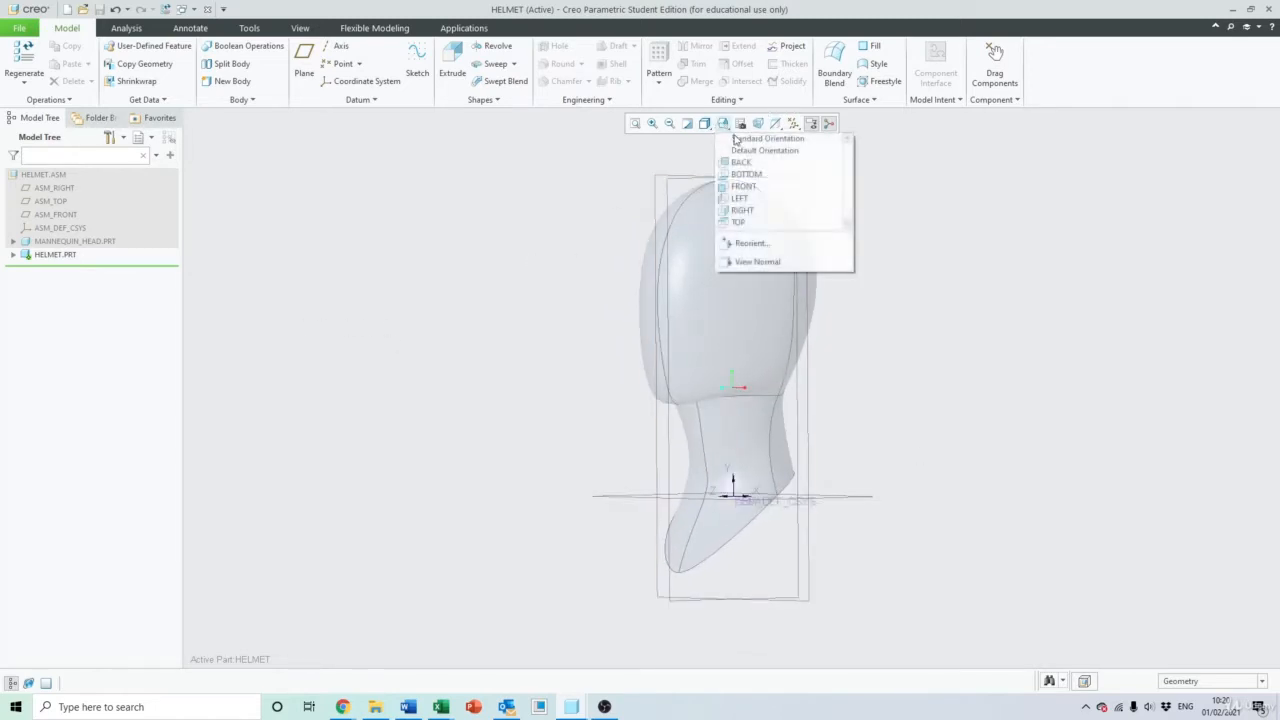
pyautogui.click(737, 137)
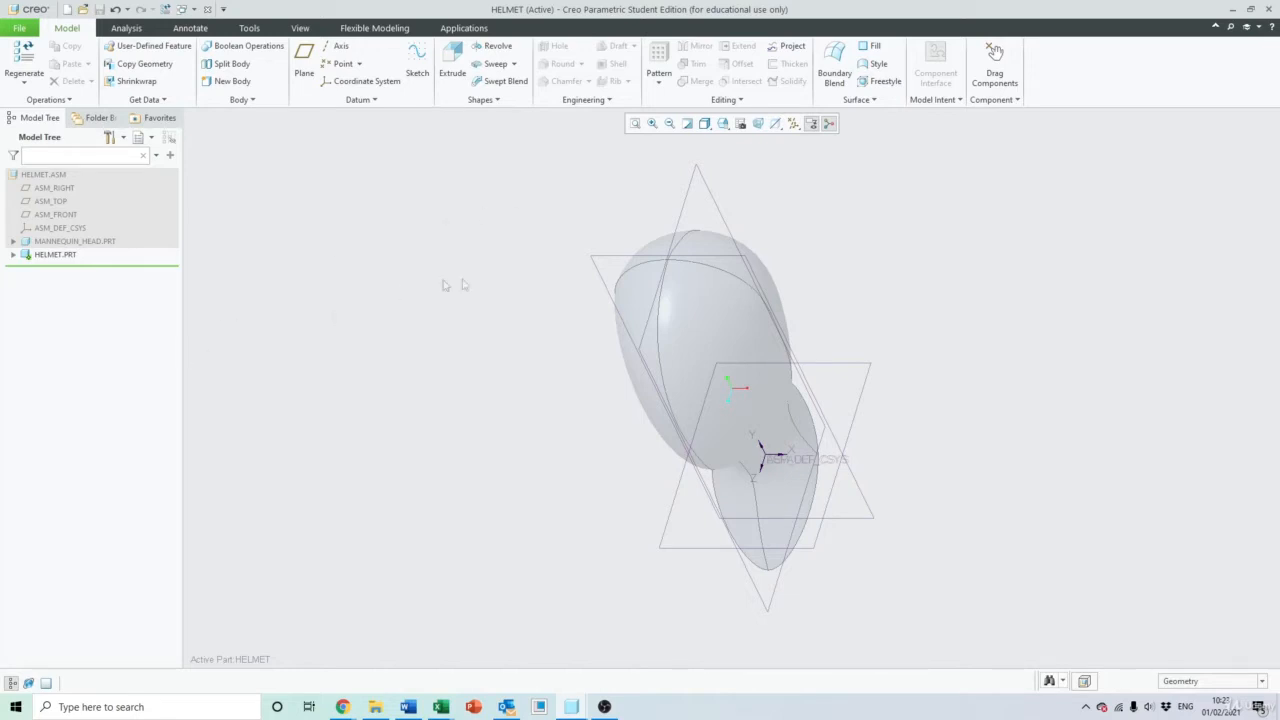
pyautogui.click(302, 54)
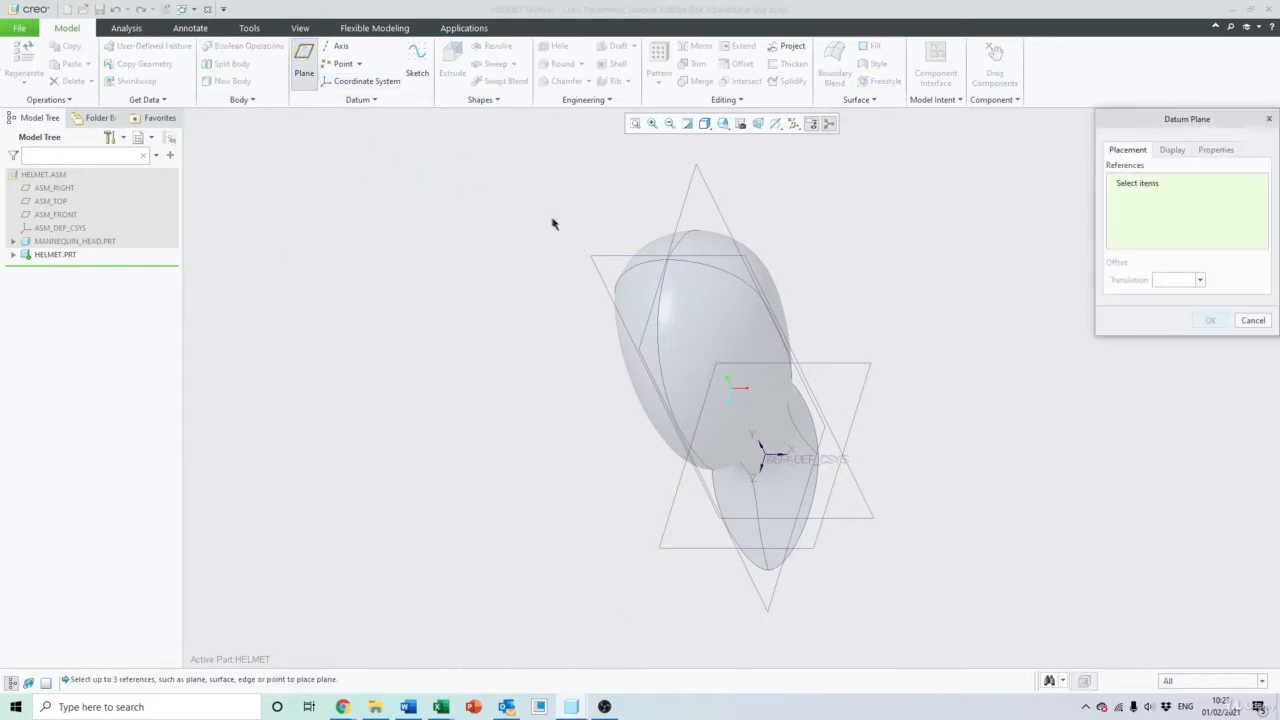
pyautogui.click(609, 262)
pyautogui.click(1210, 319)
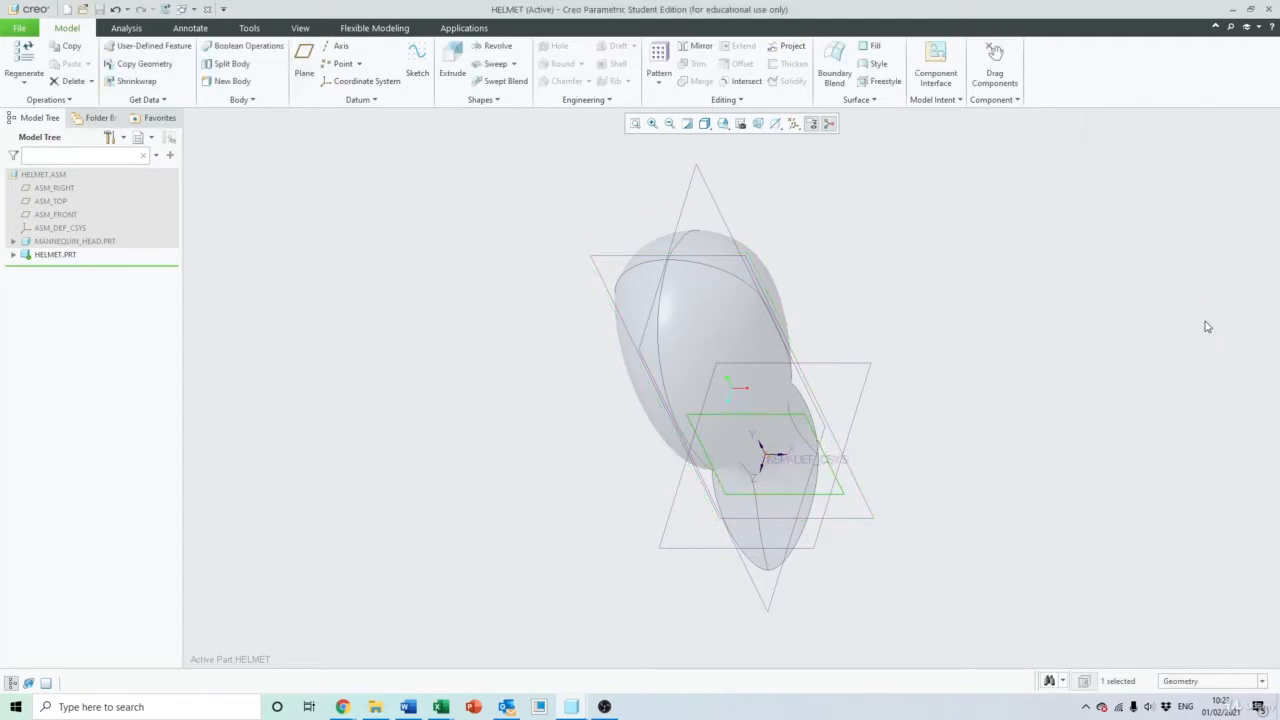
# Create two more datum planes in the helmet part, on the mannequin head's right and top planes, with zero offset
pyautogui.click(304, 62)
pyautogui.click(685, 197)
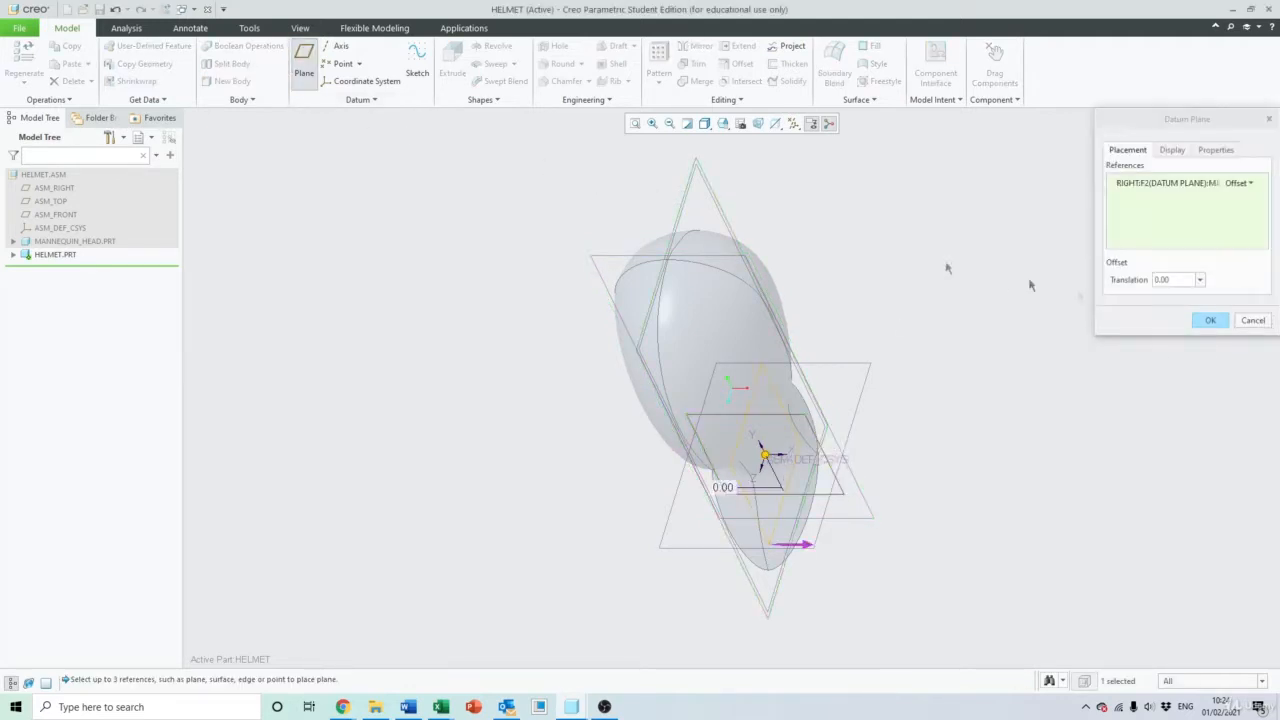
pyautogui.click(1210, 321)
pyautogui.click(304, 62)
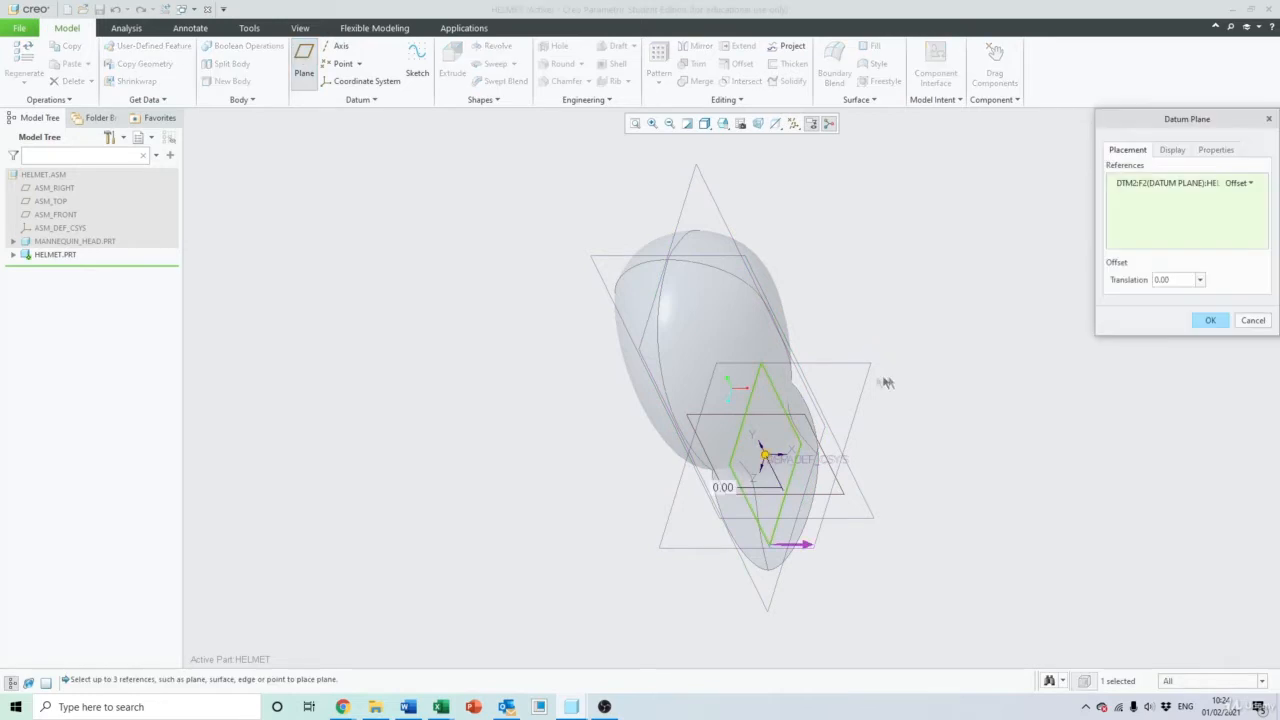
pyautogui.click(1250, 319)
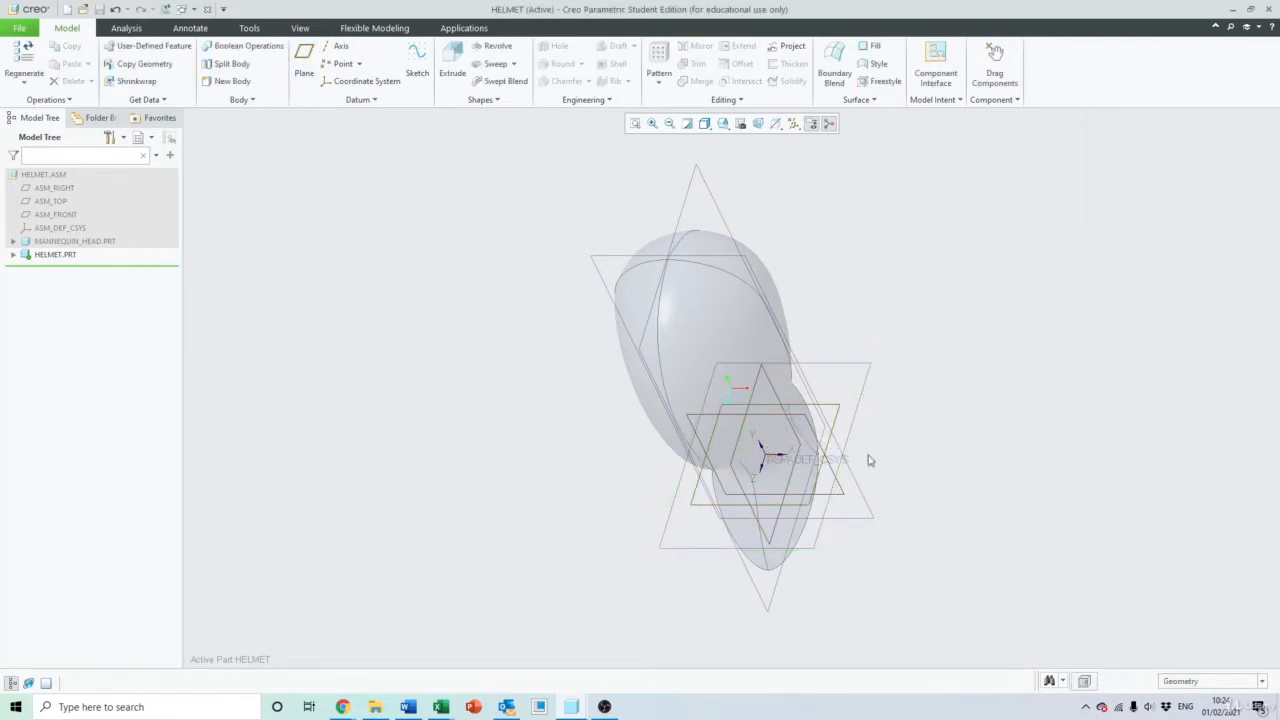
# Expand HELMET.PRT in the model tree and examine its three new datum planes, finishing in the standard orientation
pyautogui.moveTo(869, 457); pyautogui.dragTo(810, 420, button='middle')
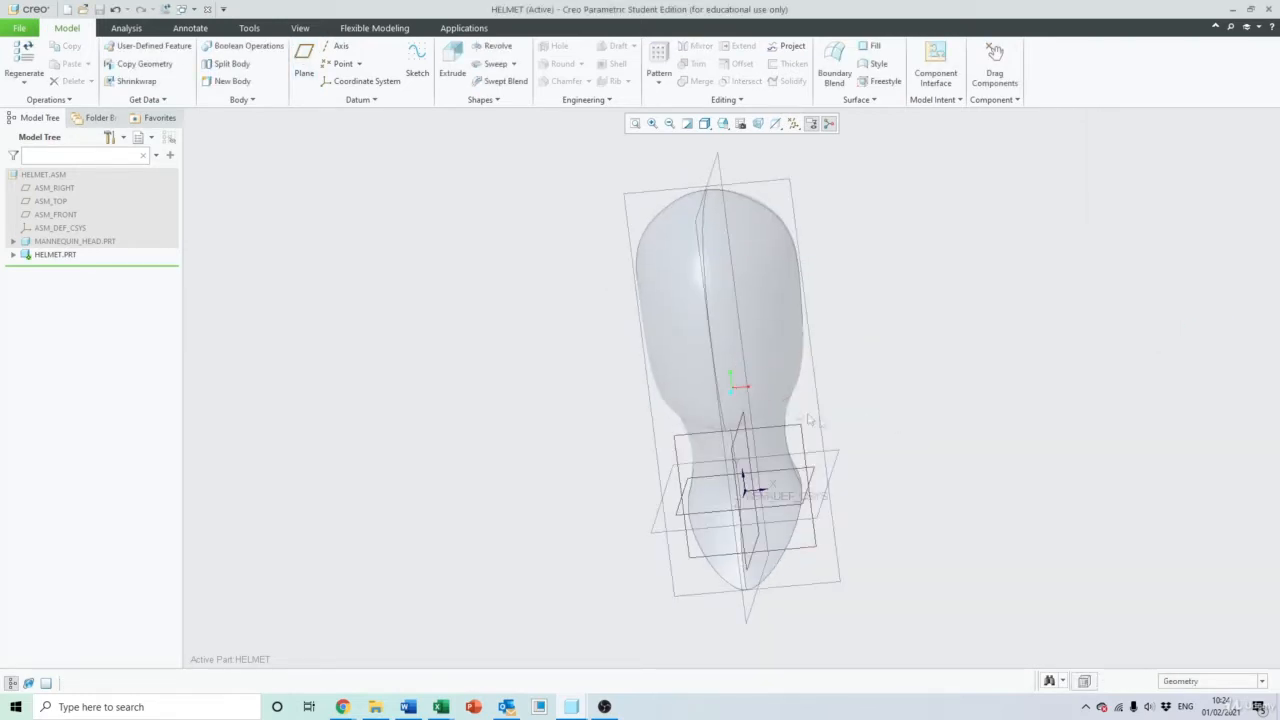
pyautogui.click(13, 255)
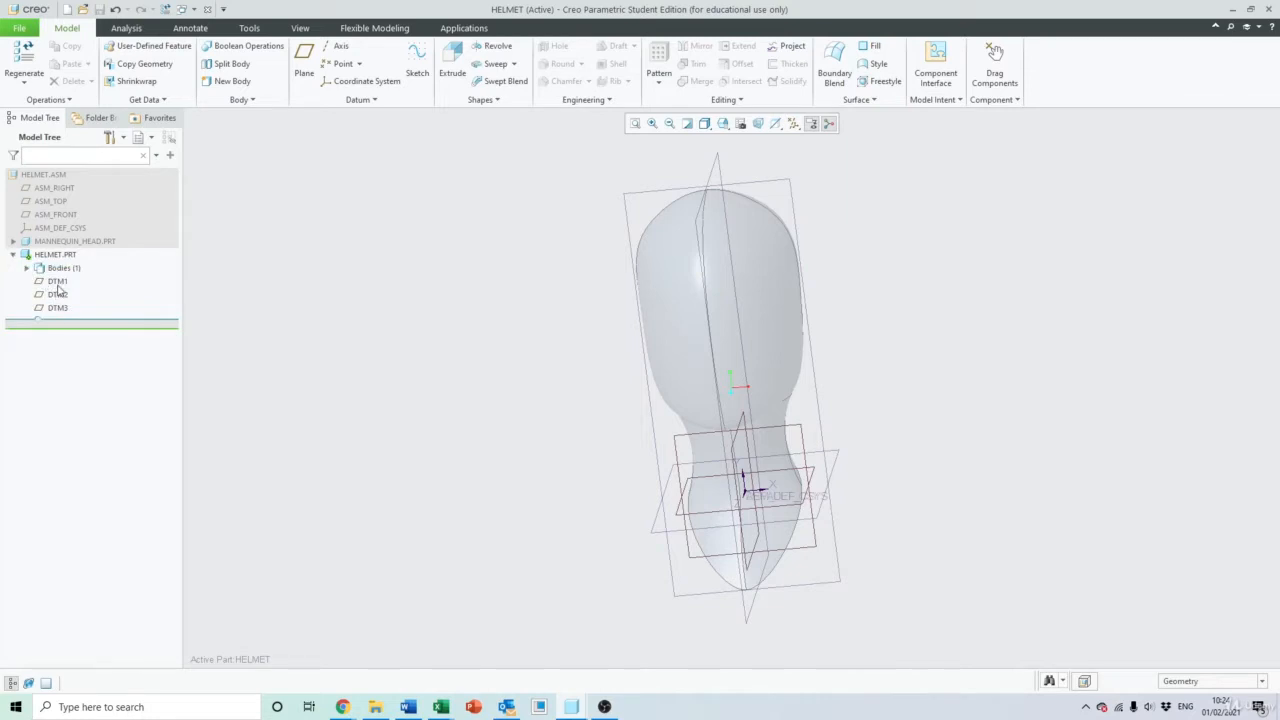
pyautogui.moveTo(604, 418); pyautogui.dragTo(600, 460, button='middle')
pyautogui.scroll(-3, 757, 473)
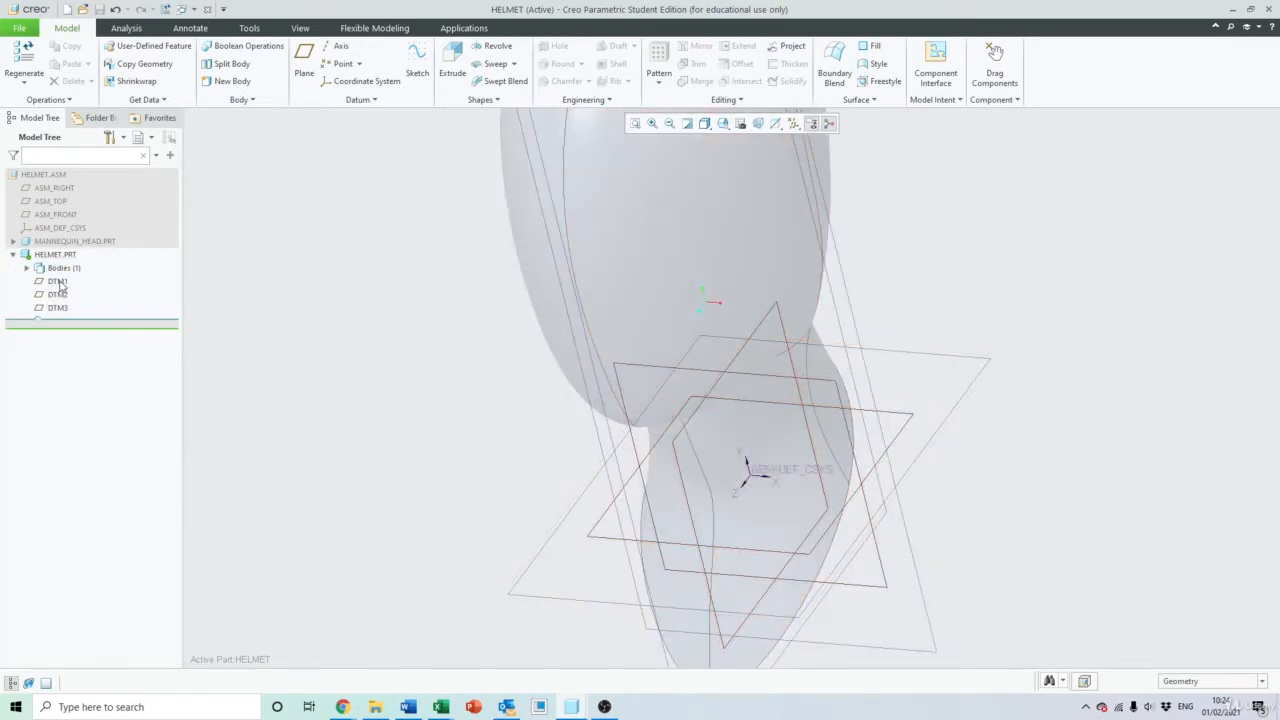
pyautogui.moveTo(425, 341)
pyautogui.mouseDown(button='middle')
pyautogui.moveTo(391, 314)
pyautogui.moveTo(384, 332)
pyautogui.moveTo(409, 329)
pyautogui.moveTo(400, 206)
pyautogui.mouseUp(button='middle')
pyautogui.click(723, 123)
pyautogui.click(765, 137)
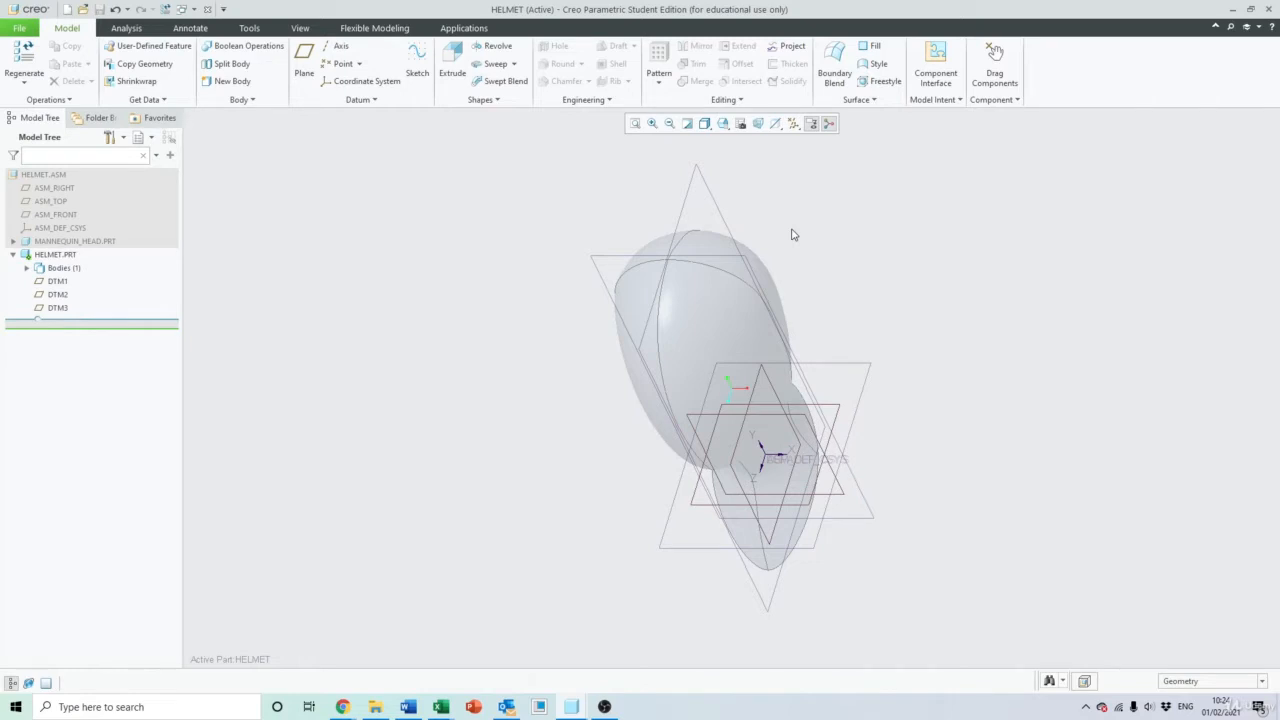
# Import the image 6404-Shox-Sniper-Motorcycle-Helmet-White-1600-2.jpg from the working directory onto datum plane DTM2
pyautogui.click(301, 28)
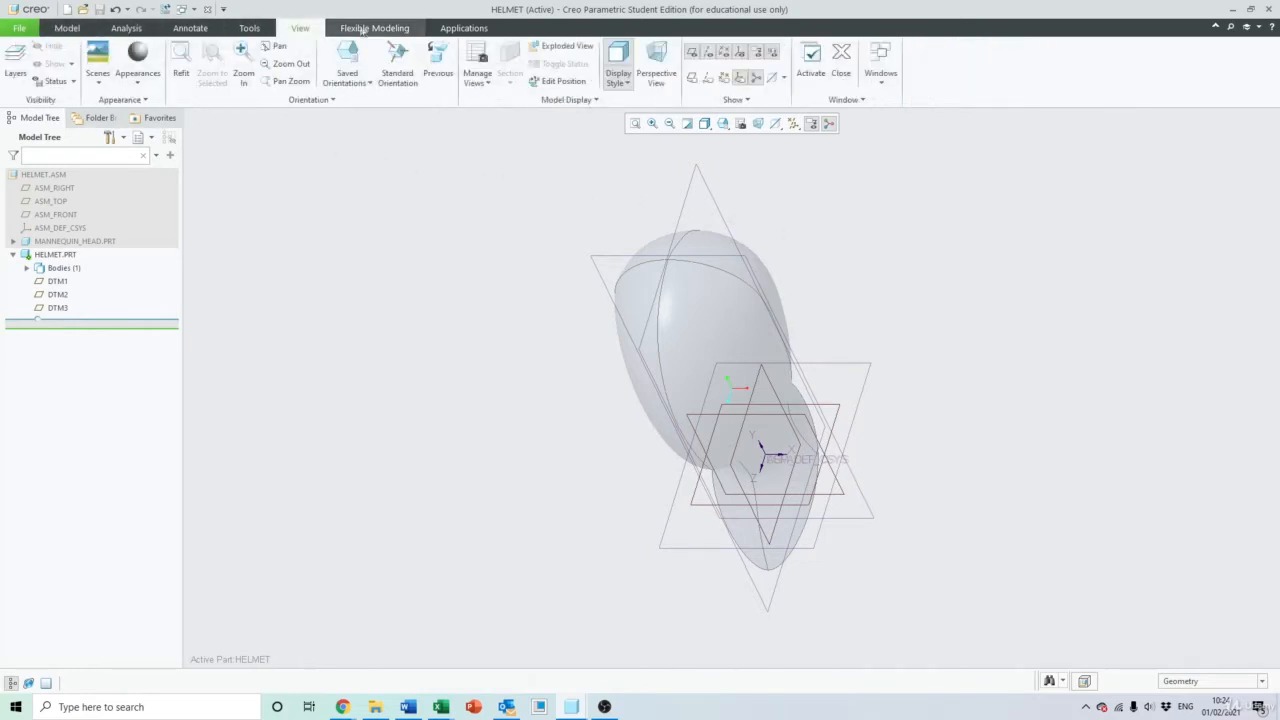
pyautogui.click(597, 101)
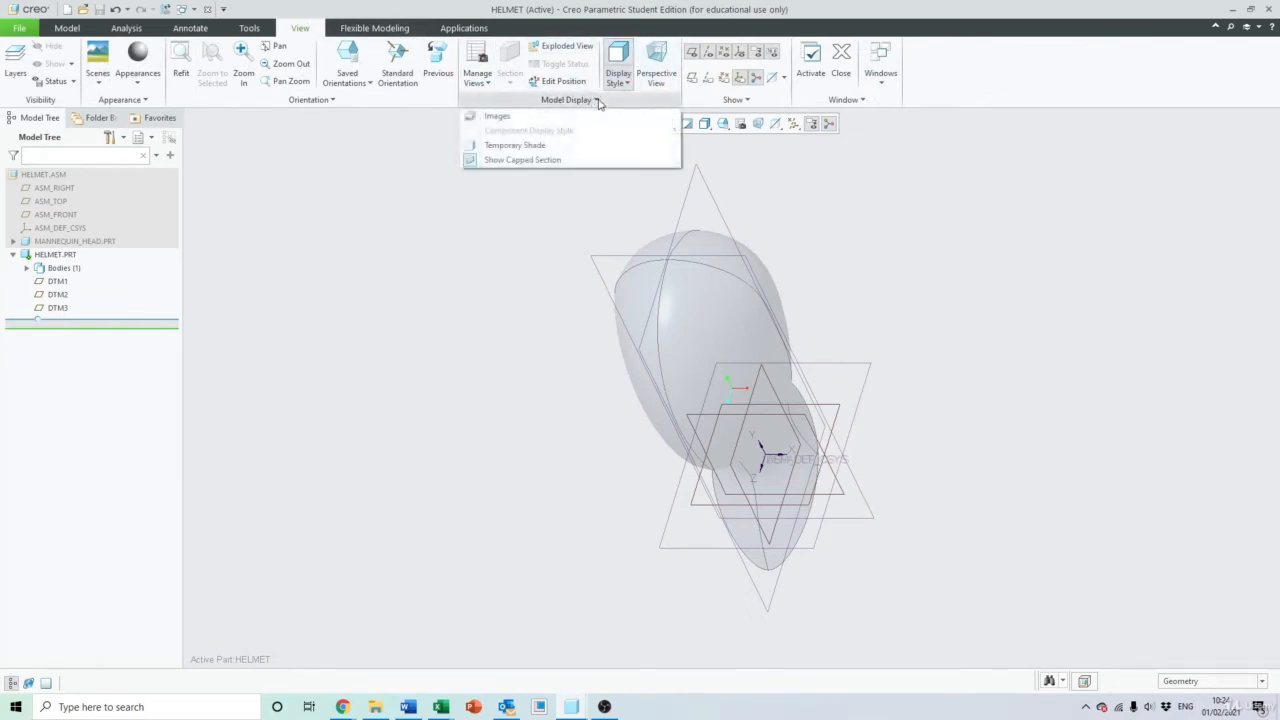
pyautogui.click(531, 118)
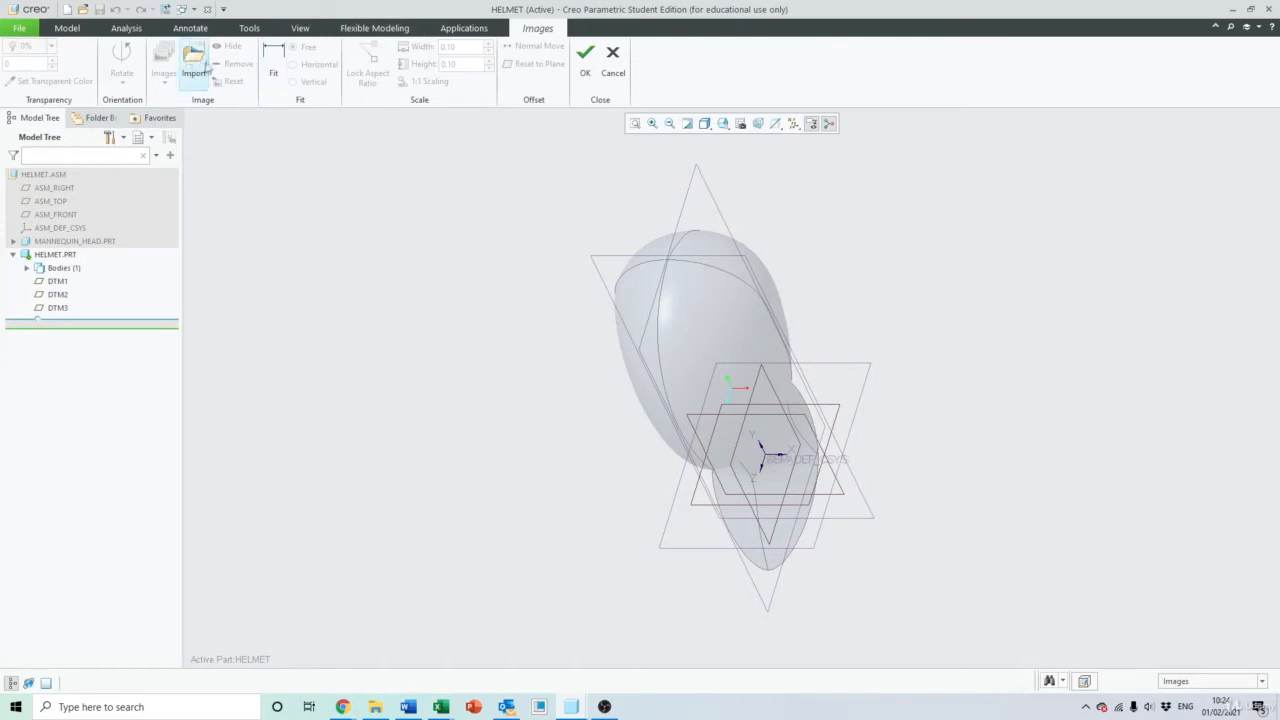
pyautogui.click(194, 66)
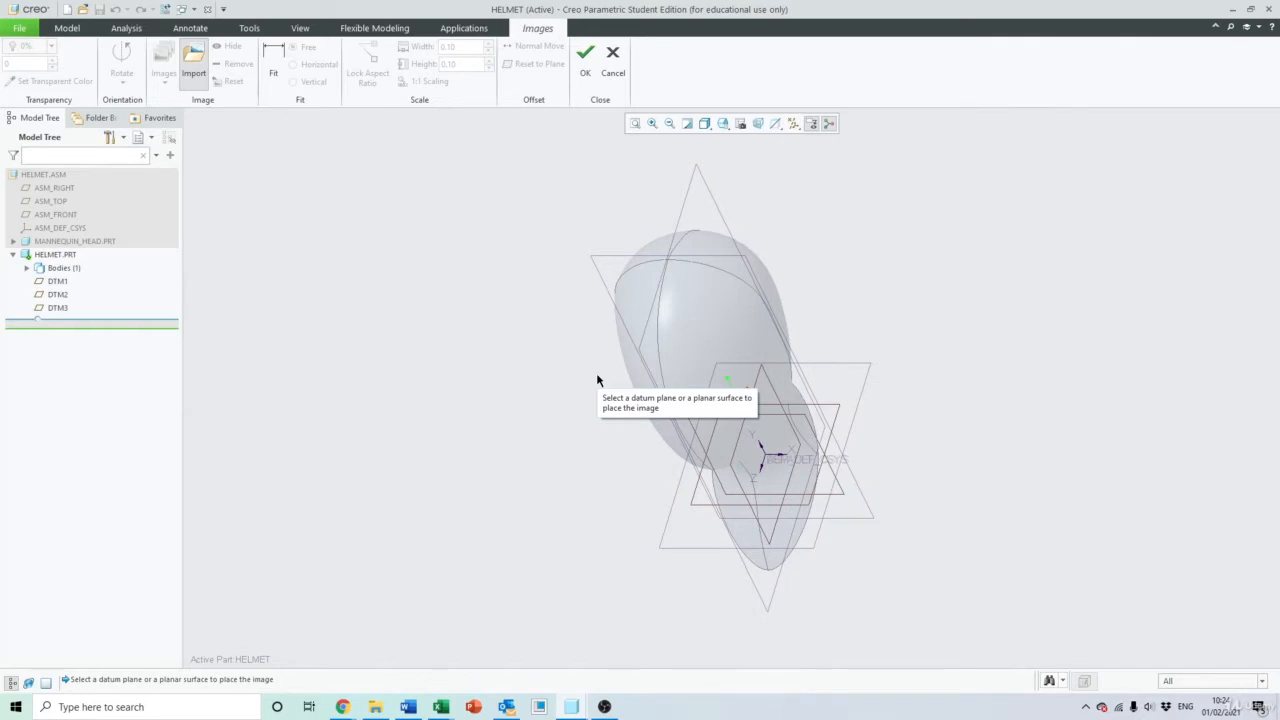
pyautogui.moveTo(600, 374); pyautogui.dragTo(549, 372, button='middle')
pyautogui.scroll(-2, 599, 385)
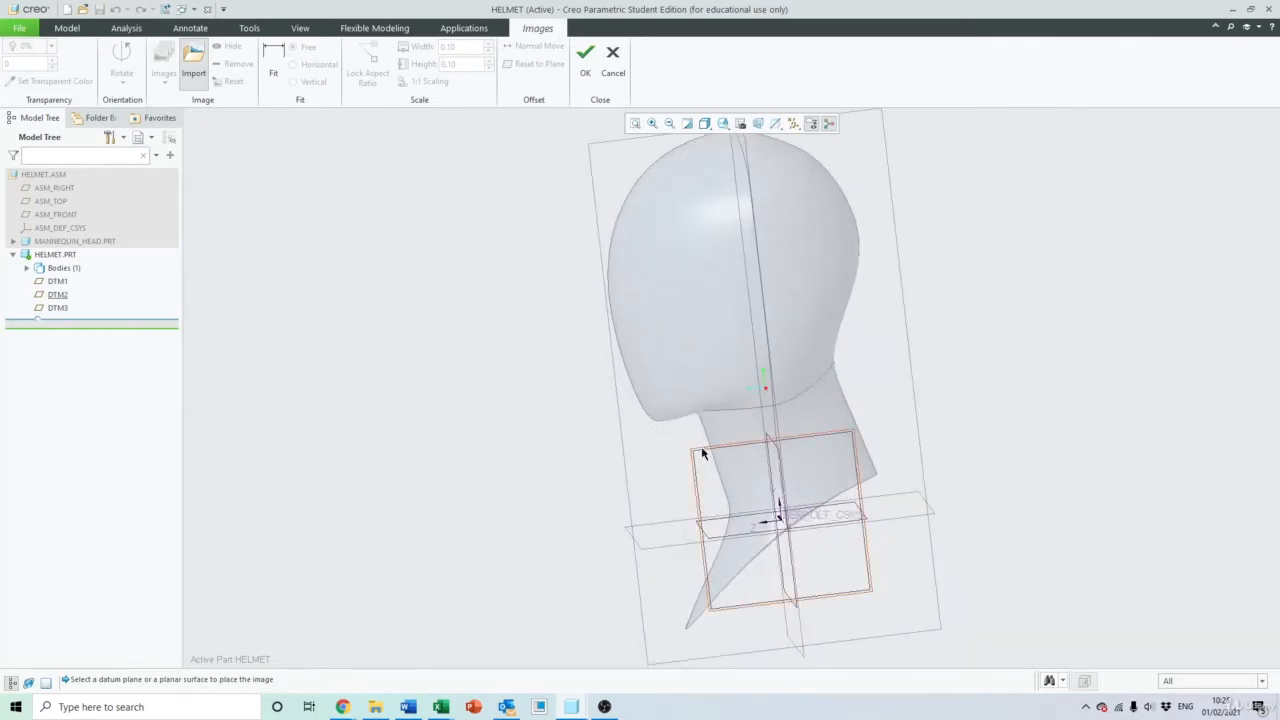
pyautogui.click(698, 454)
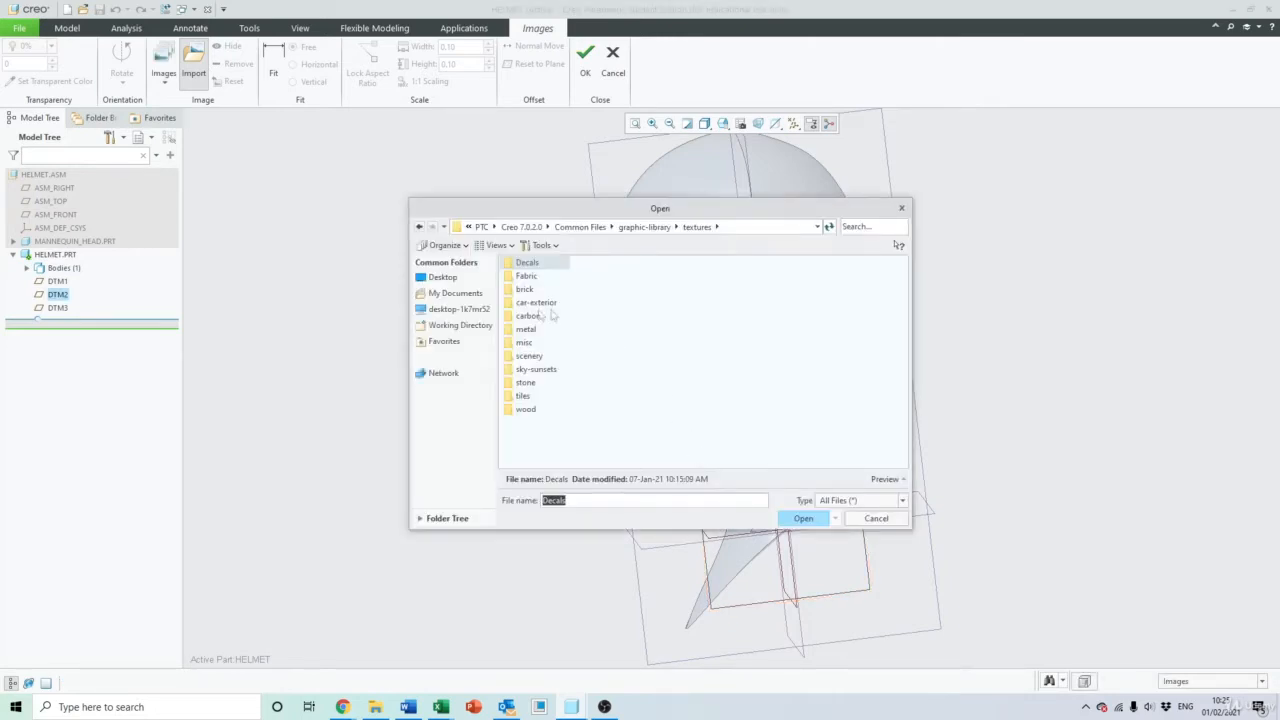
pyautogui.click(471, 327)
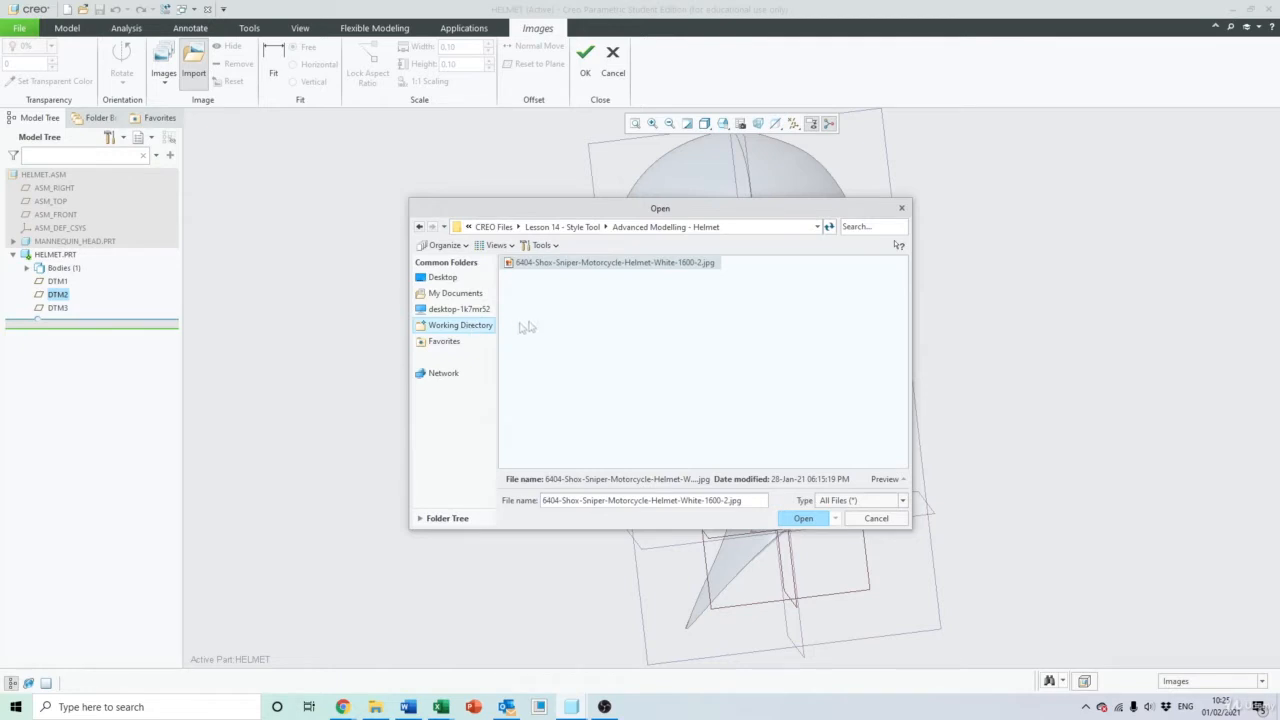
pyautogui.doubleClick(592, 263)
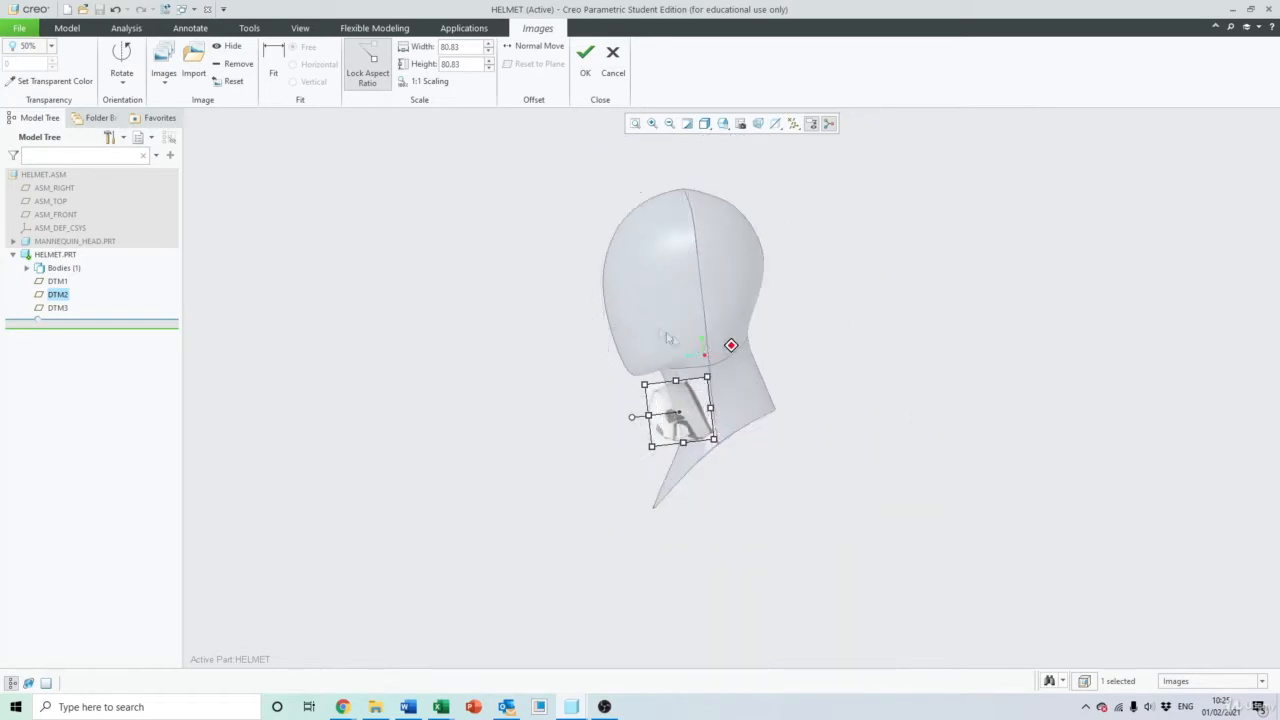
# Rotate the imported helmet image a quarter turn so that the helmet stands upright and faces the same way as the mannequin head
pyautogui.scroll(-6, 722, 323)
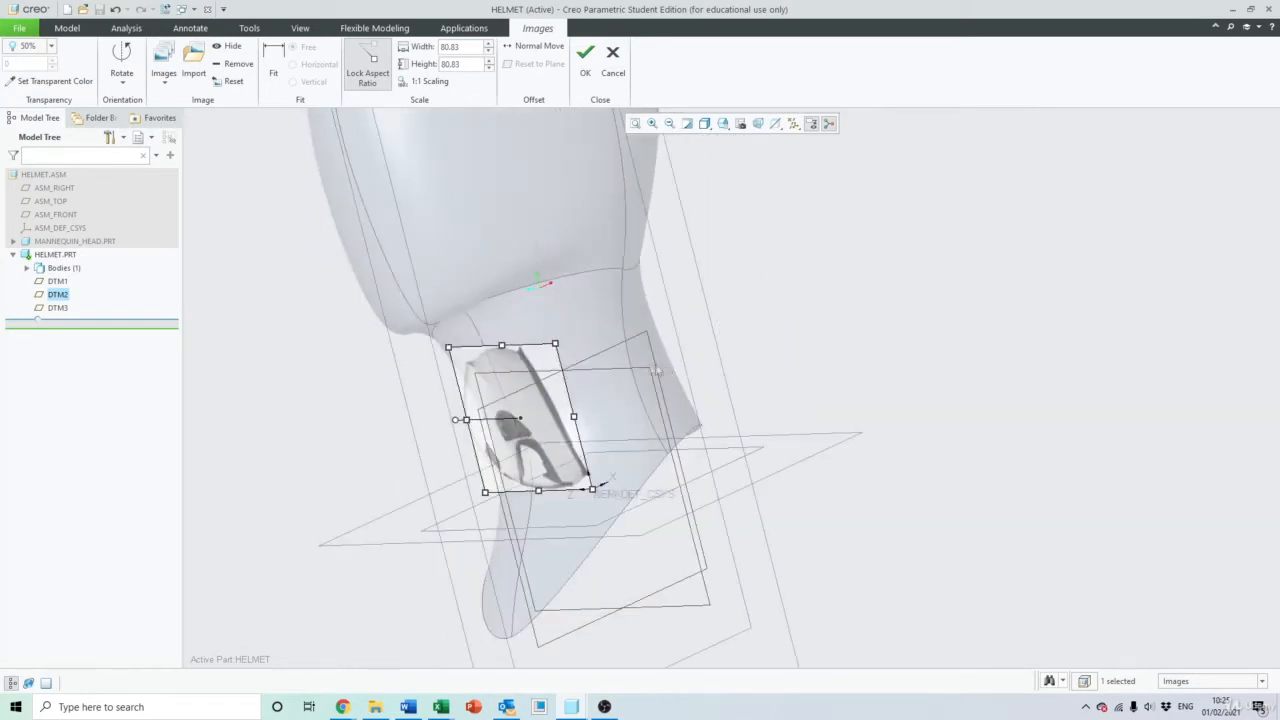
pyautogui.moveTo(656, 371); pyautogui.dragTo(617, 403, button='middle')
pyautogui.scroll(2, 483, 418)
pyautogui.moveTo(483, 414)
pyautogui.mouseDown(button='middle')
pyautogui.moveTo(626, 386)
pyautogui.moveTo(496, 395)
pyautogui.mouseUp(button='middle')
pyautogui.scroll(-1, 410, 433)
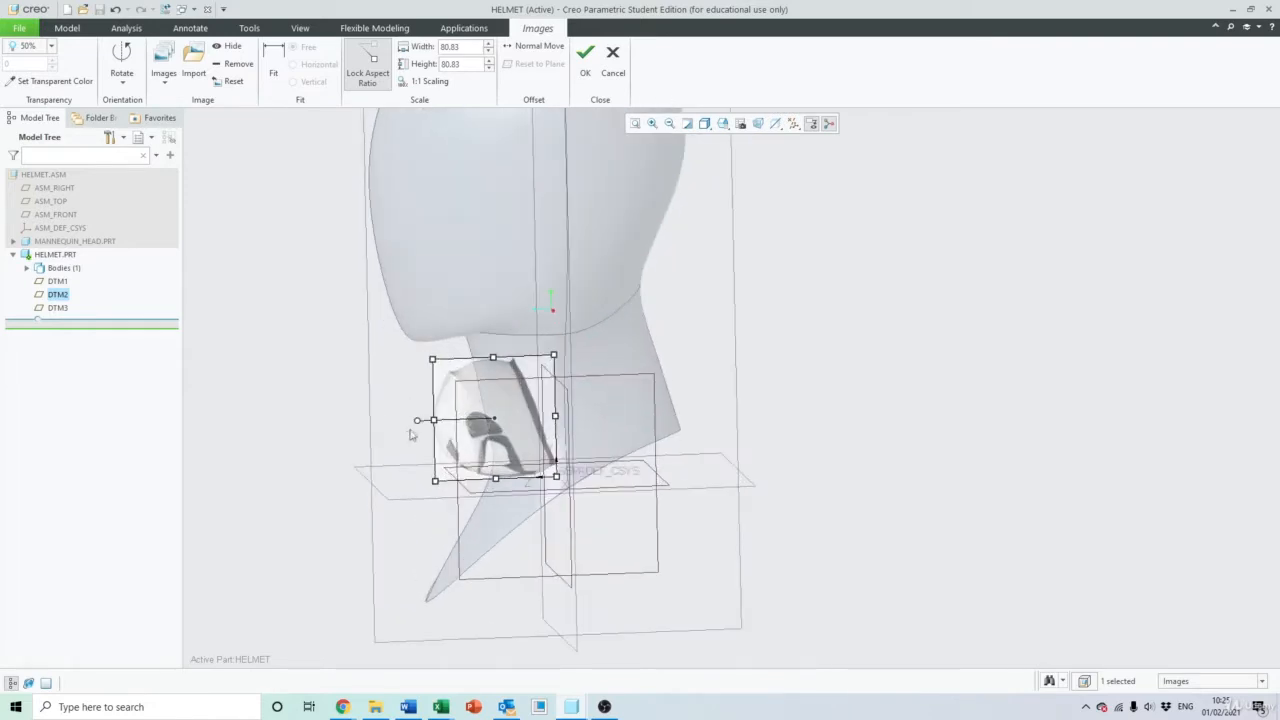
pyautogui.moveTo(418, 421); pyautogui.dragTo(498, 374)
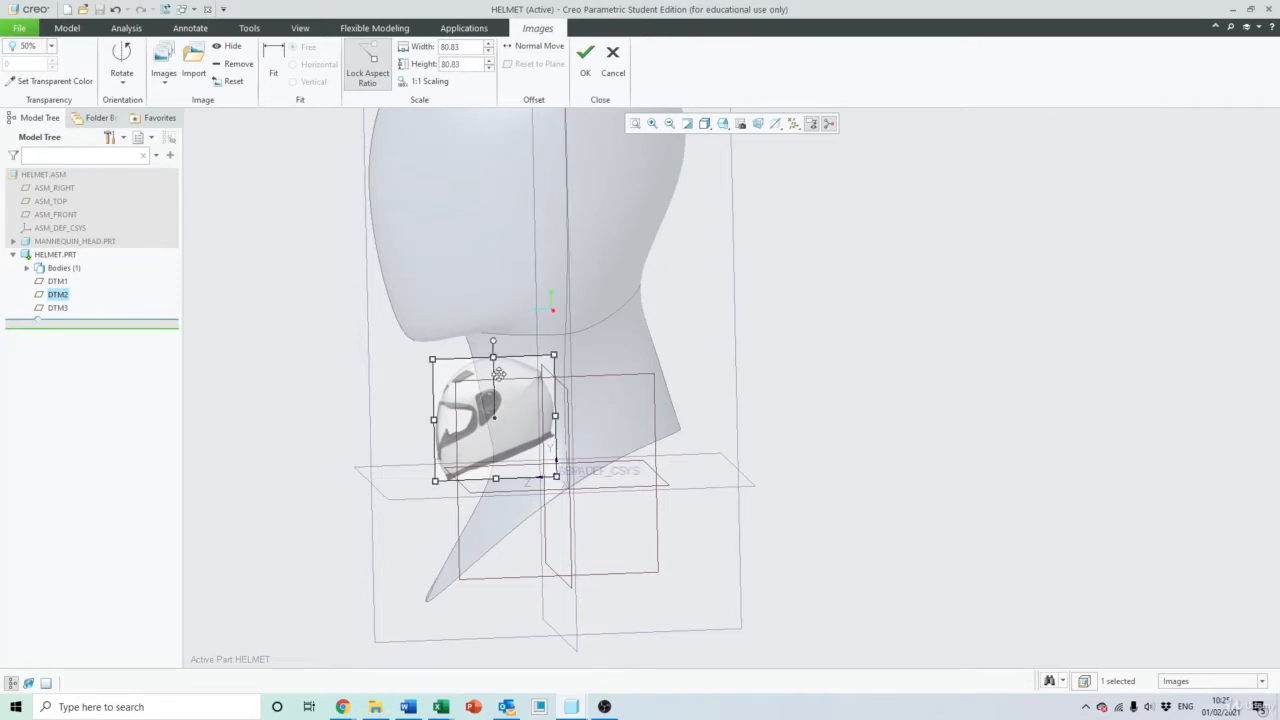
# Enlarge the helmet image to about 316 wide and high with locked aspect ratio, and move it over the mannequin head
pyautogui.scroll(2, 620, 503)
pyautogui.moveTo(620, 500); pyautogui.dragTo(581, 485, button='middle')
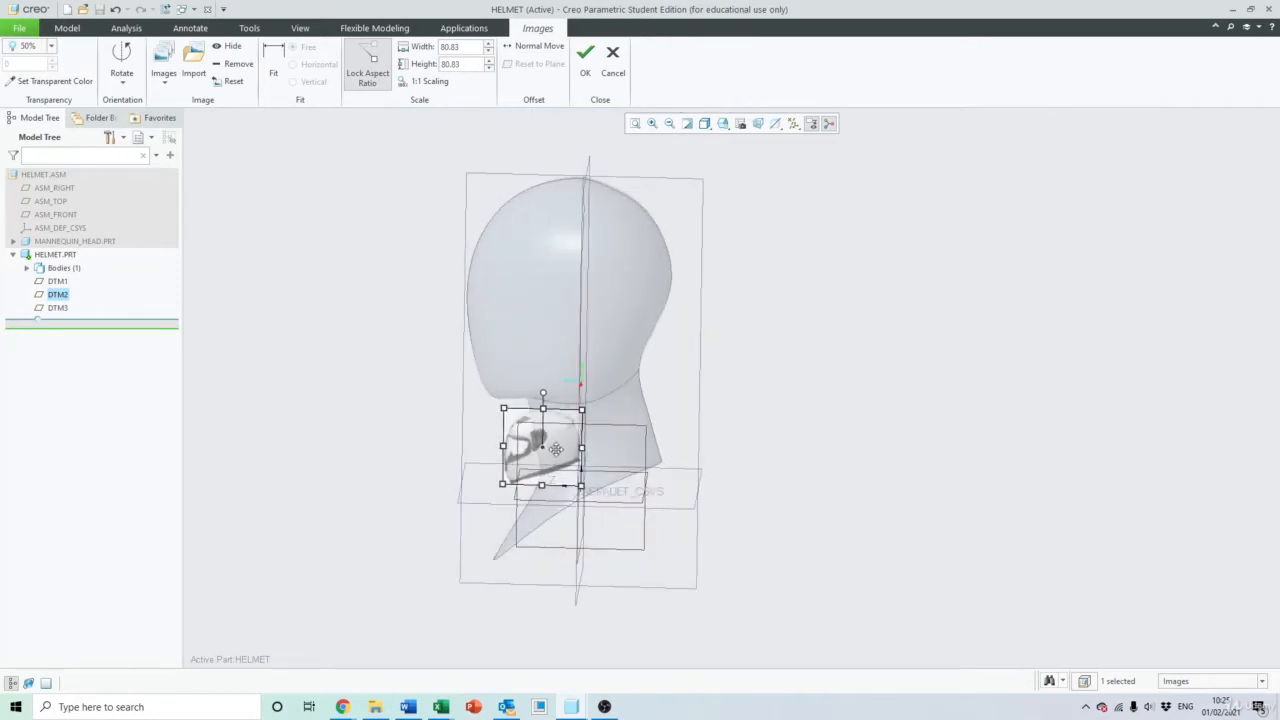
pyautogui.moveTo(581, 485); pyautogui.dragTo(696, 432)
pyautogui.moveTo(622, 317); pyautogui.dragTo(648, 343)
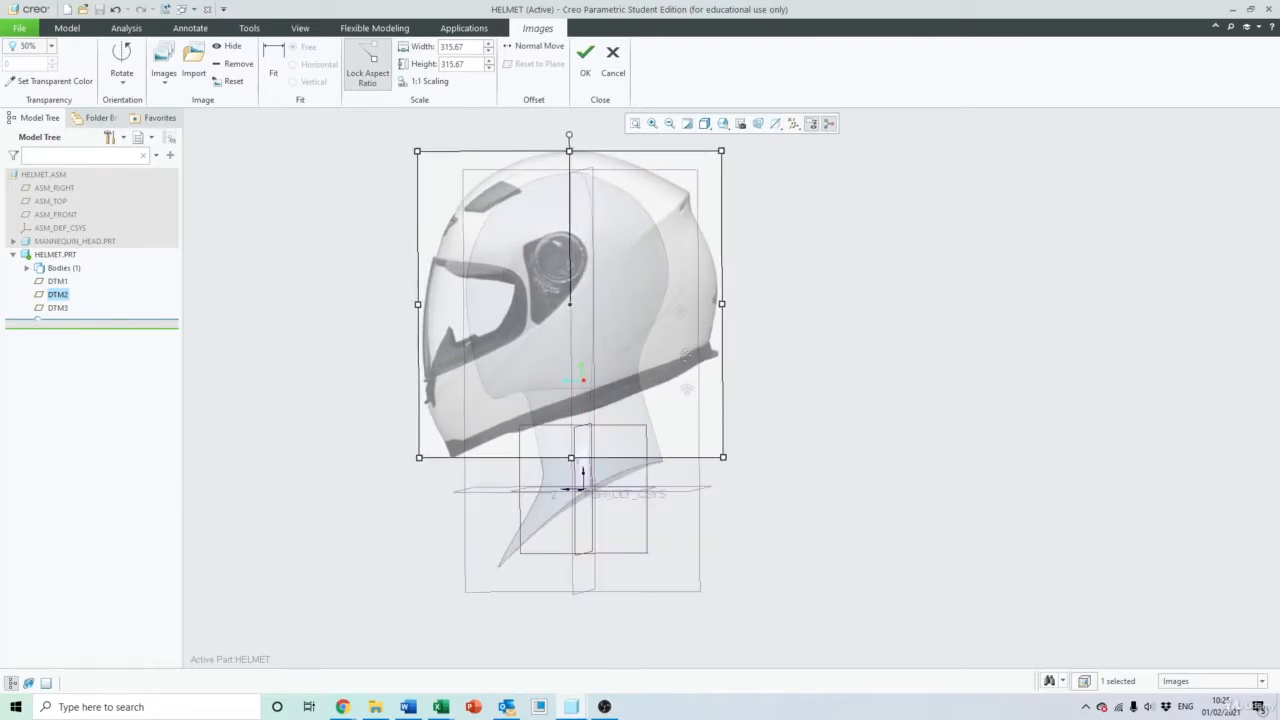
# In the RIGHT view, reduce the helmet image to about 281 wide and high and recentre it around the head
pyautogui.click(723, 123)
pyautogui.click(748, 212)
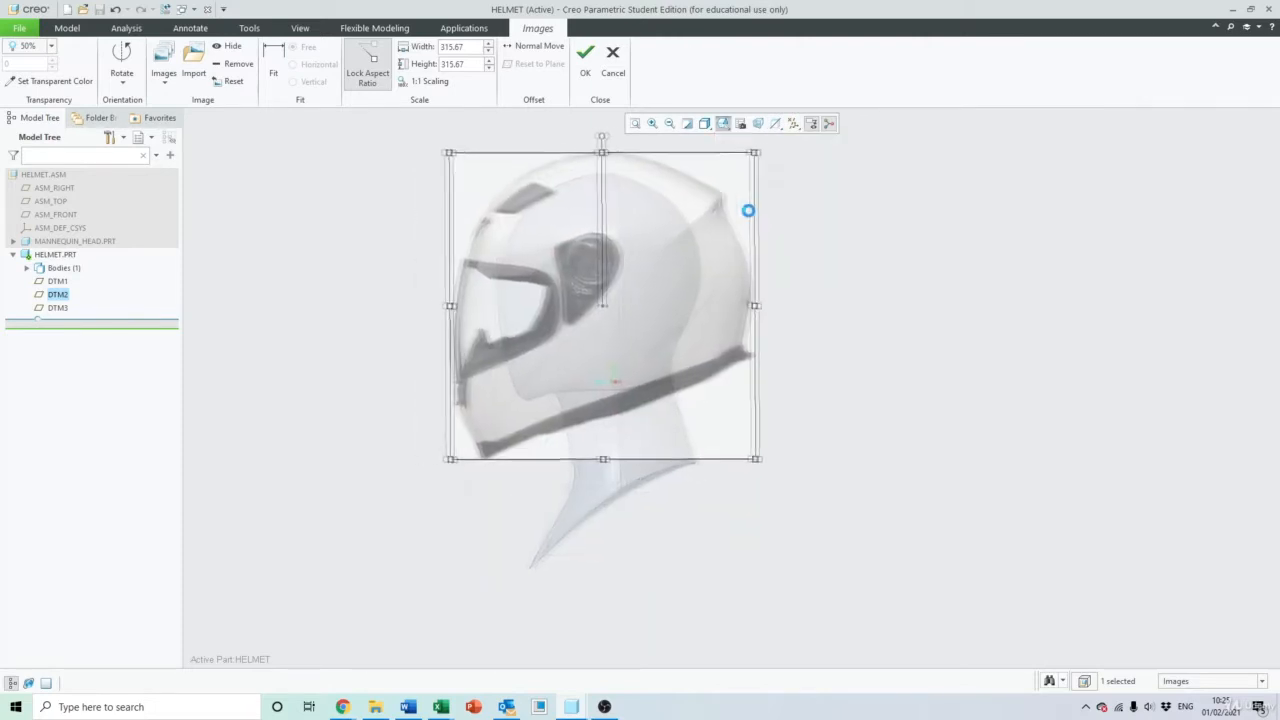
pyautogui.scroll(-1, 790, 253)
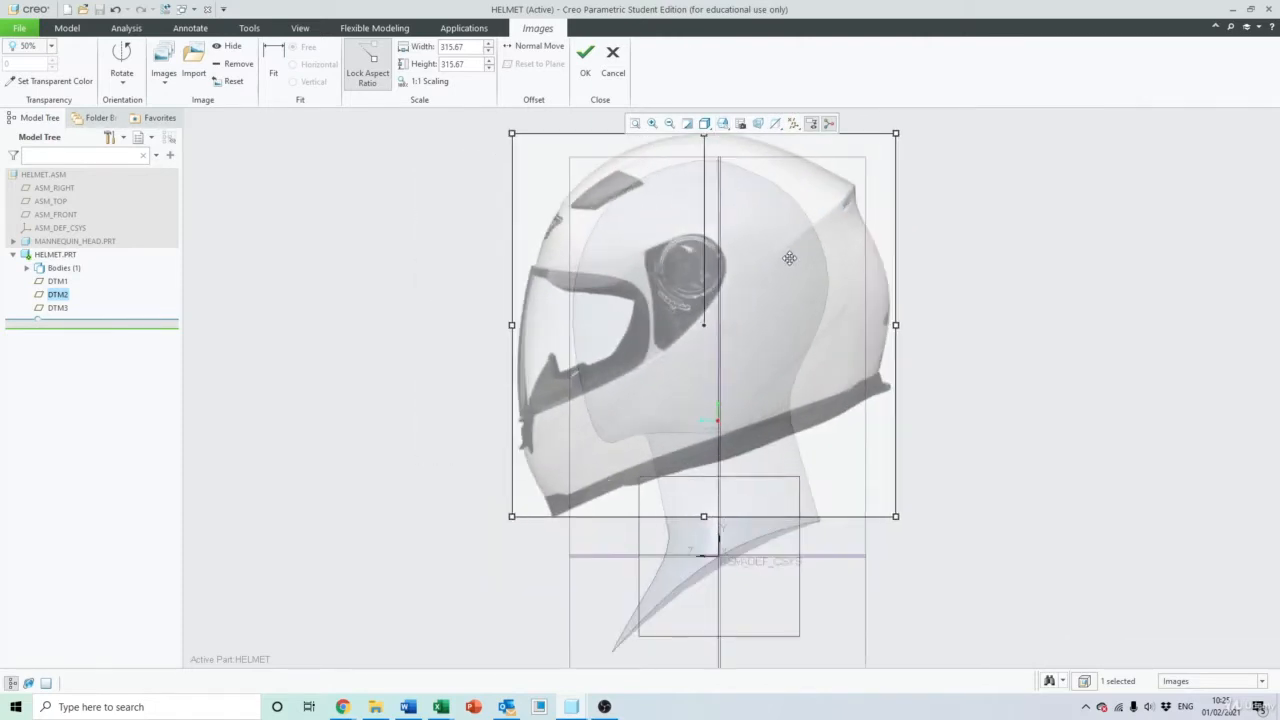
pyautogui.keyDown('shift'); pyautogui.moveTo(789, 257); pyautogui.dragTo(746, 314, button='middle'); pyautogui.keyUp('shift')
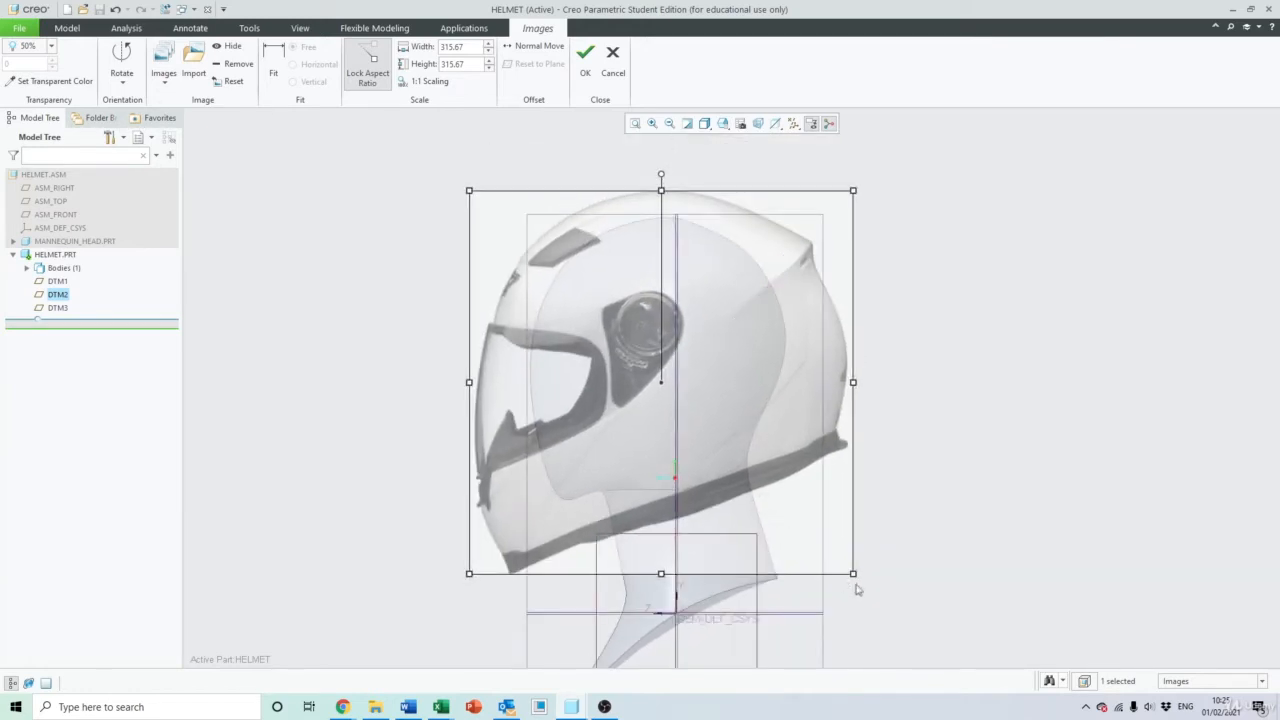
pyautogui.moveTo(853, 573); pyautogui.dragTo(831, 551)
pyautogui.moveTo(753, 447); pyautogui.dragTo(740, 401)
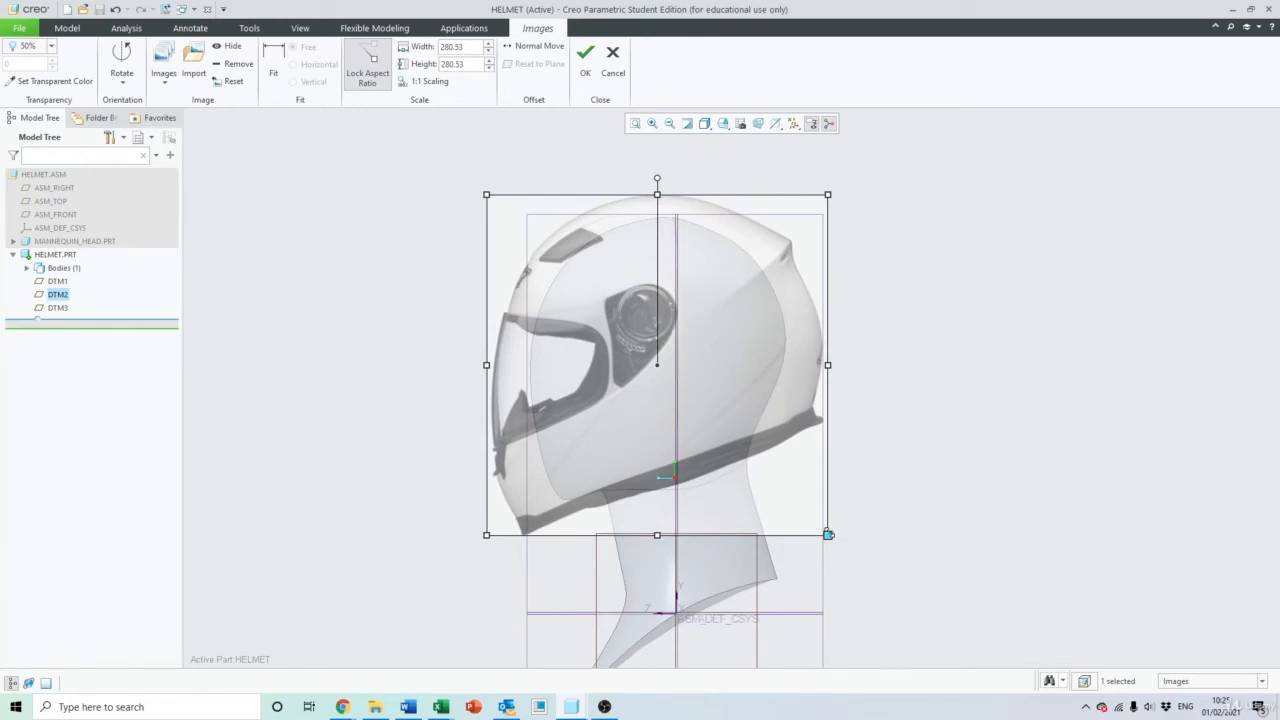
# Refine the helmet image to about 270 wide and high, adjust its position around the head and accept the placement
pyautogui.moveTo(828, 535); pyautogui.dragTo(826, 531)
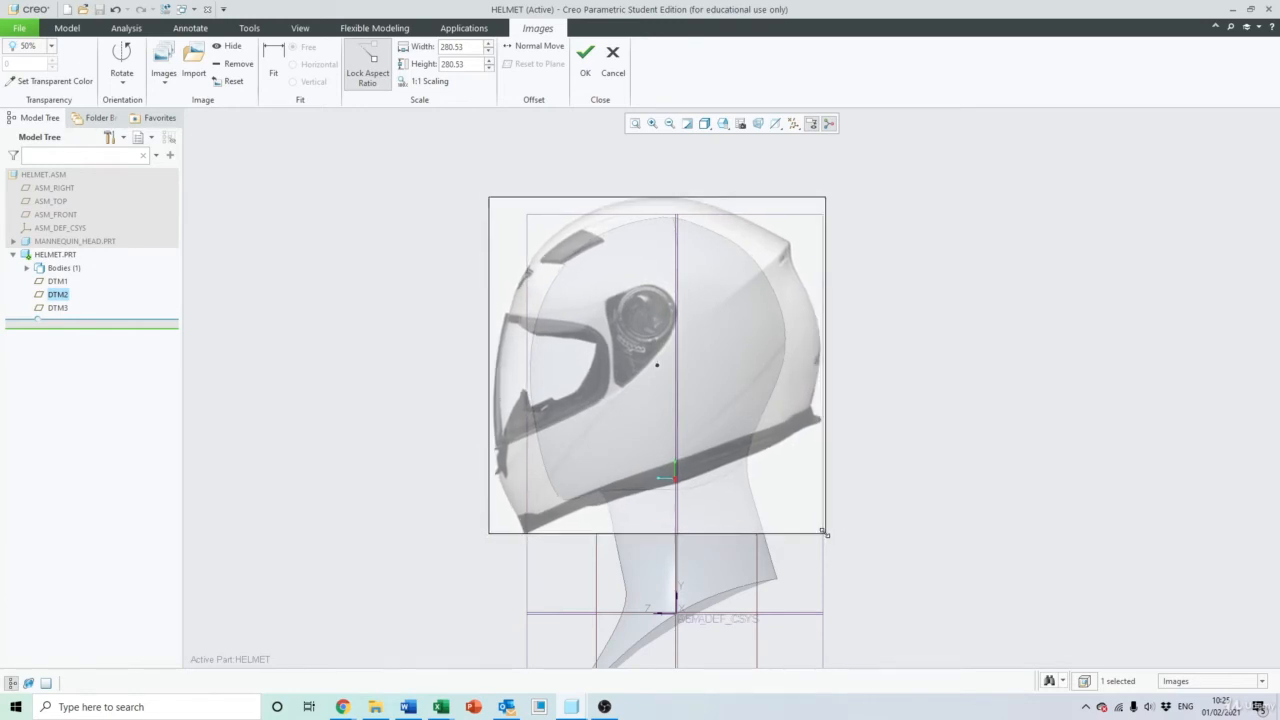
pyautogui.moveTo(751, 406); pyautogui.dragTo(752, 411)
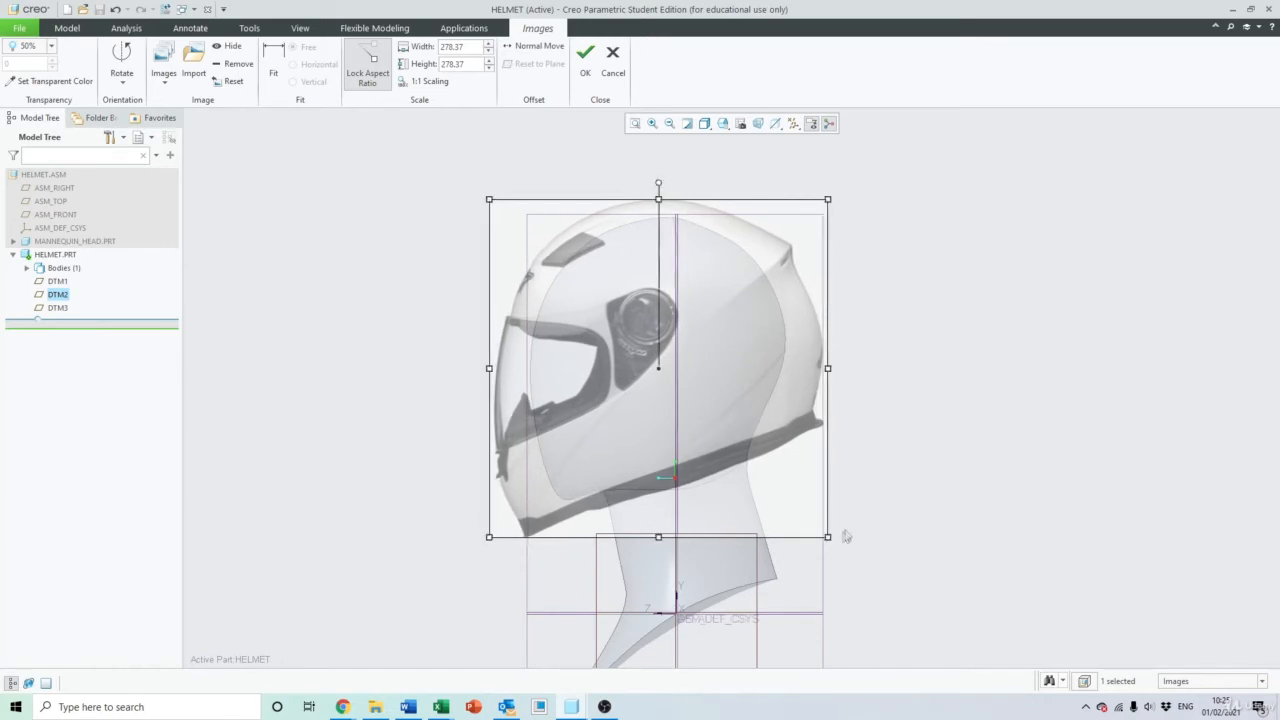
pyautogui.moveTo(825, 536); pyautogui.dragTo(820, 527)
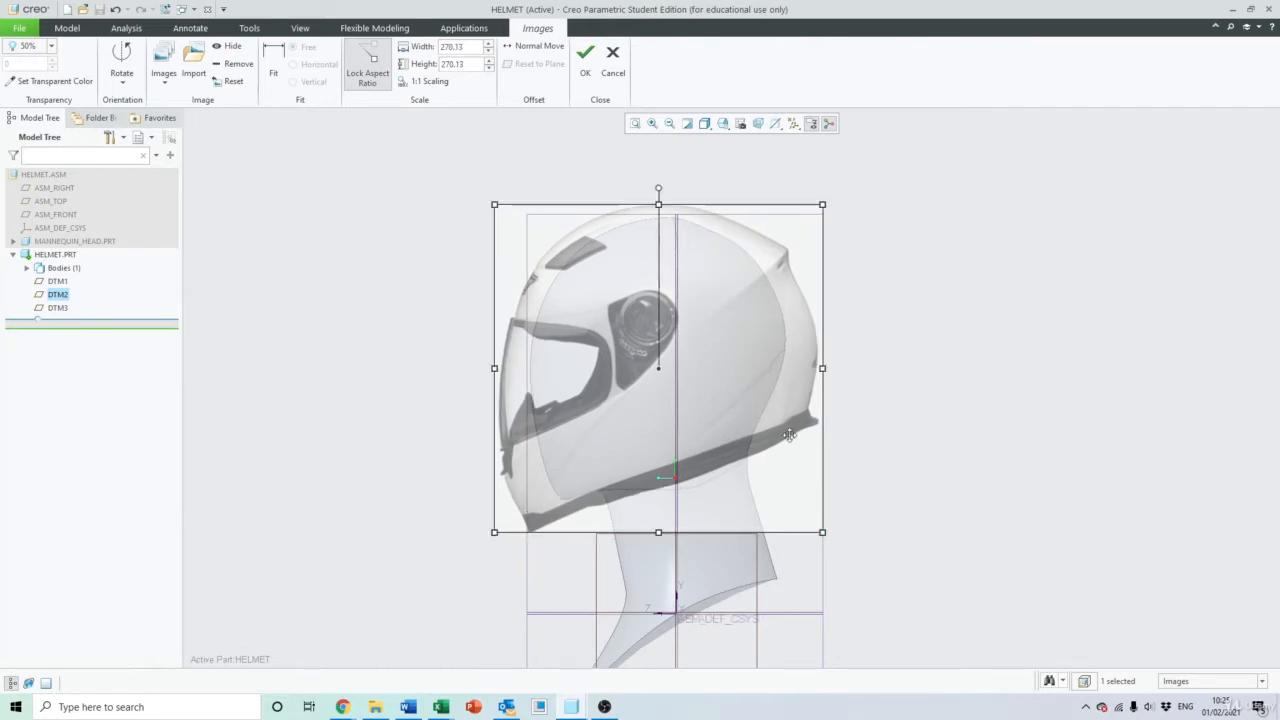
pyautogui.moveTo(788, 430); pyautogui.dragTo(788, 431)
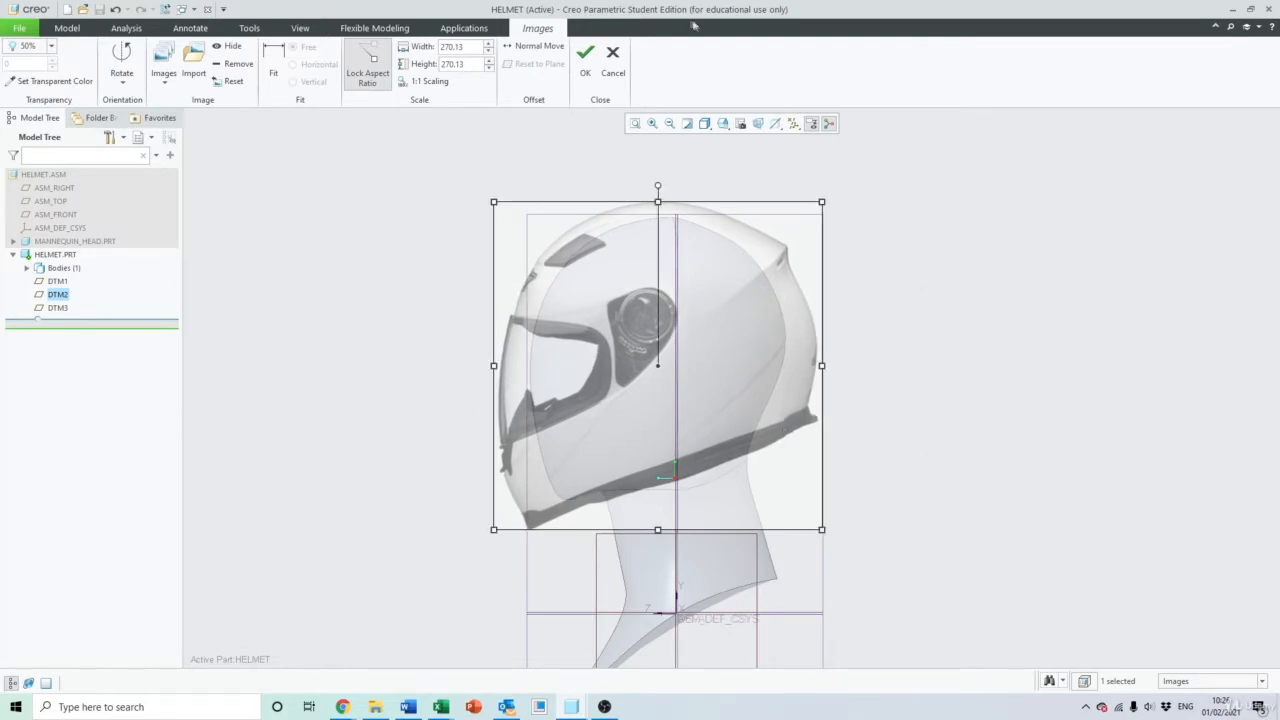
pyautogui.click(582, 62)
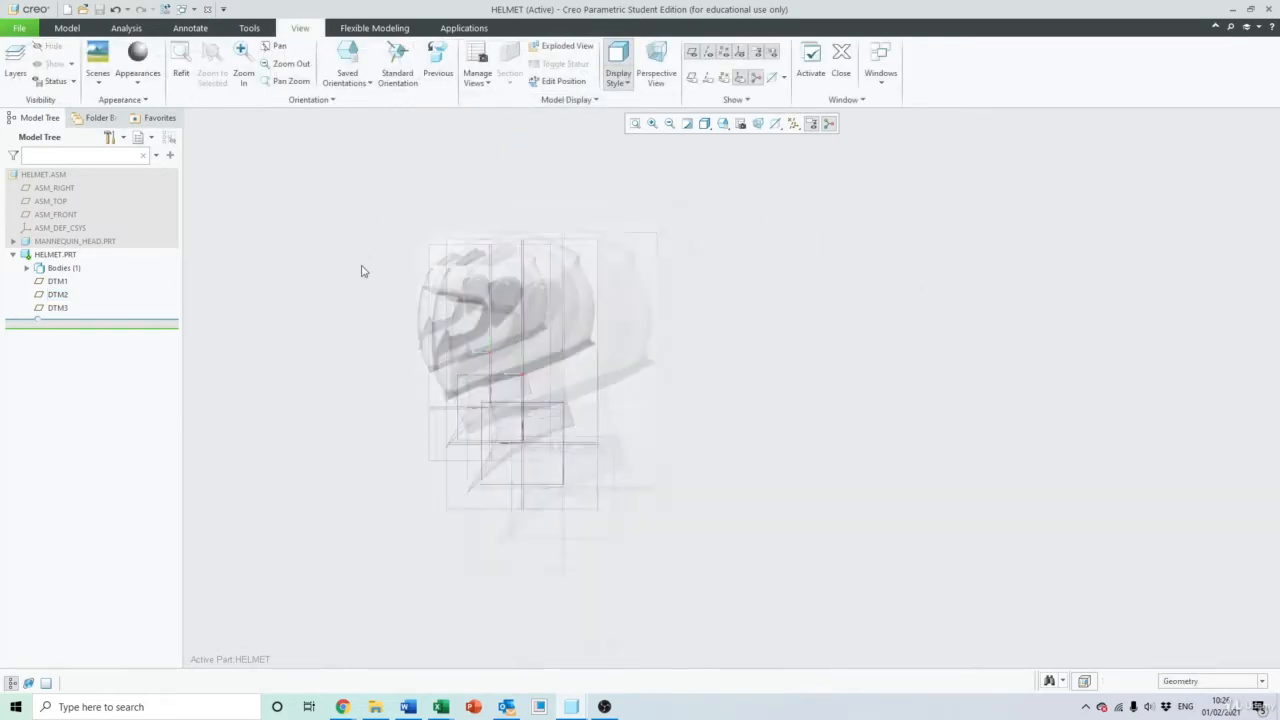
# Inspect the placed image, restore the standard orientation and start a Style feature in the helmet part
pyautogui.moveTo(362, 271)
pyautogui.mouseDown(button='middle')
pyautogui.moveTo(500, 360)
pyautogui.moveTo(470, 372)
pyautogui.moveTo(593, 313)
pyautogui.moveTo(470, 210)
pyautogui.mouseUp(button='middle')
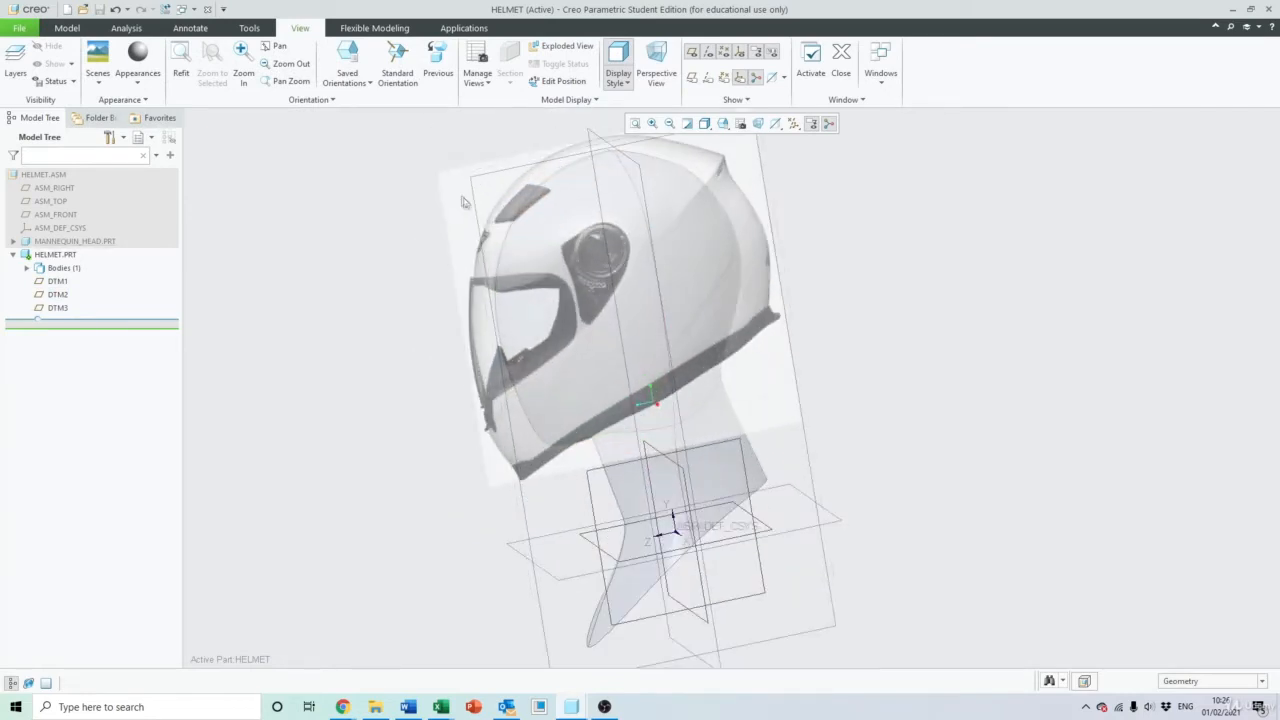
pyautogui.scroll(-4, 492, 448)
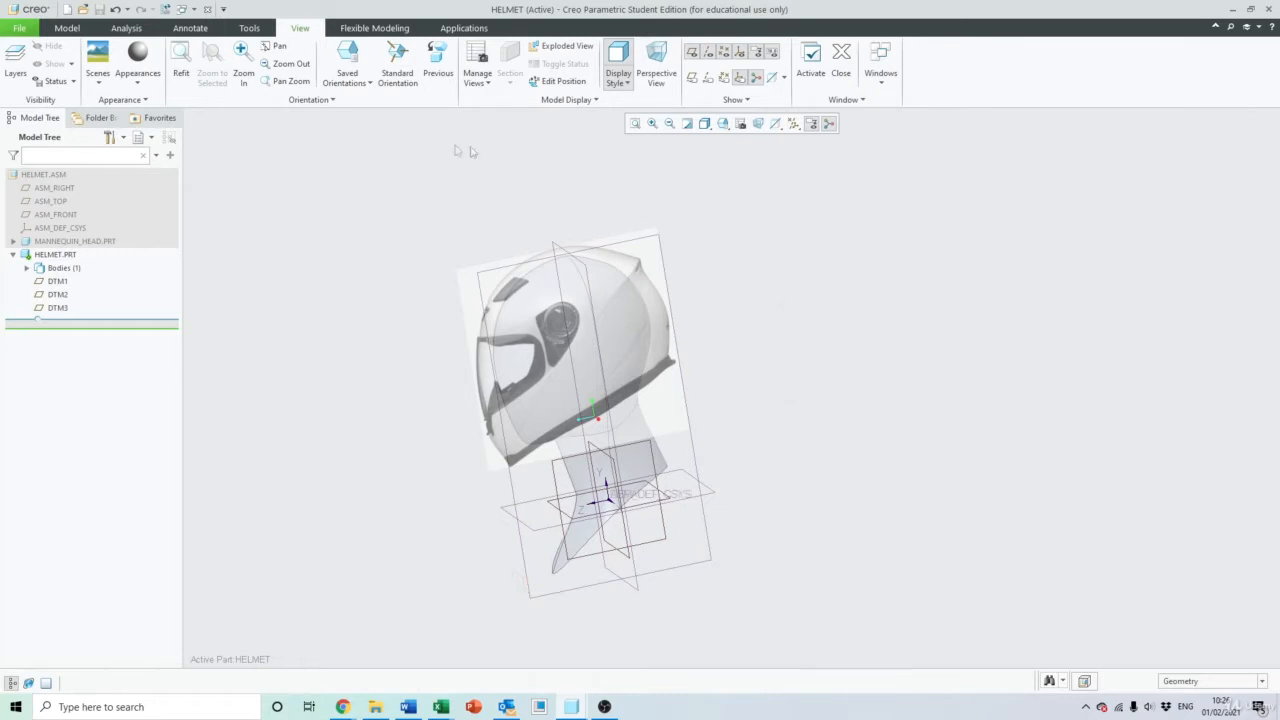
pyautogui.click(725, 125)
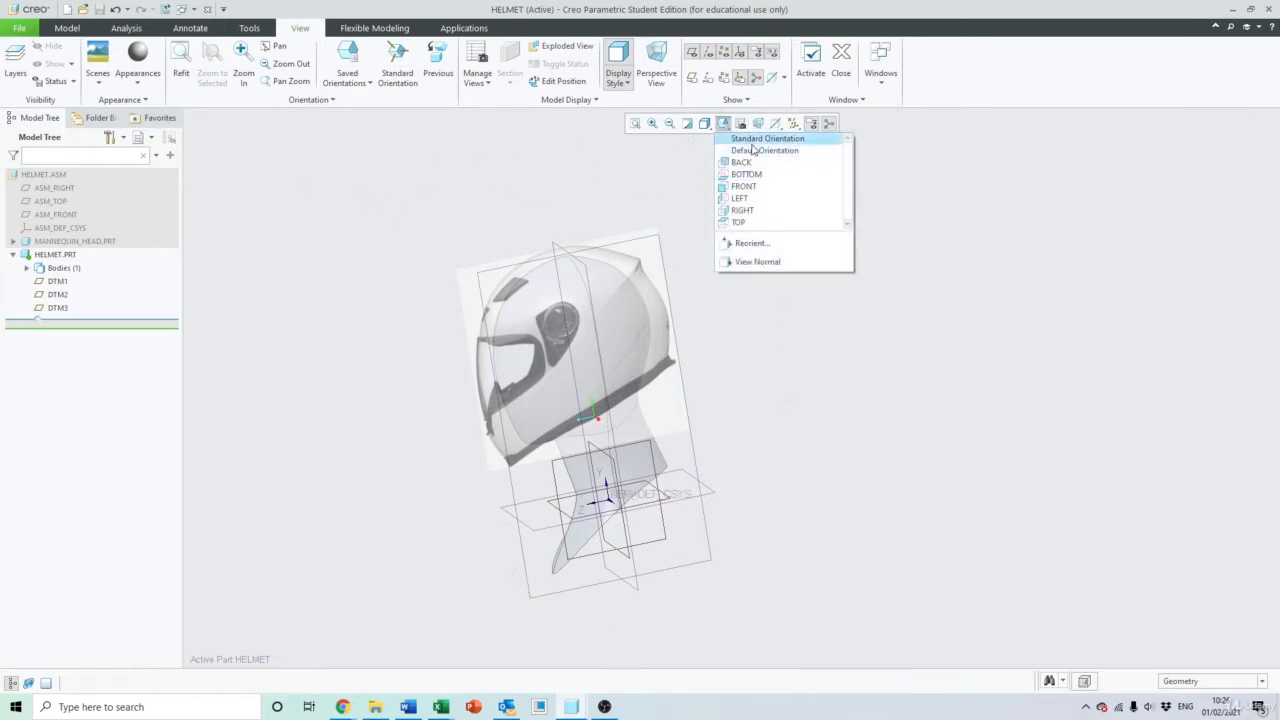
pyautogui.click(722, 139)
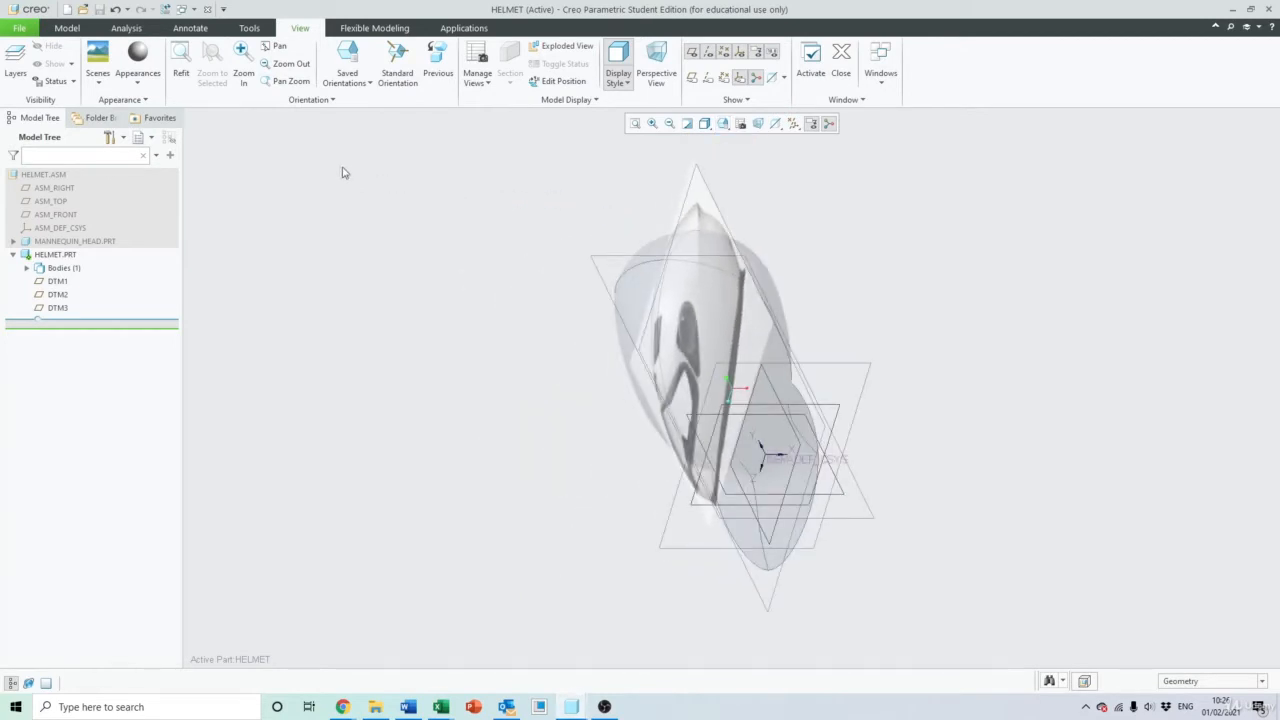
pyautogui.click(72, 30)
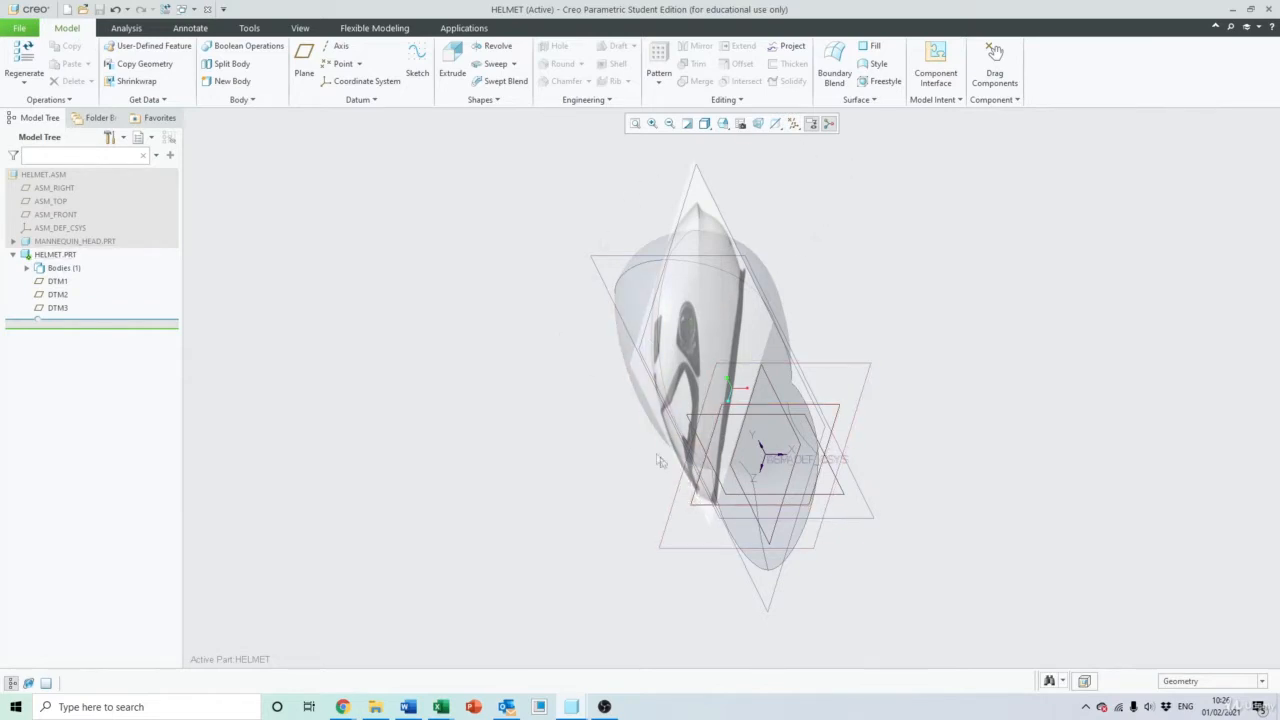
pyautogui.click(874, 65)
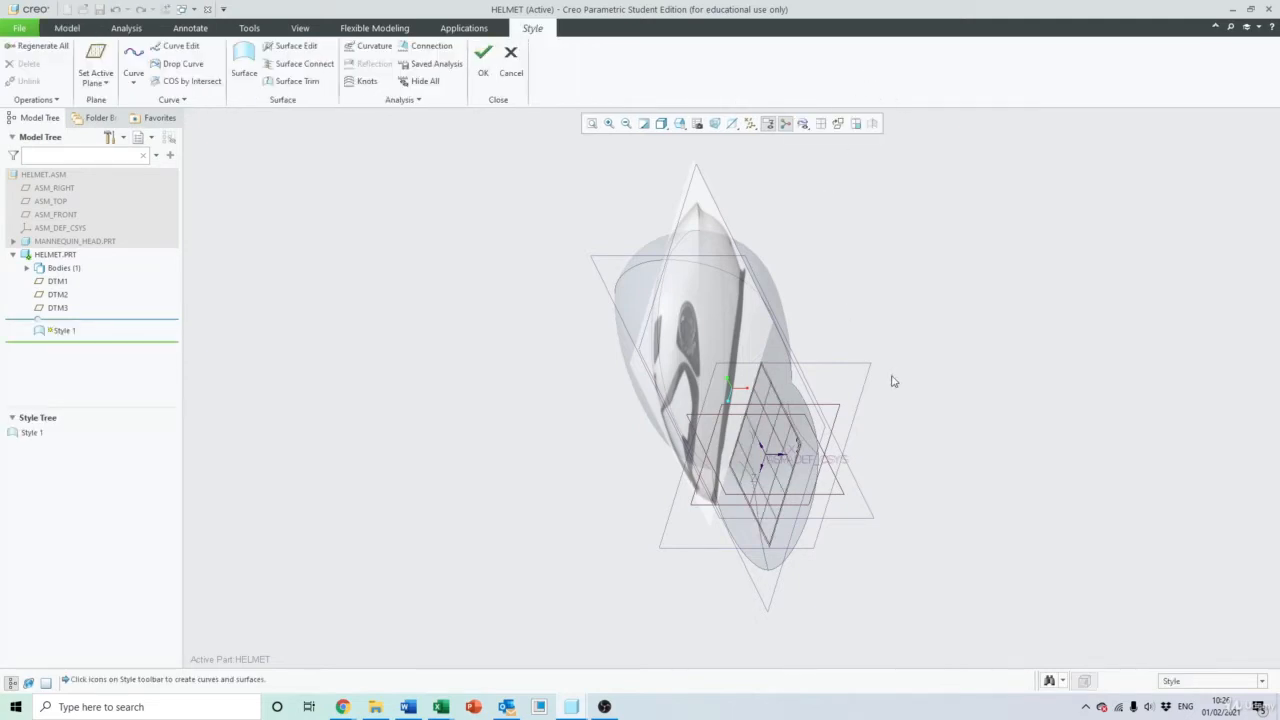
# Examine the helmet image around the mannequin head from an angle, and set the RIGHT view filled with the helmet
pyautogui.moveTo(891, 437); pyautogui.dragTo(869, 410, button='middle')
pyautogui.scroll(-3, 710, 485)
pyautogui.moveTo(710, 485); pyautogui.dragTo(669, 426, button='middle')
pyautogui.moveTo(702, 522); pyautogui.dragTo(689, 488, button='middle')
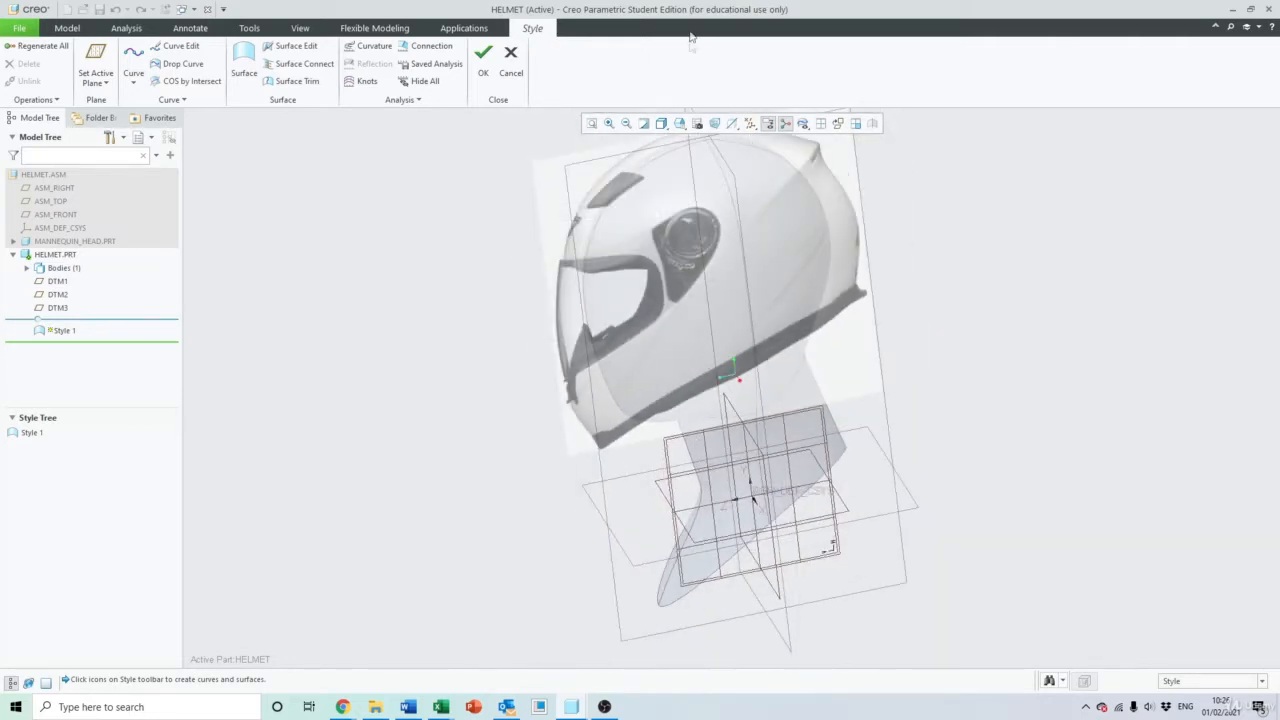
pyautogui.click(680, 123)
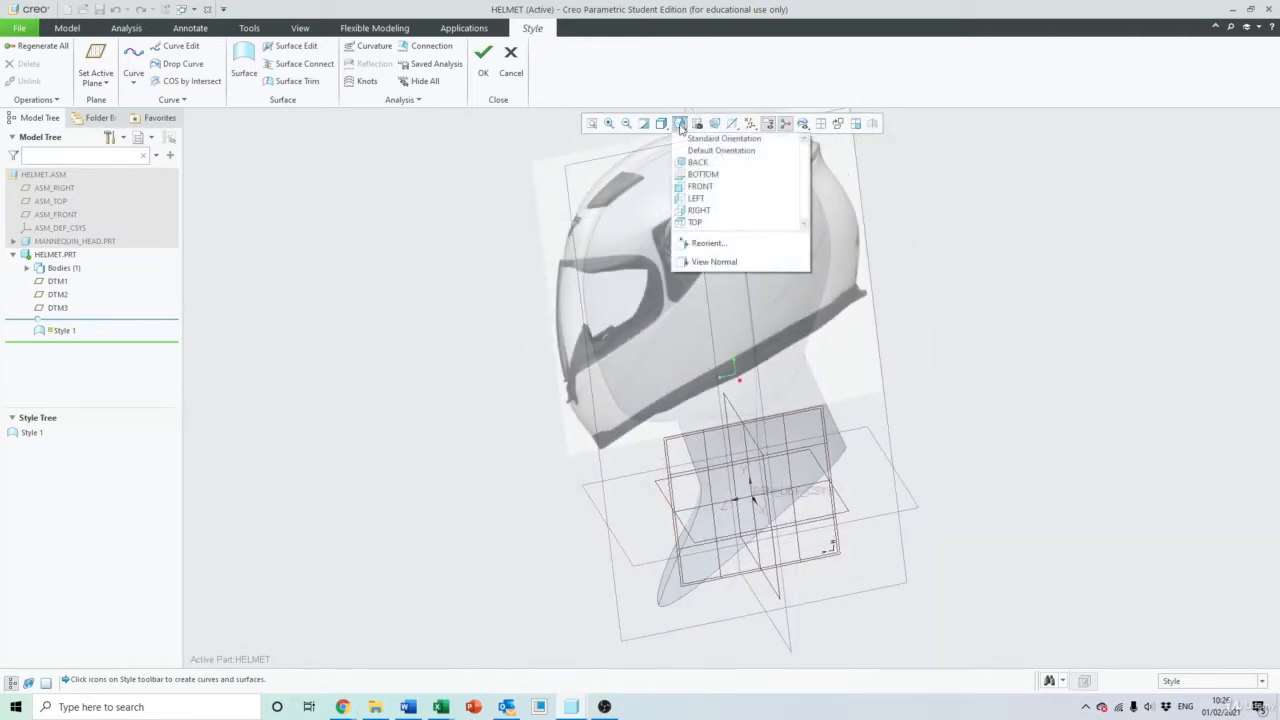
pyautogui.click(699, 210)
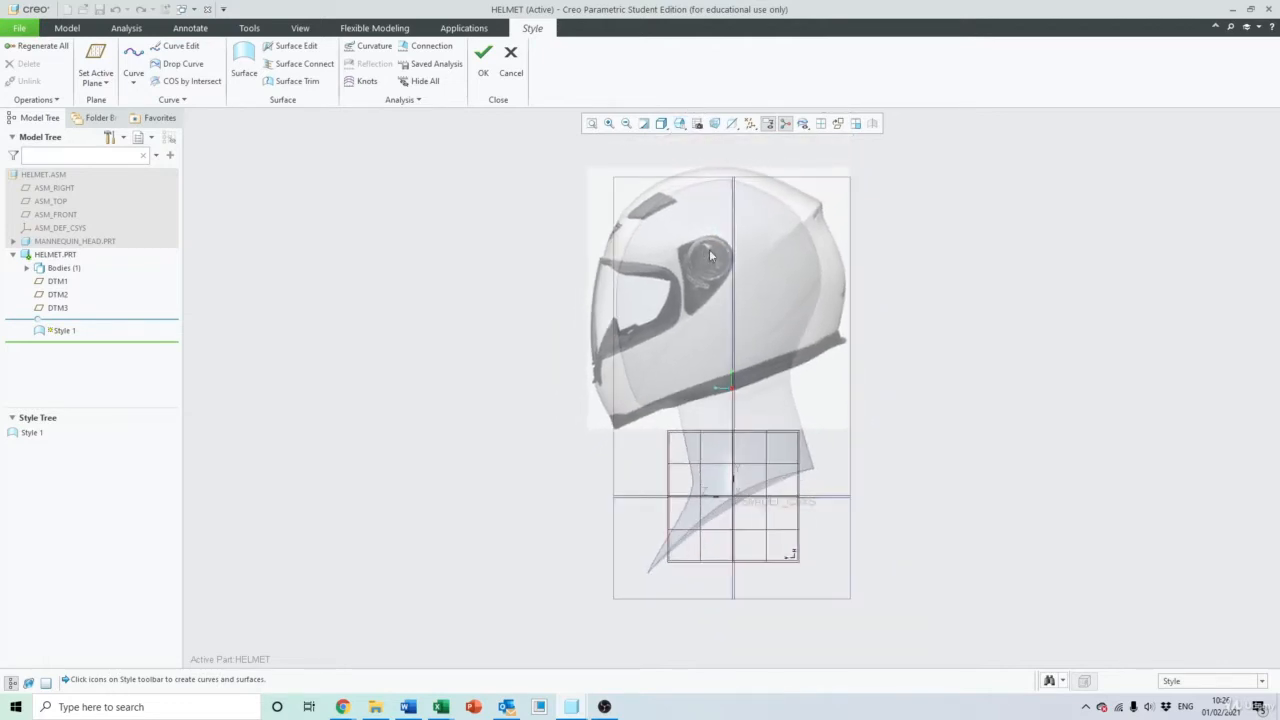
pyautogui.scroll(2, 710, 256)
pyautogui.scroll(2, 786, 291)
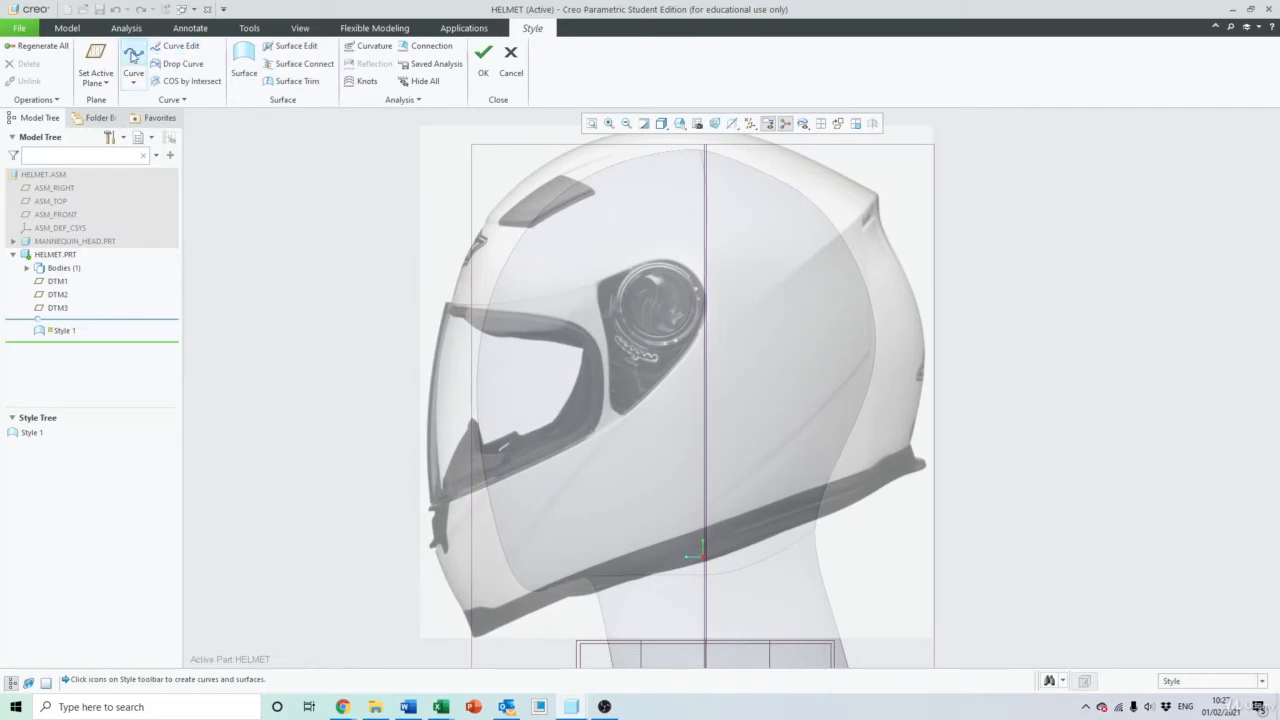
# Start a free Style curve where the chin bar meets the dark lower trim and trace the chin bar's front edge upward
pyautogui.click(134, 58)
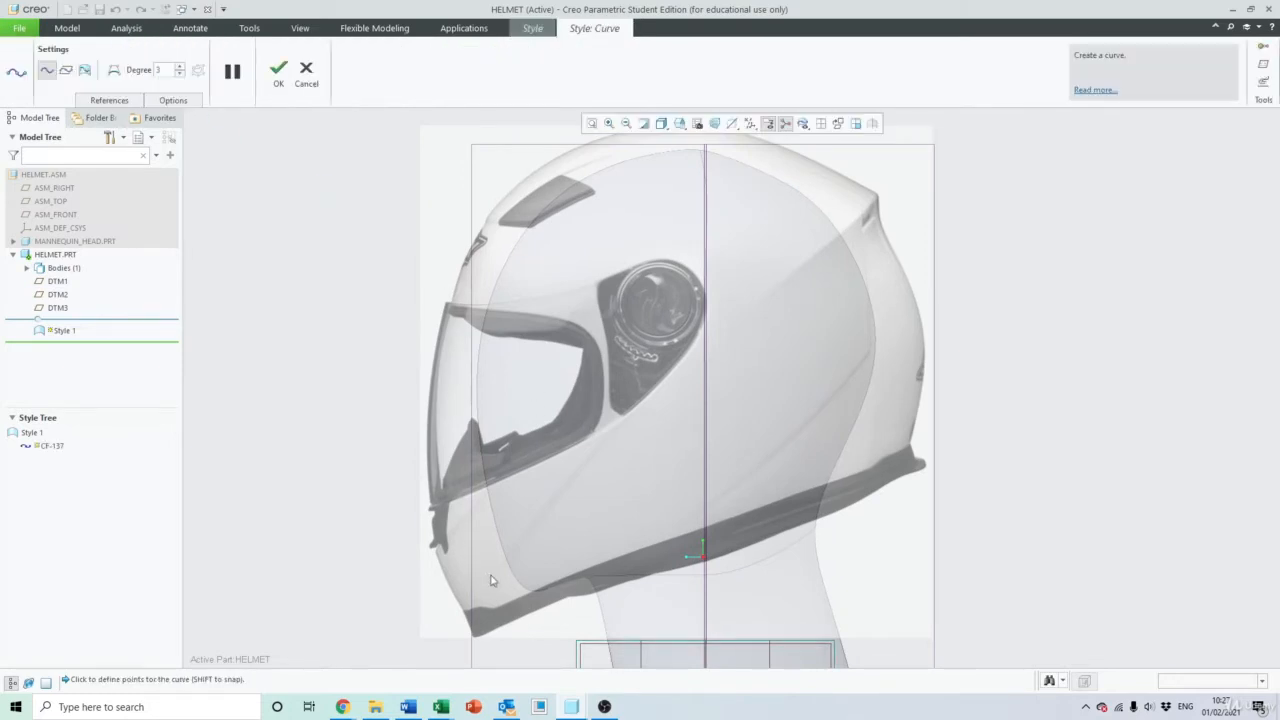
pyautogui.scroll(6, 490, 580)
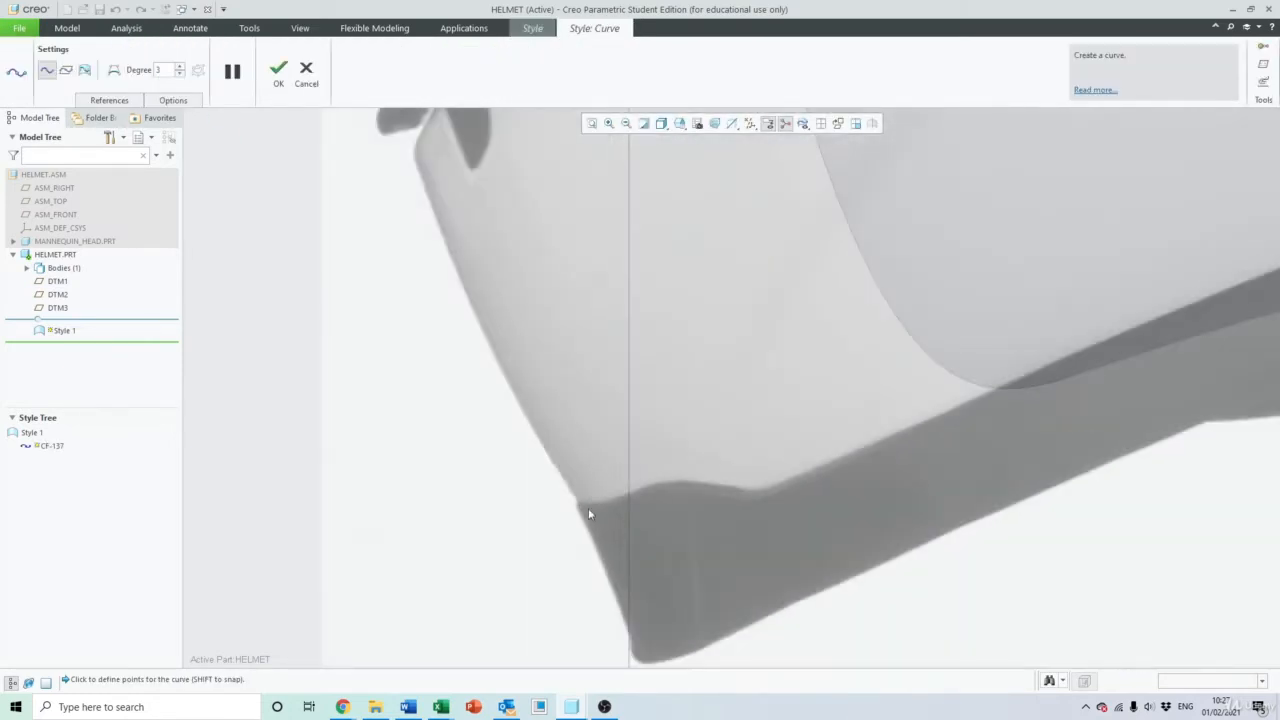
pyautogui.scroll(2, 589, 513)
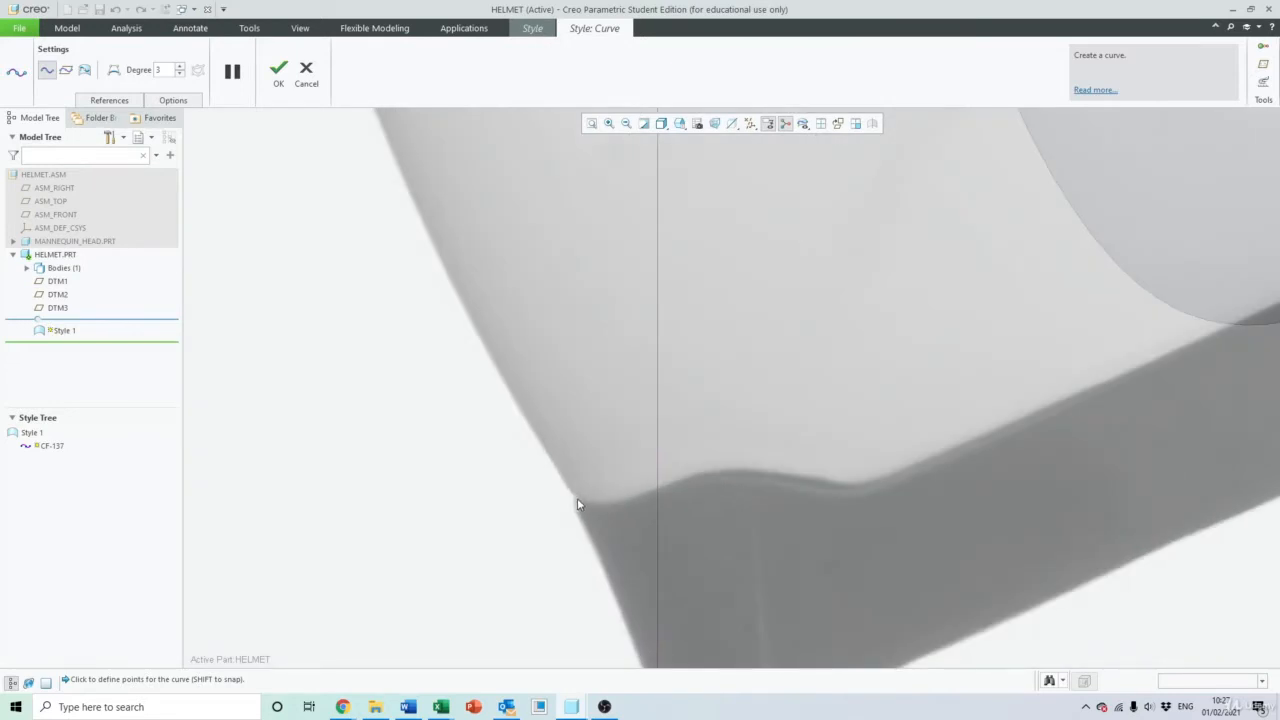
pyautogui.click(515, 401)
pyautogui.keyDown('shift'); pyautogui.moveTo(474, 260); pyautogui.dragTo(582, 462, button='middle'); pyautogui.keyUp('shift')
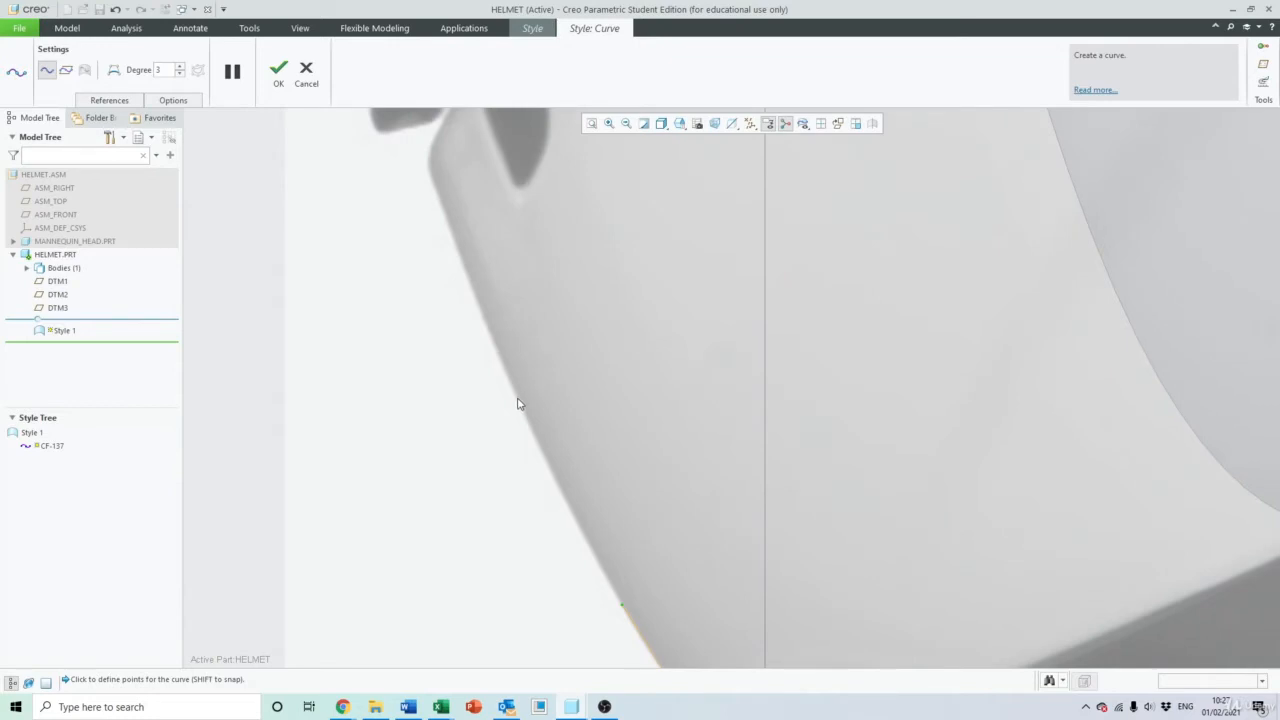
pyautogui.keyDown('shift'); pyautogui.moveTo(464, 176); pyautogui.dragTo(541, 424, button='middle'); pyautogui.keyUp('shift')
pyautogui.click(527, 401)
pyautogui.scroll(7, 527, 401)
pyautogui.scroll(-2, 523, 388)
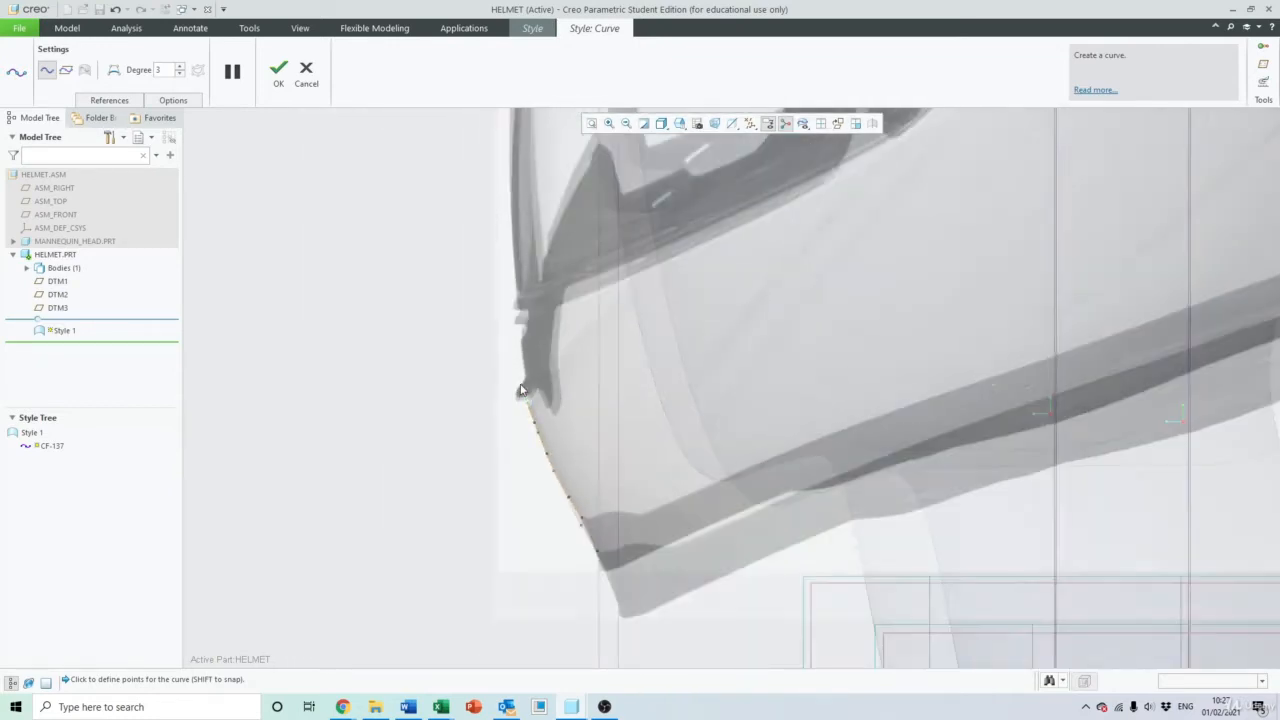
# Continue the curve up the visor's front edge, placing points from the chin vent to the visor's upper corner
pyautogui.keyDown('shift'); pyautogui.moveTo(505, 303); pyautogui.dragTo(530, 400, button='middle'); pyautogui.keyUp('shift')
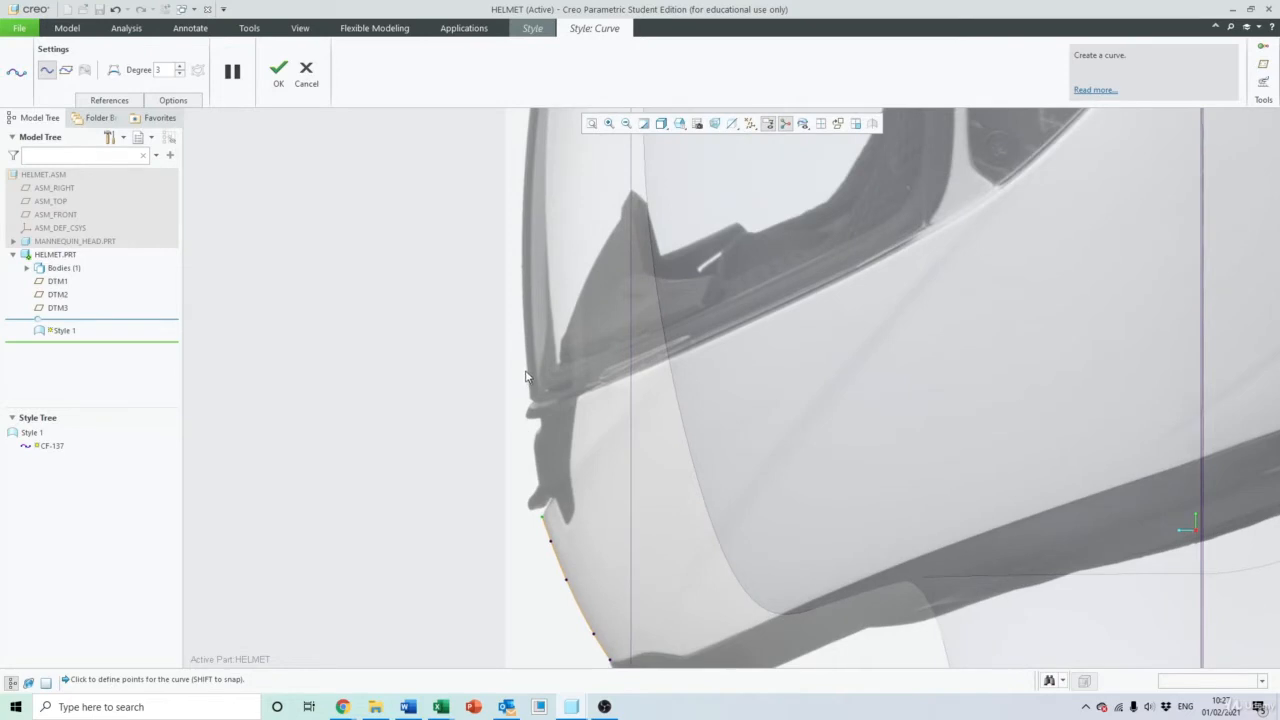
pyautogui.keyDown('shift'); pyautogui.moveTo(528, 226); pyautogui.dragTo(534, 392, button='middle'); pyautogui.keyUp('shift')
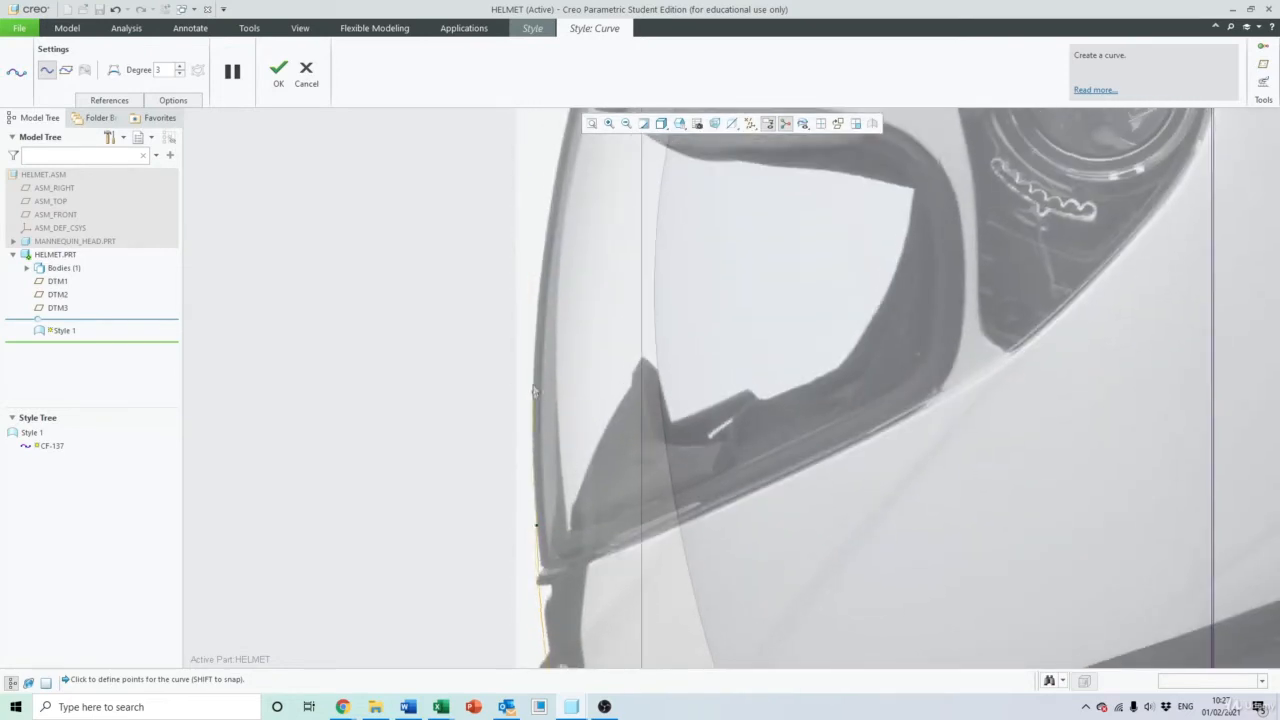
pyautogui.keyDown('shift'); pyautogui.moveTo(538, 274); pyautogui.dragTo(545, 397, button='middle'); pyautogui.keyUp('shift')
pyautogui.click(544, 392)
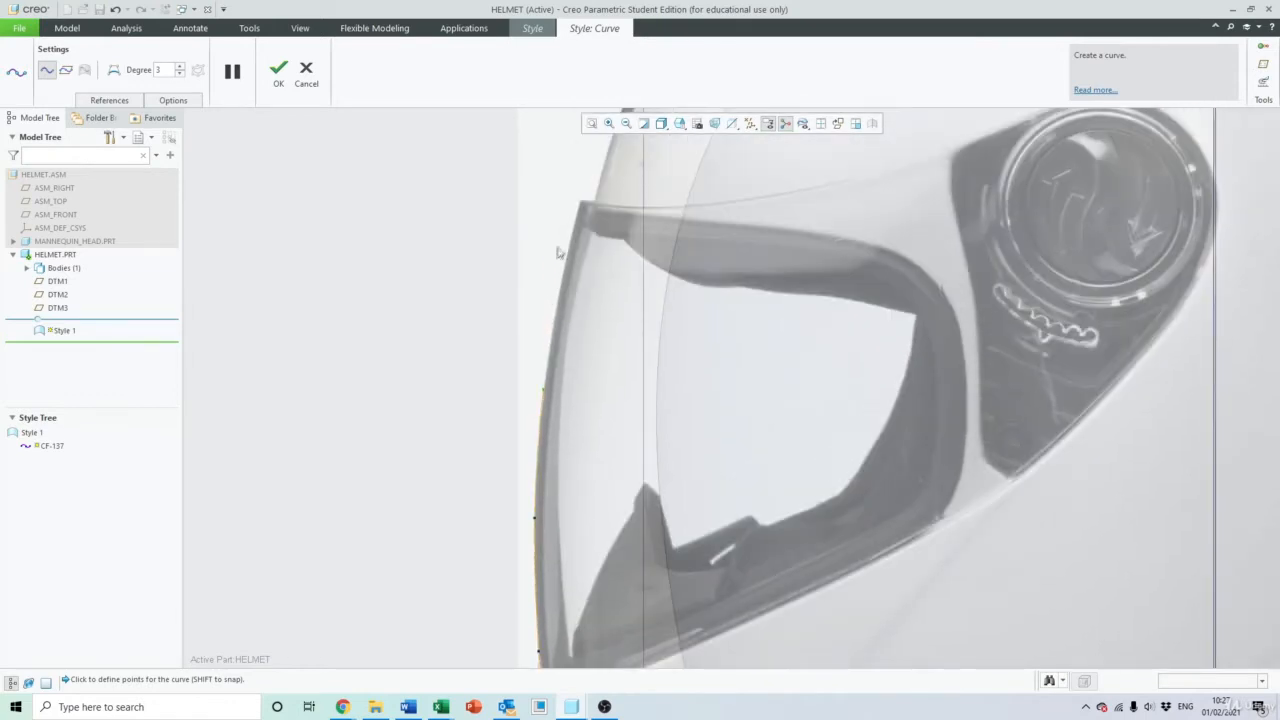
pyautogui.click(579, 212)
pyautogui.keyDown('shift'); pyautogui.moveTo(617, 194); pyautogui.dragTo(602, 380, button='middle'); pyautogui.keyUp('shift')
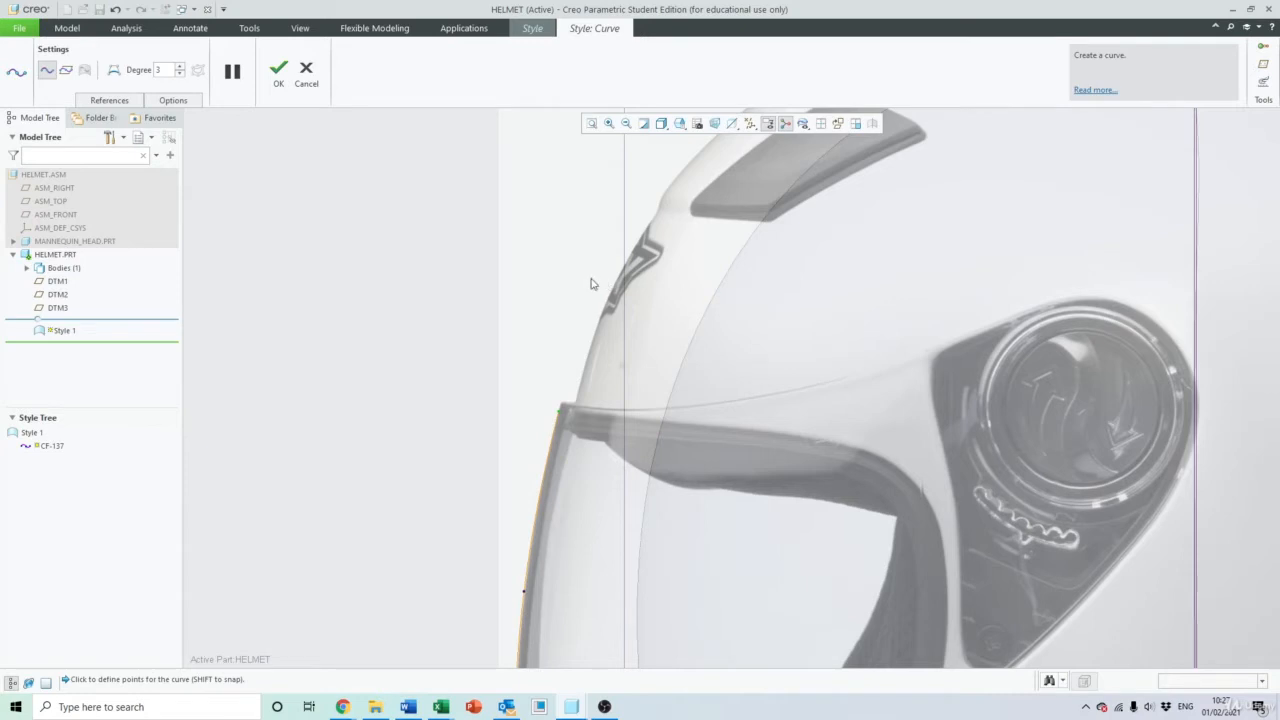
# Extend the curve over the helmet's forehead and front vent to the top of the crown
pyautogui.click(668, 187)
pyautogui.keyDown('shift'); pyautogui.moveTo(717, 175); pyautogui.dragTo(483, 405, button='middle'); pyautogui.keyUp('shift')
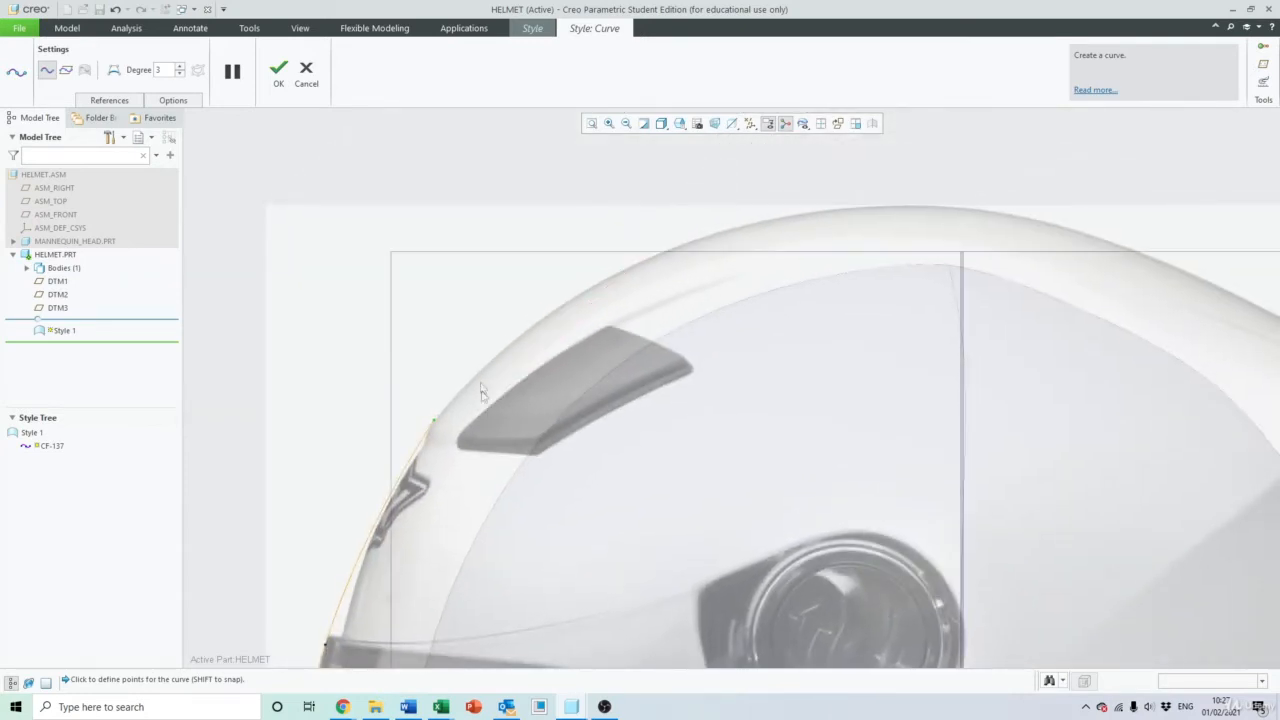
pyautogui.click(545, 320)
pyautogui.click(708, 236)
pyautogui.click(884, 206)
pyautogui.keyDown('shift'); pyautogui.moveTo(1017, 219); pyautogui.dragTo(697, 226, button='middle'); pyautogui.keyUp('shift')
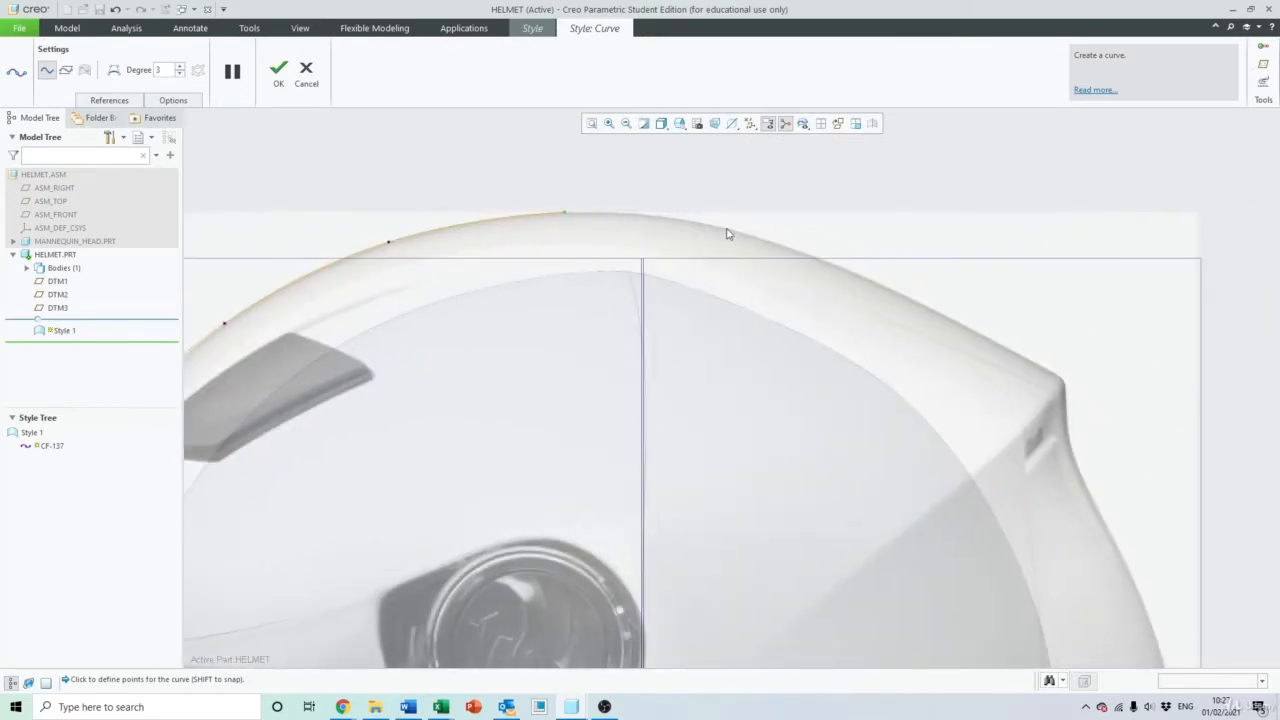
# Trace the rear of the crown down to the pointed rear spoiler tip and finish the profile curve
pyautogui.click(726, 228)
pyautogui.click(916, 300)
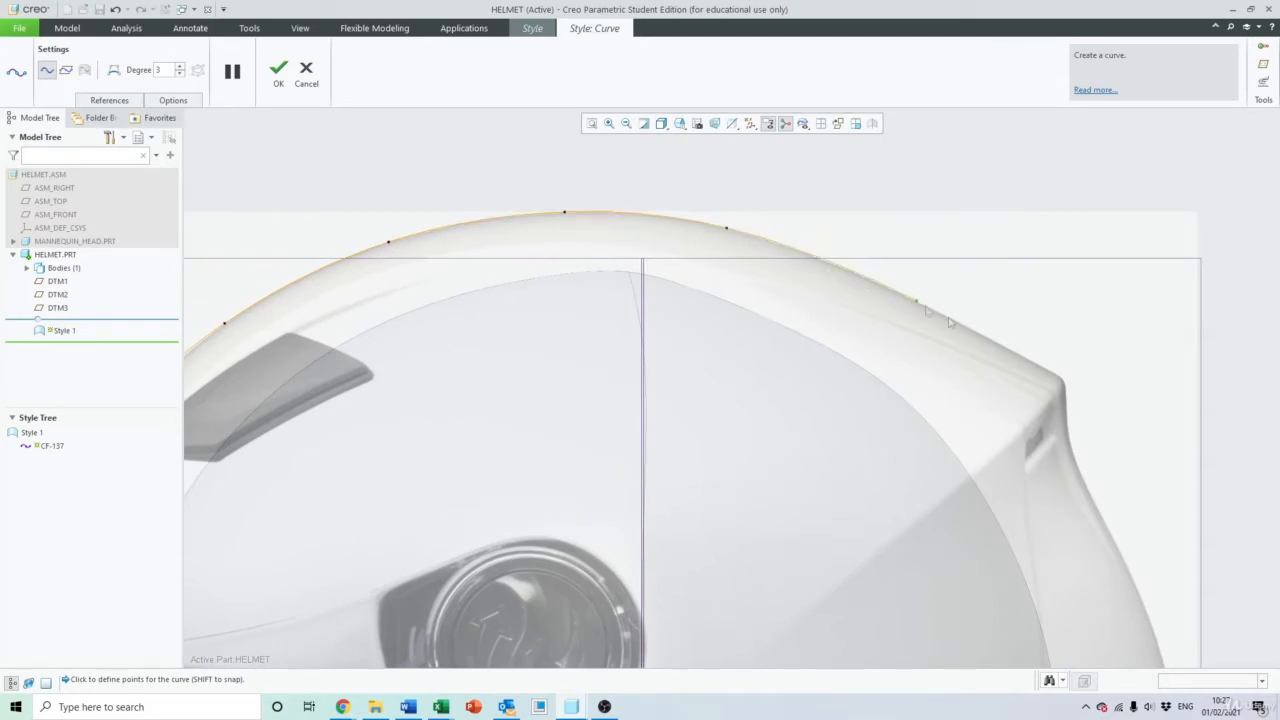
pyautogui.click(1055, 378)
pyautogui.scroll(3, 1062, 384)
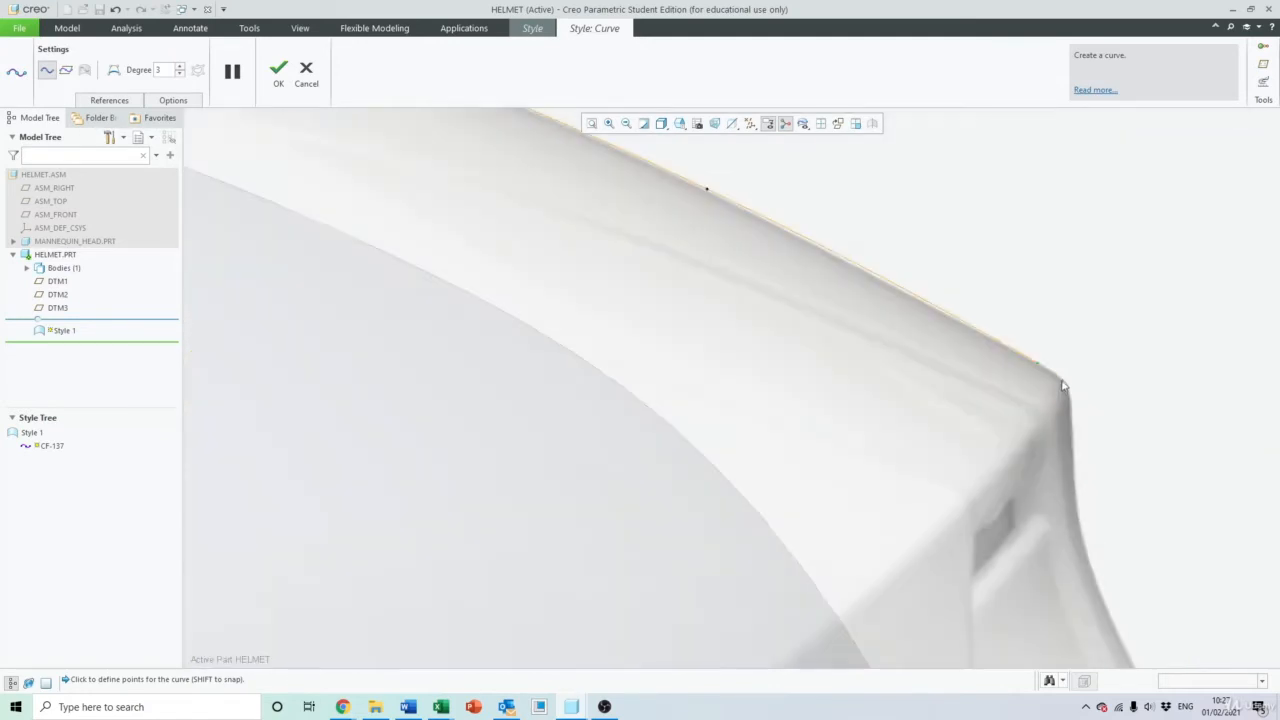
pyautogui.scroll(-5, 1072, 440)
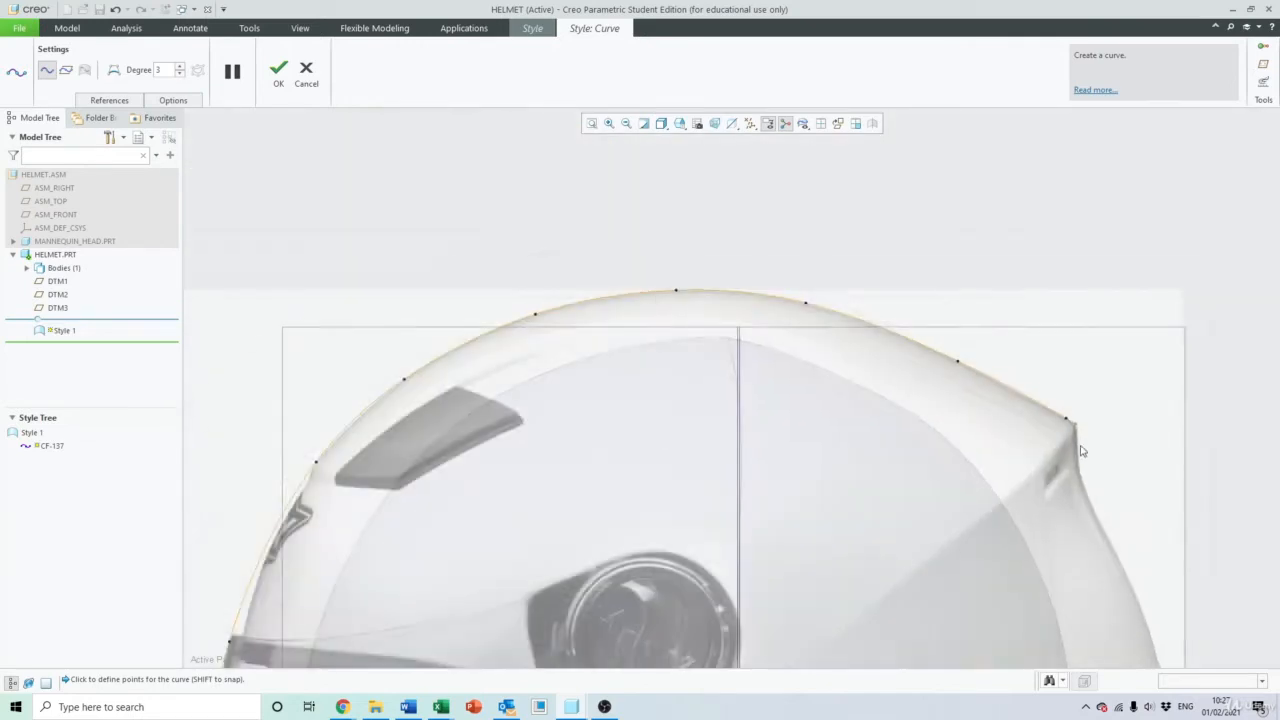
pyautogui.keyDown('shift'); pyautogui.moveTo(1109, 505); pyautogui.dragTo(932, 362, button='middle'); pyautogui.keyUp('shift')
pyautogui.scroll(3, 924, 352)
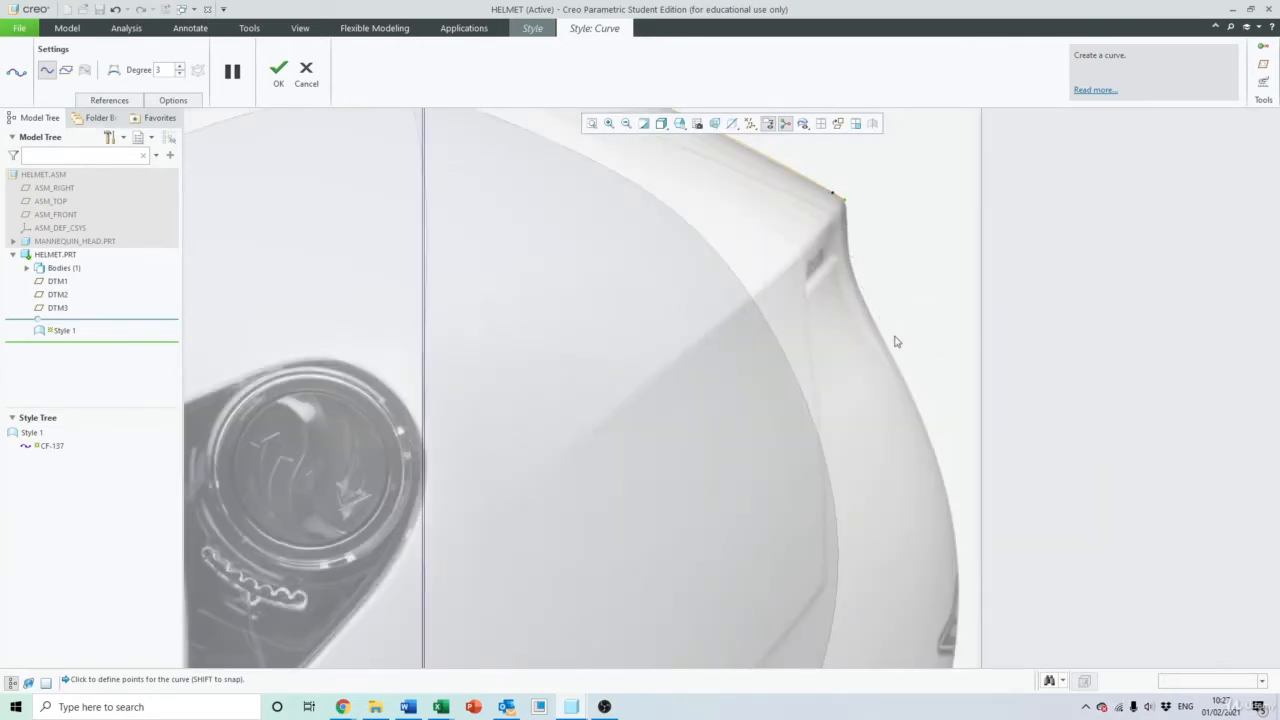
pyautogui.scroll(-3, 896, 342)
pyautogui.keyDown('shift'); pyautogui.moveTo(897, 396); pyautogui.dragTo(820, 310, button='middle'); pyautogui.keyUp('shift')
pyautogui.middleClick(868, 218)
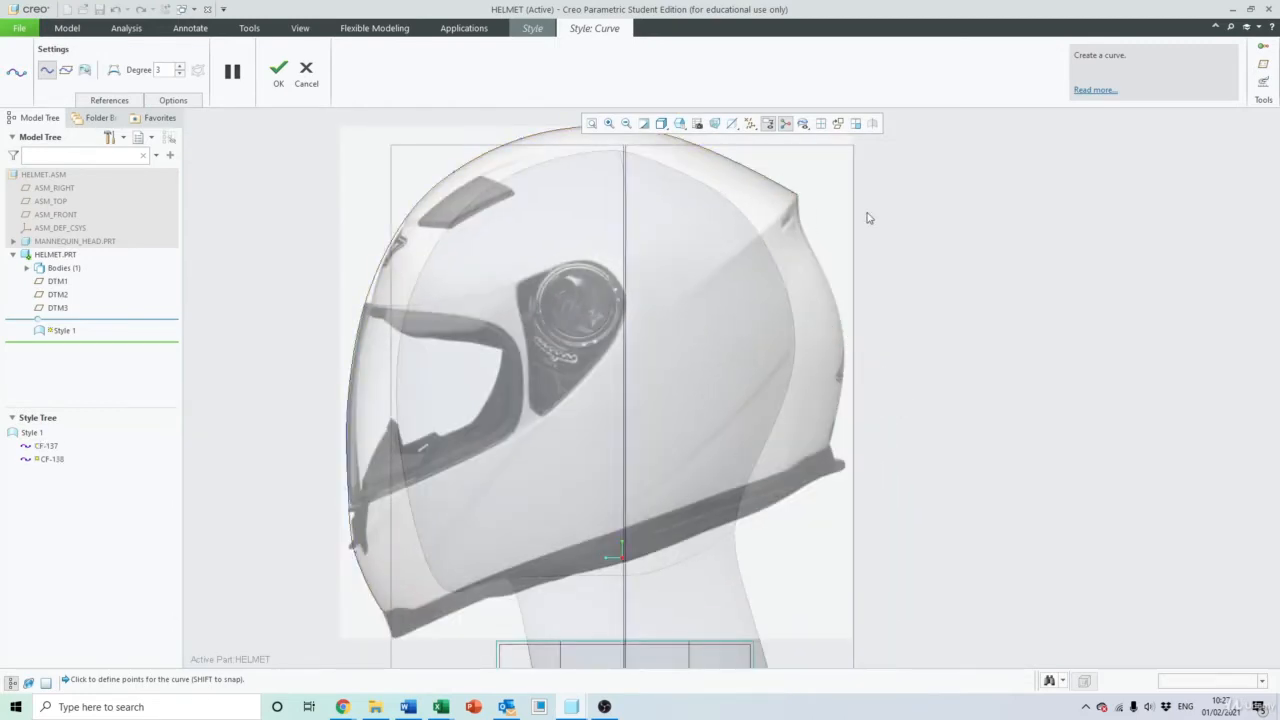
pyautogui.click(278, 70)
# Start a second free curve snapped to the first curve's end at the spoiler tip and trace the concave upper back
pyautogui.click(133, 53)
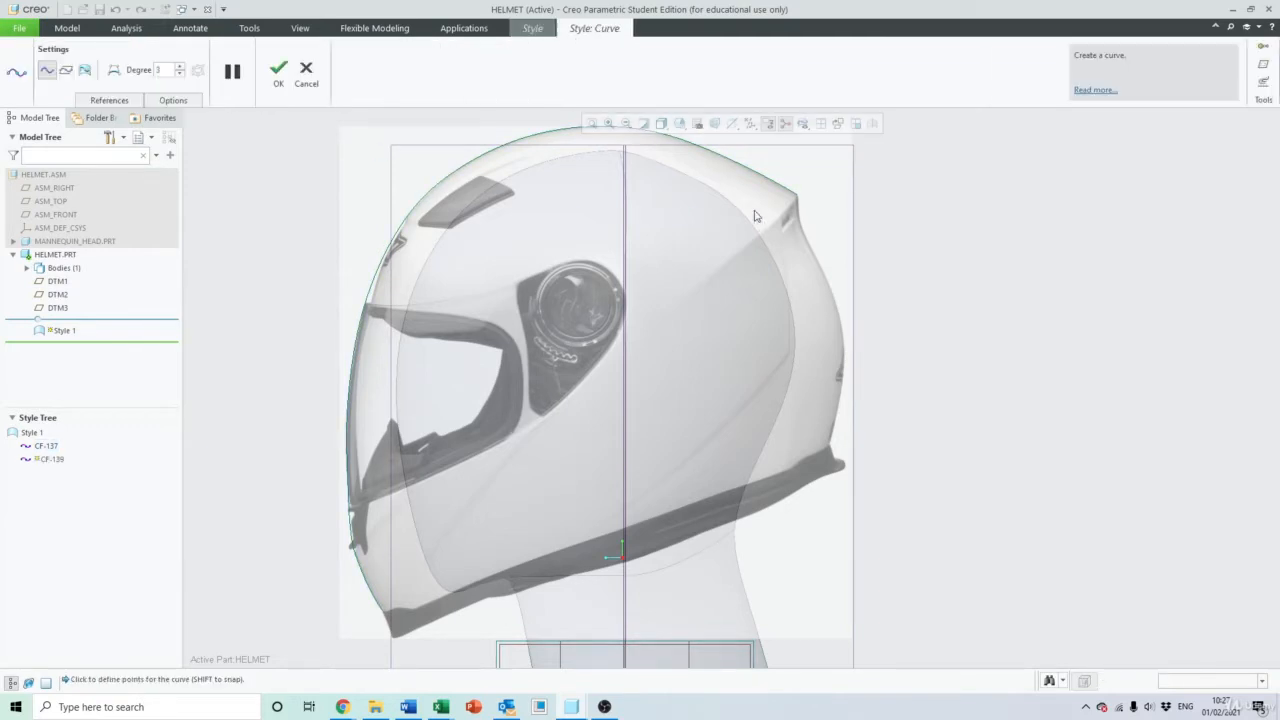
pyautogui.scroll(-5, 820, 206)
pyautogui.scroll(-5, 779, 238)
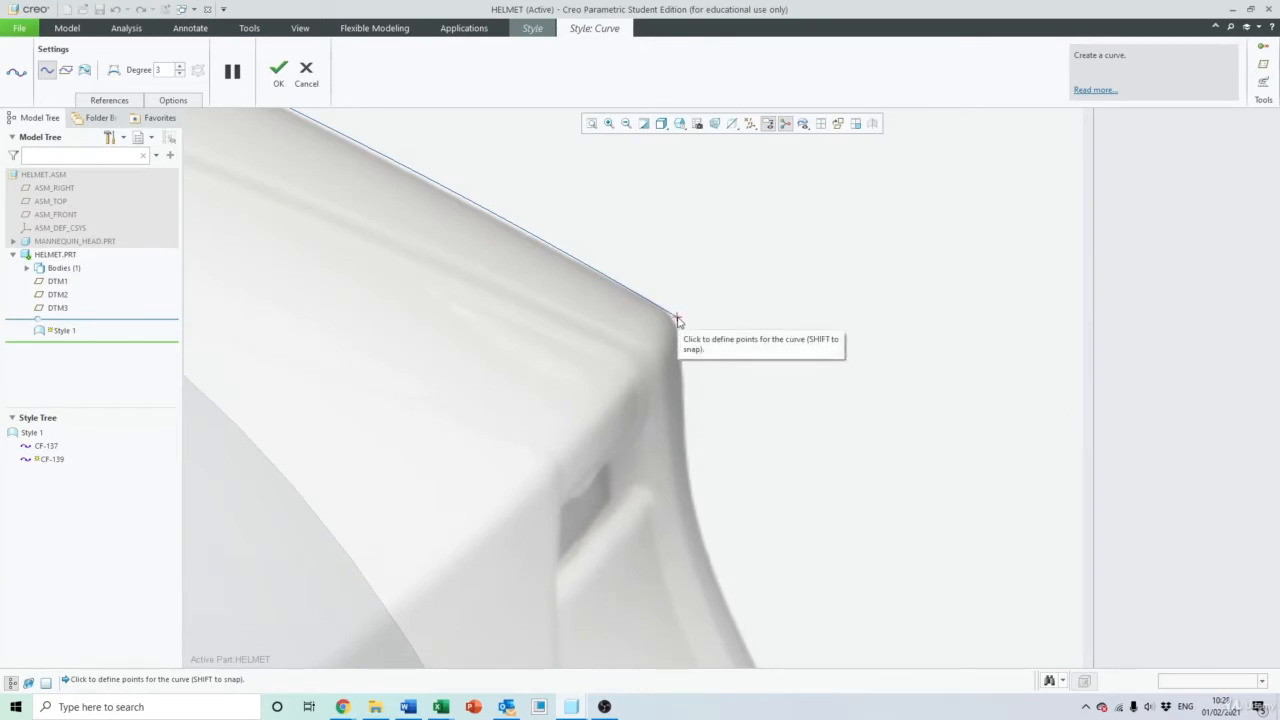
pyautogui.keyDown('shift'); pyautogui.click(677, 318); pyautogui.keyUp('shift')
pyautogui.scroll(-2, 699, 342)
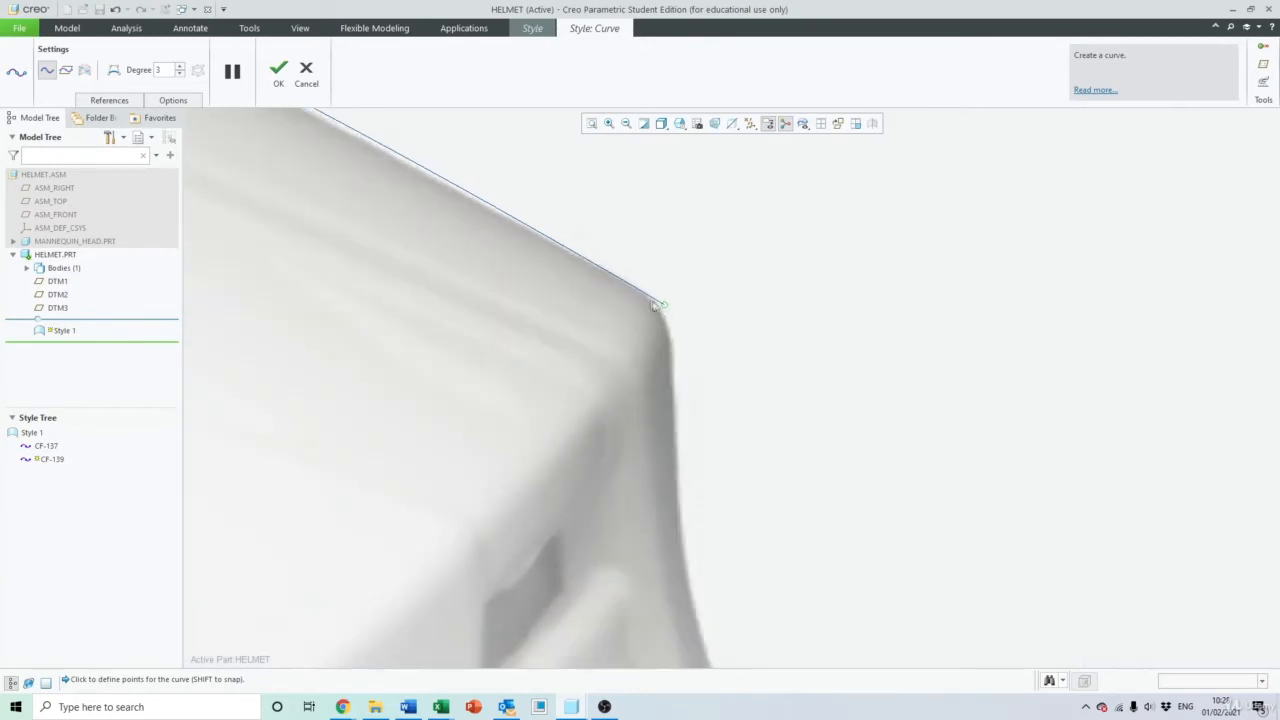
pyautogui.scroll(3, 678, 299)
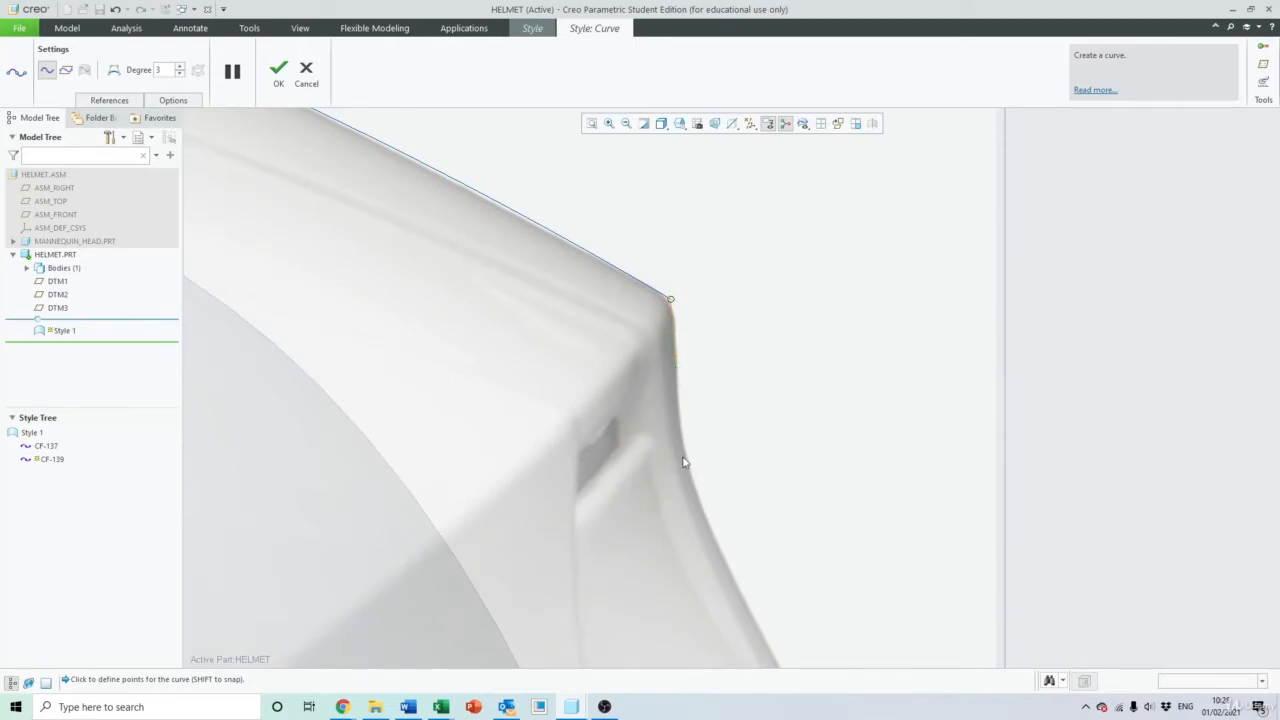
pyautogui.keyDown('shift'); pyautogui.moveTo(766, 506); pyautogui.dragTo(688, 236, button='middle'); pyautogui.keyUp('shift')
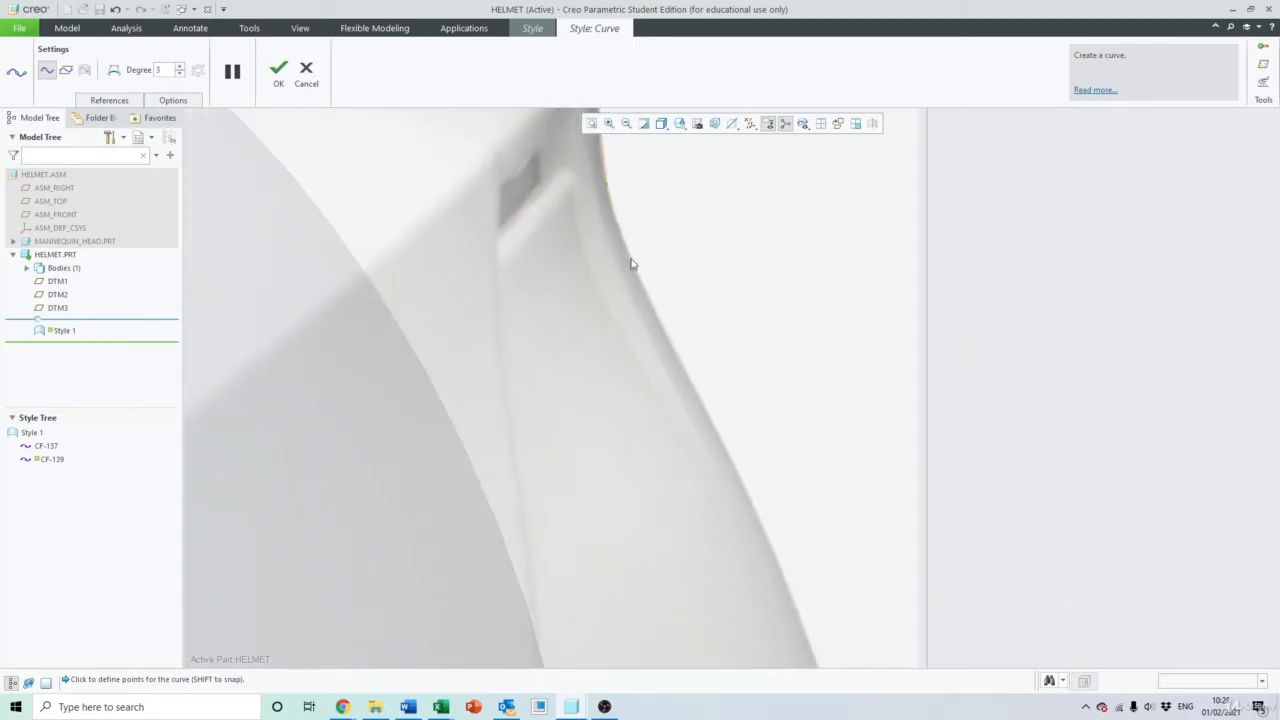
pyautogui.keyDown('shift'); pyautogui.moveTo(837, 463); pyautogui.dragTo(749, 154, button='middle'); pyautogui.keyUp('shift')
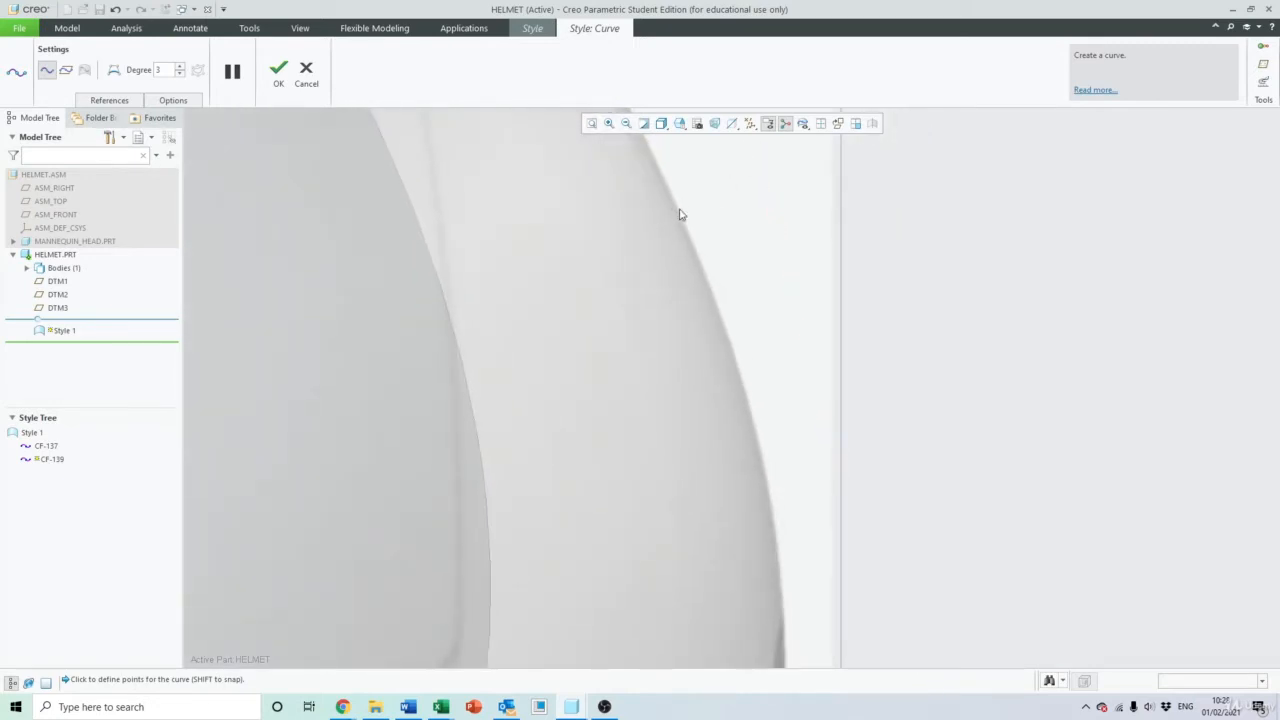
# Continue the second curve down the helmet's rounded back to the upper corner of the dark trim and complete it
pyautogui.moveTo(743, 389); pyautogui.dragTo(786, 215, button='middle')
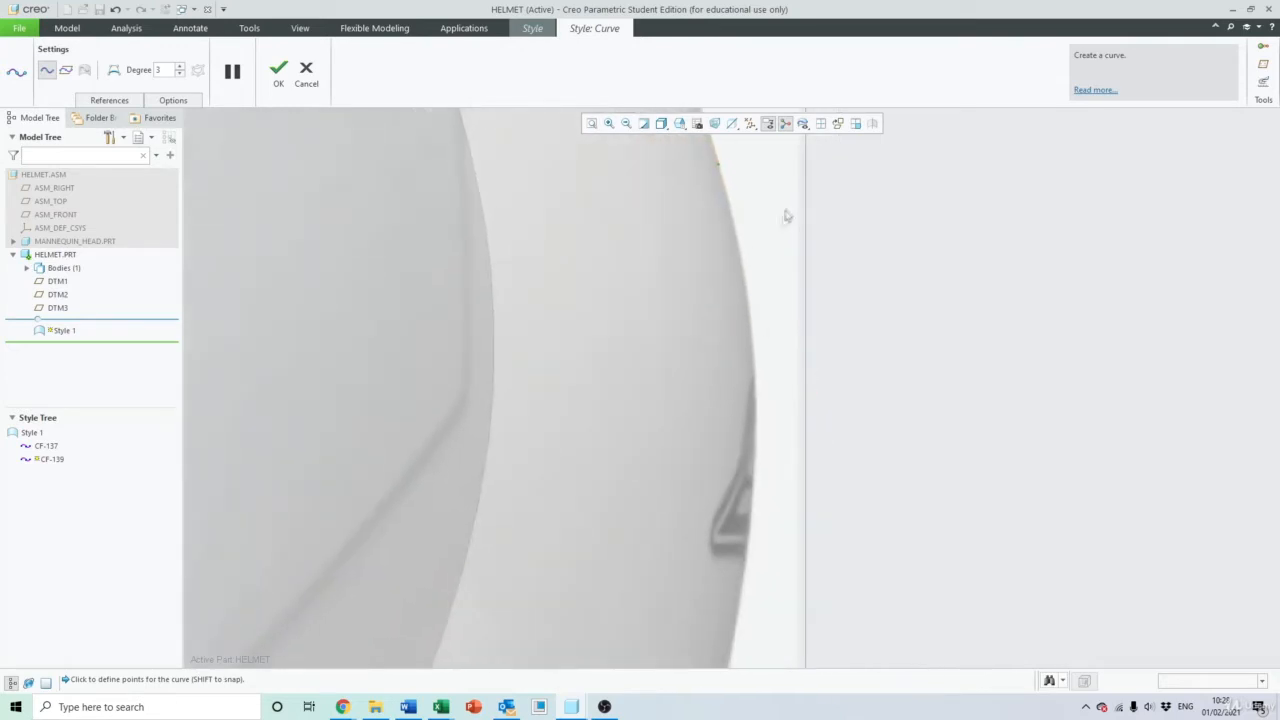
pyautogui.click(748, 300)
pyautogui.moveTo(770, 528); pyautogui.dragTo(788, 368, button='middle')
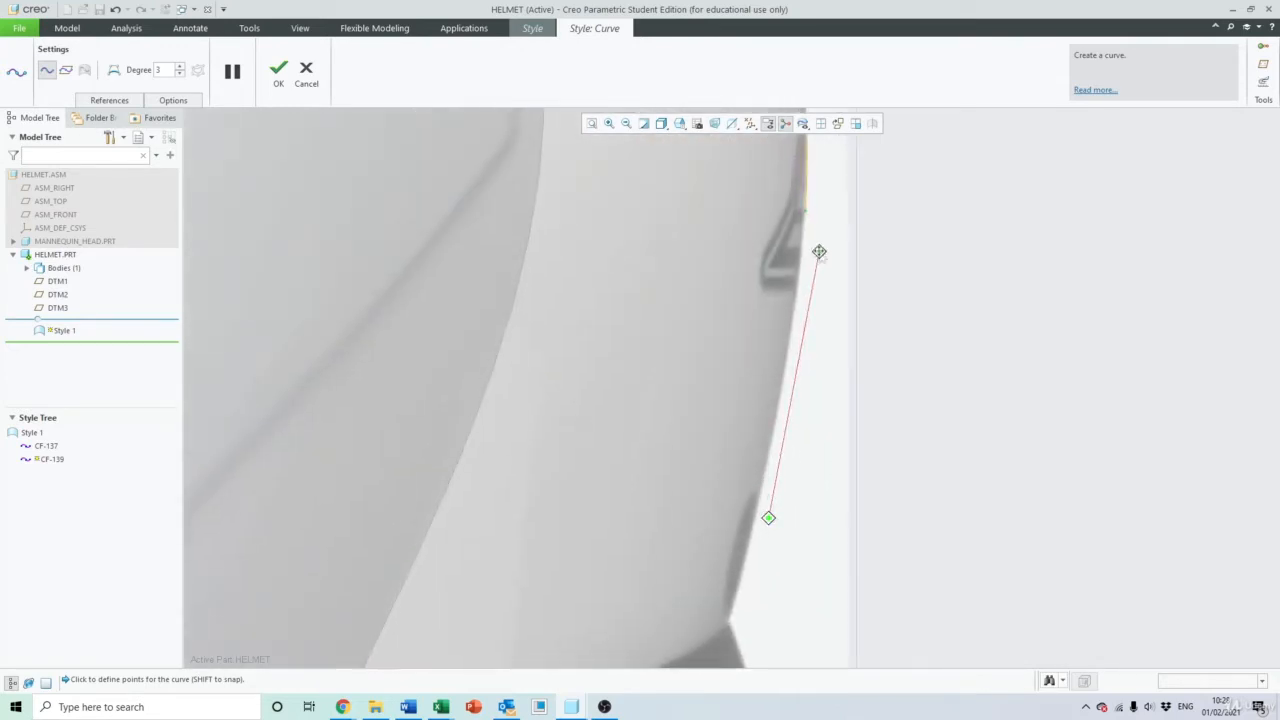
pyautogui.click(779, 402)
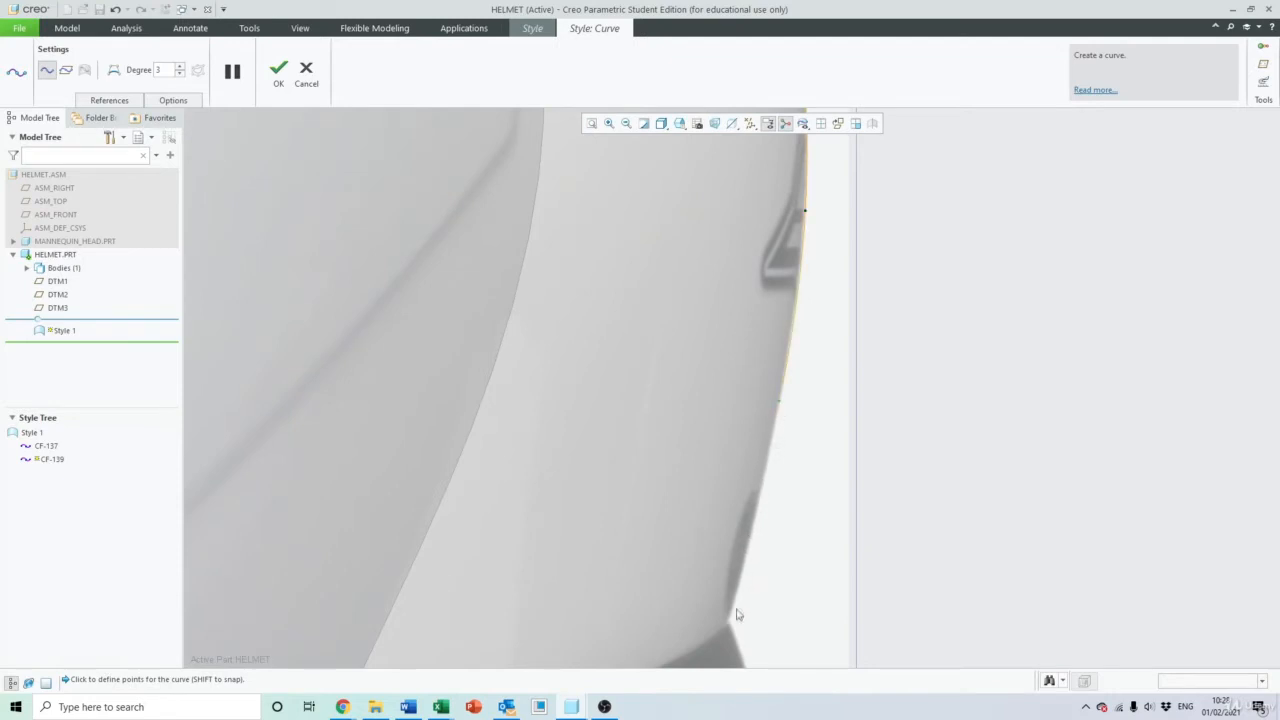
pyautogui.scroll(5, 829, 463)
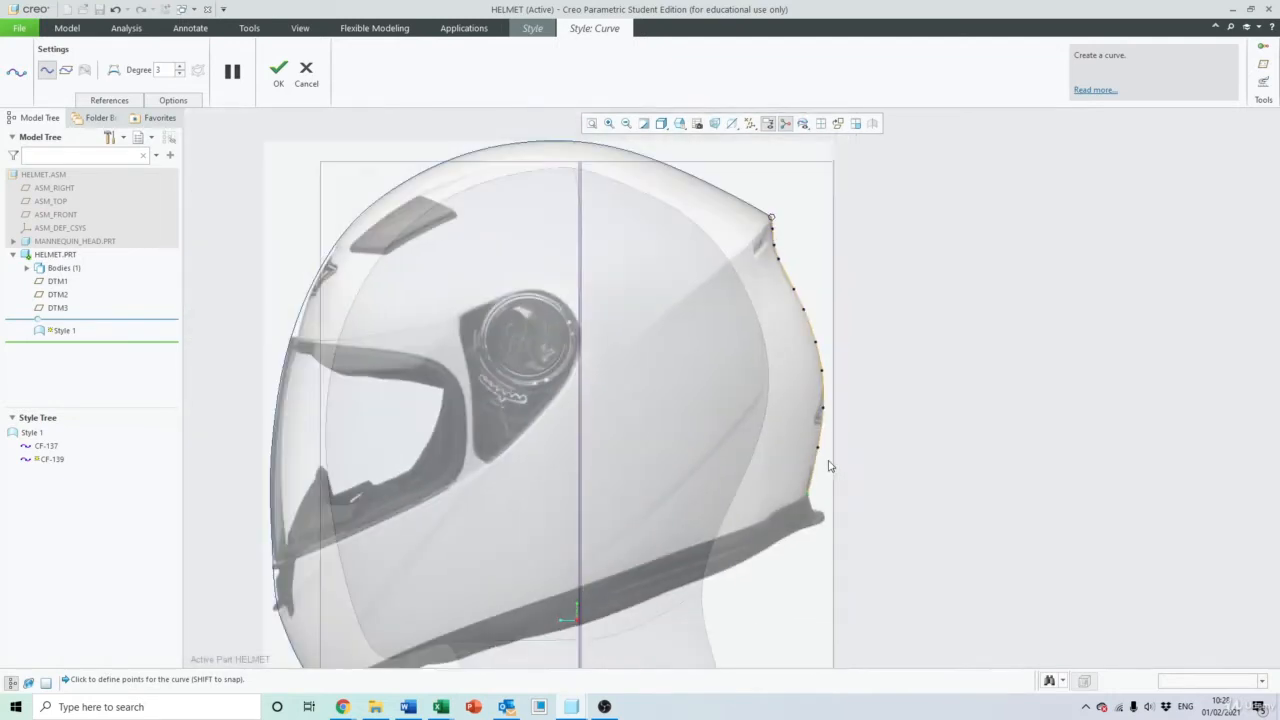
pyautogui.keyDown('shift'); pyautogui.moveTo(875, 446); pyautogui.dragTo(967, 262, button='middle'); pyautogui.keyUp('shift')
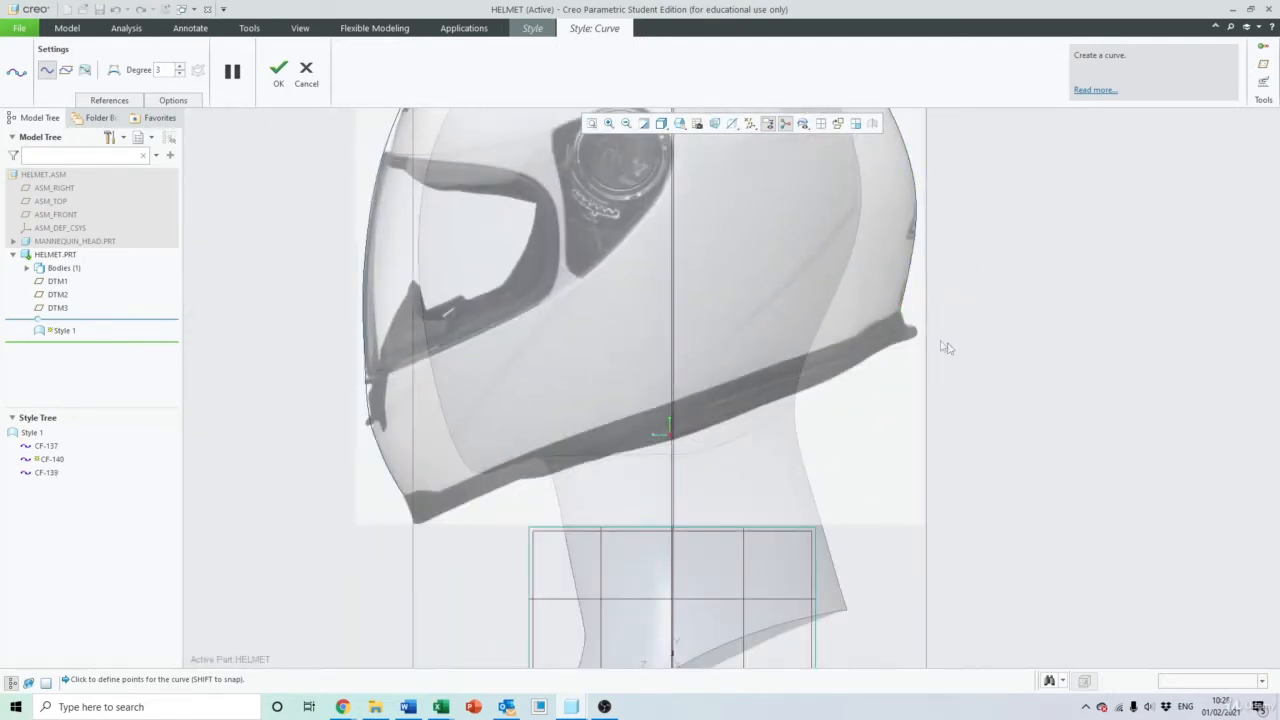
# Start a third free curve snapped to the lower end of the back curve and trace the dark trim's wavy upper edge at the rear
pyautogui.scroll(-5, 920, 337)
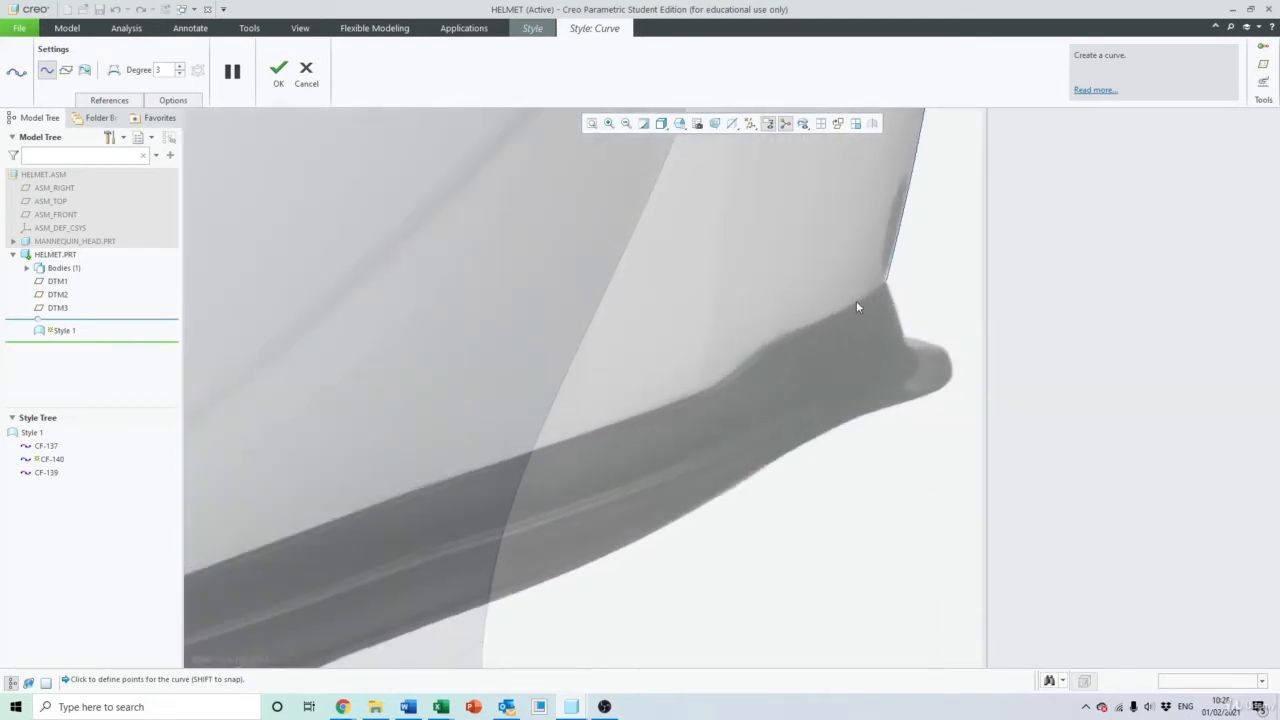
pyautogui.scroll(2, 856, 300)
pyautogui.scroll(-3, 856, 300)
pyautogui.scroll(-3, 879, 282)
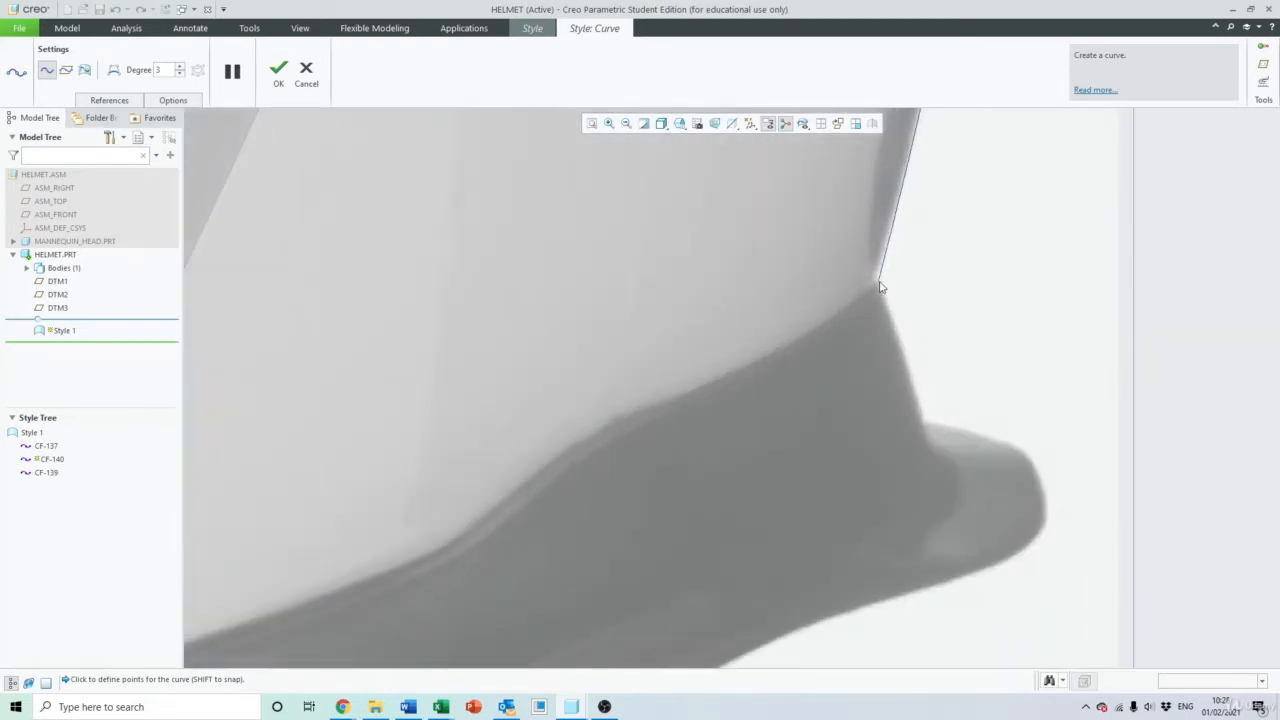
pyautogui.keyDown('shift'); pyautogui.click(879, 281); pyautogui.keyUp('shift')
pyautogui.scroll(1, 943, 263)
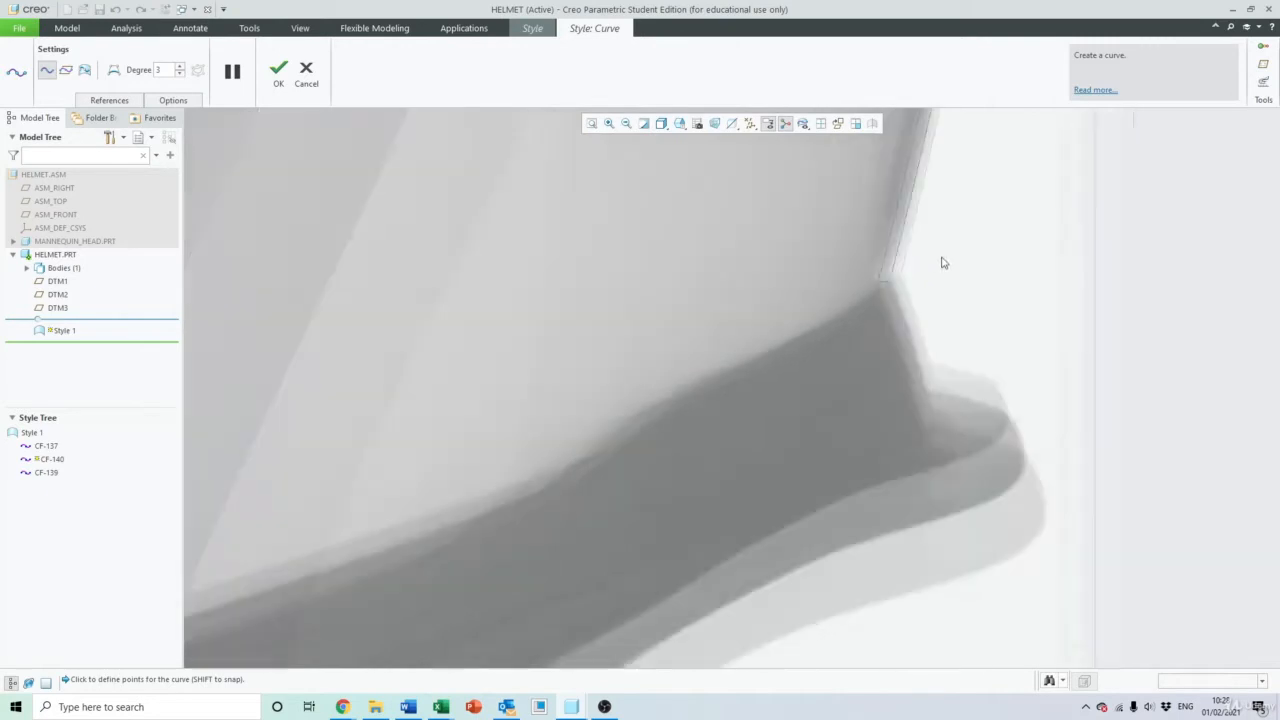
pyautogui.scroll(-2, 943, 263)
pyautogui.keyDown('shift'); pyautogui.moveTo(943, 263); pyautogui.dragTo(889, 337, button='middle'); pyautogui.keyUp('shift')
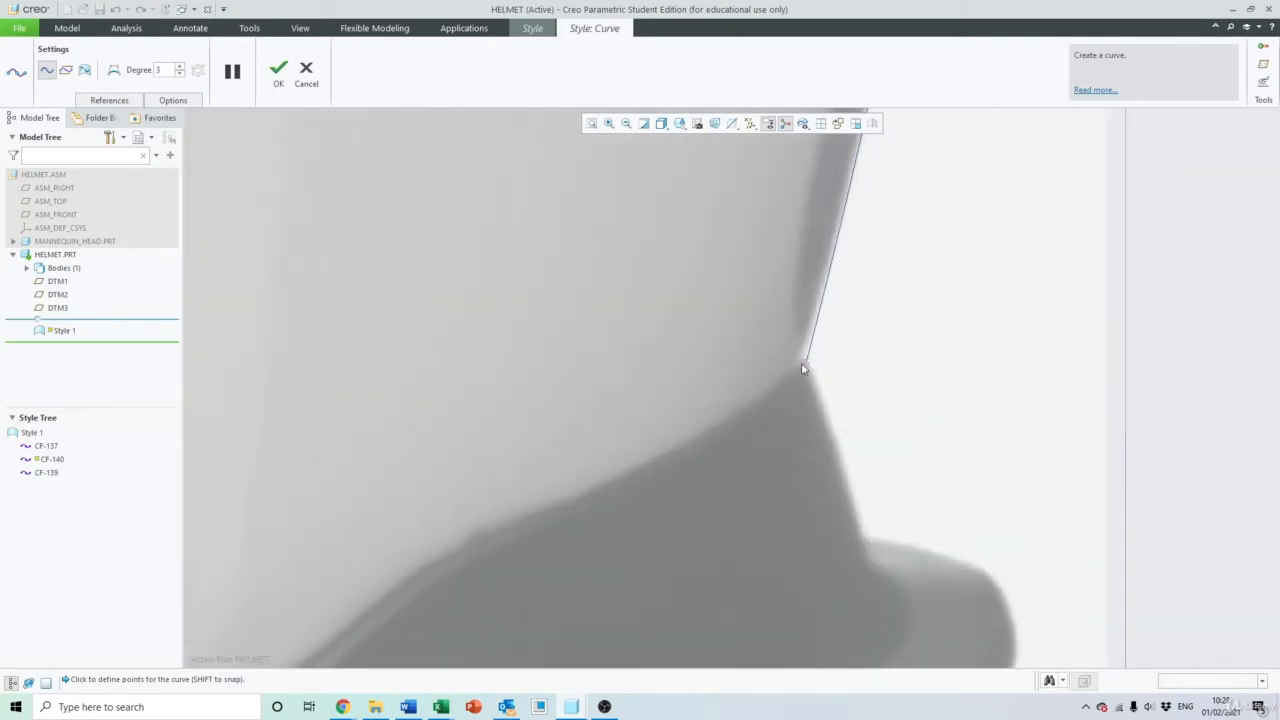
pyautogui.scroll(3, 772, 379)
pyautogui.keyDown('shift'); pyautogui.moveTo(708, 397); pyautogui.dragTo(771, 328, button='middle'); pyautogui.keyUp('shift')
pyautogui.scroll(-2, 805, 329)
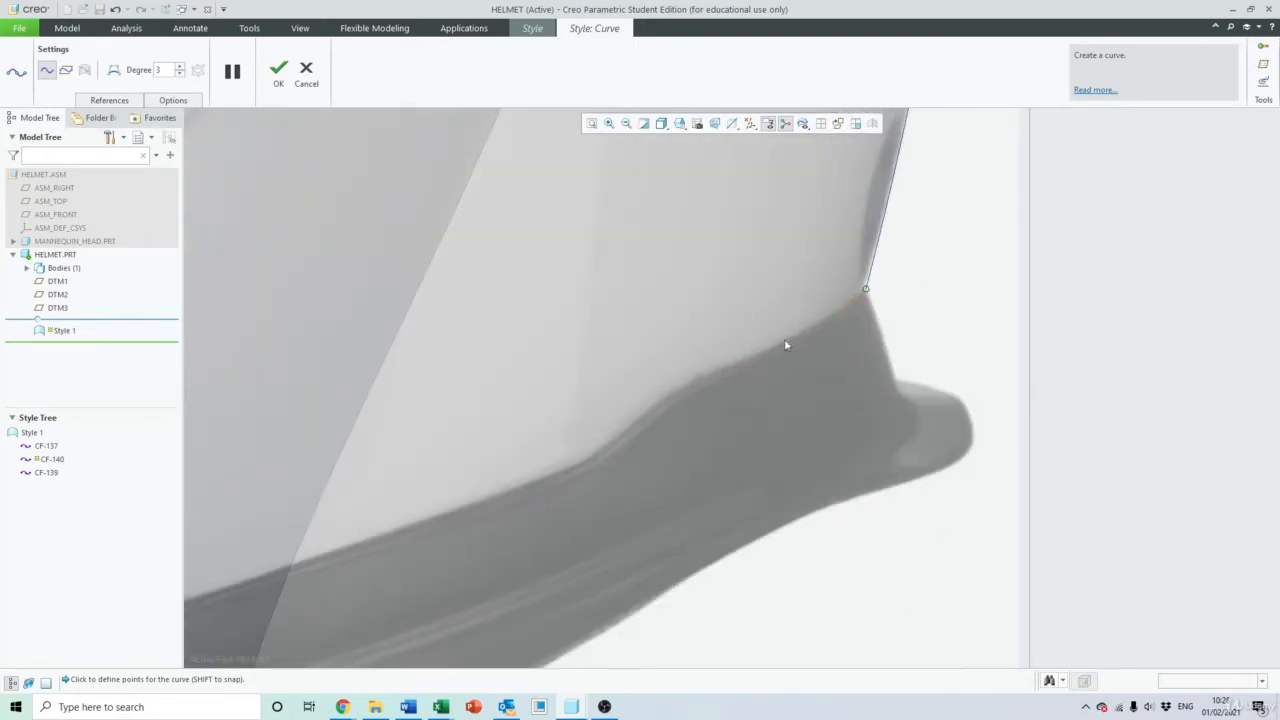
pyautogui.click(641, 413)
# Continue the third curve forward along the straight upper edge of the dark trim towards the chin
pyautogui.keyDown('shift'); pyautogui.moveTo(383, 434); pyautogui.dragTo(975, 182, button='middle'); pyautogui.keyUp('shift')
pyautogui.scroll(3, 1031, 174)
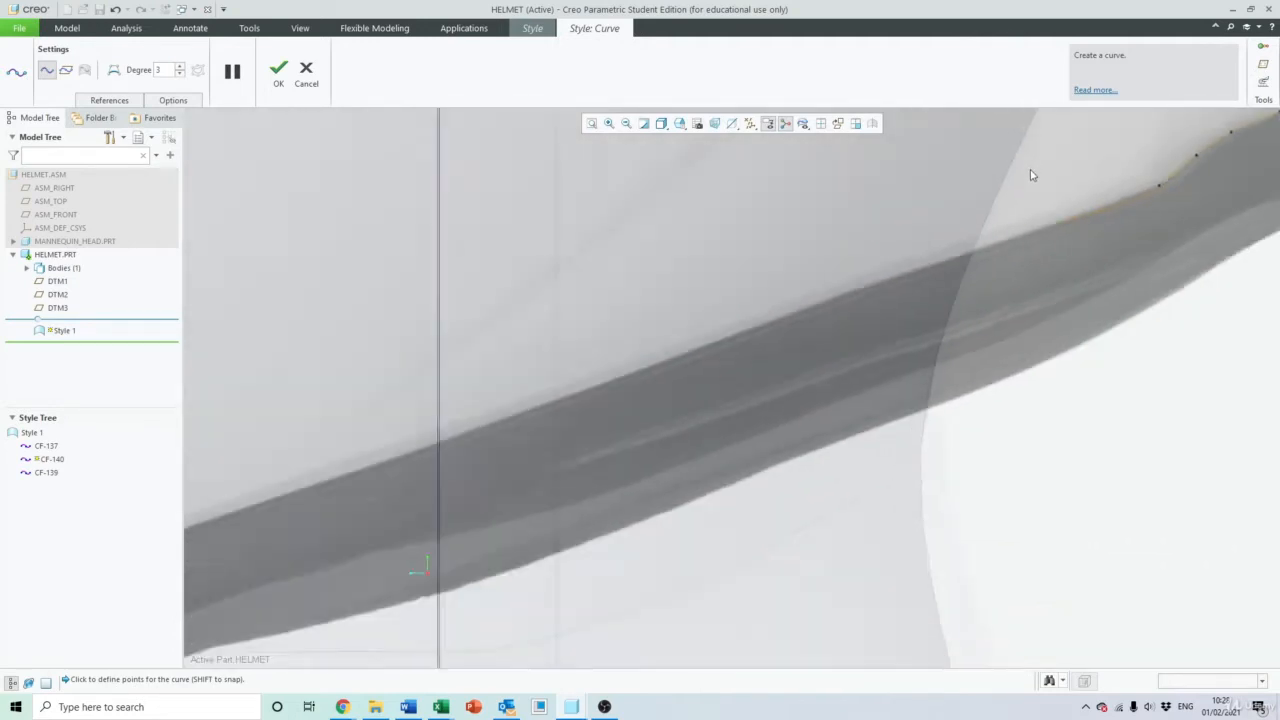
pyautogui.keyDown('shift'); pyautogui.moveTo(905, 202); pyautogui.dragTo(887, 286, button='middle'); pyautogui.keyUp('shift')
pyautogui.click(898, 299)
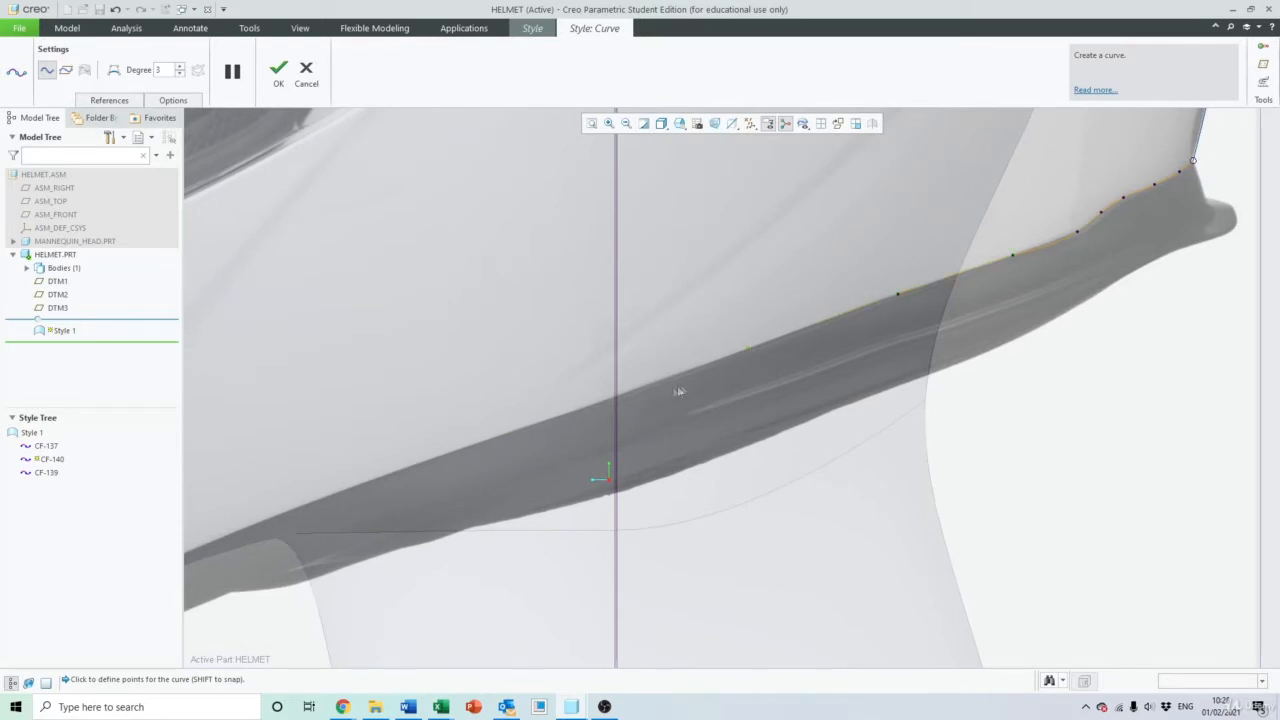
pyautogui.keyDown('shift'); pyautogui.moveTo(443, 420); pyautogui.dragTo(851, 243, button='middle'); pyautogui.keyUp('shift')
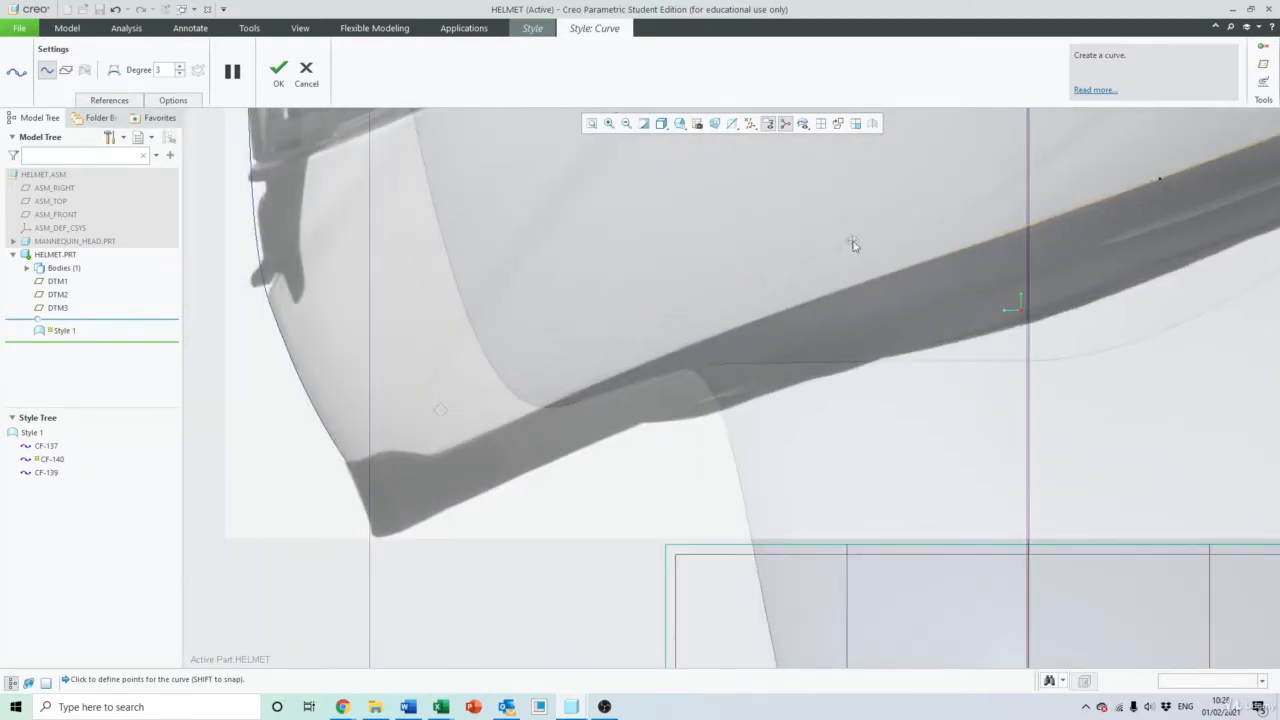
pyautogui.click(819, 297)
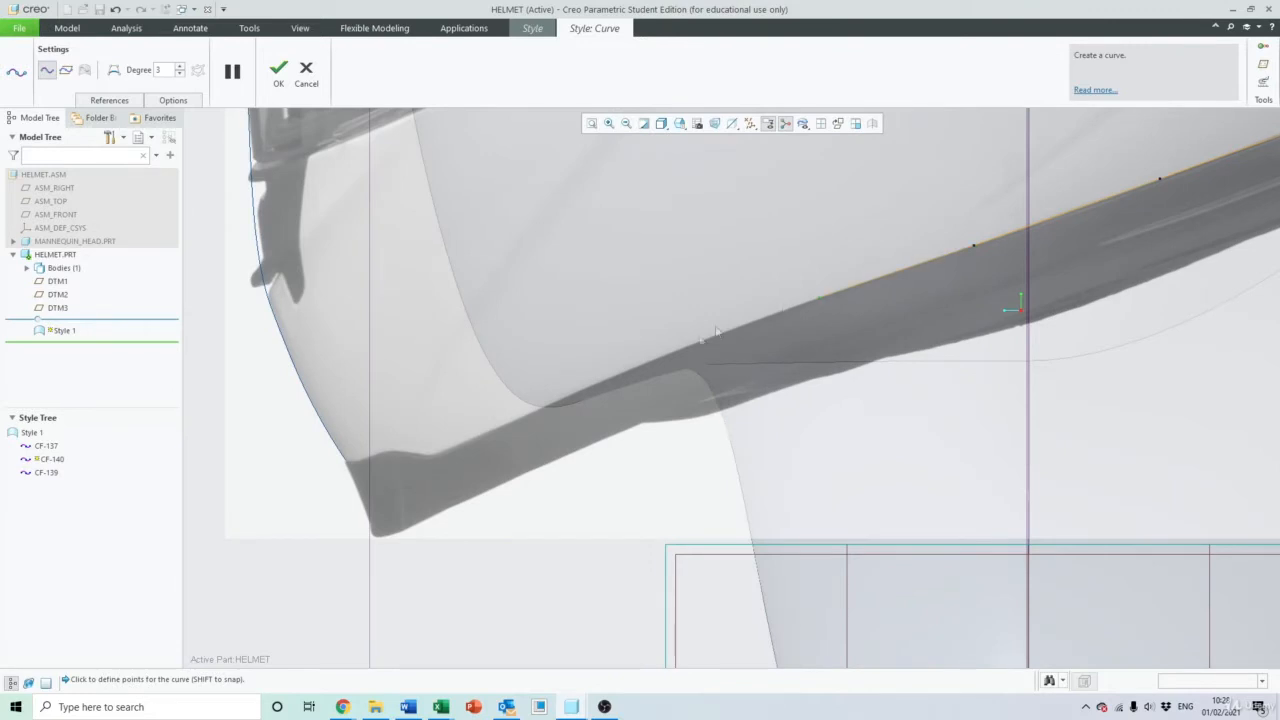
pyautogui.click(584, 389)
# Trace the trim's wavy upper edge at the chin to the lower end of the front profile curve and complete the curve
pyautogui.scroll(3, 415, 450)
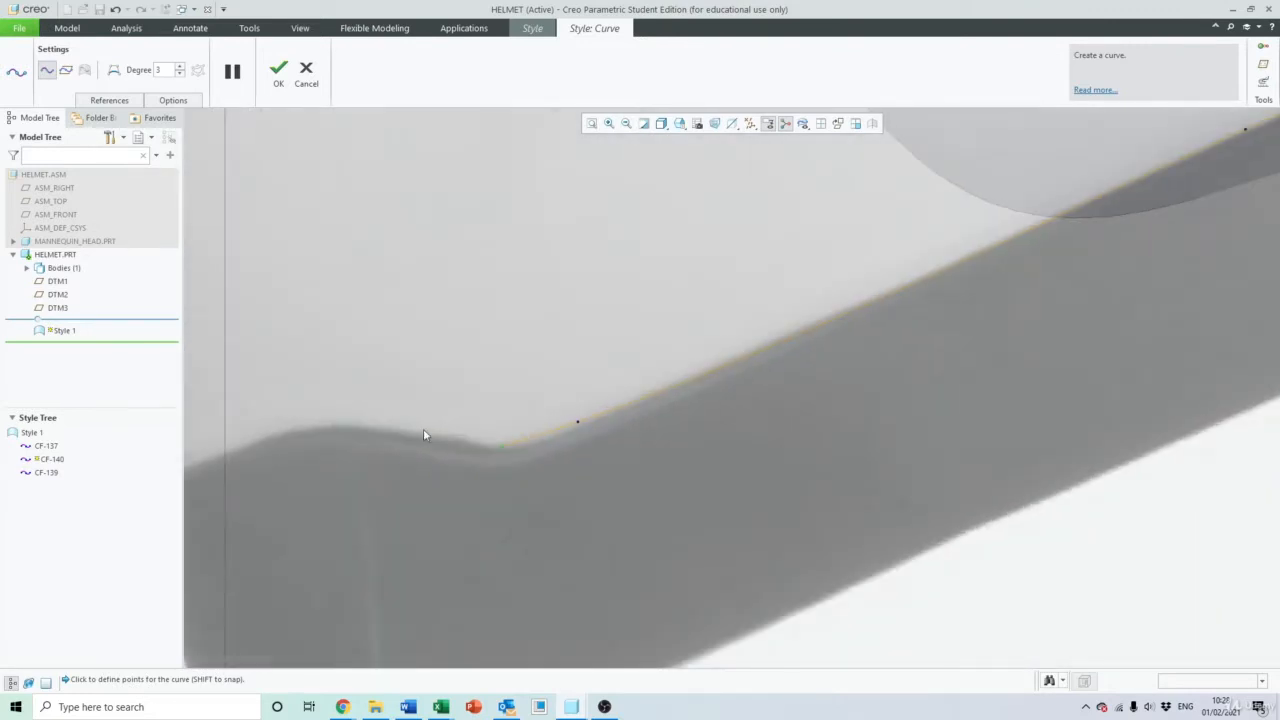
pyautogui.click(418, 438)
pyautogui.click(237, 445)
pyautogui.keyDown('shift'); pyautogui.moveTo(268, 347); pyautogui.dragTo(692, 192, button='middle'); pyautogui.keyUp('shift')
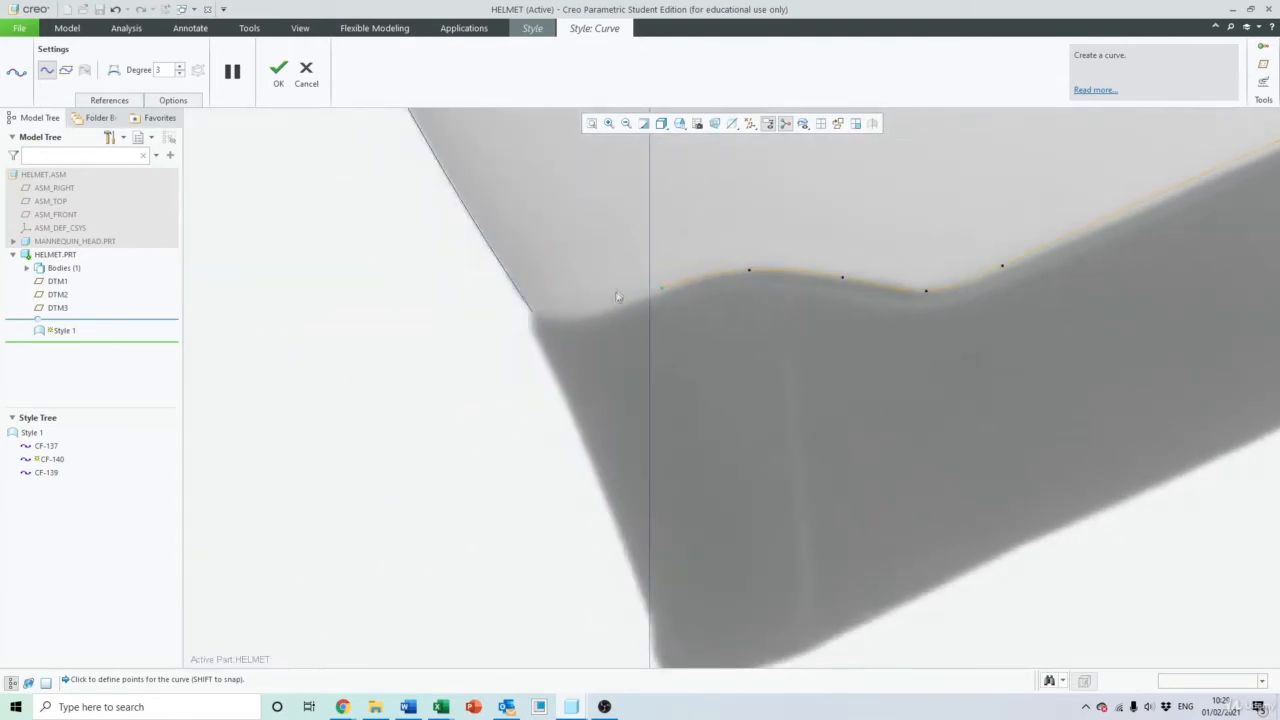
pyautogui.click(550, 316)
pyautogui.click(279, 70)
# Start a fourth free curve snapped to the junction of the crown and back curves at the spoiler tip
pyautogui.scroll(10, 370, 330)
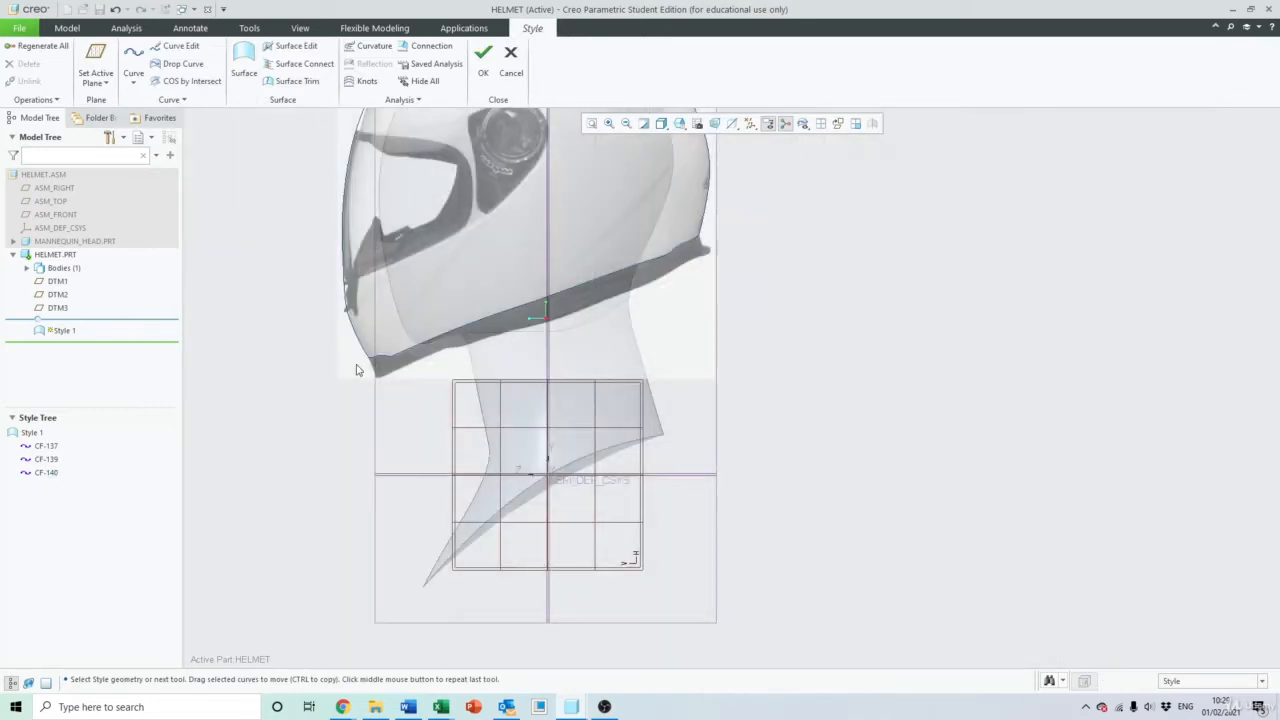
pyautogui.scroll(-6, 369, 300)
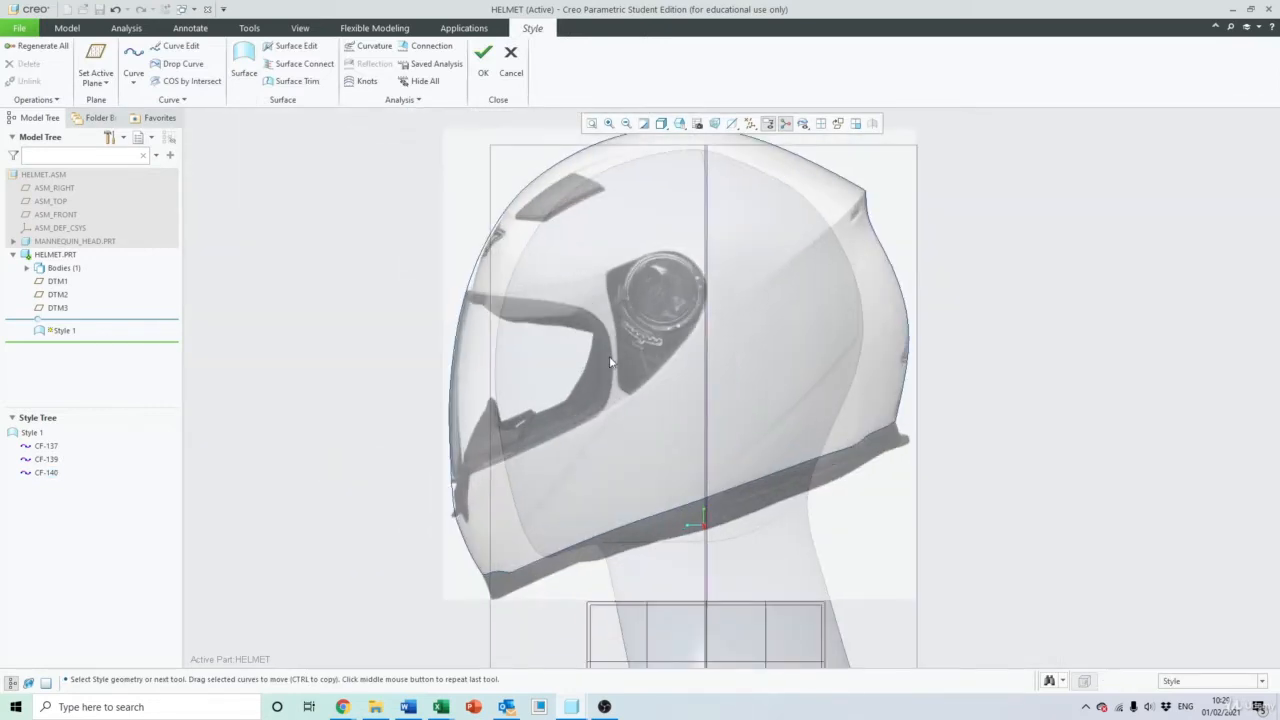
pyautogui.keyDown('shift'); pyautogui.moveTo(680, 355); pyautogui.dragTo(654, 390, button='middle'); pyautogui.keyUp('shift')
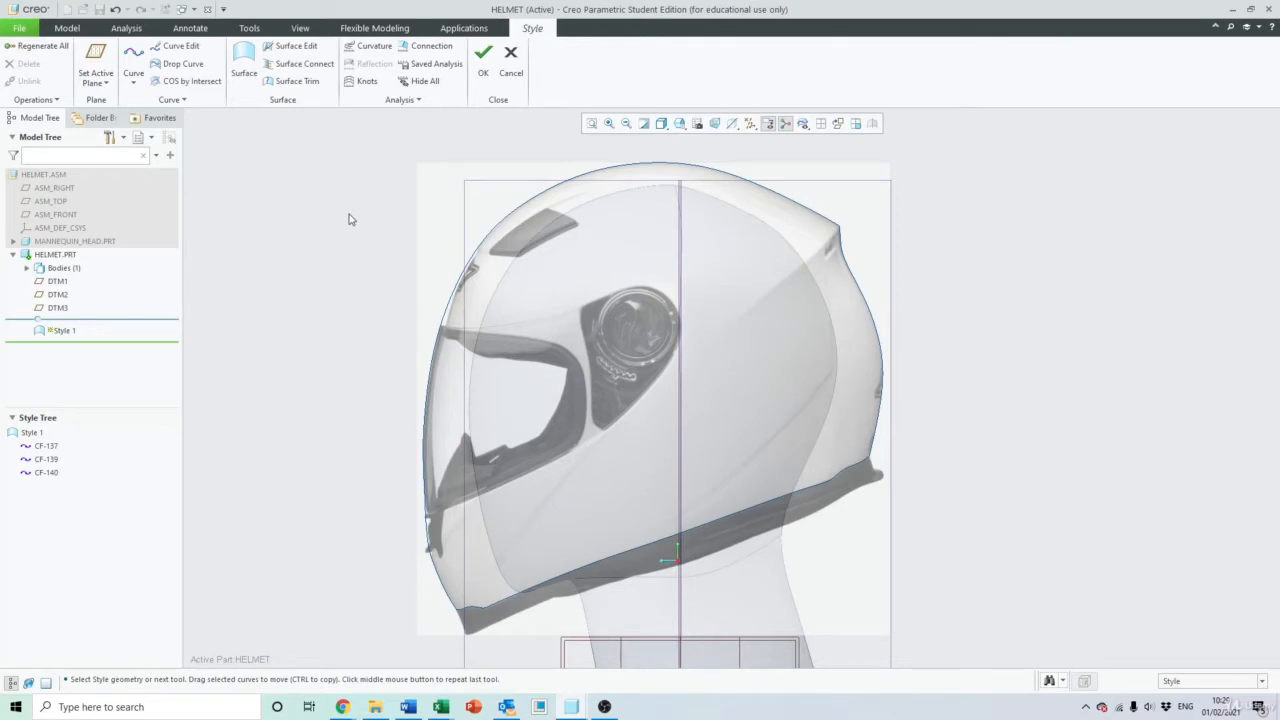
pyautogui.click(133, 57)
pyautogui.scroll(-5, 780, 240)
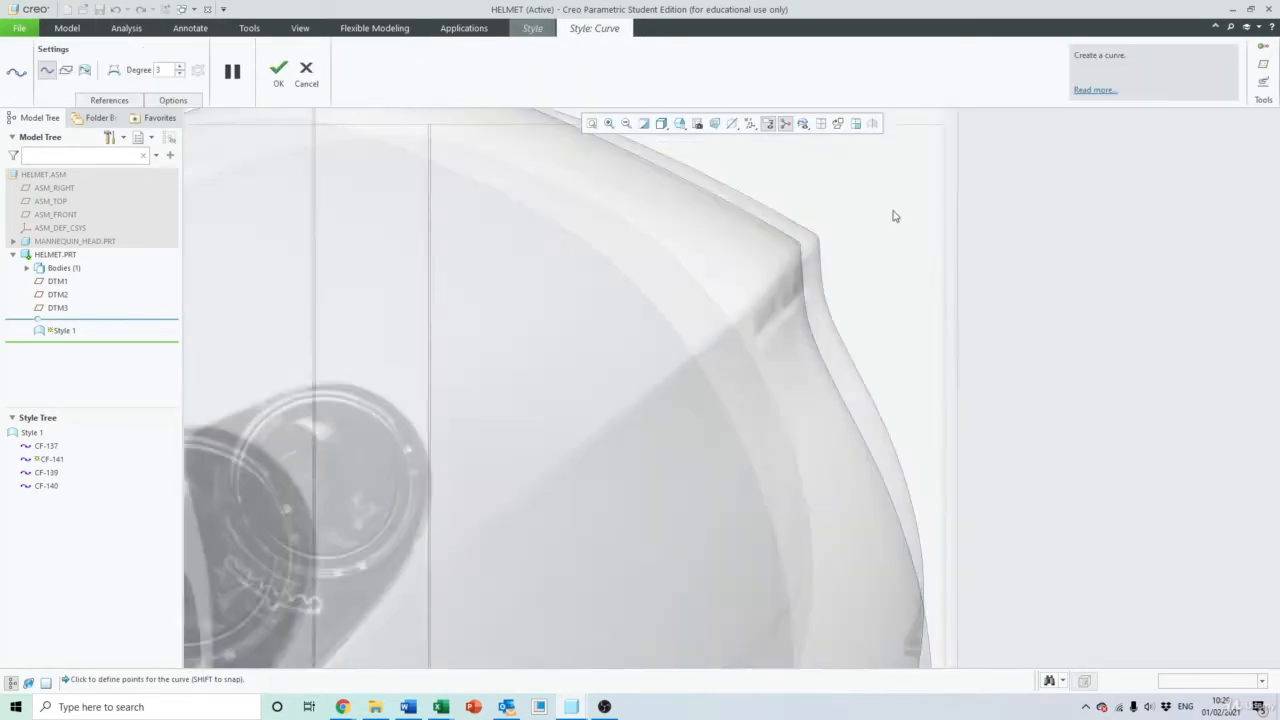
pyautogui.scroll(-4, 800, 240)
pyautogui.scroll(-2, 745, 290)
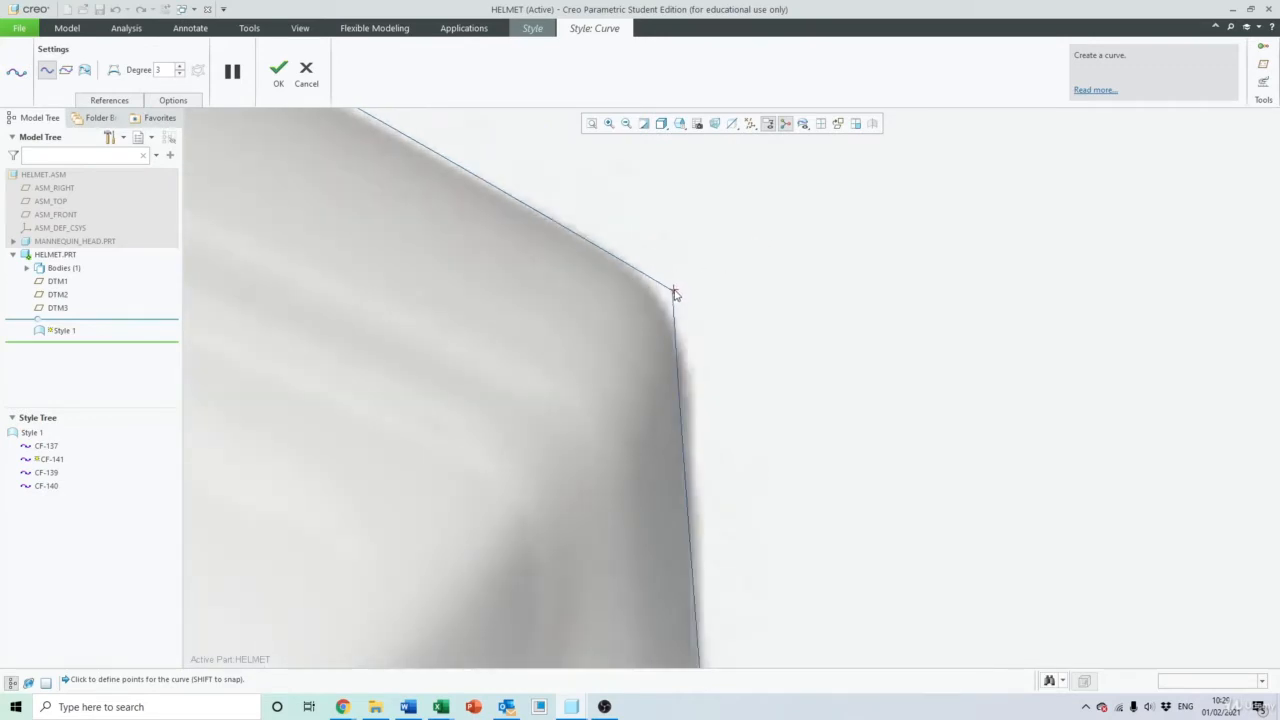
pyautogui.click(673, 290)
pyautogui.scroll(-3, 679, 295)
pyautogui.scroll(3, 677, 296)
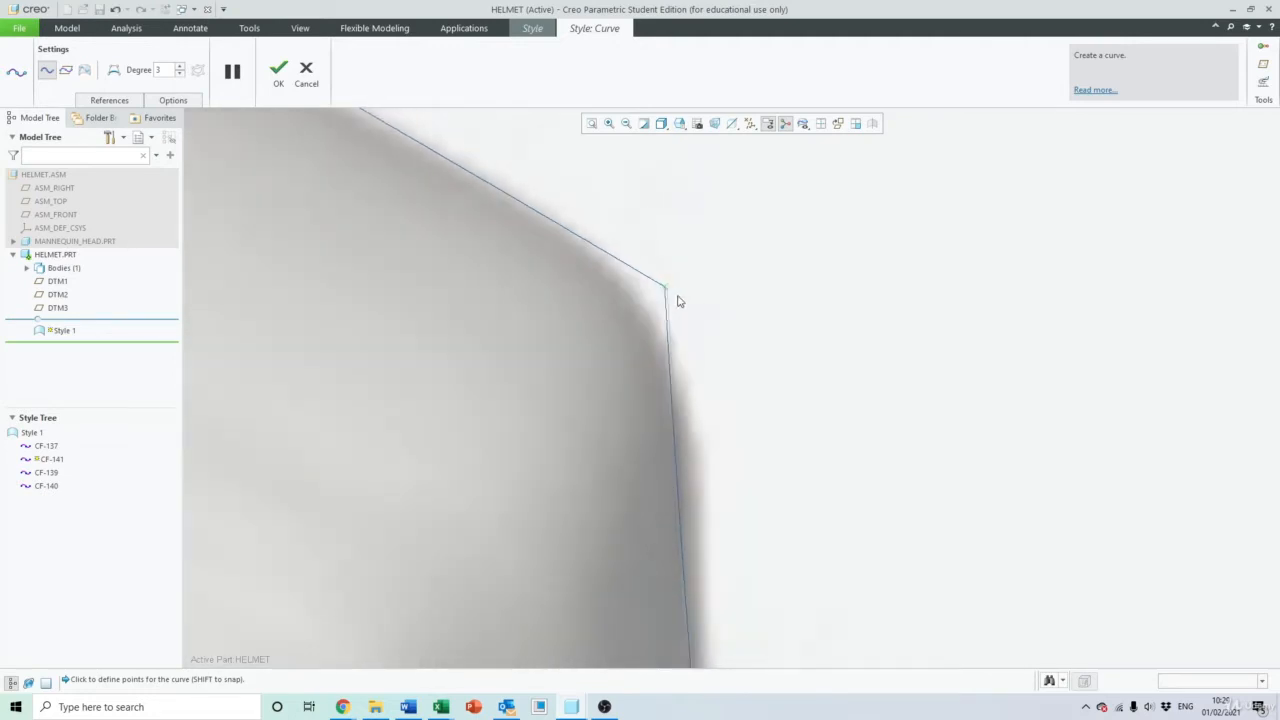
# Route the fourth curve across the helmet's side and above the visor opening to the front profile at the visor's top corner, and finish it
pyautogui.scroll(4, 516, 240)
pyautogui.scroll(6, 516, 240)
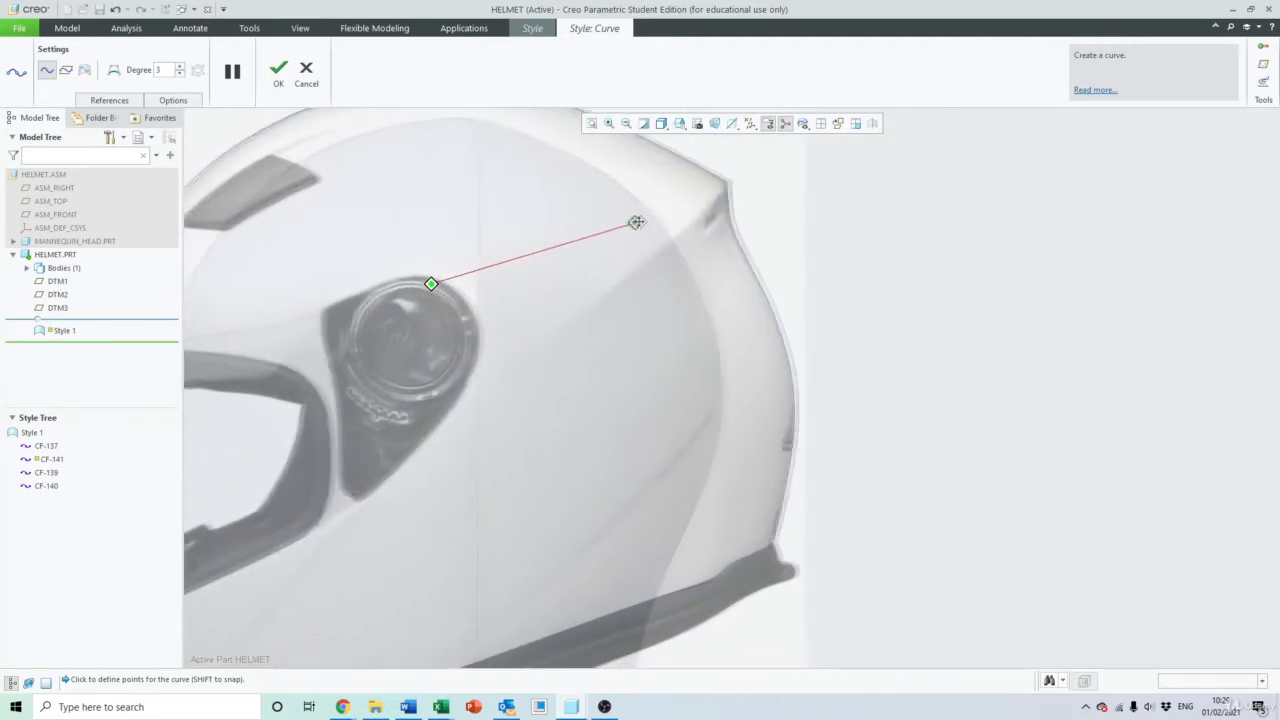
pyautogui.click(630, 235)
pyautogui.scroll(-4, 690, 245)
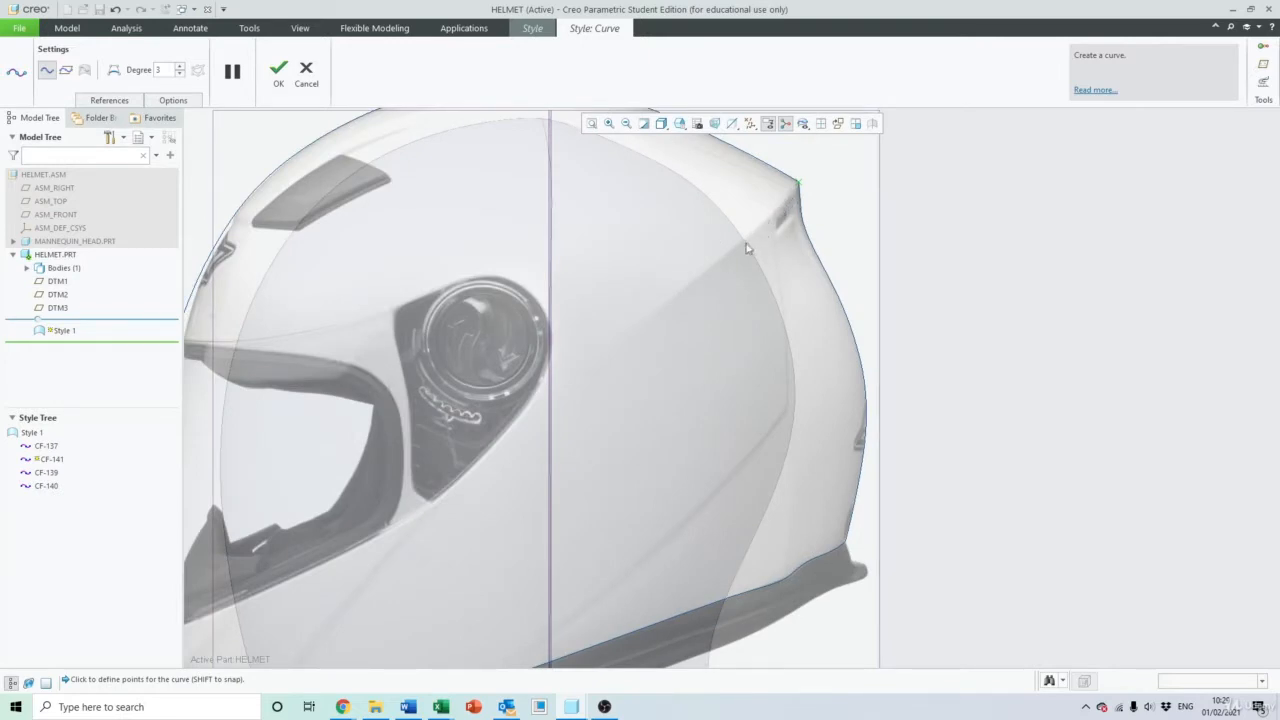
pyautogui.keyDown('shift'); pyautogui.moveTo(280, 354); pyautogui.dragTo(414, 348, button='middle'); pyautogui.keyUp('shift')
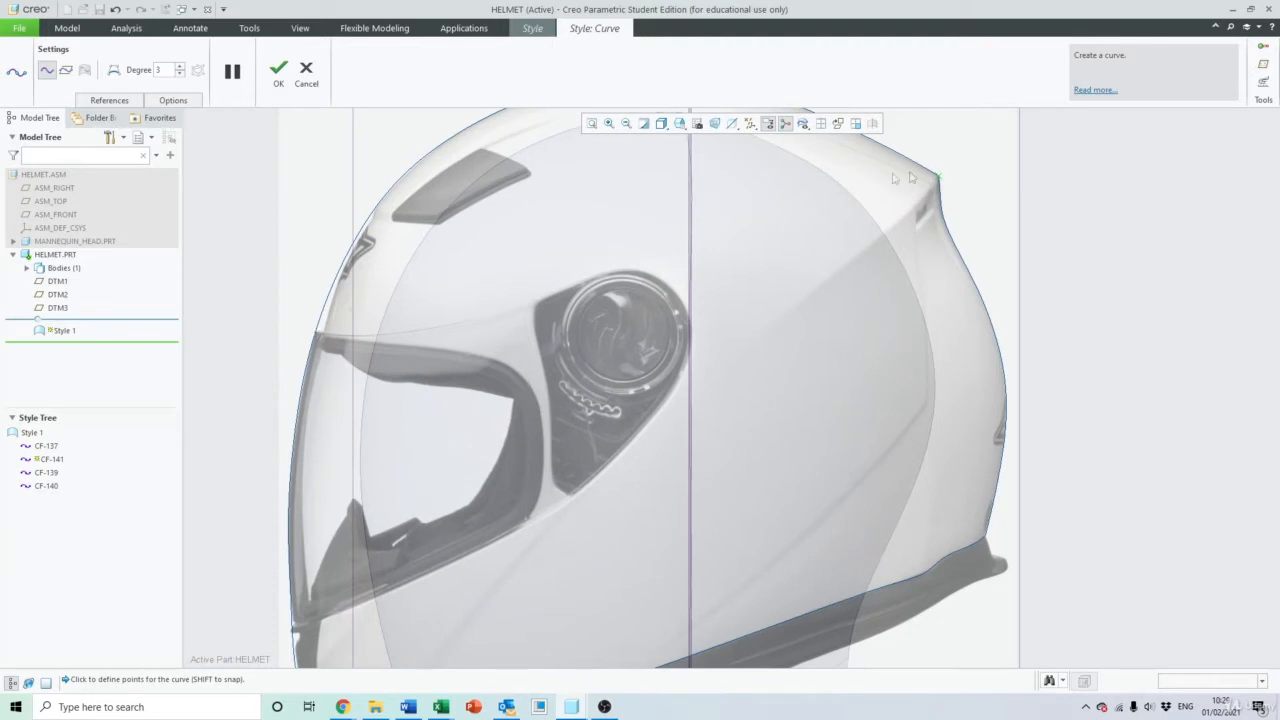
pyautogui.click(819, 284)
pyautogui.click(477, 342)
pyautogui.scroll(-1, 311, 340)
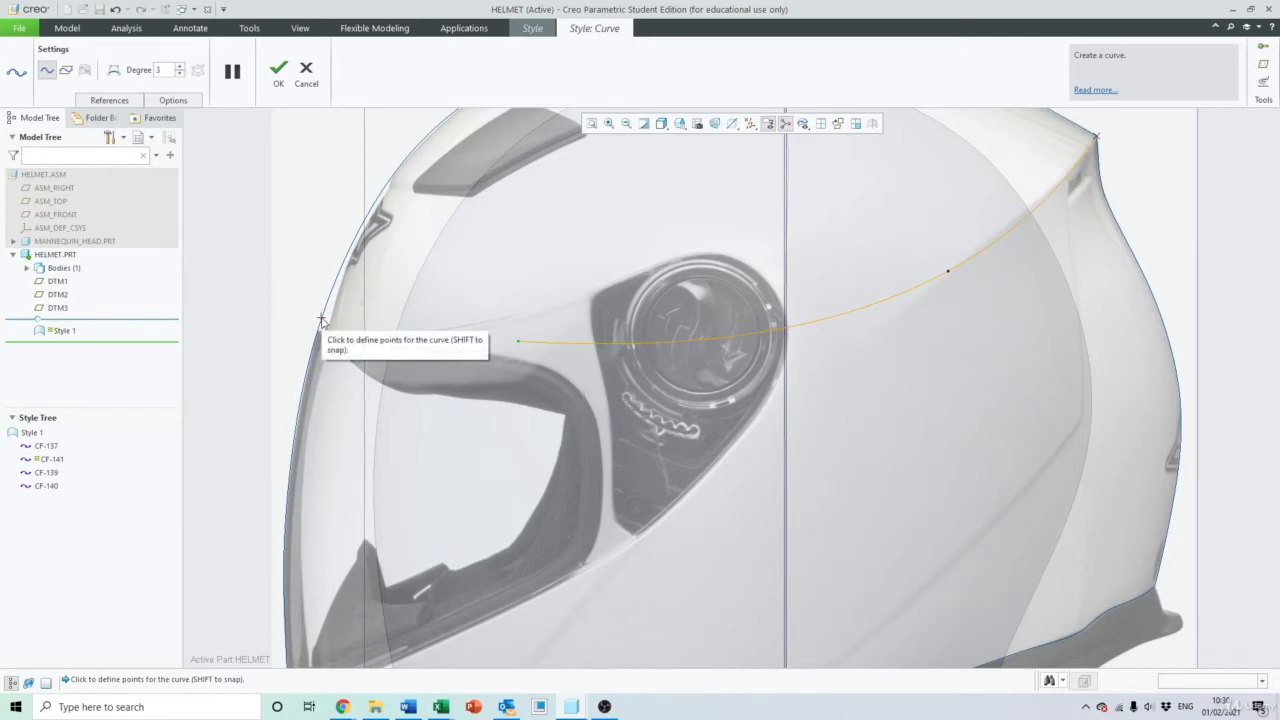
pyautogui.scroll(-3, 321, 318)
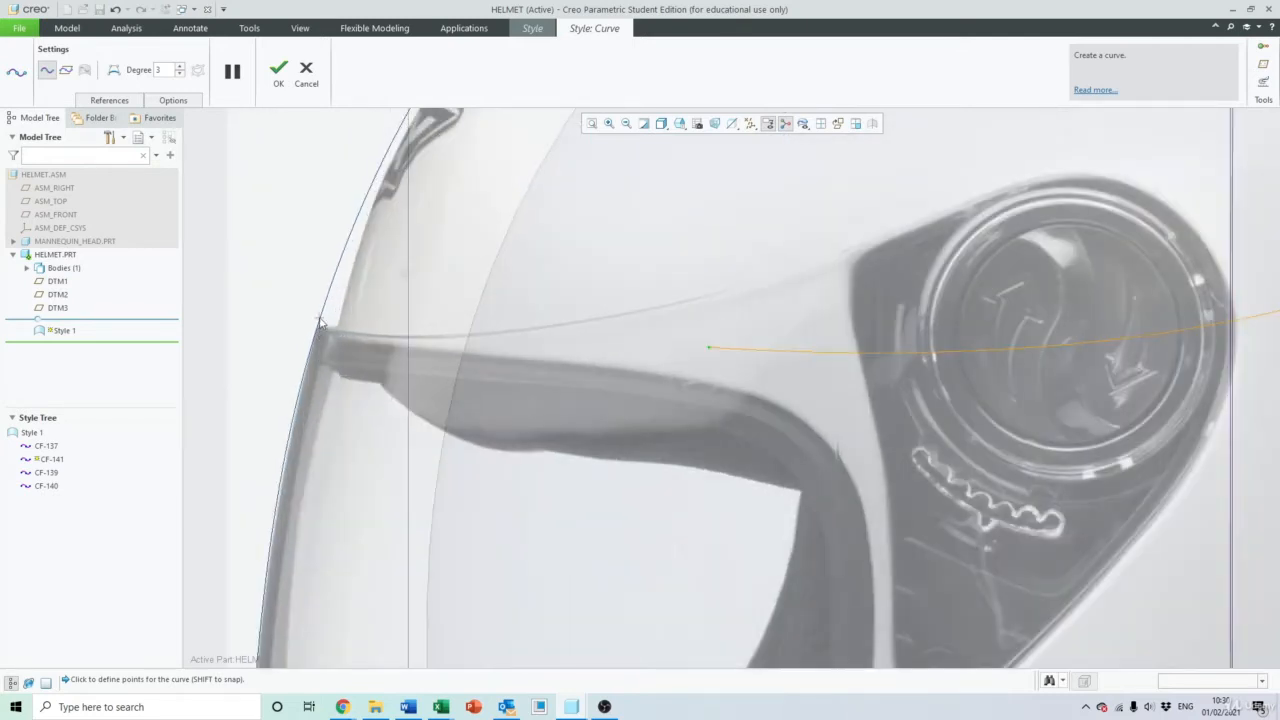
pyautogui.click(318, 323)
pyautogui.hotkey('ctrl', 'd')
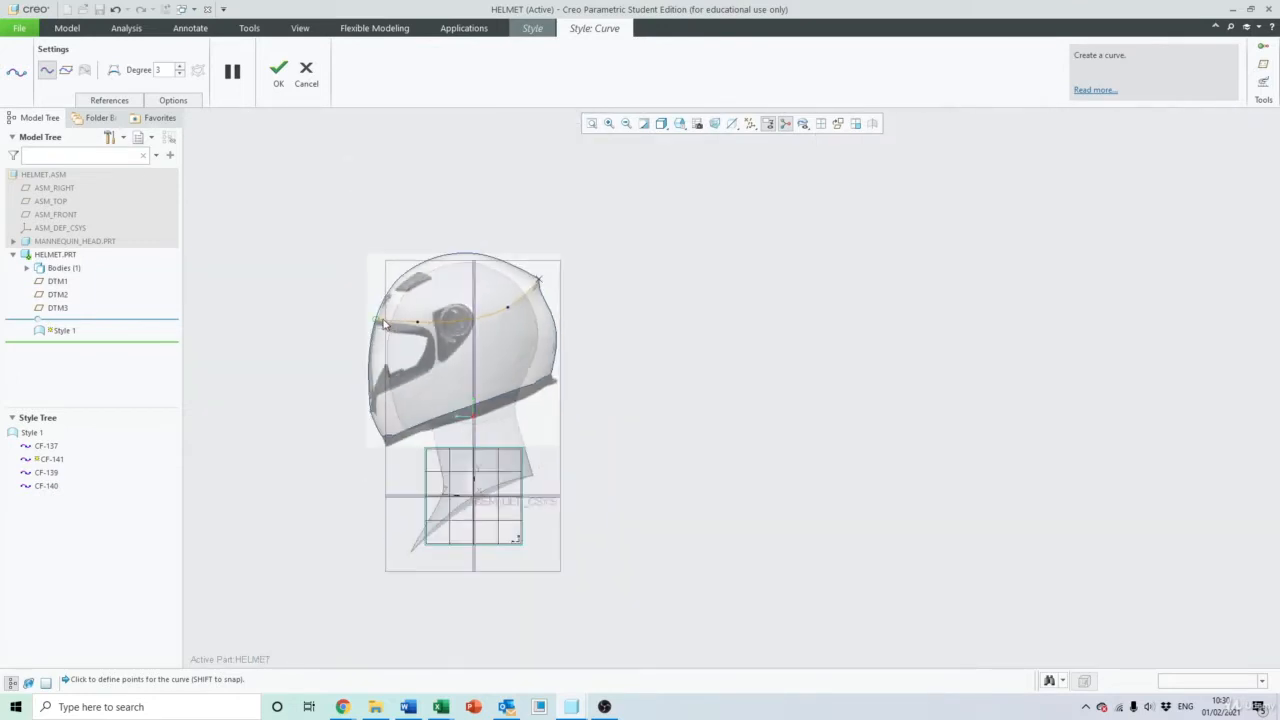
pyautogui.middleClick(271, 196)
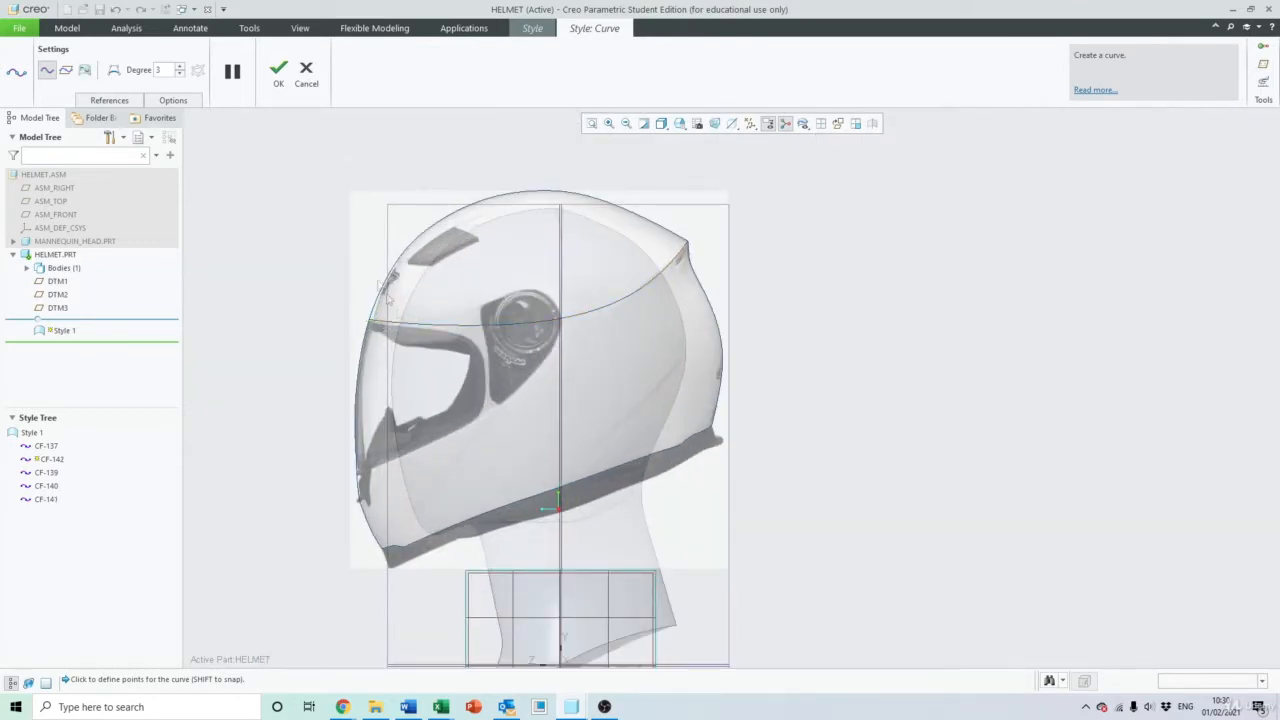
# Draw a fifth free curve from the middle of the back curve across the lower side to the front profile below the visor and complete it
pyautogui.scroll(-2, 649, 405)
pyautogui.keyDown('shift'); pyautogui.moveTo(598, 381); pyautogui.dragTo(710, 367, button='middle'); pyautogui.keyUp('shift')
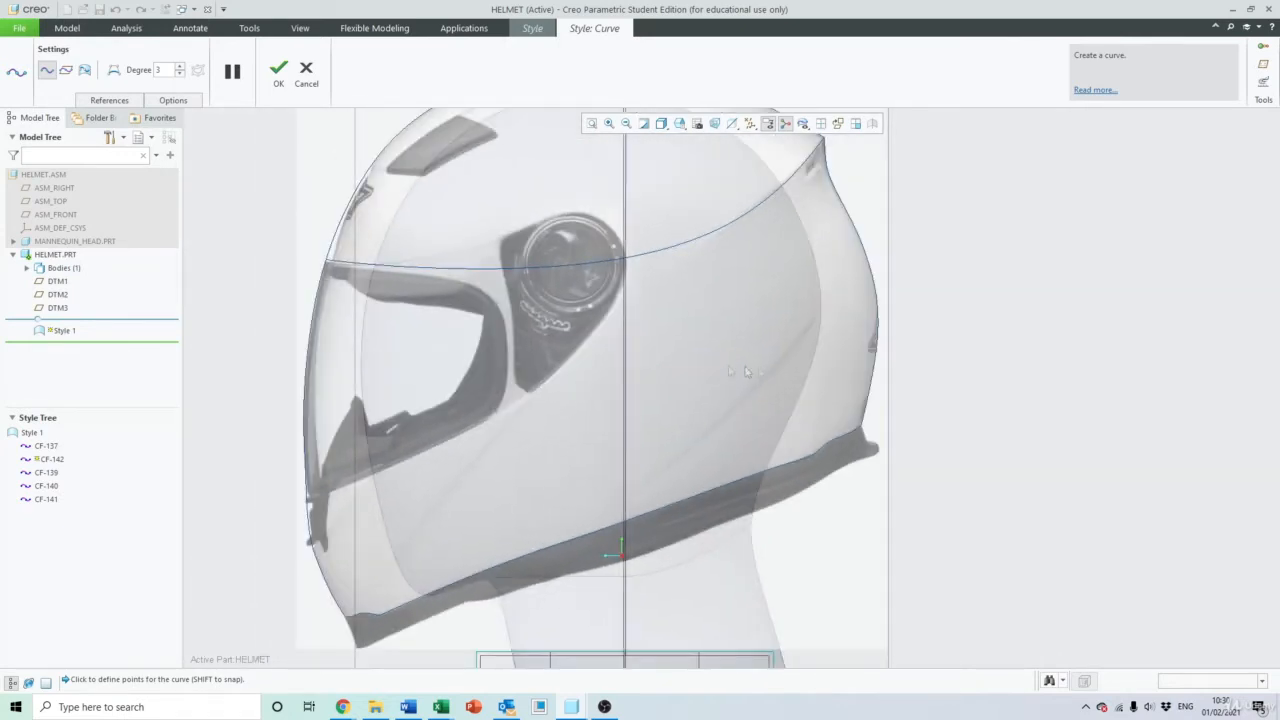
pyautogui.scroll(-1, 840, 332)
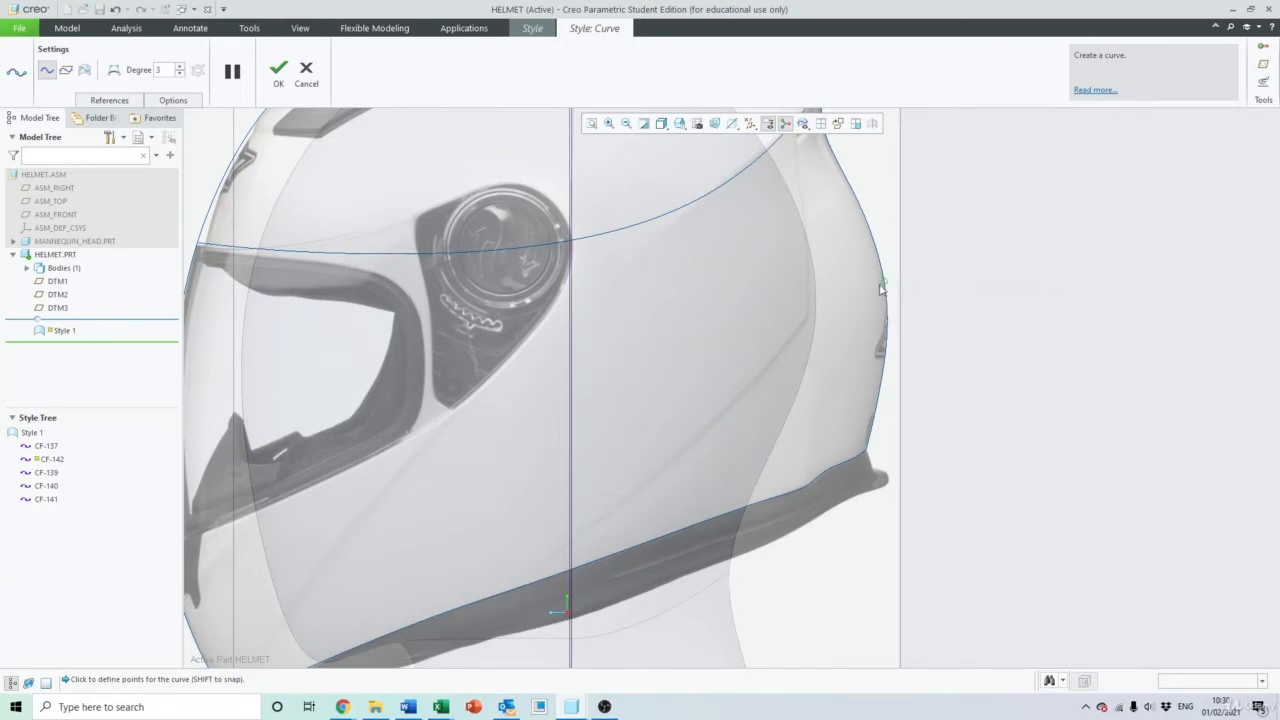
pyautogui.scroll(-2, 880, 289)
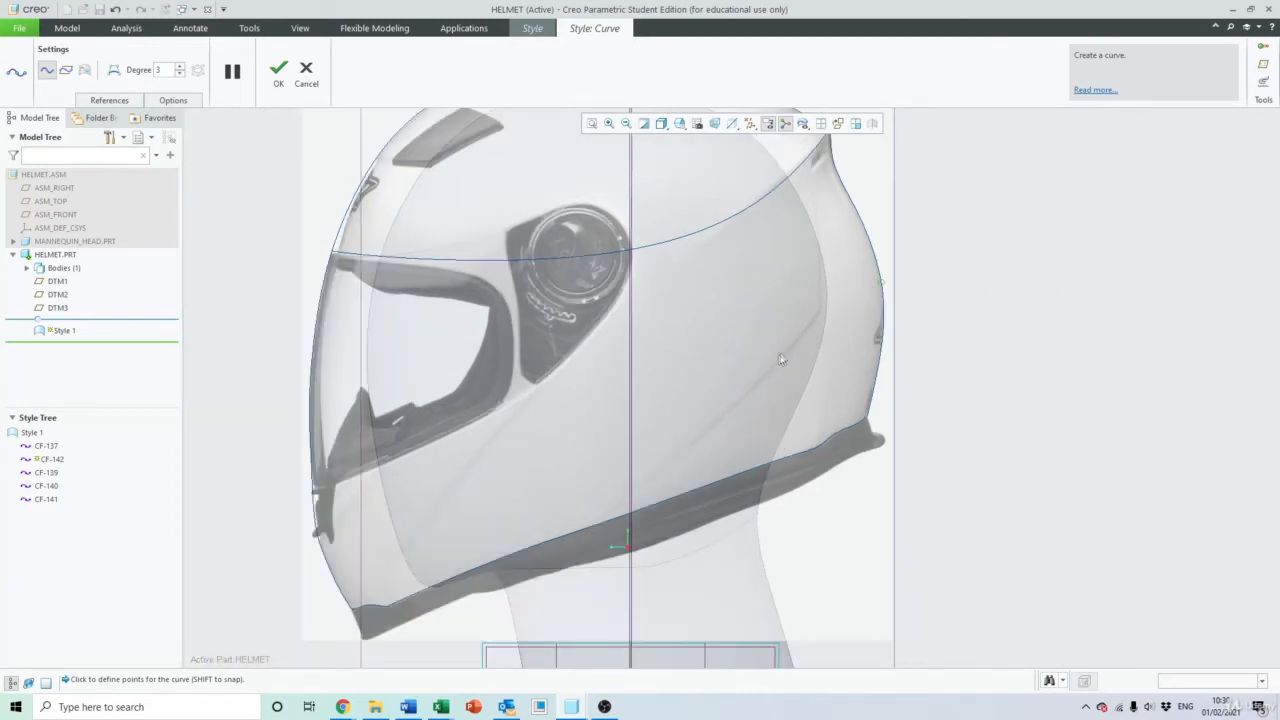
pyautogui.click(755, 378)
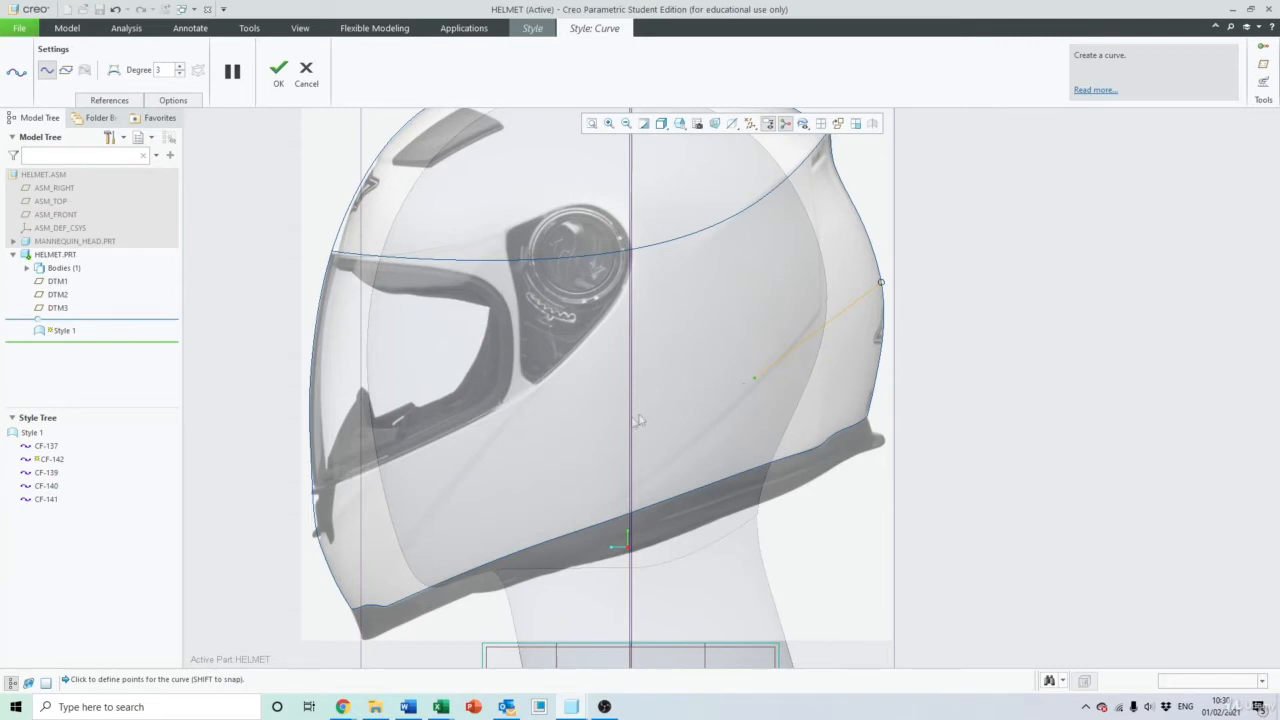
pyautogui.click(466, 465)
pyautogui.click(312, 487)
pyautogui.scroll(-2, 485, 369)
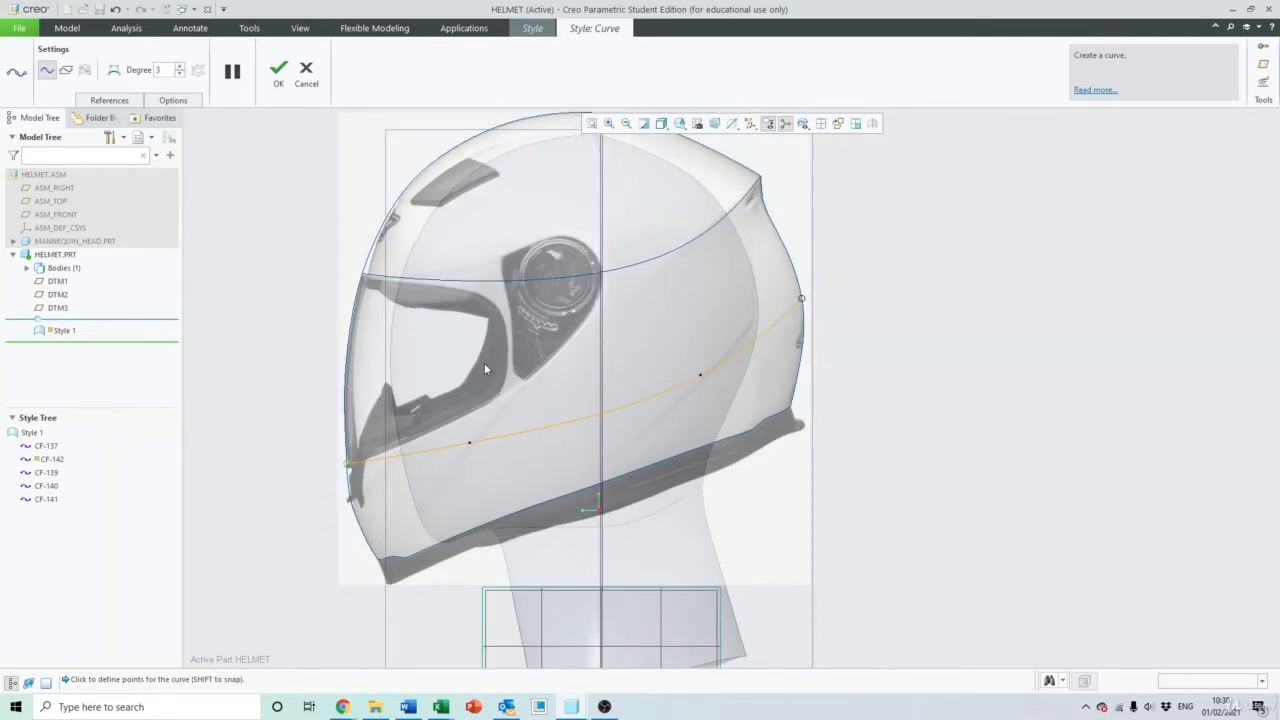
pyautogui.click(278, 70)
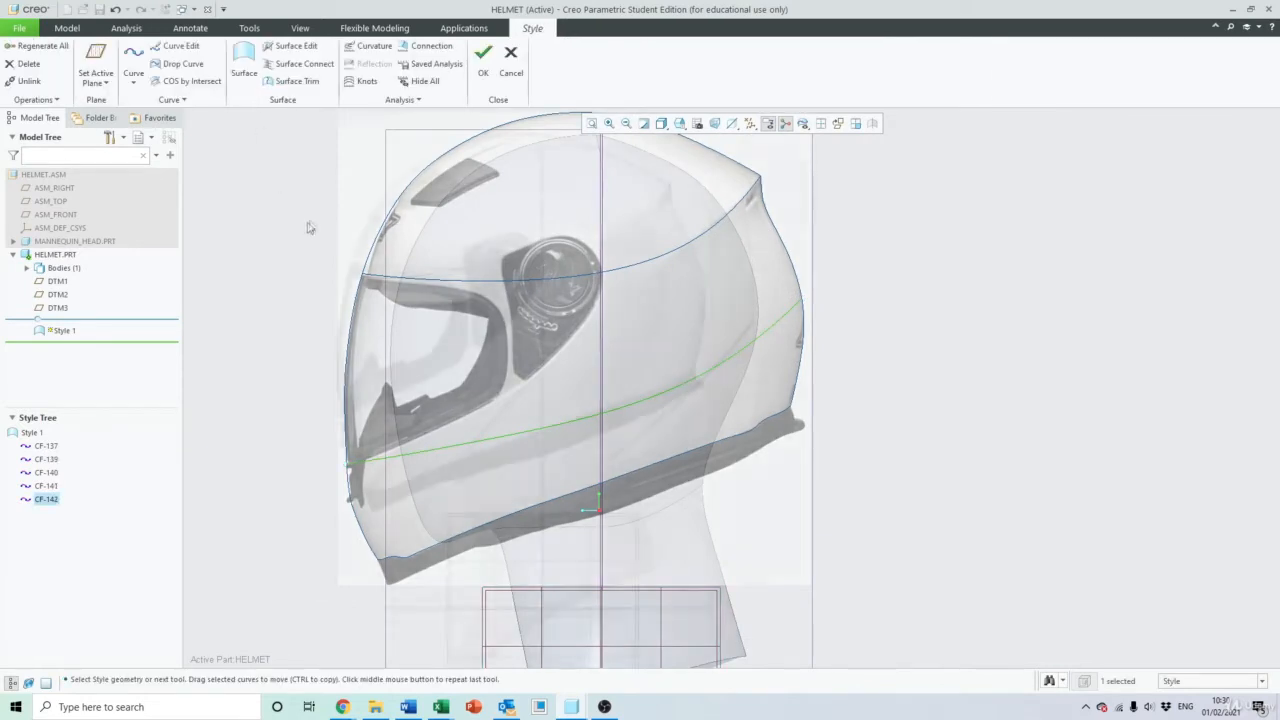
# Examine the two side curves relative to the mannequin head from several angles and in the top view
pyautogui.scroll(-2, 310, 228)
pyautogui.keyDown('shift'); pyautogui.moveTo(261, 233); pyautogui.dragTo(443, 283, button='middle'); pyautogui.keyUp('shift')
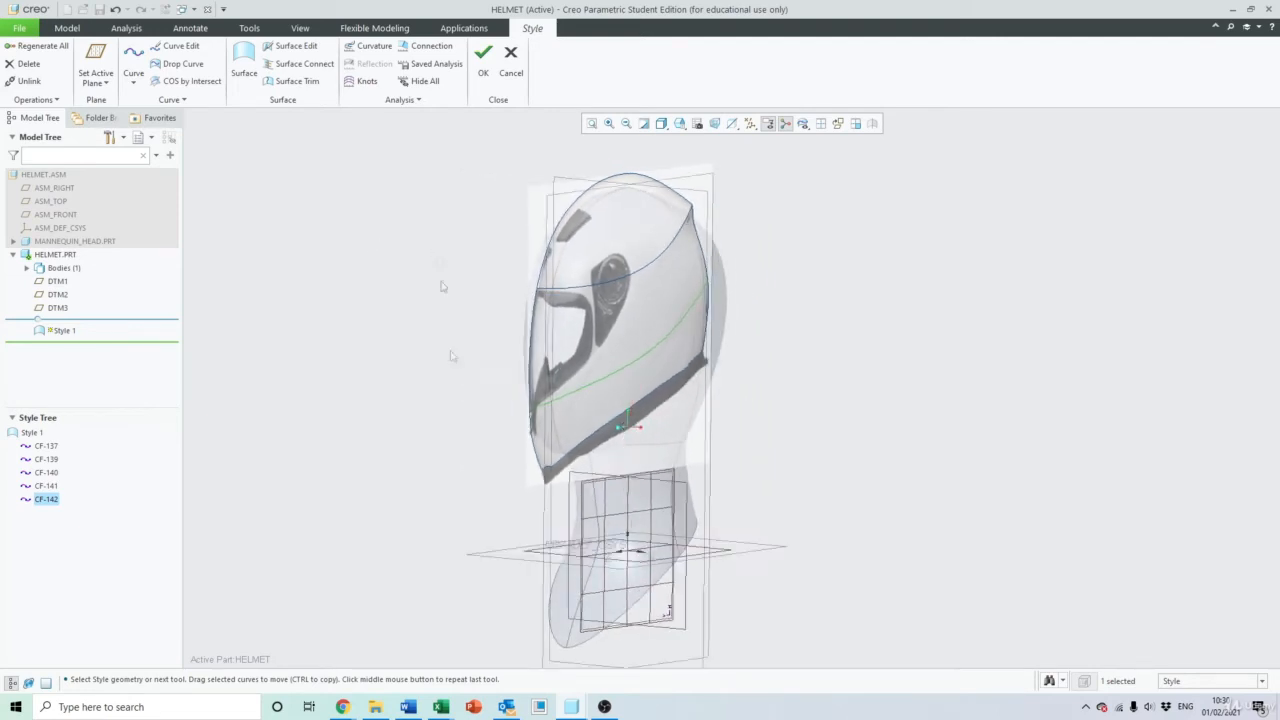
pyautogui.moveTo(697, 460); pyautogui.dragTo(708, 500, button='middle')
pyautogui.moveTo(493, 358)
pyautogui.mouseDown(button='middle')
pyautogui.moveTo(508, 354)
pyautogui.moveTo(497, 326)
pyautogui.moveTo(463, 319)
pyautogui.moveTo(528, 341)
pyautogui.moveTo(494, 326)
pyautogui.moveTo(580, 334)
pyautogui.moveTo(382, 308)
pyautogui.moveTo(506, 314)
pyautogui.moveTo(443, 311)
pyautogui.moveTo(487, 313)
pyautogui.mouseUp(button='middle')
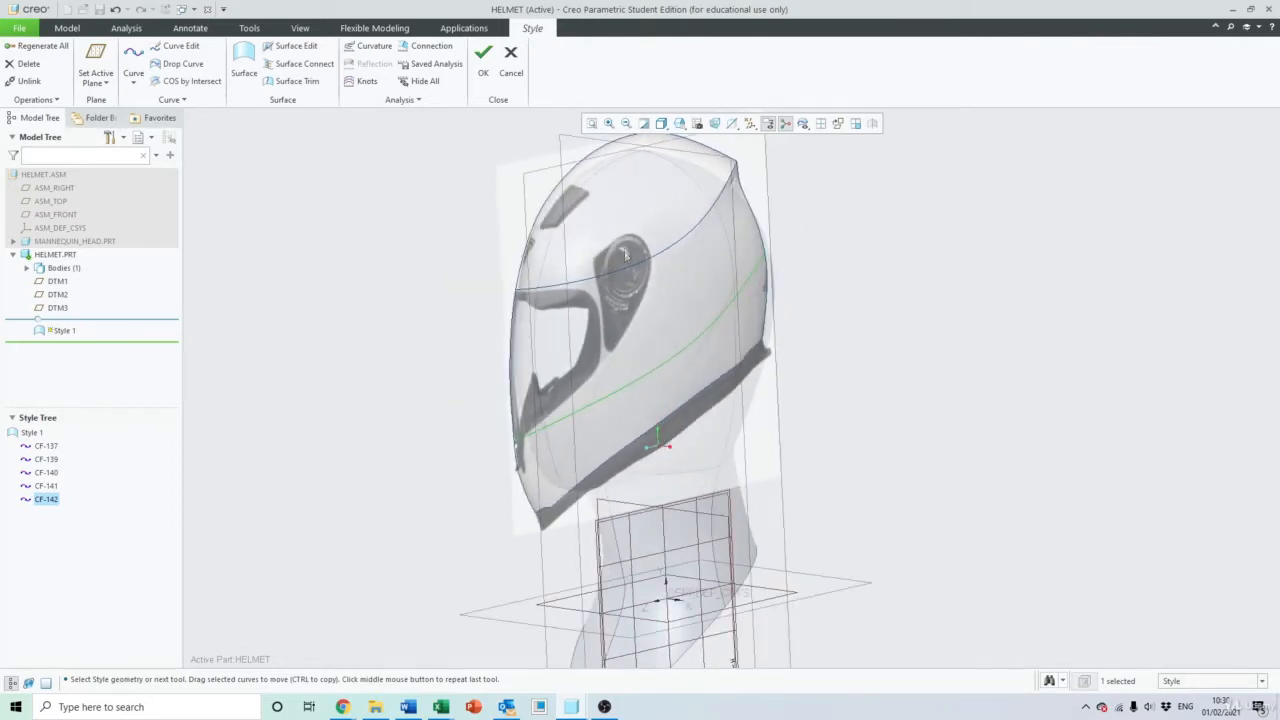
pyautogui.moveTo(634, 271)
pyautogui.mouseDown(button='middle')
pyautogui.moveTo(656, 300)
pyautogui.moveTo(690, 301)
pyautogui.mouseUp(button='middle')
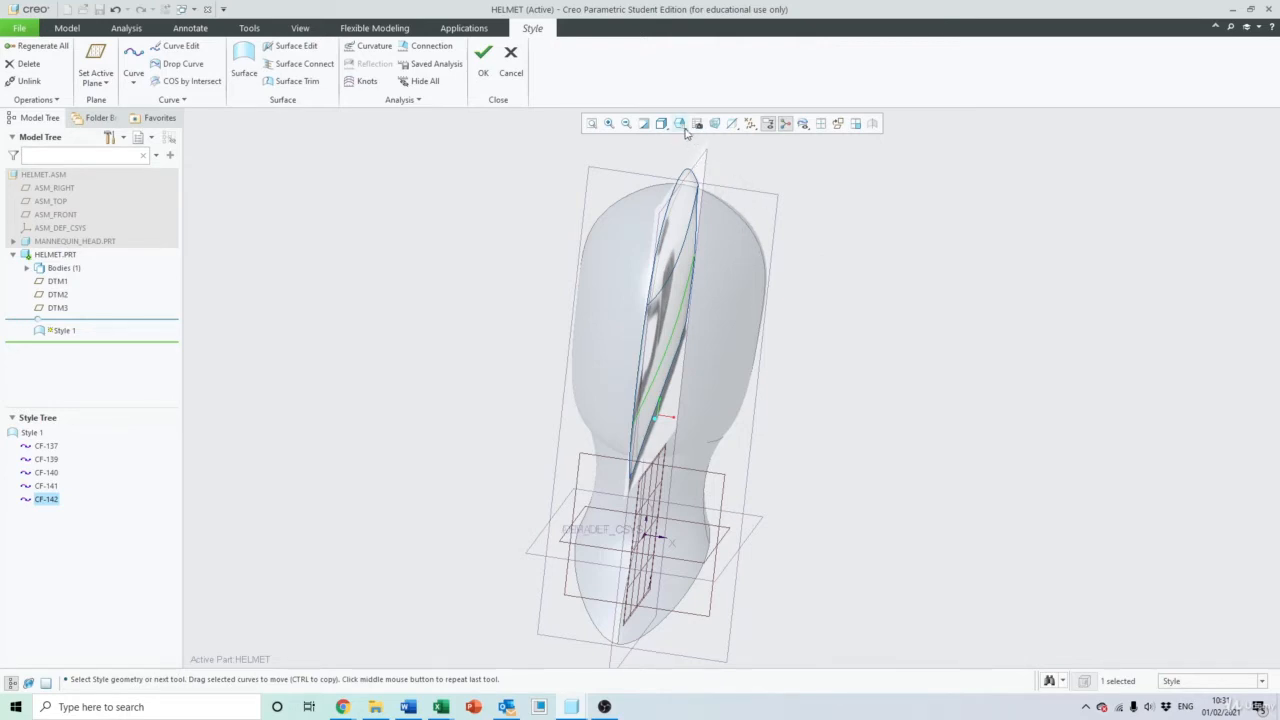
pyautogui.click(683, 126)
pyautogui.click(710, 218)
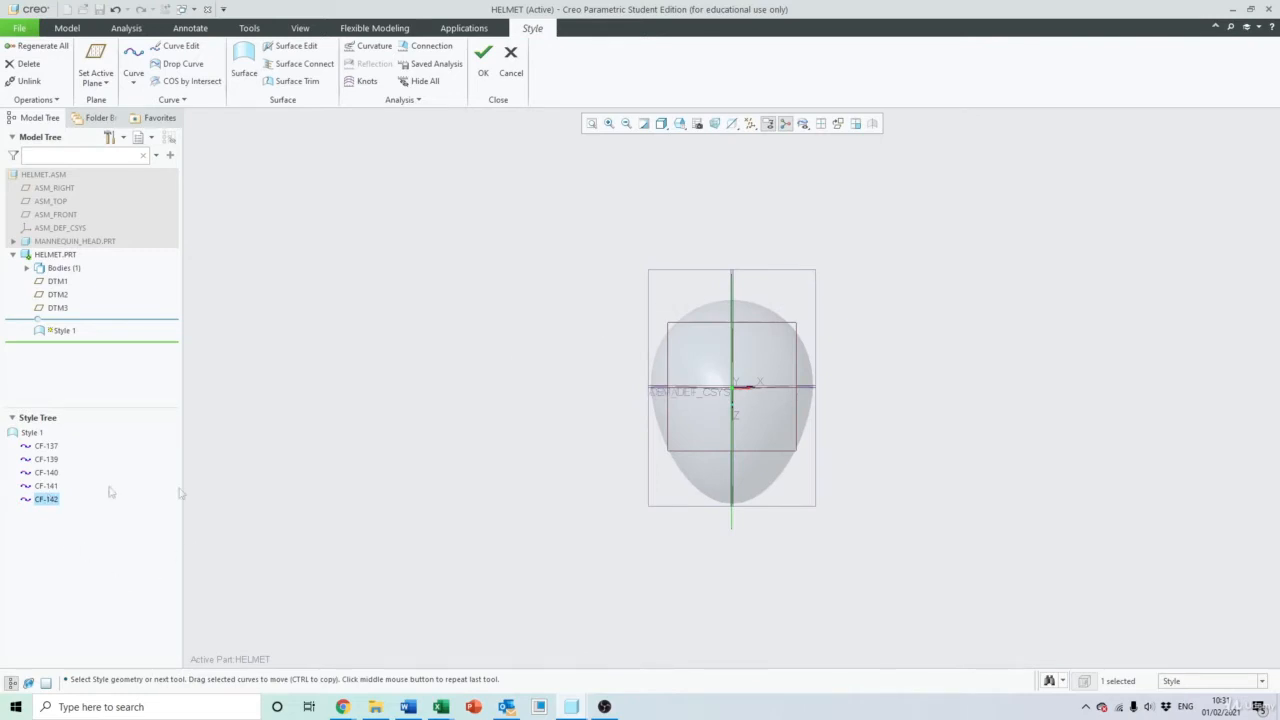
pyautogui.moveTo(500, 430); pyautogui.dragTo(625, 328, button='middle')
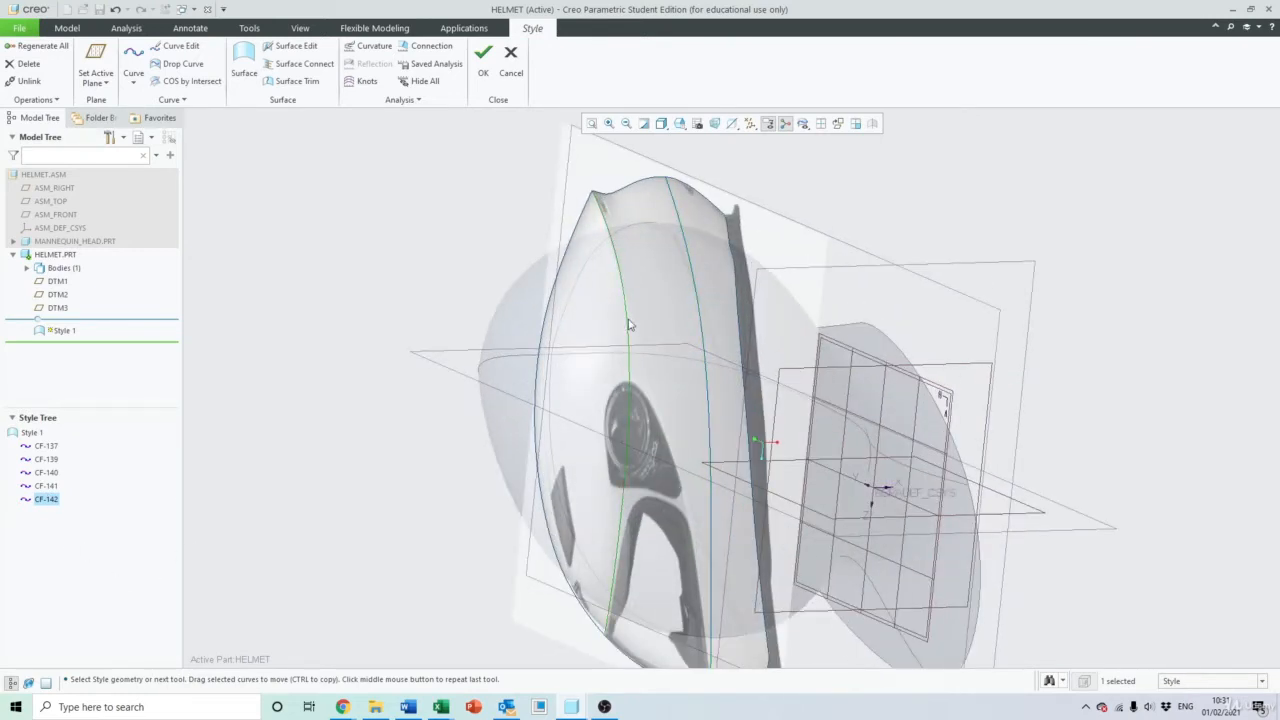
# Edit the upper side curve and snap its rear endpoint to the junction of the crown and back curves at the spoiler tip
pyautogui.click(629, 324)
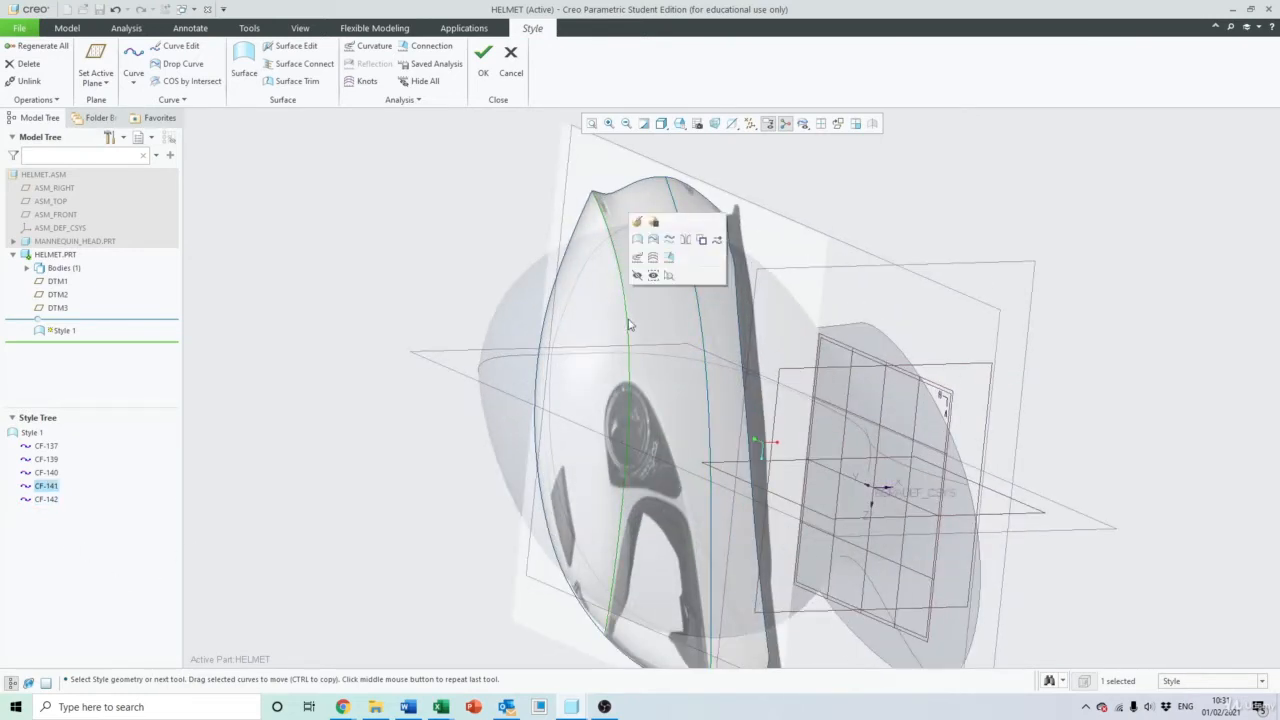
pyautogui.click(680, 124)
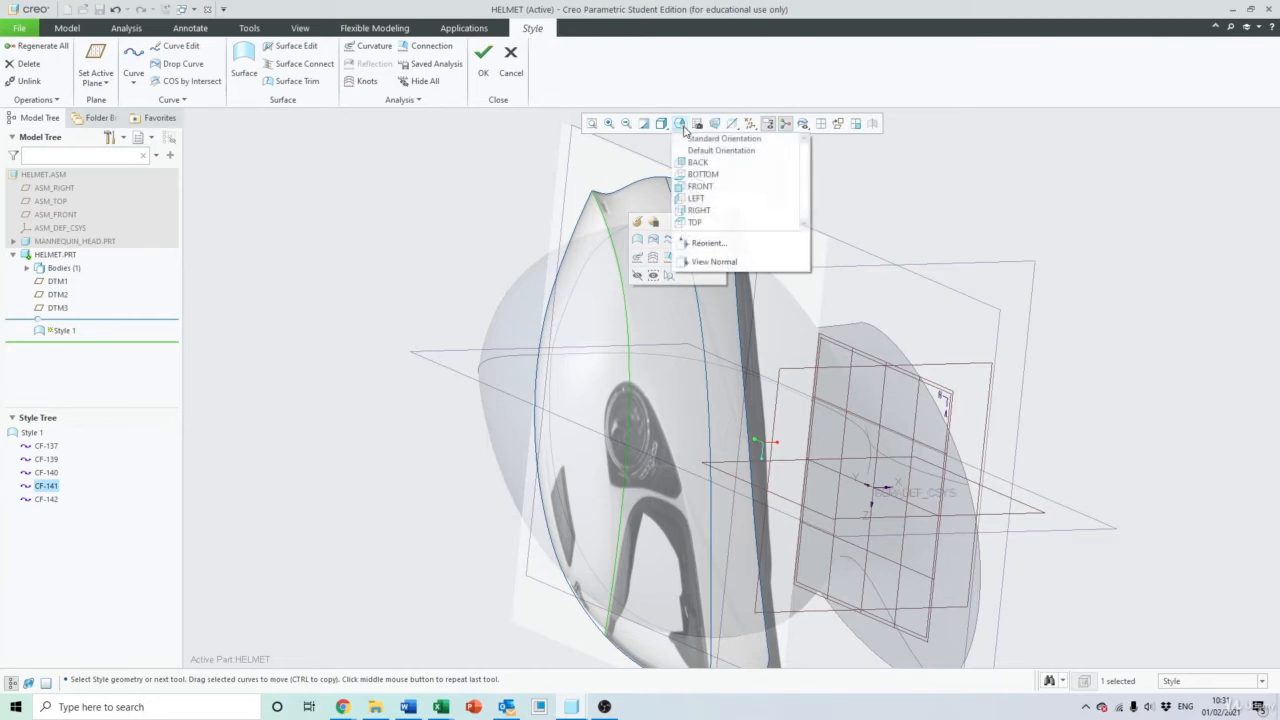
pyautogui.click(703, 214)
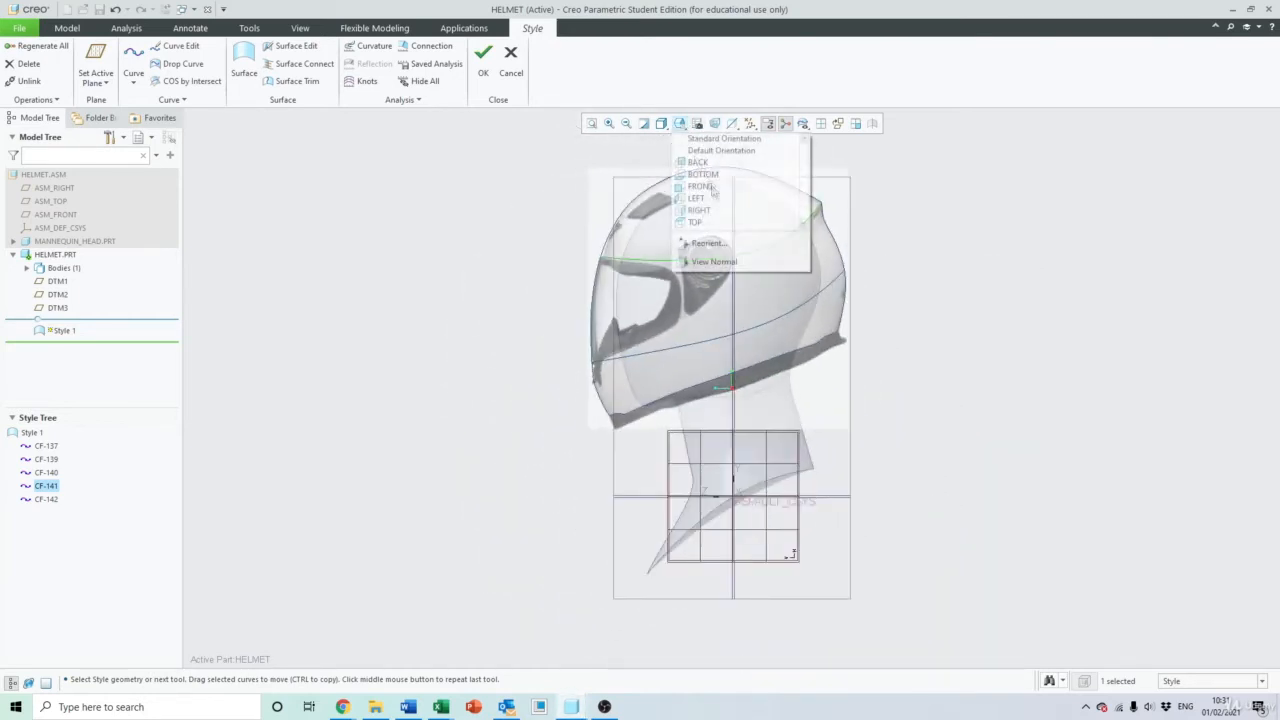
pyautogui.click(703, 221)
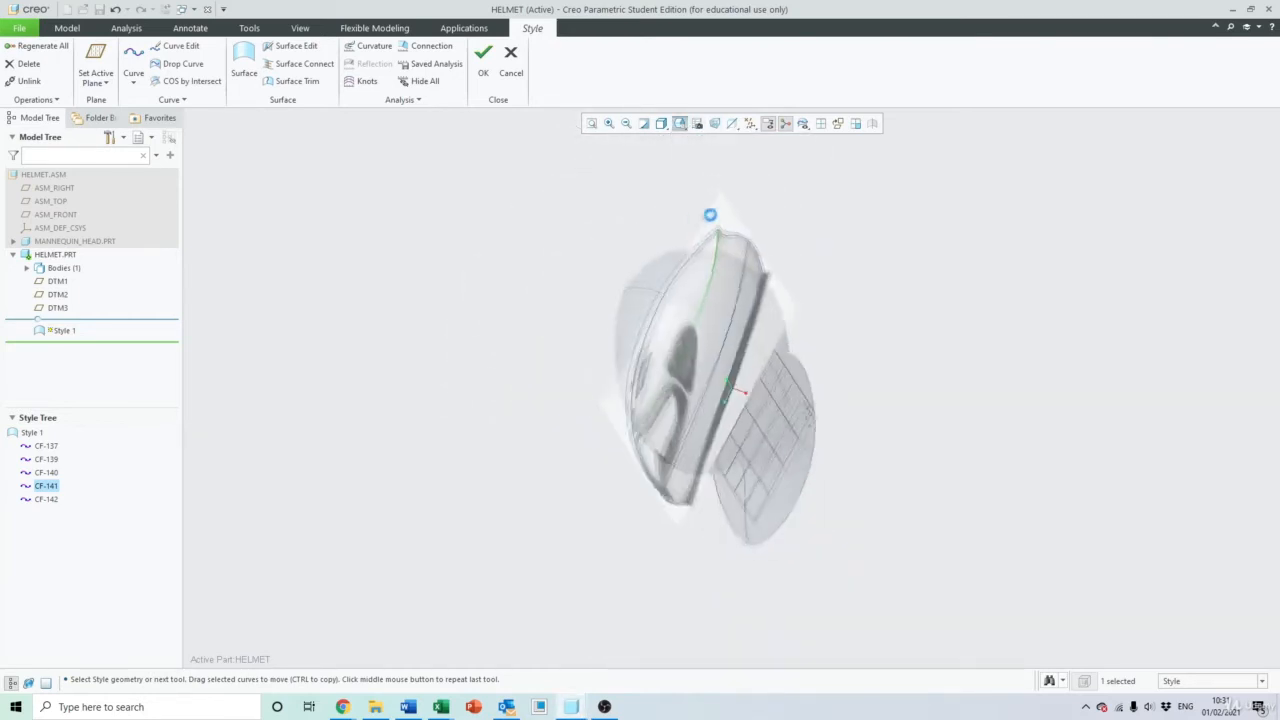
pyautogui.click(177, 46)
pyautogui.scroll(2, 755, 314)
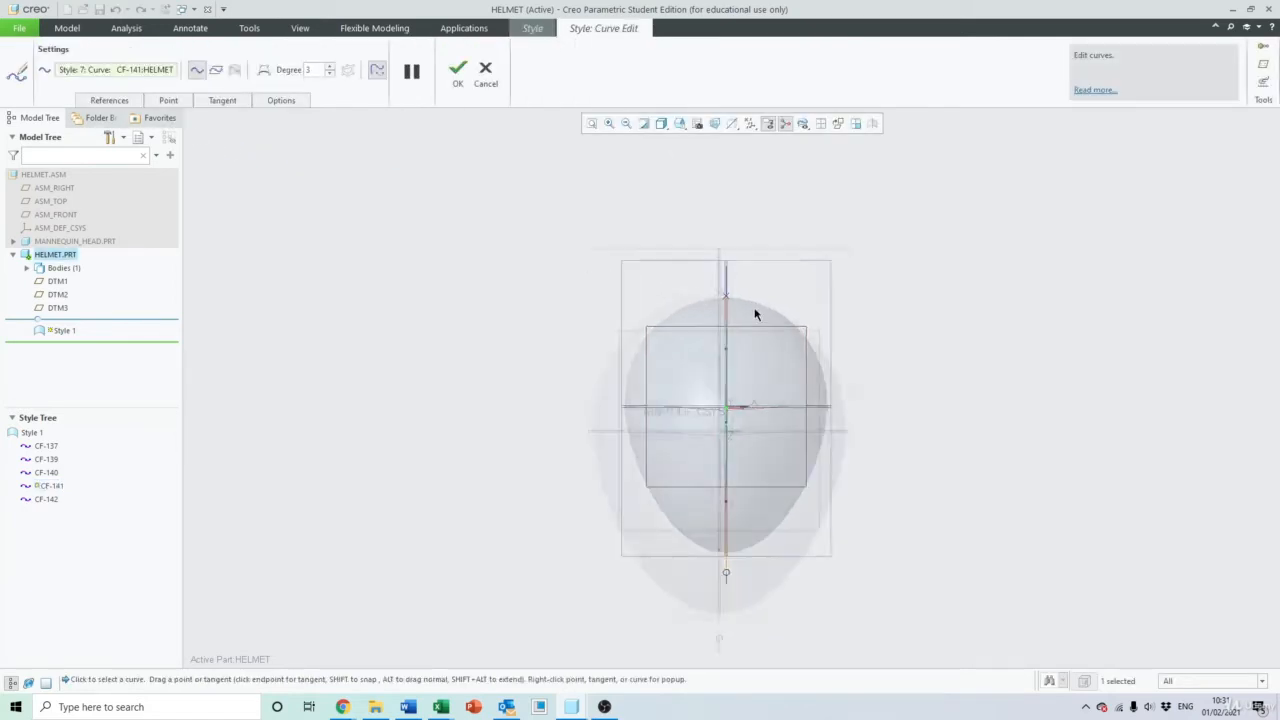
pyautogui.scroll(2, 752, 300)
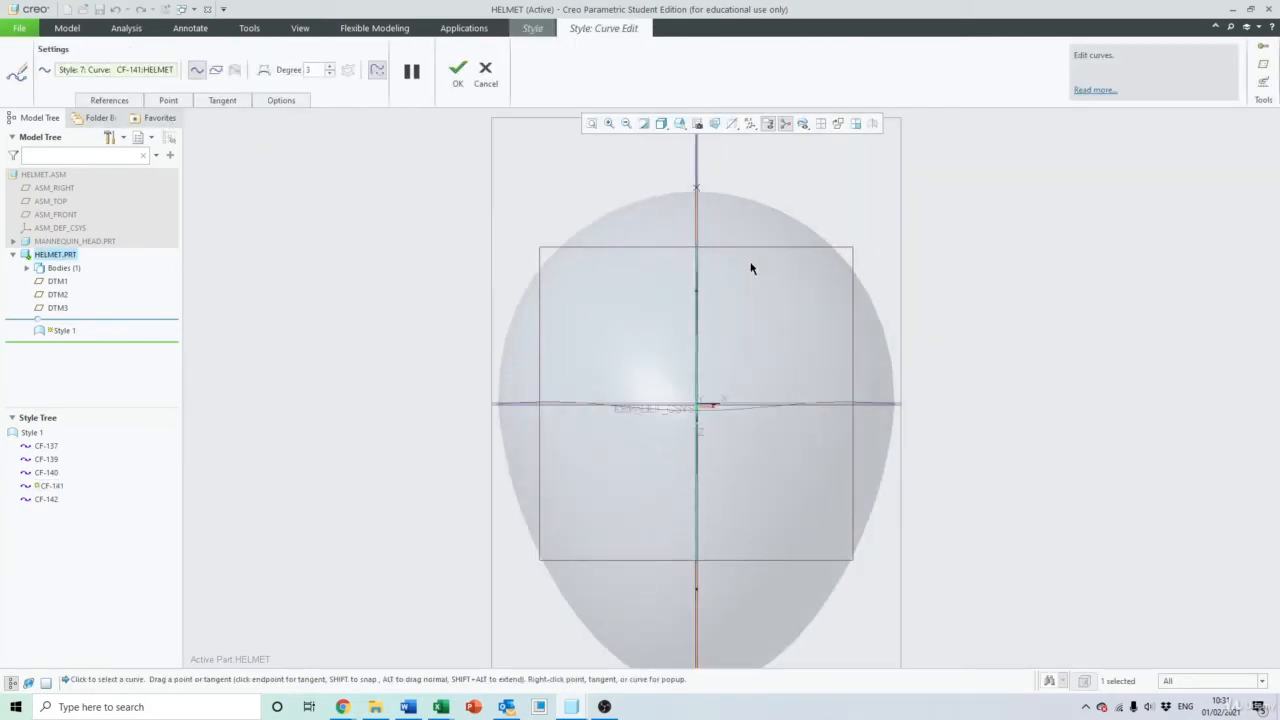
pyautogui.scroll(-1, 743, 264)
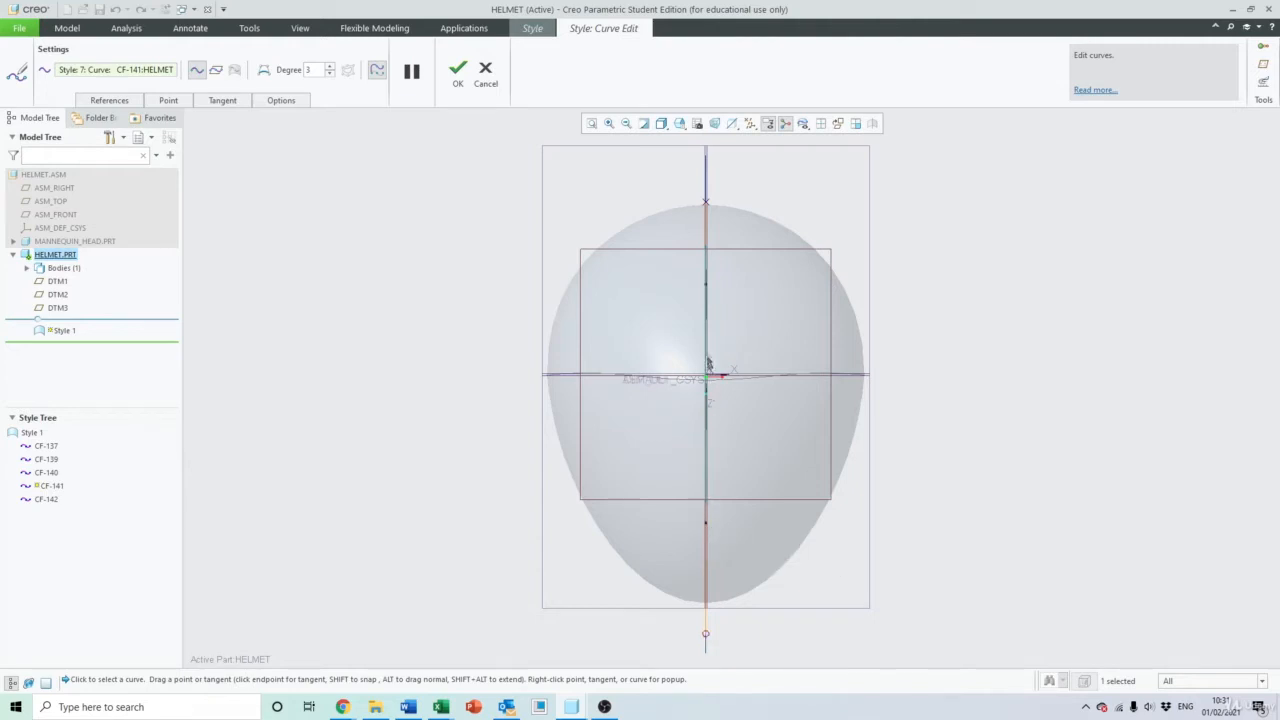
pyautogui.moveTo(781, 246); pyautogui.dragTo(661, 282, button='middle')
pyautogui.keyDown('shift'); pyautogui.moveTo(669, 159); pyautogui.dragTo(668, 335, button='middle'); pyautogui.keyUp('shift')
pyautogui.scroll(-12, 646, 258)
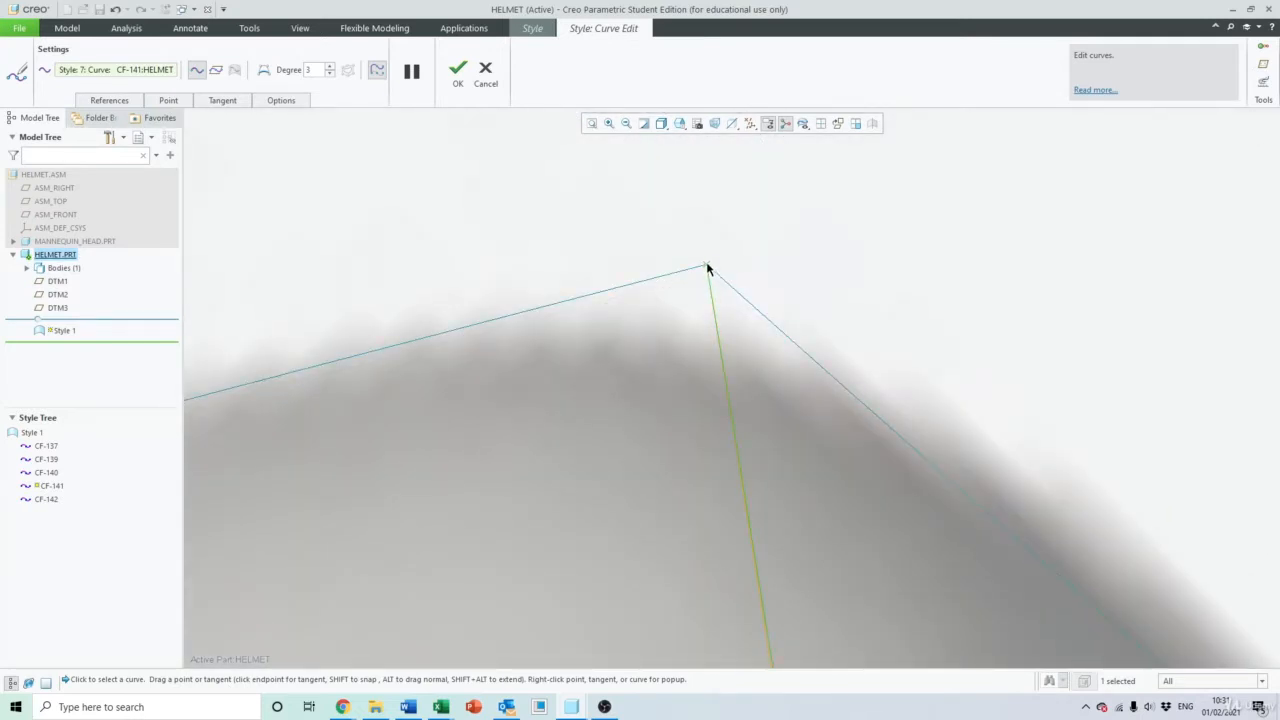
pyautogui.moveTo(707, 264)
pyautogui.keyDown('shift'); pyautogui.mouseDown()
pyautogui.moveTo(743, 295)
pyautogui.moveTo(707, 261)
pyautogui.mouseUp(); pyautogui.keyUp('shift')
# Reposition the upper side curve's front endpoint on the front profile at the visor's top corner
pyautogui.scroll(10, 708, 292)
pyautogui.scroll(-4, 625, 480)
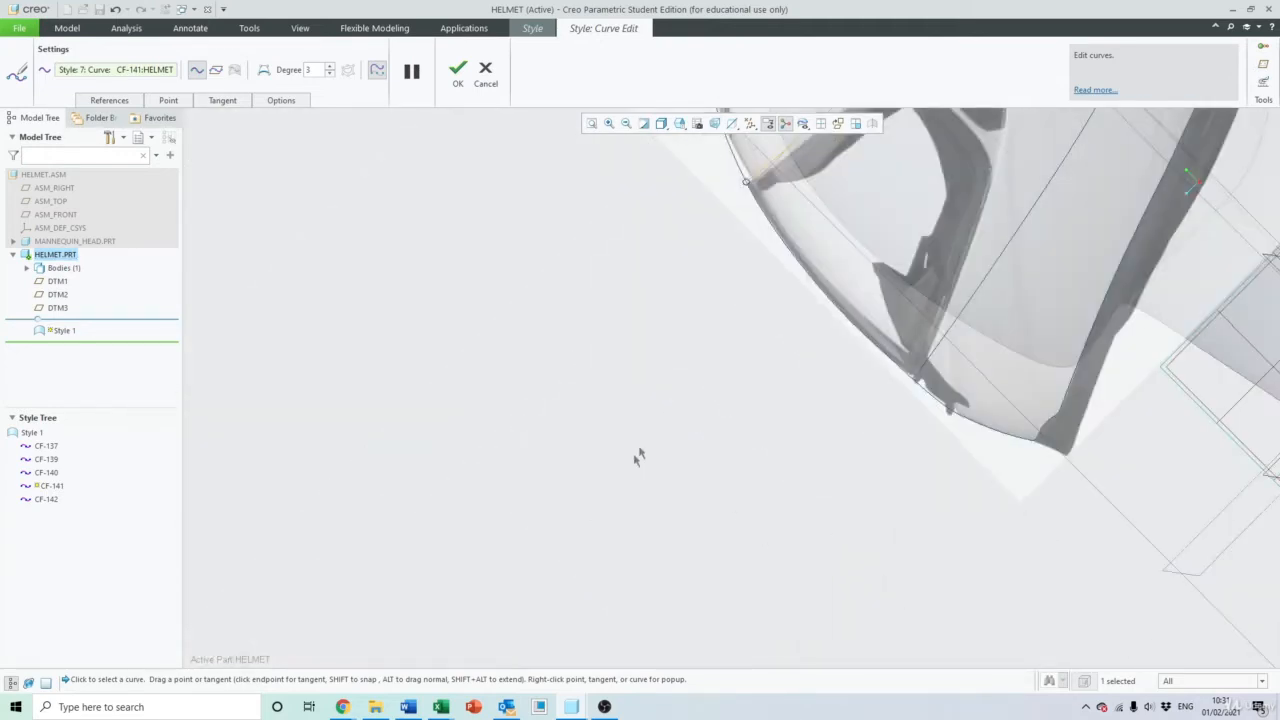
pyautogui.scroll(-4, 745, 195)
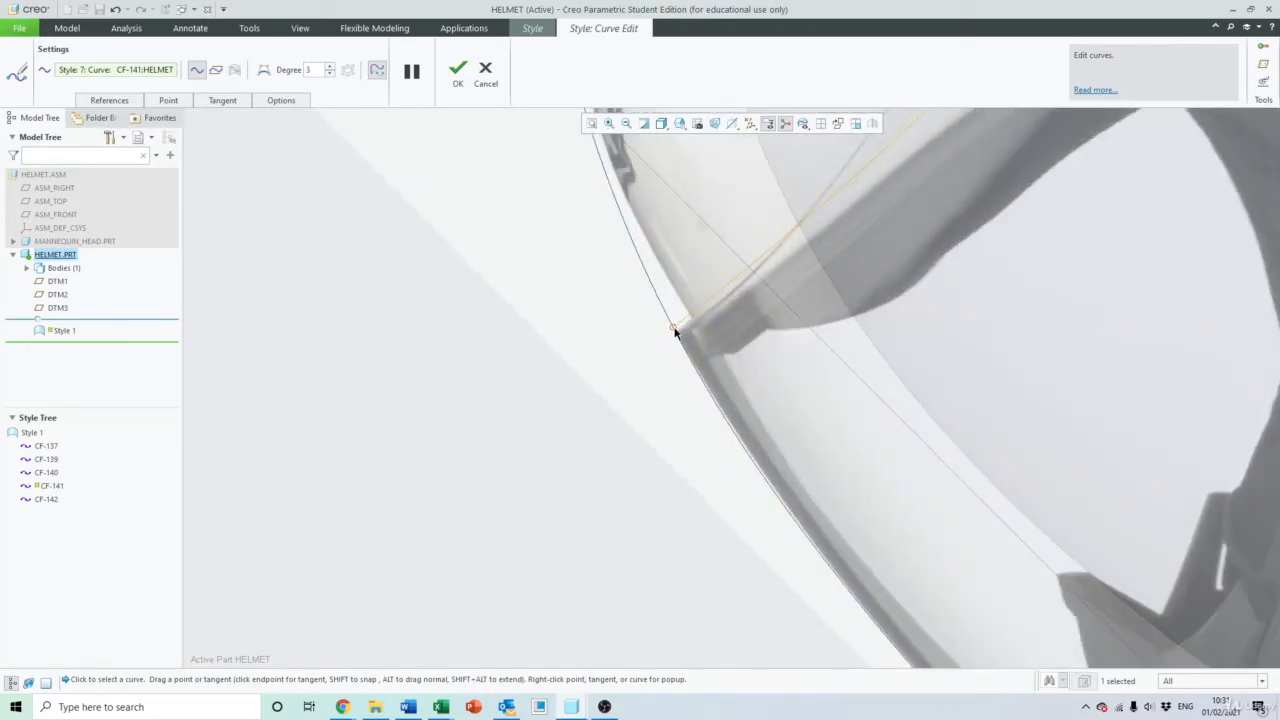
pyautogui.moveTo(675, 332)
pyautogui.mouseDown()
pyautogui.moveTo(649, 289)
pyautogui.moveTo(677, 335)
pyautogui.mouseUp()
pyautogui.scroll(3, 677, 335)
# In the top view, pull the curve's rear interior point outward beyond the side of the mannequin head
pyautogui.click(680, 123)
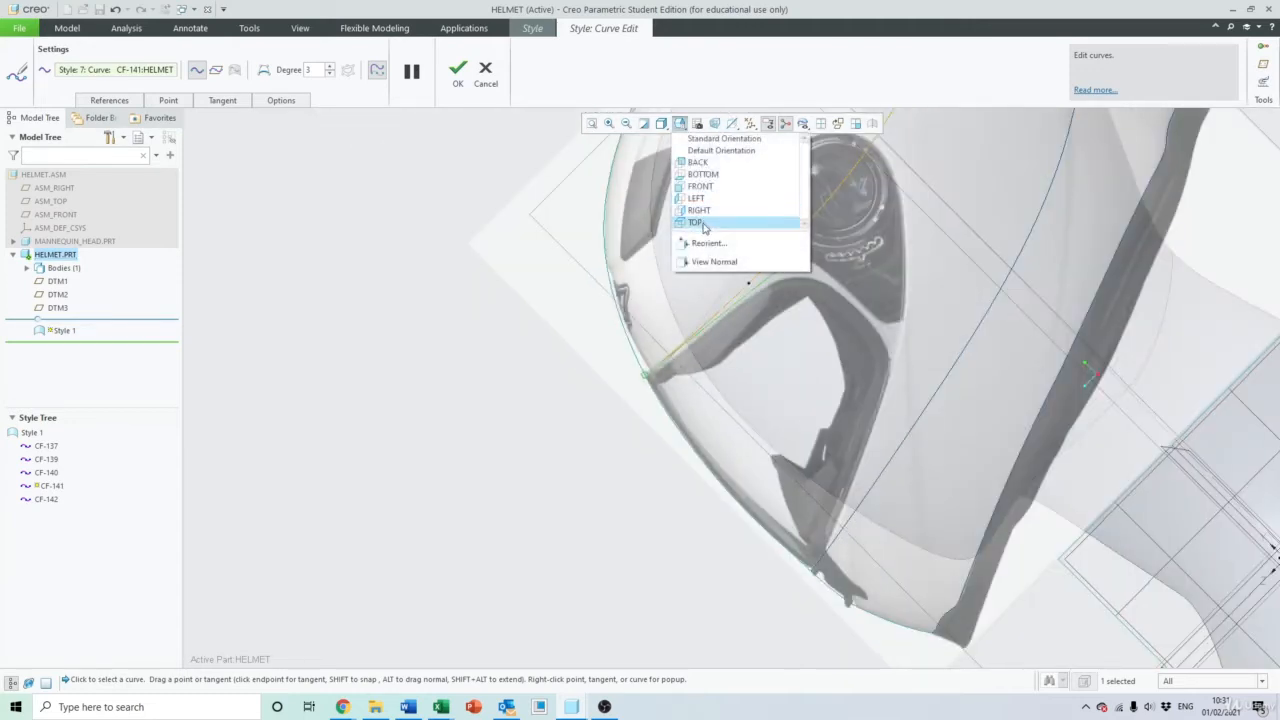
pyautogui.click(696, 222)
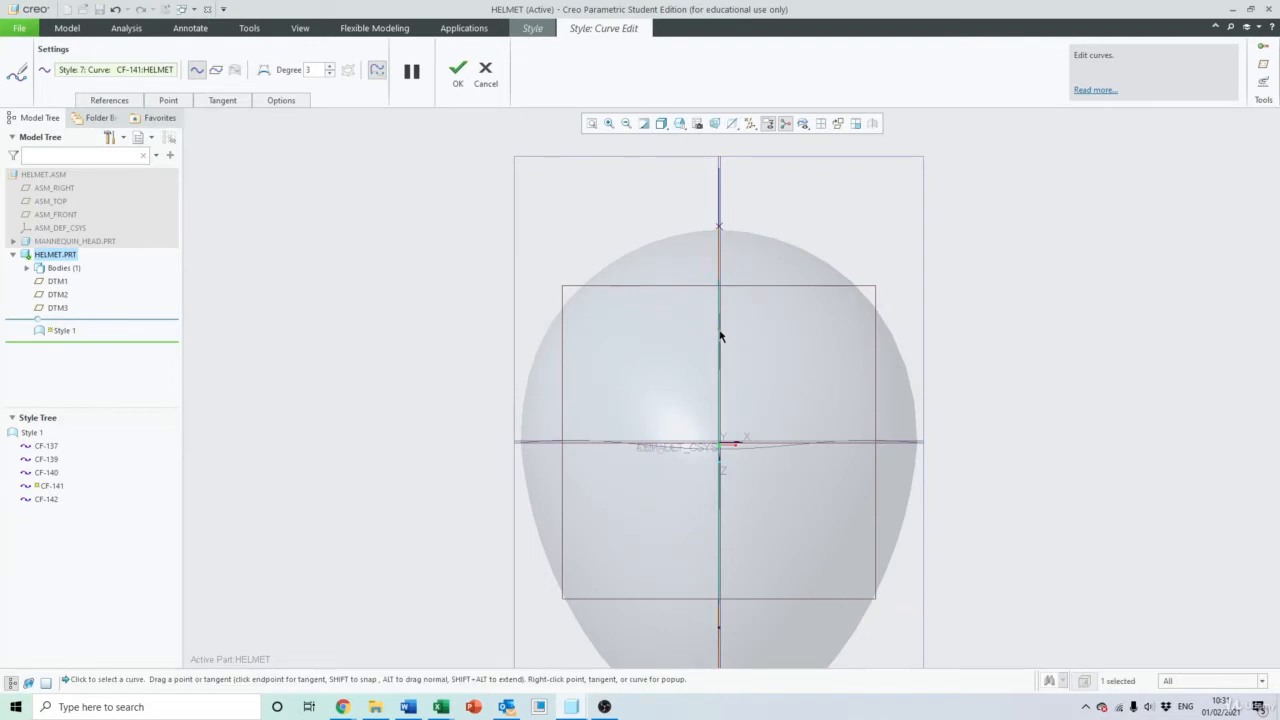
pyautogui.scroll(-4, 721, 335)
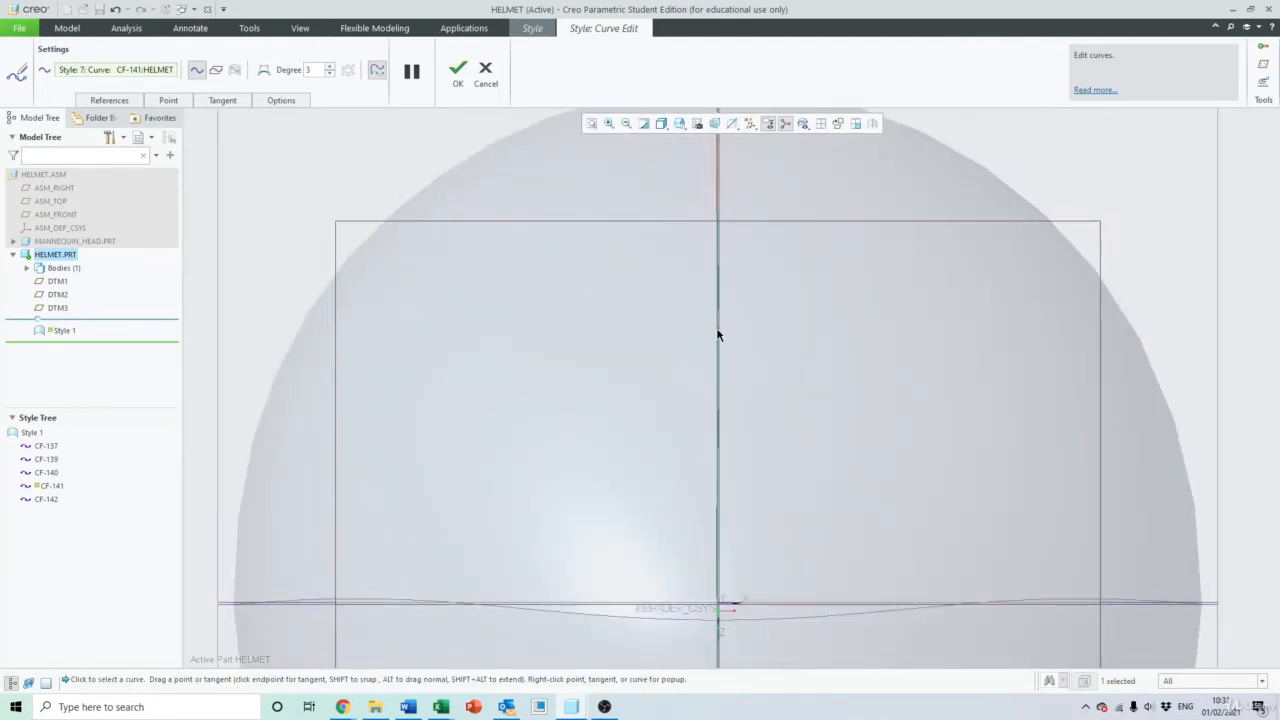
pyautogui.moveTo(719, 334); pyautogui.dragTo(770, 338)
pyautogui.moveTo(985, 342); pyautogui.dragTo(1202, 336)
pyautogui.scroll(4, 1131, 340)
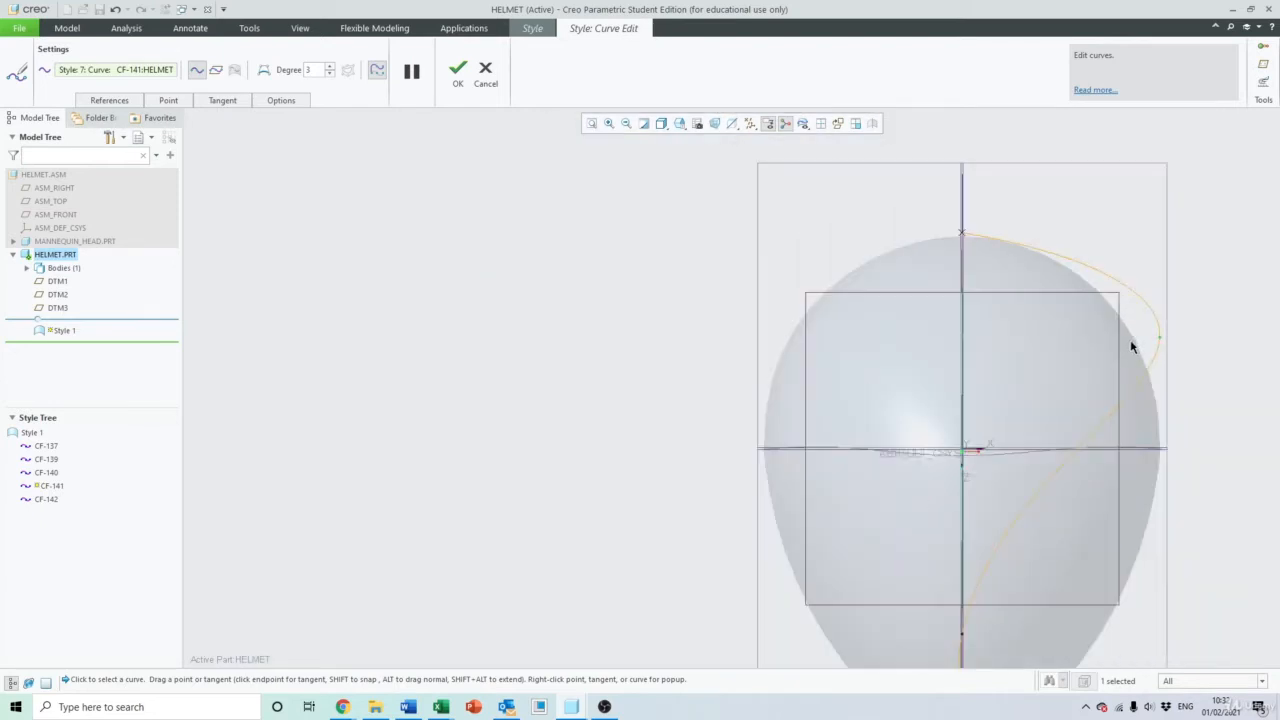
# Pull the front interior point outward around the face and shift the rear interior point backward to round the curve around the head
pyautogui.keyDown('shift'); pyautogui.moveTo(1172, 442); pyautogui.dragTo(995, 334, button='middle'); pyautogui.keyUp('shift')
pyautogui.keyDown('shift'); pyautogui.moveTo(886, 523); pyautogui.dragTo(873, 448, button='middle'); pyautogui.keyUp('shift')
pyautogui.scroll(-3, 791, 461)
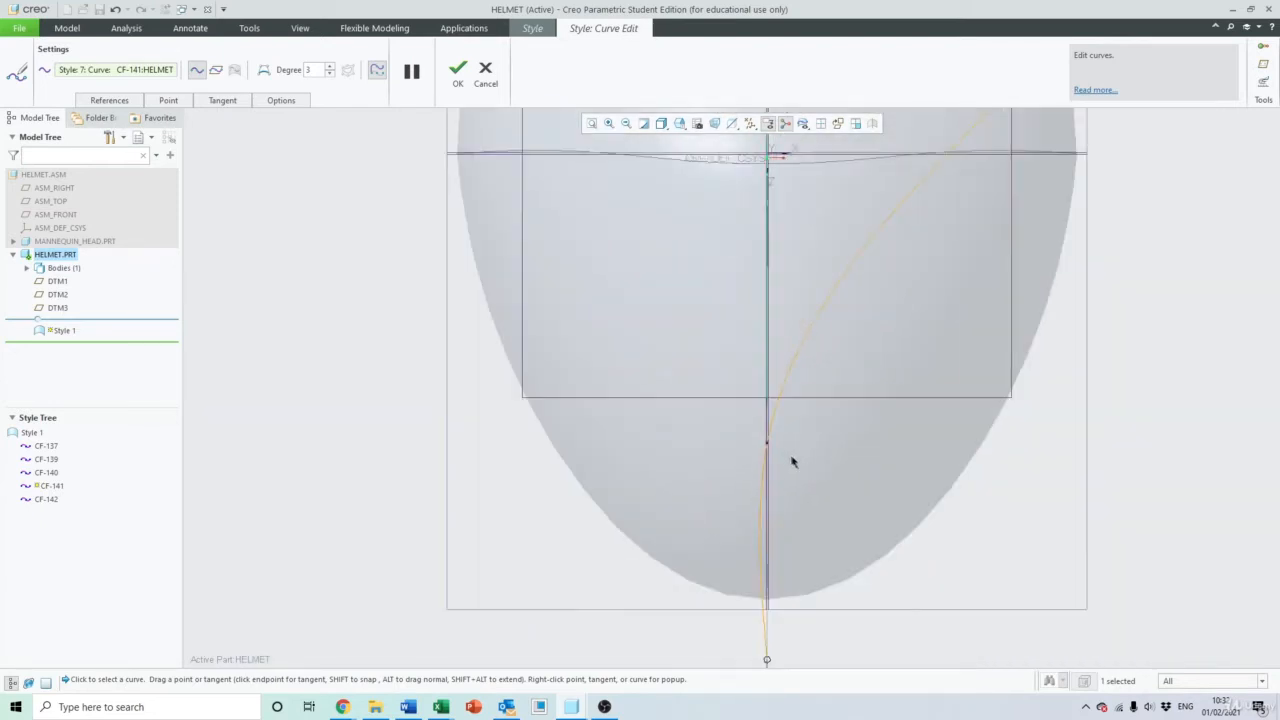
pyautogui.moveTo(769, 449); pyautogui.dragTo(1041, 523)
pyautogui.scroll(3, 1041, 523)
pyautogui.keyDown('shift'); pyautogui.moveTo(1063, 400); pyautogui.dragTo(928, 397, button='middle'); pyautogui.keyUp('shift')
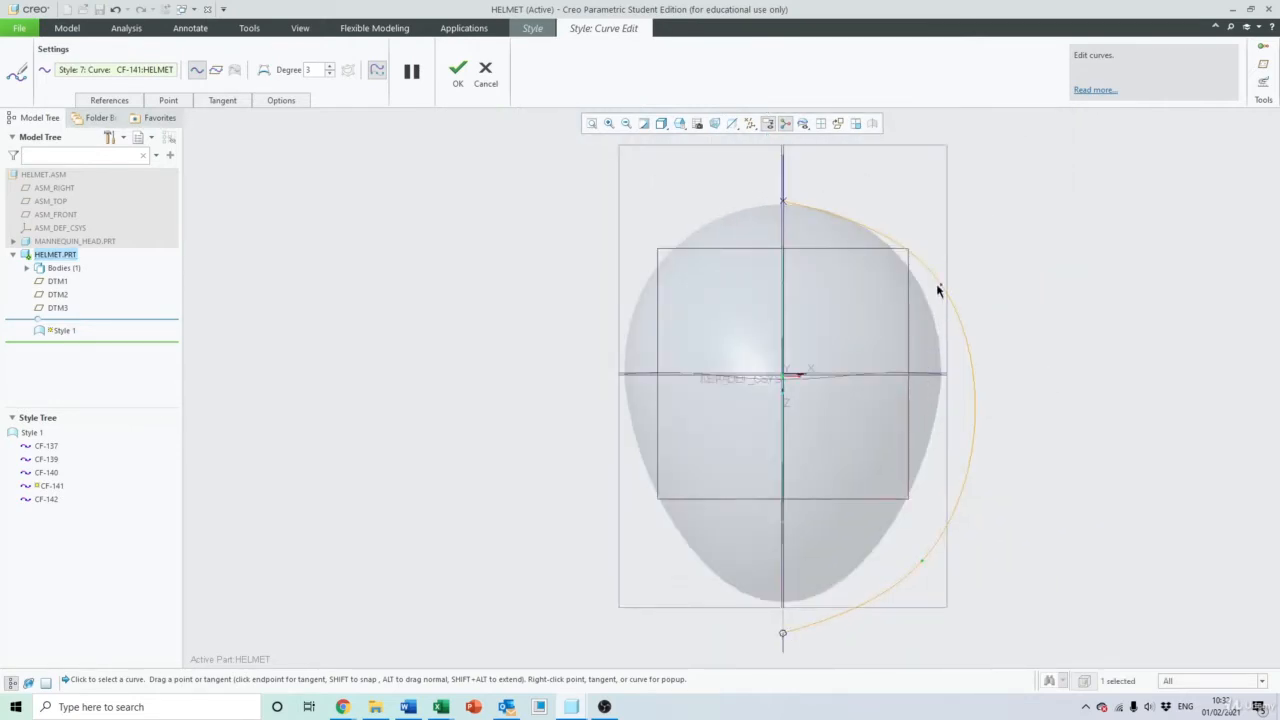
pyautogui.moveTo(940, 290); pyautogui.dragTo(940, 262)
# In the front view, raise the rear interior point to near the rear endpoint's height and the front interior point above the front endpoint
pyautogui.click(679, 123)
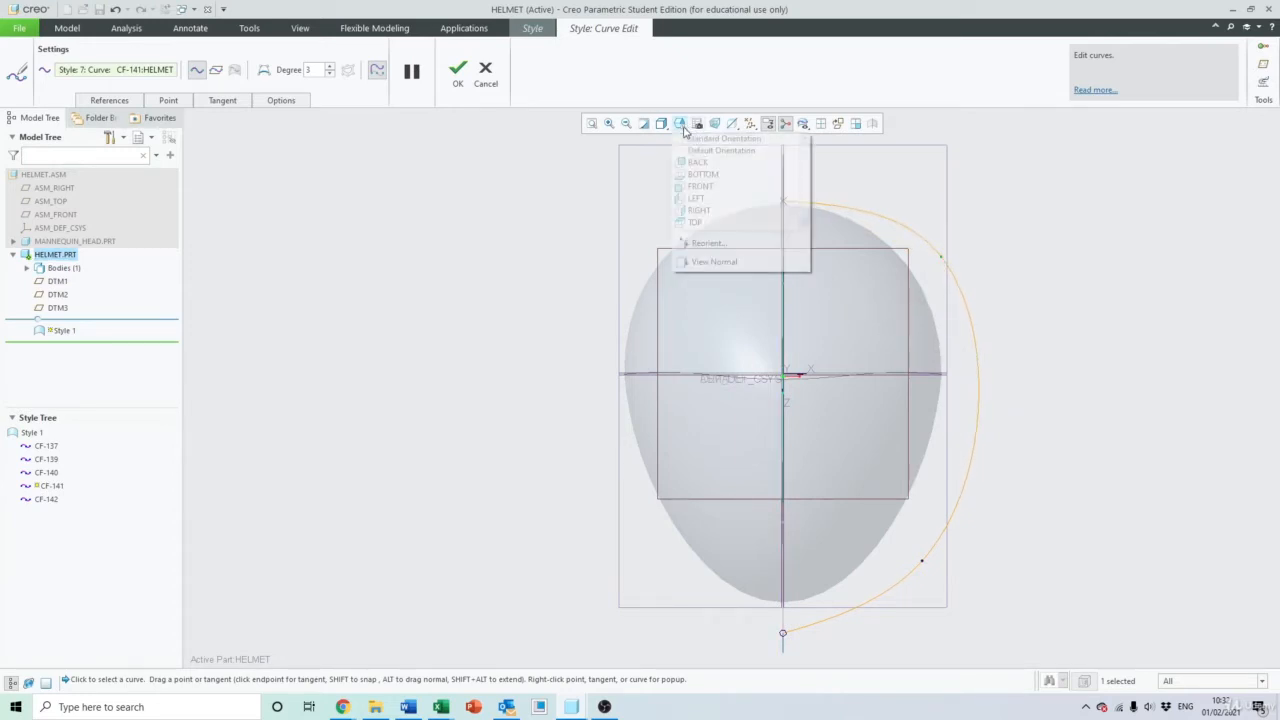
pyautogui.click(714, 211)
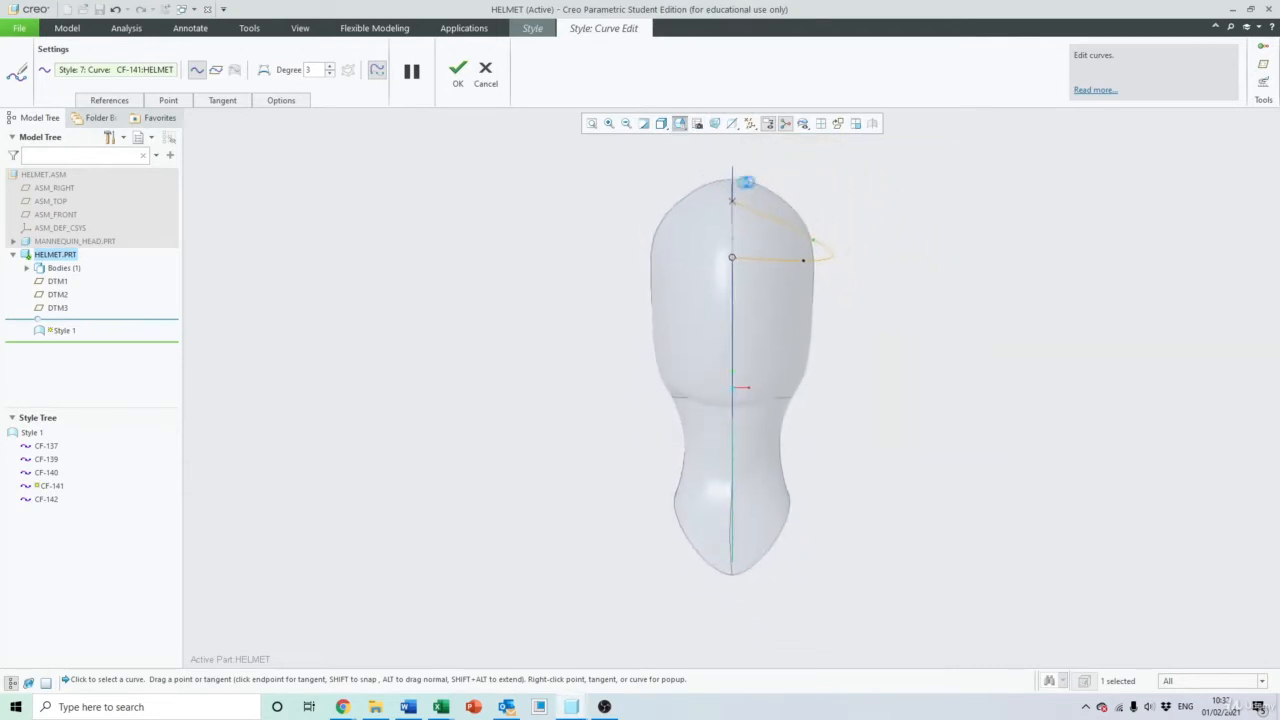
pyautogui.scroll(5, 782, 212)
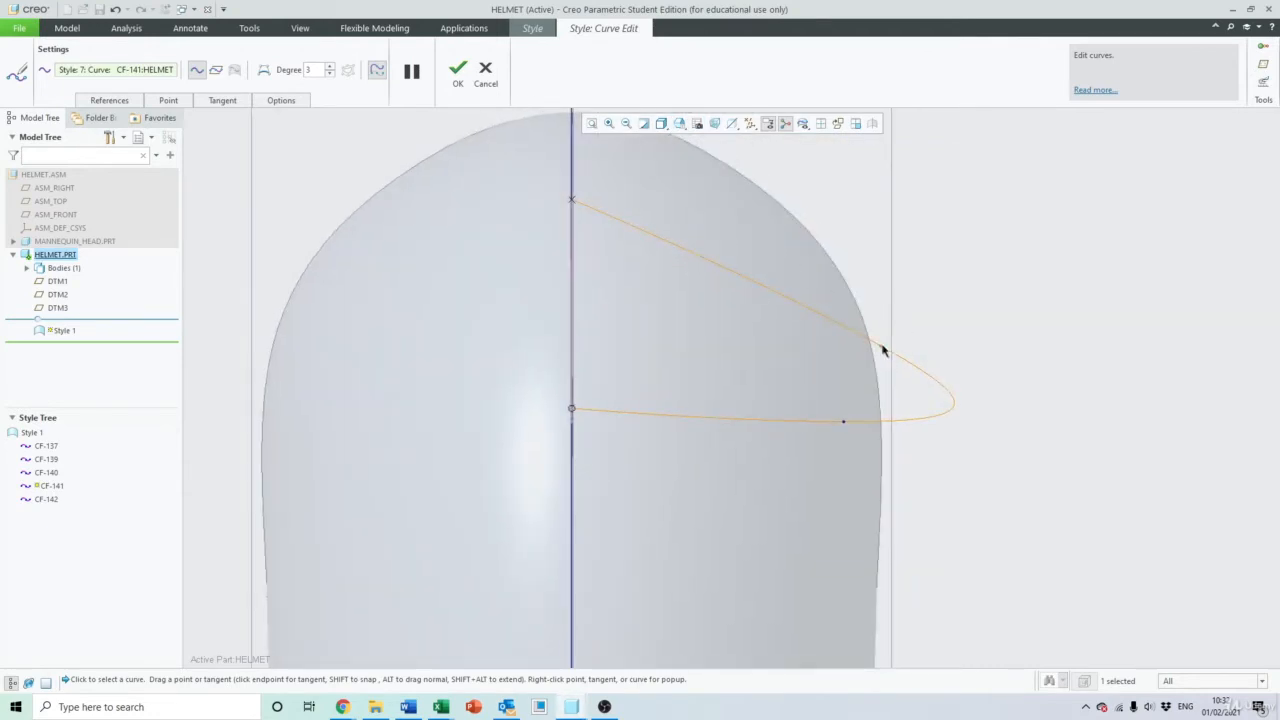
pyautogui.moveTo(881, 348); pyautogui.dragTo(859, 233)
pyautogui.moveTo(845, 428); pyautogui.dragTo(841, 365)
# Level the tangent at the curve's front endpoint and constrain it Normal to the helmet's vertical mid-plane
pyautogui.click(573, 412)
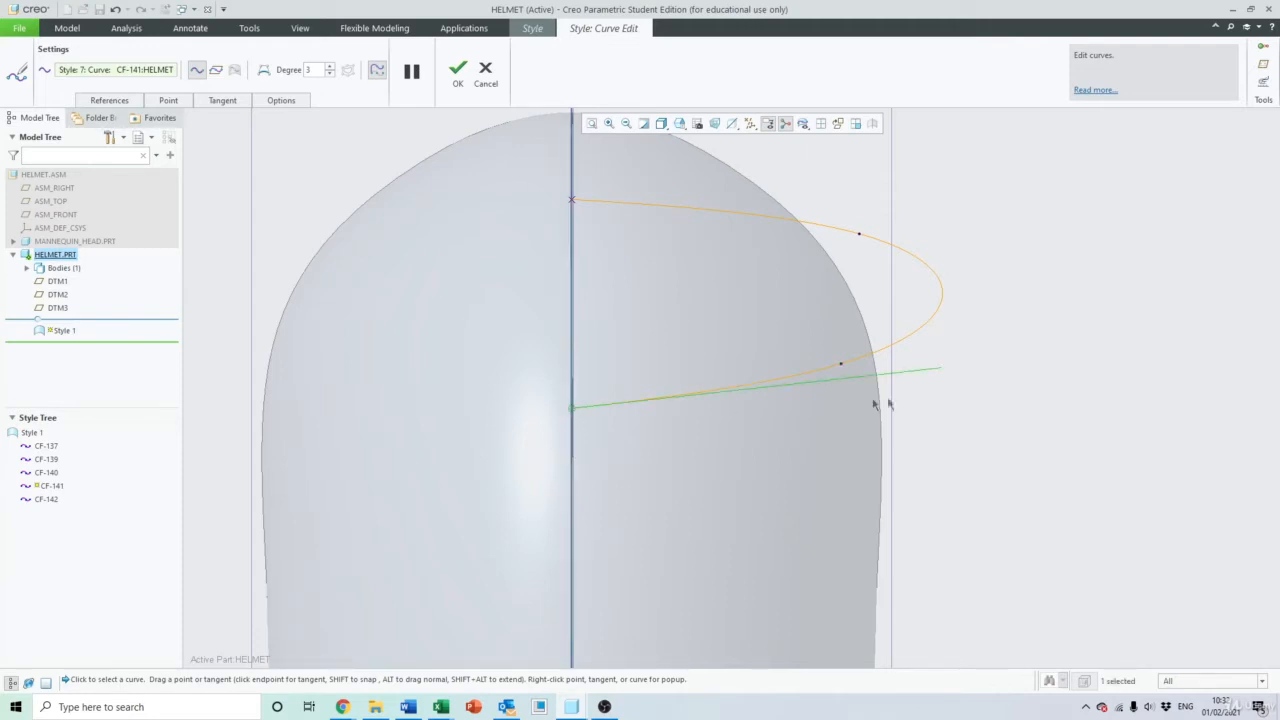
pyautogui.moveTo(926, 374); pyautogui.dragTo(912, 416)
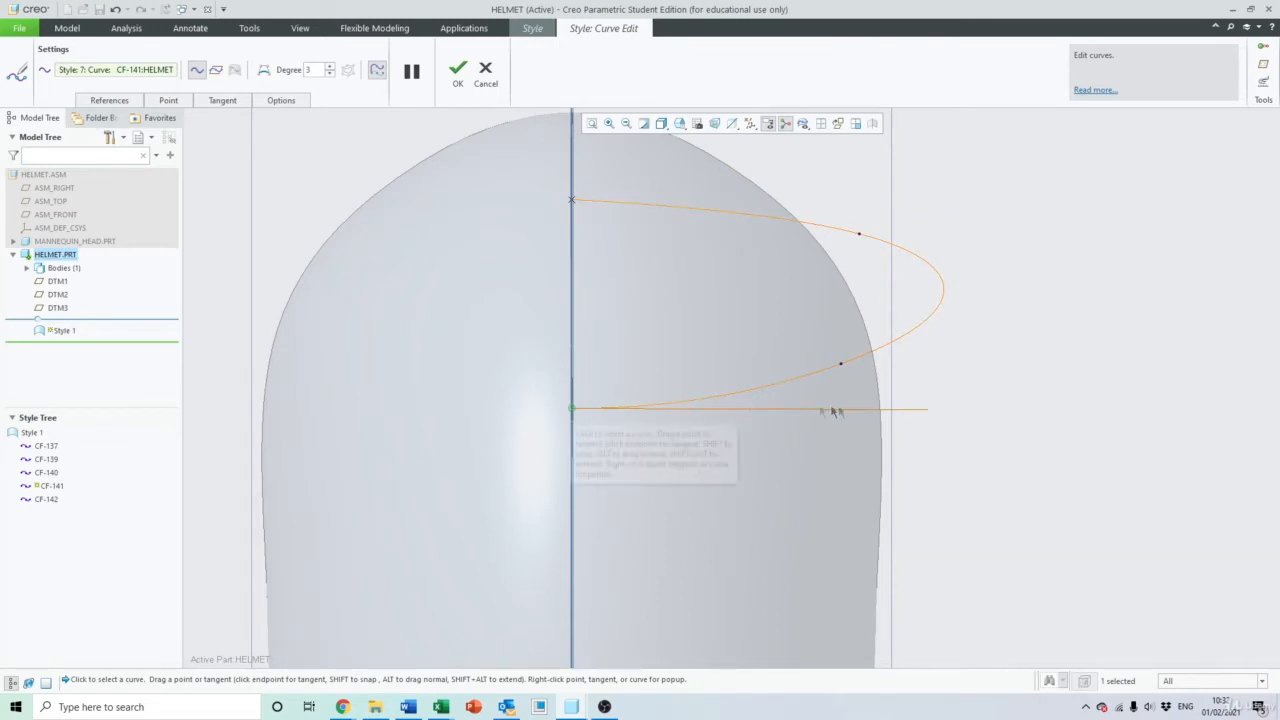
pyautogui.rightClick(907, 415)
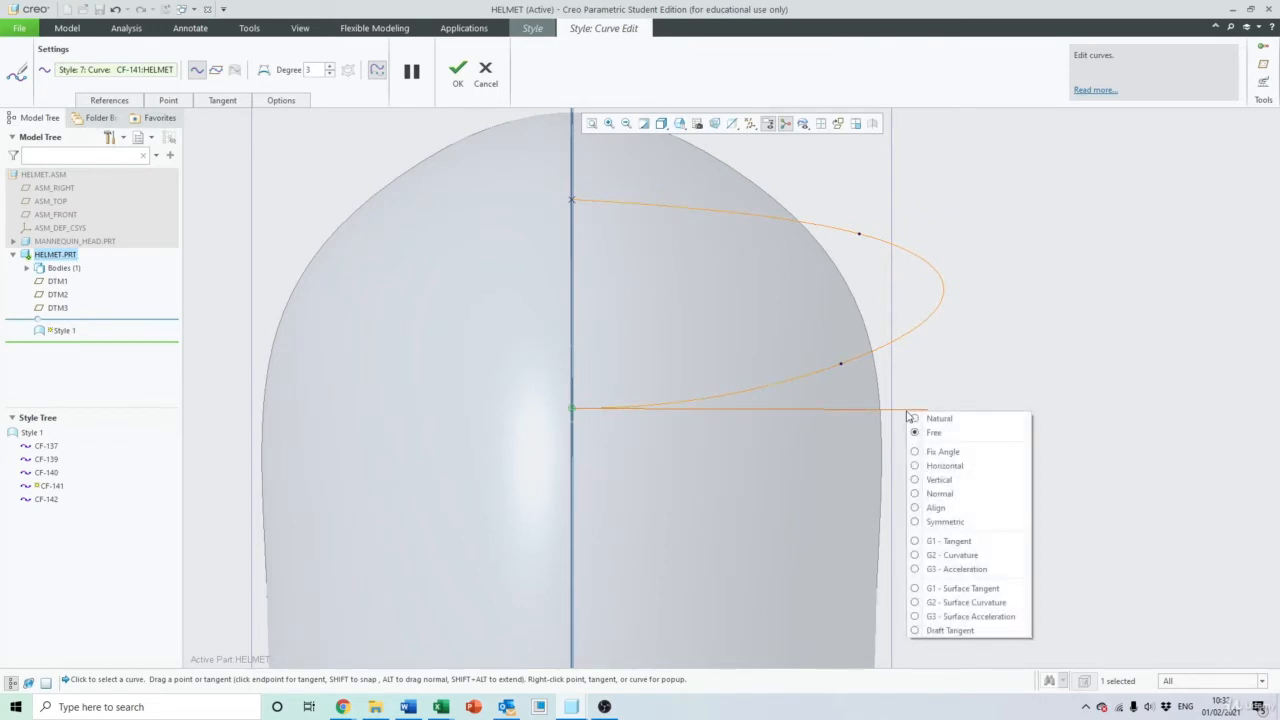
pyautogui.click(940, 494)
pyautogui.scroll(3, 945, 497)
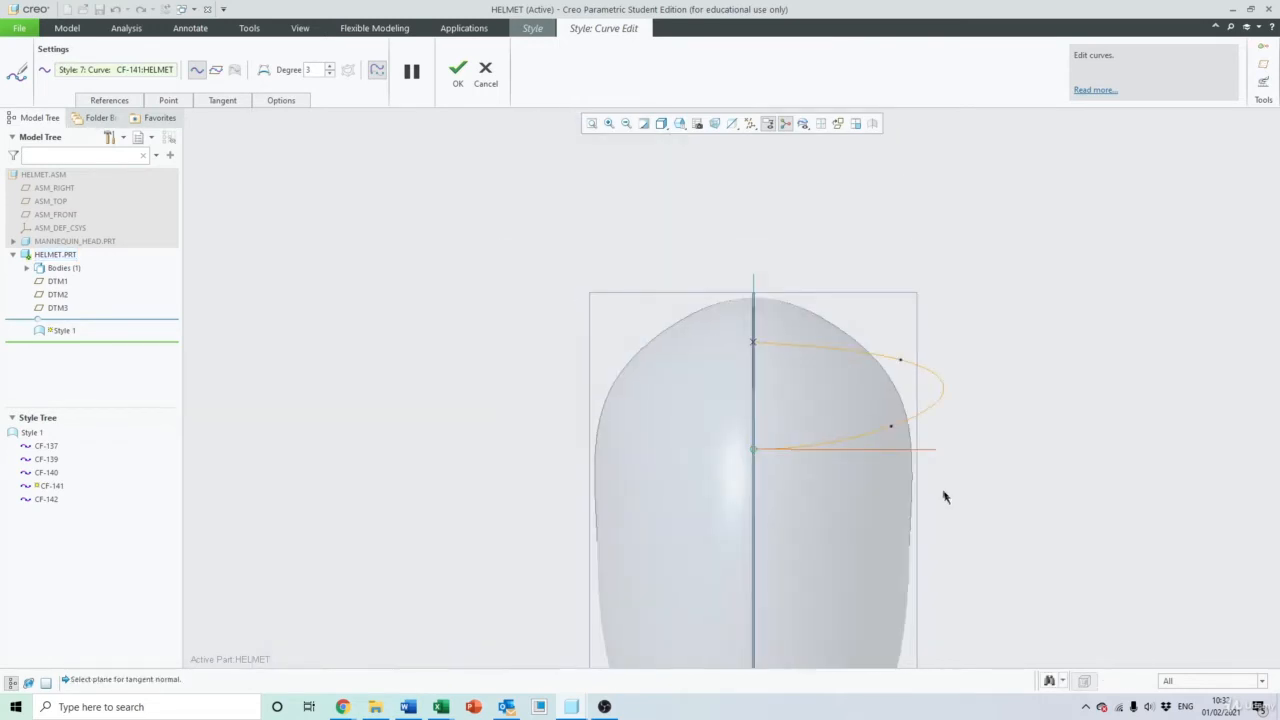
pyautogui.moveTo(944, 370); pyautogui.dragTo(772, 567, button='middle')
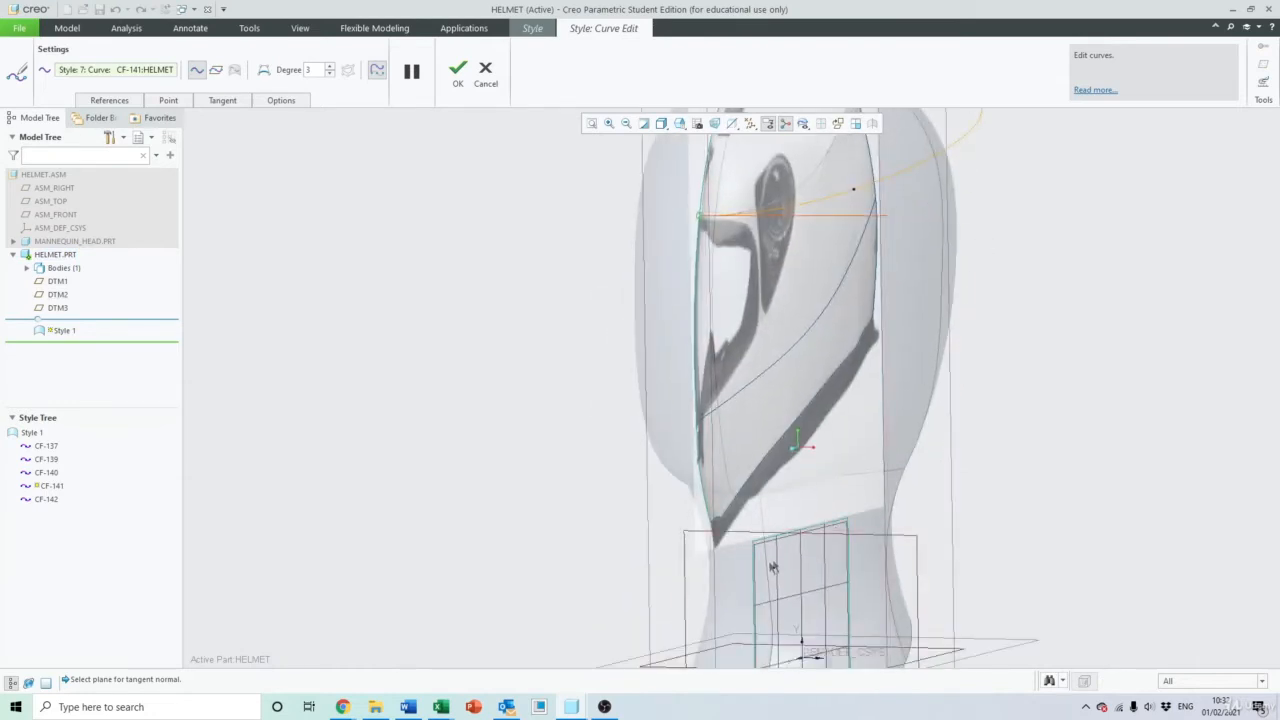
pyautogui.click(756, 553)
pyautogui.scroll(2, 733, 503)
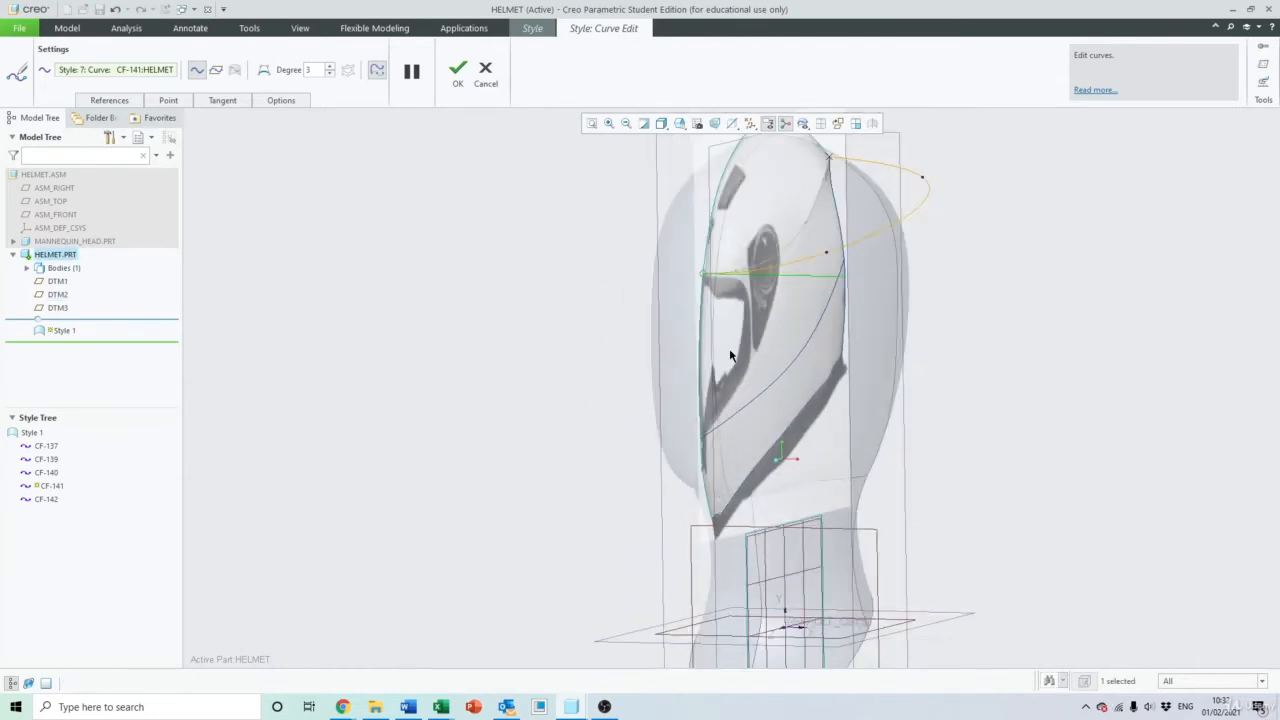
# In the front view, shorten the tangent handle at the curve's front endpoint
pyautogui.moveTo(731, 356); pyautogui.dragTo(777, 349, button='middle')
pyautogui.scroll(-2, 832, 298)
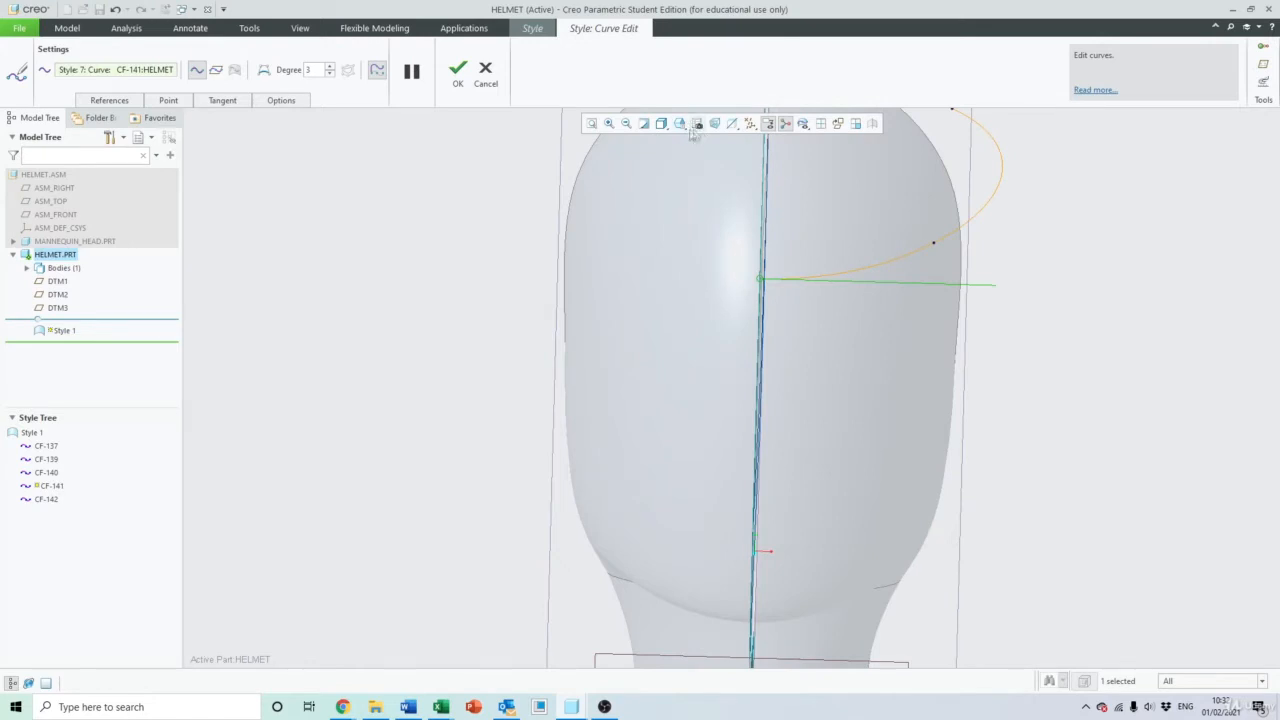
pyautogui.click(696, 124)
pyautogui.click(705, 187)
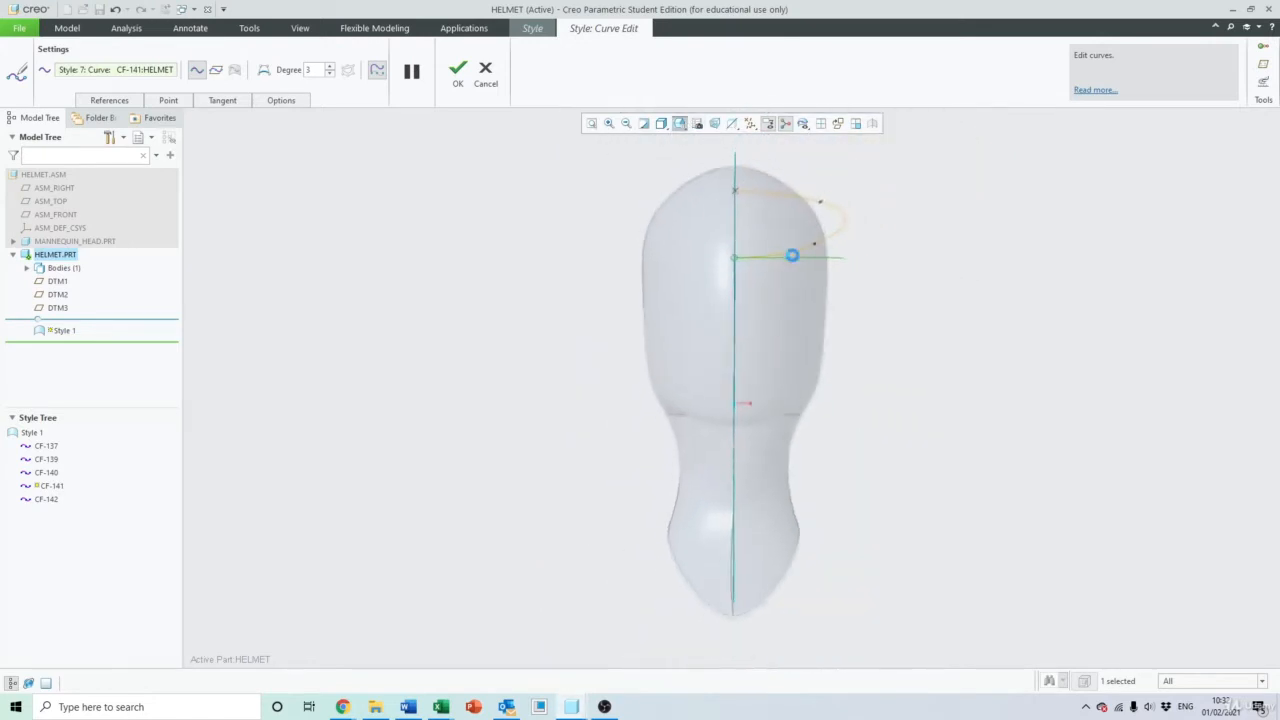
pyautogui.scroll(-2, 784, 266)
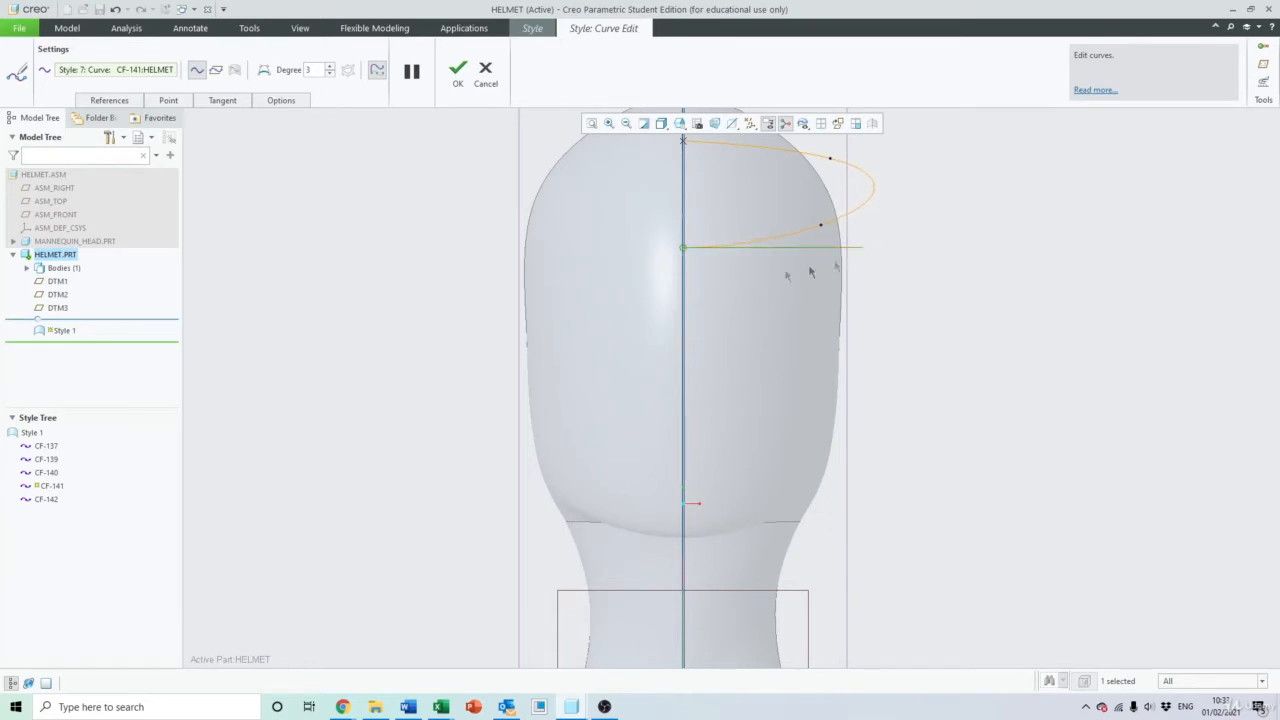
pyautogui.moveTo(855, 250); pyautogui.dragTo(838, 251)
# Constrain the tangent at the curve's rear endpoint Normal to the vertical mid-plane and shorten its handle slightly
pyautogui.scroll(3, 616, 226)
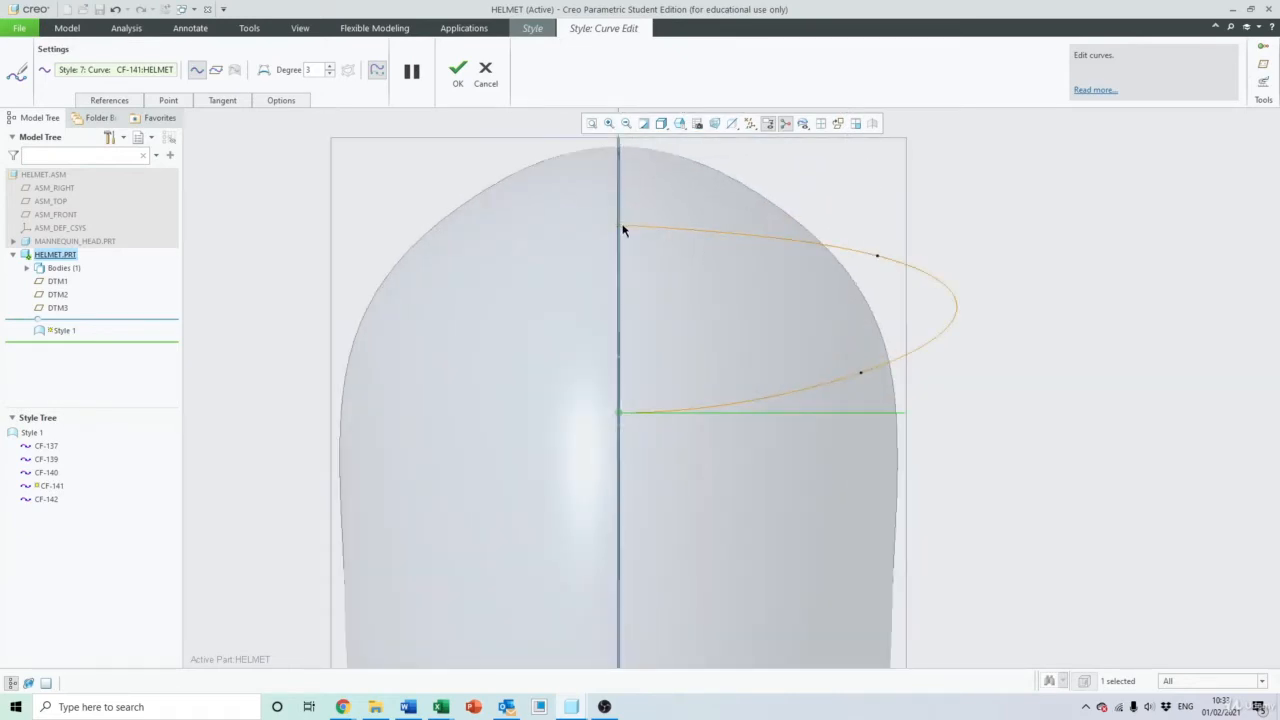
pyautogui.rightClick(885, 243)
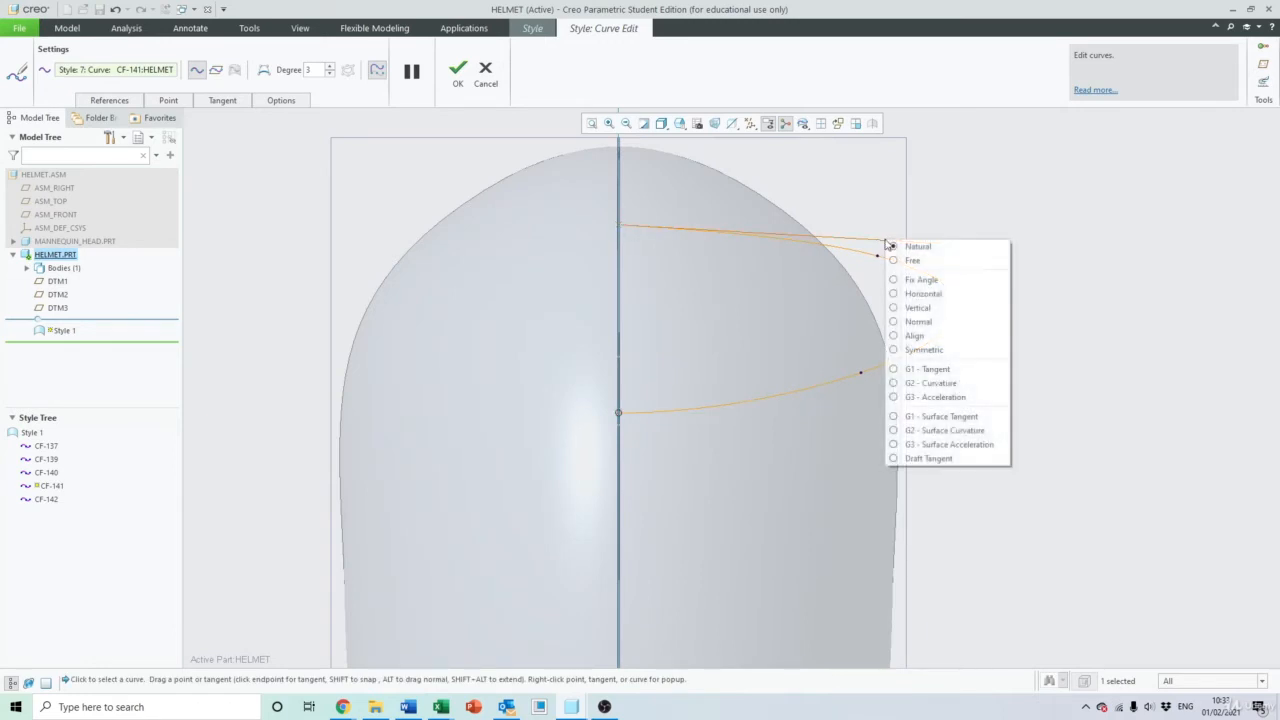
pyautogui.click(937, 324)
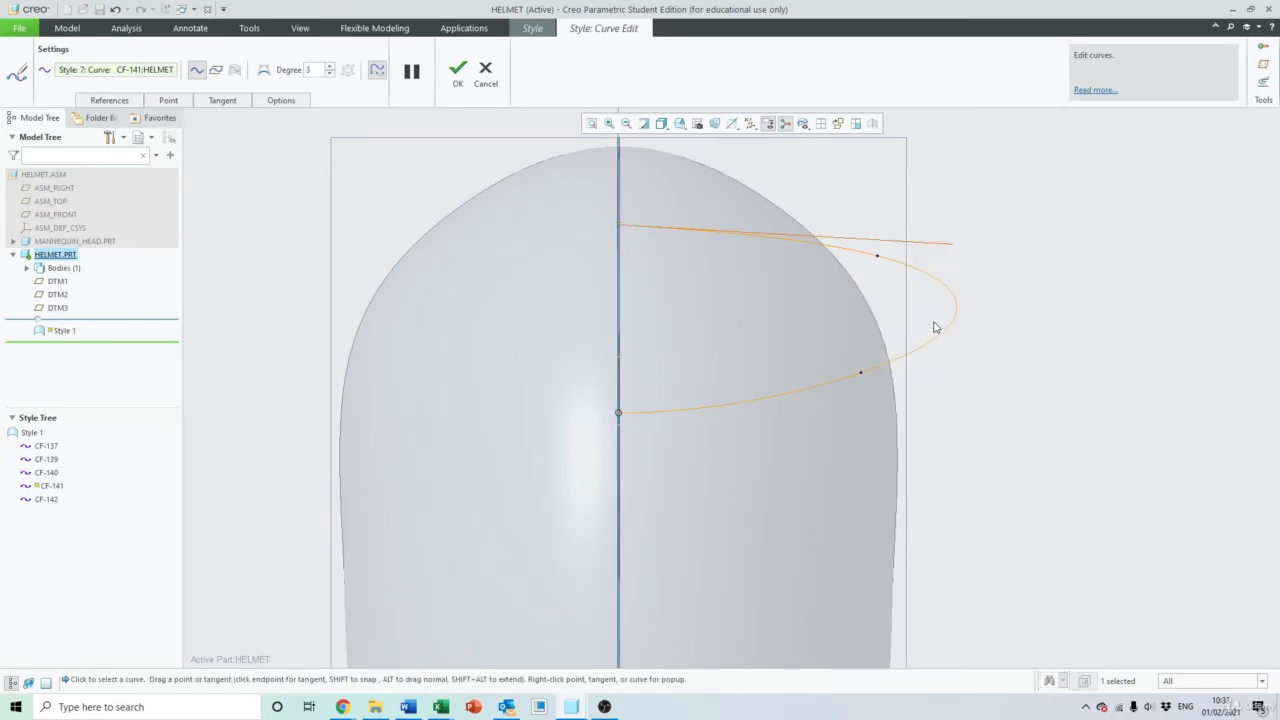
pyautogui.scroll(-1, 811, 307)
pyautogui.click(655, 210)
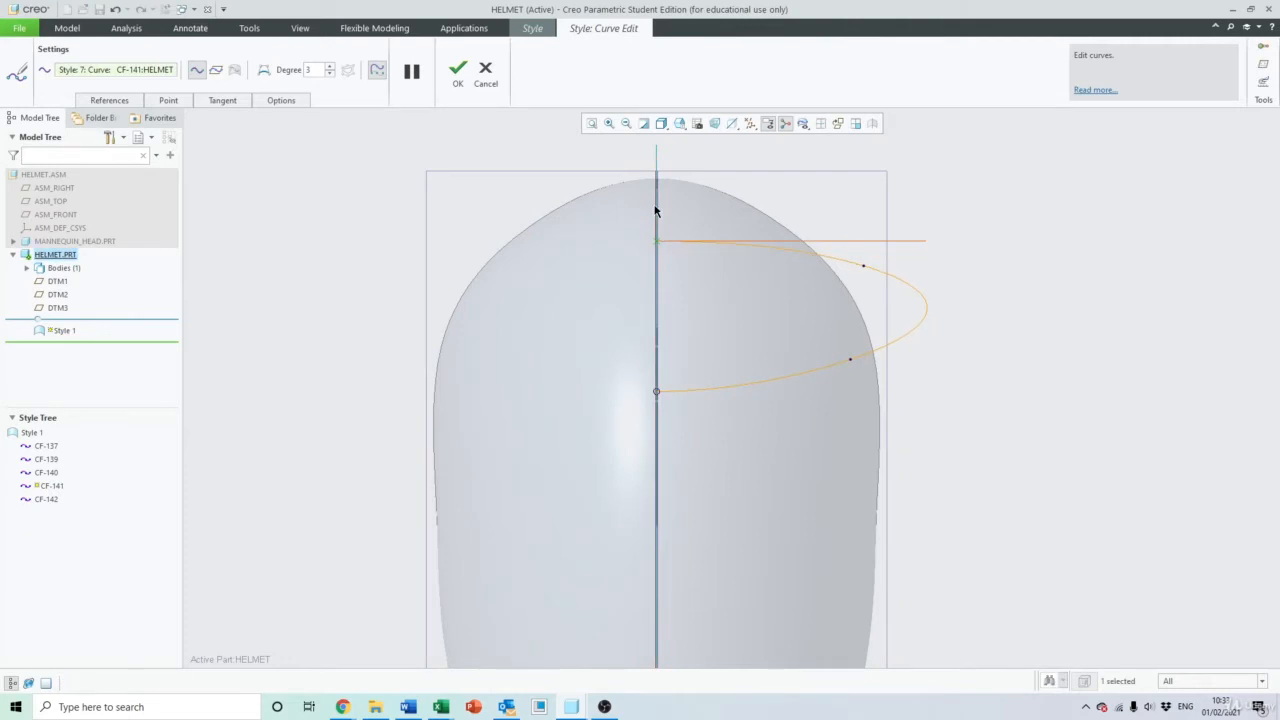
pyautogui.moveTo(903, 250)
pyautogui.mouseDown()
pyautogui.moveTo(857, 243)
pyautogui.moveTo(888, 241)
pyautogui.mouseUp()
# In the top view, move the curve's rear interior point slightly outward and backward to smooth the bulge
pyautogui.click(680, 123)
pyautogui.click(711, 222)
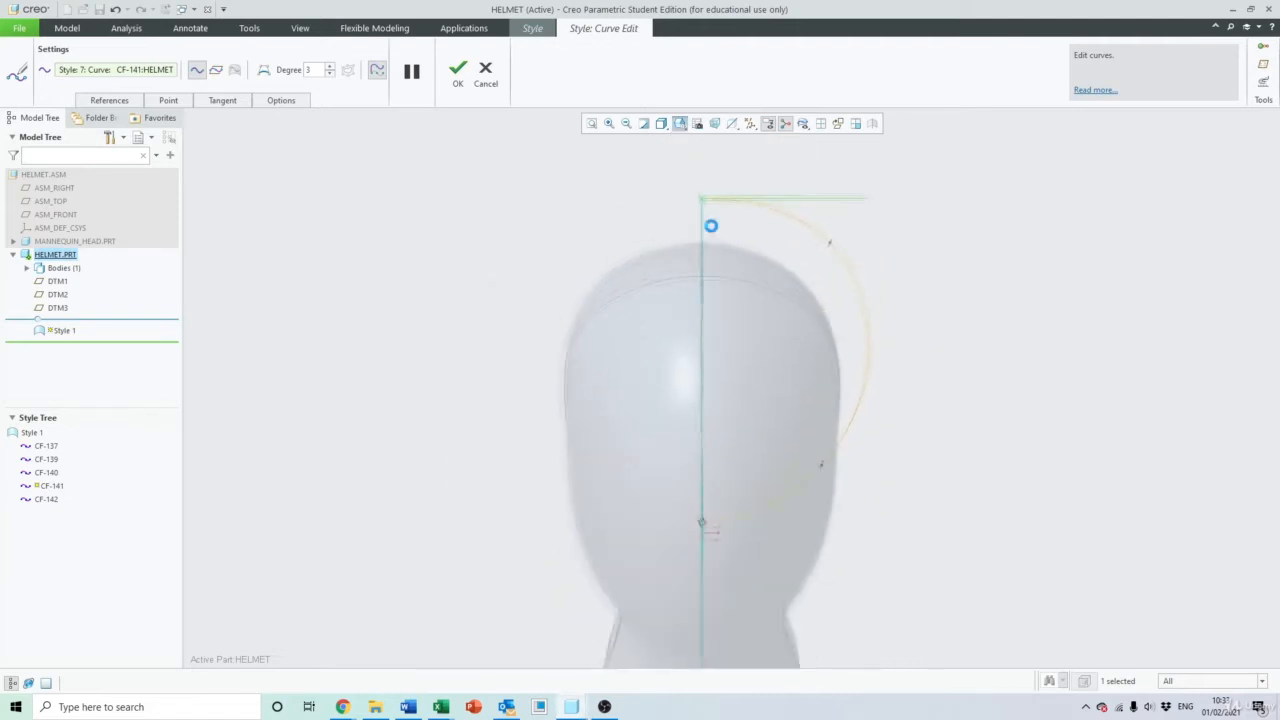
pyautogui.scroll(-3, 800, 334)
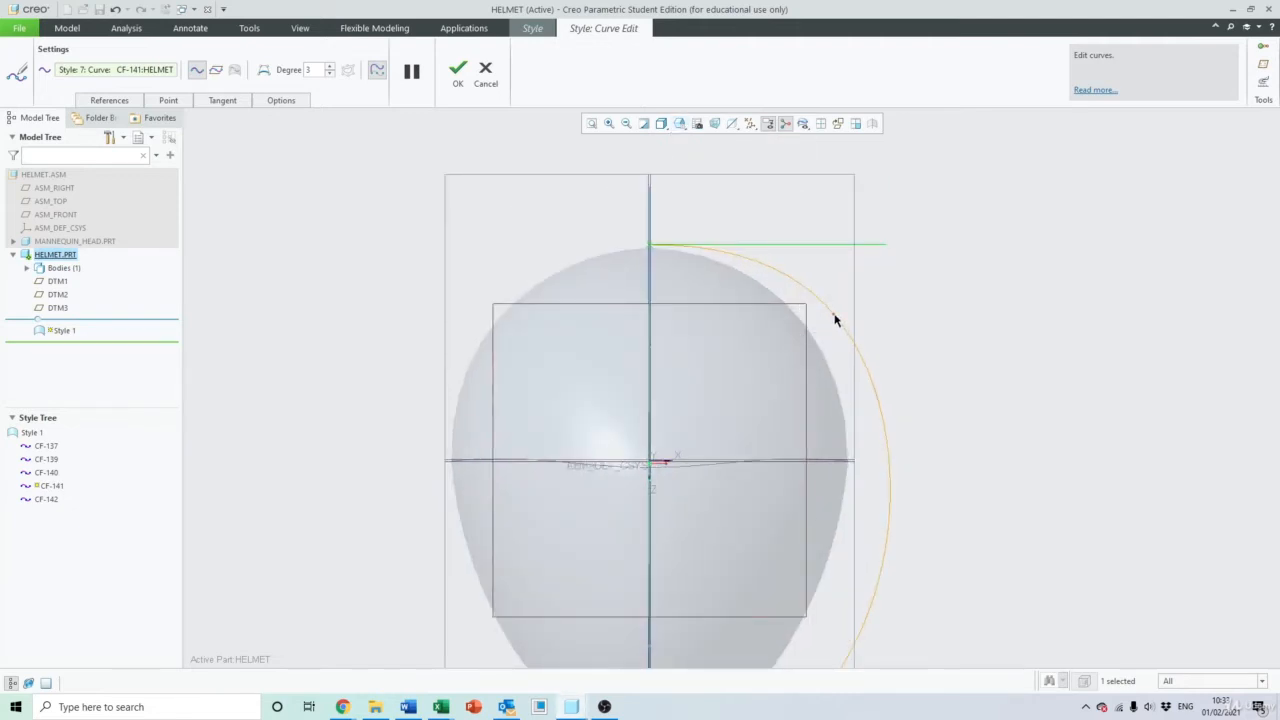
pyautogui.moveTo(834, 314)
pyautogui.mouseDown()
pyautogui.moveTo(815, 314)
pyautogui.moveTo(837, 309)
pyautogui.mouseUp()
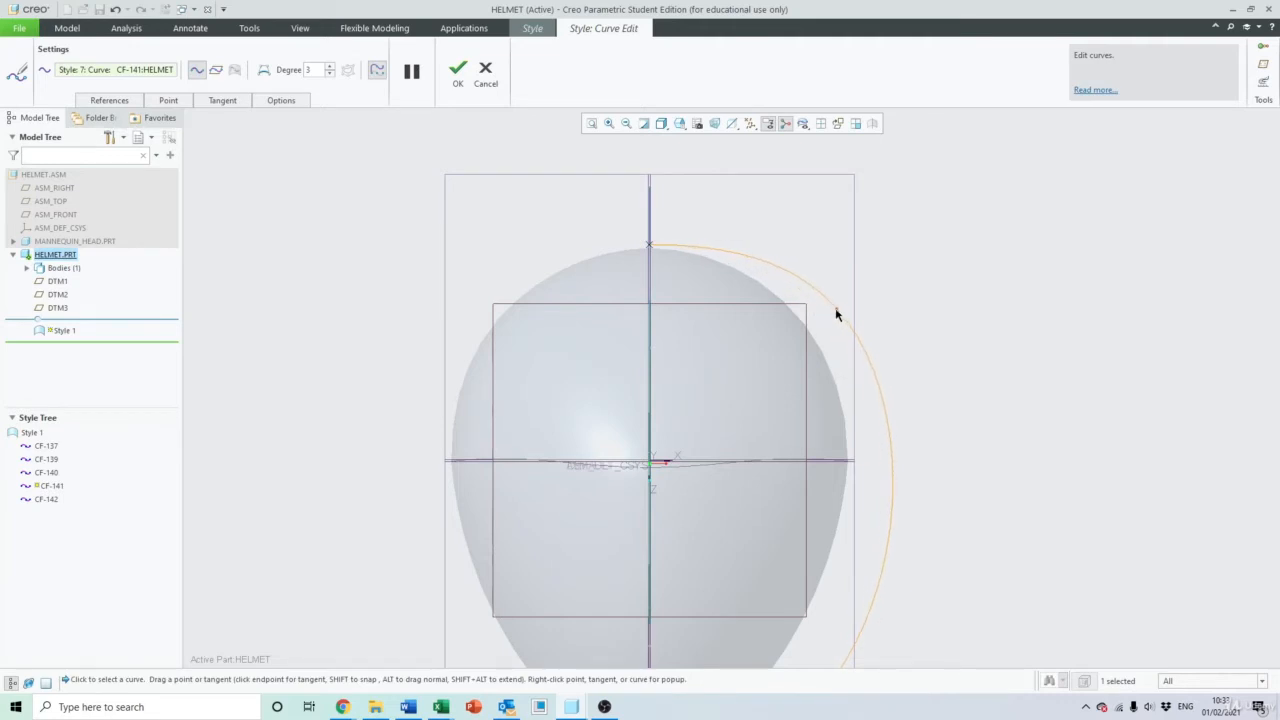
# In the top view, pull the curve's front interior point slightly inward, refine the tangent at the rear endpoint, and accept the curve edit
pyautogui.scroll(3, 823, 323)
pyautogui.scroll(-2, 823, 503)
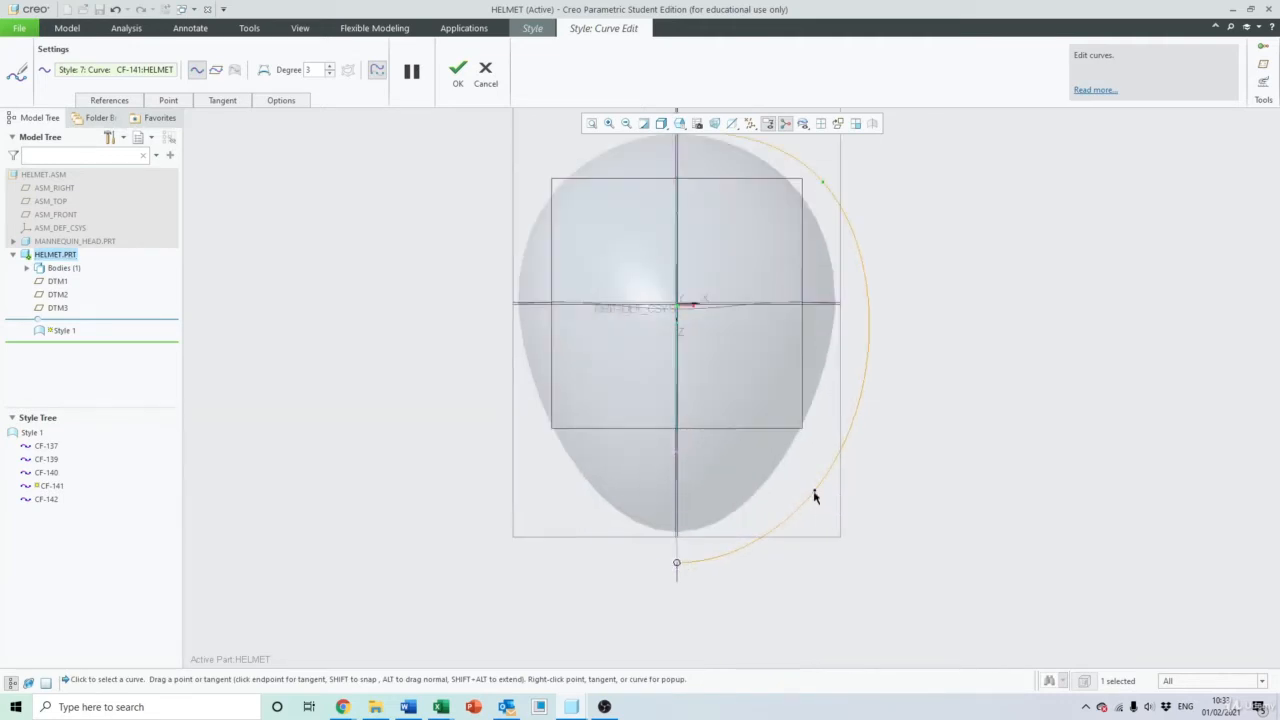
pyautogui.moveTo(814, 492); pyautogui.dragTo(806, 493)
pyautogui.scroll(2, 834, 306)
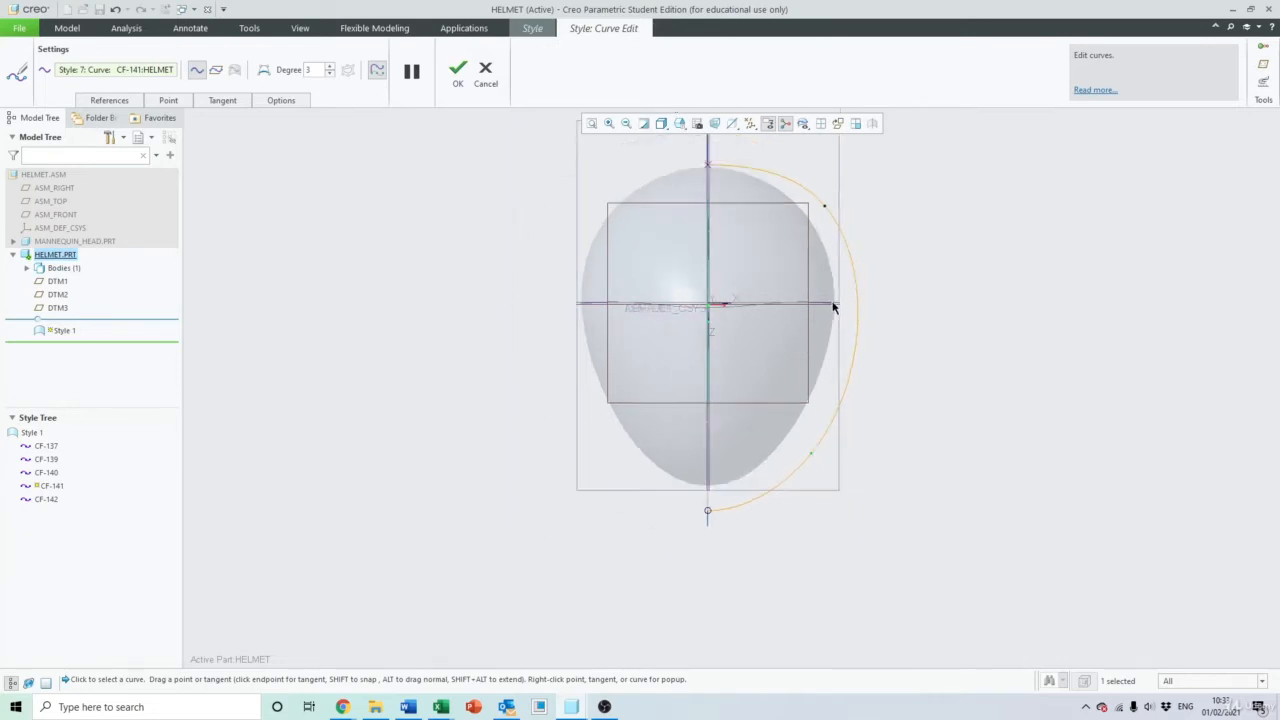
pyautogui.scroll(-3, 811, 286)
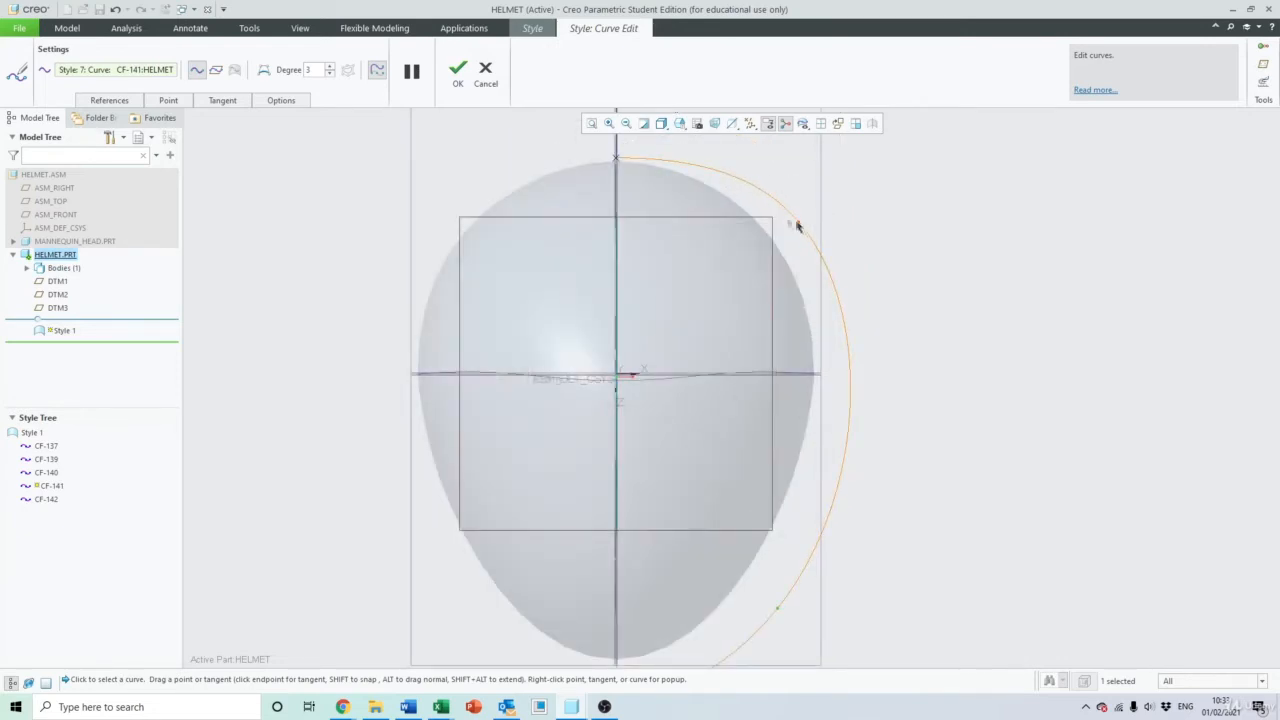
pyautogui.moveTo(616, 157); pyautogui.dragTo(821, 171)
pyautogui.click(457, 70)
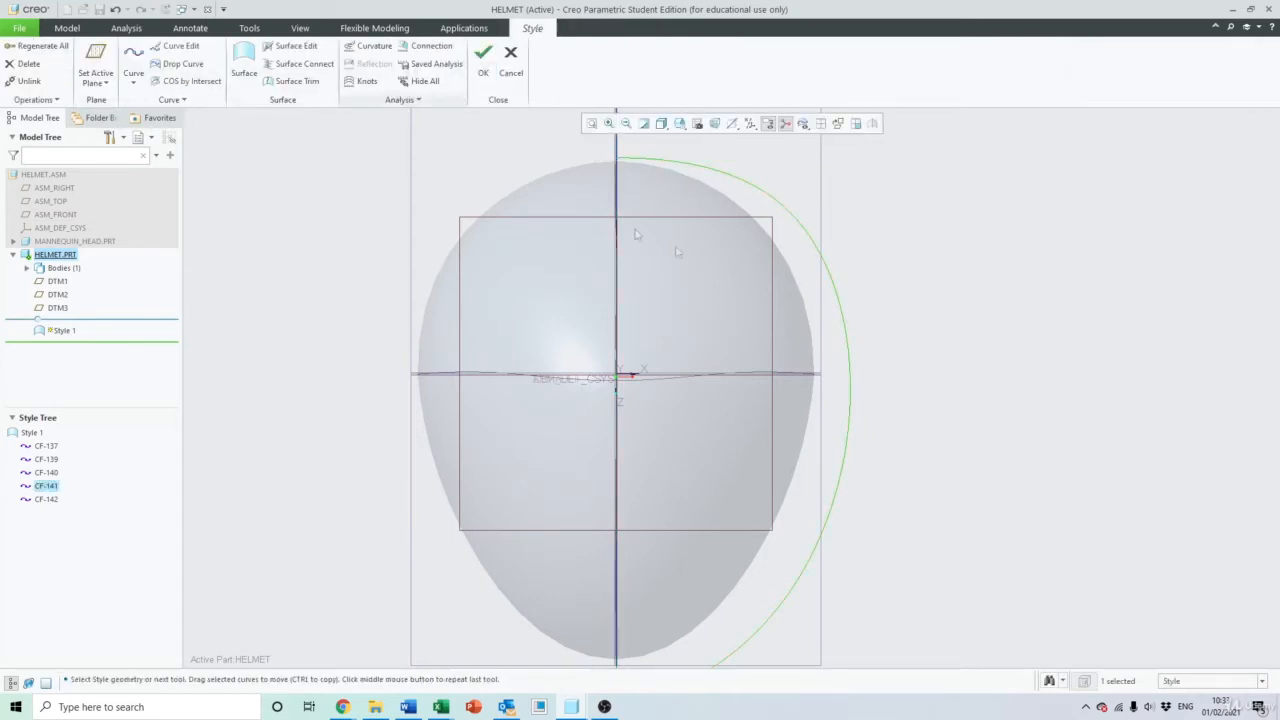
# Edit the side curve running from the helmet's rear to the chin, moving both interior points outward past the upper curve in the top view
pyautogui.scroll(3, 770, 292)
pyautogui.moveTo(775, 297); pyautogui.dragTo(918, 306, button='middle')
pyautogui.click(954, 291)
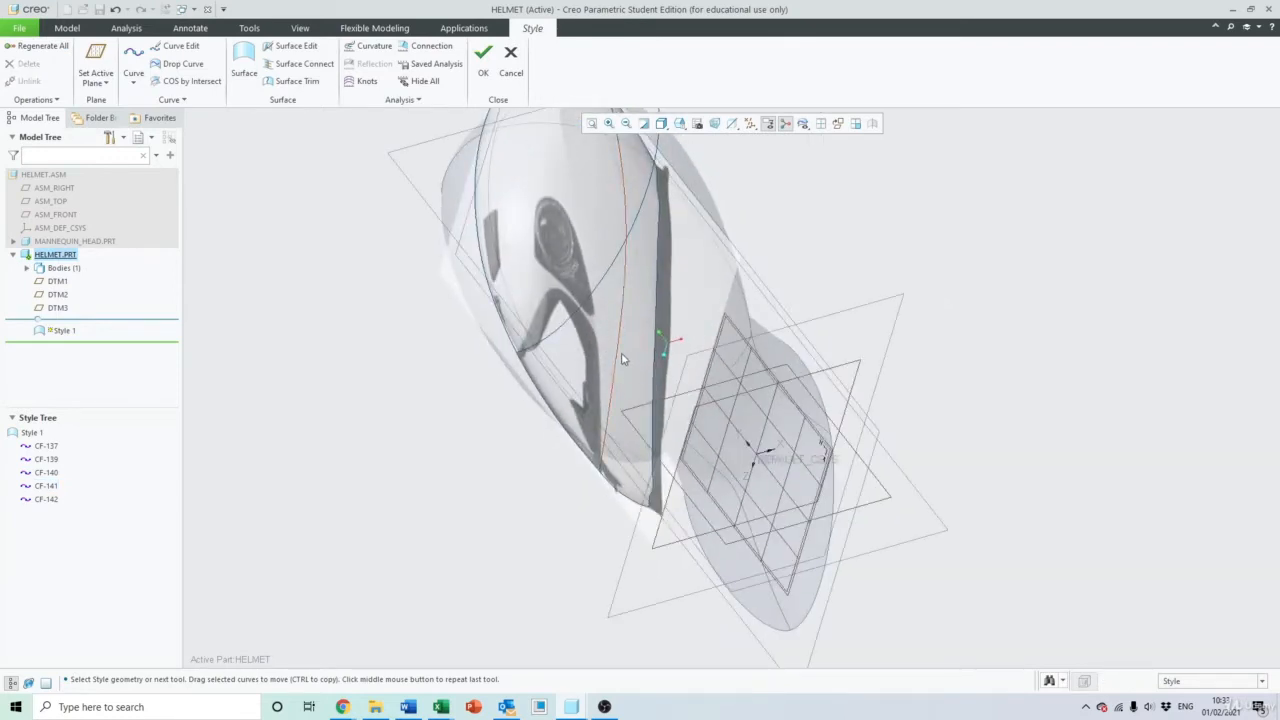
pyautogui.click(622, 358)
pyautogui.click(180, 46)
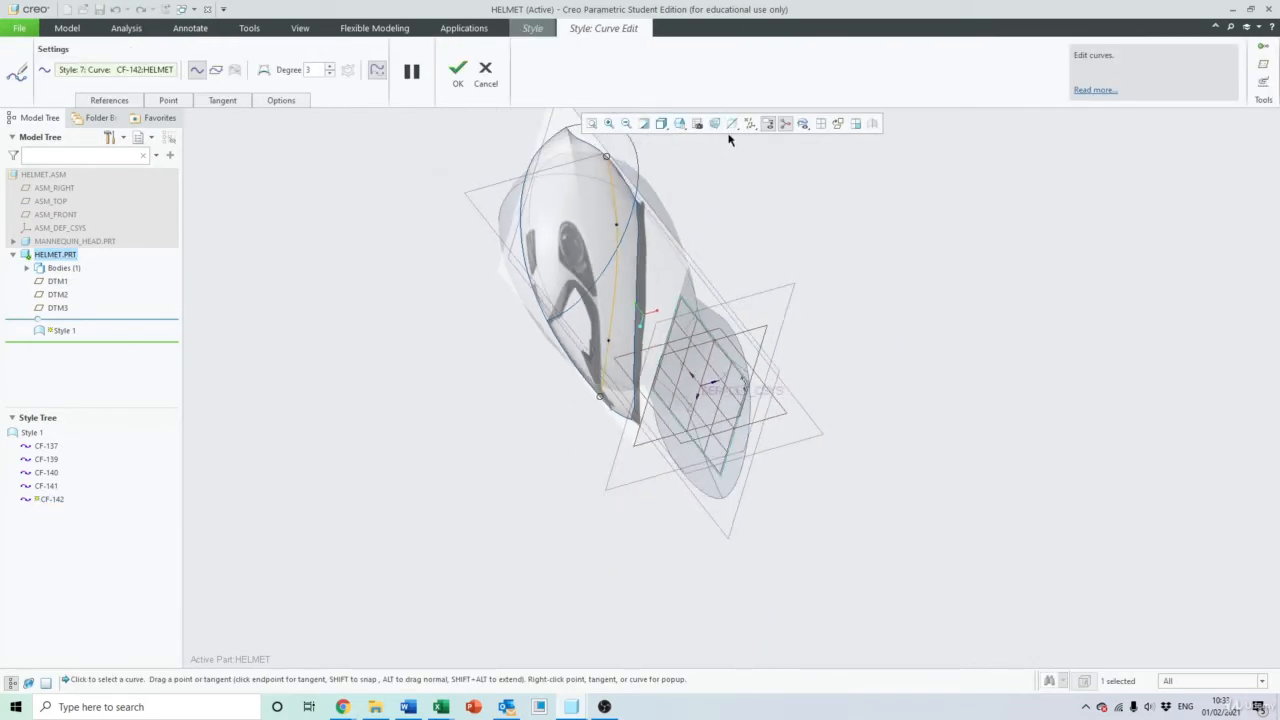
pyautogui.click(680, 124)
pyautogui.click(696, 222)
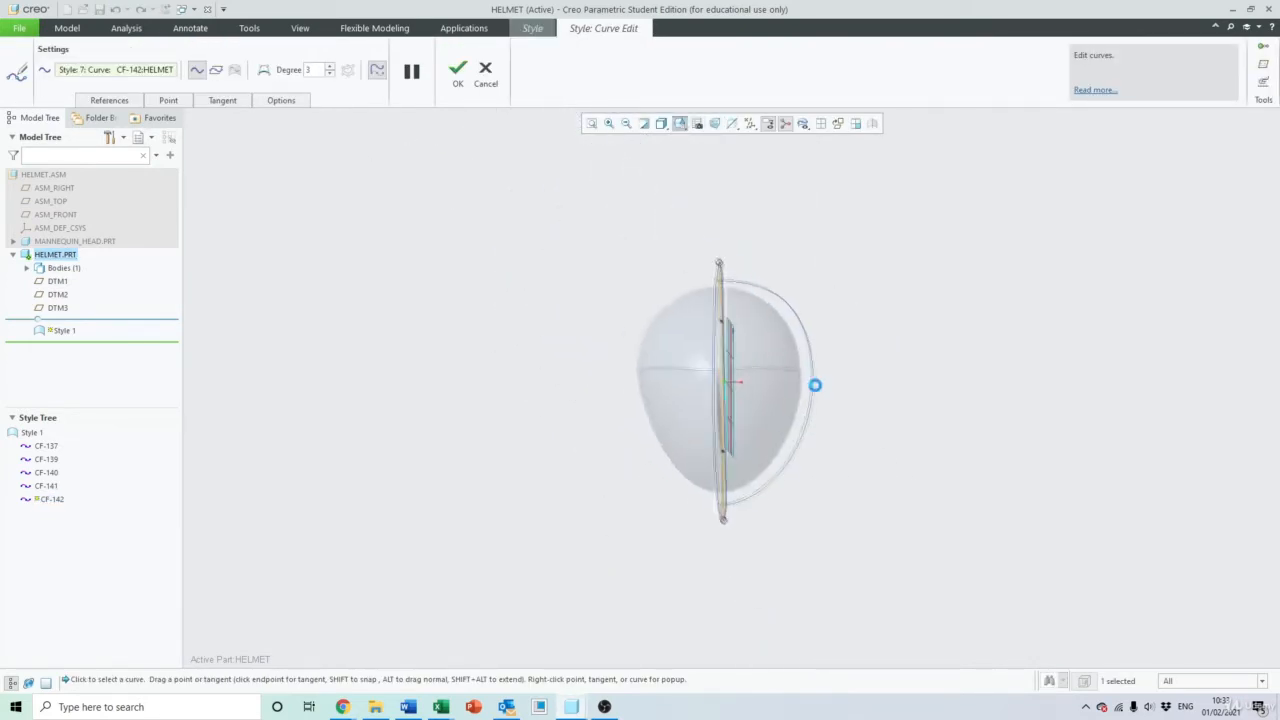
pyautogui.scroll(1, 760, 366)
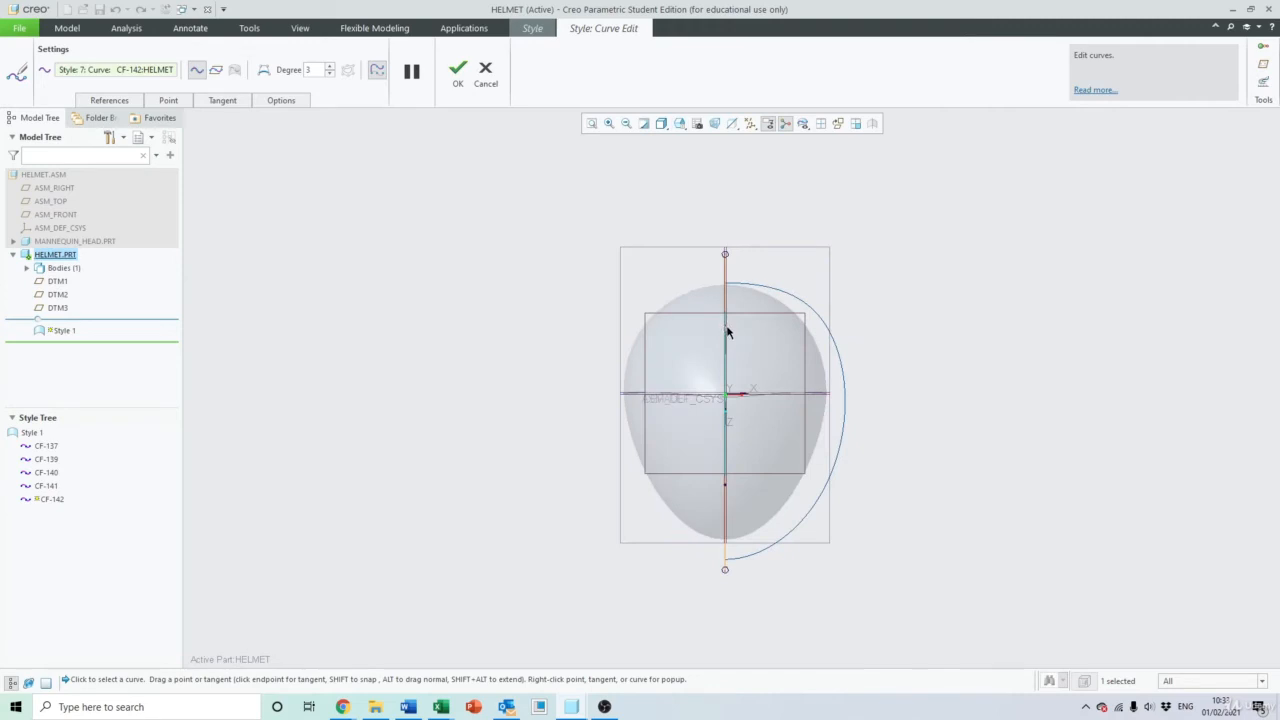
pyautogui.moveTo(728, 332); pyautogui.dragTo(852, 332)
pyautogui.moveTo(727, 490); pyautogui.dragTo(820, 530)
pyautogui.moveTo(848, 330); pyautogui.dragTo(838, 318)
# In the front view, raise the curve's rear interior point and lift the front interior point slightly to round the curve
pyautogui.click(680, 123)
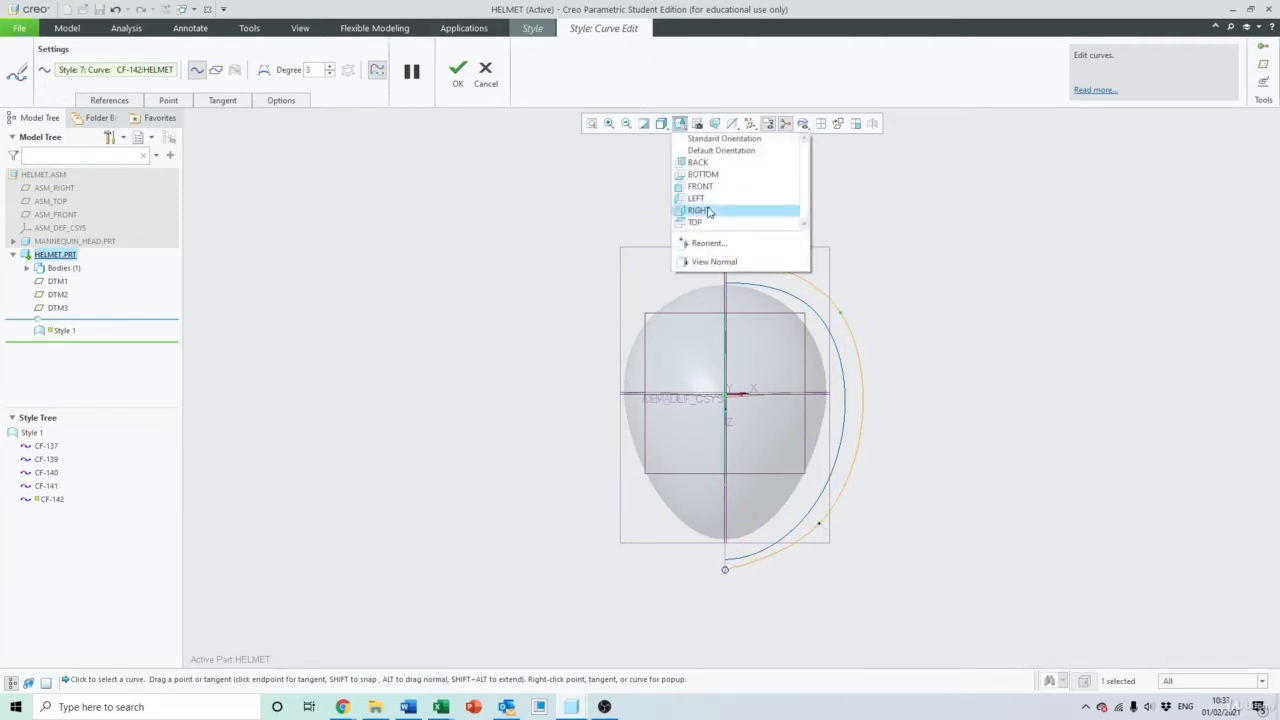
pyautogui.click(713, 187)
pyautogui.scroll(3, 827, 323)
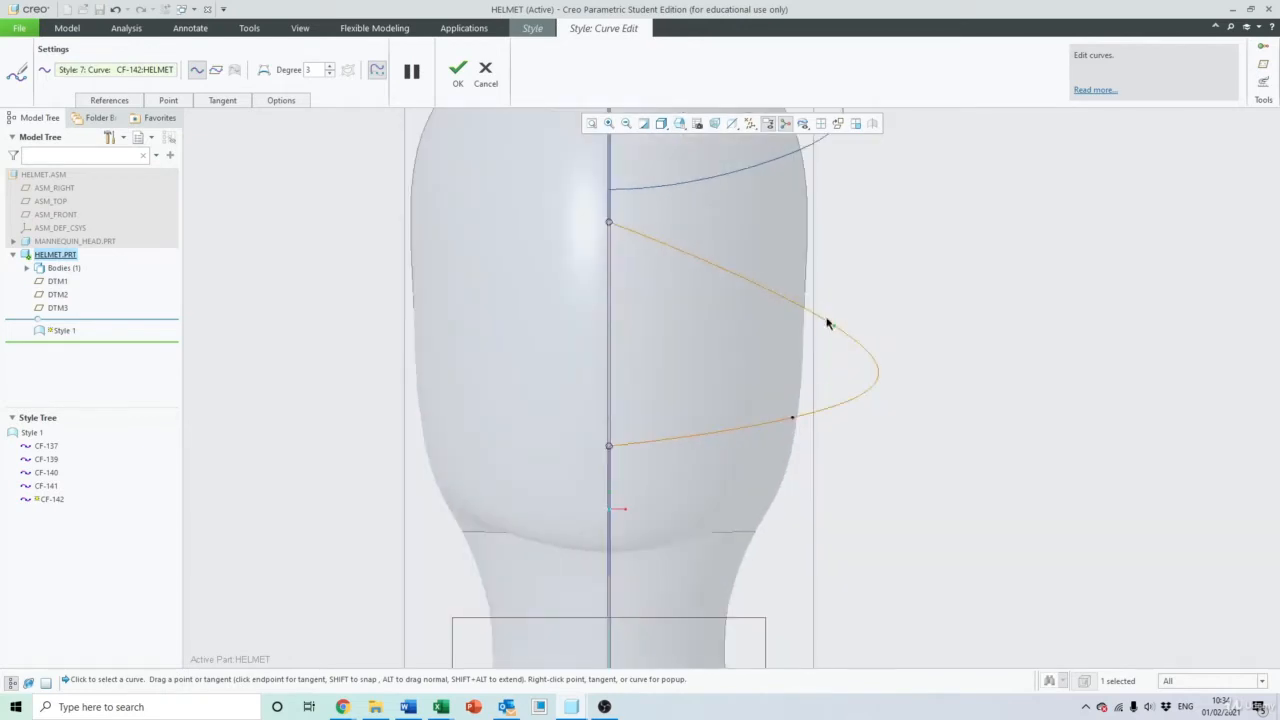
pyautogui.moveTo(836, 330); pyautogui.dragTo(829, 268)
pyautogui.moveTo(792, 421); pyautogui.dragTo(793, 408)
# Constrain the tangent at the curve's rear endpoint Normal to the helmet's vertical mid-plane
pyautogui.click(609, 222)
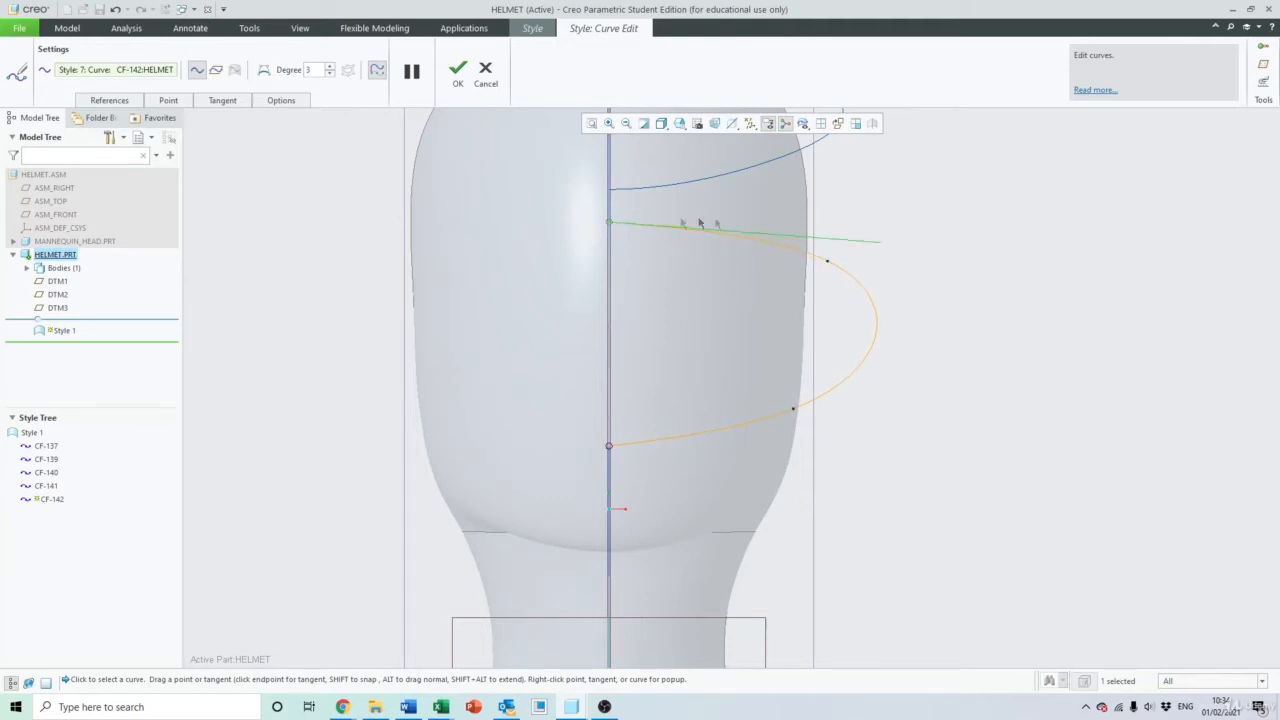
pyautogui.rightClick(853, 247)
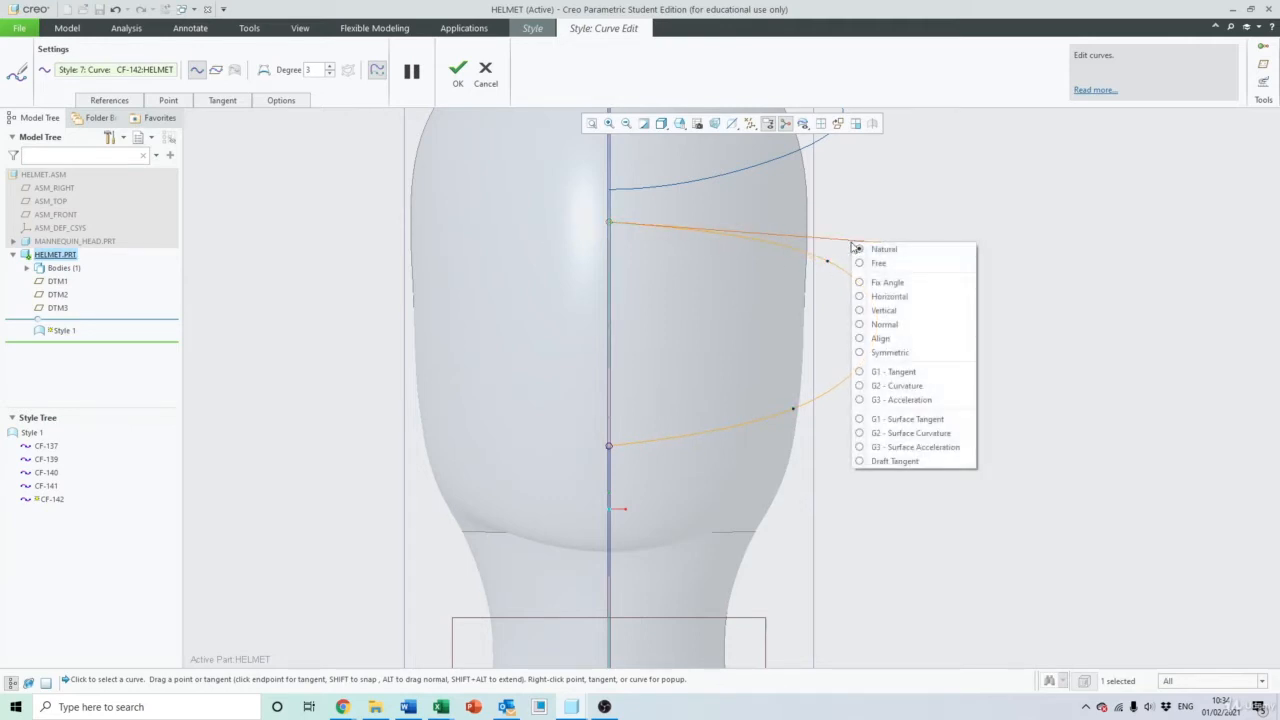
pyautogui.click(895, 325)
pyautogui.click(608, 296)
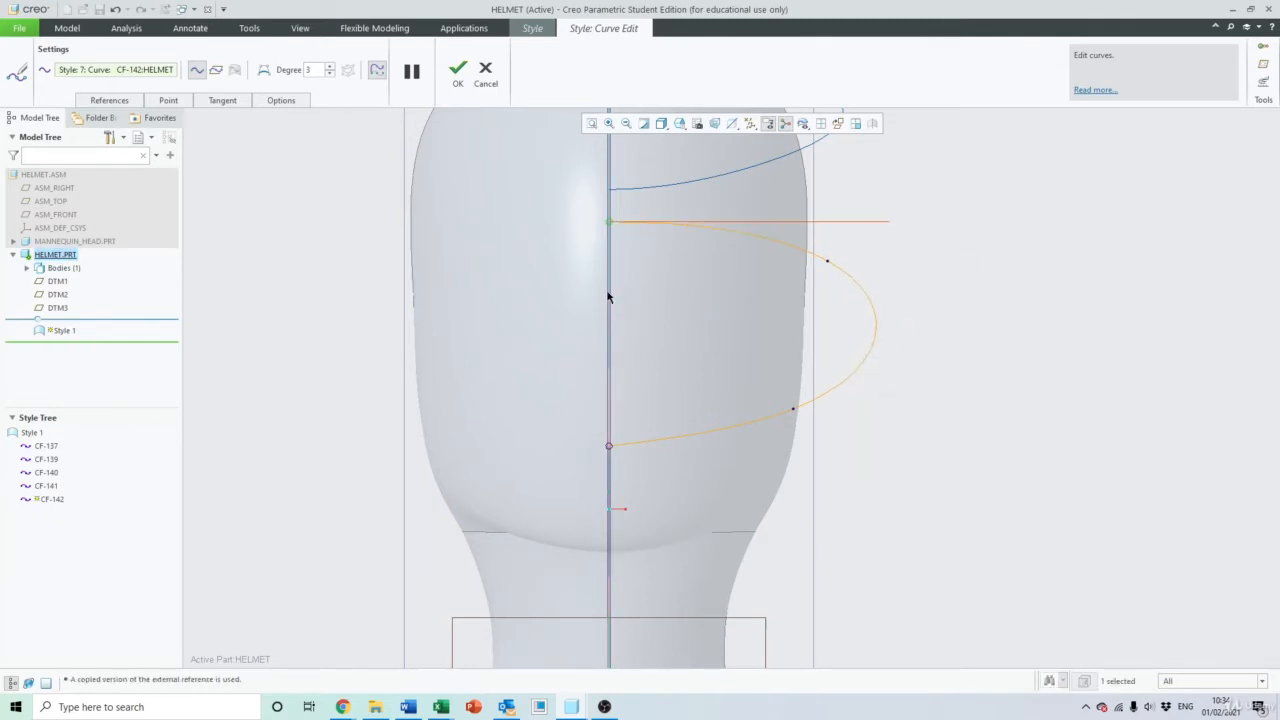
# Constrain the tangent at the curve's front endpoint Normal to the vertical mid-plane and accept the curve edit
pyautogui.rightClick(848, 420)
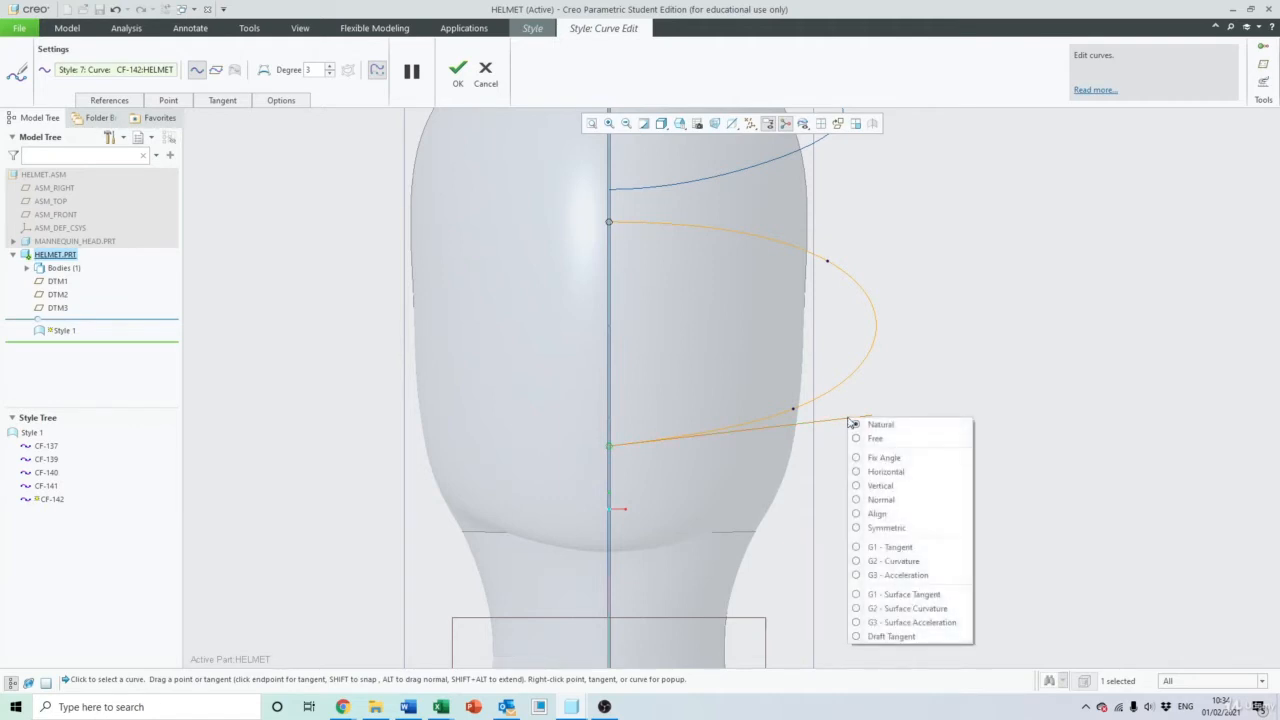
pyautogui.click(890, 498)
pyautogui.click(607, 385)
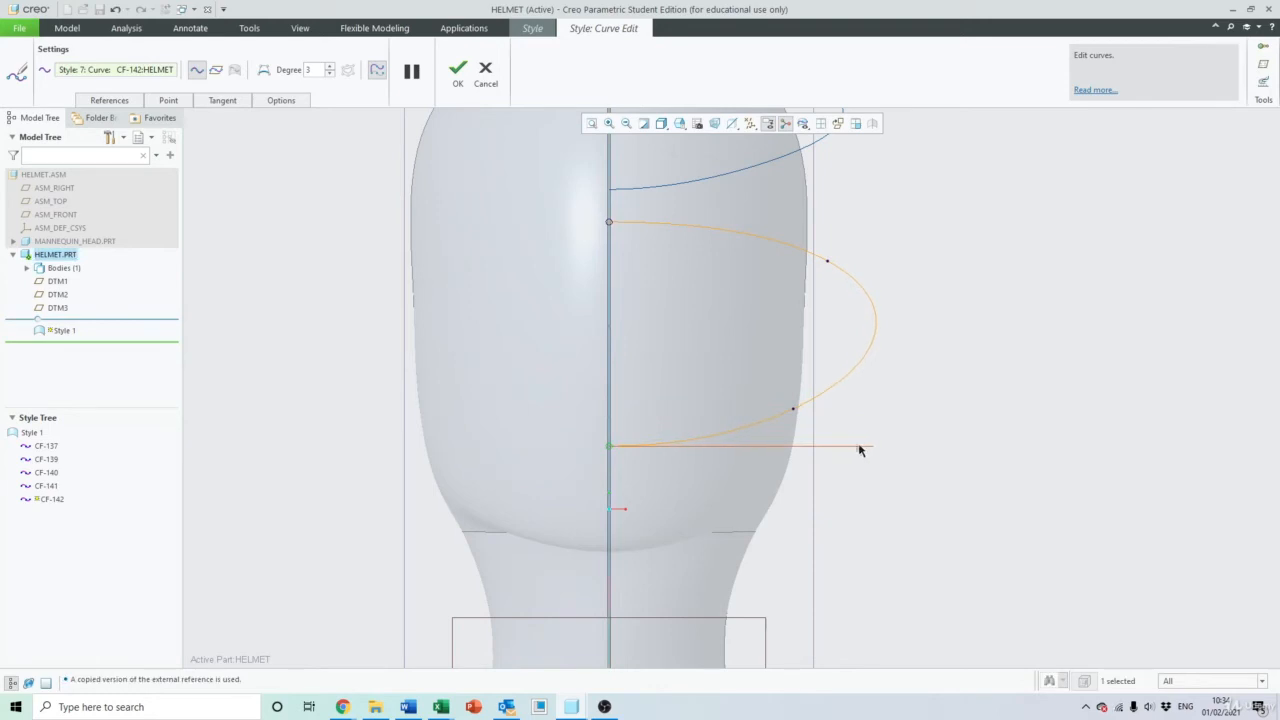
pyautogui.scroll(-2, 885, 340)
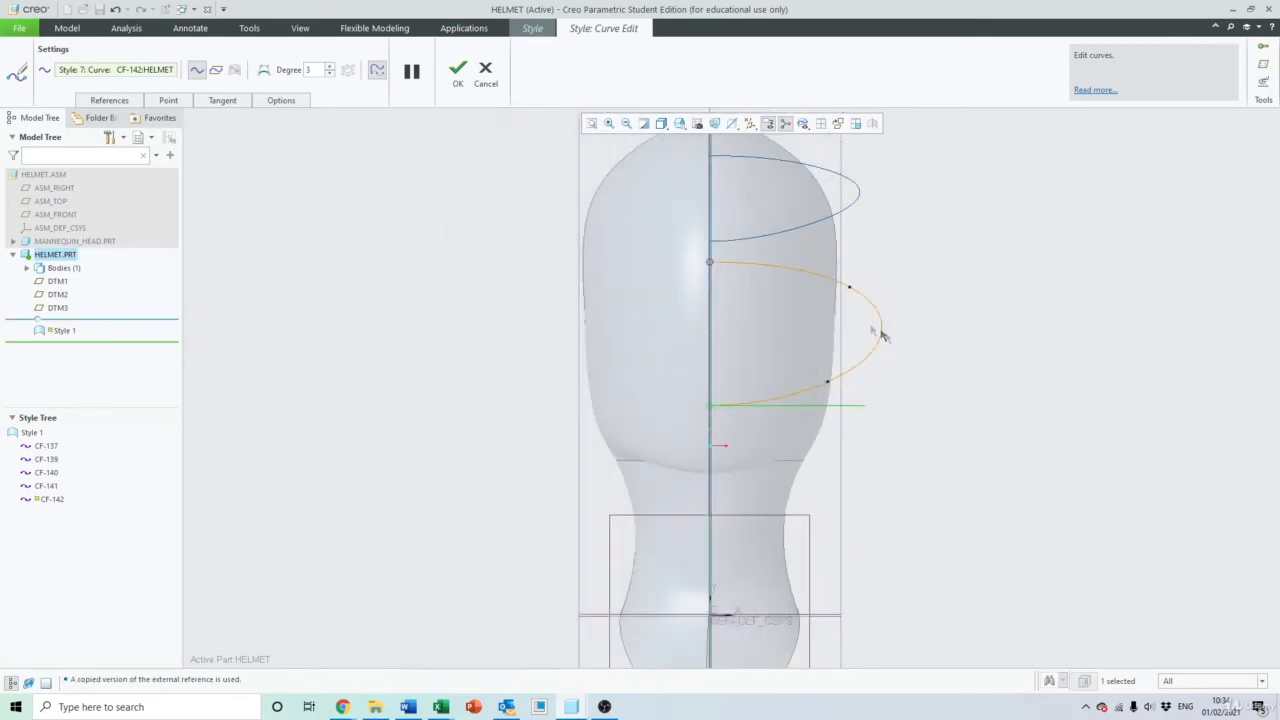
pyautogui.click(457, 70)
# Complete the Style 1 feature and reopen its definition for editing
pyautogui.scroll(-2, 953, 281)
pyautogui.moveTo(953, 281)
pyautogui.mouseDown(button='middle')
pyautogui.moveTo(963, 277)
pyautogui.moveTo(820, 290)
pyautogui.moveTo(779, 278)
pyautogui.moveTo(971, 277)
pyautogui.moveTo(860, 280)
pyautogui.moveTo(878, 357)
pyautogui.moveTo(1057, 343)
pyautogui.moveTo(957, 363)
pyautogui.moveTo(1023, 354)
pyautogui.mouseUp(button='middle')
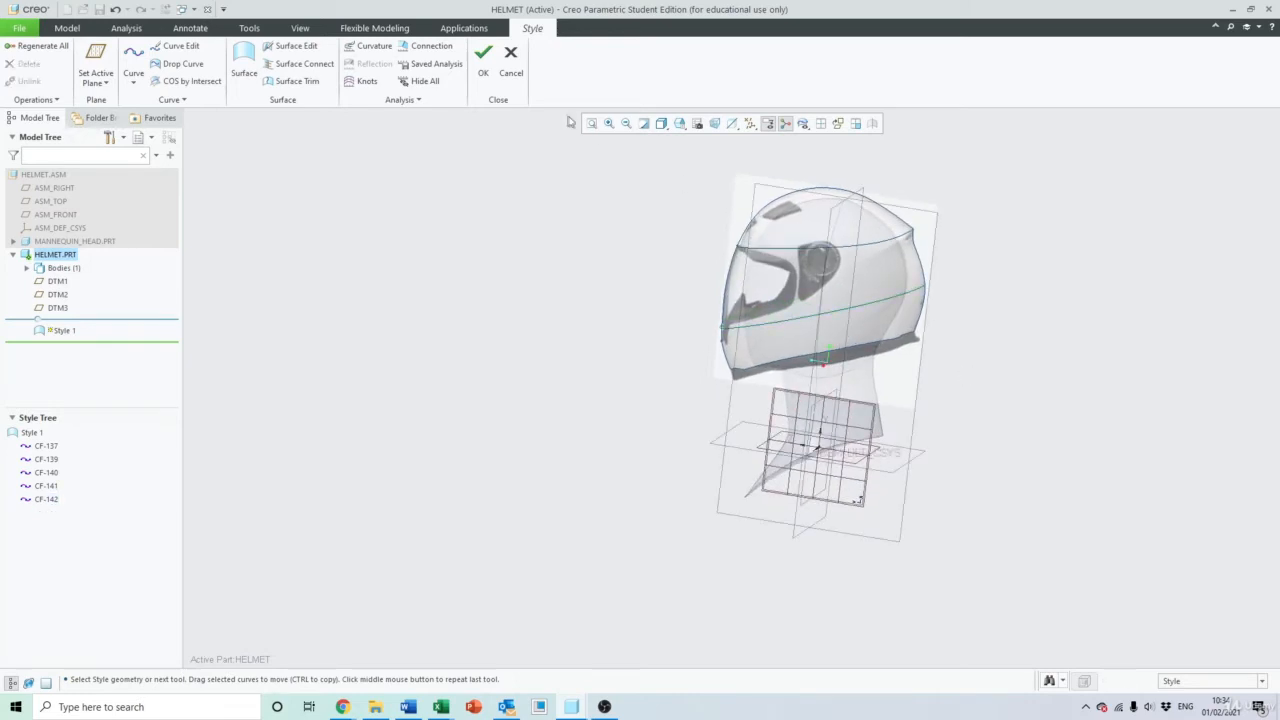
pyautogui.click(484, 60)
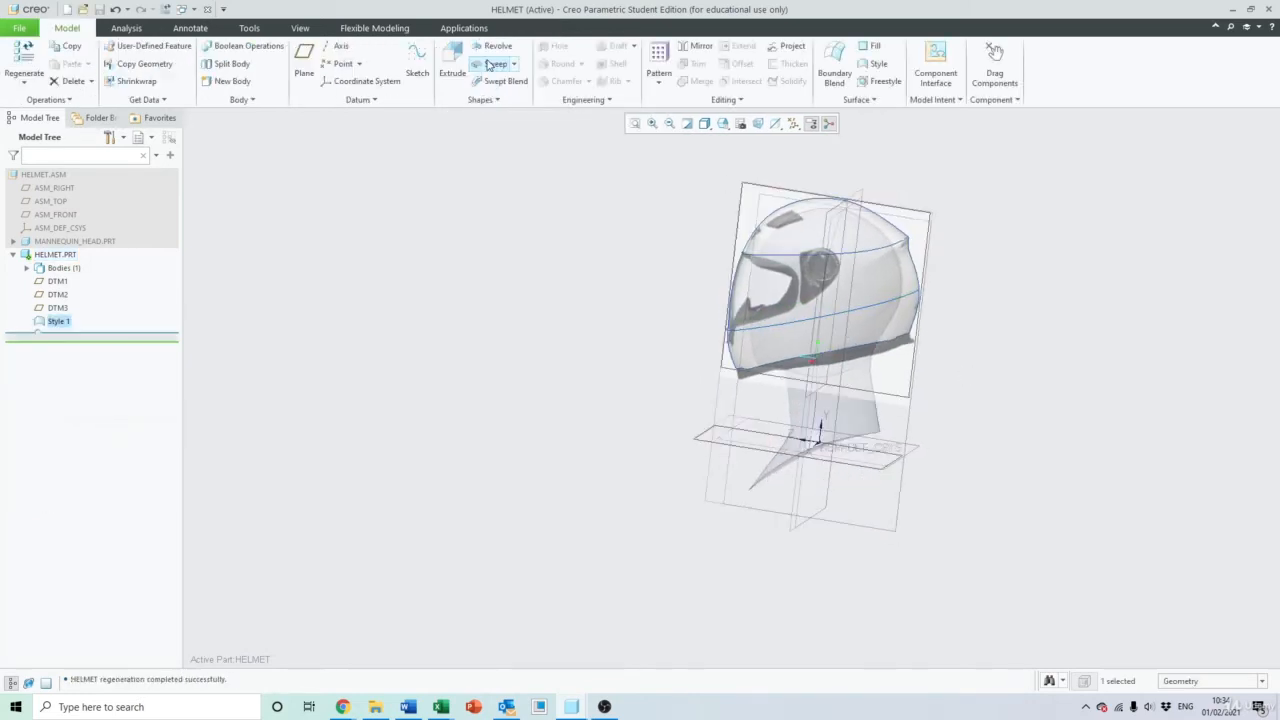
pyautogui.scroll(3, 351, 393)
pyautogui.scroll(-4, 351, 393)
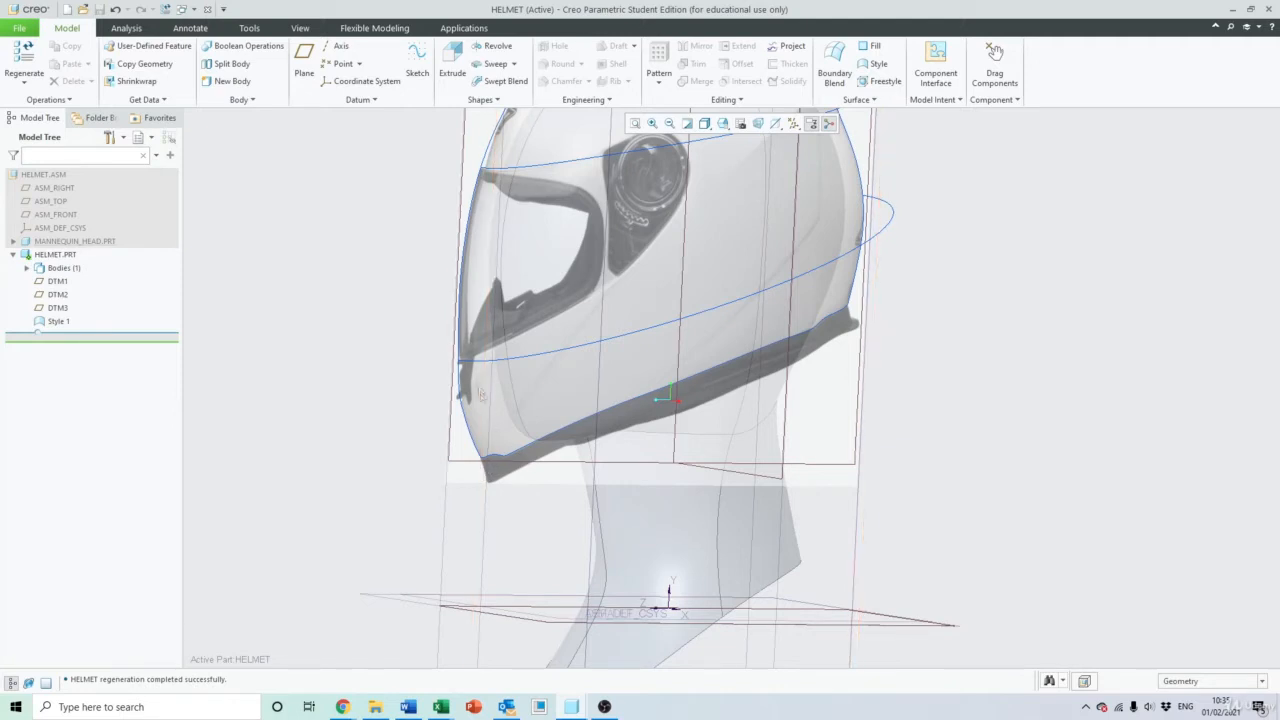
pyautogui.click(60, 321)
pyautogui.click(81, 241)
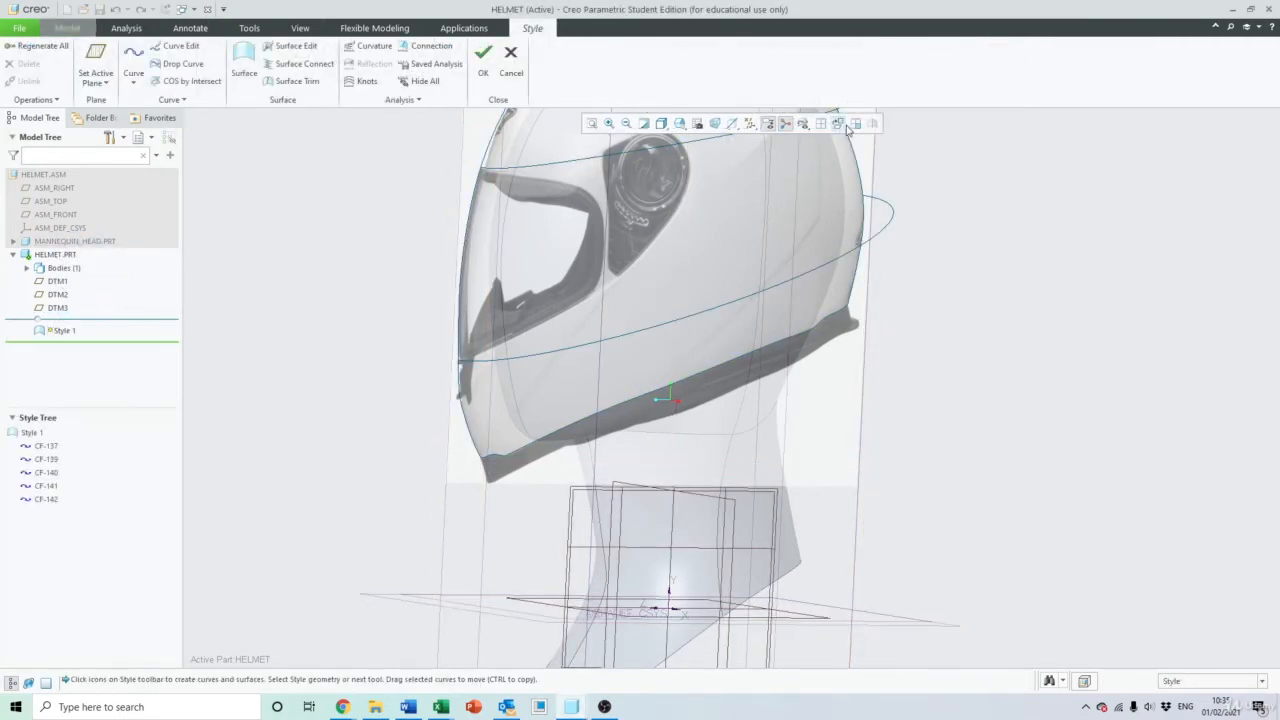
# In the right view, create a free curve snapped from the rear corner to the front corner of the helmet's lower edge
pyautogui.click(133, 53)
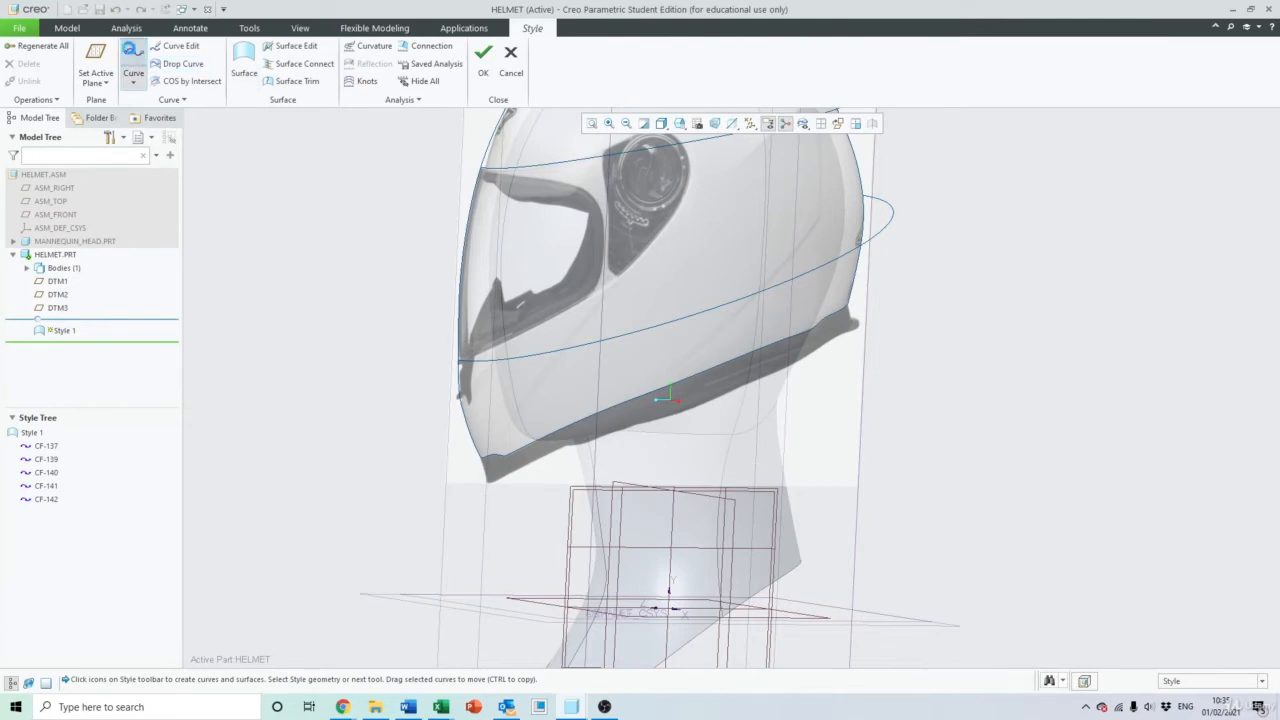
pyautogui.click(684, 124)
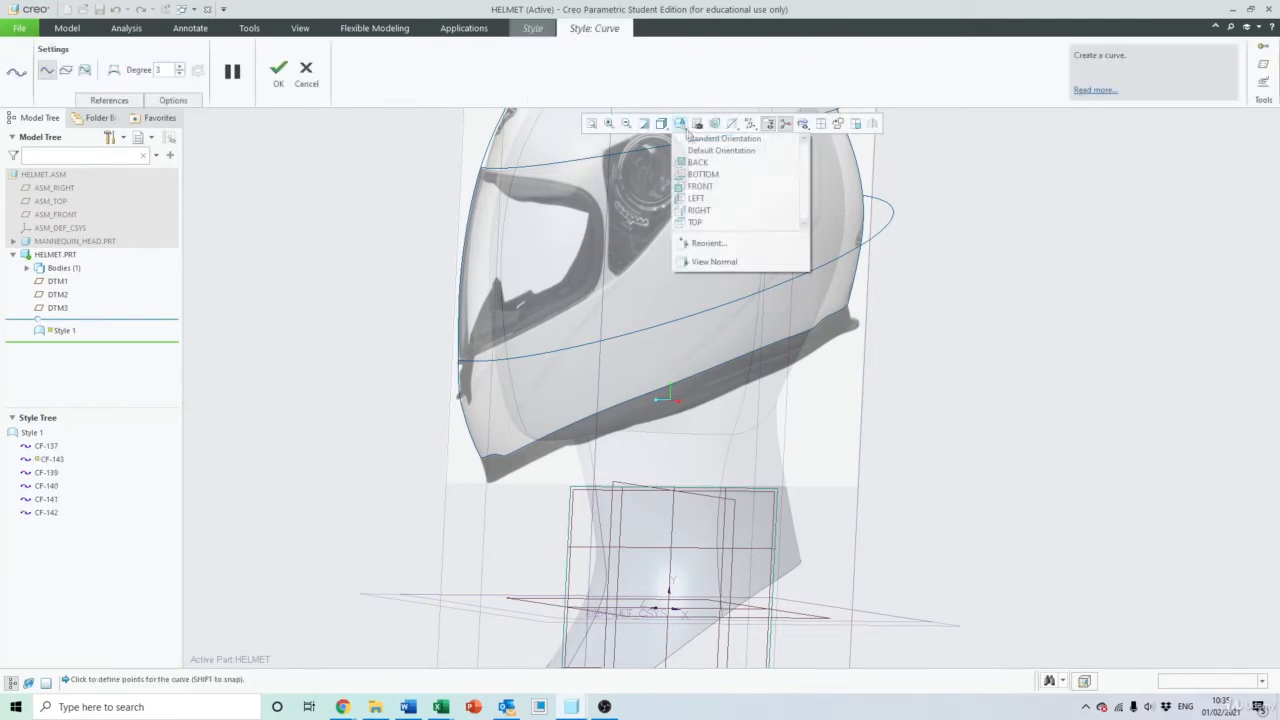
pyautogui.click(712, 207)
pyautogui.scroll(8, 805, 335)
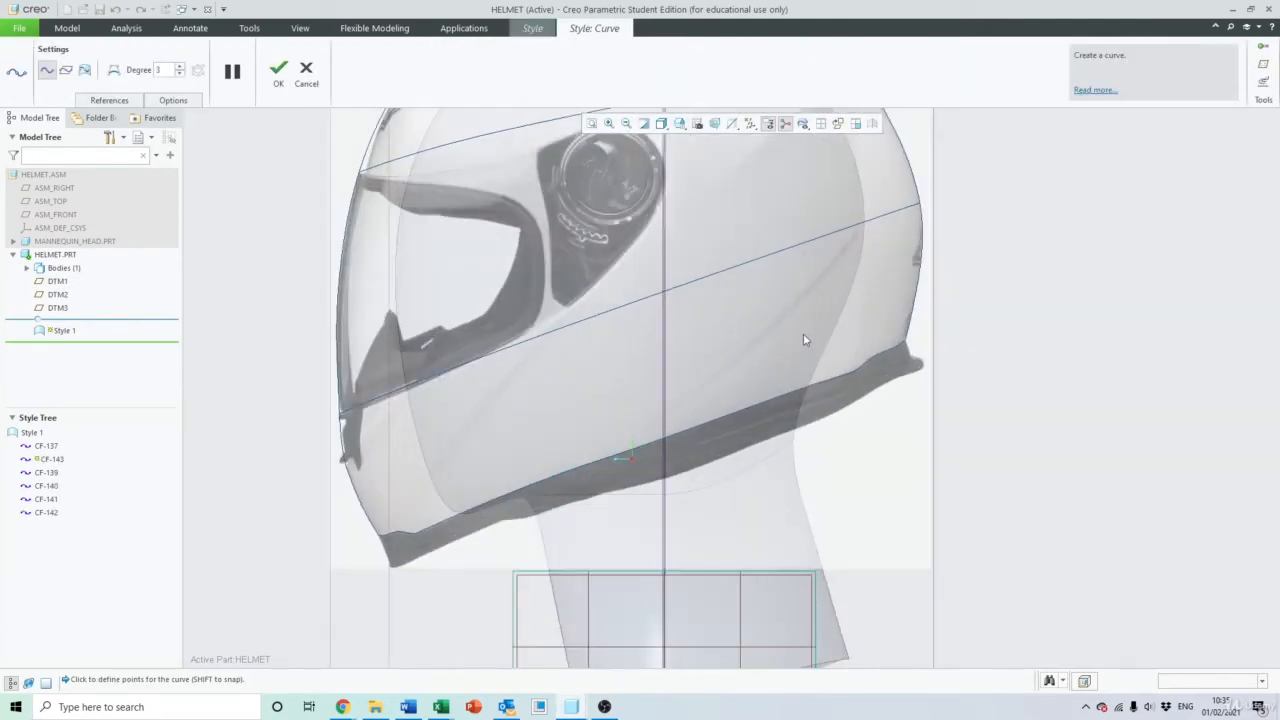
pyautogui.scroll(3, 931, 348)
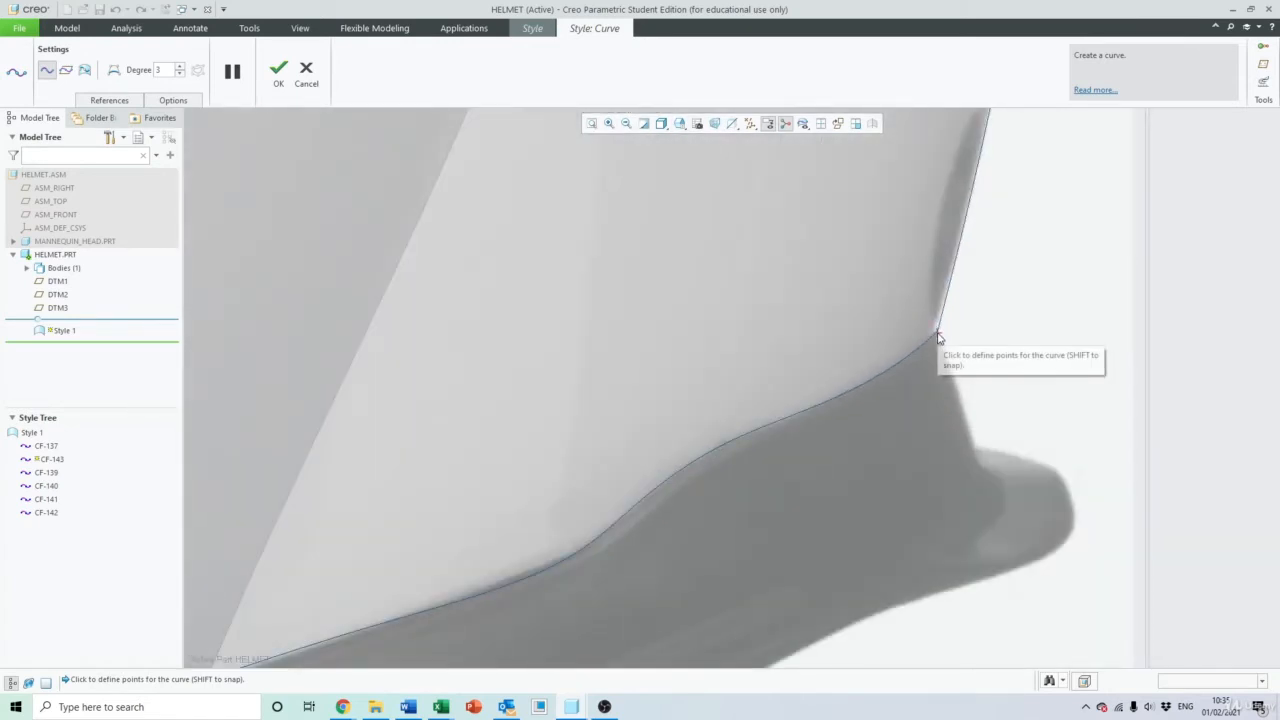
pyautogui.click(938, 334)
pyautogui.scroll(-10, 963, 353)
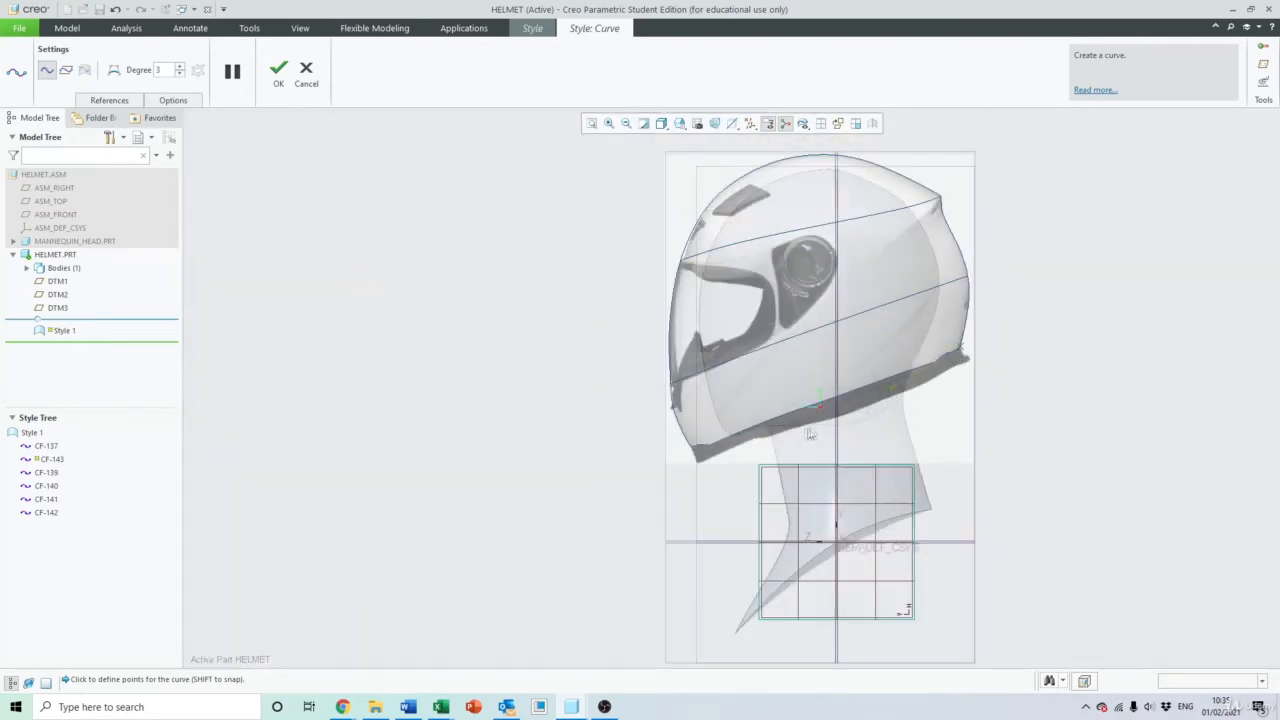
pyautogui.scroll(10, 679, 453)
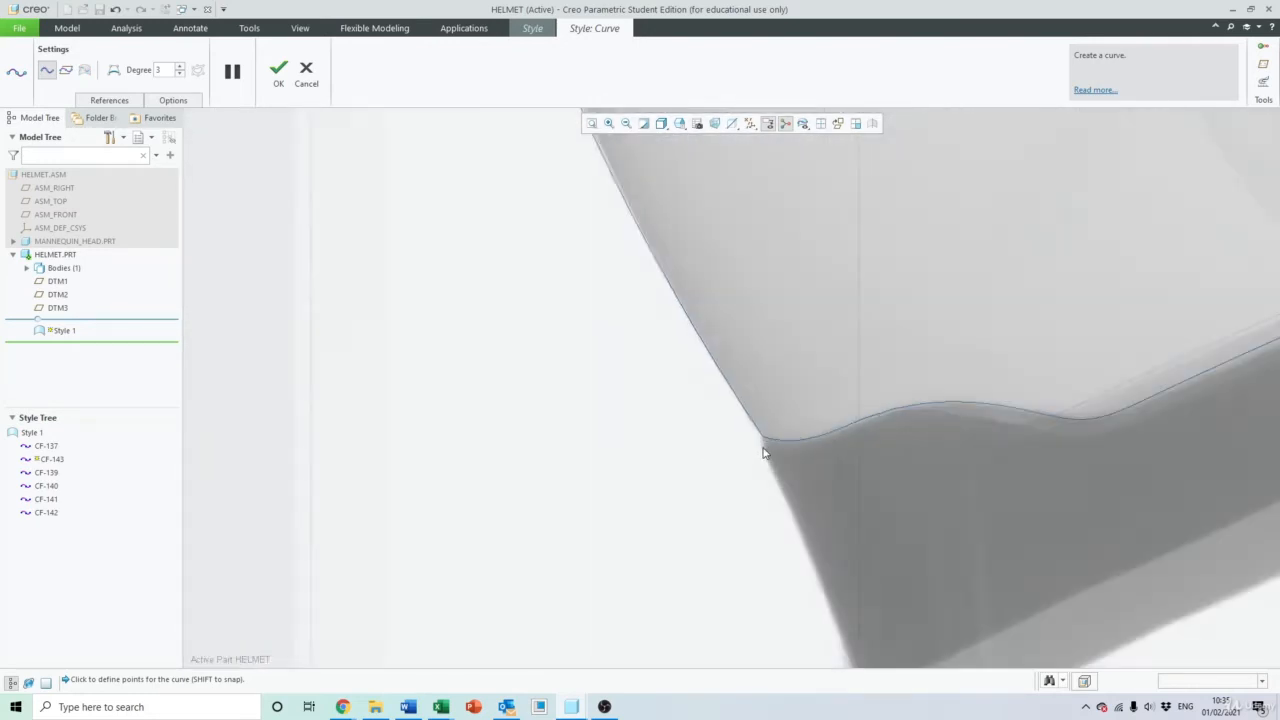
pyautogui.click(763, 435)
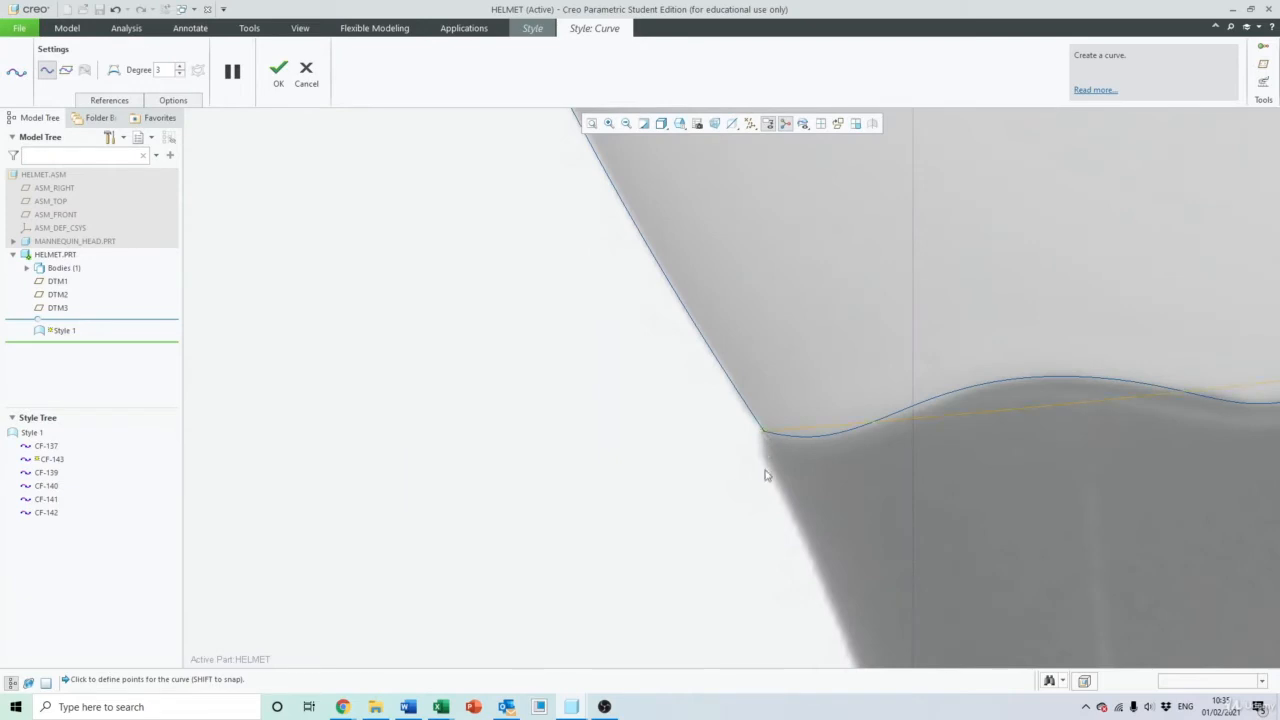
pyautogui.scroll(-5, 490, 363)
pyautogui.click(278, 72)
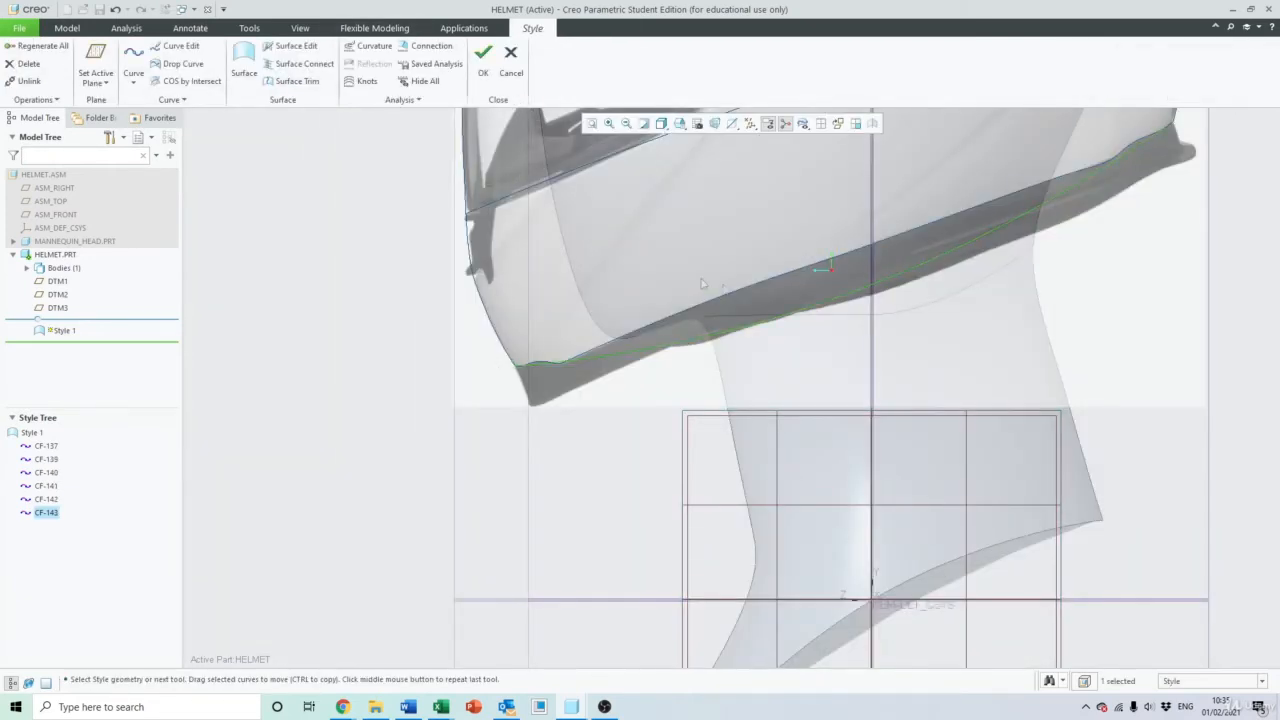
# Edit the new lower curve in the top view, pulling its rear and front interior points outward from the mid-plane
pyautogui.scroll(-8, 687, 352)
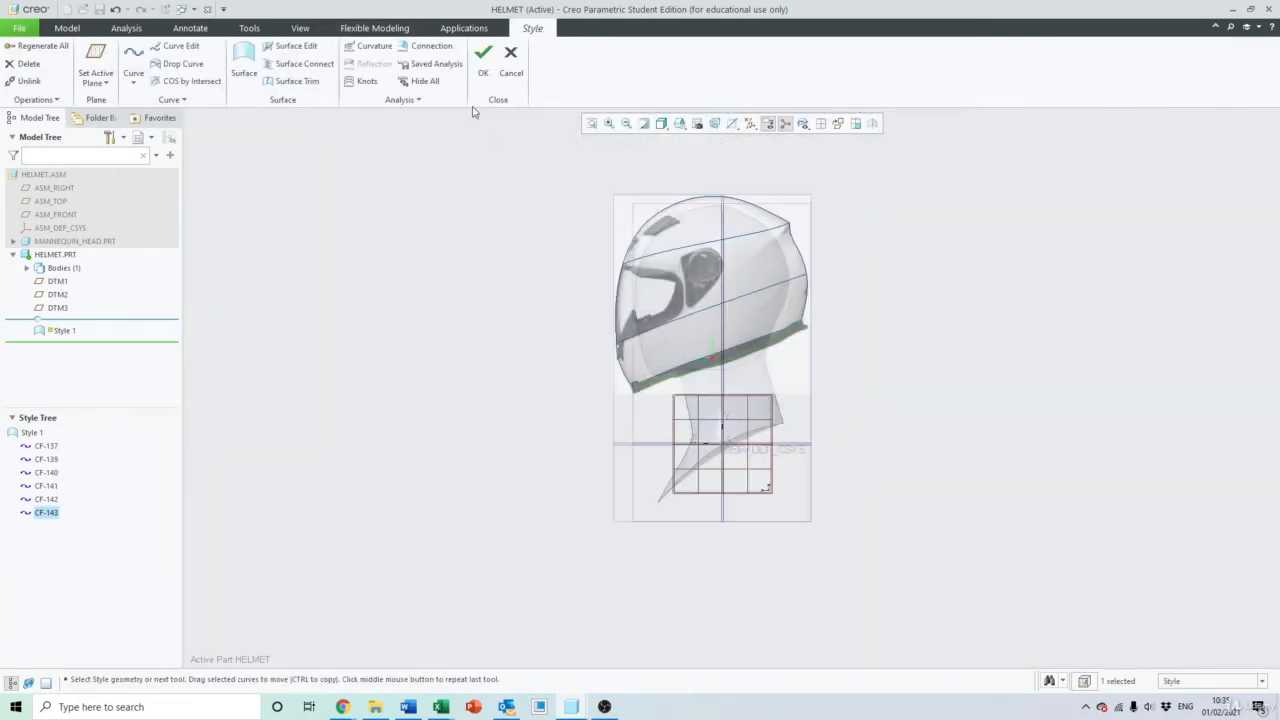
pyautogui.click(680, 123)
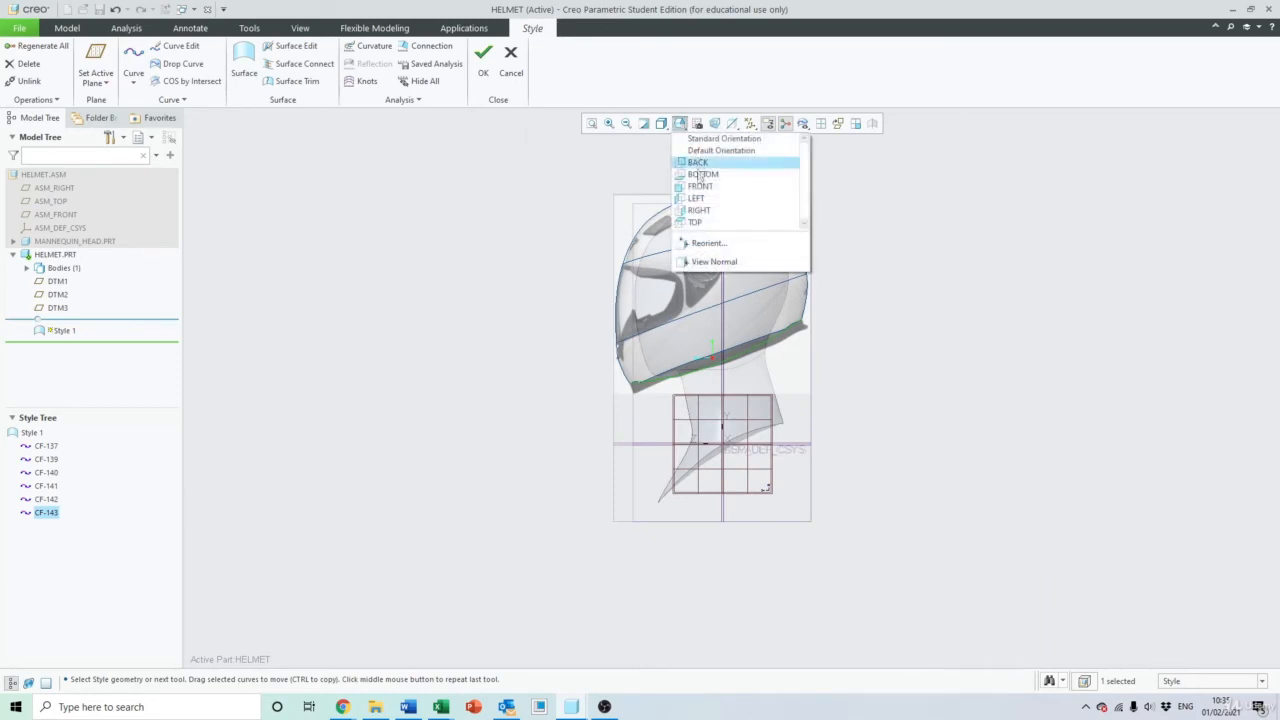
pyautogui.click(705, 220)
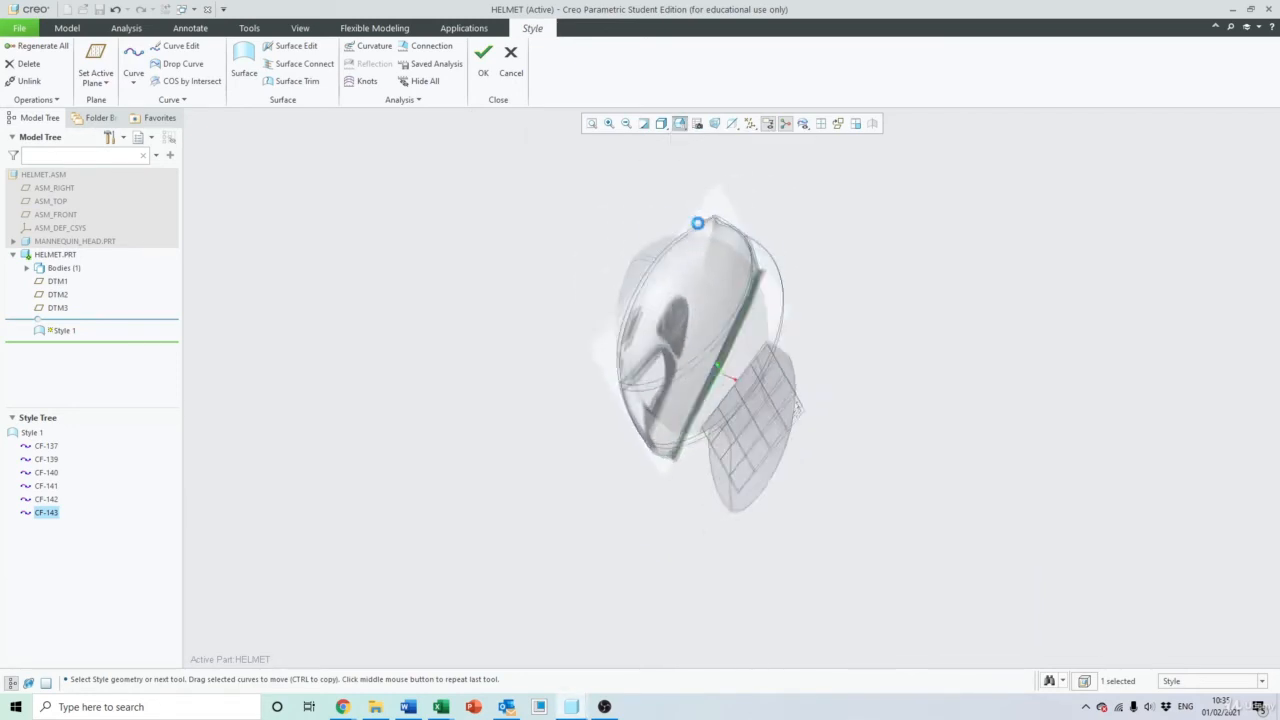
pyautogui.click(180, 46)
pyautogui.scroll(5, 676, 305)
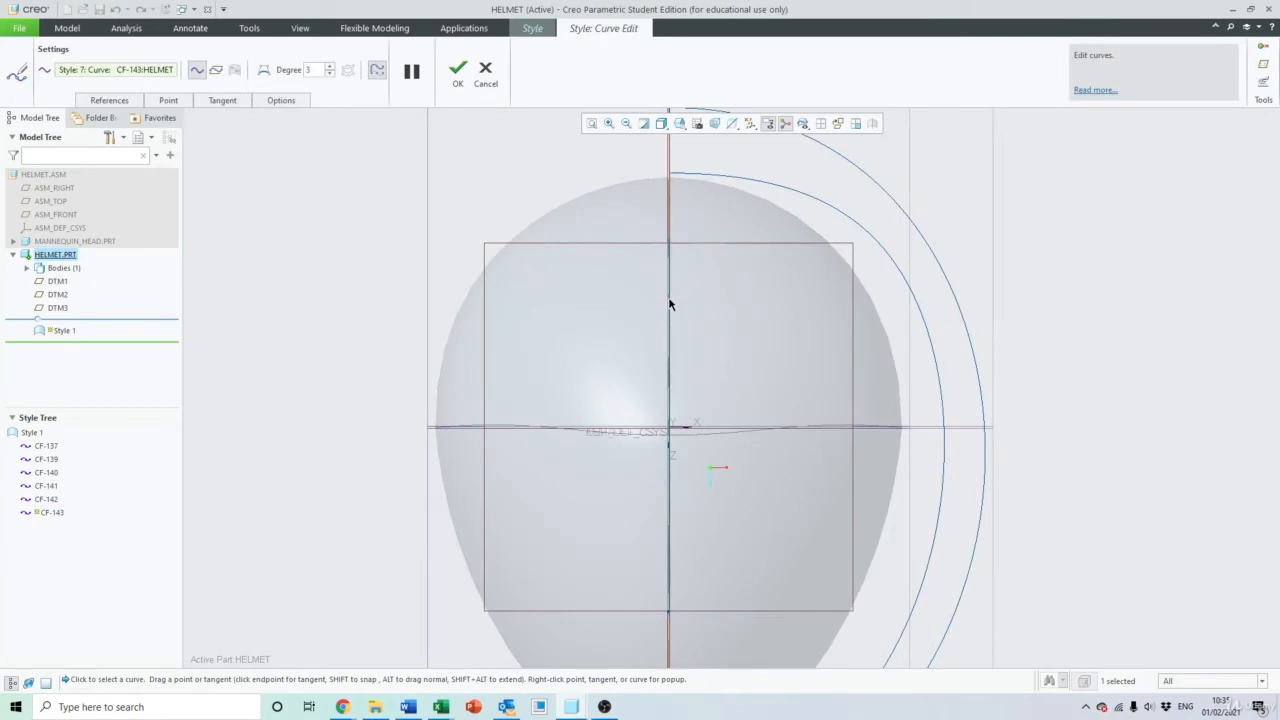
pyautogui.moveTo(858, 300); pyautogui.dragTo(903, 288)
pyautogui.scroll(-4, 891, 291)
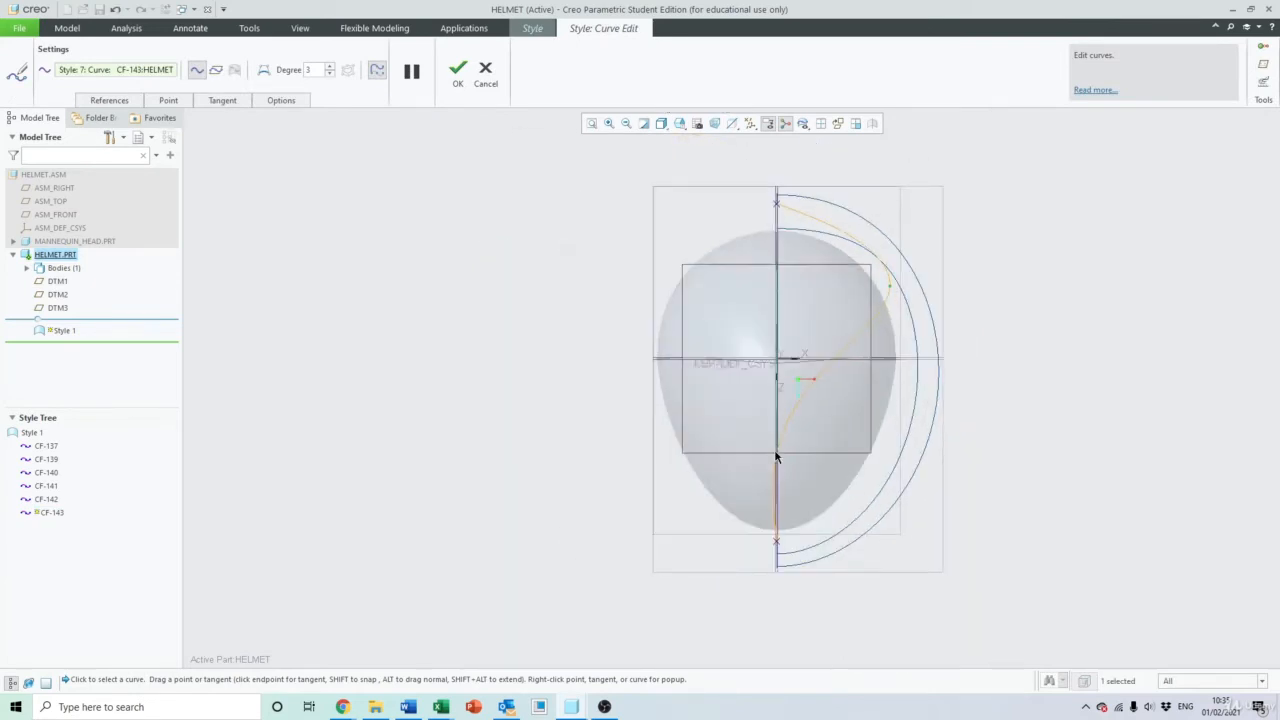
pyautogui.moveTo(777, 455); pyautogui.dragTo(869, 508)
# In the front view, raise the lower curve's rear interior point and move it slightly outward
pyautogui.click(680, 123)
pyautogui.click(704, 192)
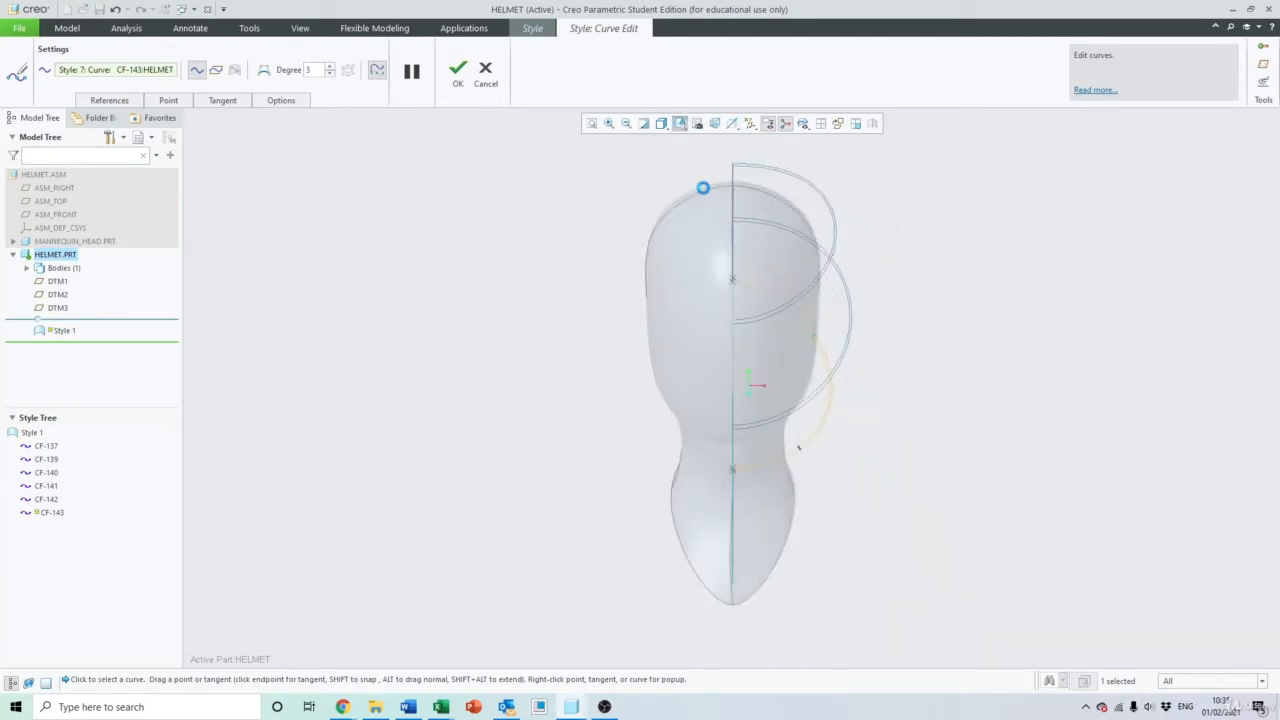
pyautogui.scroll(3, 790, 390)
pyautogui.moveTo(797, 342); pyautogui.dragTo(826, 274)
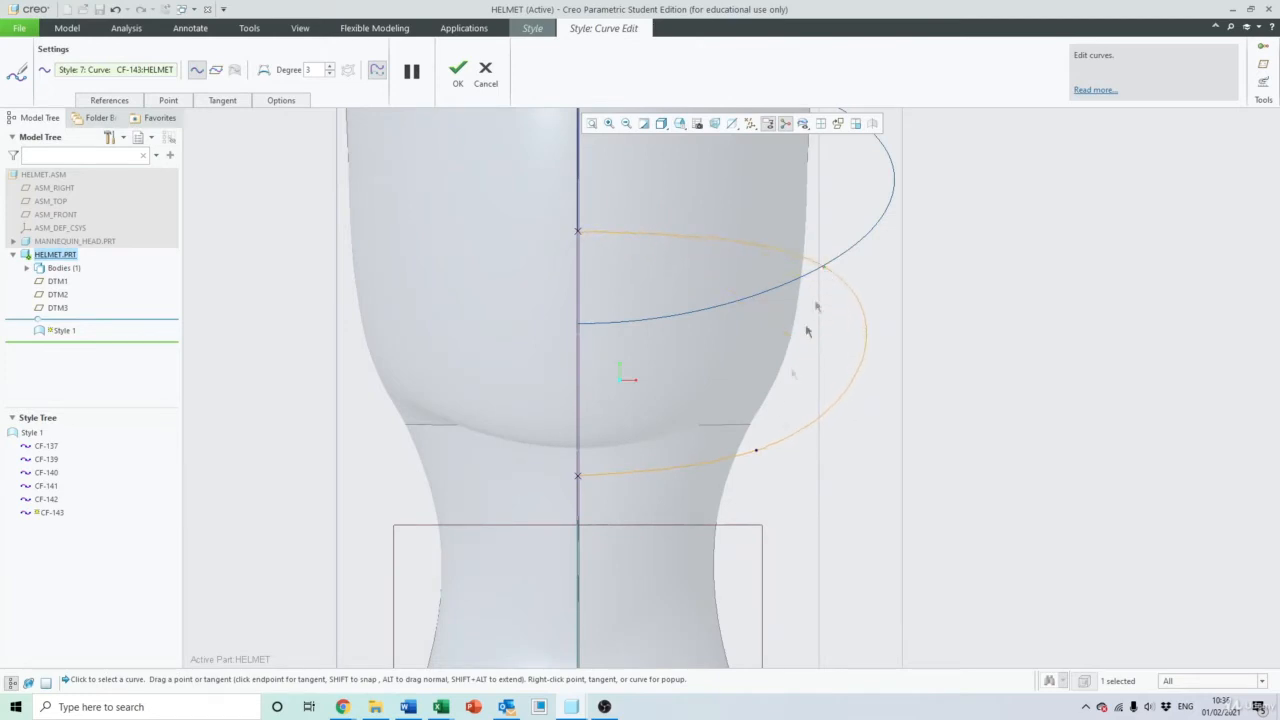
# Fine-tune the lower curve's two interior points, pulling the rear one slightly inward, and set the rear endpoint's tangent Normal to the mid-plane
pyautogui.moveTo(756, 452); pyautogui.dragTo(757, 448)
pyautogui.moveTo(824, 267); pyautogui.dragTo(812, 266)
pyautogui.click(580, 233)
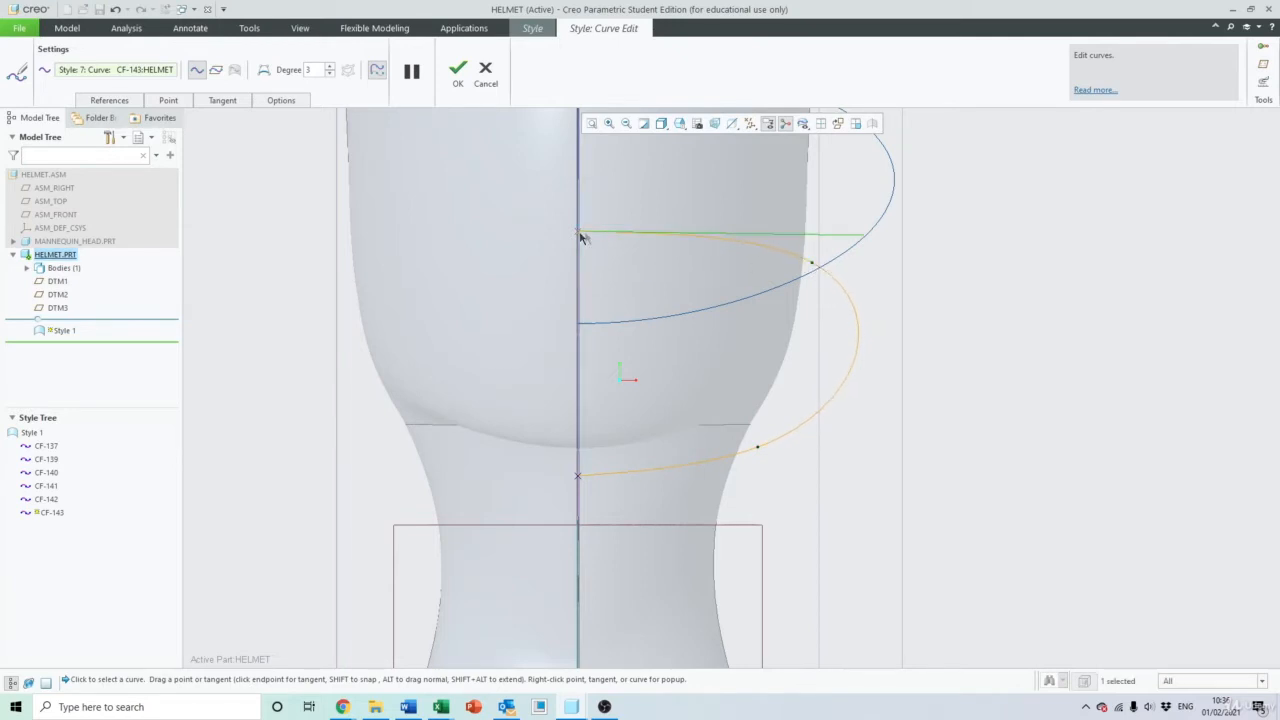
pyautogui.rightClick(827, 240)
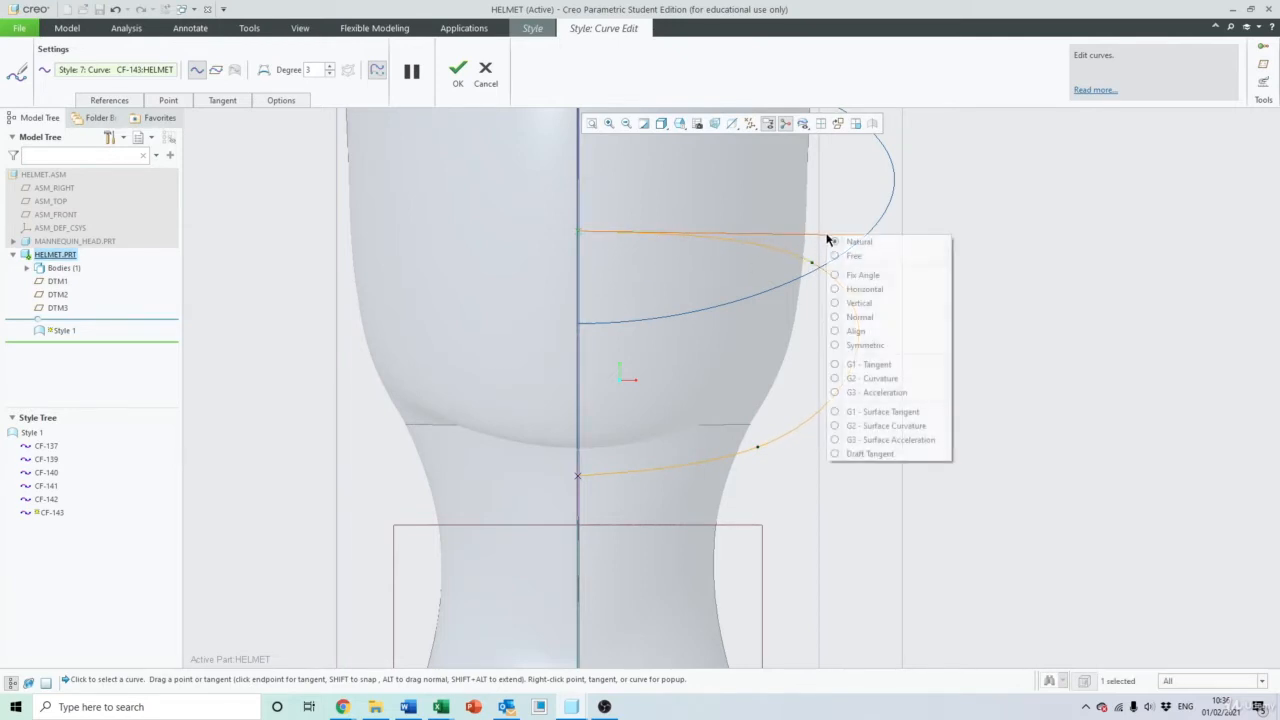
pyautogui.click(860, 319)
pyautogui.moveTo(864, 325); pyautogui.dragTo(716, 265, button='middle')
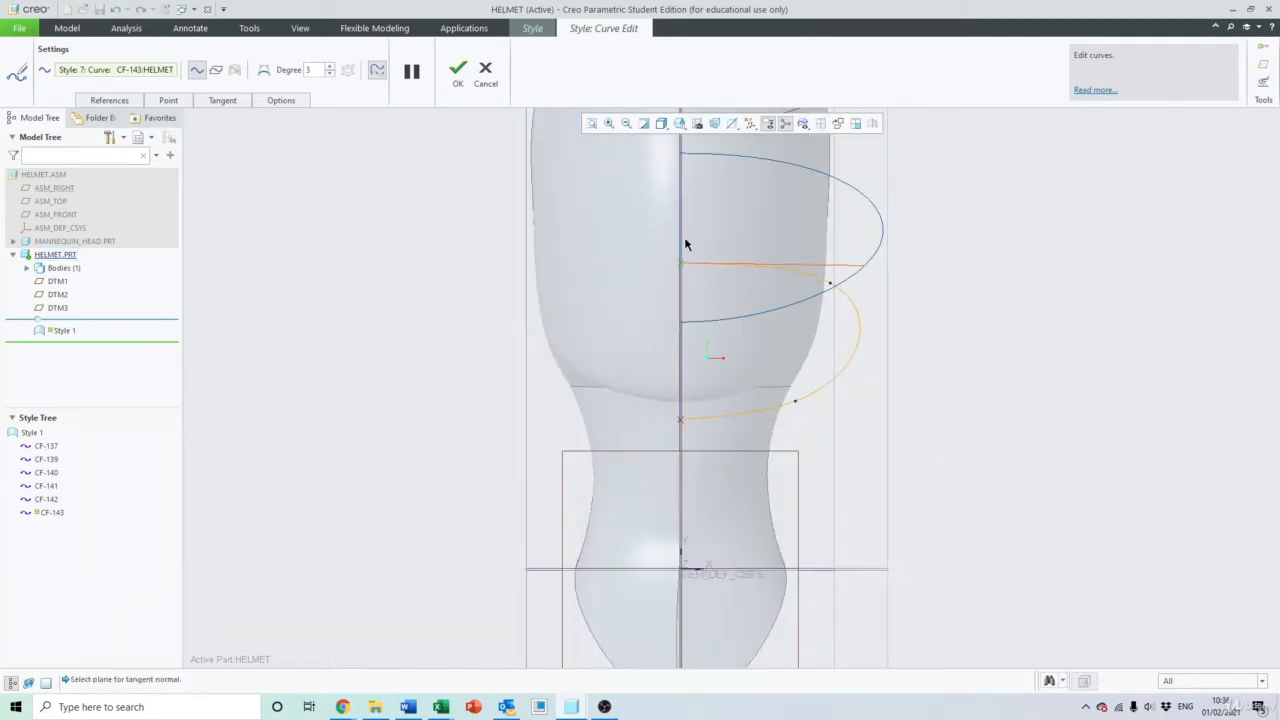
pyautogui.click(682, 244)
# Set the tangent at the lower curve's front endpoint Normal to the mid-plane and finish the curve edit
pyautogui.click(682, 421)
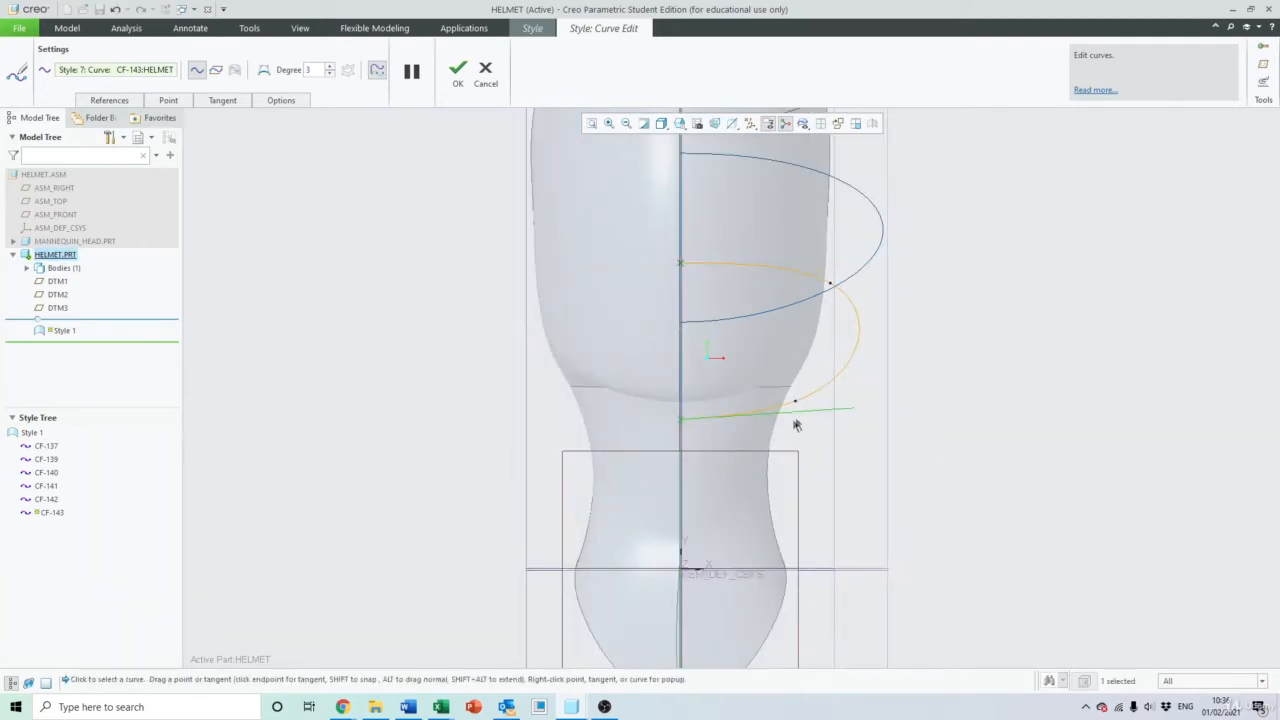
pyautogui.rightClick(811, 416)
pyautogui.click(850, 494)
pyautogui.click(683, 376)
pyautogui.scroll(5, 851, 294)
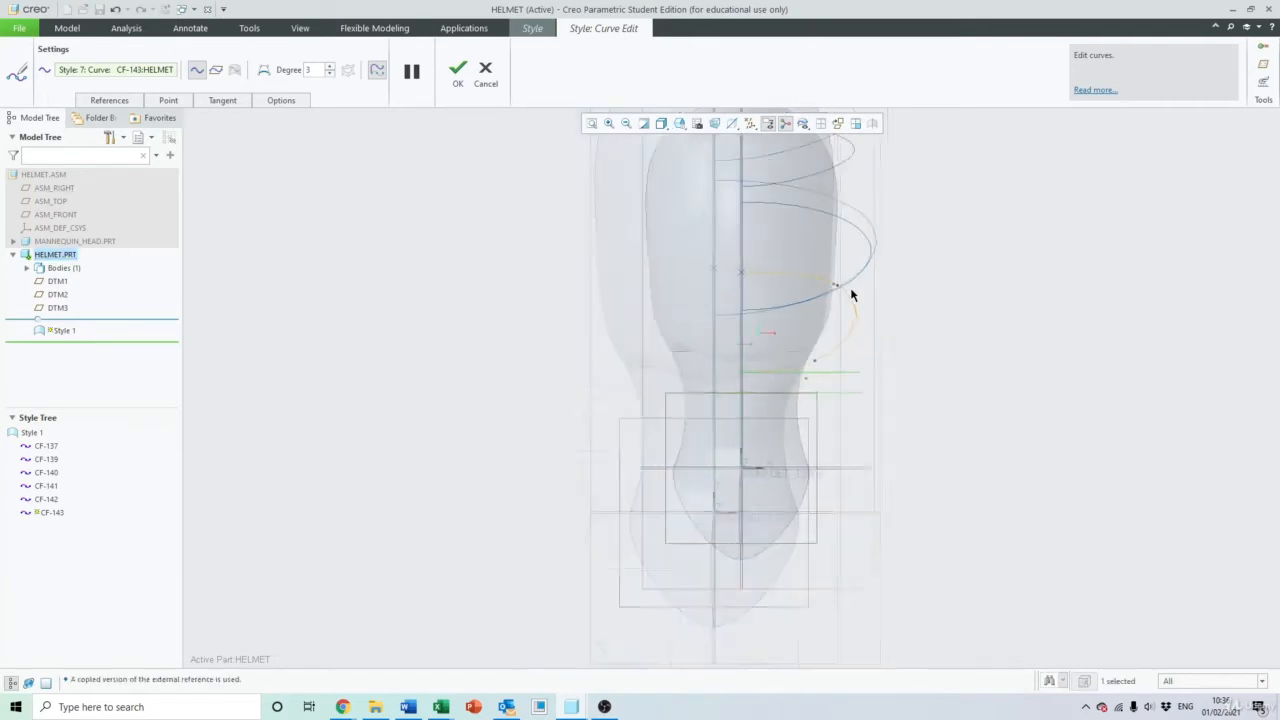
pyautogui.hotkey('ctrl', 'd')
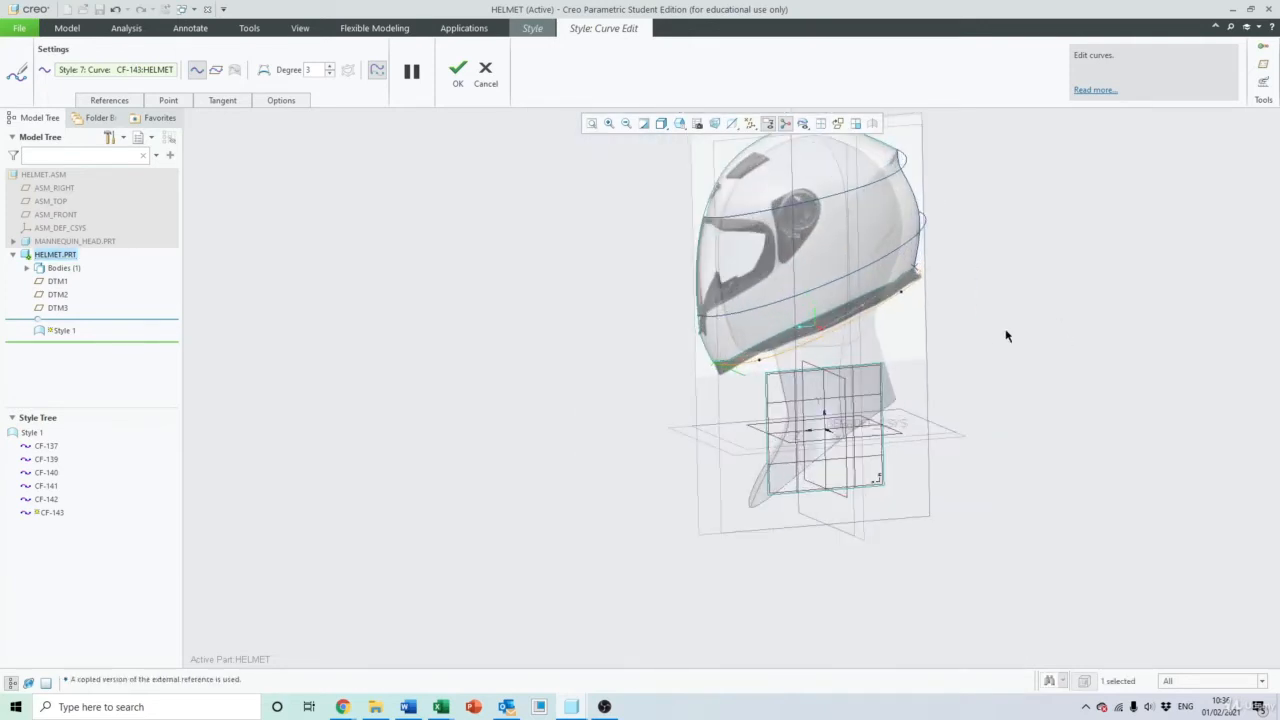
pyautogui.moveTo(935, 384); pyautogui.dragTo(990, 352, button='middle')
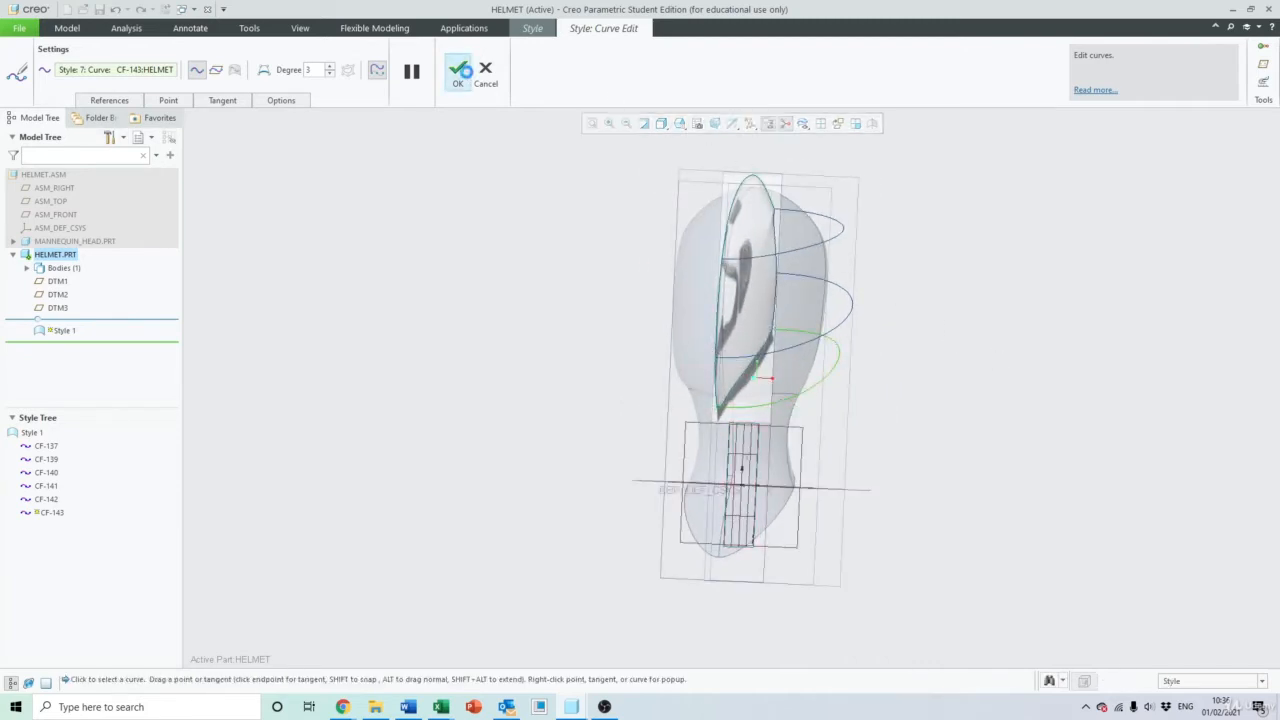
pyautogui.click(457, 68)
# Set DTM1 as the active plane and orient the model to the front view
pyautogui.moveTo(480, 205); pyautogui.dragTo(537, 249, button='middle')
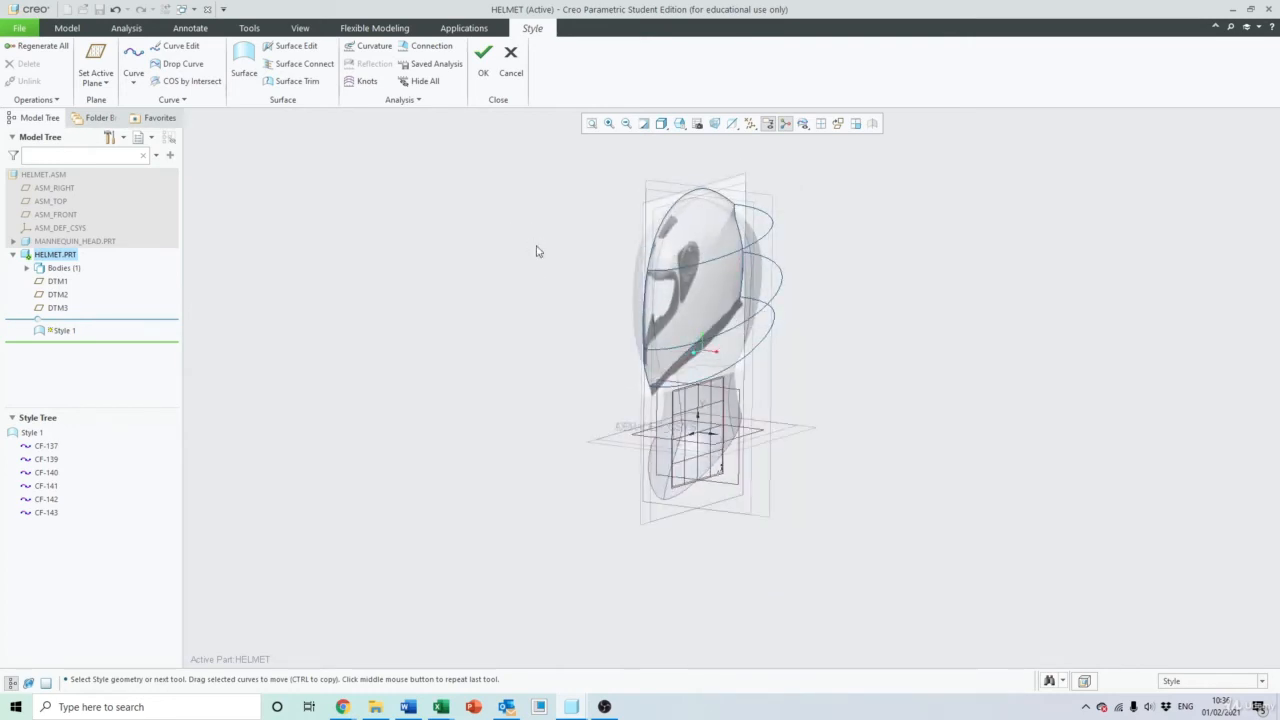
pyautogui.click(96, 57)
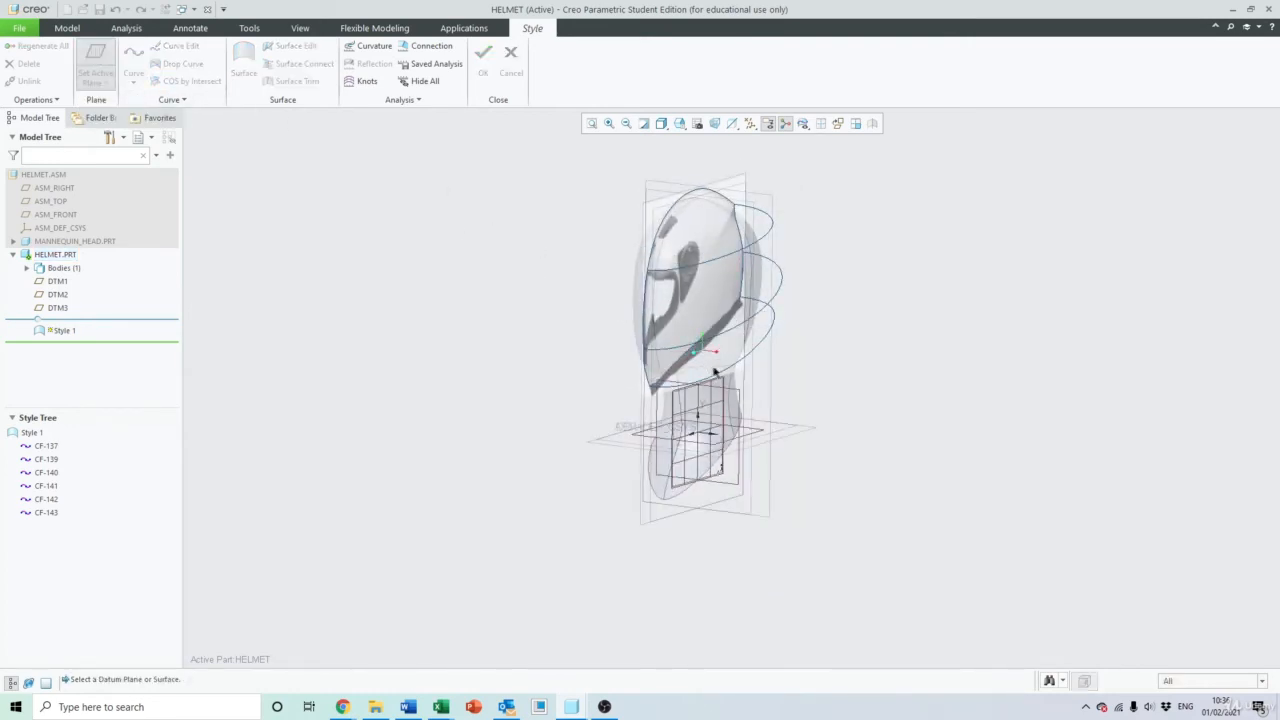
pyautogui.scroll(3, 738, 400)
pyautogui.click(729, 375)
pyautogui.scroll(-2, 729, 378)
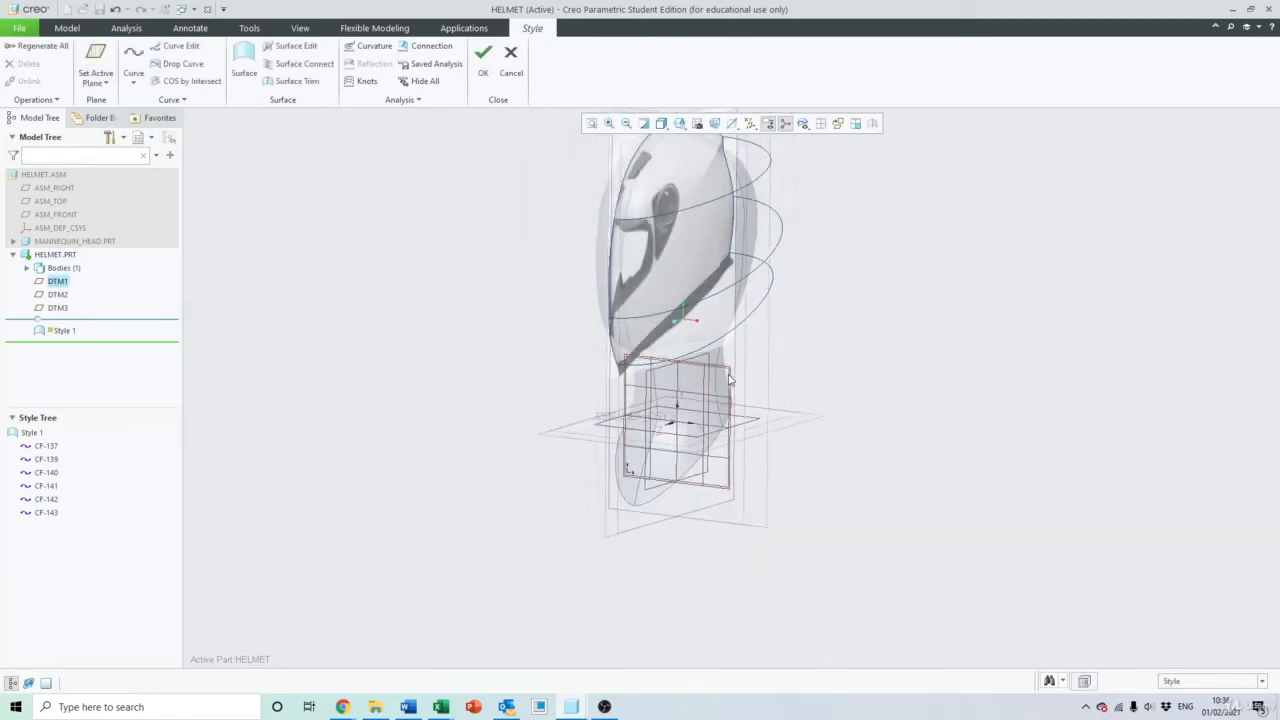
pyautogui.moveTo(729, 378)
pyautogui.mouseDown(button='middle')
pyautogui.moveTo(753, 340)
pyautogui.moveTo(711, 357)
pyautogui.moveTo(732, 356)
pyautogui.mouseUp(button='middle')
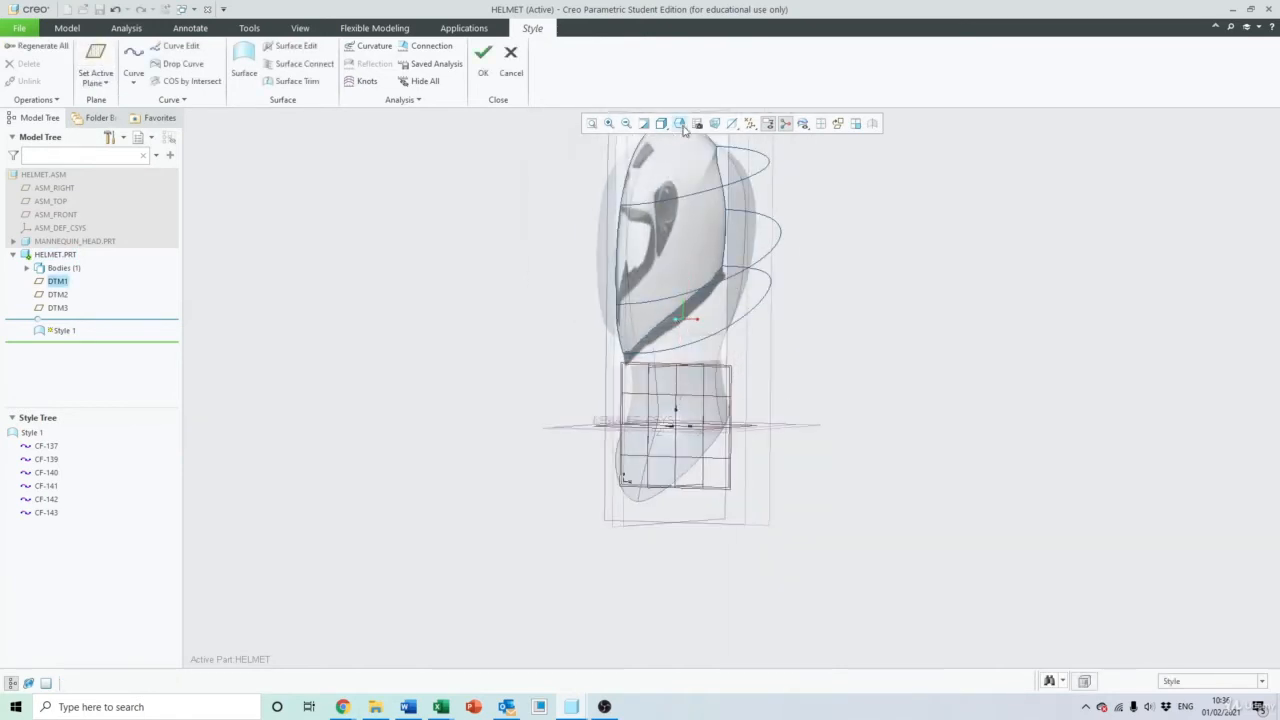
pyautogui.click(679, 123)
pyautogui.click(712, 187)
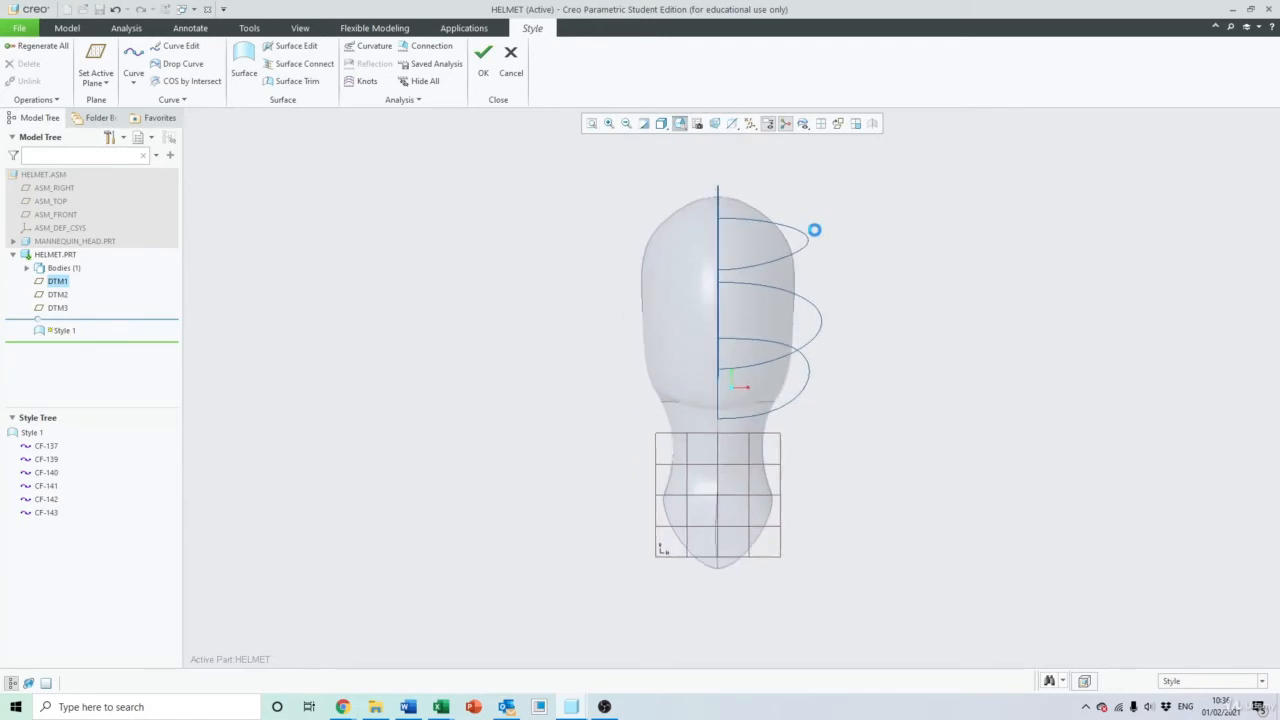
pyautogui.scroll(-4, 814, 231)
pyautogui.keyDown('shift'); pyautogui.moveTo(744, 192); pyautogui.dragTo(749, 240, button='middle'); pyautogui.keyUp('shift')
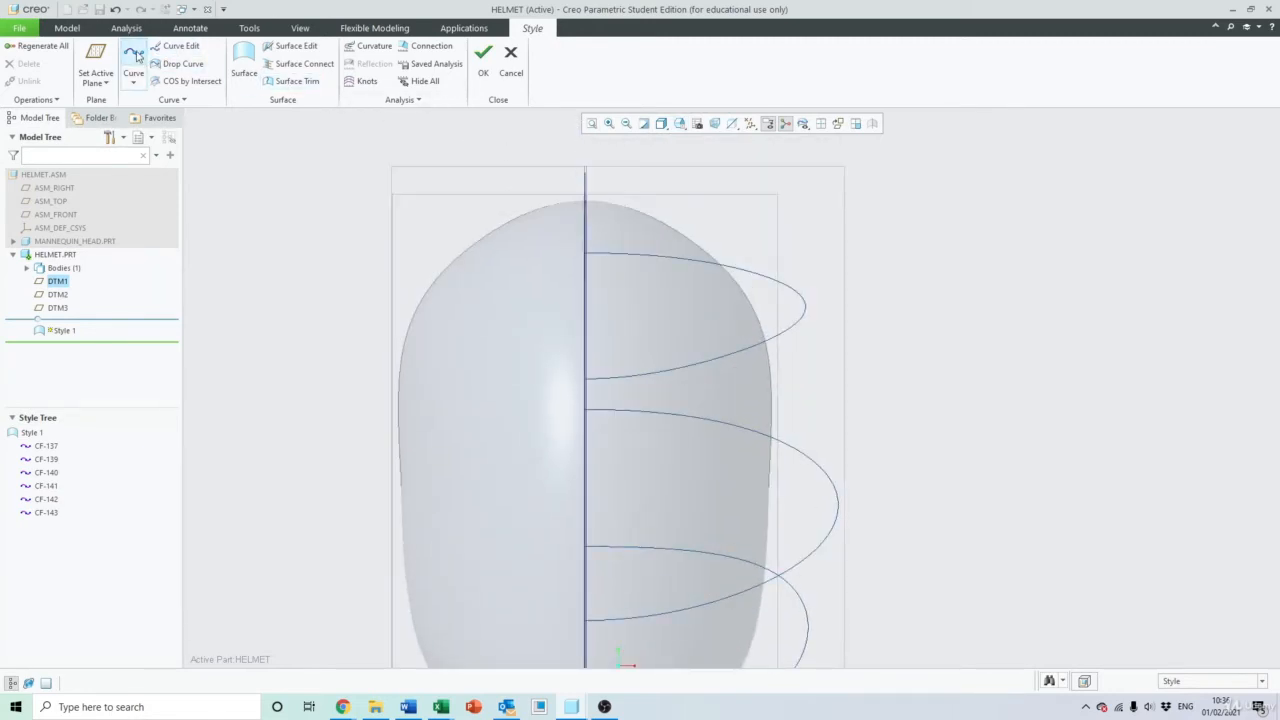
# Create a free curve from the helmet's crown, snapped to the outermost points of the upper, middle and lower side curves
pyautogui.click(136, 56)
pyautogui.scroll(-1, 596, 196)
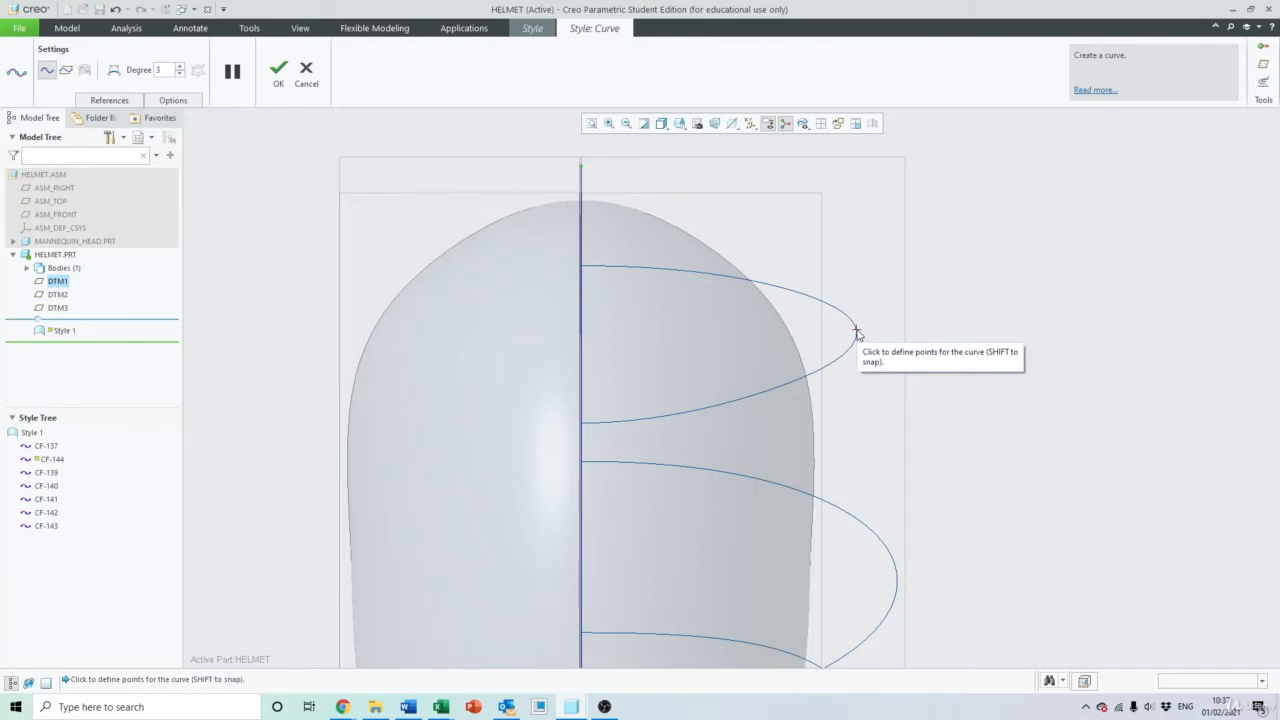
pyautogui.click(857, 332)
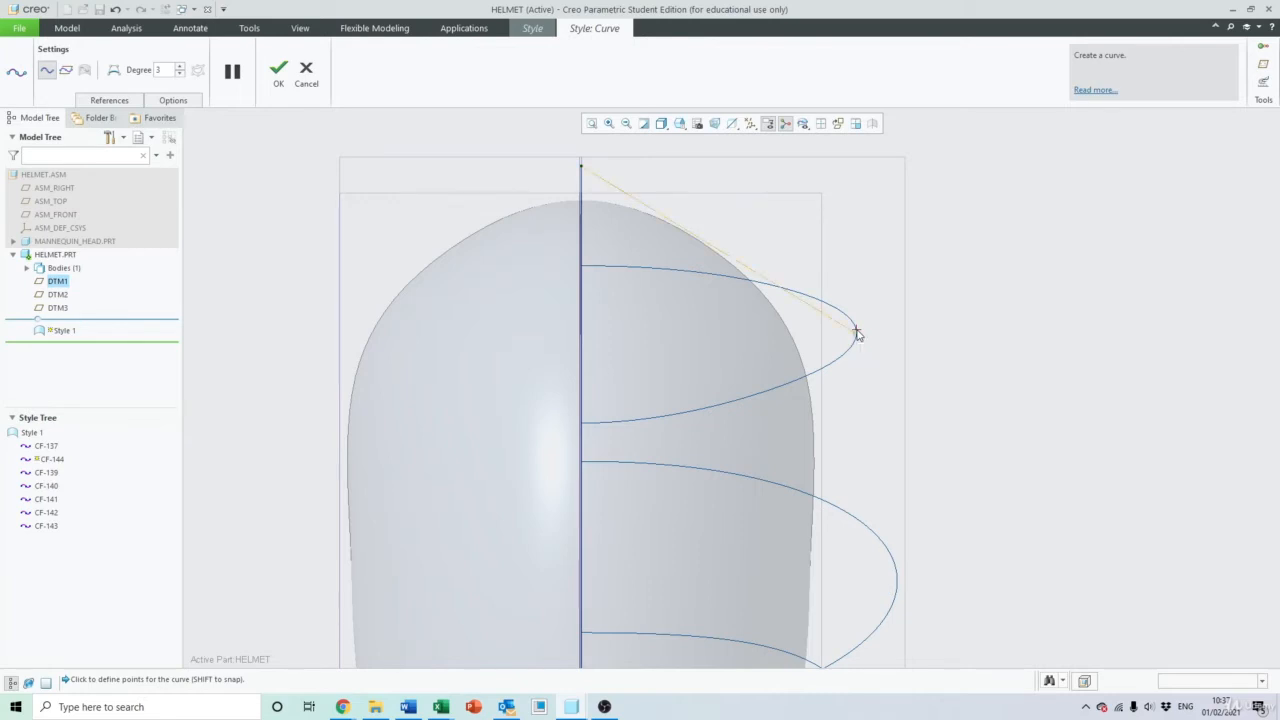
pyautogui.keyDown('shift'); pyautogui.click(897, 577); pyautogui.keyUp('shift')
pyautogui.keyDown('shift'); pyautogui.moveTo(962, 528); pyautogui.dragTo(897, 237, button='middle'); pyautogui.keyUp('shift')
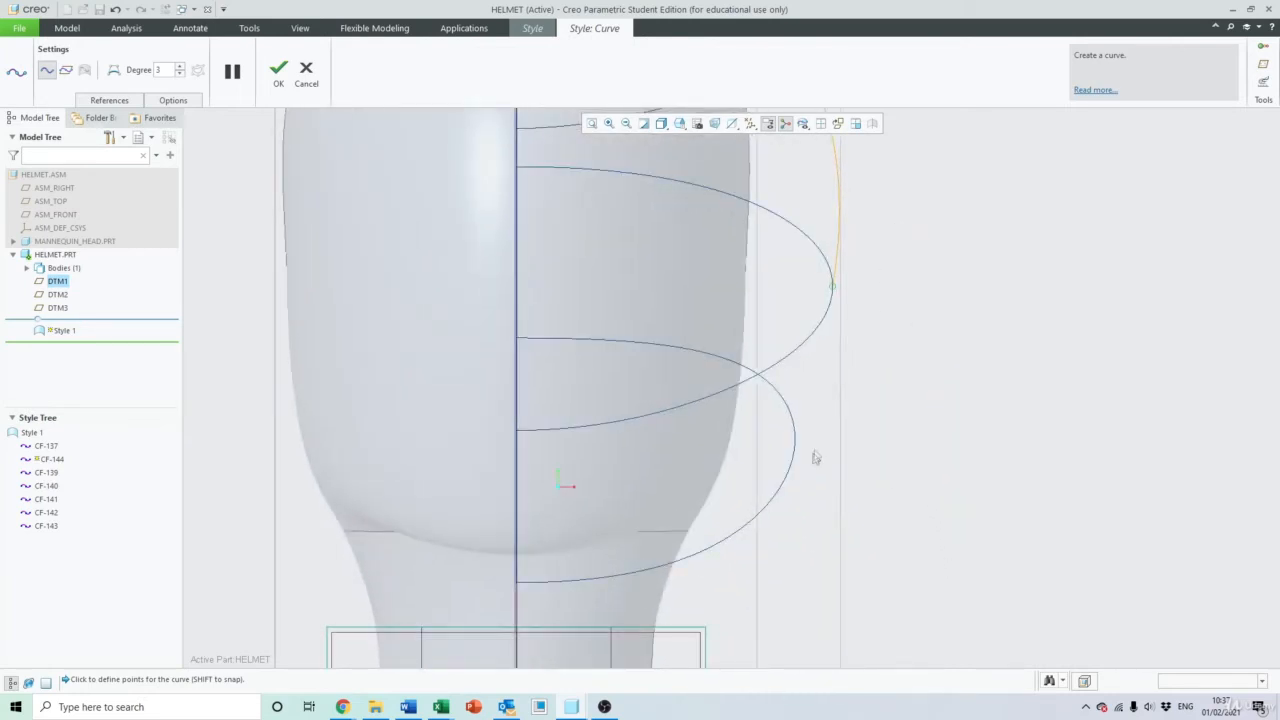
pyautogui.keyDown('shift'); pyautogui.click(794, 443); pyautogui.keyUp('shift')
pyautogui.scroll(-4, 850, 430)
pyautogui.scroll(3, 640, 175)
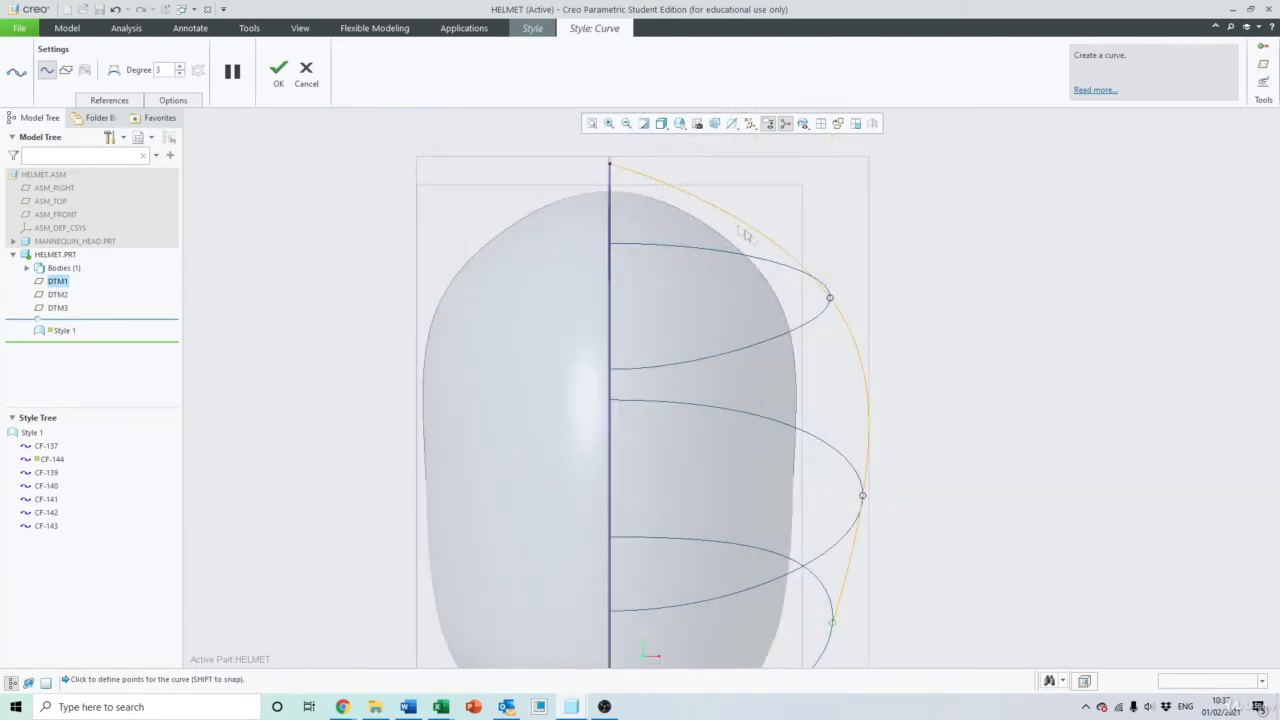
pyautogui.click(279, 72)
# Edit the new vertical curve, snapping its upper endpoint onto the helmet's centre profile curve at the crown
pyautogui.click(180, 47)
pyautogui.scroll(4, 603, 163)
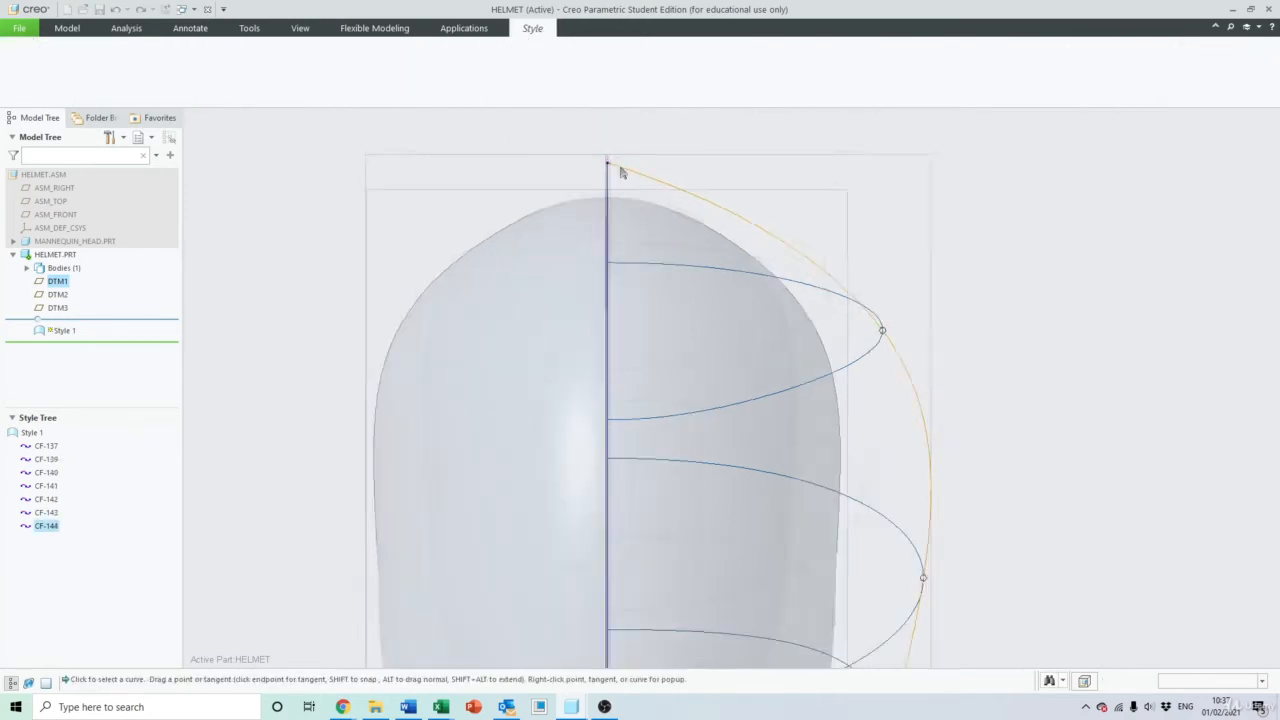
pyautogui.moveTo(605, 166)
pyautogui.mouseDown()
pyautogui.moveTo(616, 180)
pyautogui.moveTo(606, 163)
pyautogui.mouseUp()
pyautogui.scroll(4, 623, 177)
pyautogui.moveTo(756, 214); pyautogui.dragTo(652, 222, button='middle')
pyautogui.scroll(-4, 655, 190)
pyautogui.moveTo(648, 181); pyautogui.dragTo(722, 185)
pyautogui.scroll(4, 750, 223)
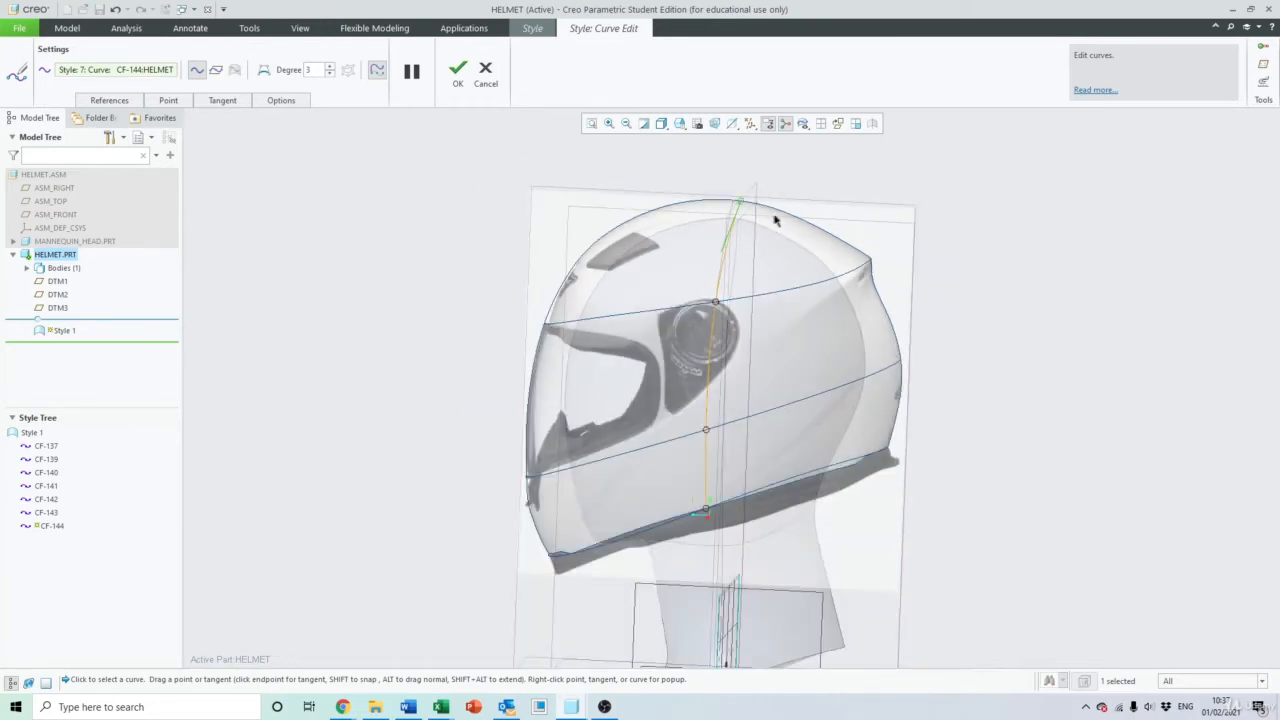
# Set the tangent at the vertical curve's crown endpoint Normal to the mid-plane
pyautogui.moveTo(774, 217); pyautogui.dragTo(834, 224, button='middle')
pyautogui.moveTo(869, 342); pyautogui.dragTo(919, 271, button='middle')
pyautogui.scroll(-2, 864, 249)
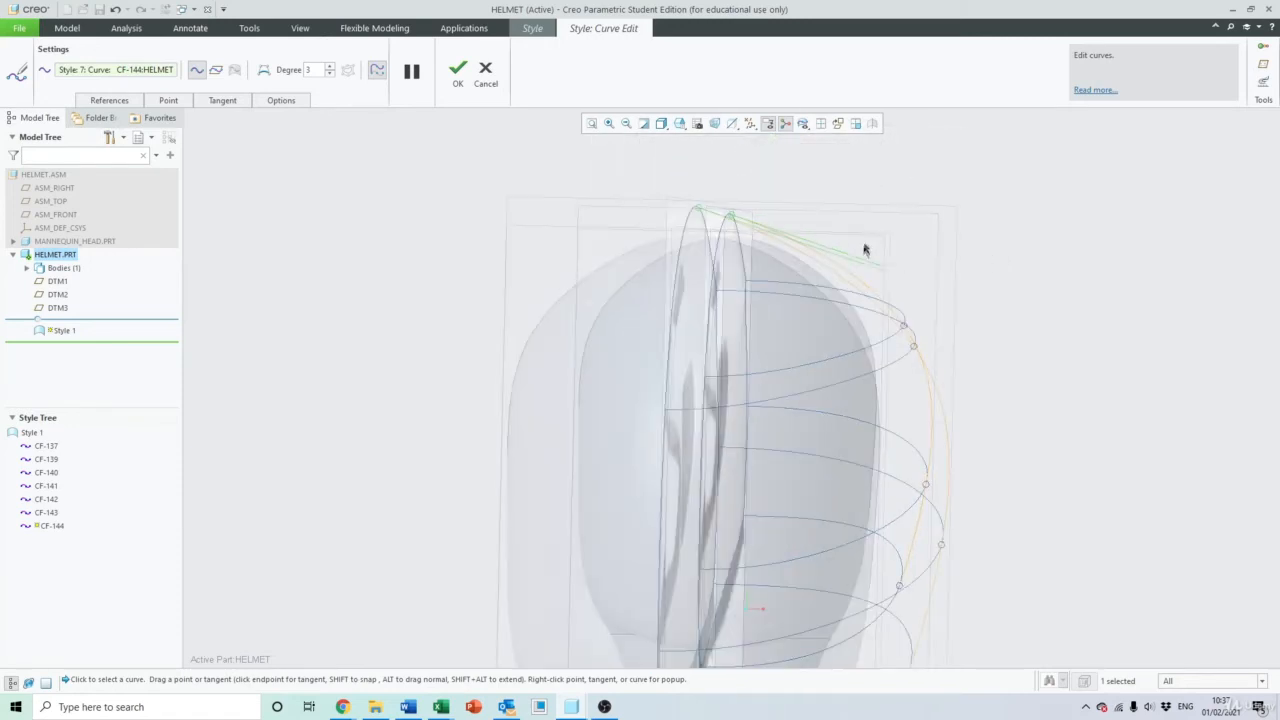
pyautogui.rightClick(872, 271)
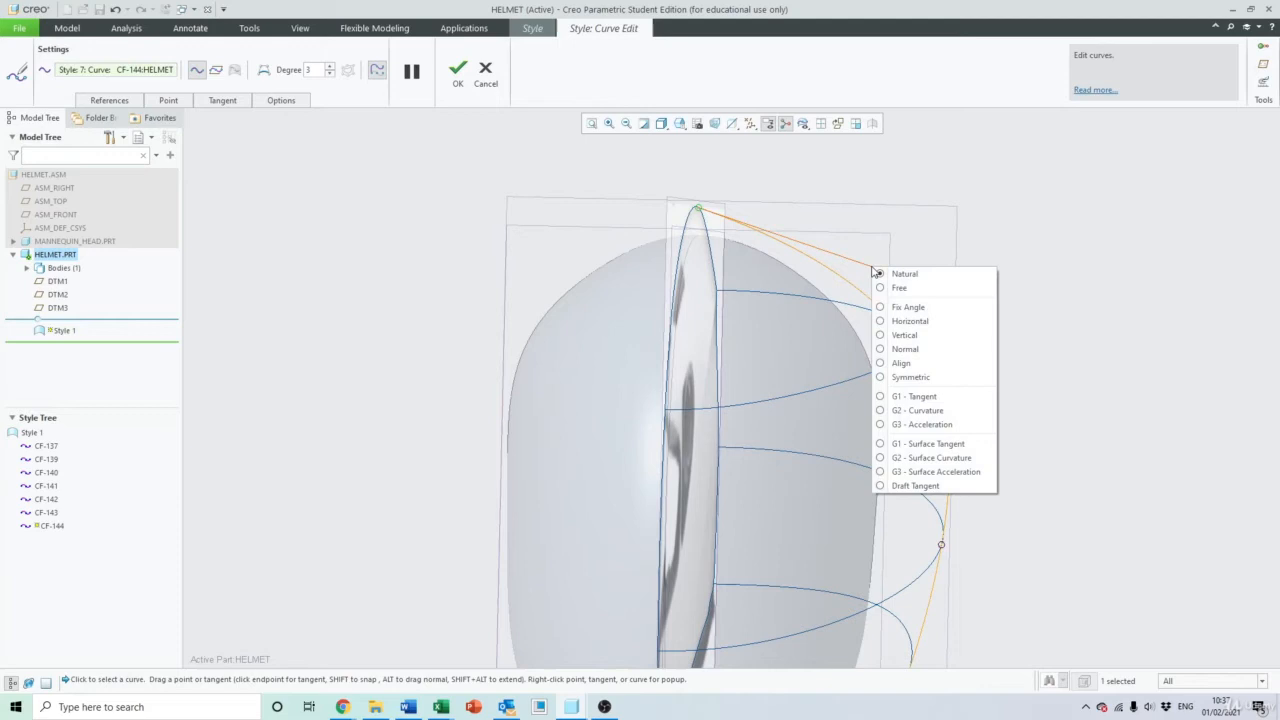
pyautogui.click(895, 346)
pyautogui.scroll(3, 662, 224)
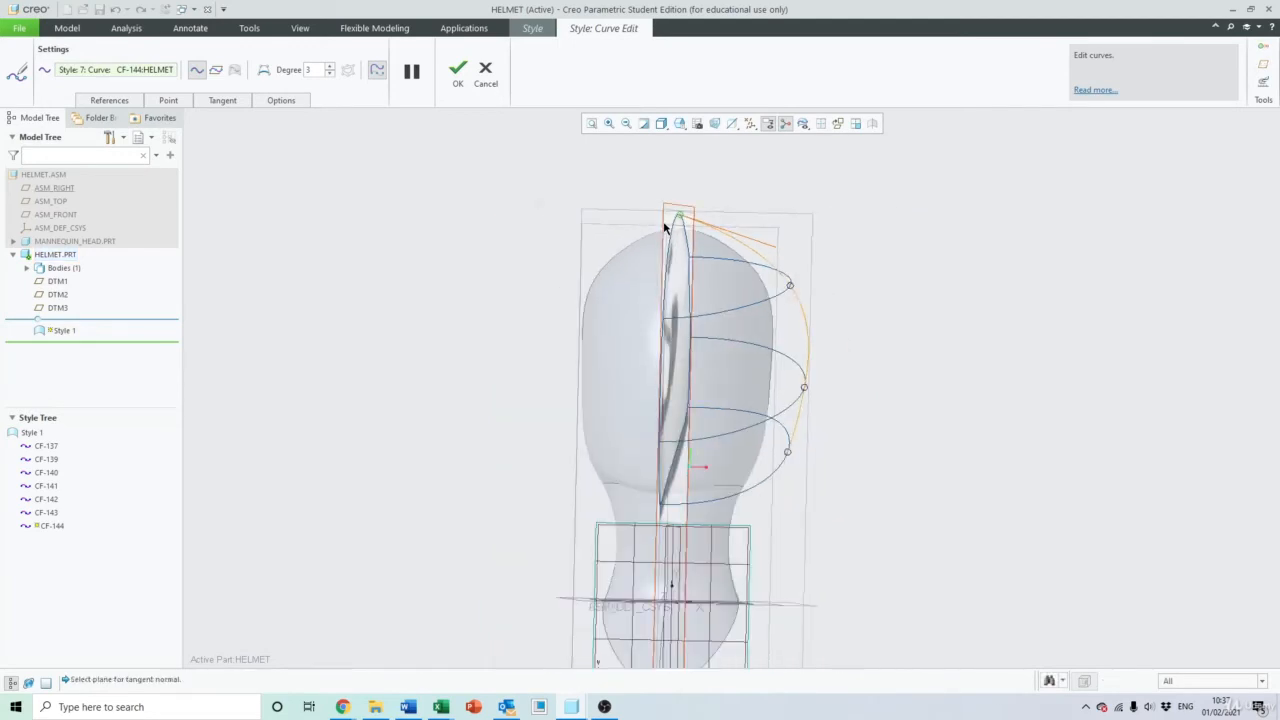
pyautogui.moveTo(665, 278); pyautogui.dragTo(780, 177, button='middle')
pyautogui.click(727, 433)
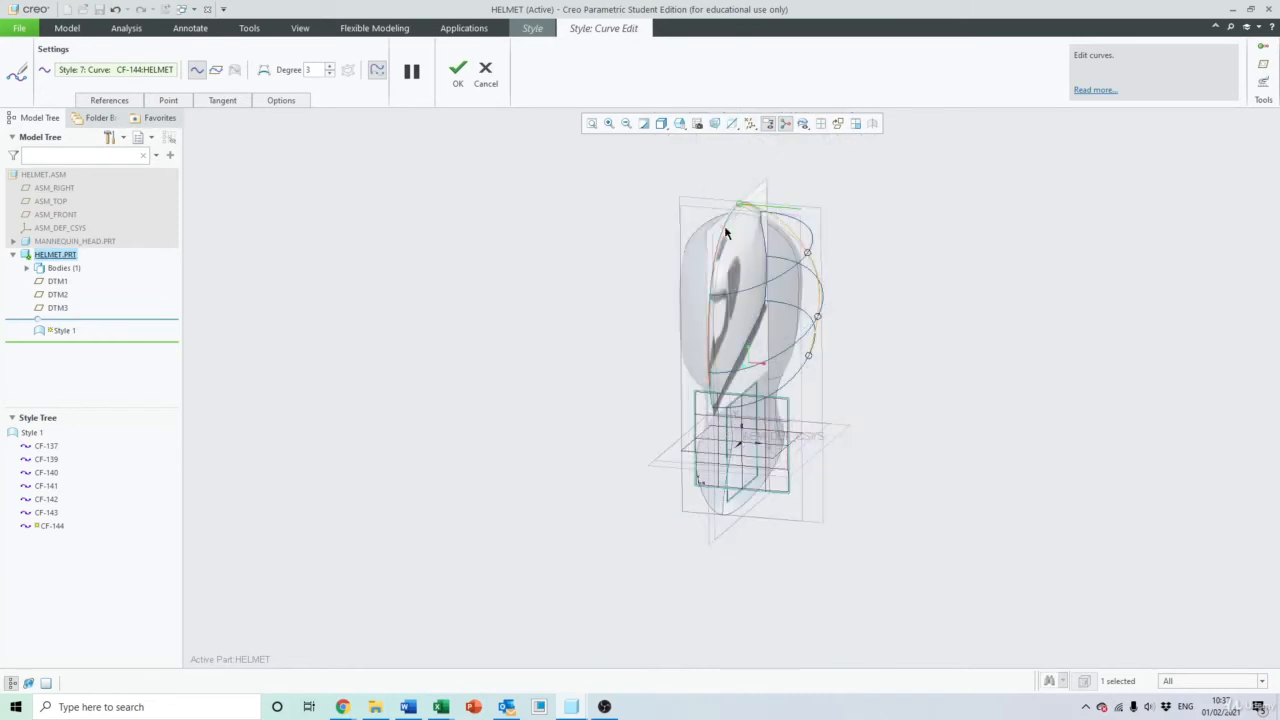
# In the front view, lengthen the crown tangent outward to round the vertical curve's upper part, and finish the curve edit
pyautogui.scroll(-2, 726, 232)
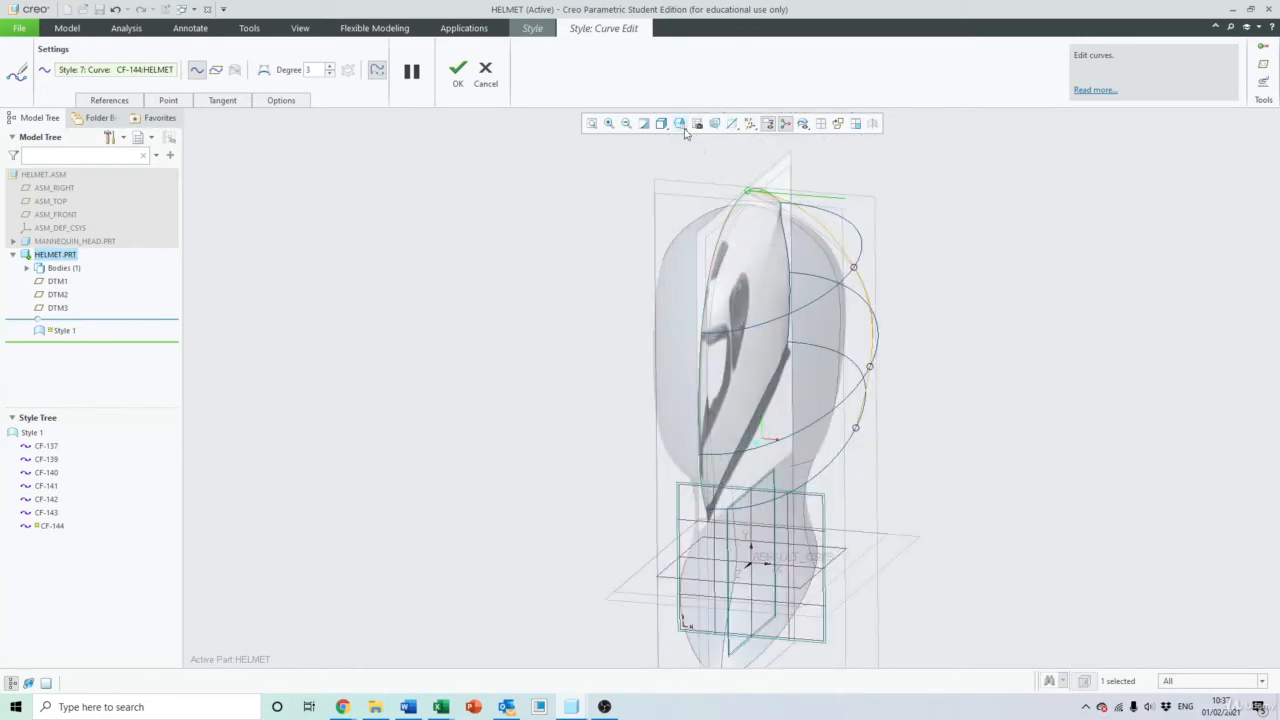
pyautogui.click(682, 124)
pyautogui.click(710, 186)
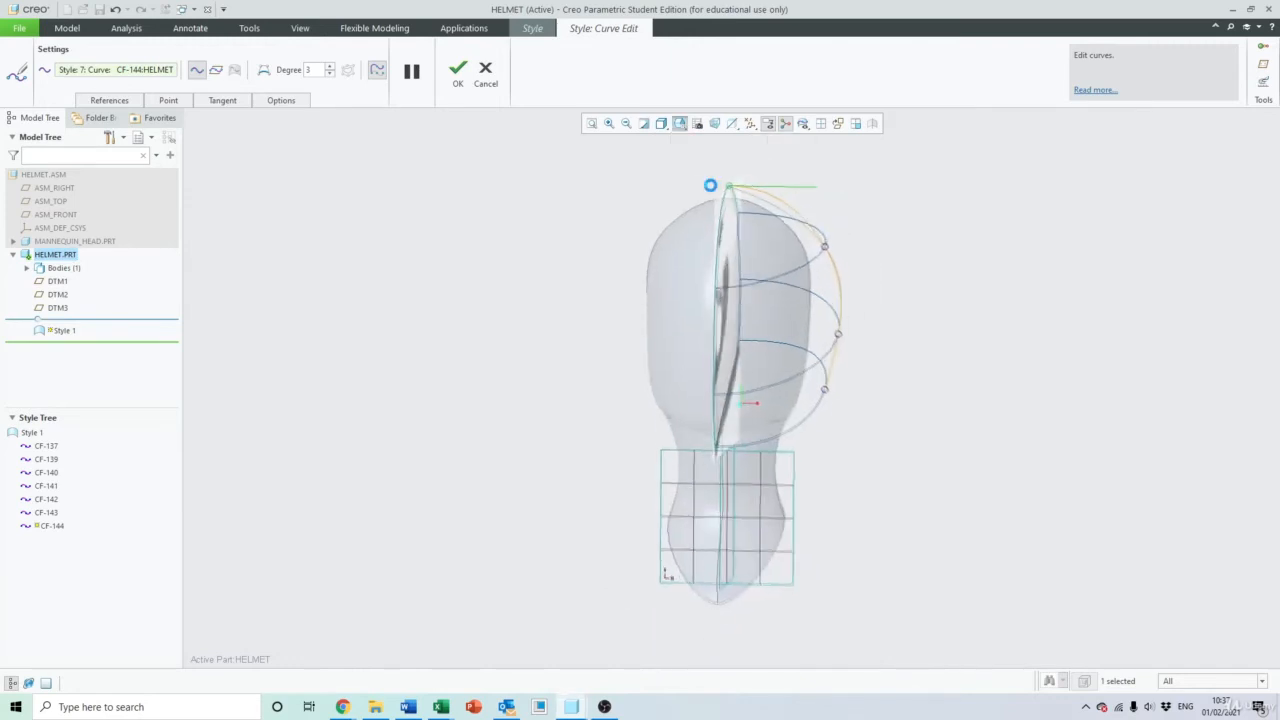
pyautogui.scroll(-6, 755, 200)
pyautogui.moveTo(835, 157); pyautogui.dragTo(866, 164)
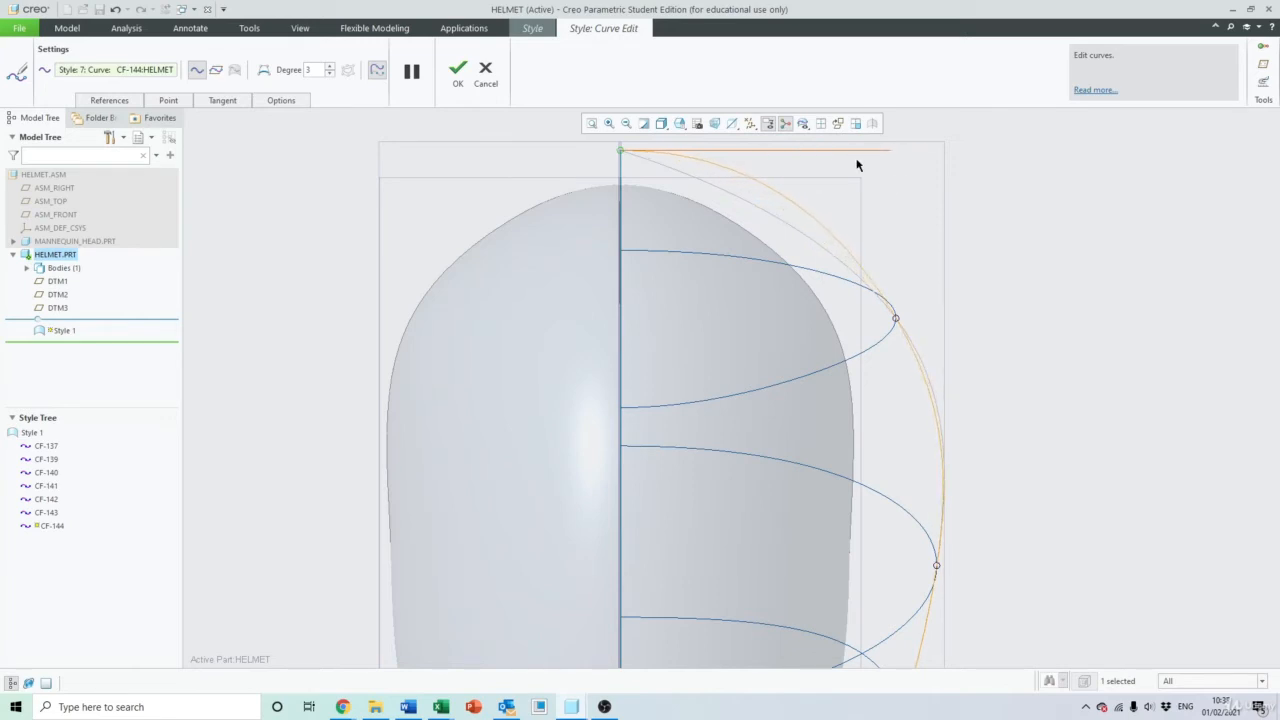
pyautogui.moveTo(857, 165); pyautogui.dragTo(1002, 248, button='middle')
pyautogui.moveTo(903, 257); pyautogui.dragTo(1009, 337, button='middle')
pyautogui.click(458, 68)
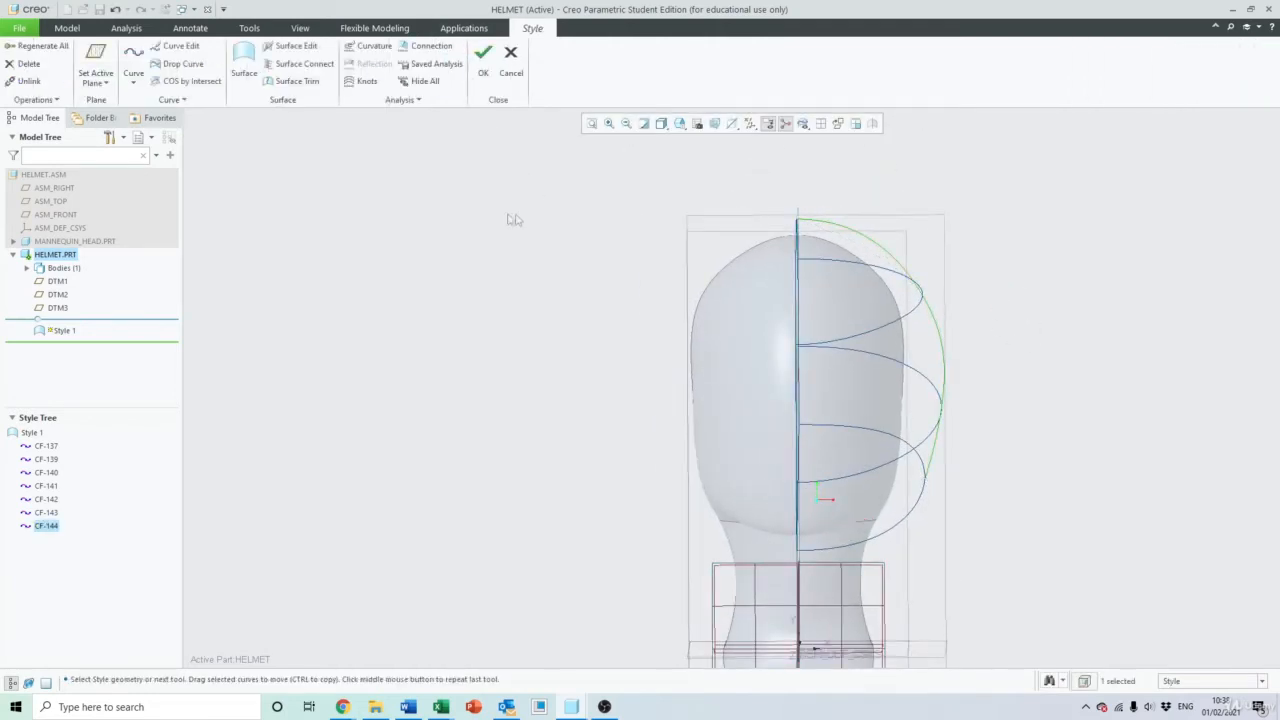
# Examine the helmet's curve network from the front and side, checking how the vertical curve crosses the side curves
pyautogui.scroll(-3, 510, 217)
pyautogui.moveTo(506, 217); pyautogui.dragTo(545, 245, button='middle')
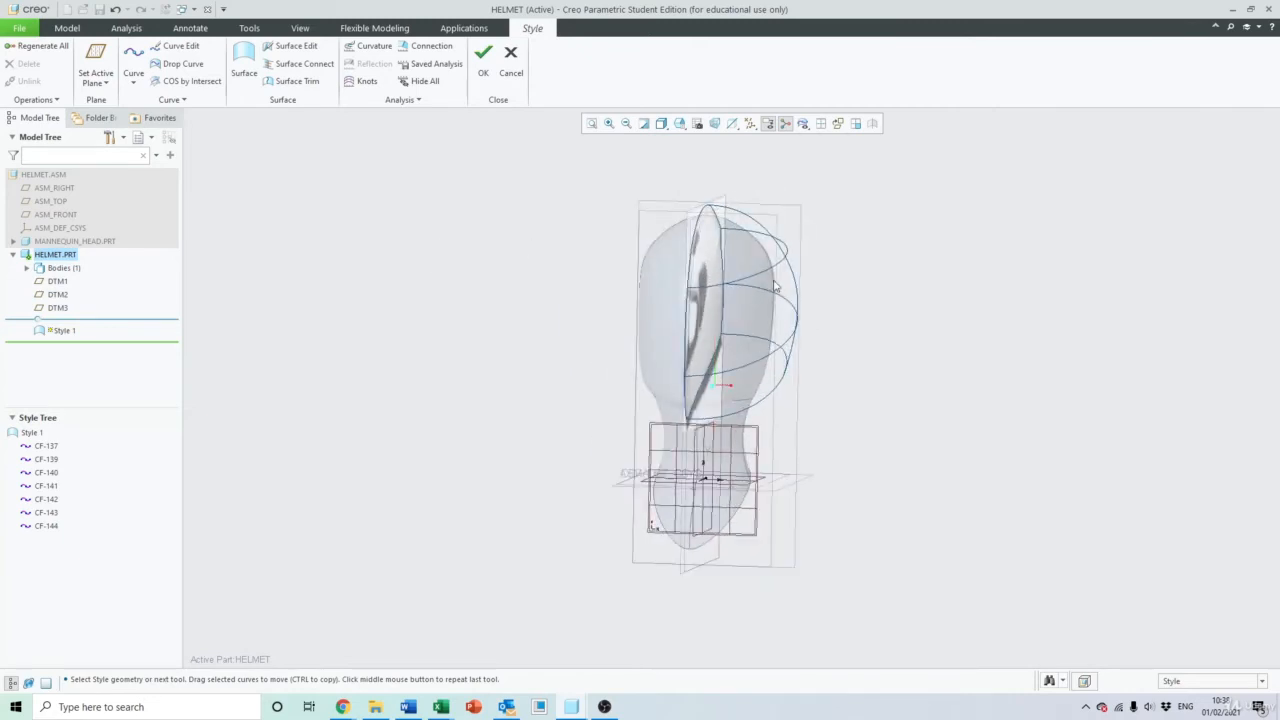
pyautogui.scroll(2, 810, 262)
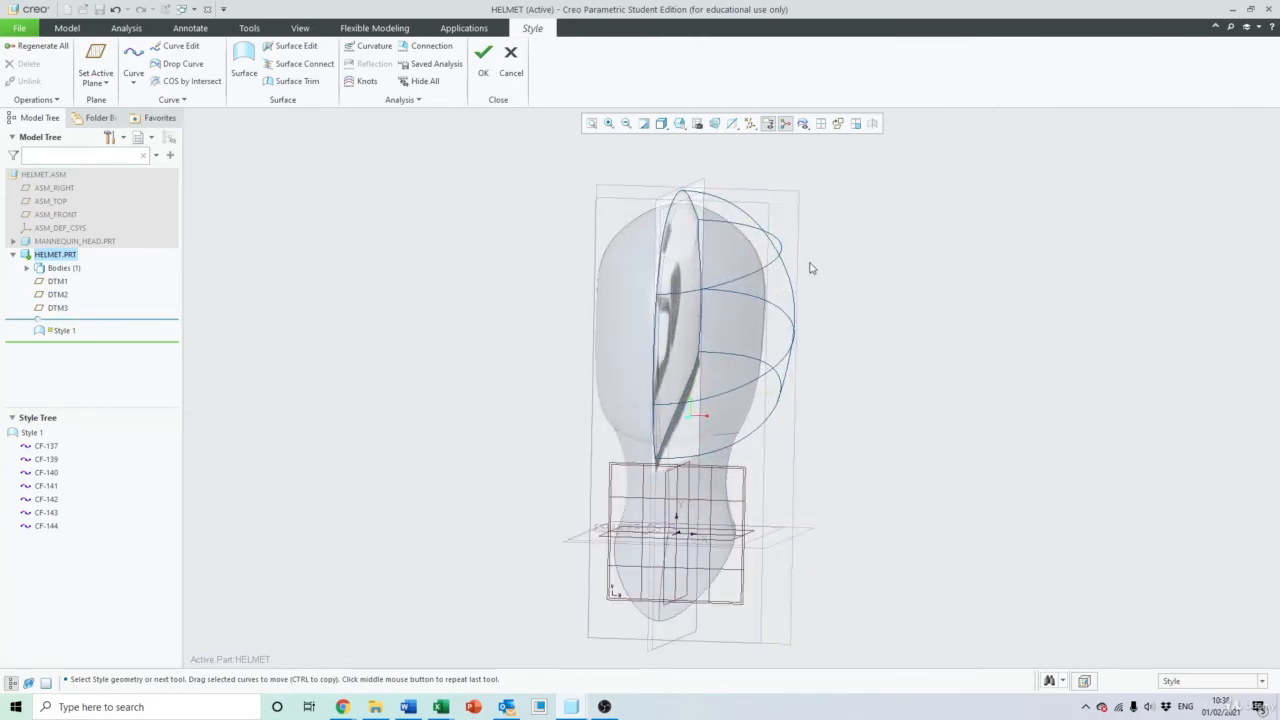
pyautogui.moveTo(810, 267)
pyautogui.mouseDown(button='middle')
pyautogui.moveTo(789, 251)
pyautogui.moveTo(716, 270)
pyautogui.mouseUp(button='middle')
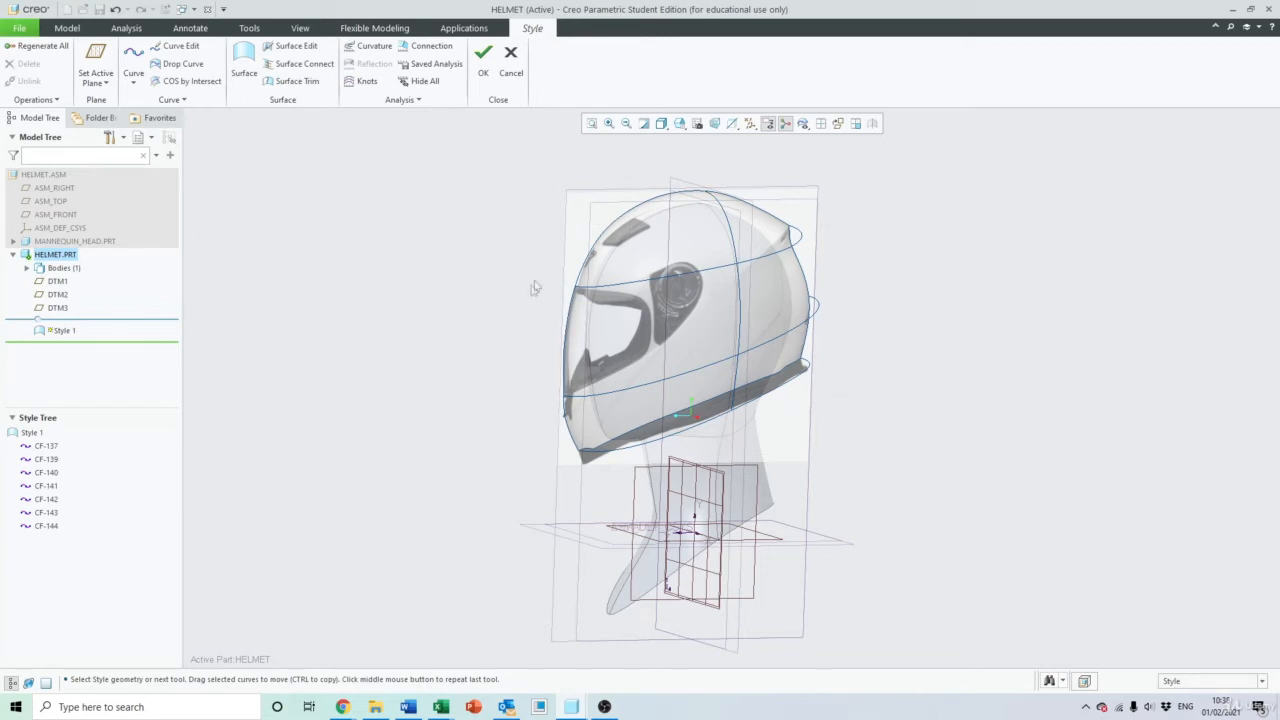
pyautogui.moveTo(517, 328)
pyautogui.mouseDown(button='middle')
pyautogui.moveTo(617, 329)
pyautogui.moveTo(531, 335)
pyautogui.mouseUp(button='middle')
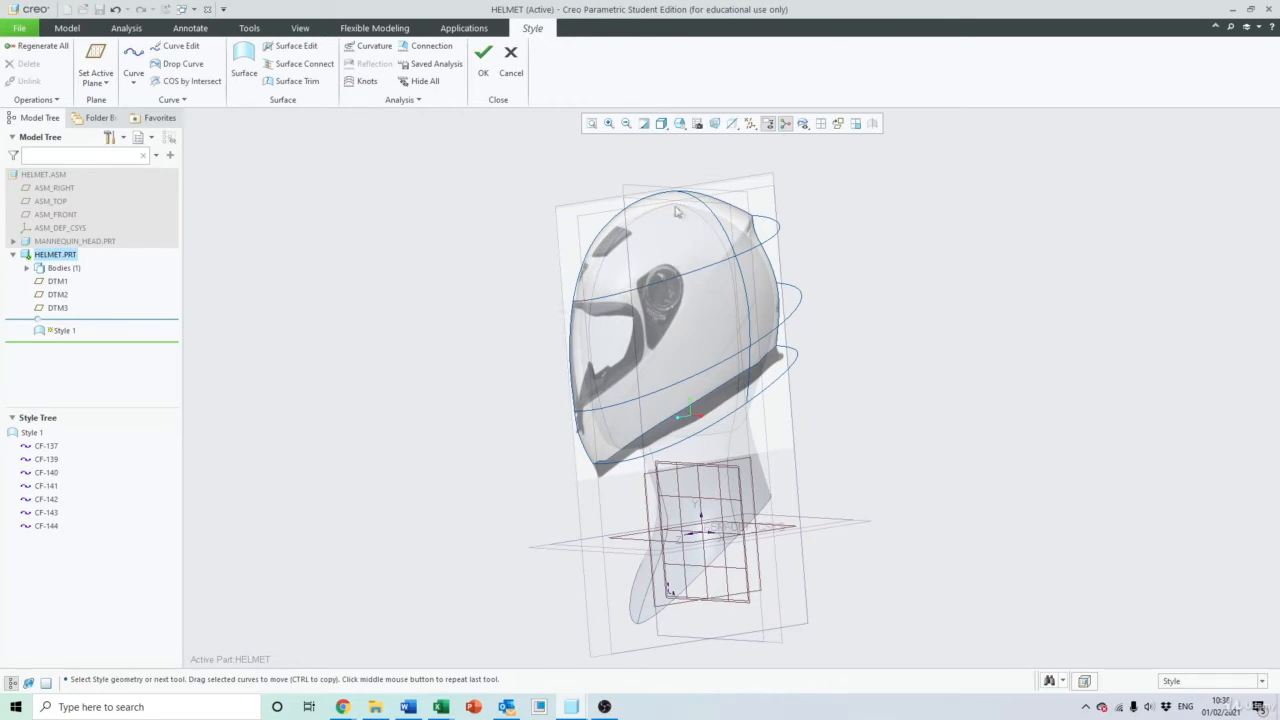
pyautogui.moveTo(676, 212); pyautogui.dragTo(641, 222, button='middle')
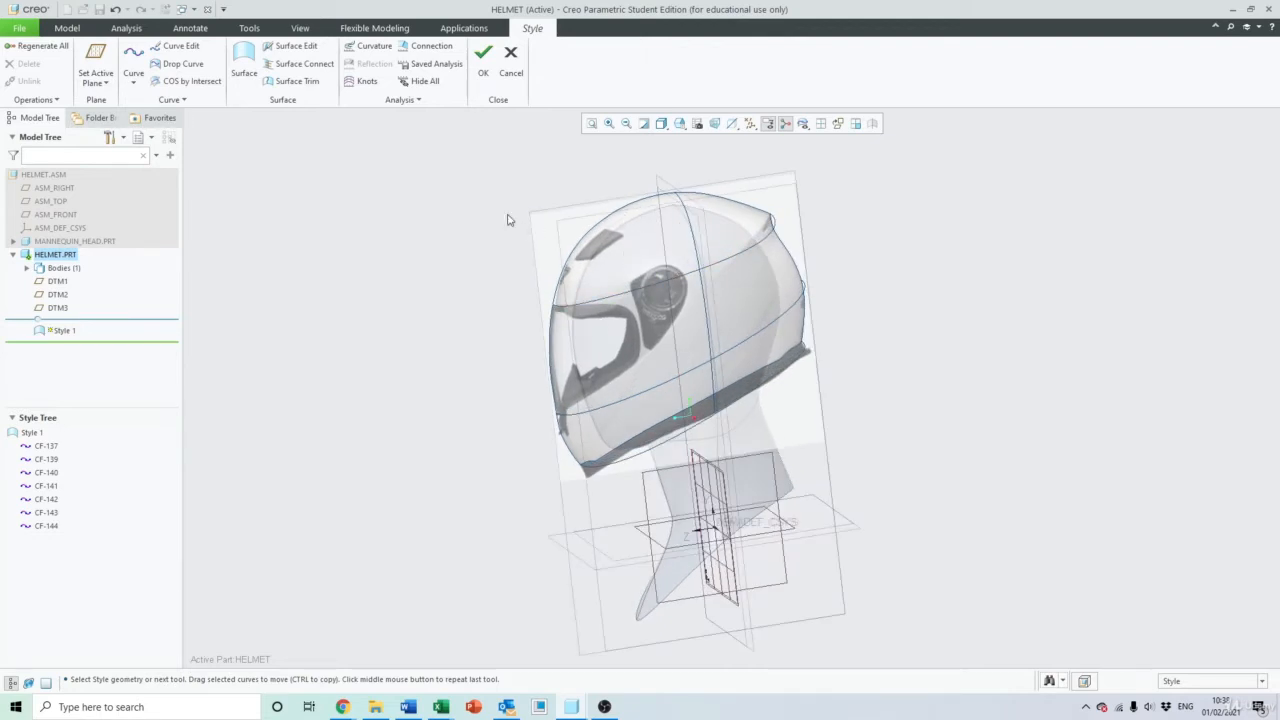
pyautogui.moveTo(484, 216); pyautogui.dragTo(500, 223, button='middle')
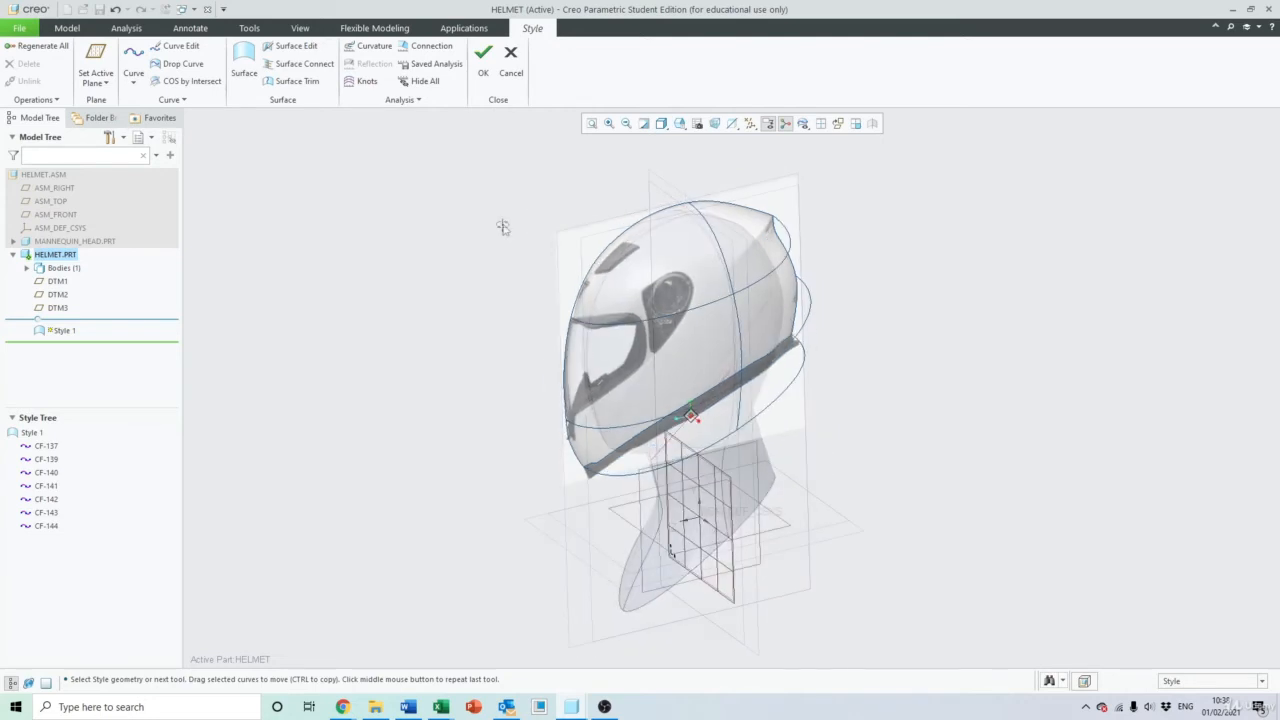
# Start a Style surface for selecting the helmet's primary boundary curves
pyautogui.click(242, 54)
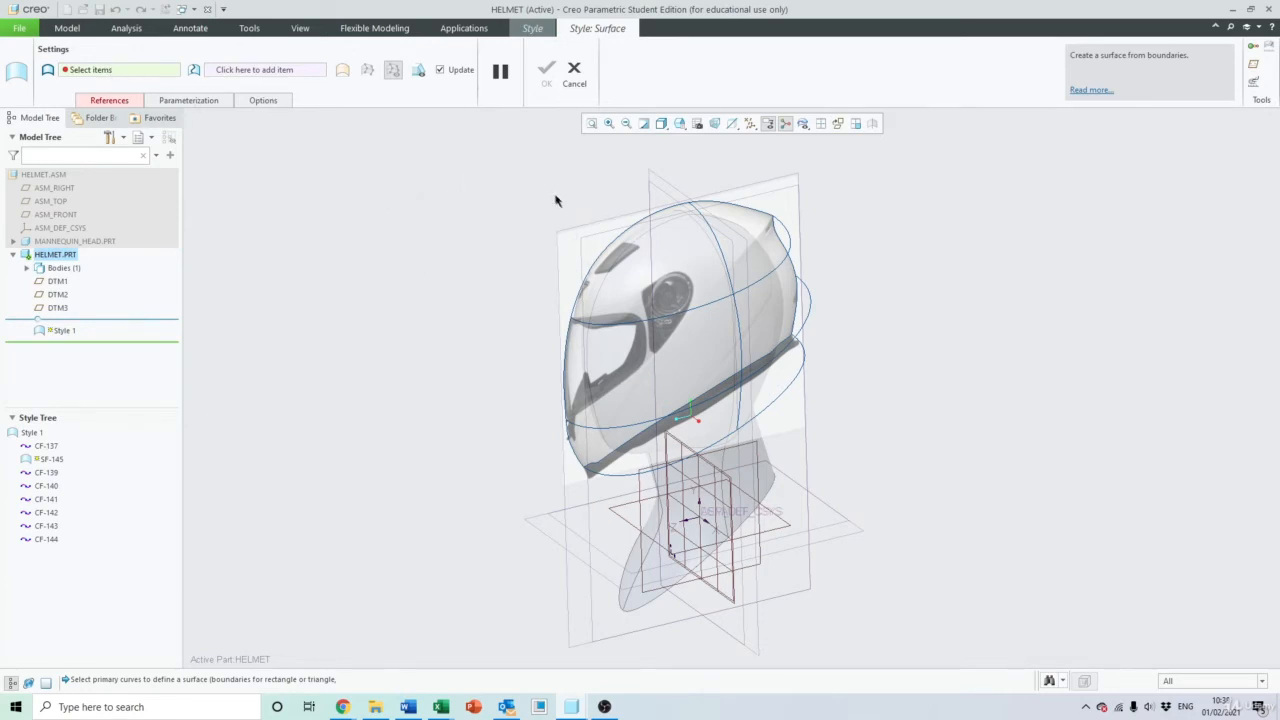
pyautogui.moveTo(520, 218)
pyautogui.mouseDown(button='middle')
pyautogui.moveTo(491, 211)
pyautogui.moveTo(589, 228)
pyautogui.moveTo(509, 221)
pyautogui.moveTo(536, 206)
pyautogui.mouseUp(button='middle')
pyautogui.scroll(-2, 617, 243)
pyautogui.scroll(3, 589, 228)
pyautogui.scroll(-3, 543, 216)
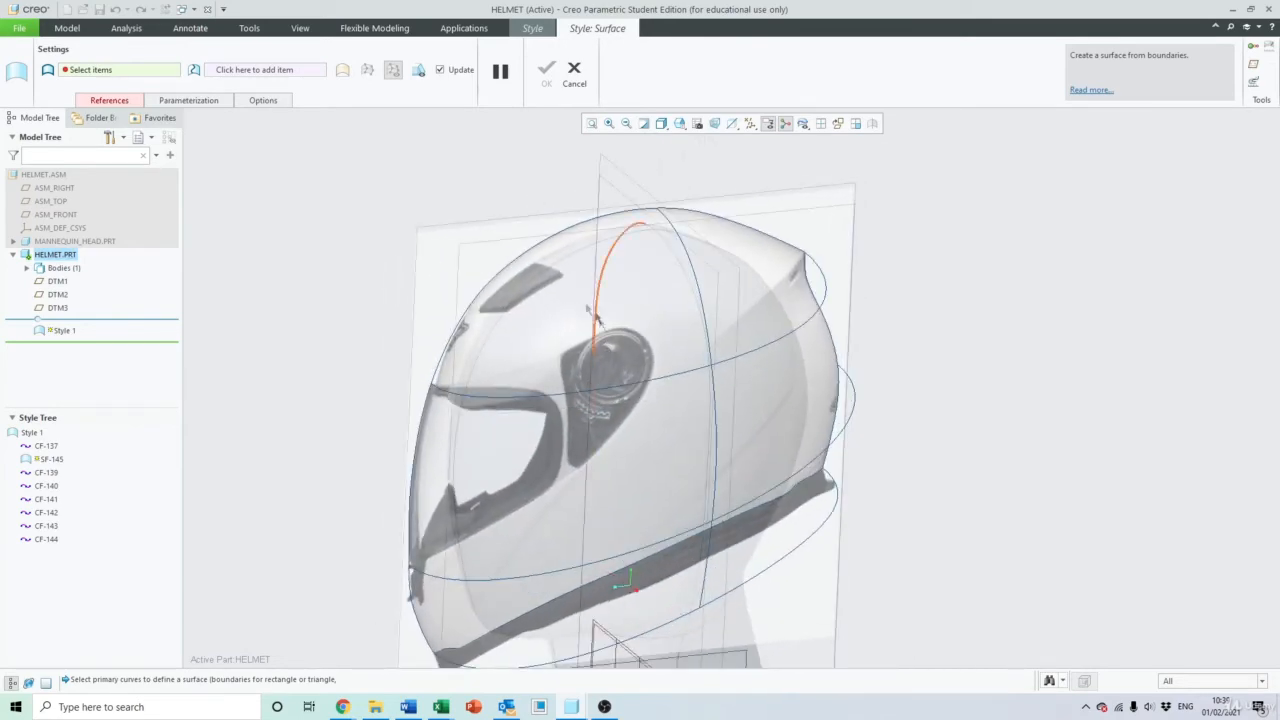
# Select the helmet's centre-plane profile curve as the first boundary chain of the new surface
pyautogui.scroll(3, 586, 306)
pyautogui.moveTo(586, 306); pyautogui.dragTo(588, 300, button='middle')
pyautogui.scroll(-3, 588, 300)
pyautogui.scroll(-2, 589, 302)
pyautogui.click(587, 280)
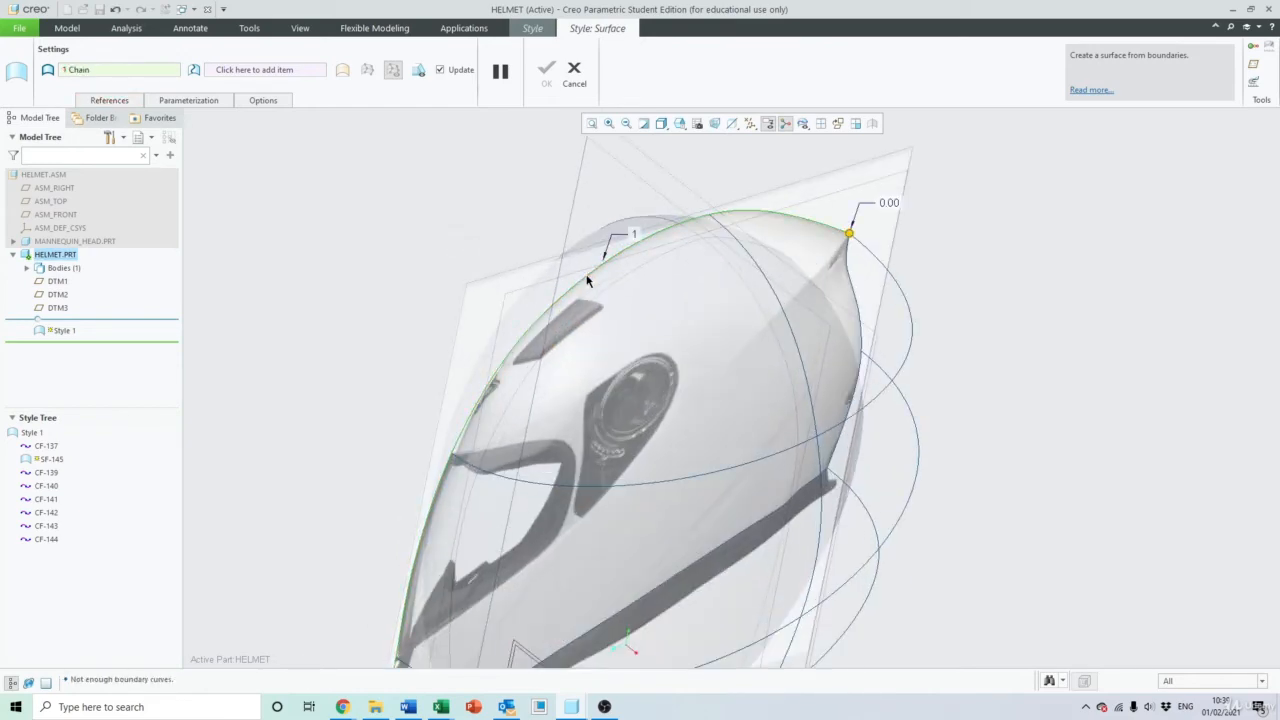
pyautogui.scroll(3, 587, 280)
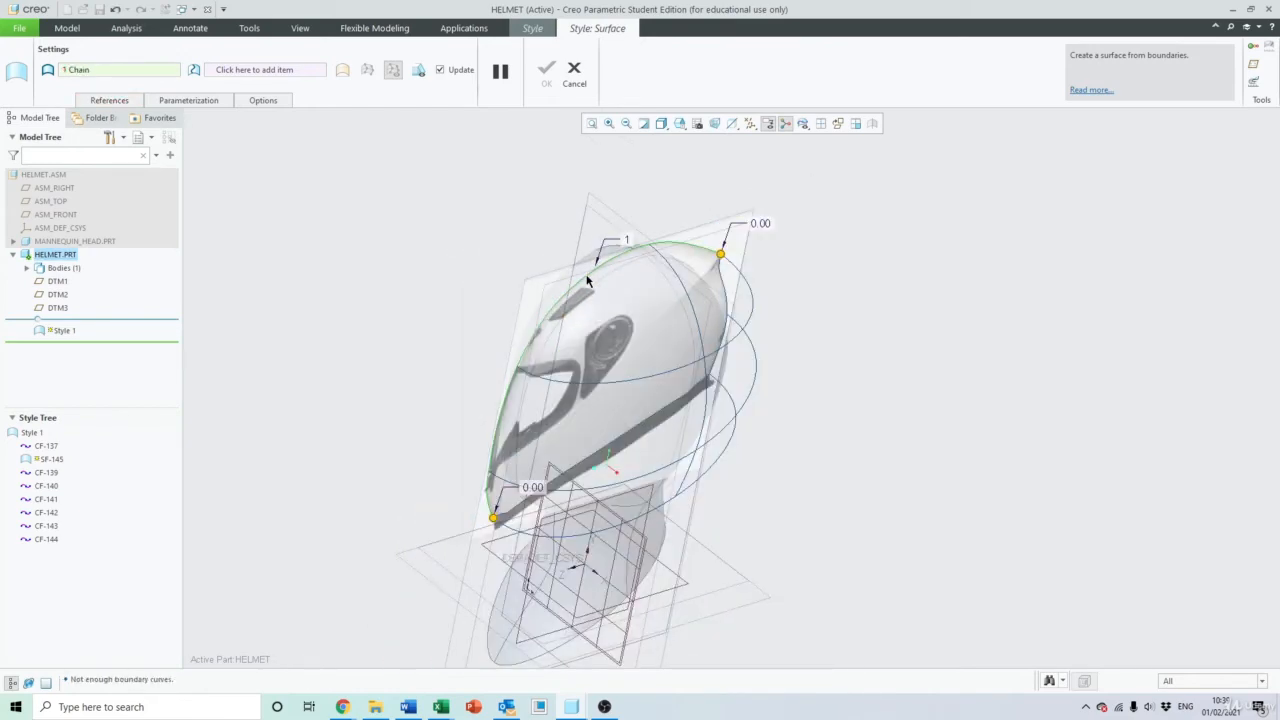
pyautogui.moveTo(582, 289); pyautogui.dragTo(559, 287, button='middle')
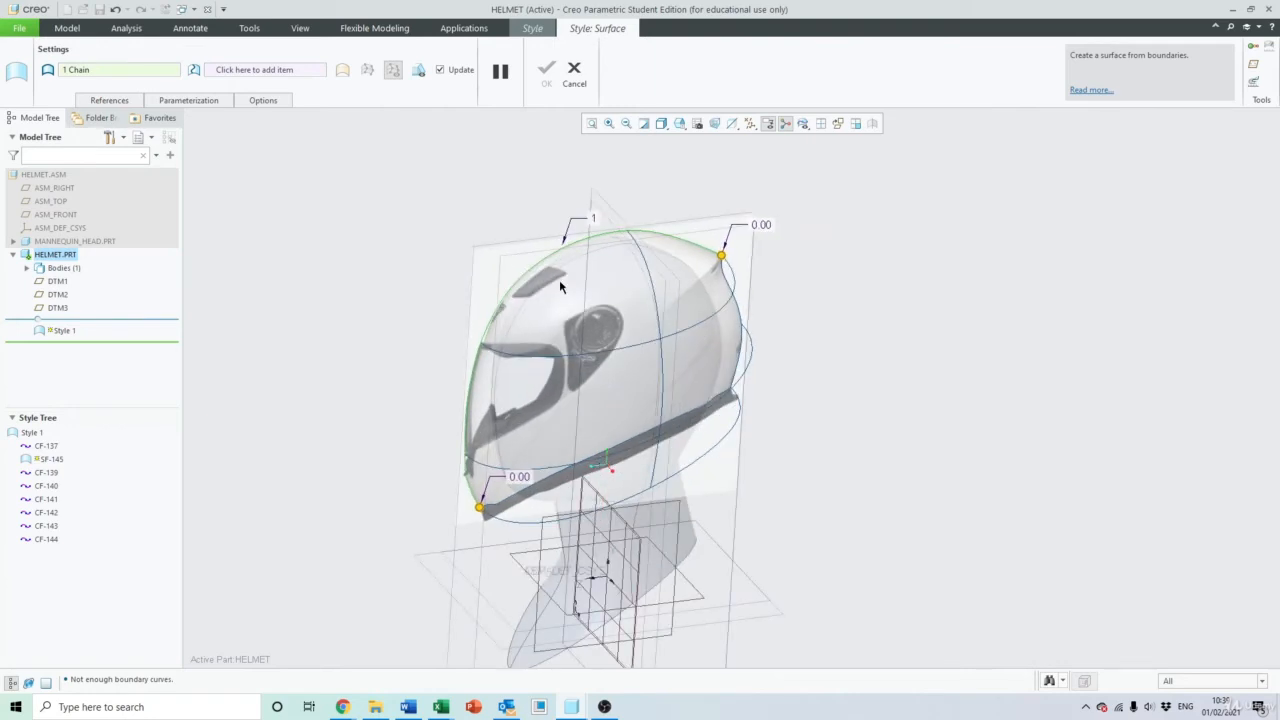
pyautogui.scroll(-2, 559, 287)
pyautogui.scroll(1, 750, 255)
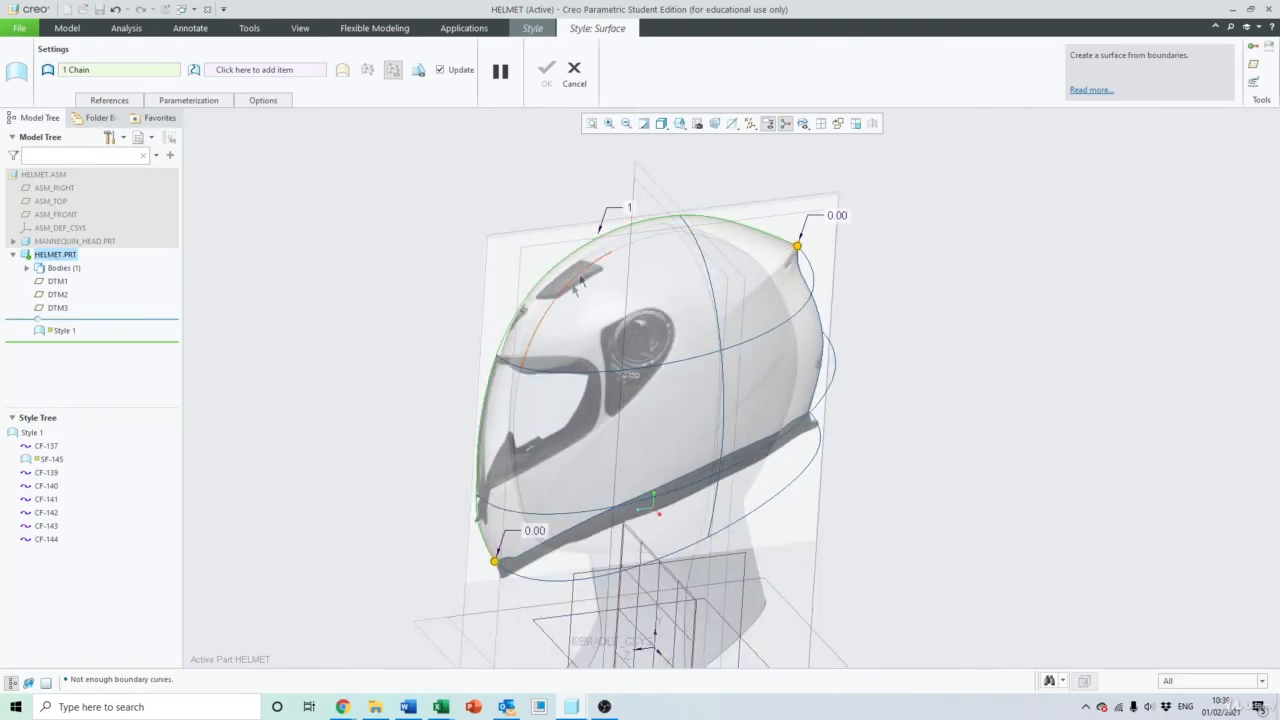
pyautogui.moveTo(643, 235); pyautogui.dragTo(620, 260, button='middle')
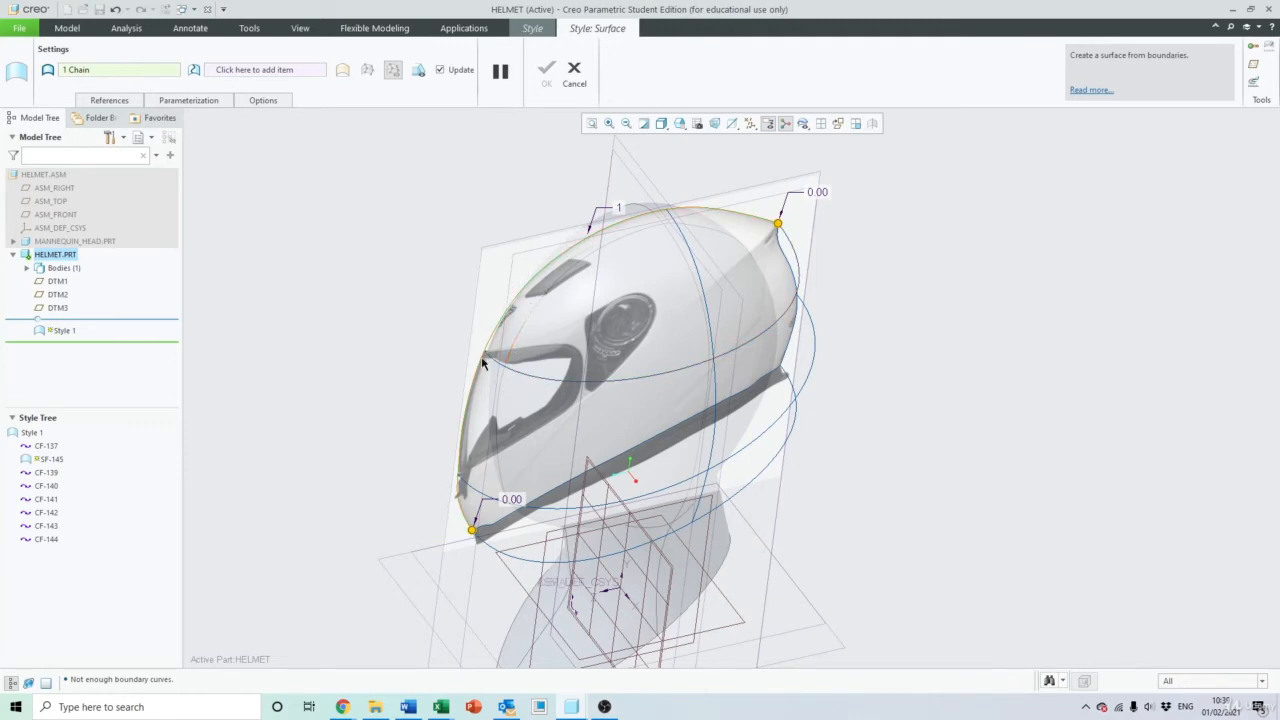
# Shorten the rear end of the first chain to its intersection with the vertical cross-section curve at the helmet's crown
pyautogui.moveTo(782, 221); pyautogui.dragTo(733, 229)
pyautogui.moveTo(730, 249); pyautogui.dragTo(655, 268, button='middle')
pyautogui.scroll(-3, 645, 271)
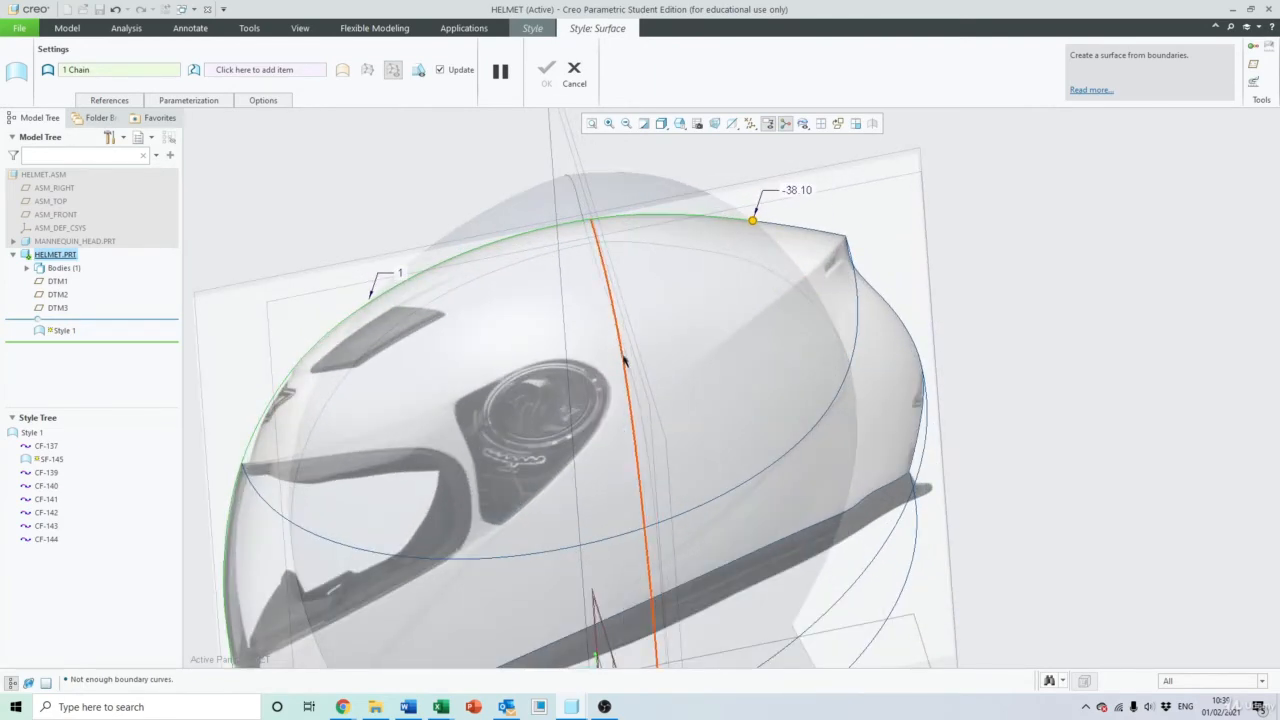
pyautogui.scroll(3, 588, 312)
pyautogui.moveTo(560, 326); pyautogui.dragTo(467, 316, button='middle')
pyautogui.scroll(-3, 465, 320)
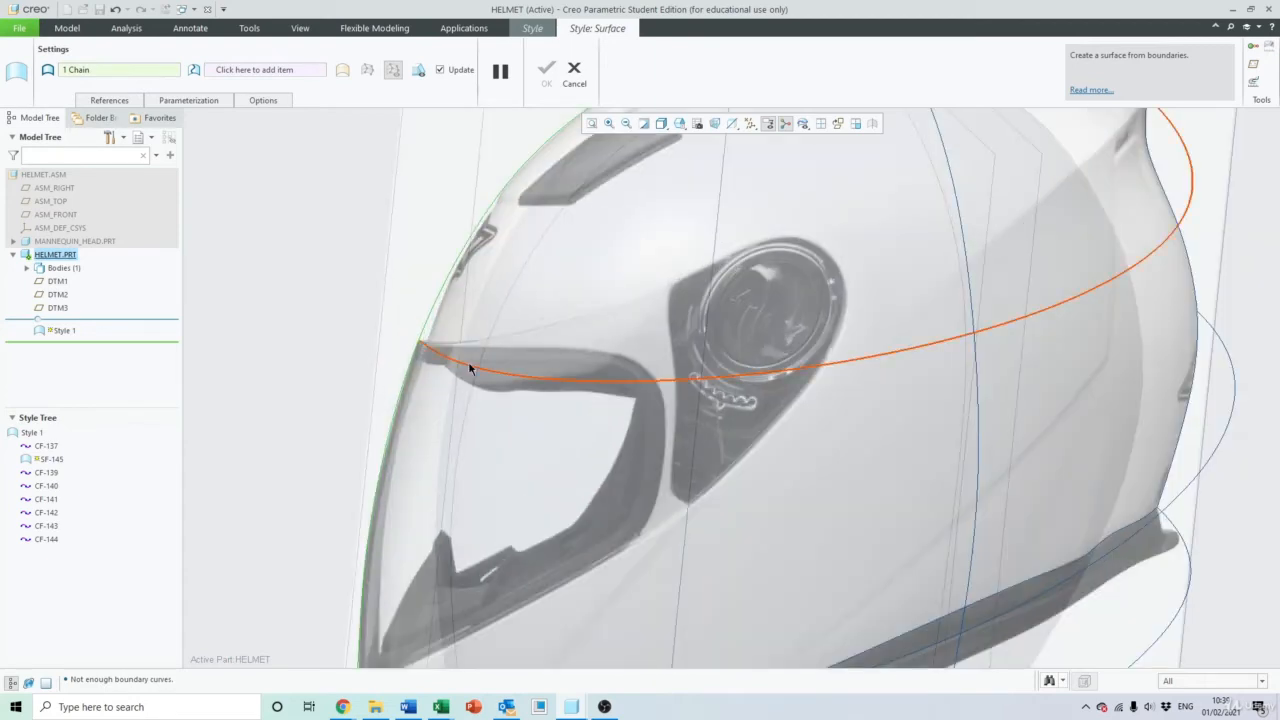
pyautogui.scroll(3, 469, 368)
pyautogui.keyDown('shift'); pyautogui.moveTo(698, 242); pyautogui.dragTo(665, 292, button='middle'); pyautogui.keyUp('shift')
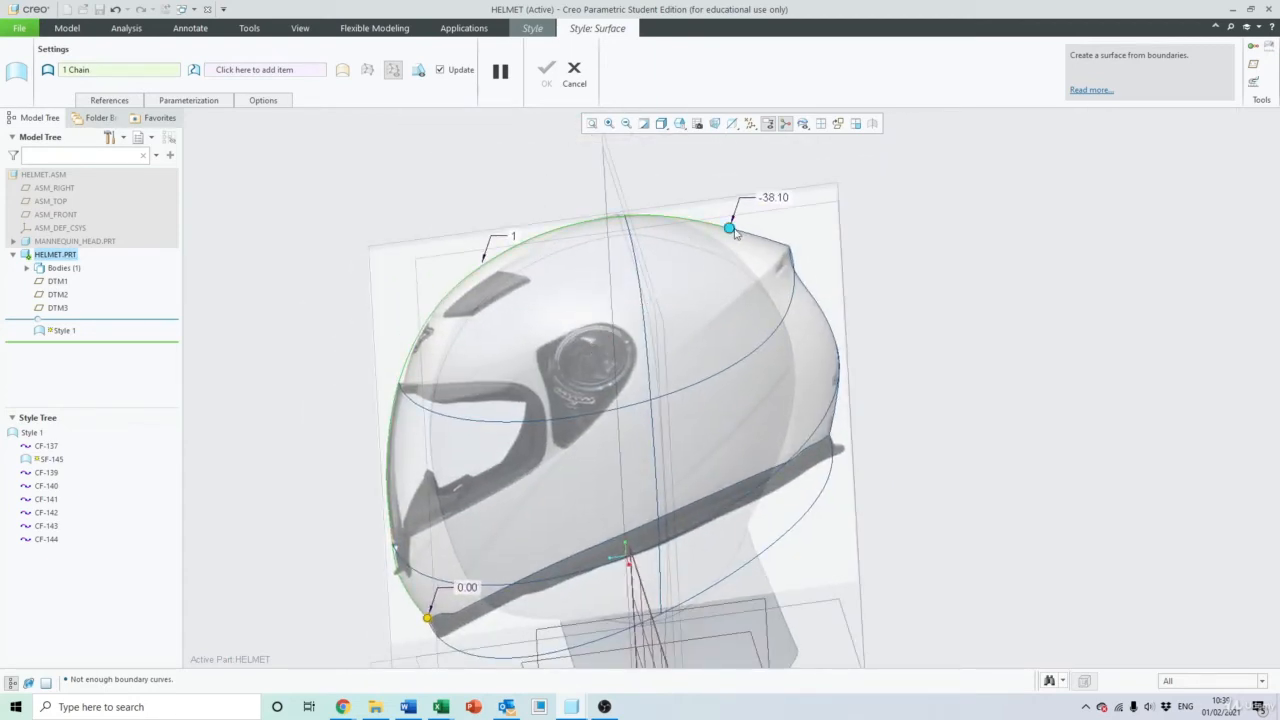
pyautogui.moveTo(729, 228); pyautogui.dragTo(695, 226)
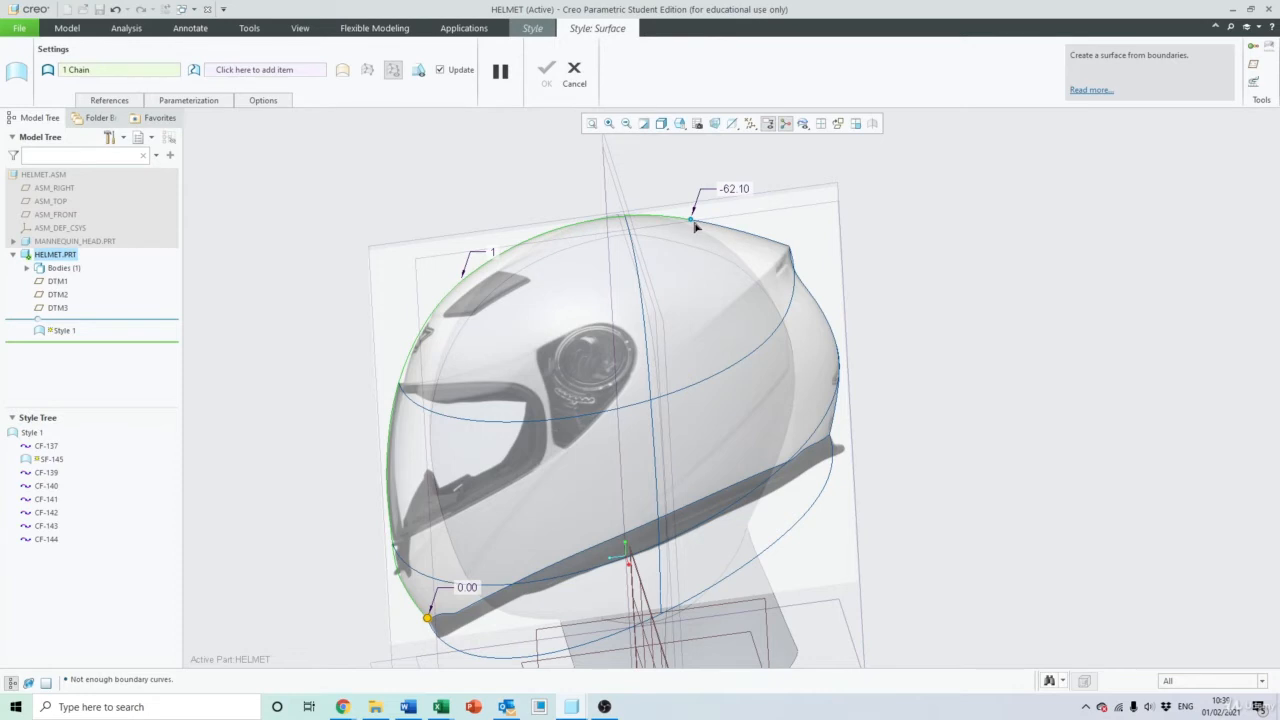
pyautogui.moveTo(694, 223); pyautogui.dragTo(627, 222)
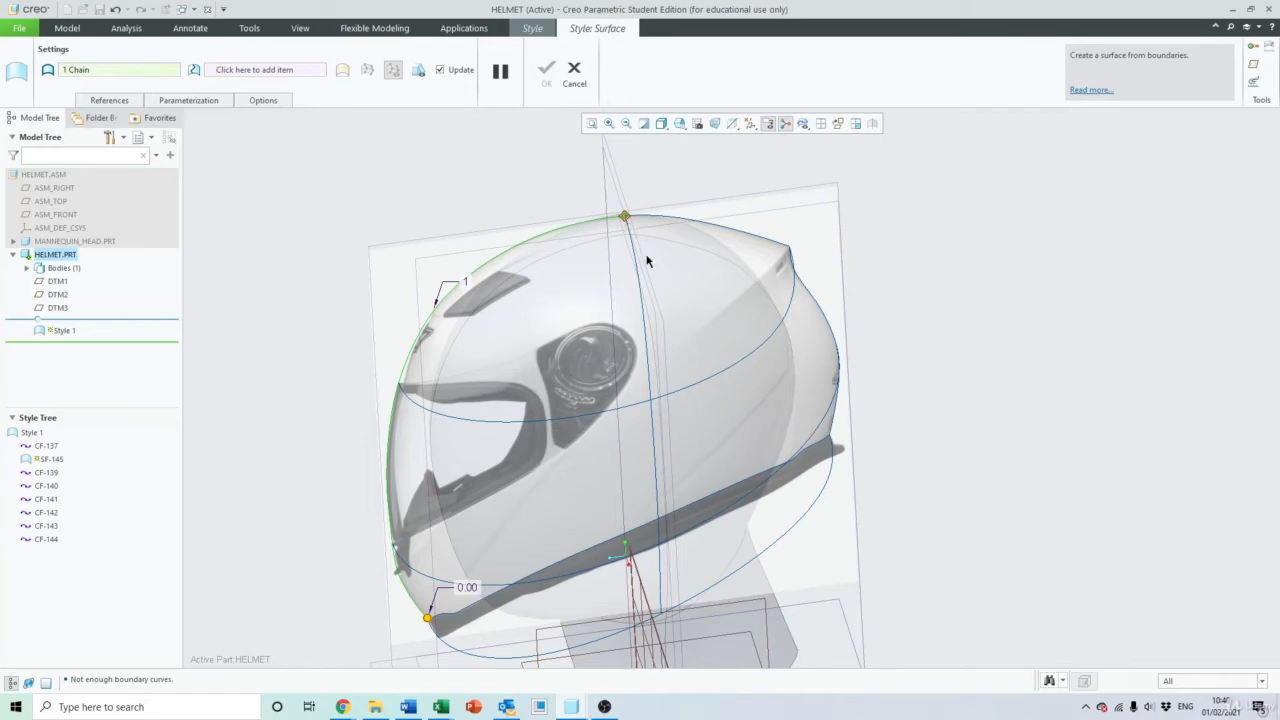
# Trim the lower front end of the first chain at the horizontal curve starting above the visor opening
pyautogui.scroll(6, 706, 251)
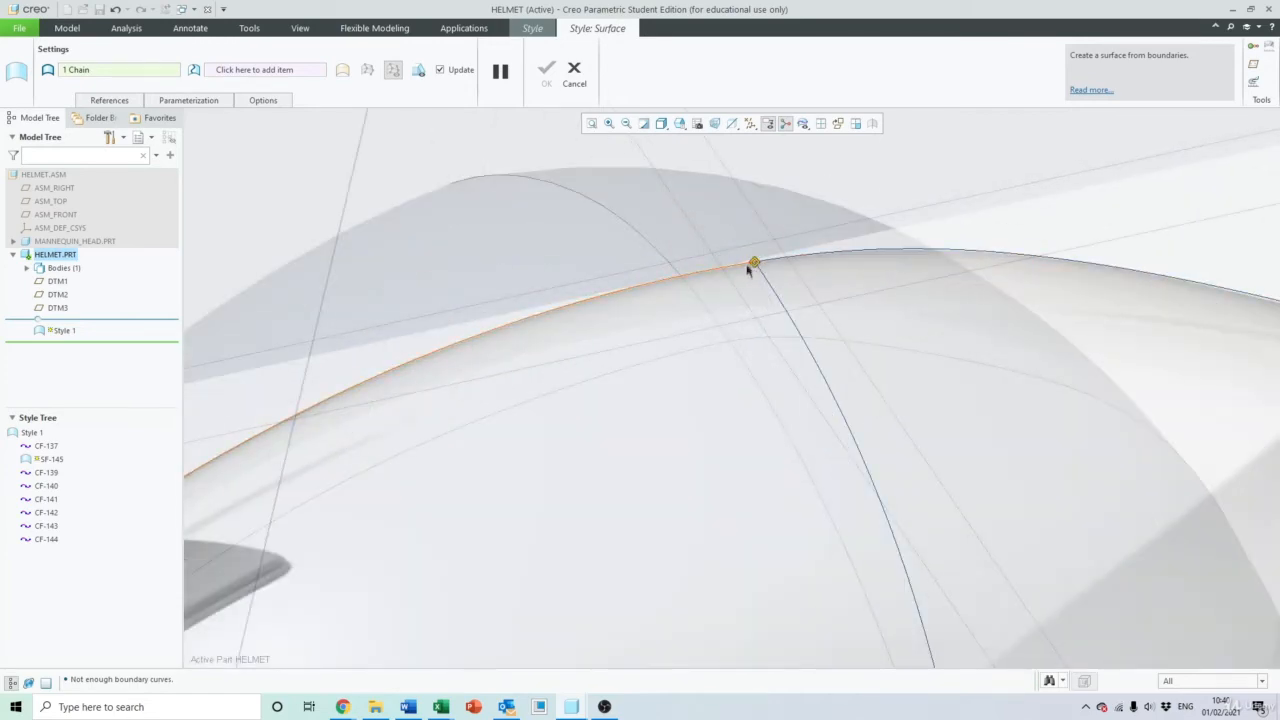
pyautogui.scroll(-5, 754, 262)
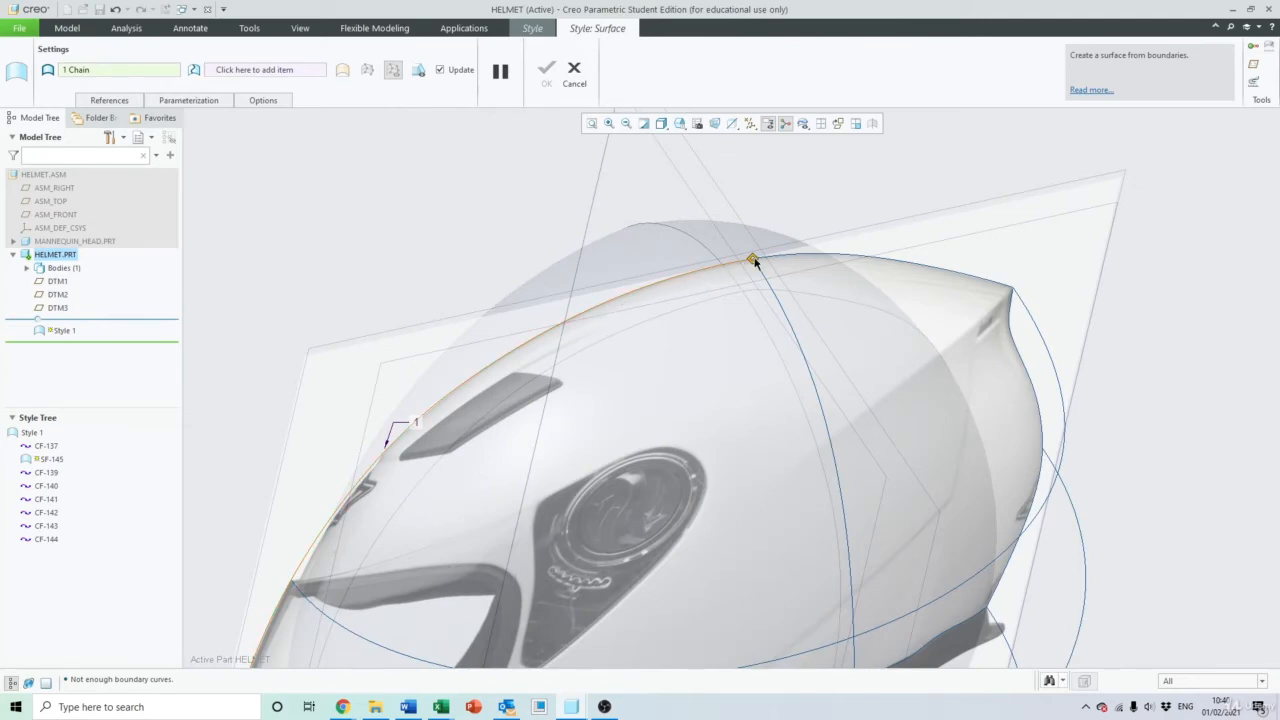
pyautogui.scroll(-3, 755, 262)
pyautogui.scroll(6, 744, 260)
pyautogui.moveTo(665, 343); pyautogui.dragTo(628, 377, button='middle')
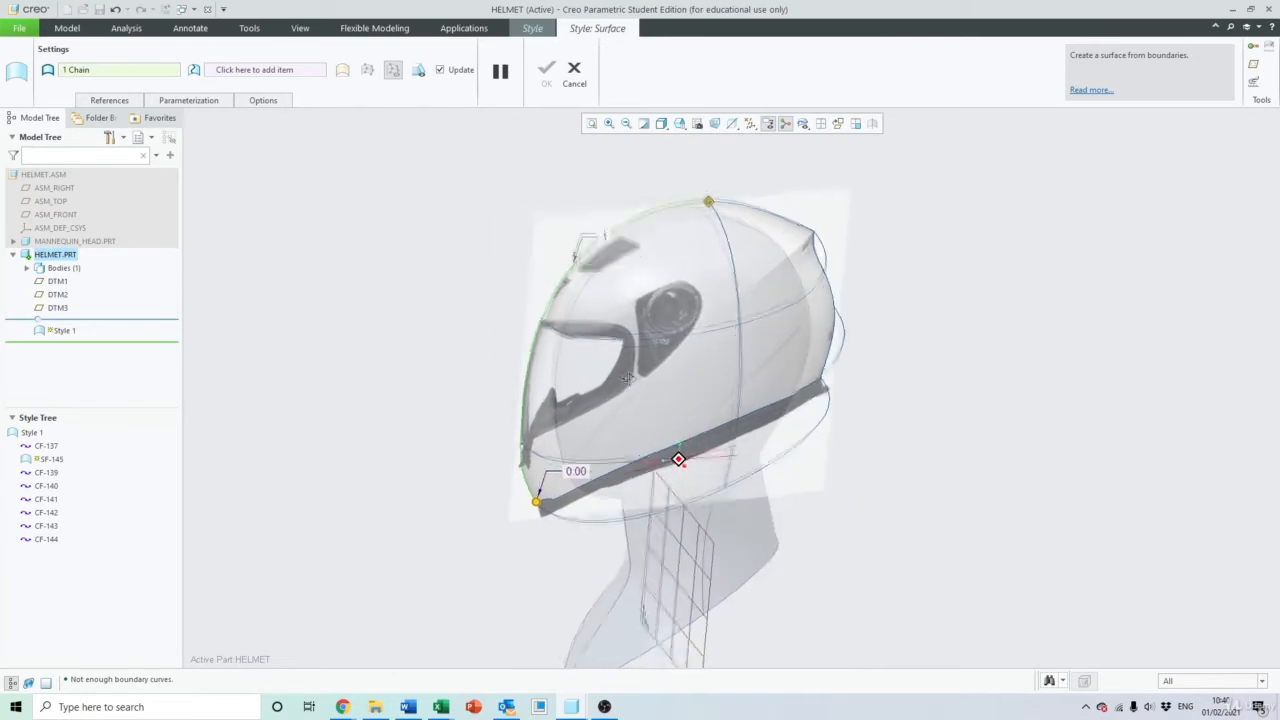
pyautogui.scroll(-2, 535, 498)
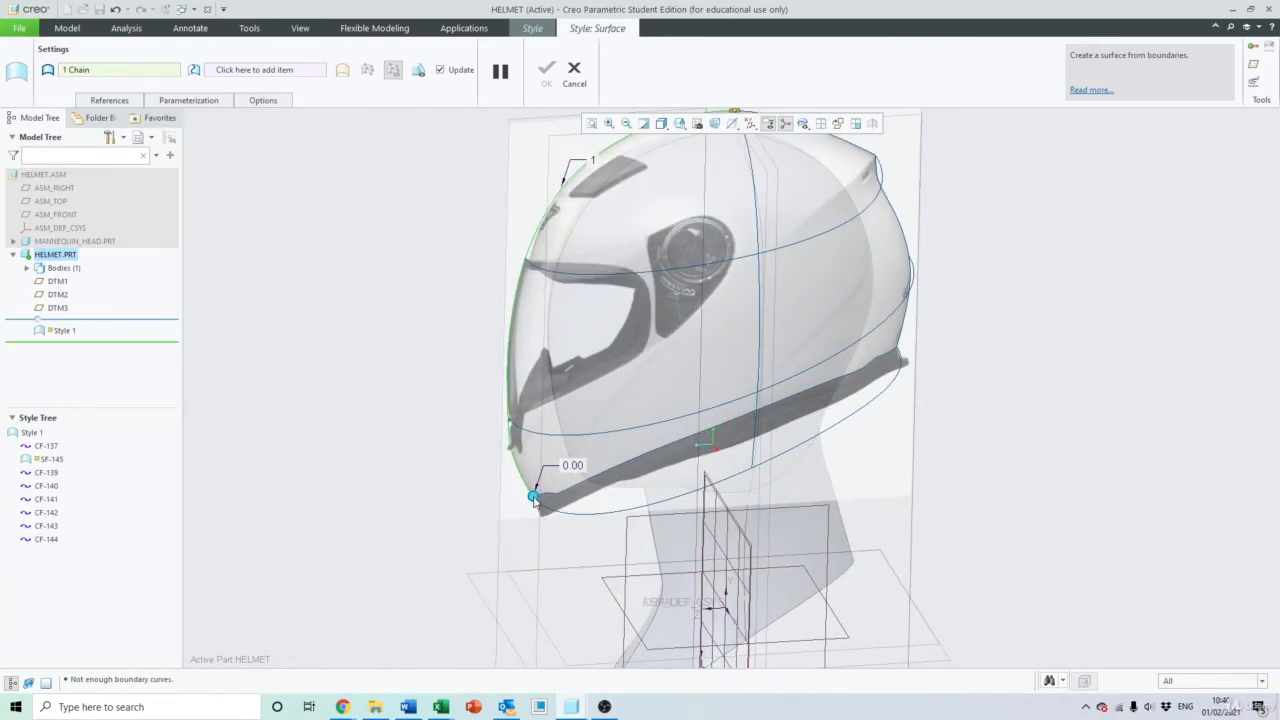
pyautogui.rightClick(534, 497)
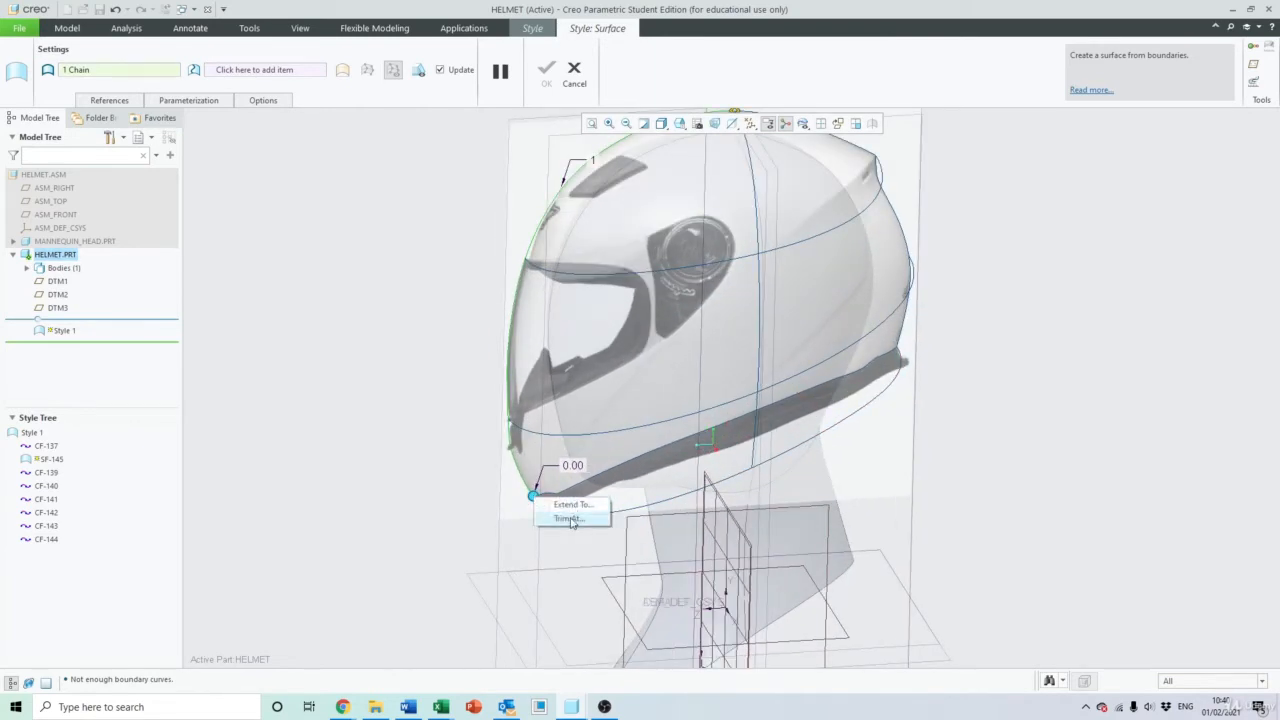
pyautogui.click(568, 519)
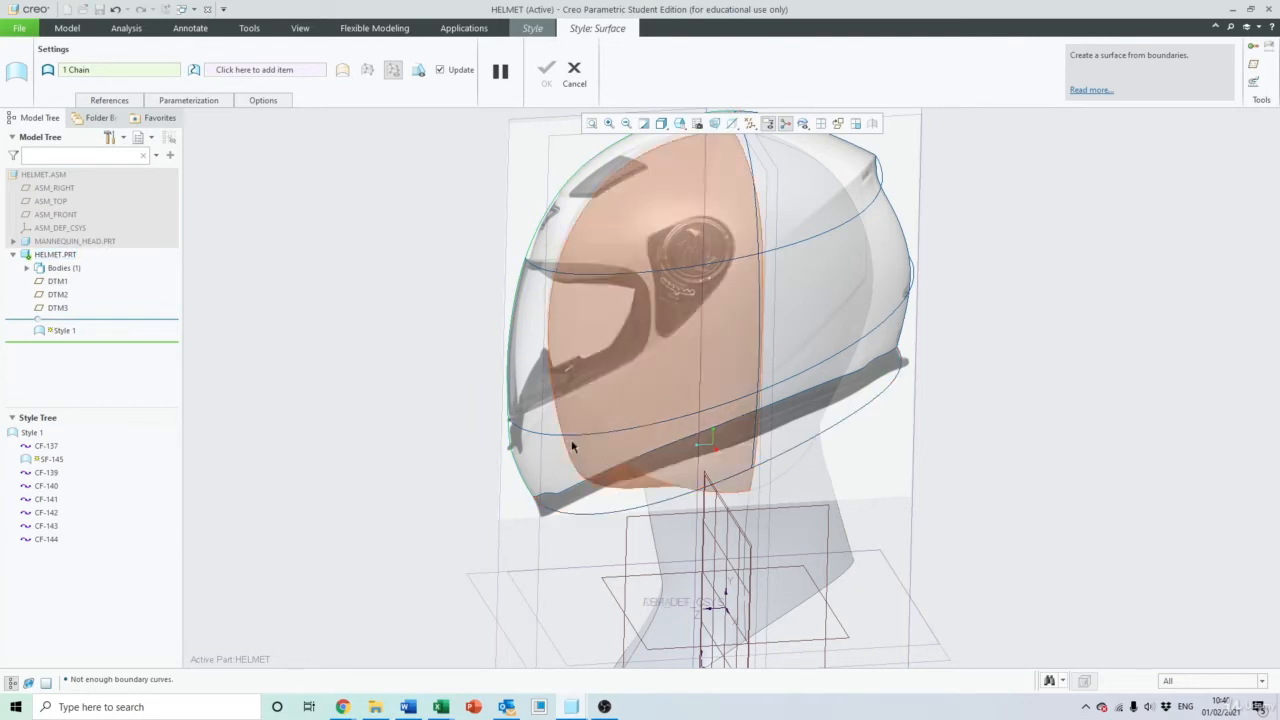
pyautogui.click(540, 270)
# Add the horizontal curve starting above the visor opening as the second boundary chain
pyautogui.keyDown('shift'); pyautogui.moveTo(590, 316); pyautogui.dragTo(586, 444, button='middle'); pyautogui.keyUp('shift')
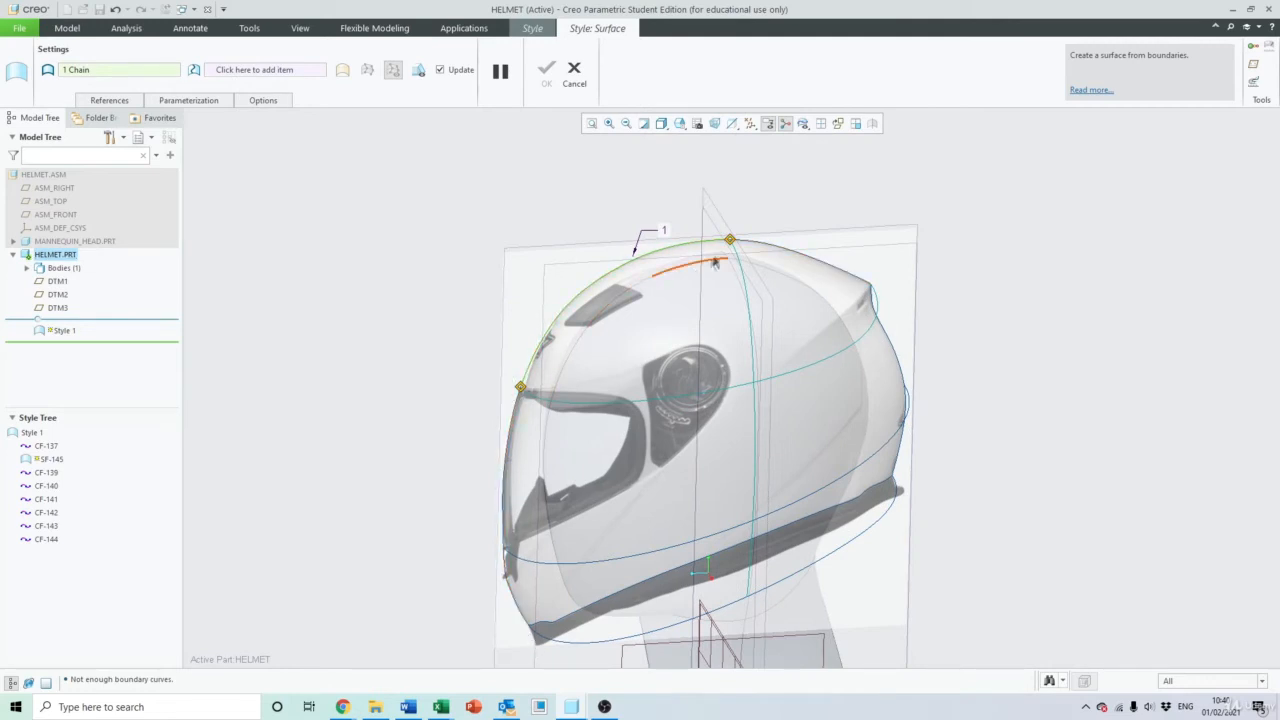
pyautogui.scroll(4, 518, 378)
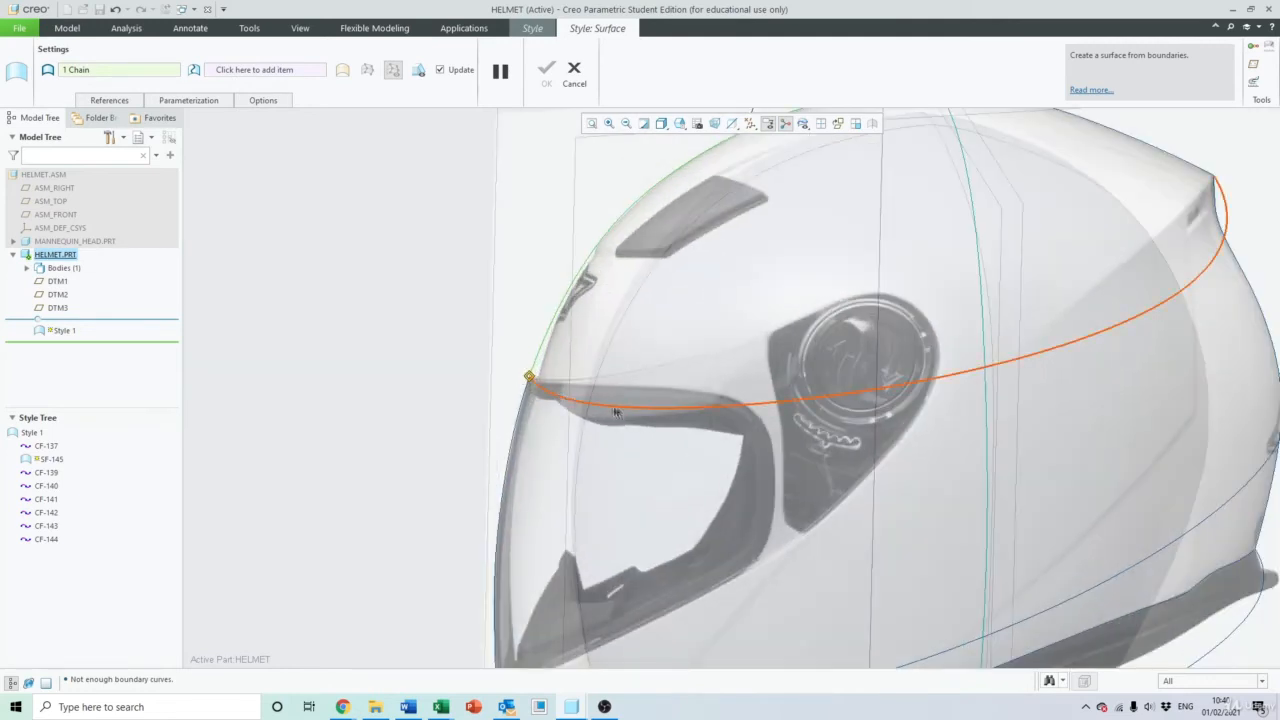
pyautogui.scroll(-4, 687, 400)
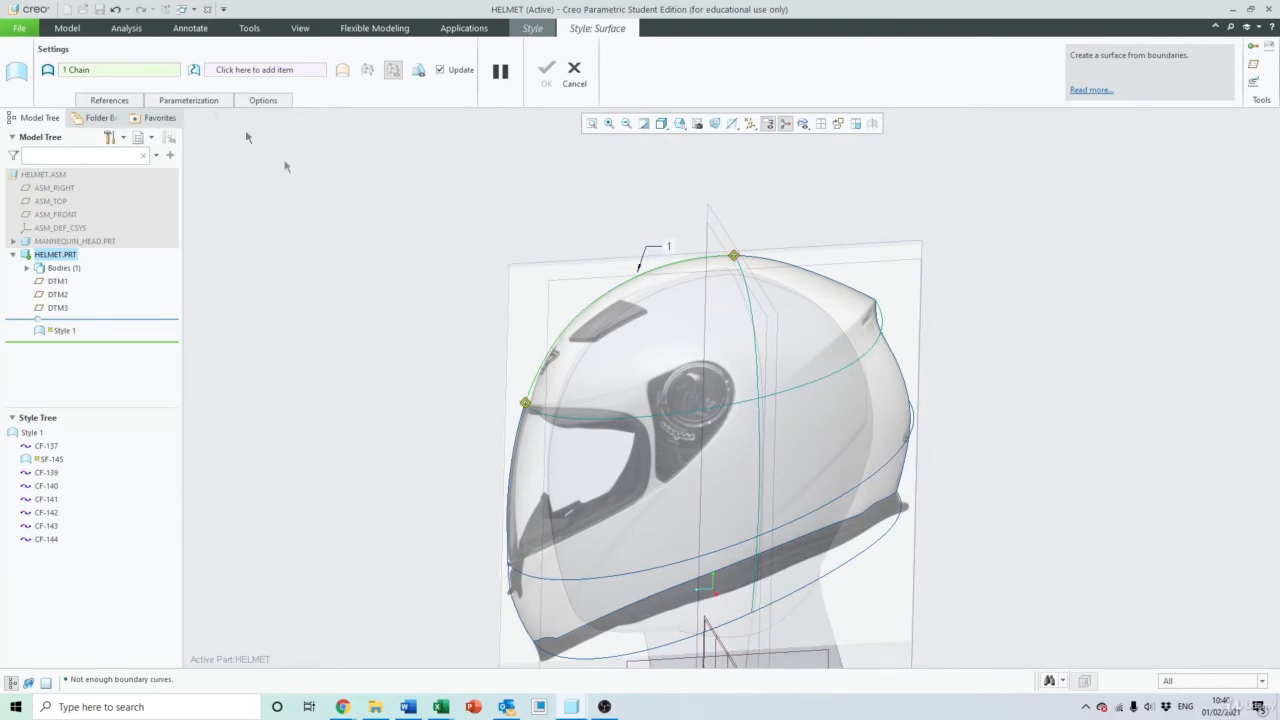
pyautogui.moveTo(642, 400); pyautogui.dragTo(652, 487, button='middle')
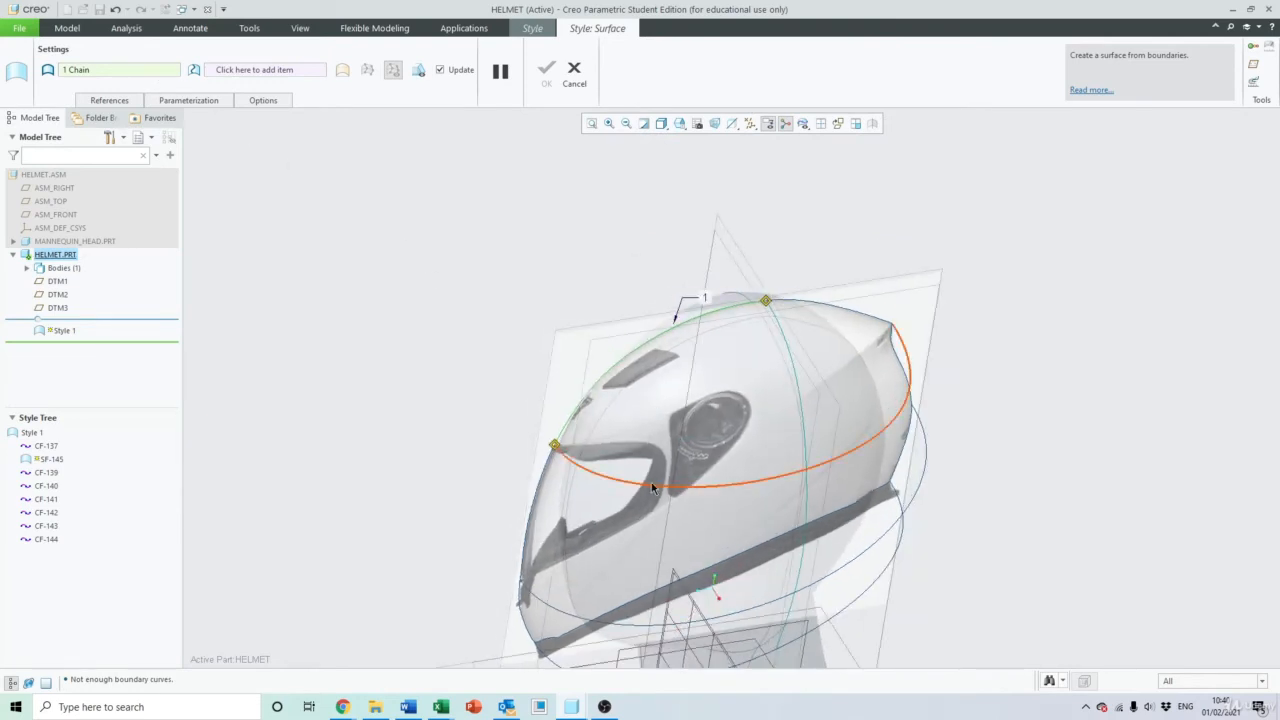
pyautogui.keyDown('ctrl'); pyautogui.click(650, 487); pyautogui.keyUp('ctrl')
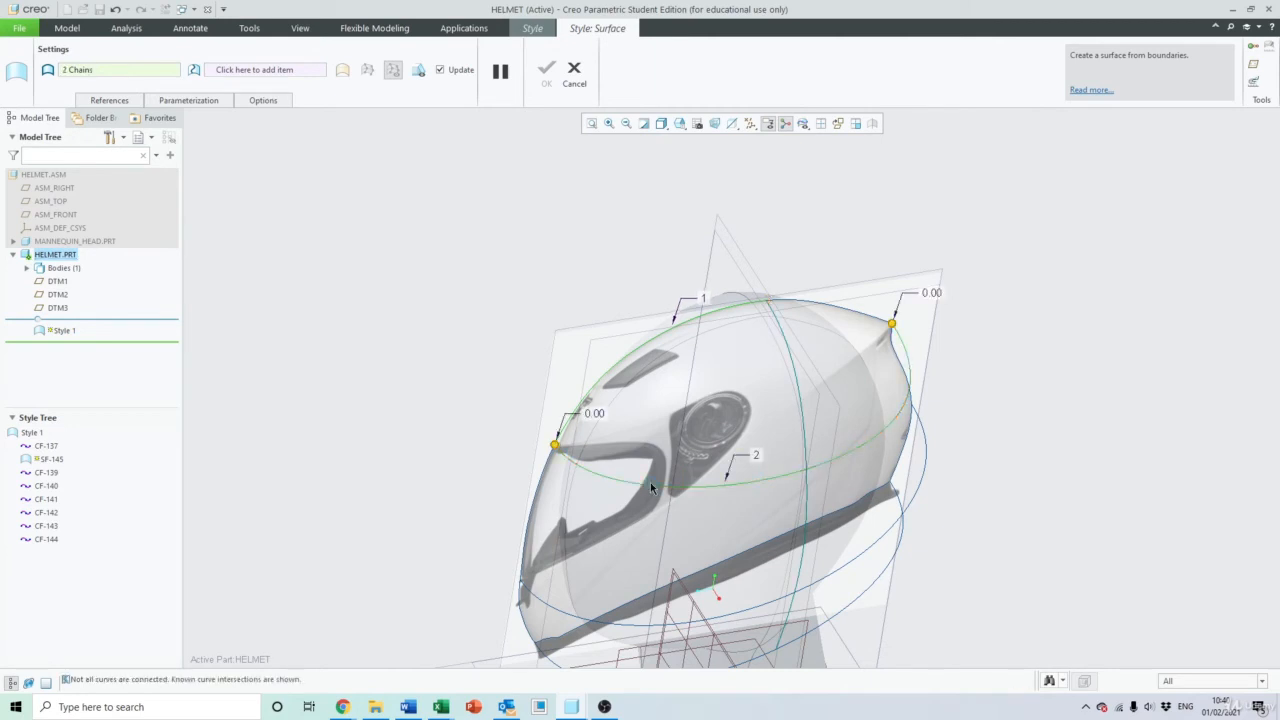
# Trim the rear end of the second chain at the vertical cross-section curve
pyautogui.moveTo(650, 487); pyautogui.dragTo(560, 450, button='middle')
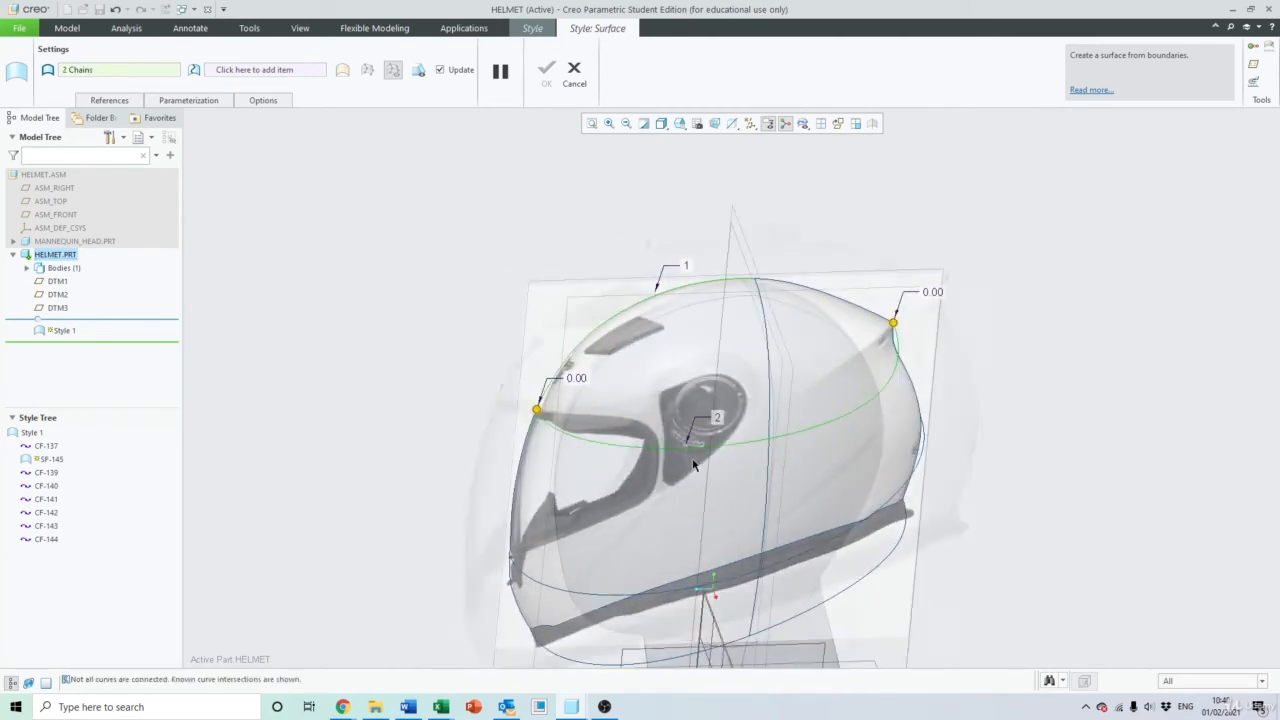
pyautogui.scroll(3, 510, 400)
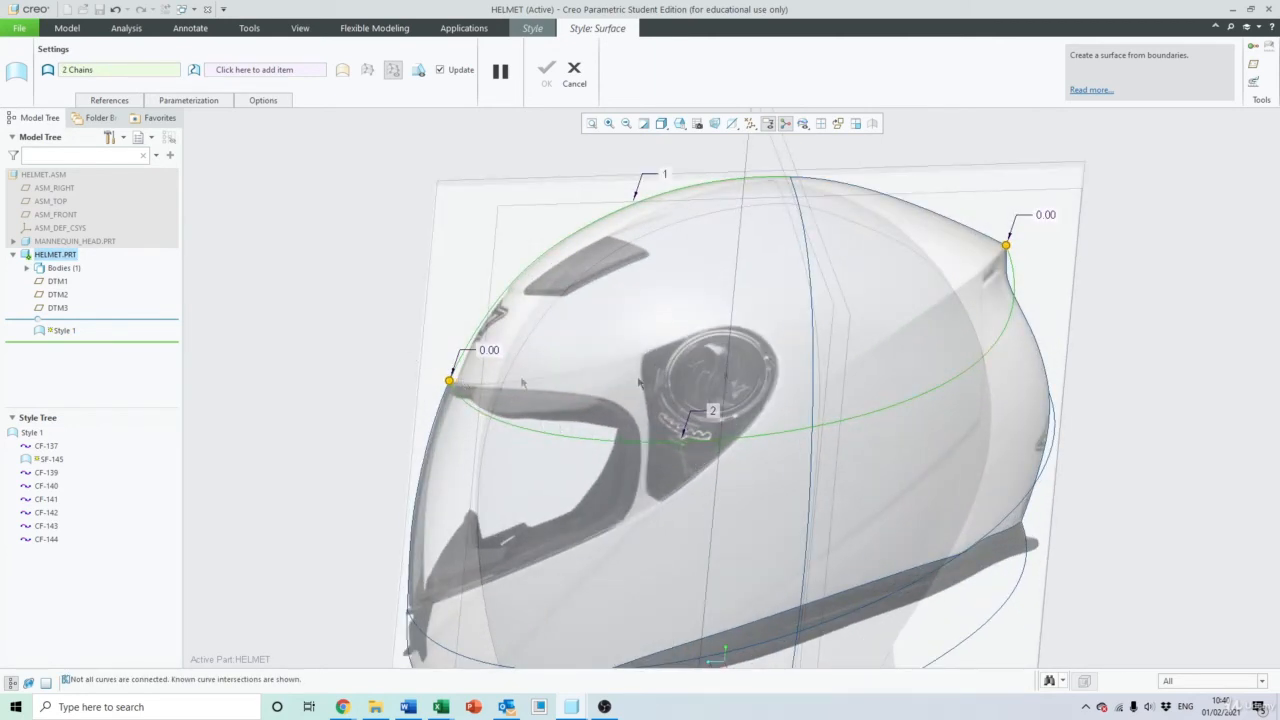
pyautogui.rightClick(1006, 245)
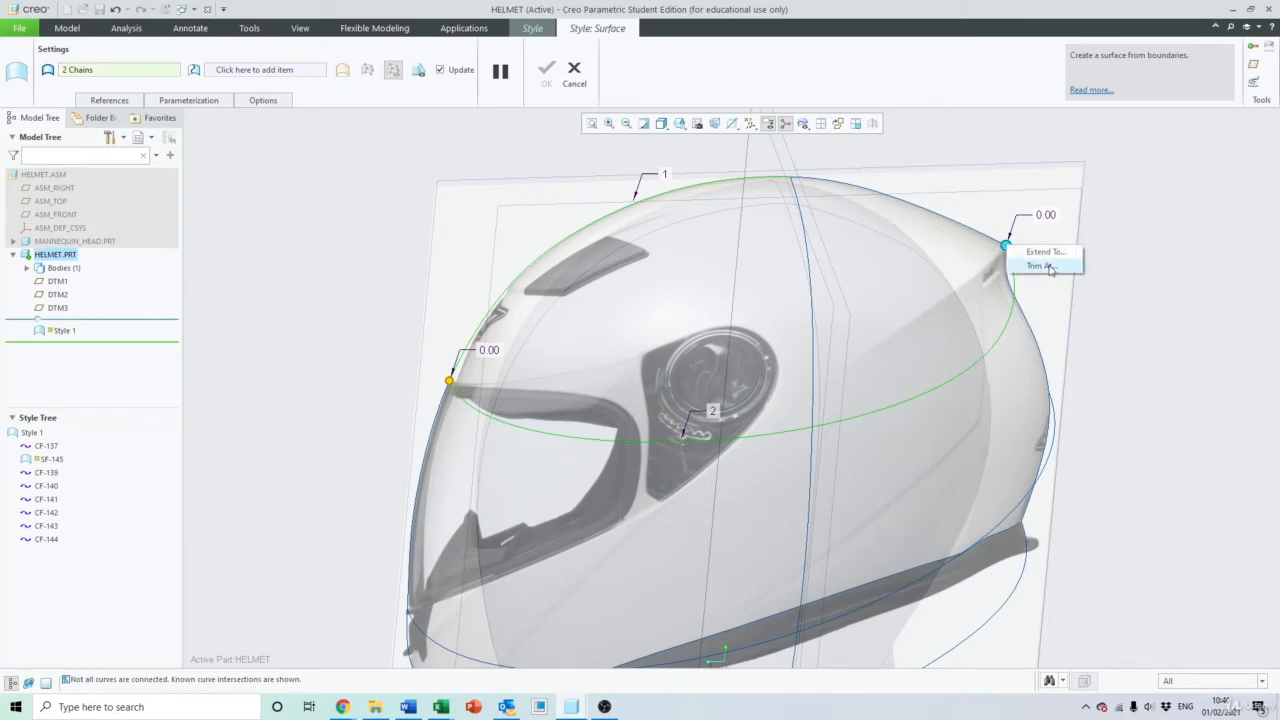
pyautogui.click(1048, 268)
# Add the vertical cross-section curve running down from the crown as the third boundary chain
pyautogui.scroll(-3, 768, 426)
pyautogui.moveTo(768, 426); pyautogui.dragTo(792, 368, button='middle')
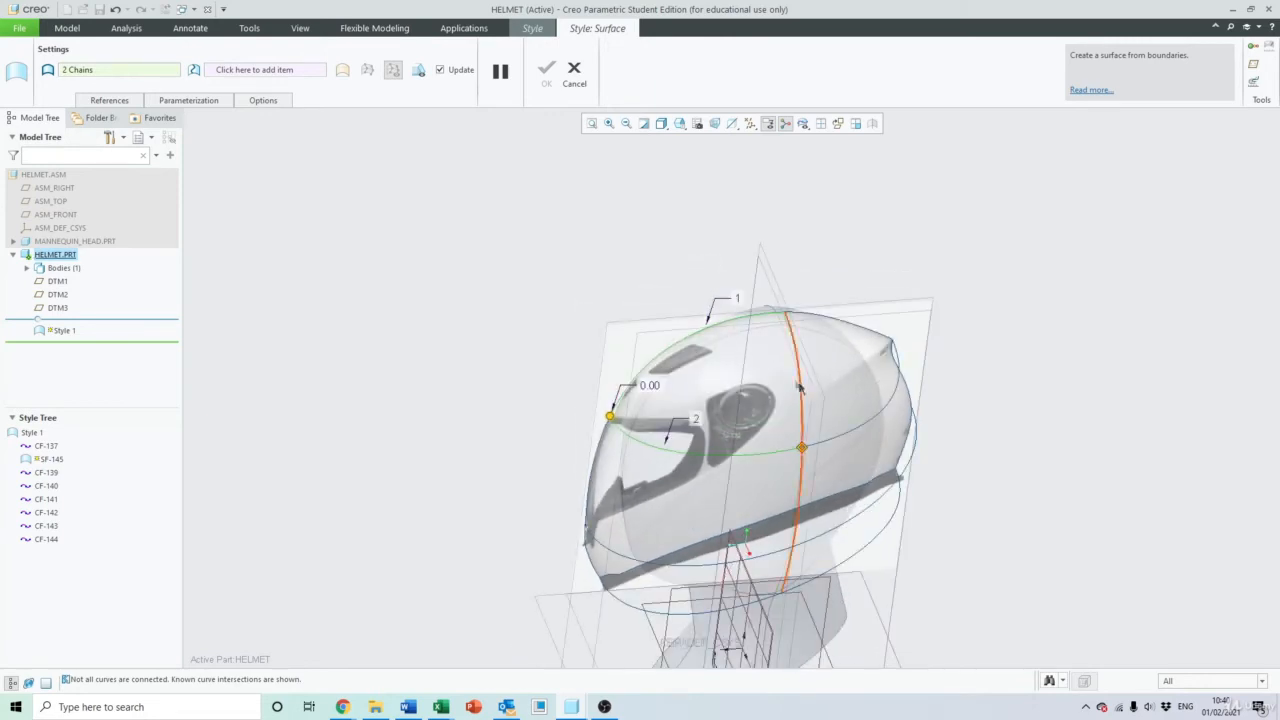
pyautogui.scroll(2, 798, 374)
pyautogui.keyDown('ctrl'); pyautogui.click(798, 374); pyautogui.keyUp('ctrl')
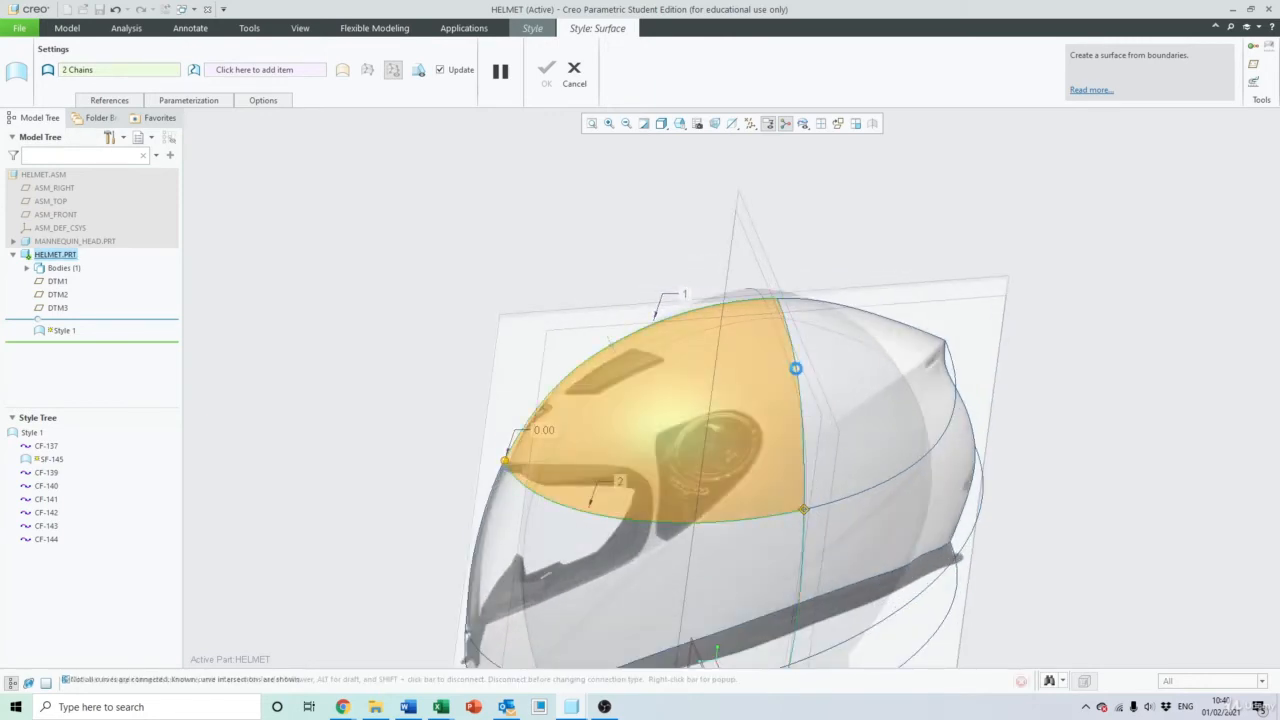
# Trim the lower end of the third chain at the horizontal second chain
pyautogui.scroll(-3, 802, 585)
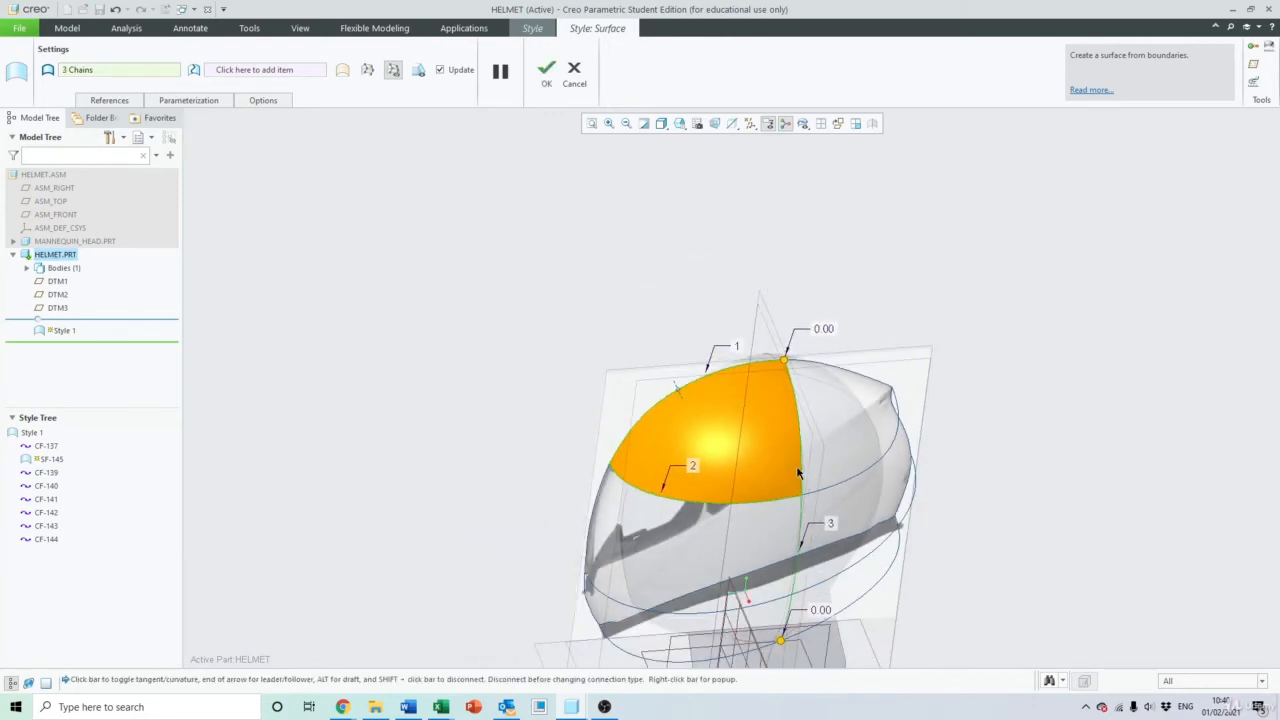
pyautogui.moveTo(802, 585); pyautogui.dragTo(745, 281, button='middle')
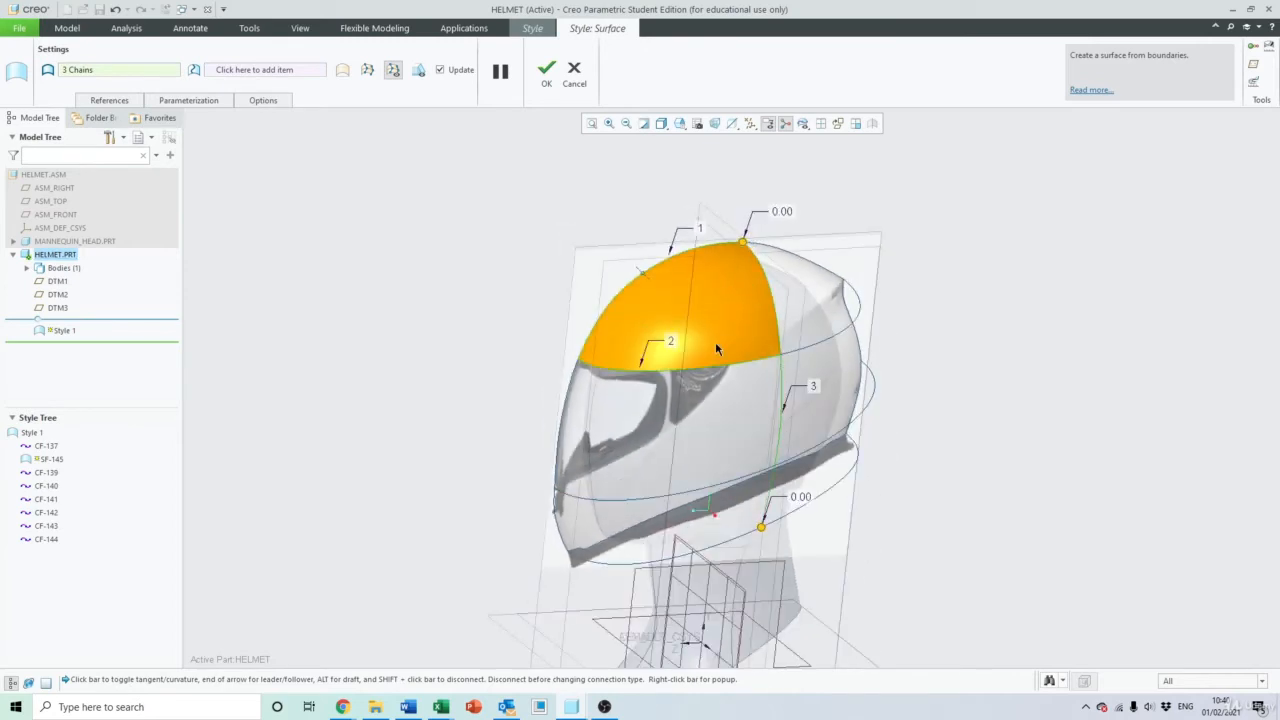
pyautogui.moveTo(744, 447); pyautogui.dragTo(760, 520, button='middle')
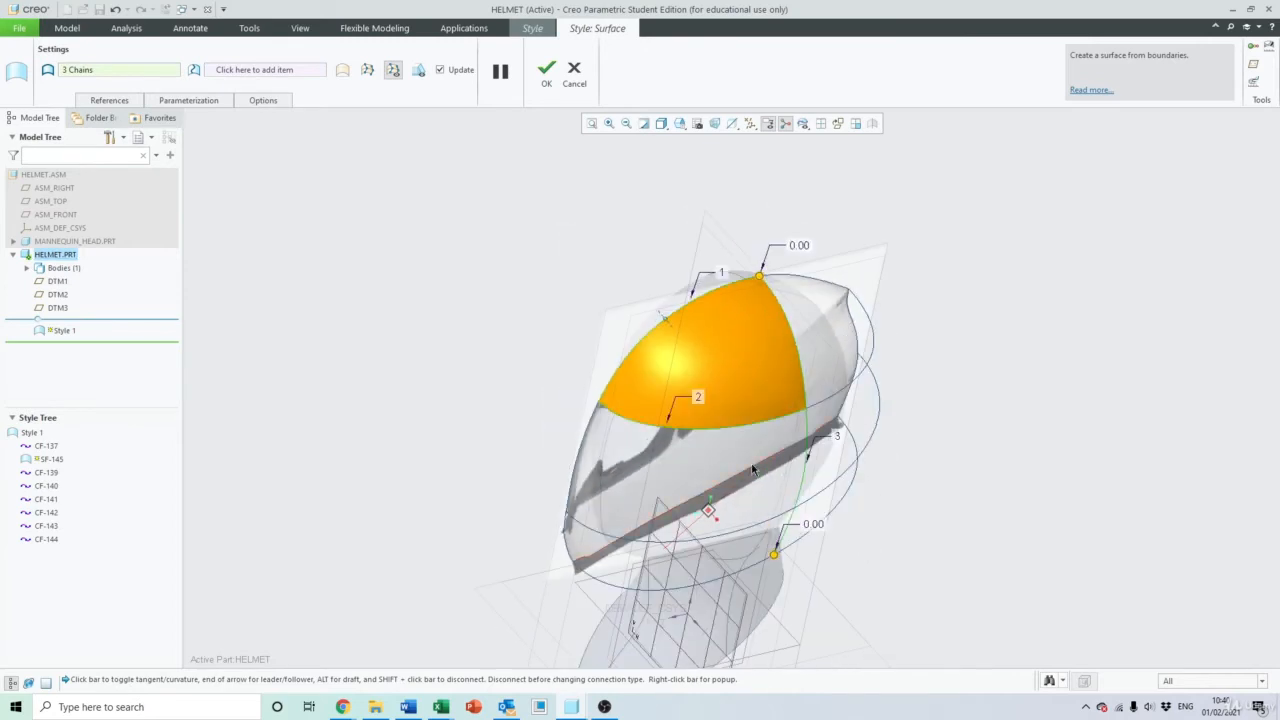
pyautogui.rightClick(774, 556)
pyautogui.click(805, 577)
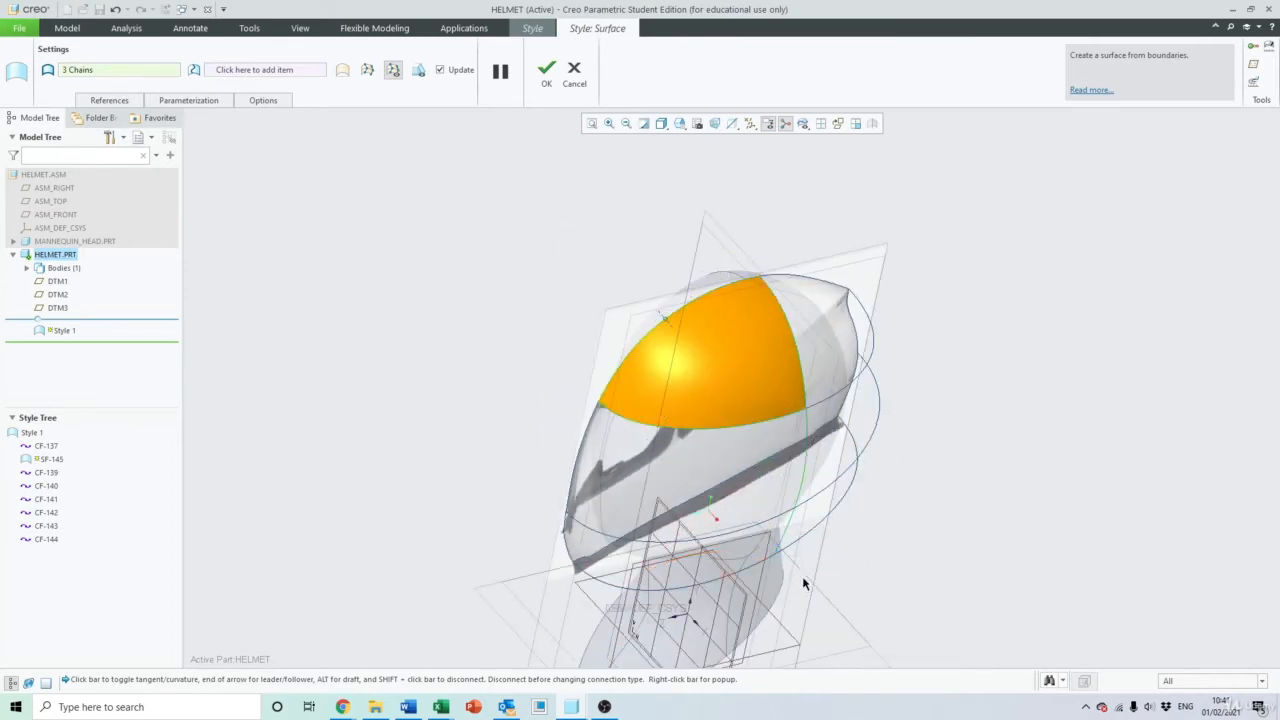
pyautogui.click(765, 426)
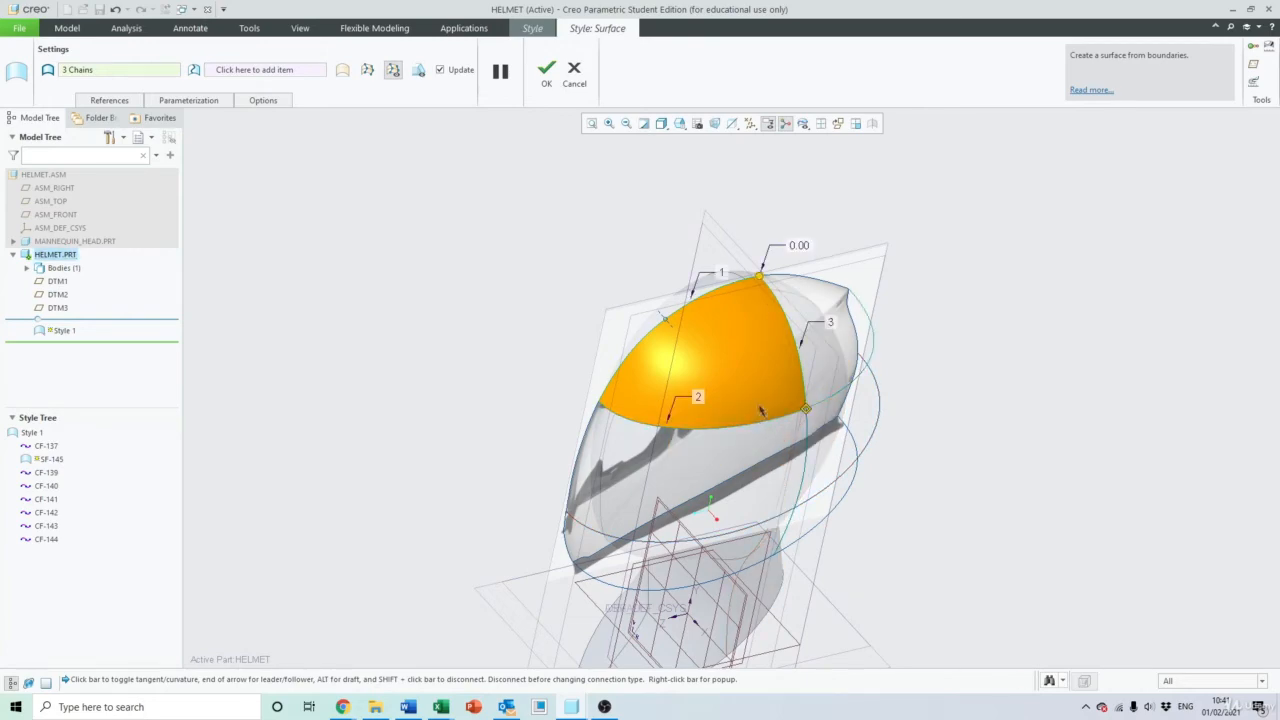
# Set the upper front surface's connection along its centre-plane boundary curve from G0 position to Normal
pyautogui.moveTo(761, 411); pyautogui.dragTo(720, 380, button='middle')
pyautogui.keyDown('ctrl'); pyautogui.moveTo(703, 315); pyautogui.dragTo(708, 411, button='middle'); pyautogui.keyUp('ctrl')
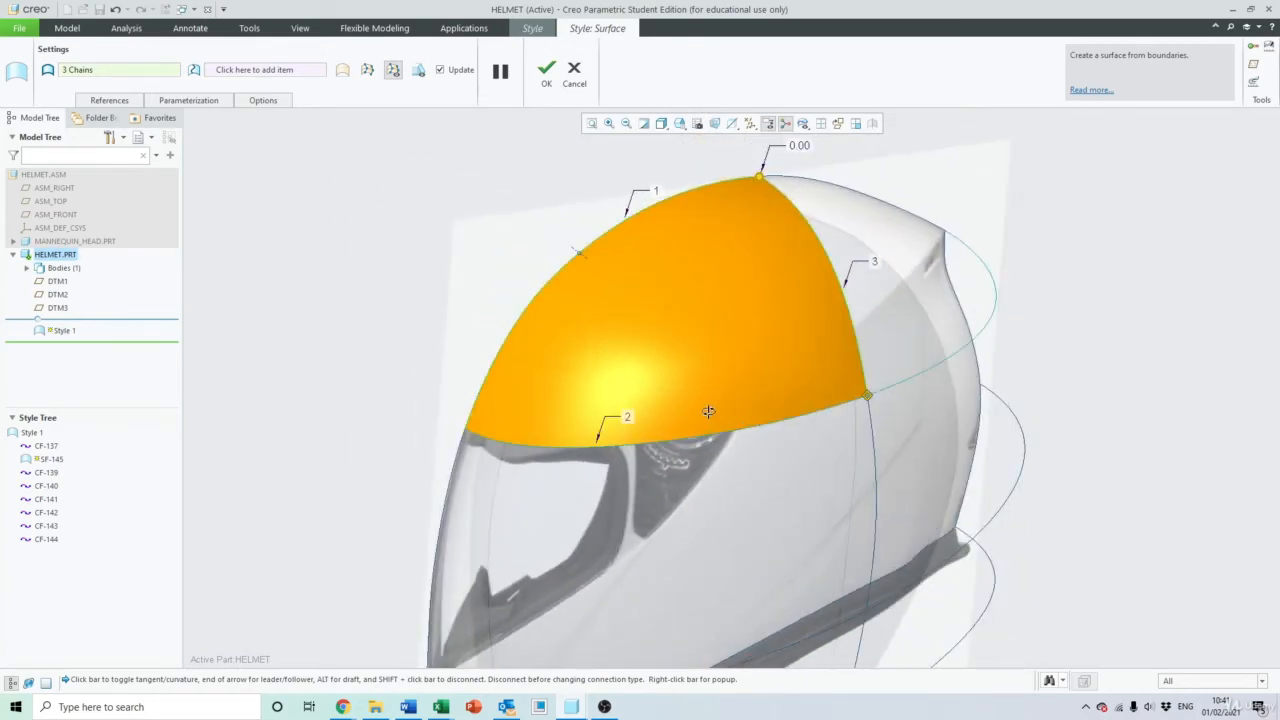
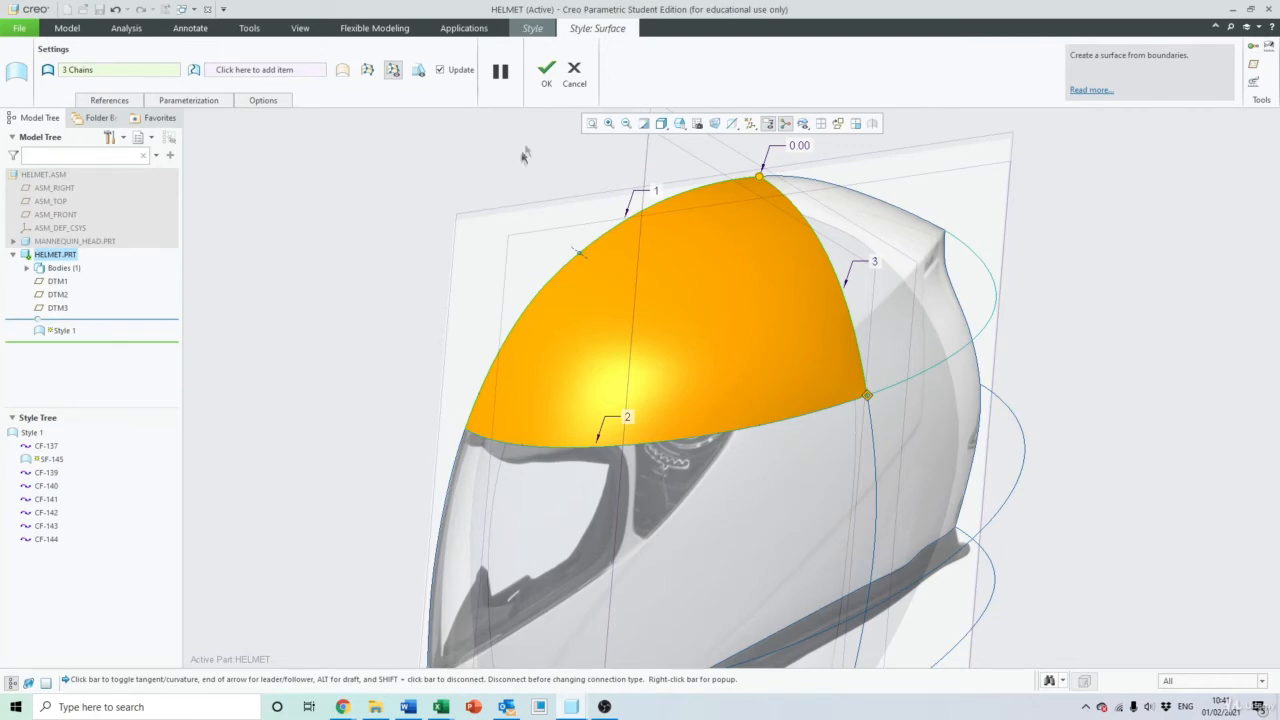
pyautogui.moveTo(543, 228); pyautogui.dragTo(555, 305, button='middle')
pyautogui.scroll(-3, 588, 268)
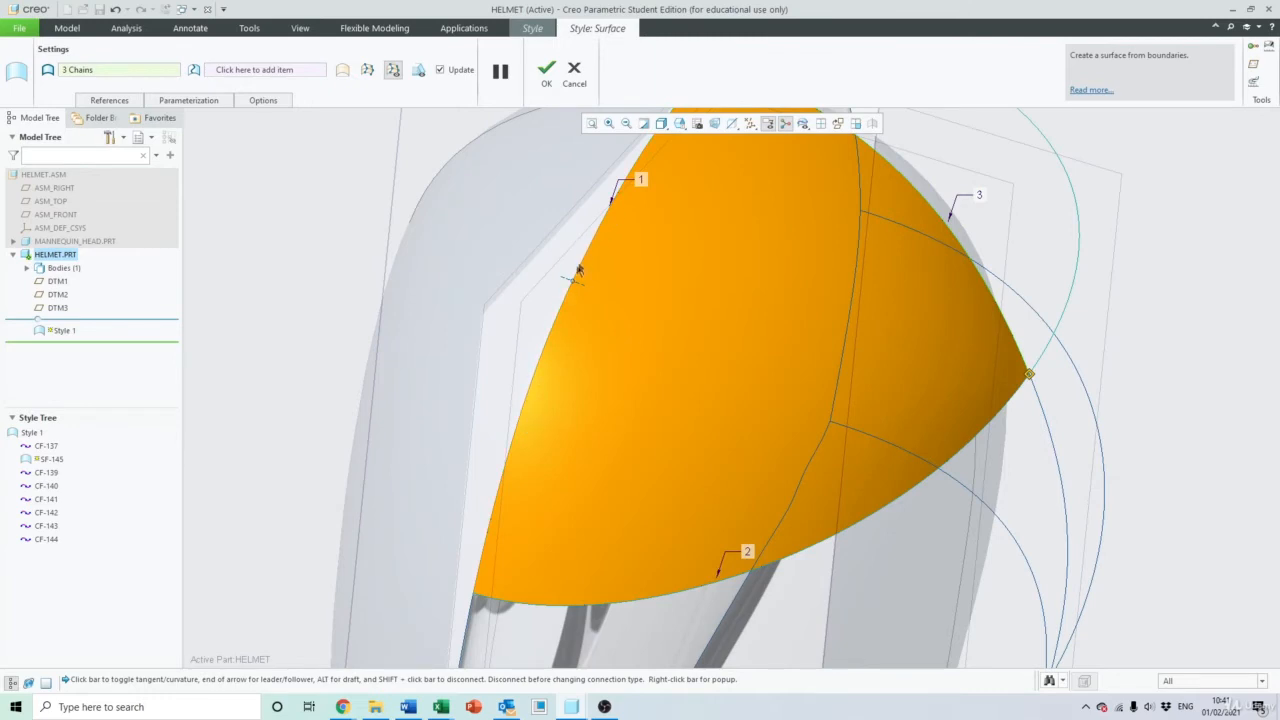
pyautogui.scroll(-3, 579, 270)
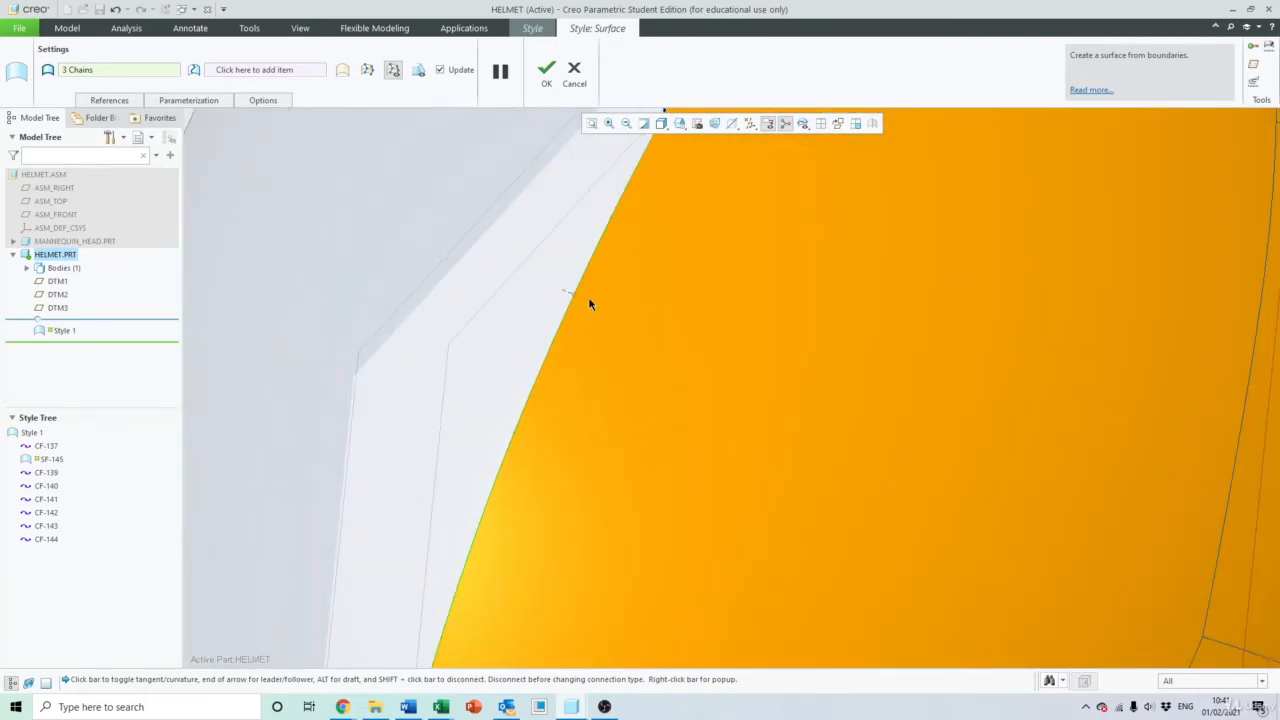
pyautogui.scroll(3, 576, 297)
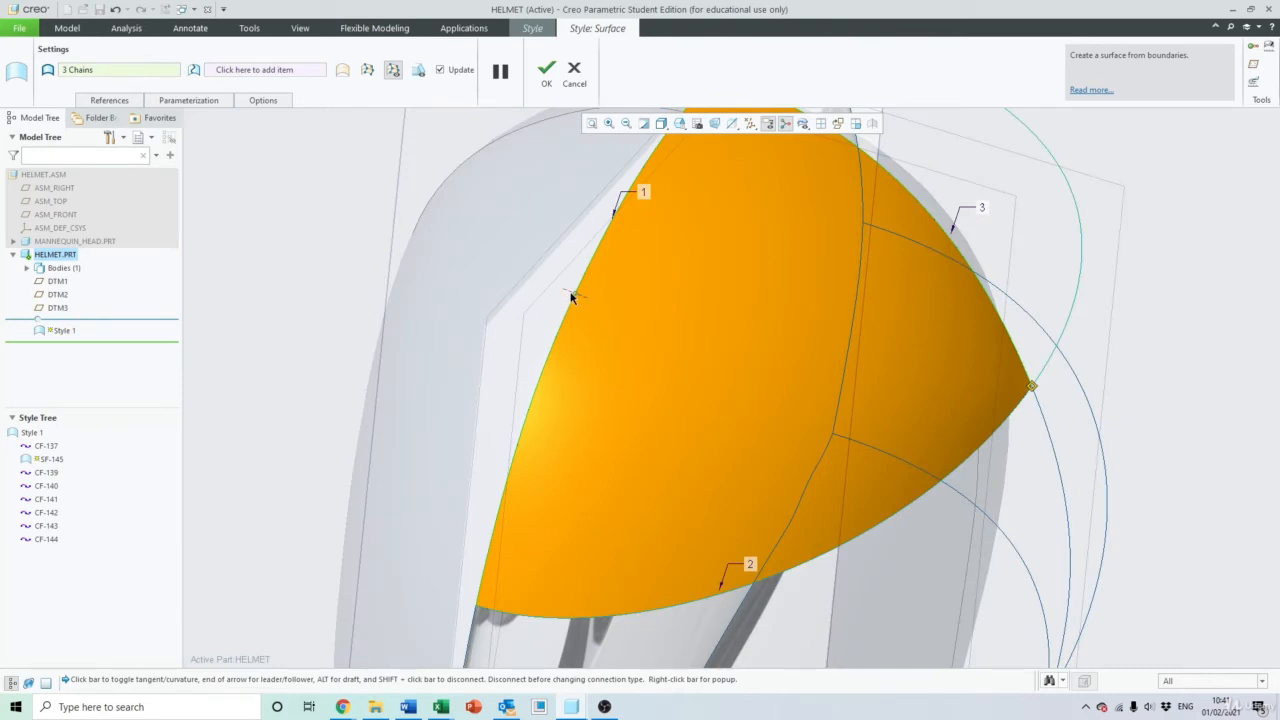
pyautogui.scroll(2, 572, 297)
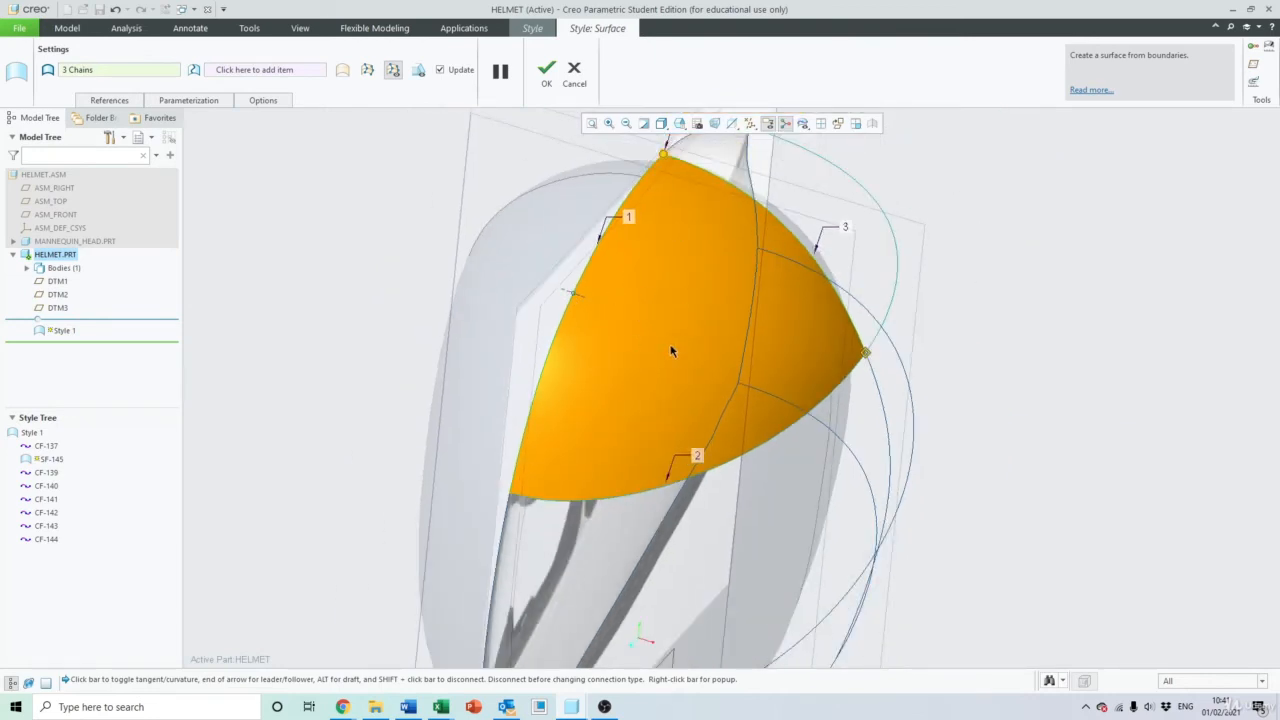
pyautogui.moveTo(671, 350)
pyautogui.mouseDown(button='middle')
pyautogui.moveTo(651, 329)
pyautogui.moveTo(664, 327)
pyautogui.mouseUp(button='middle')
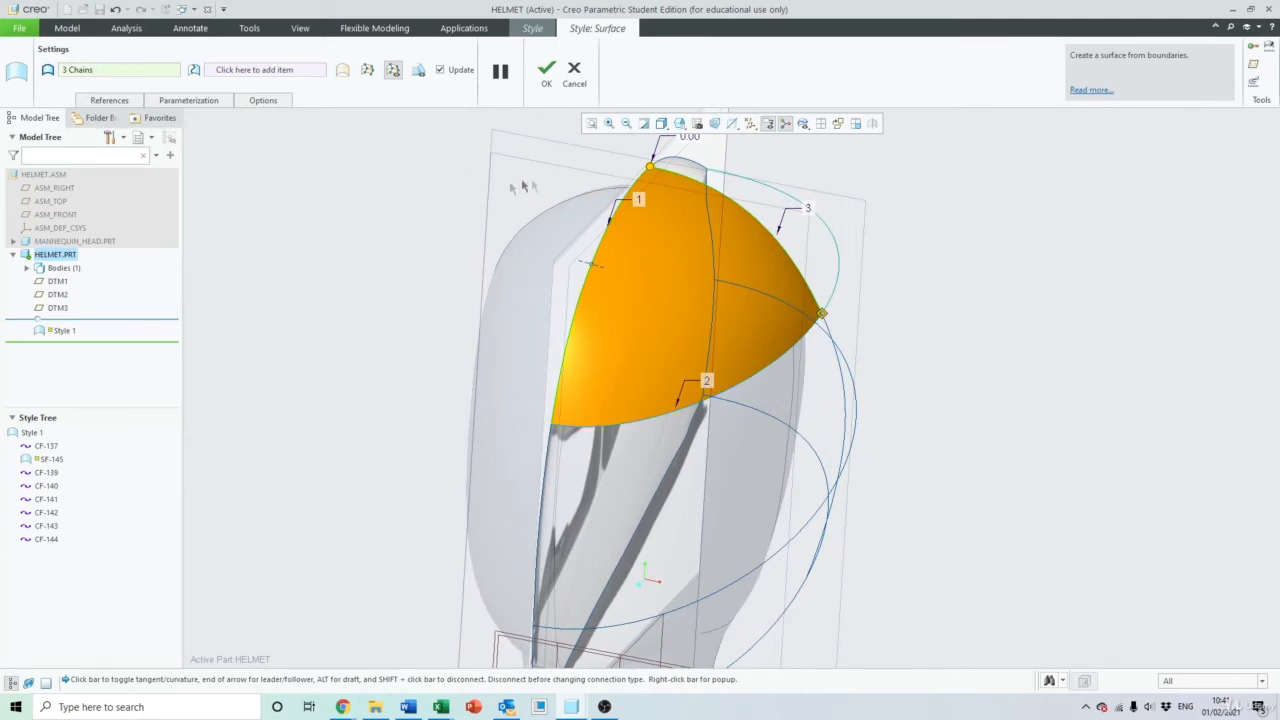
pyautogui.scroll(-2, 531, 273)
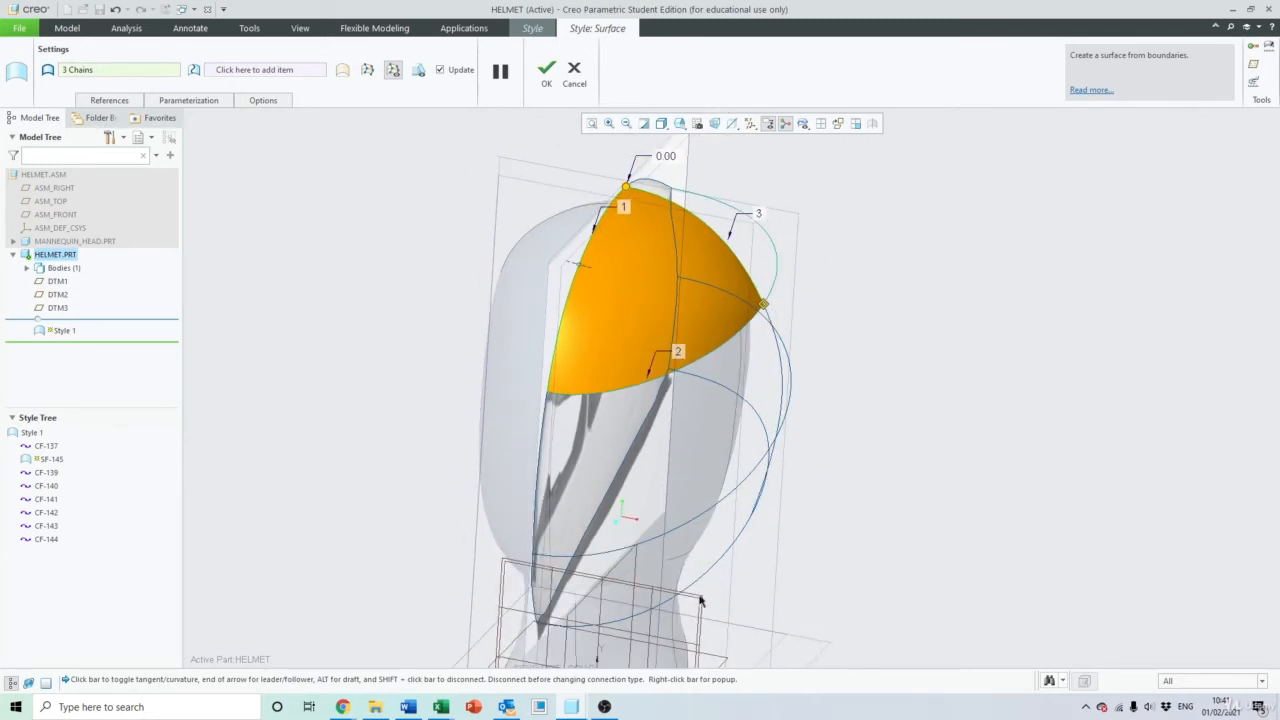
pyautogui.scroll(2, 615, 300)
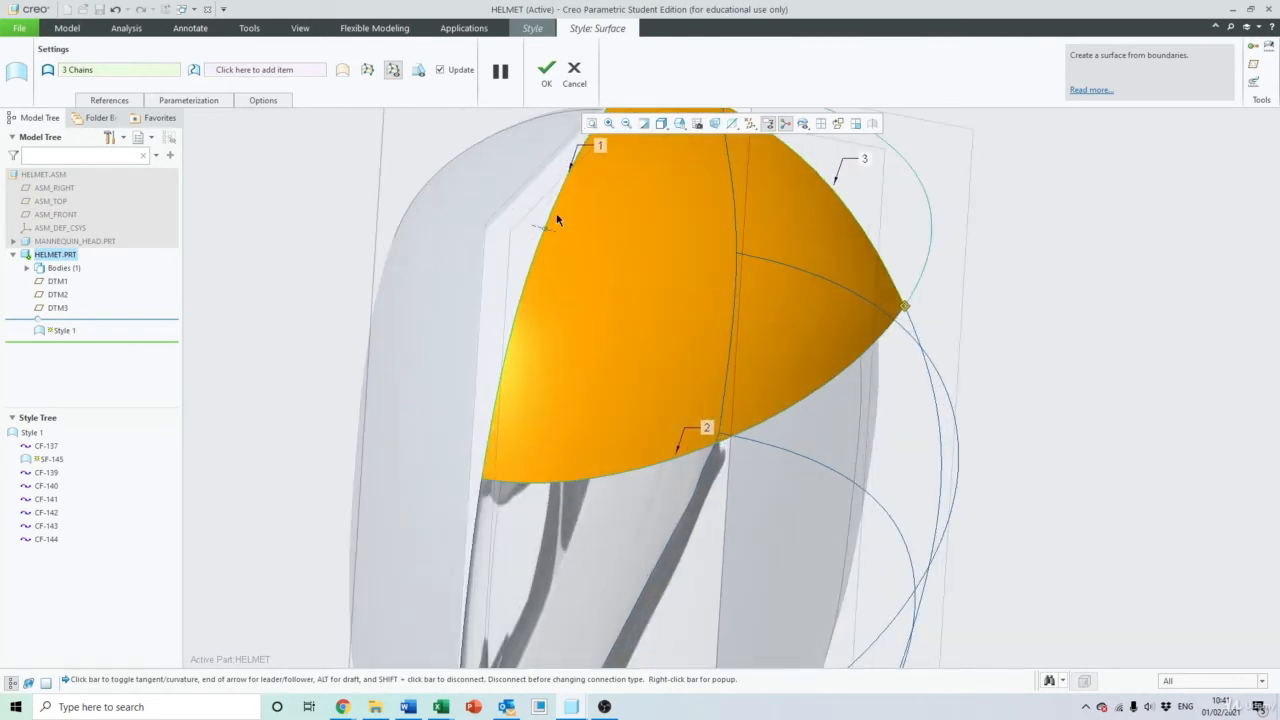
pyautogui.scroll(3, 560, 220)
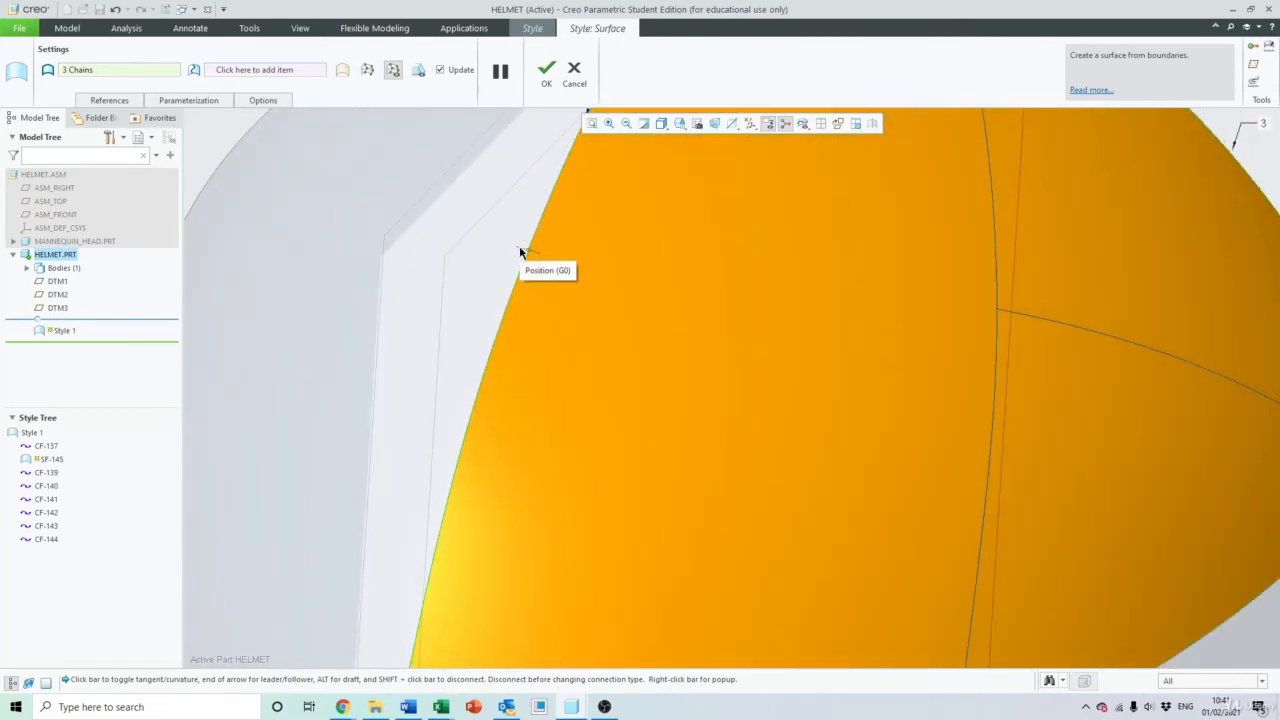
pyautogui.rightClick(520, 252)
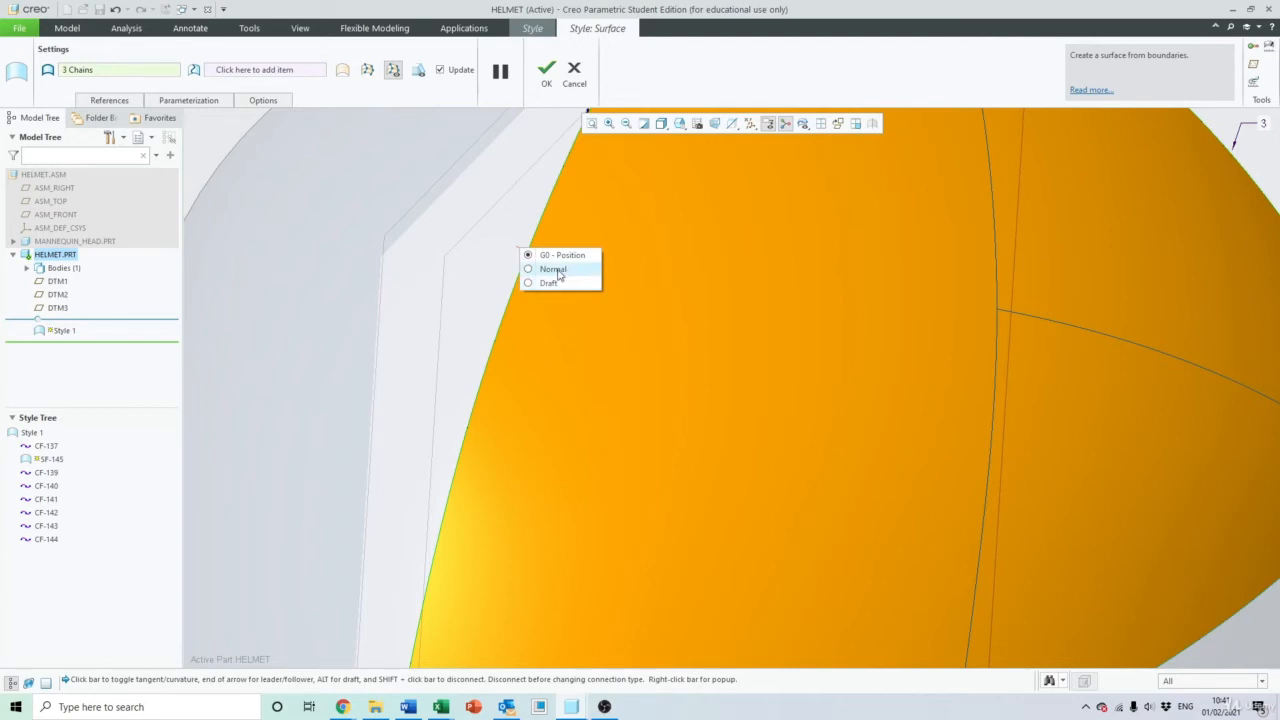
pyautogui.click(556, 270)
# Review the upper front surface along its centre-plane edge, accept it and clear the selection
pyautogui.scroll(5, 557, 267)
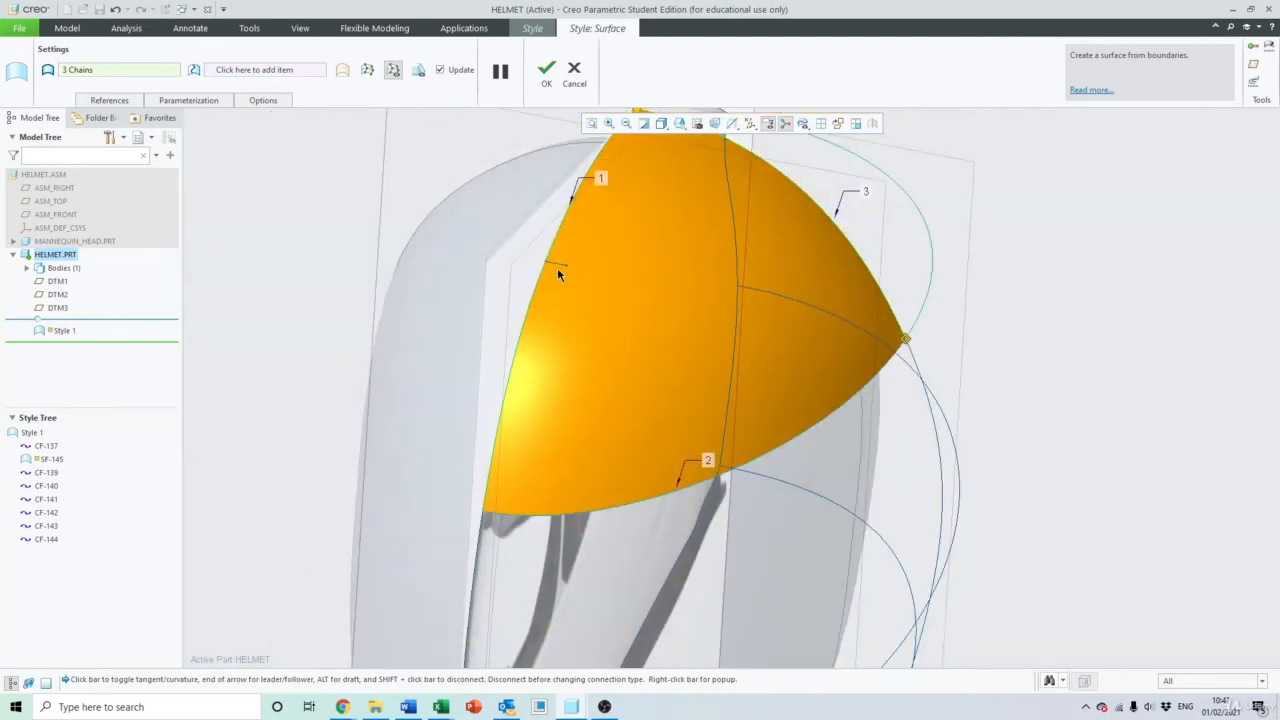
pyautogui.scroll(-1, 555, 260)
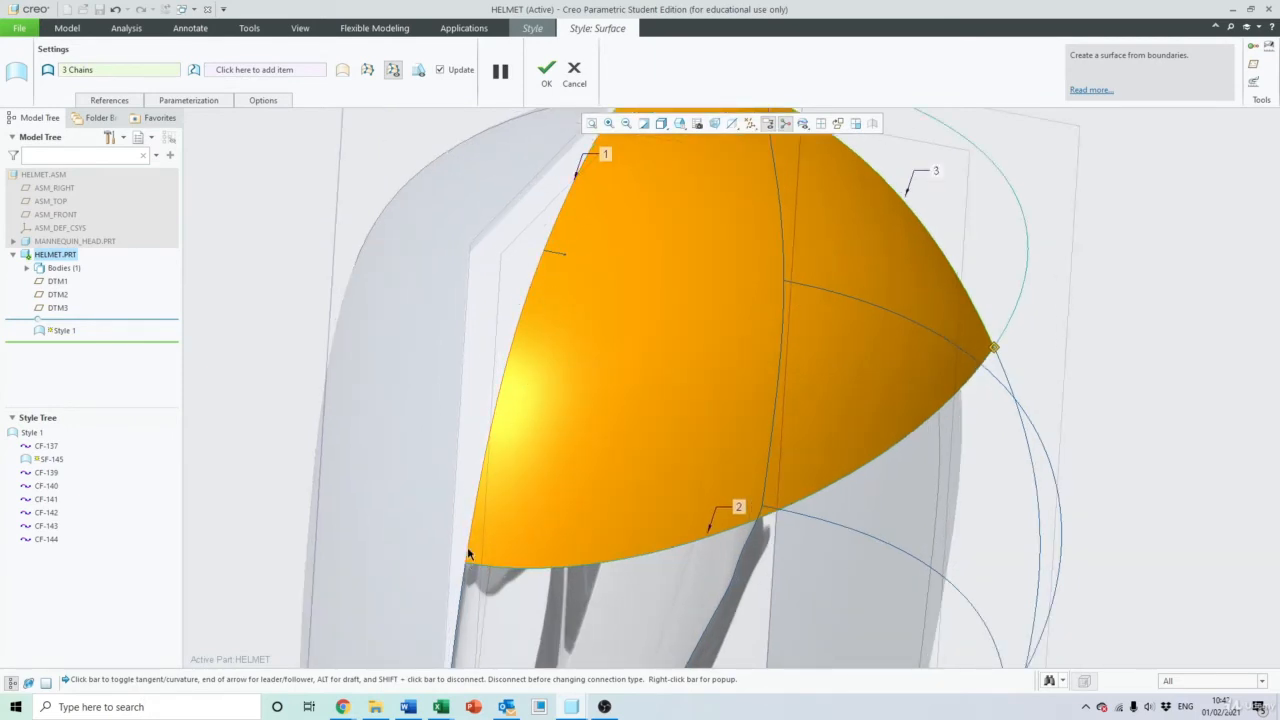
pyautogui.scroll(6, 509, 365)
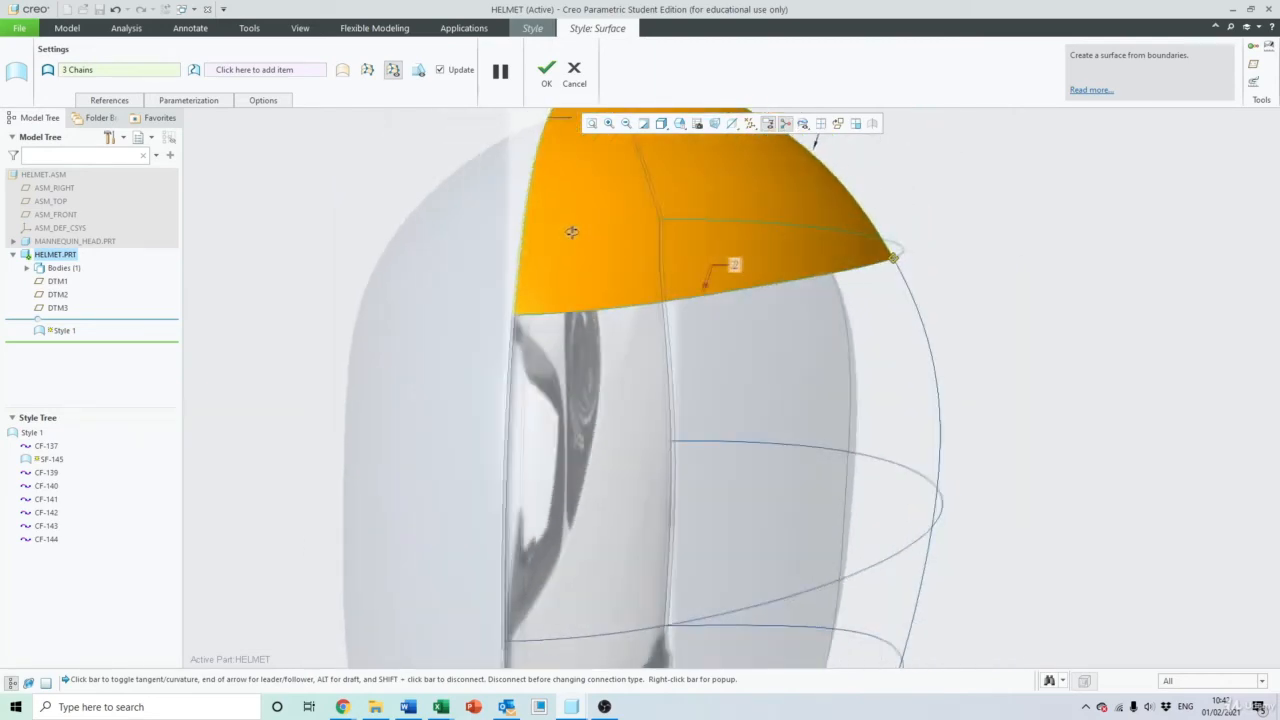
pyautogui.moveTo(626, 425); pyautogui.dragTo(660, 334, button='middle')
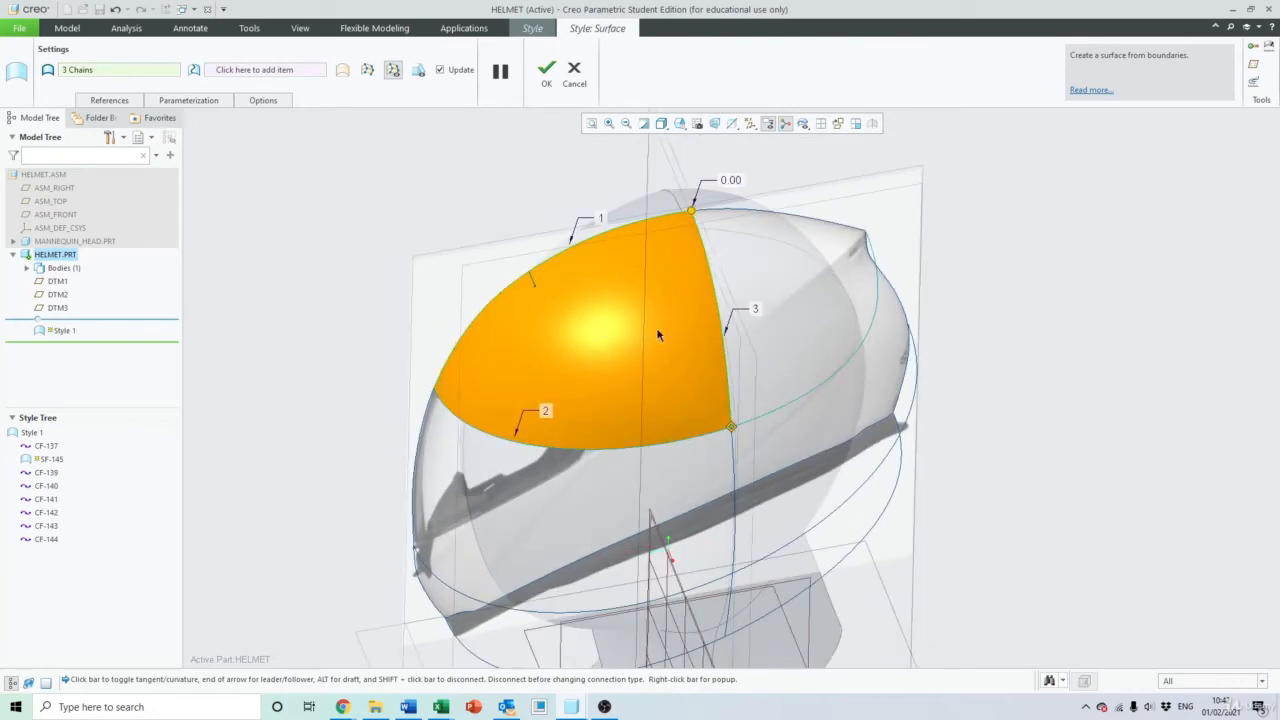
pyautogui.scroll(-3, 753, 287)
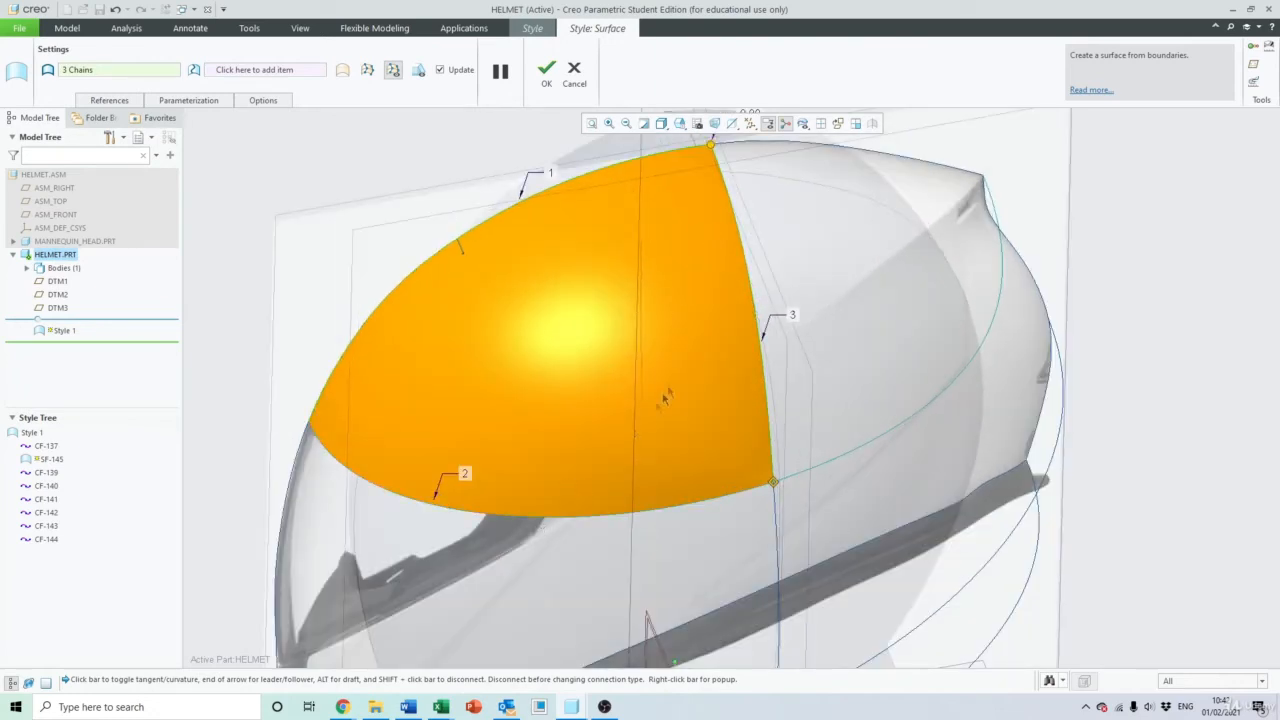
pyautogui.scroll(3, 667, 397)
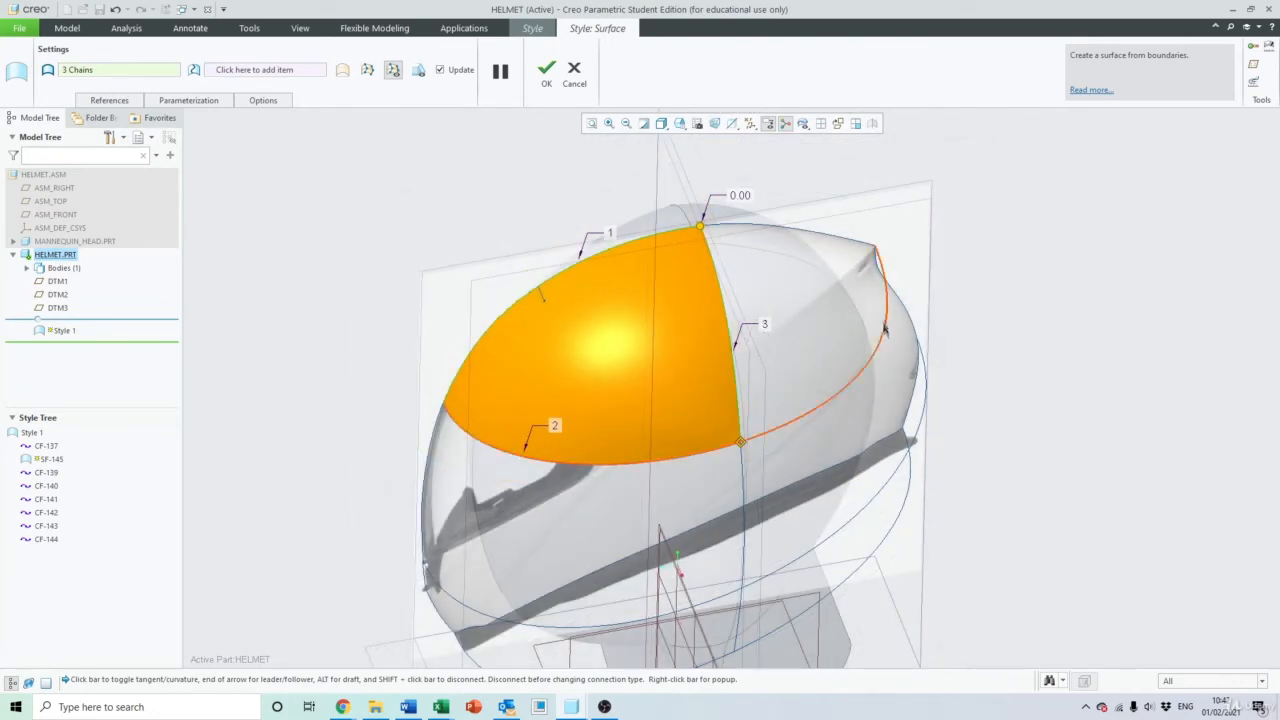
pyautogui.moveTo(646, 540)
pyautogui.mouseDown(button='middle')
pyautogui.moveTo(651, 503)
pyautogui.moveTo(648, 515)
pyautogui.mouseUp(button='middle')
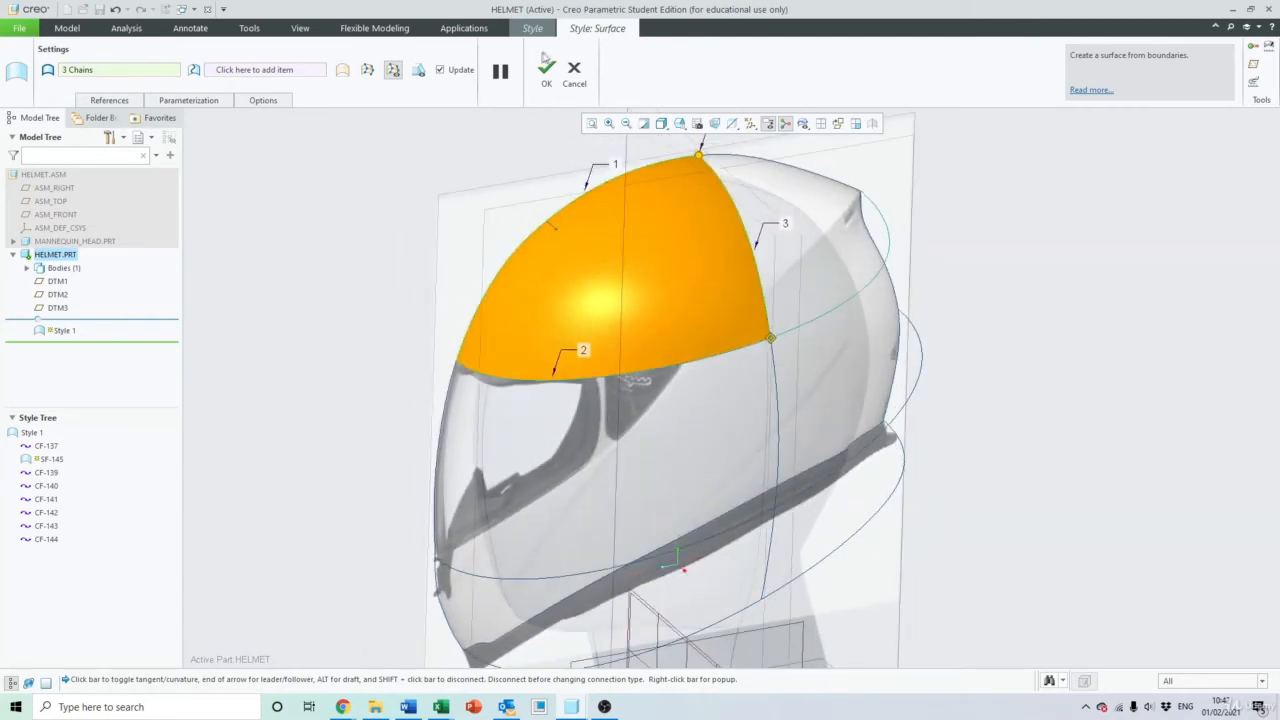
pyautogui.click(546, 66)
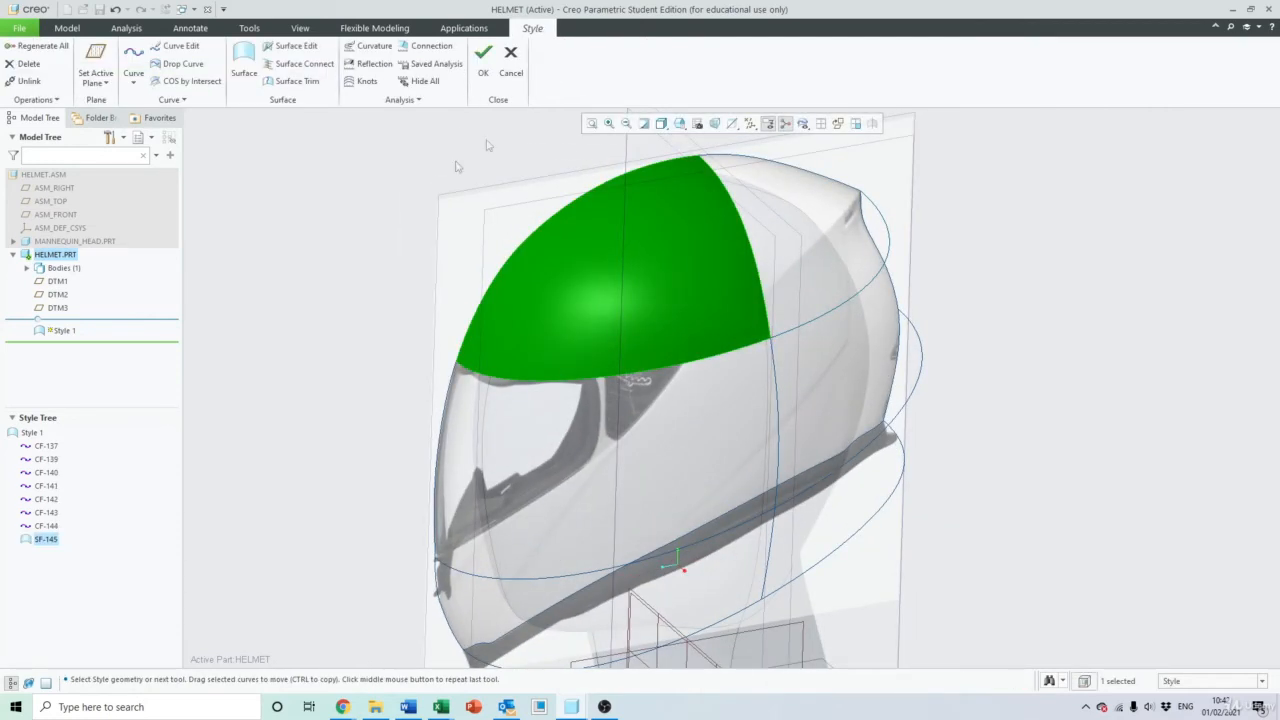
pyautogui.click(429, 178)
# Start a second boundary surface with the vertical cross-section curve as first chain, trimming its lower end at the horizontal curve above the visor
pyautogui.click(241, 55)
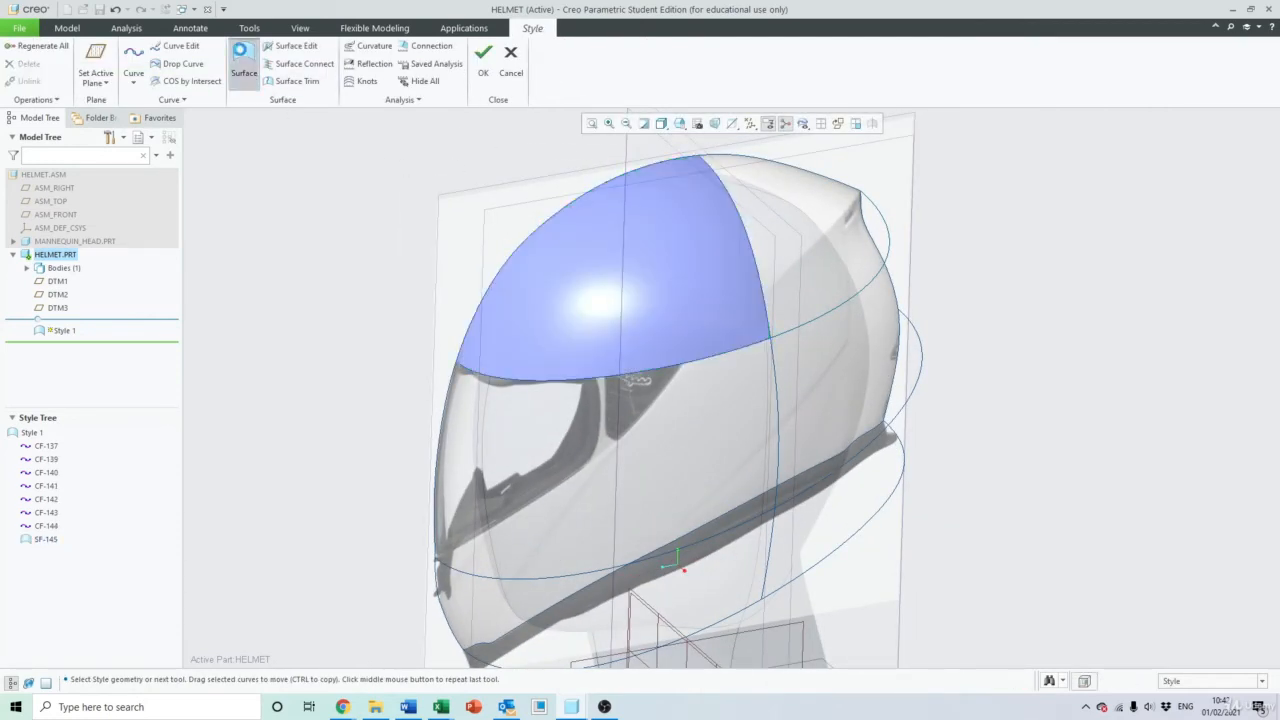
pyautogui.moveTo(640, 210); pyautogui.dragTo(598, 268, button='middle')
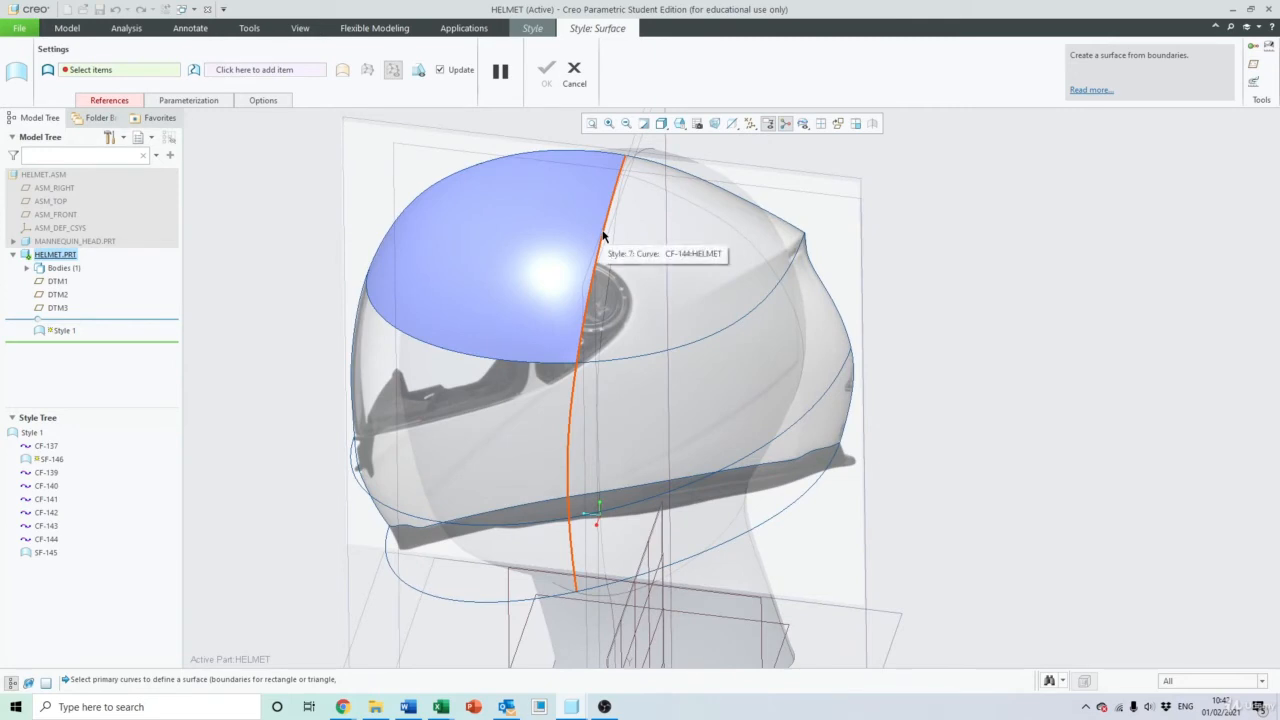
pyautogui.click(603, 235)
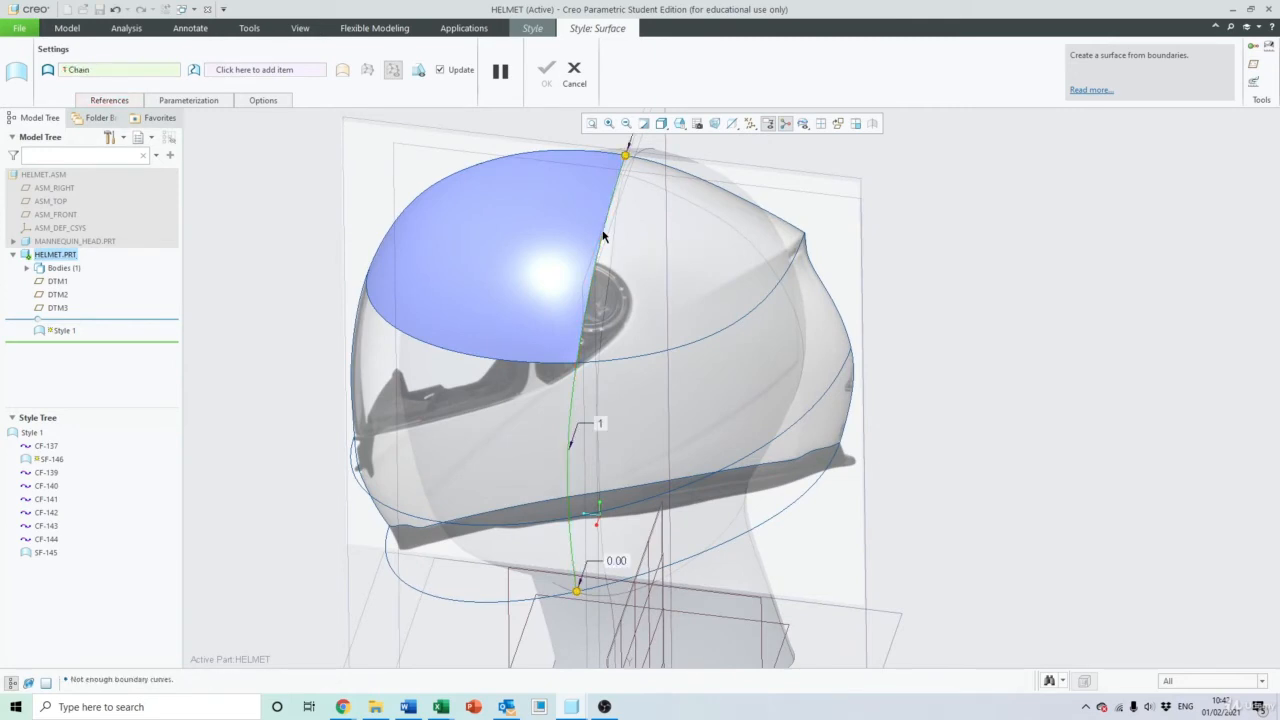
pyautogui.rightClick(579, 591)
pyautogui.click(605, 611)
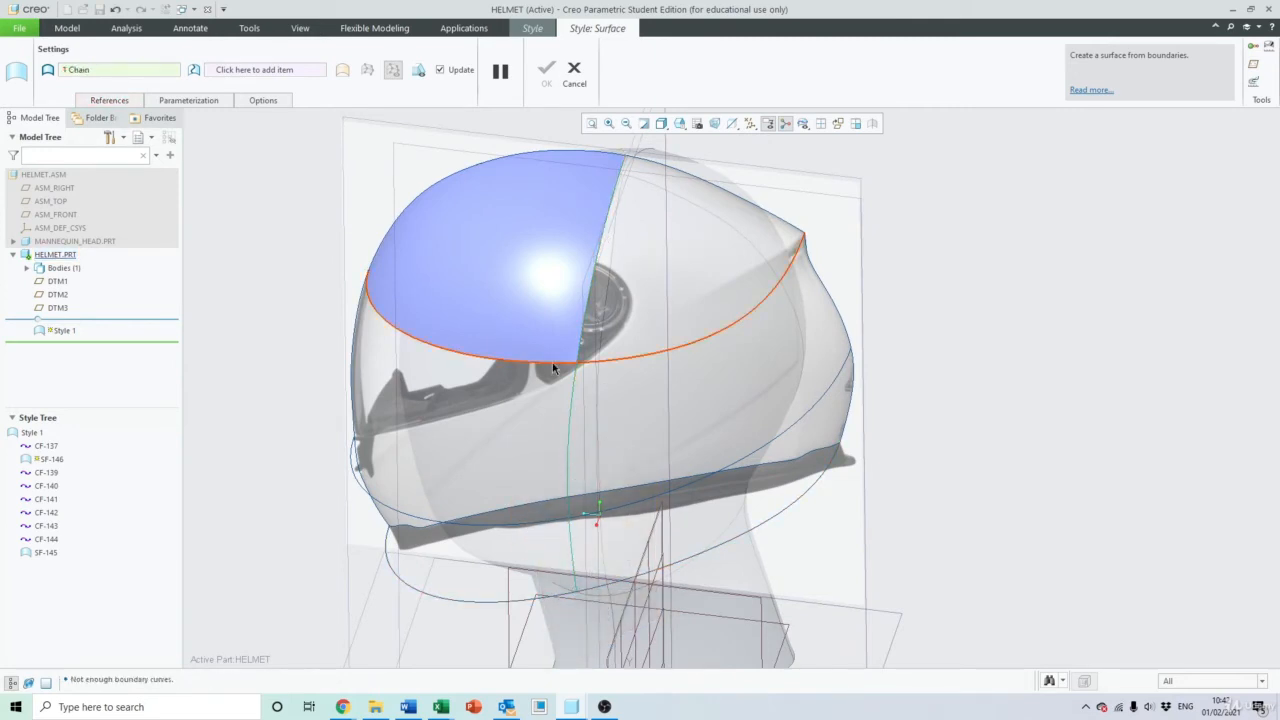
pyautogui.click(605, 358)
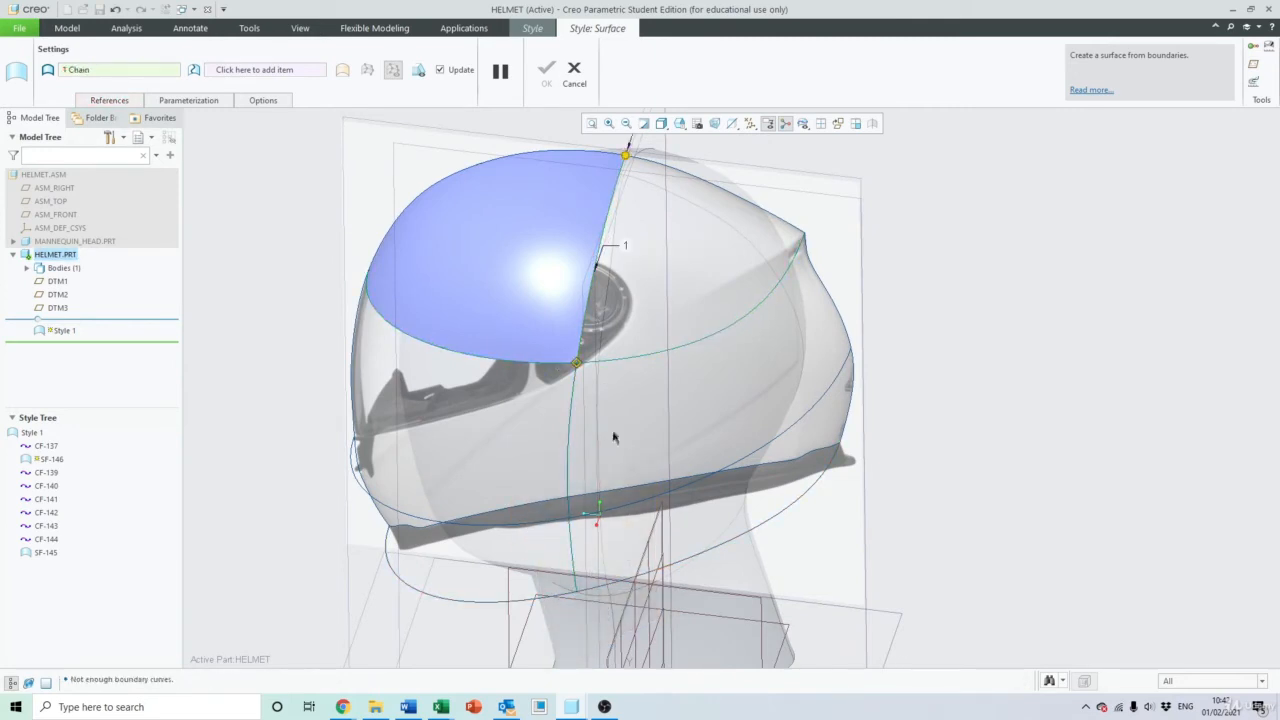
# Add the centre-plane profile curve behind the crown as the second chain and trim its front end at the vertical cross-section curve
pyautogui.click(753, 207)
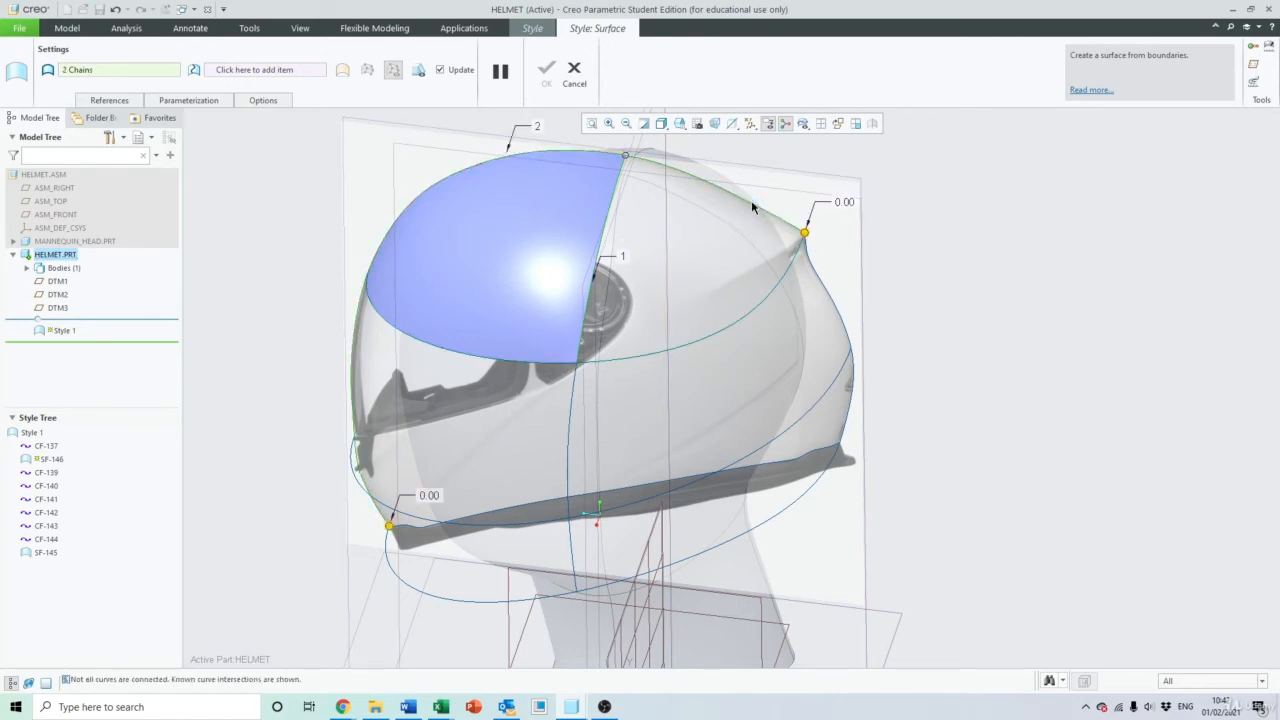
pyautogui.rightClick(397, 531)
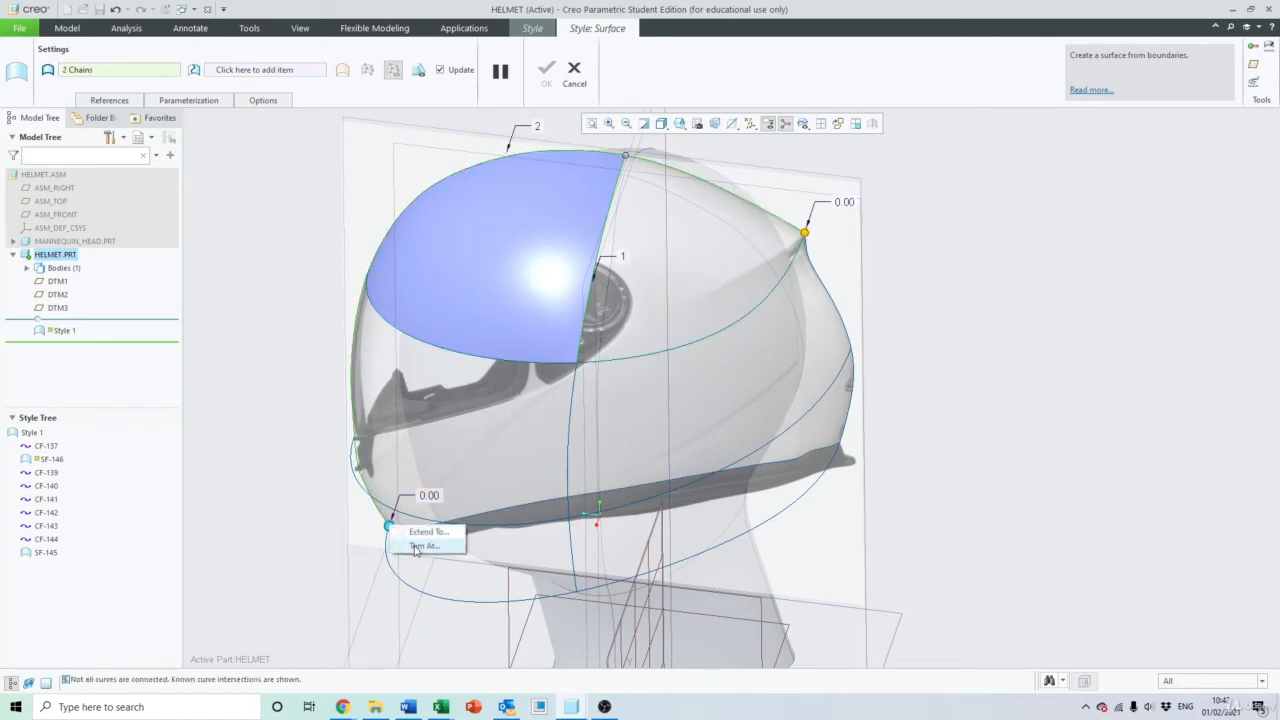
pyautogui.click(420, 546)
pyautogui.click(607, 214)
pyautogui.moveTo(617, 223); pyautogui.dragTo(622, 219, button='middle')
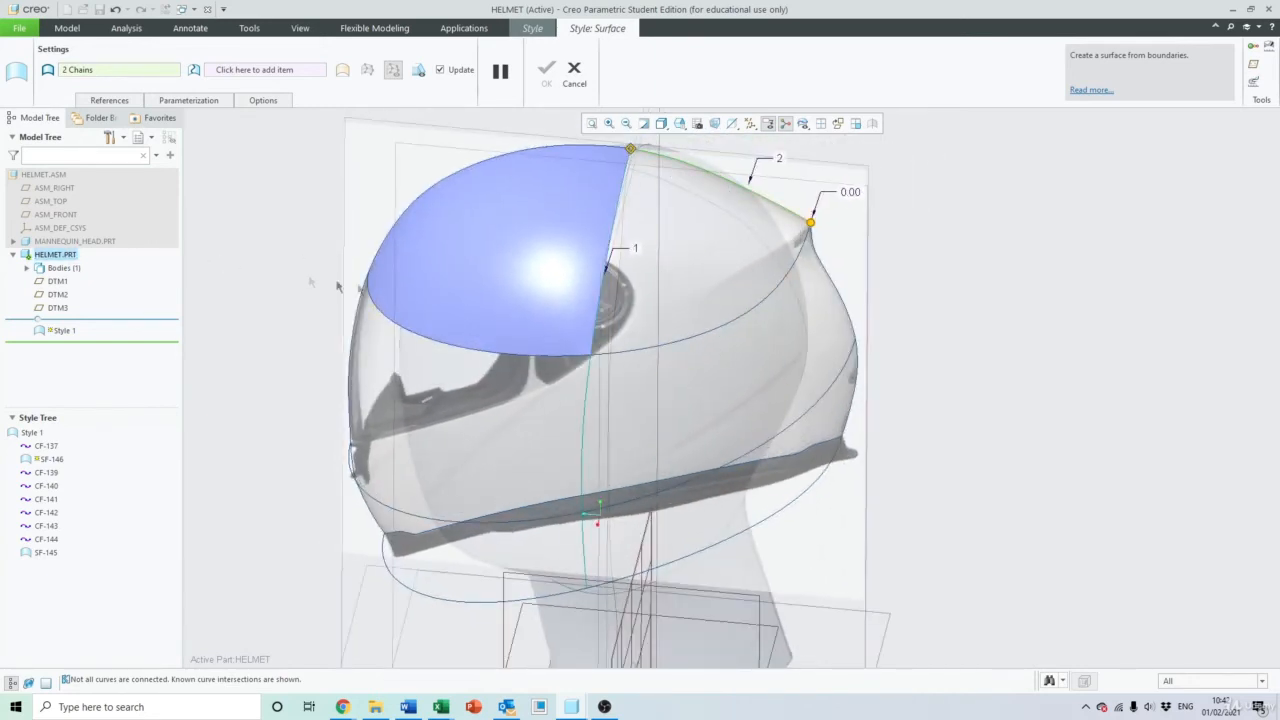
# Add the horizontal curve as the third chain and trim its front end at the vertical cross-section curve
pyautogui.click(694, 342)
pyautogui.moveTo(630, 334); pyautogui.dragTo(744, 212, button='middle')
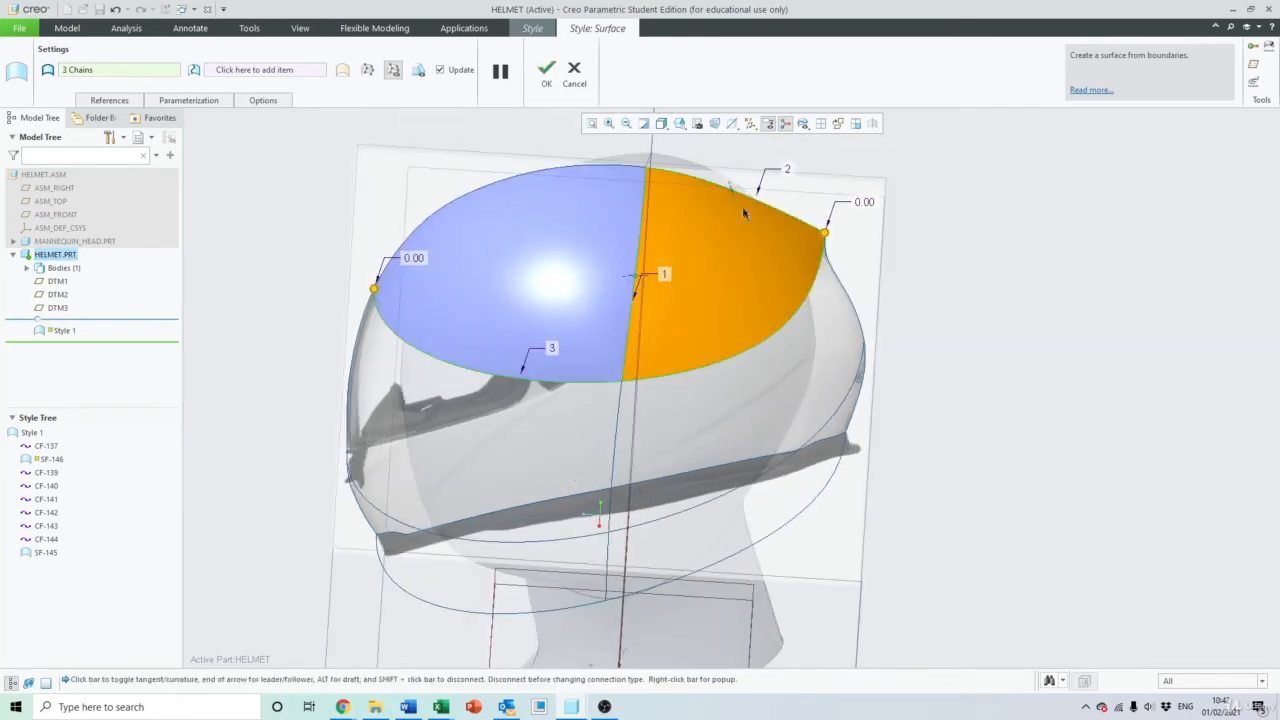
pyautogui.rightClick(374, 290)
pyautogui.click(405, 311)
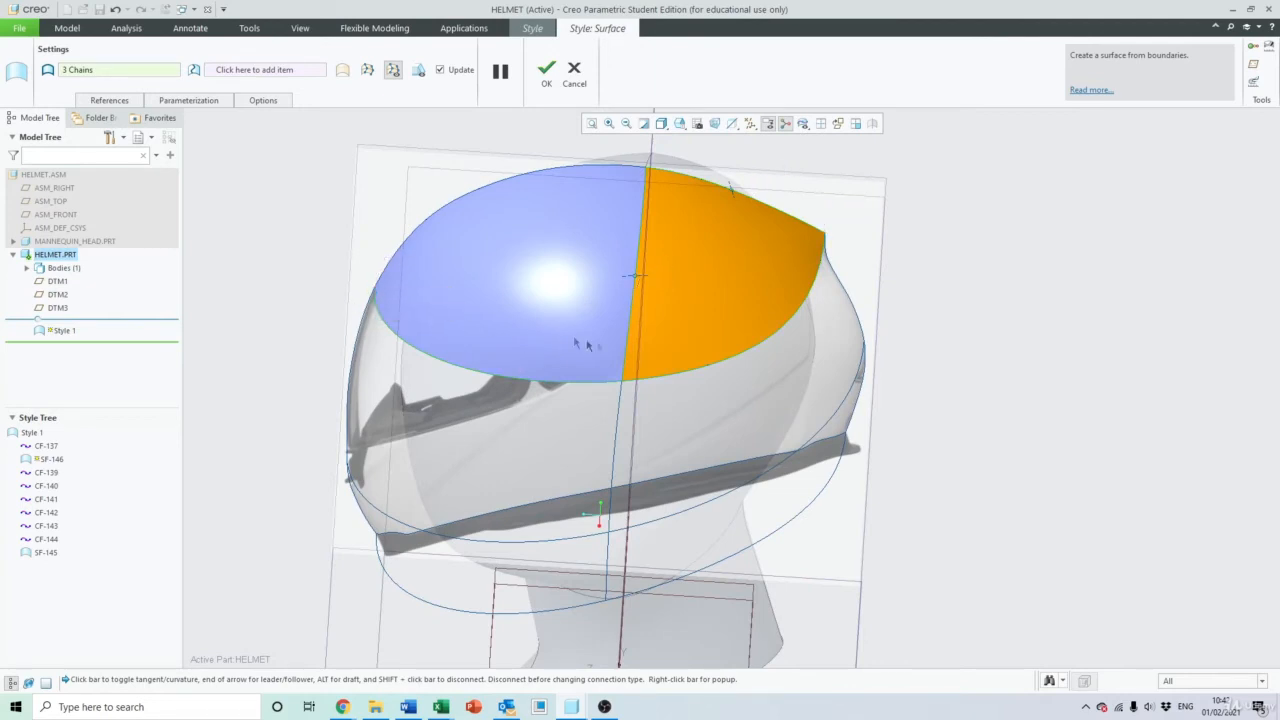
pyautogui.click(629, 343)
pyautogui.moveTo(628, 349); pyautogui.dragTo(652, 418, button='middle')
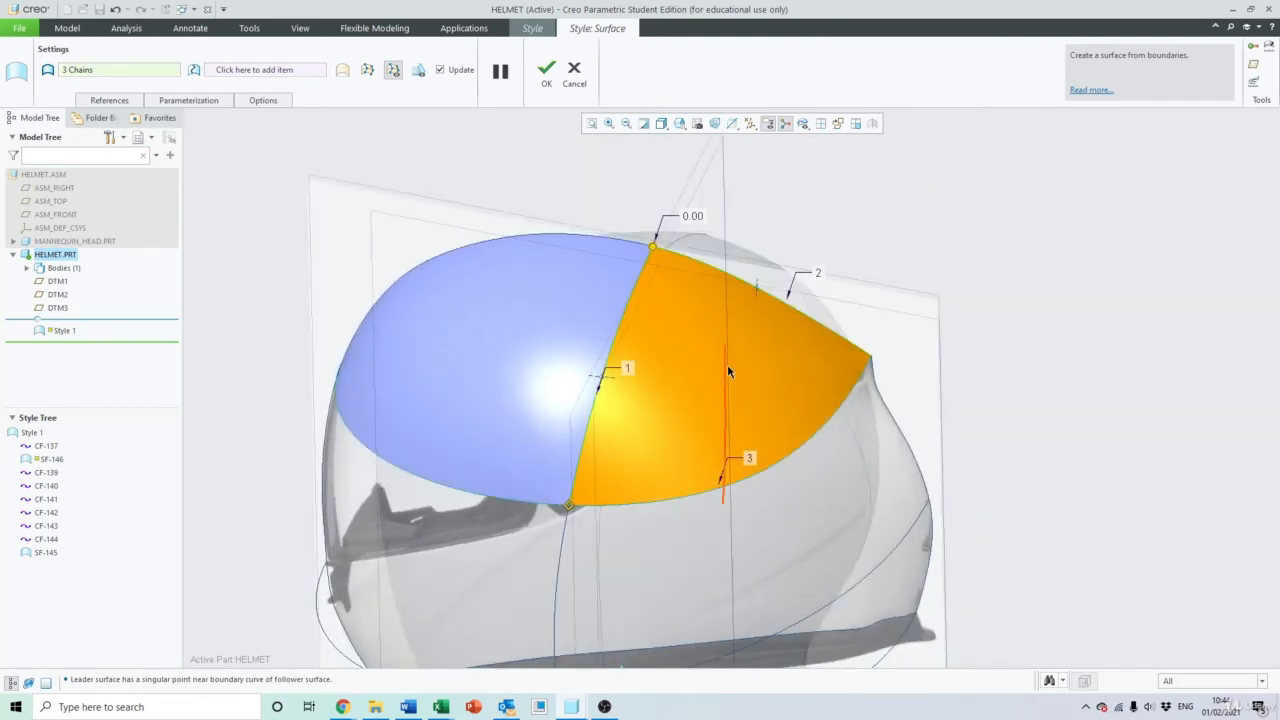
# Set the upper rear surface's connection along its centre-plane boundary curve to Normal and inspect its connection symbol
pyautogui.moveTo(727, 365)
pyautogui.mouseDown(button='middle')
pyautogui.moveTo(697, 369)
pyautogui.moveTo(709, 371)
pyautogui.mouseUp(button='middle')
pyautogui.scroll(-3, 619, 391)
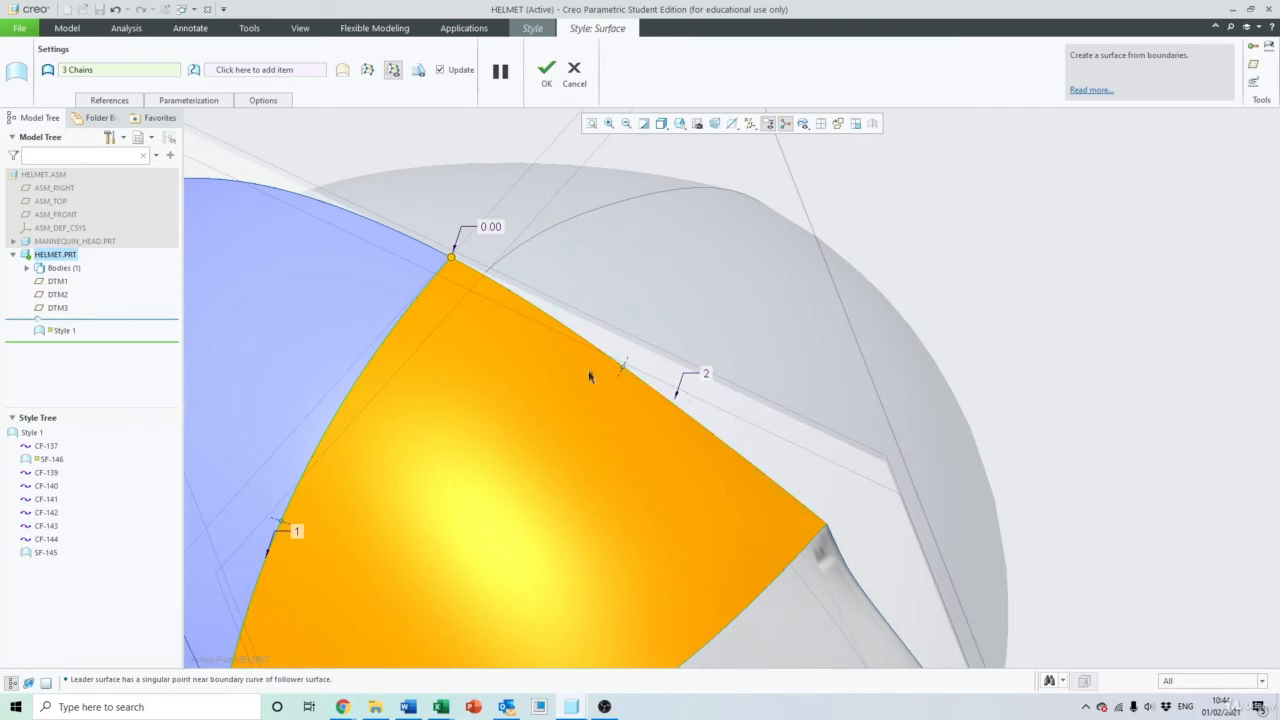
pyautogui.scroll(-2, 620, 371)
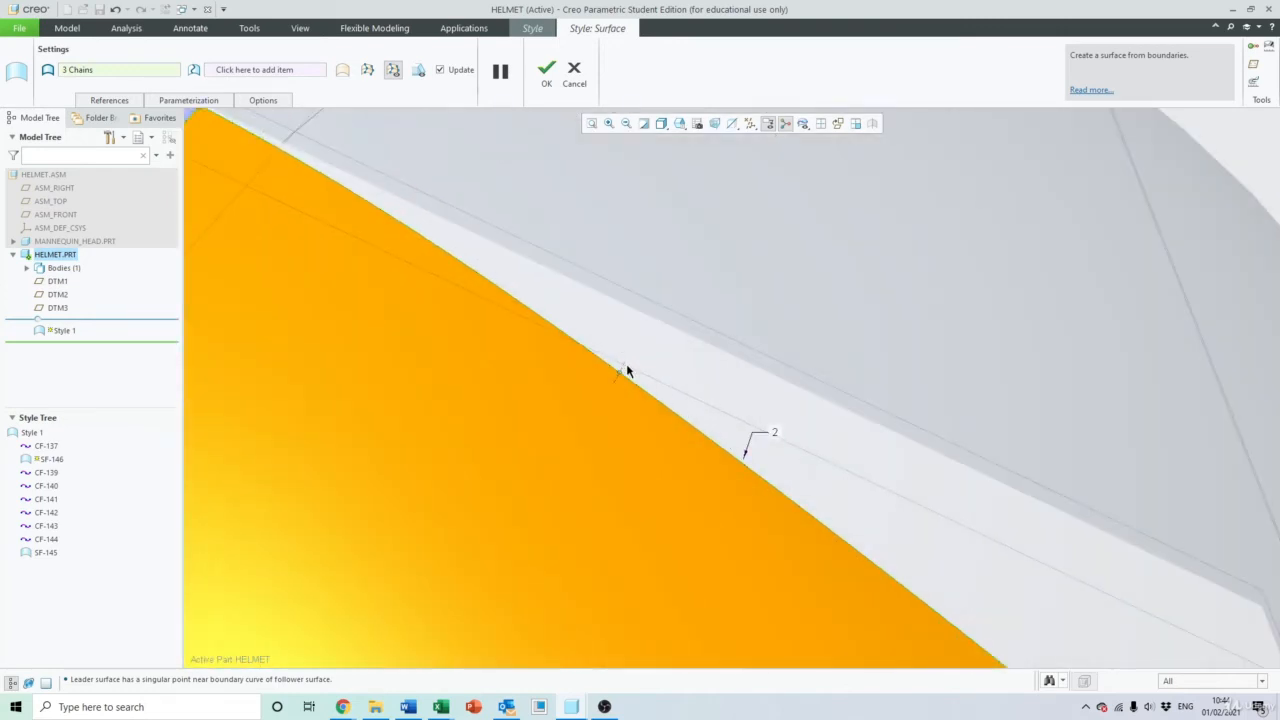
pyautogui.rightClick(622, 371)
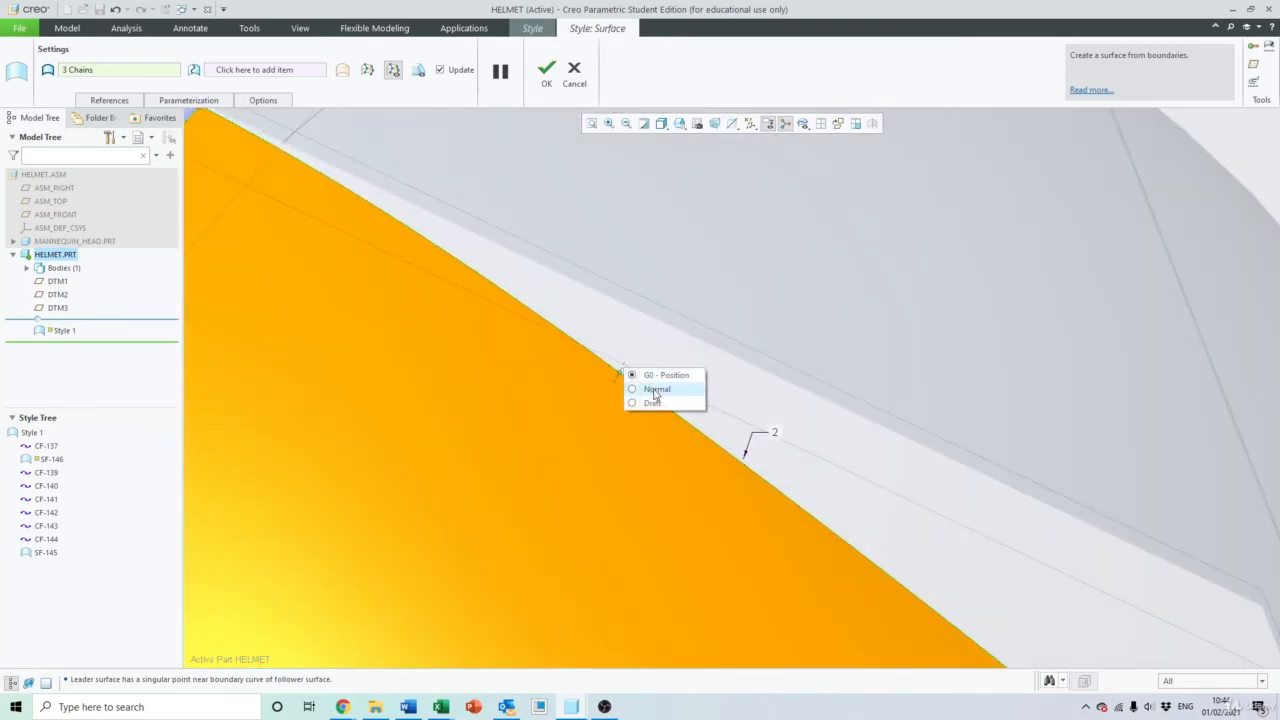
pyautogui.click(654, 395)
pyautogui.scroll(5, 654, 395)
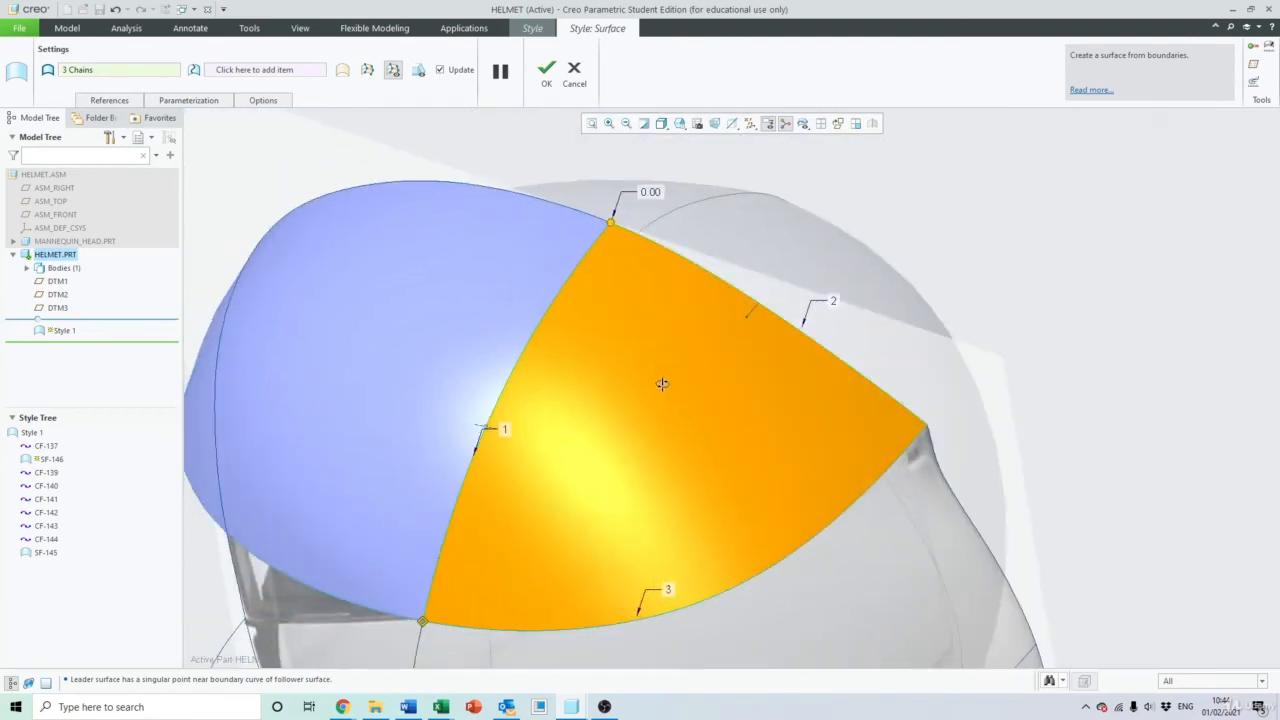
pyautogui.scroll(-3, 671, 397)
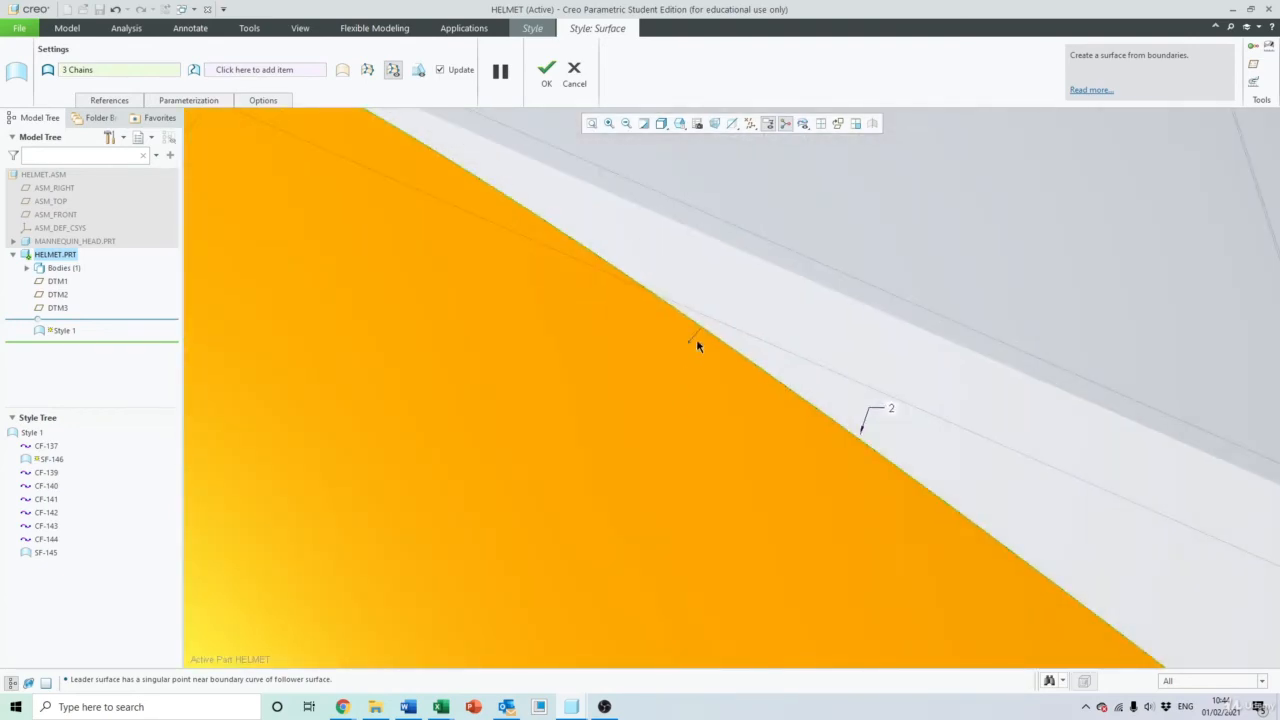
# Check the upper rear boundary surface from several angles and accept it
pyautogui.scroll(4, 697, 340)
pyautogui.moveTo(697, 340); pyautogui.dragTo(619, 249, button='middle')
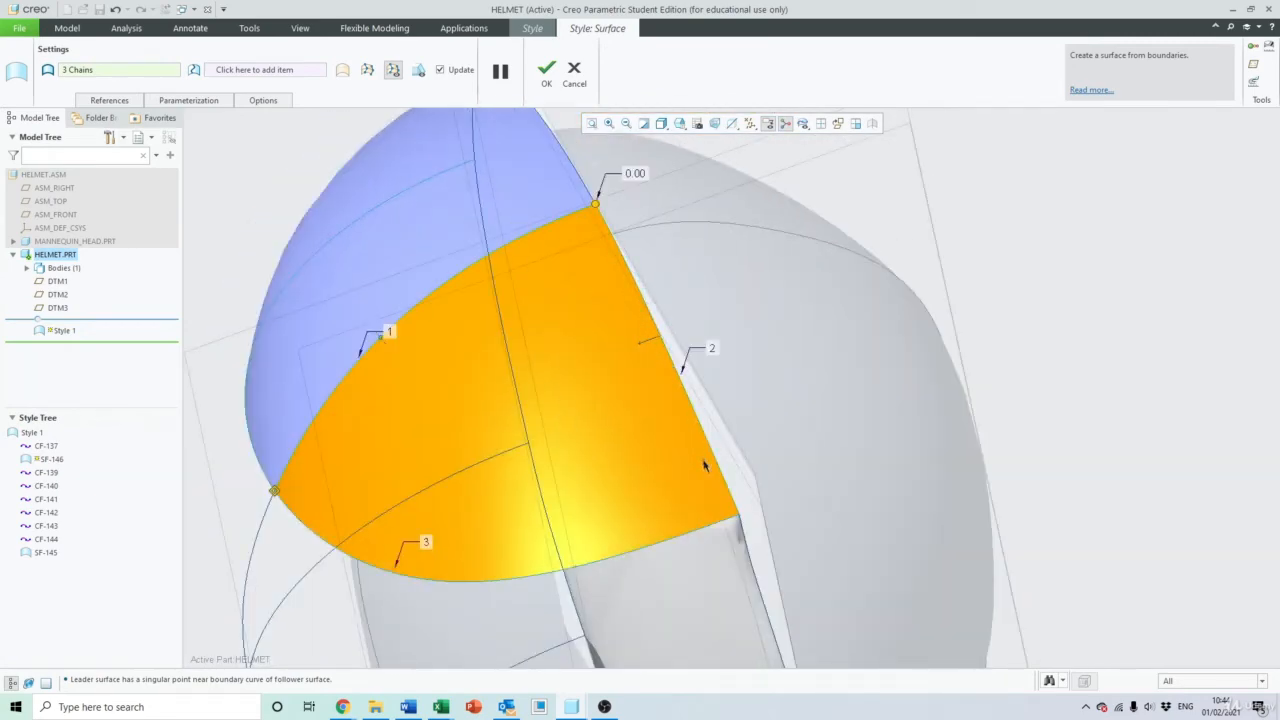
pyautogui.scroll(4, 606, 340)
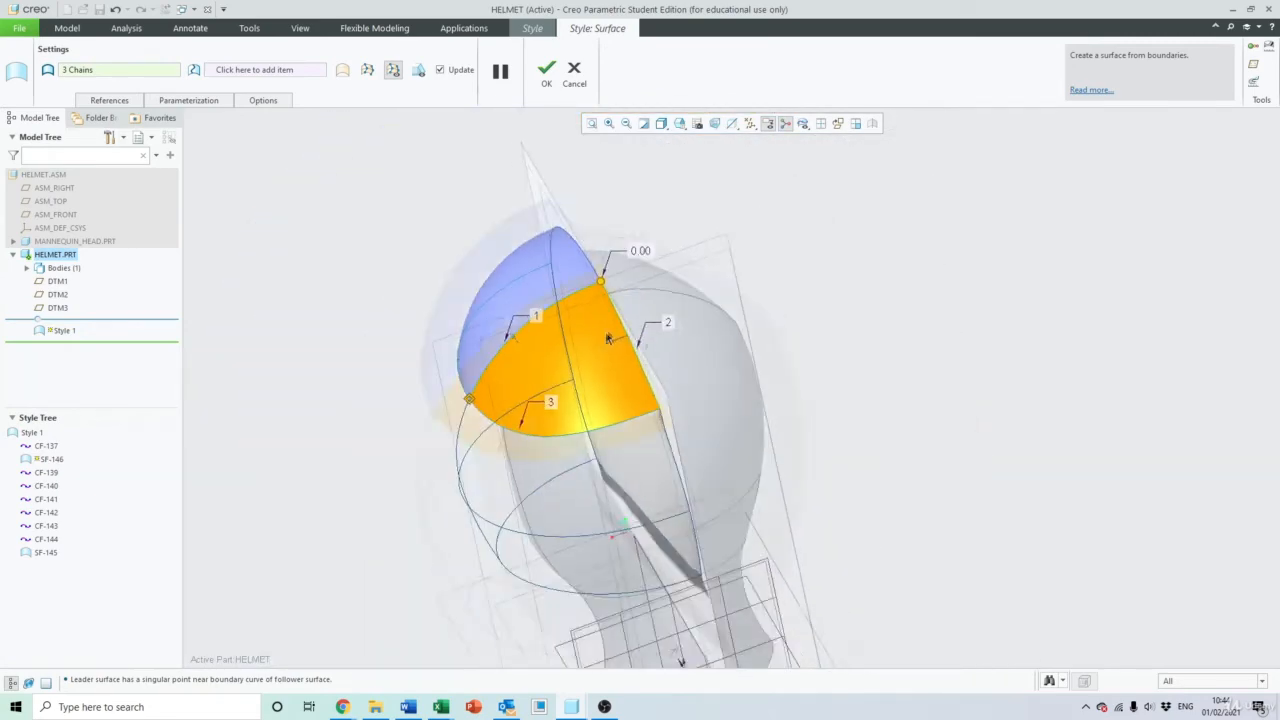
pyautogui.moveTo(608, 338); pyautogui.dragTo(612, 398, button='middle')
pyautogui.click(546, 73)
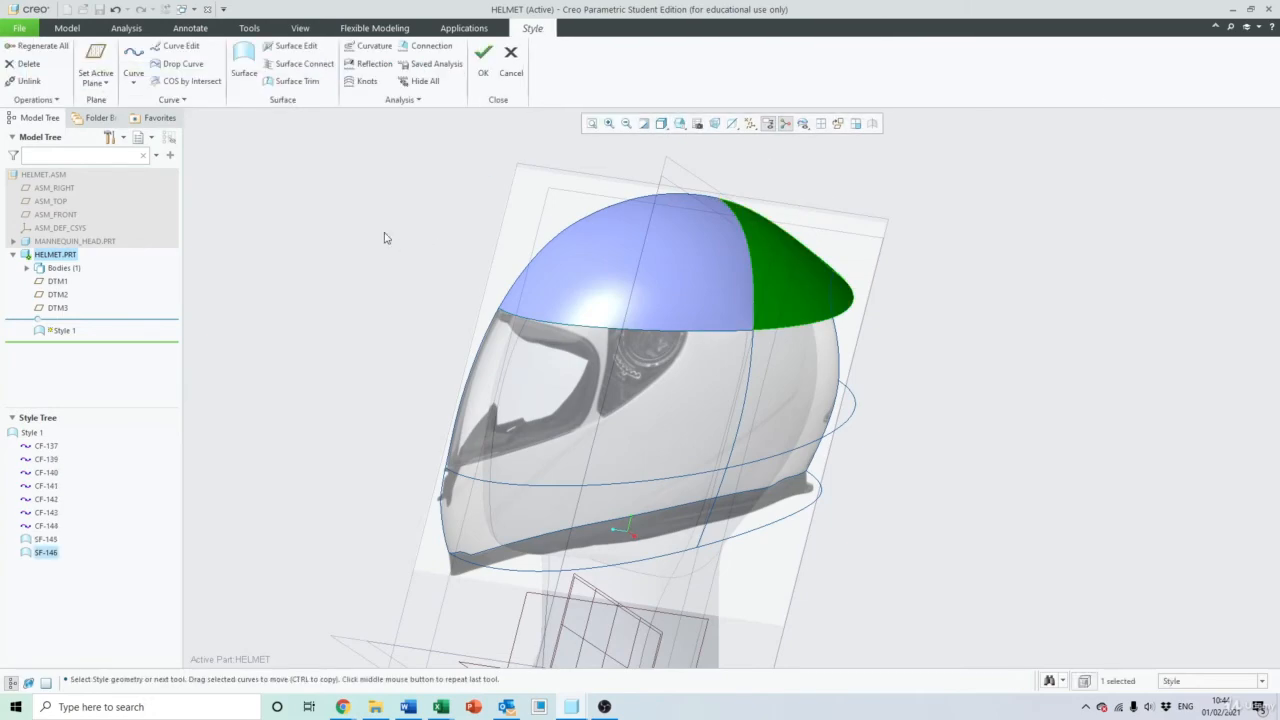
# Start a boundary surface with the horizontal curve above the visor as first chain, trimming its rear end at the vertical cross-section curve
pyautogui.moveTo(400, 214)
pyautogui.mouseDown(button='middle')
pyautogui.moveTo(287, 192)
pyautogui.moveTo(380, 205)
pyautogui.mouseUp(button='middle')
pyautogui.click(244, 60)
pyautogui.keyDown('shift'); pyautogui.moveTo(516, 356); pyautogui.dragTo(537, 280, button='middle'); pyautogui.keyUp('shift')
pyautogui.click(542, 273)
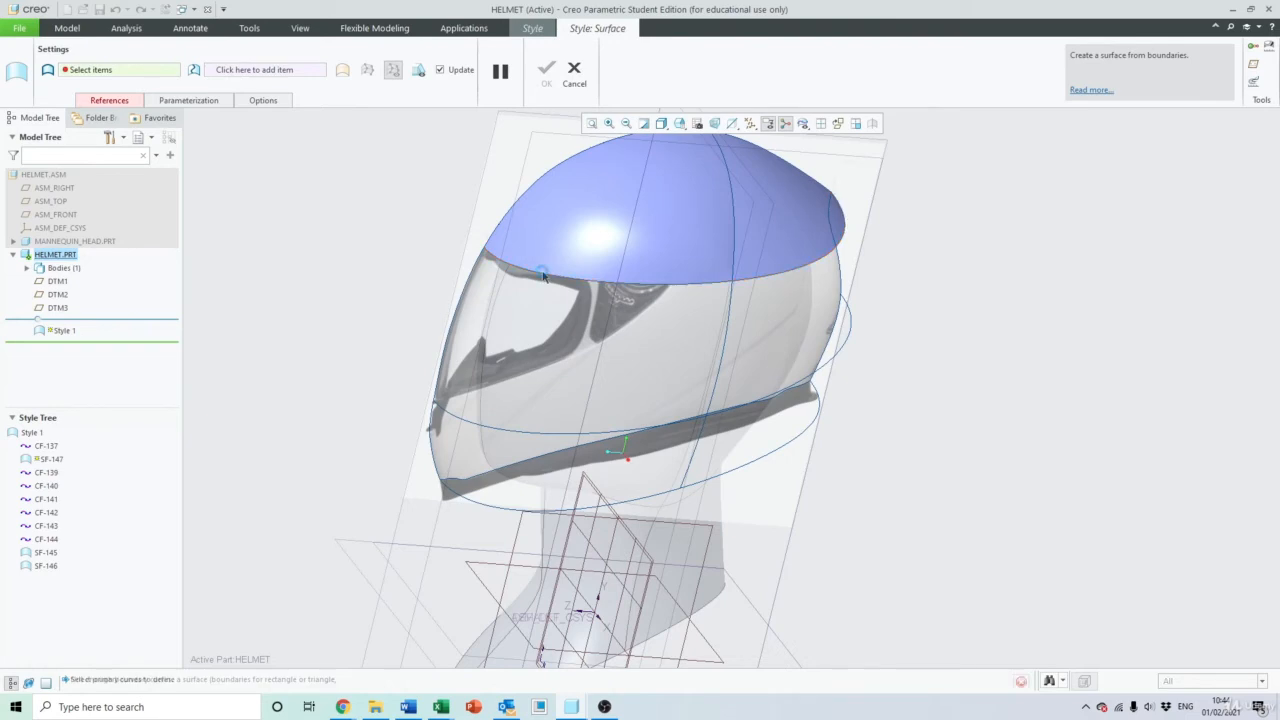
pyautogui.rightClick(830, 191)
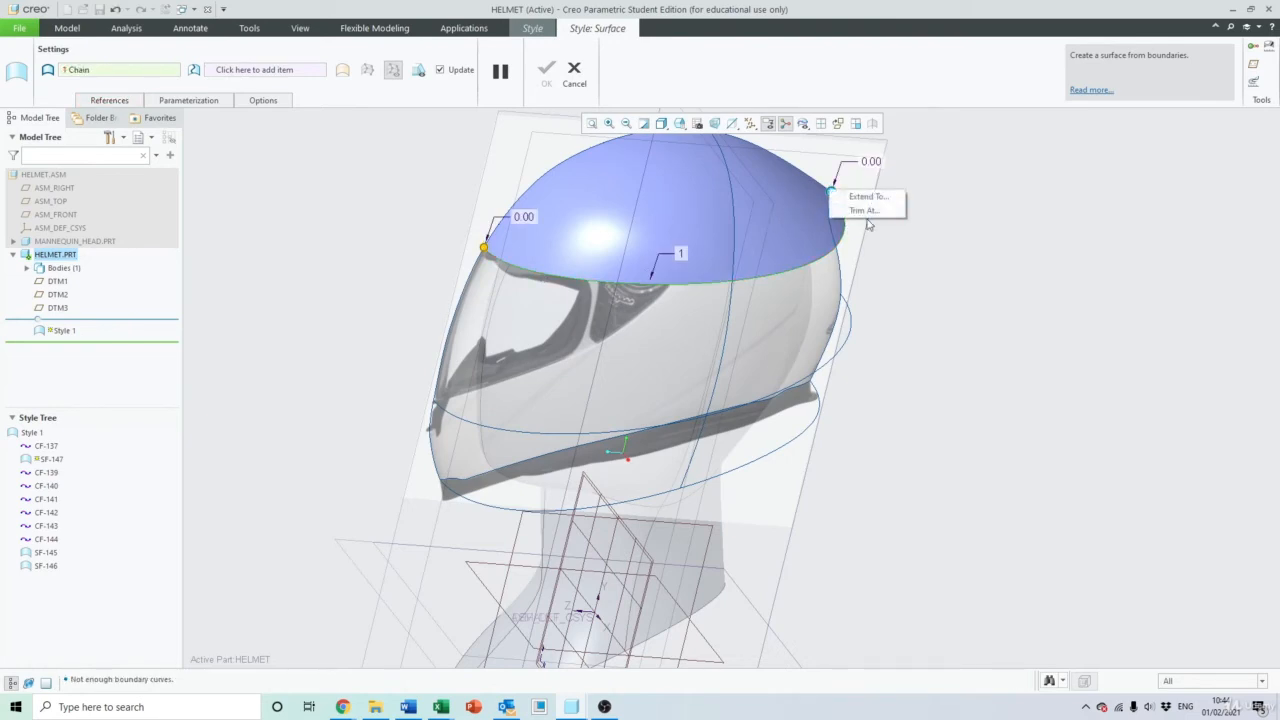
pyautogui.click(865, 212)
pyautogui.click(729, 308)
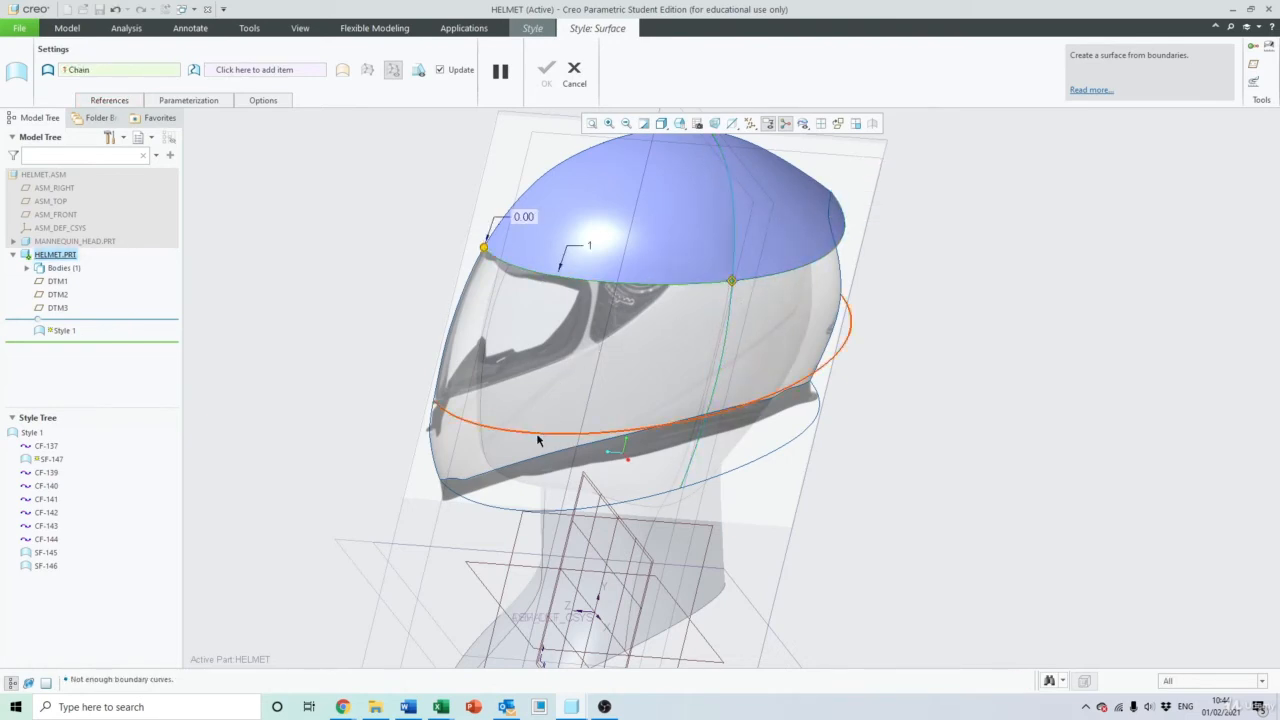
# Add the horizontal curve below the visor as the second chain and trim its rear end at the vertical cross-section curve
pyautogui.keyDown('ctrl'); pyautogui.click(537, 434); pyautogui.keyUp('ctrl')
pyautogui.moveTo(940, 305); pyautogui.dragTo(852, 314, button='middle')
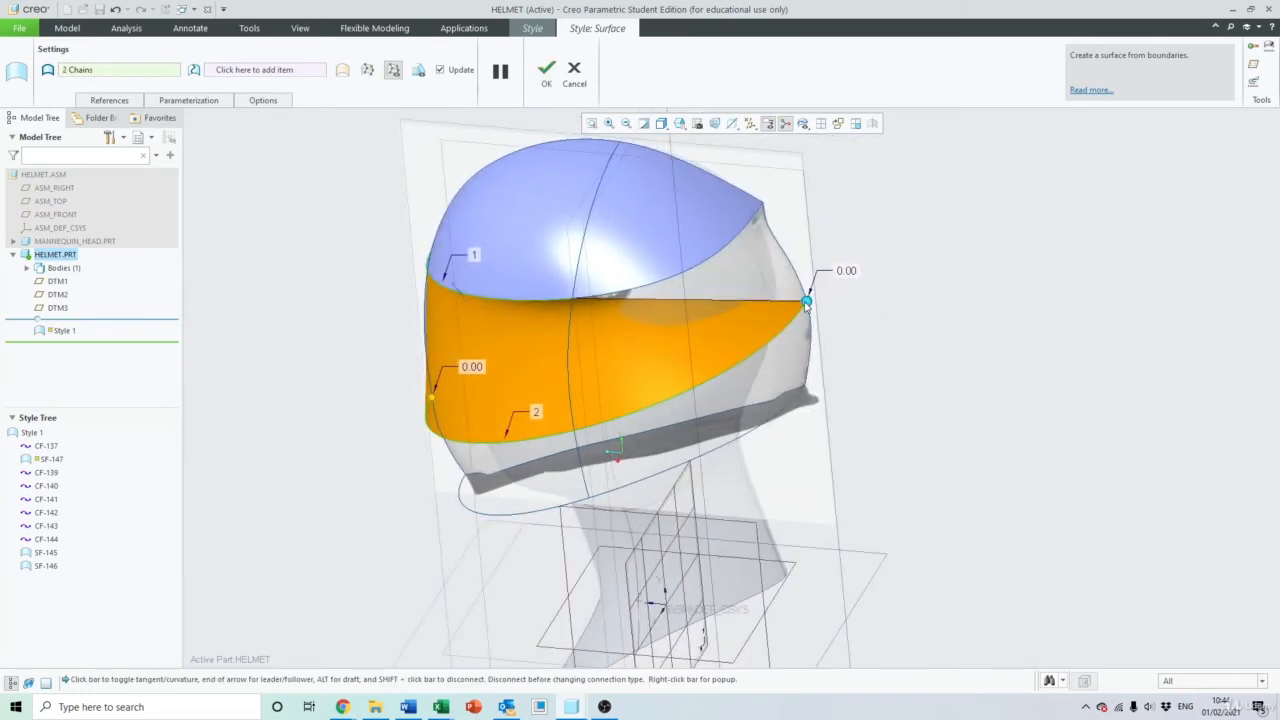
pyautogui.rightClick(807, 302)
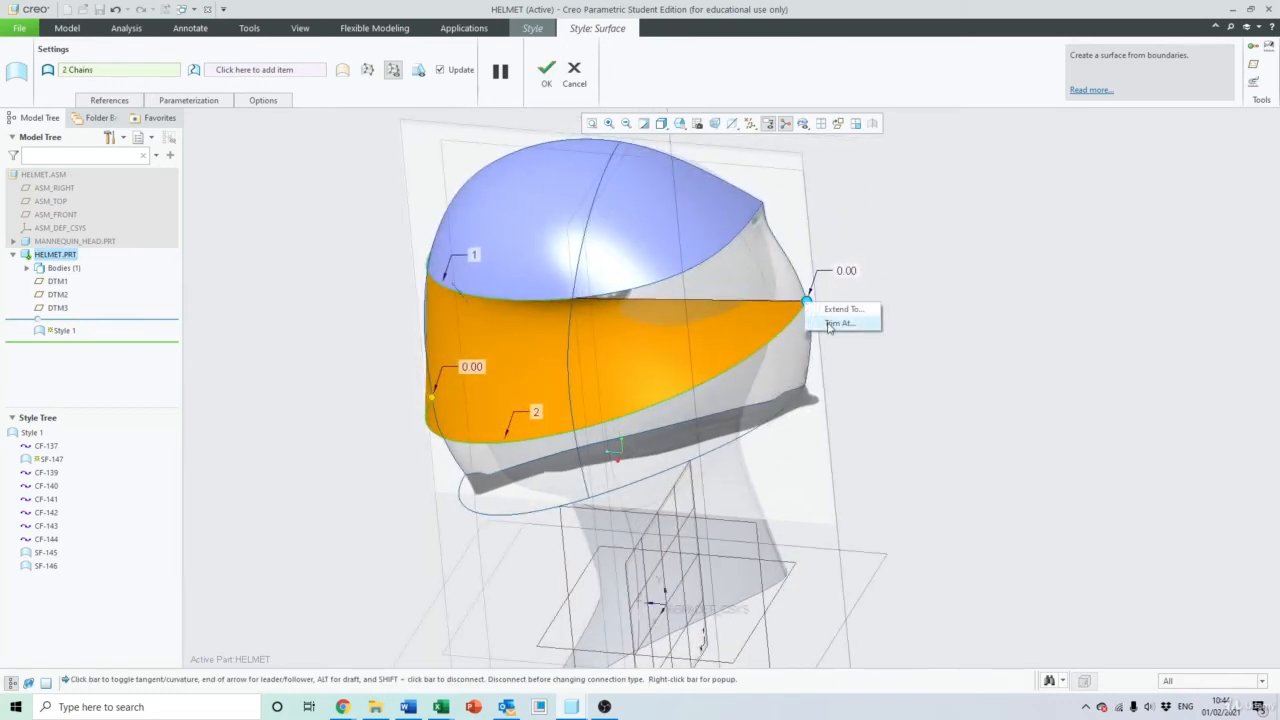
pyautogui.click(838, 323)
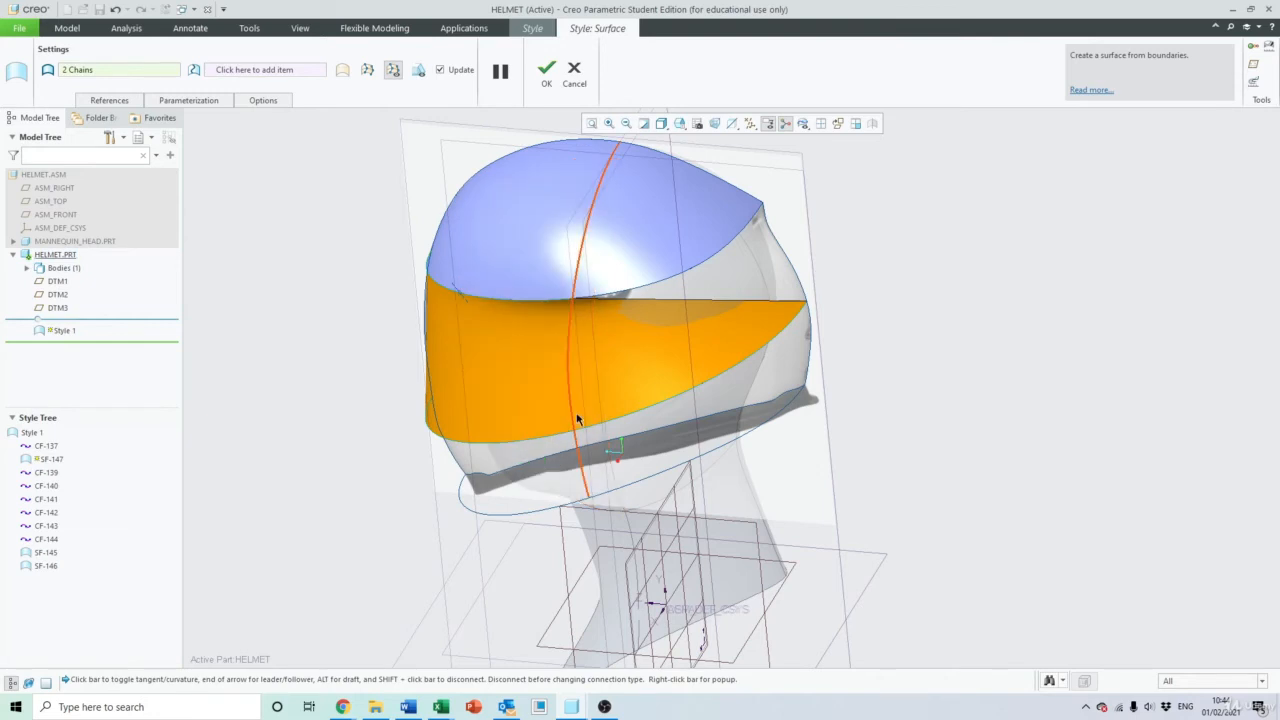
# Add the vertical cross-section curve as the third chain and trim both its ends at the upper and lower horizontal curves
pyautogui.keyDown('ctrl'); pyautogui.click(577, 419); pyautogui.keyUp('ctrl')
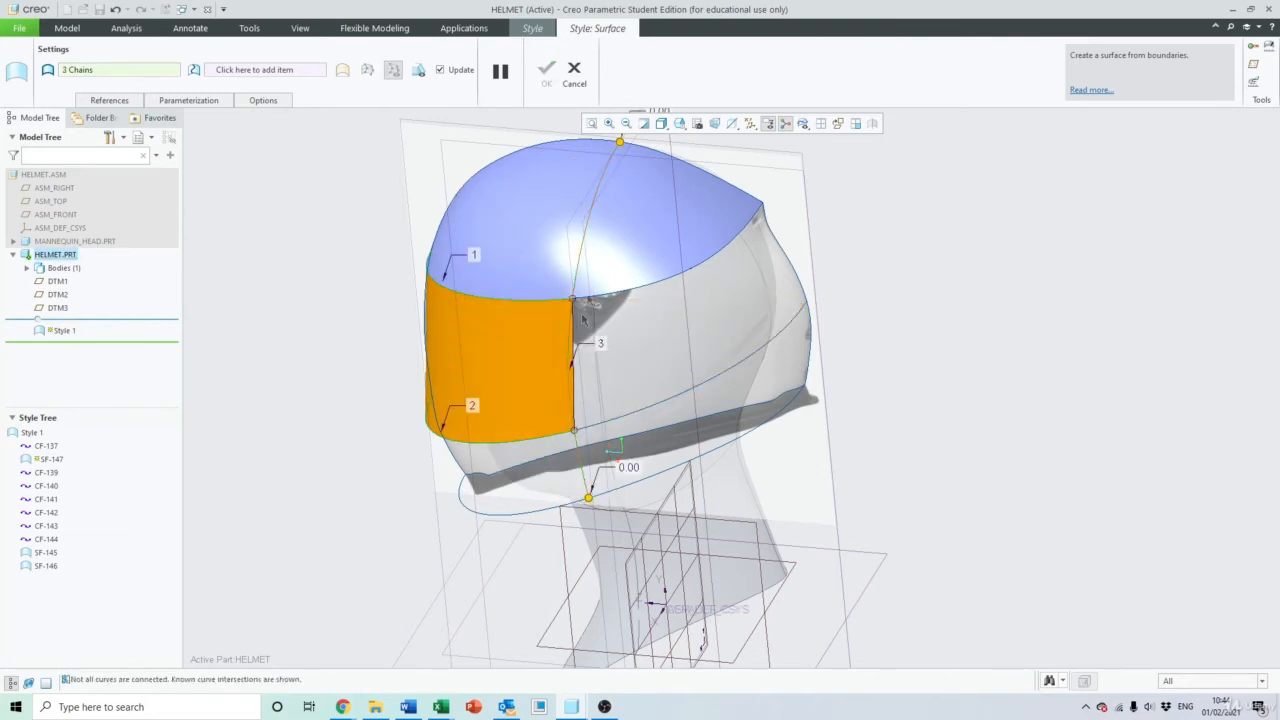
pyautogui.rightClick(620, 144)
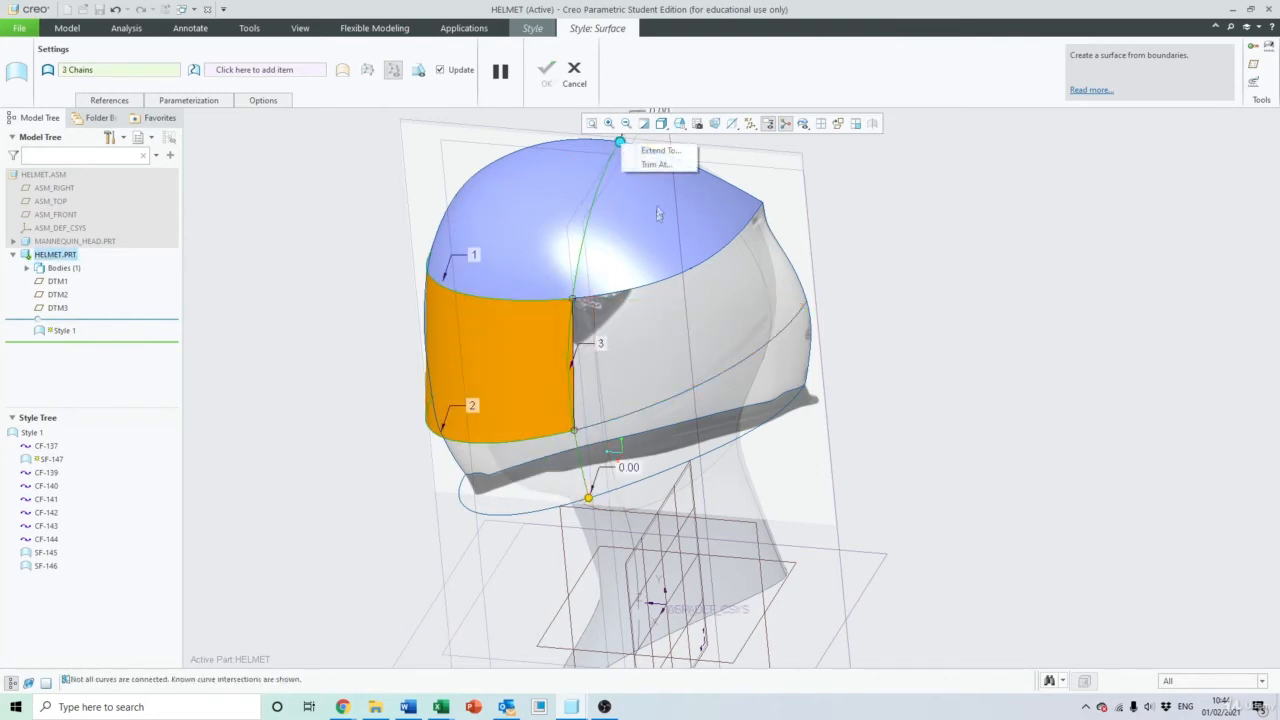
pyautogui.click(658, 168)
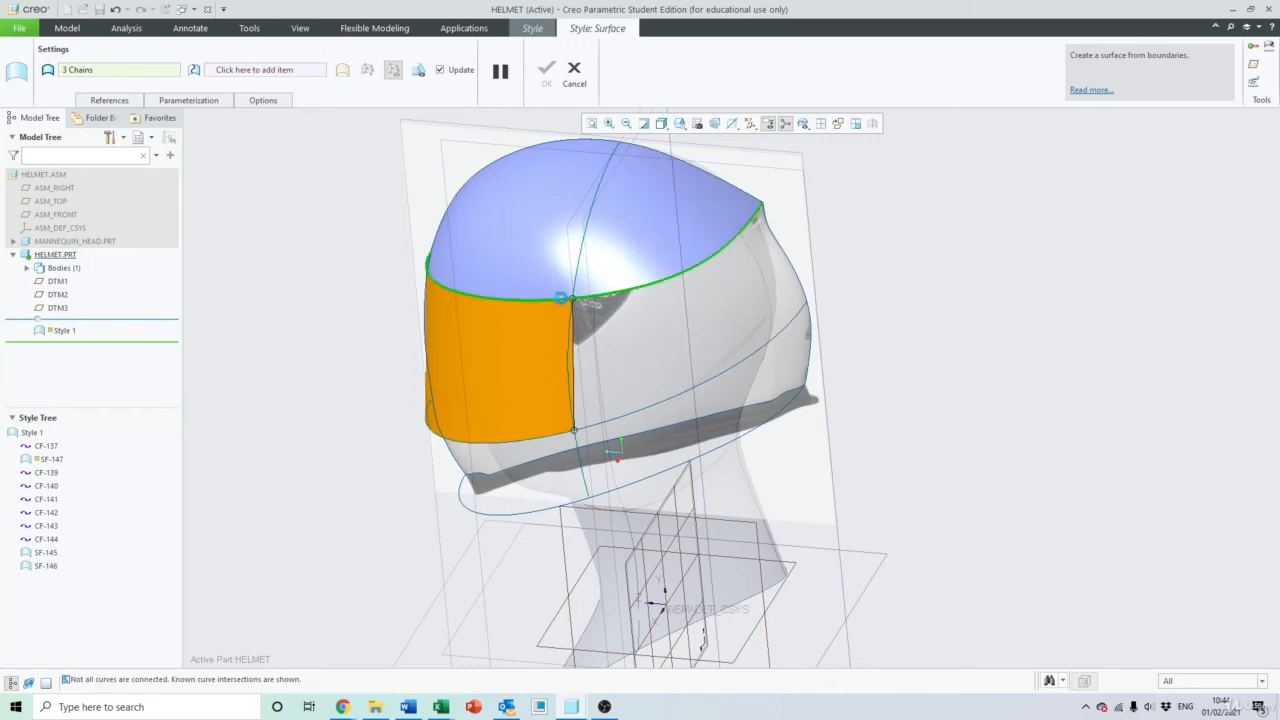
pyautogui.rightClick(589, 498)
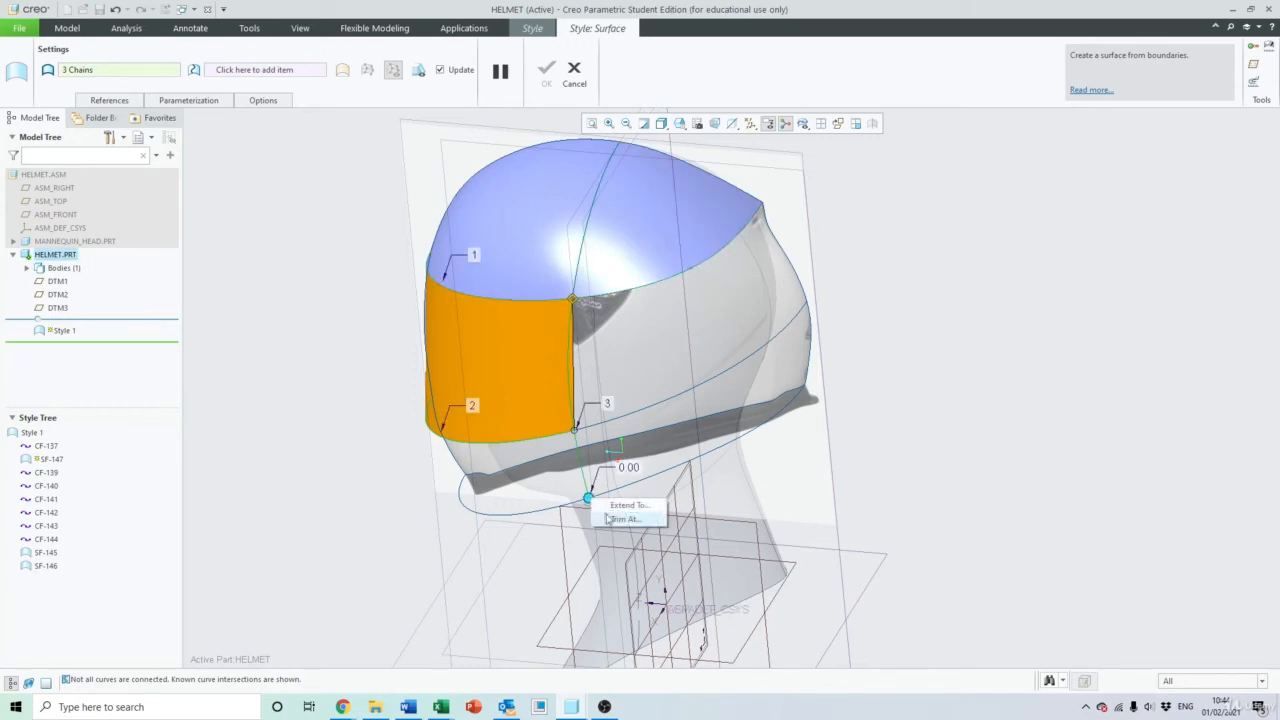
pyautogui.click(620, 520)
# Add the front centre-plane profile curve as the fourth chain and trim both its ends at the upper and lower horizontal curves
pyautogui.moveTo(512, 404); pyautogui.dragTo(543, 360, button='middle')
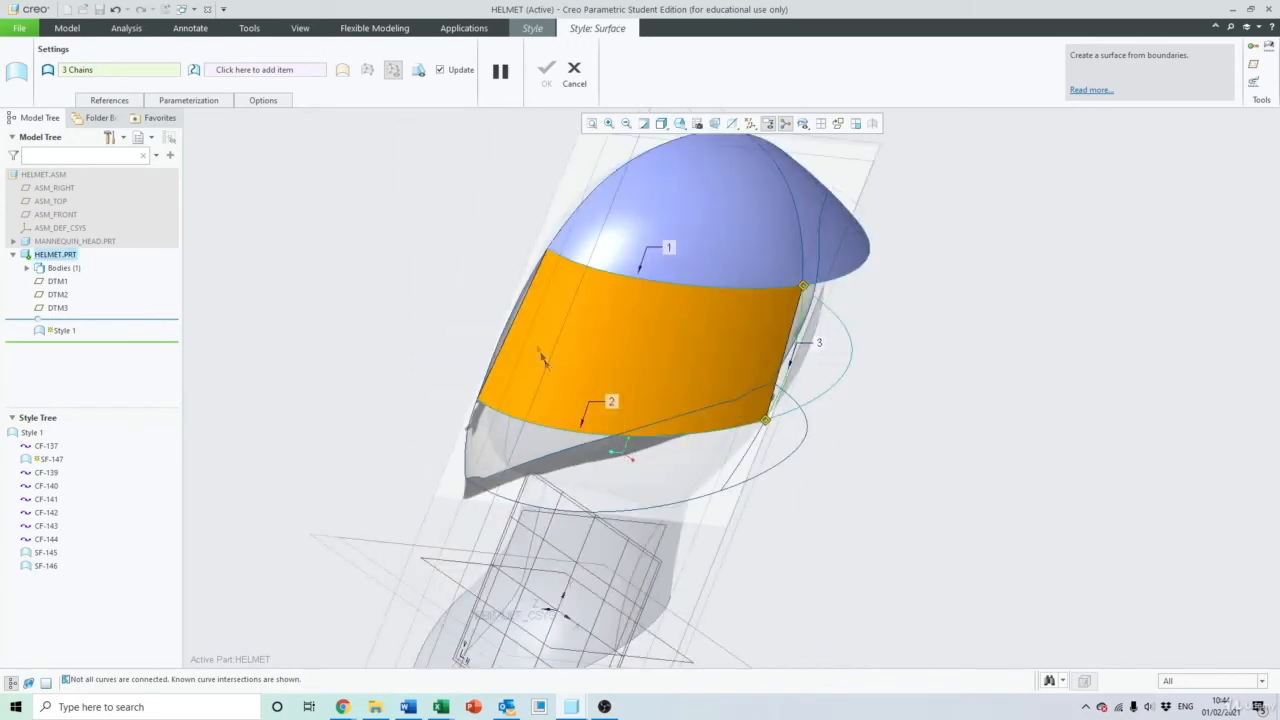
pyautogui.keyDown('ctrl'); pyautogui.click(508, 320); pyautogui.keyUp('ctrl')
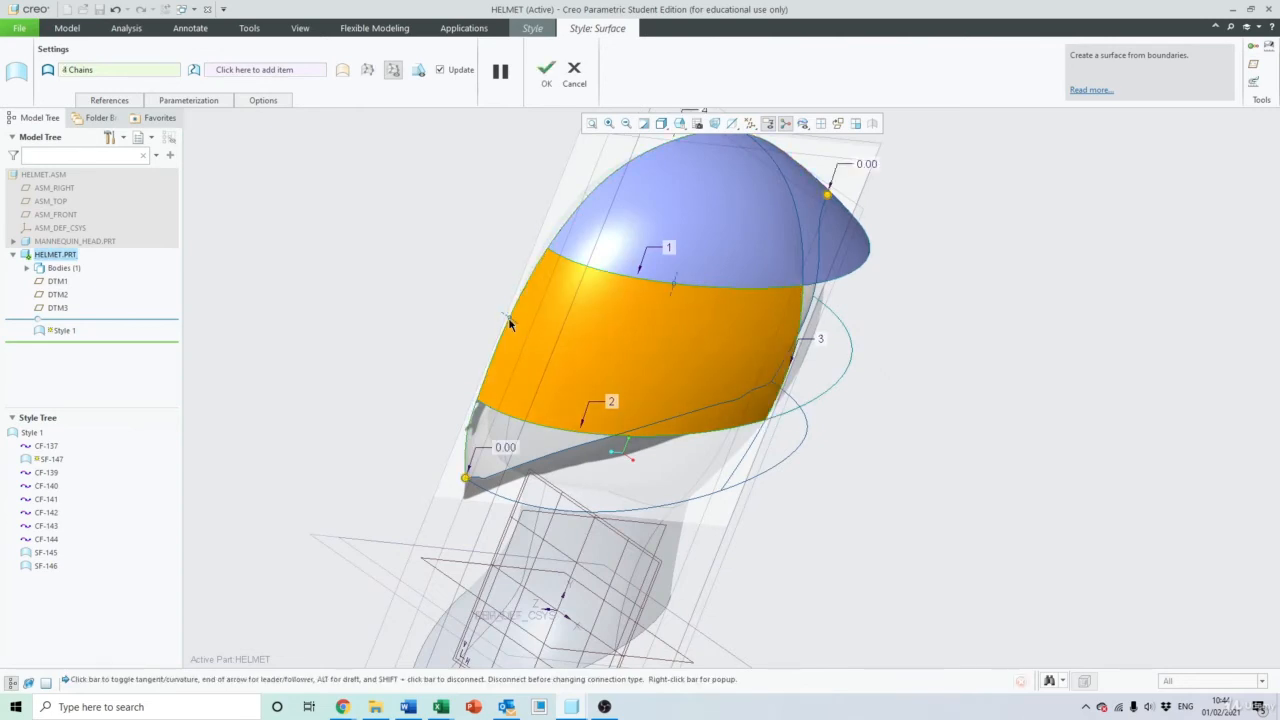
pyautogui.moveTo(615, 311); pyautogui.dragTo(669, 243, button='middle')
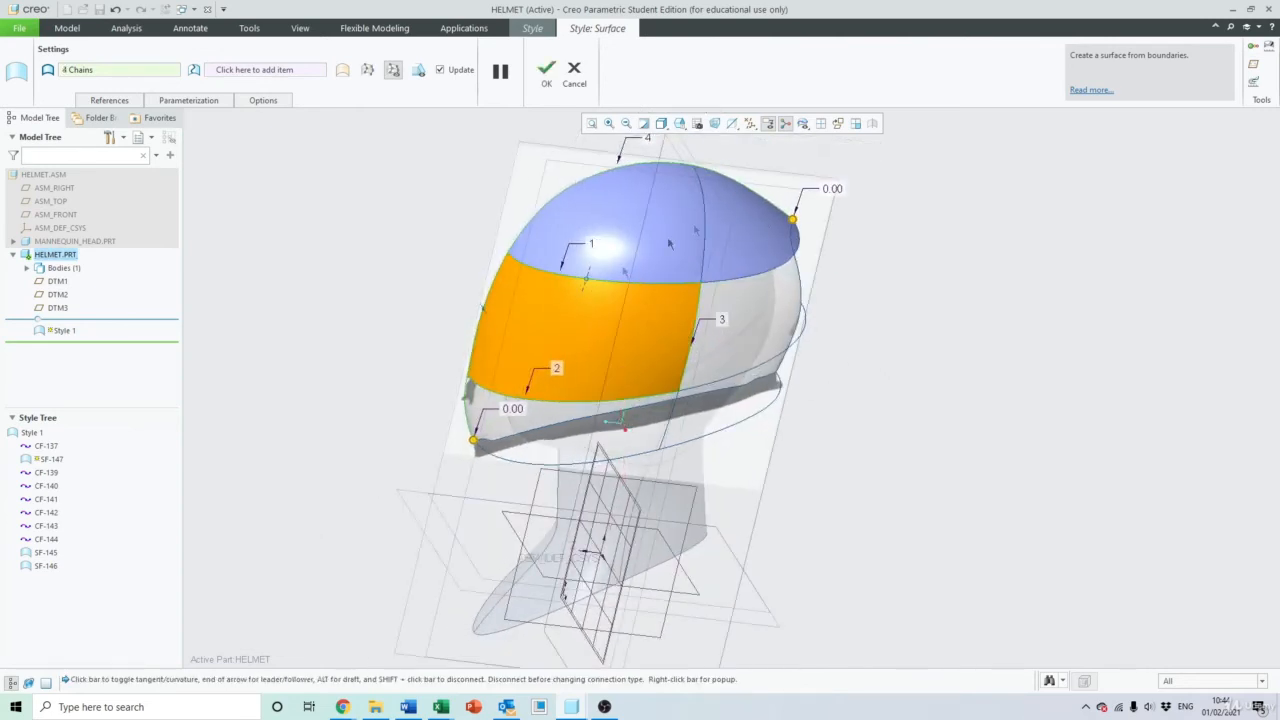
pyautogui.rightClick(794, 220)
pyautogui.click(820, 239)
pyautogui.click(519, 263)
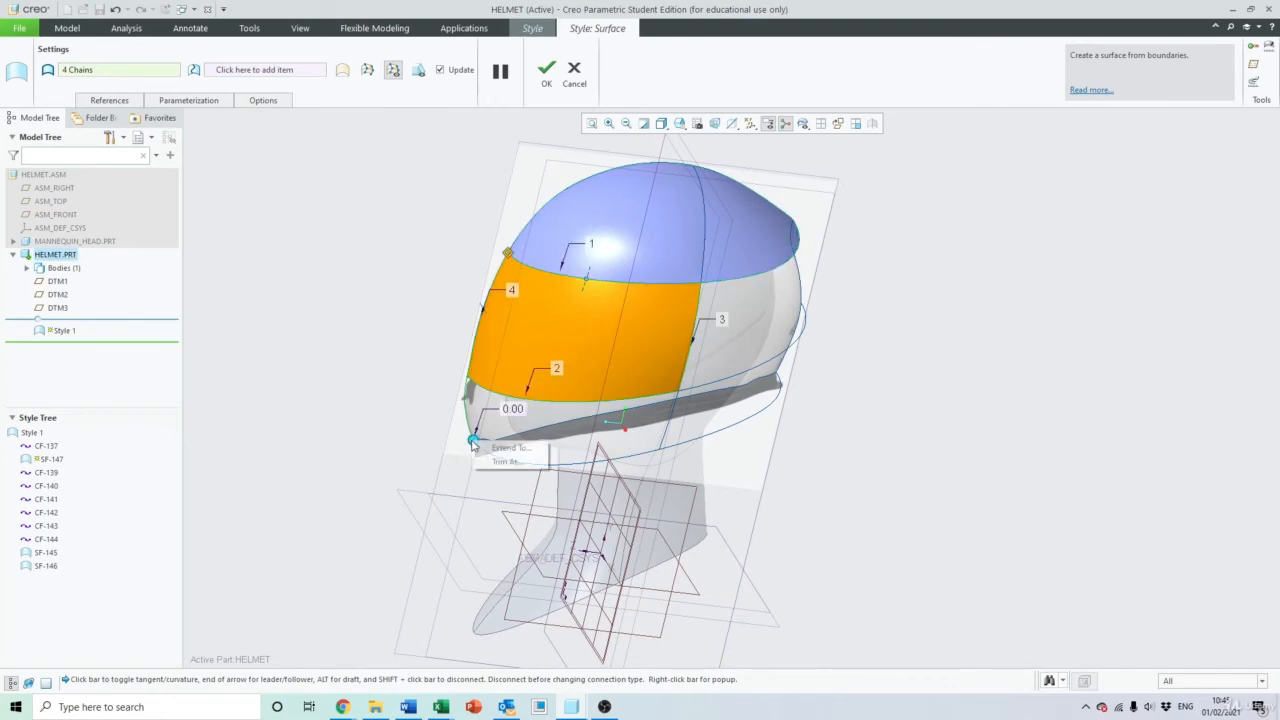
pyautogui.click(480, 387)
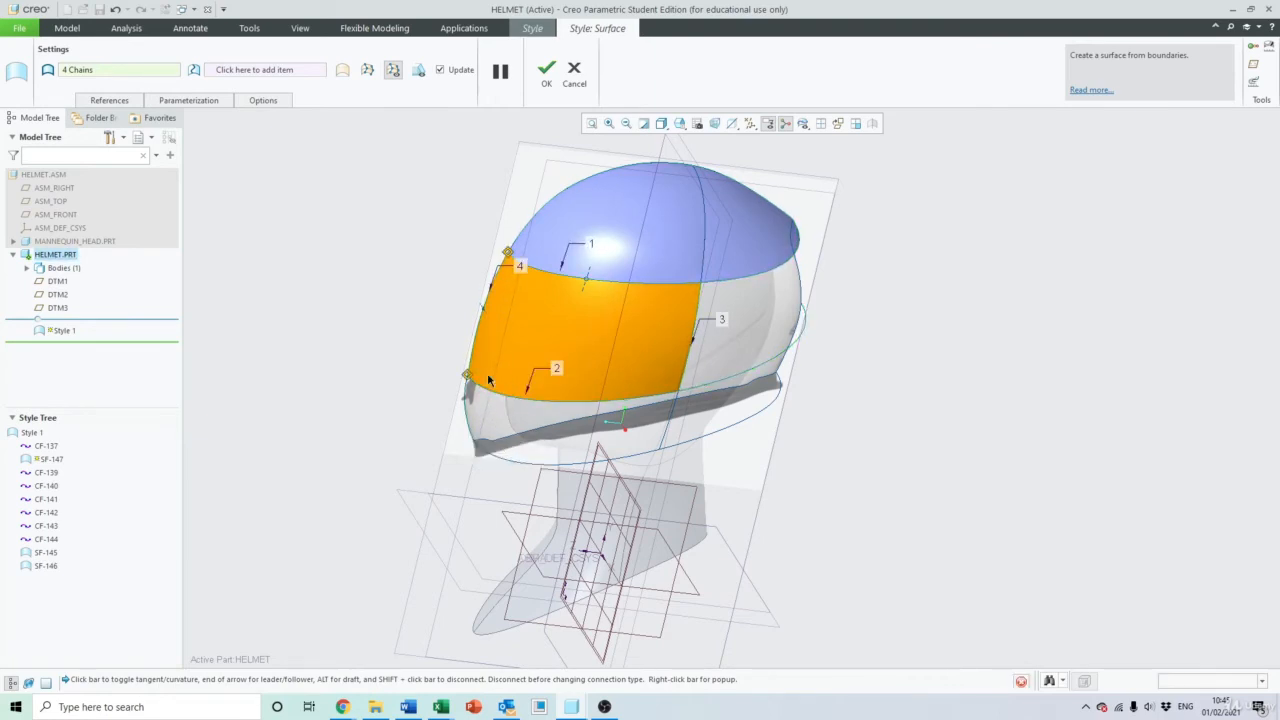
# Set the visor-area surface's connection along its front centre-plane boundary to Normal and accept the surface
pyautogui.scroll(5, 410, 268)
pyautogui.moveTo(417, 277); pyautogui.dragTo(420, 314, button='middle')
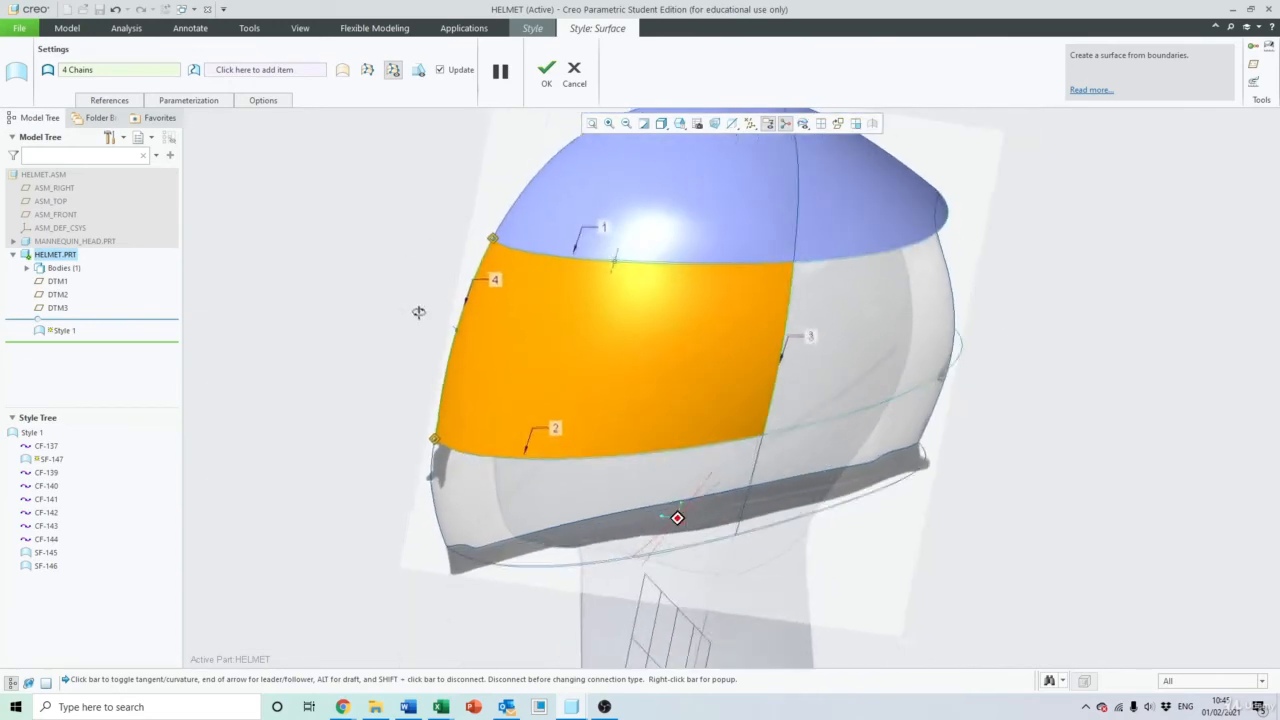
pyautogui.scroll(5, 457, 338)
pyautogui.rightClick(467, 332)
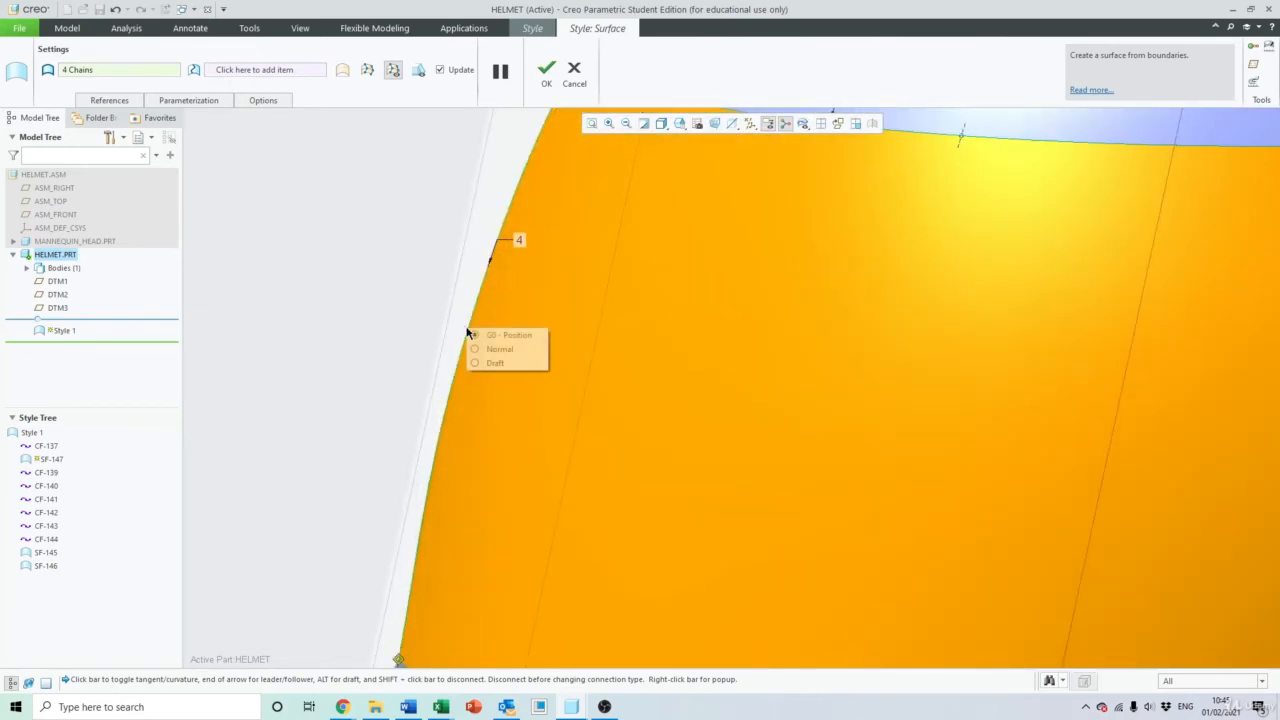
pyautogui.click(491, 346)
pyautogui.scroll(-5, 493, 347)
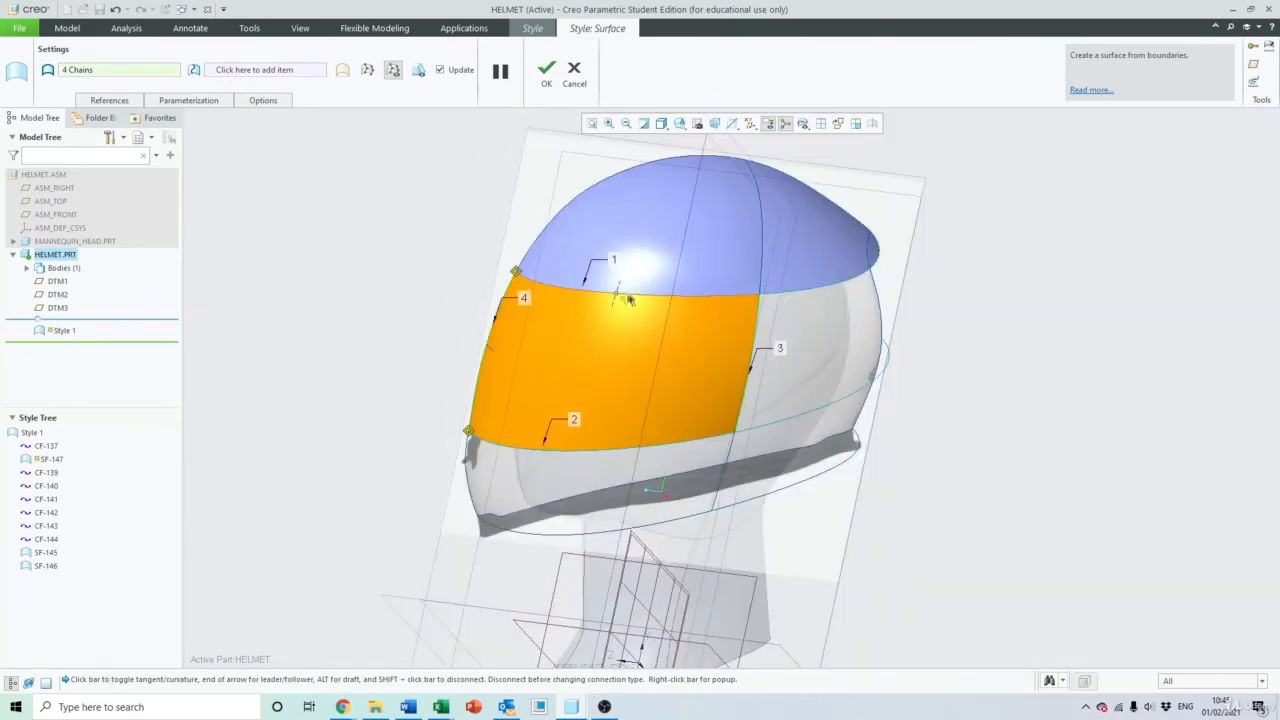
pyautogui.click(546, 70)
# Start the rear side surface with the upper horizontal curve as first chain, trimming its front end at the vertical cross-section curve
pyautogui.moveTo(752, 481); pyautogui.dragTo(628, 467, button='middle')
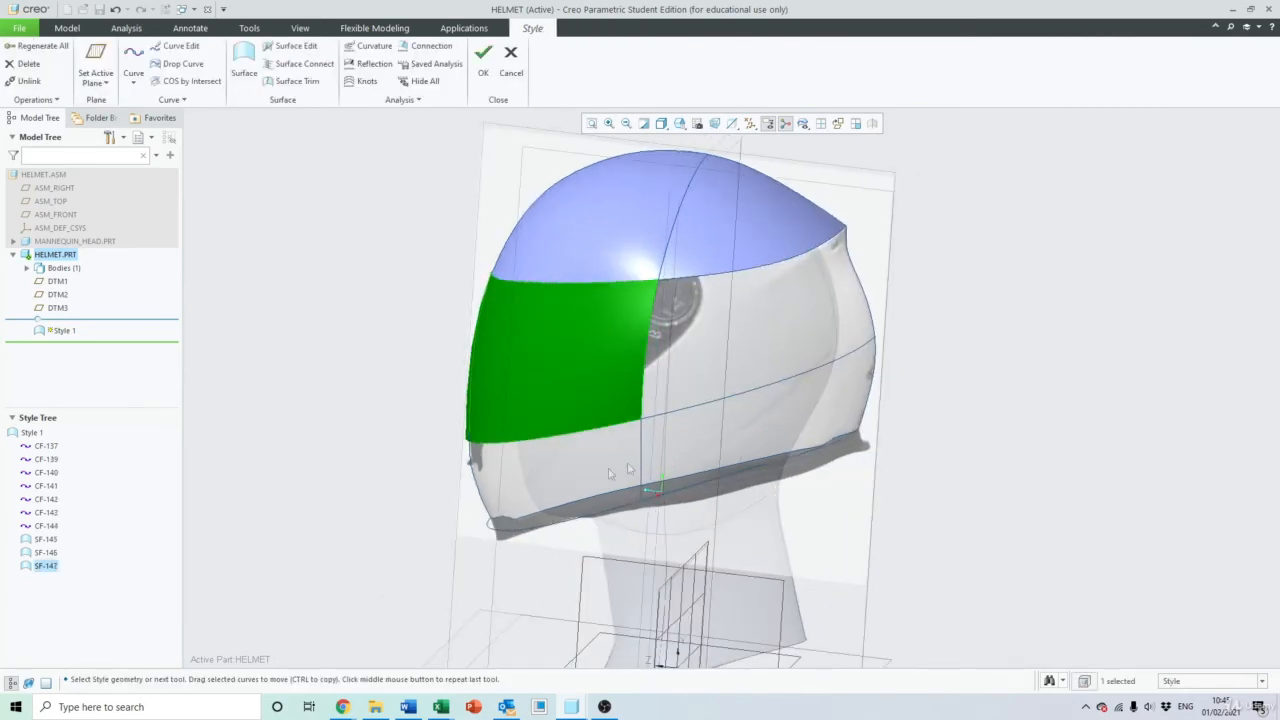
pyautogui.click(244, 60)
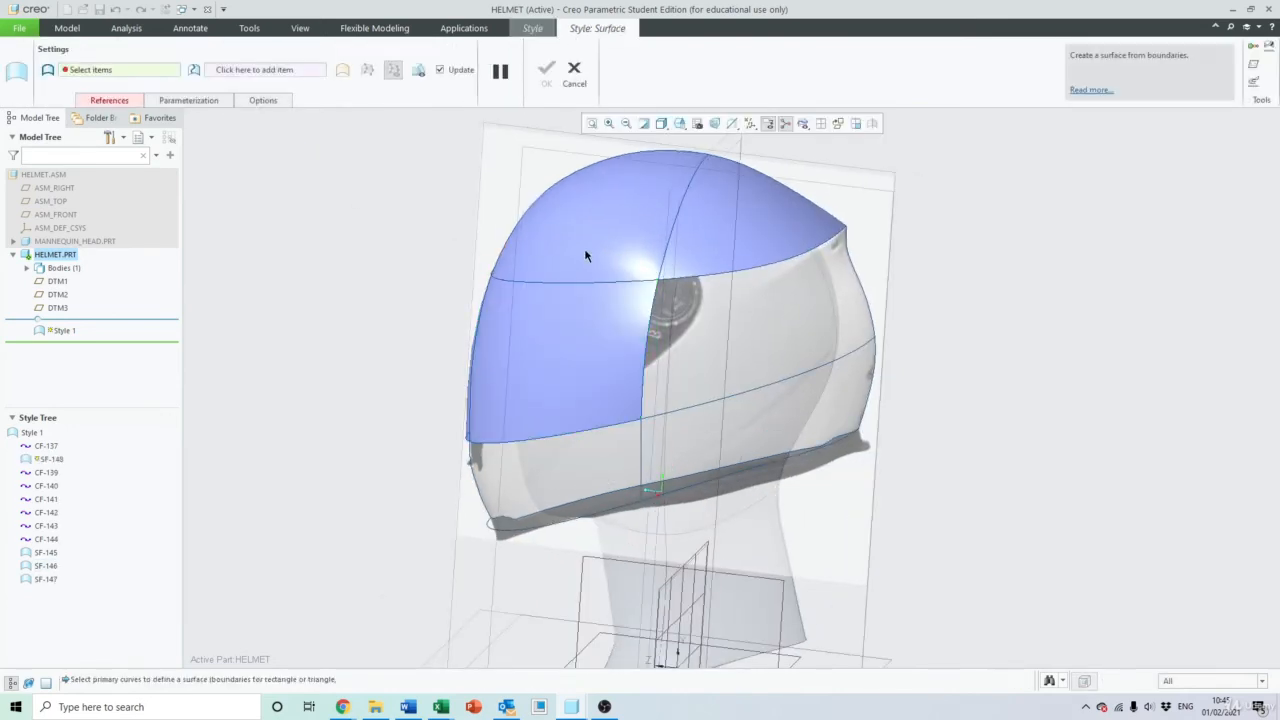
pyautogui.moveTo(586, 251); pyautogui.dragTo(748, 289, button='middle')
pyautogui.scroll(-3, 749, 290)
pyautogui.click(600, 266)
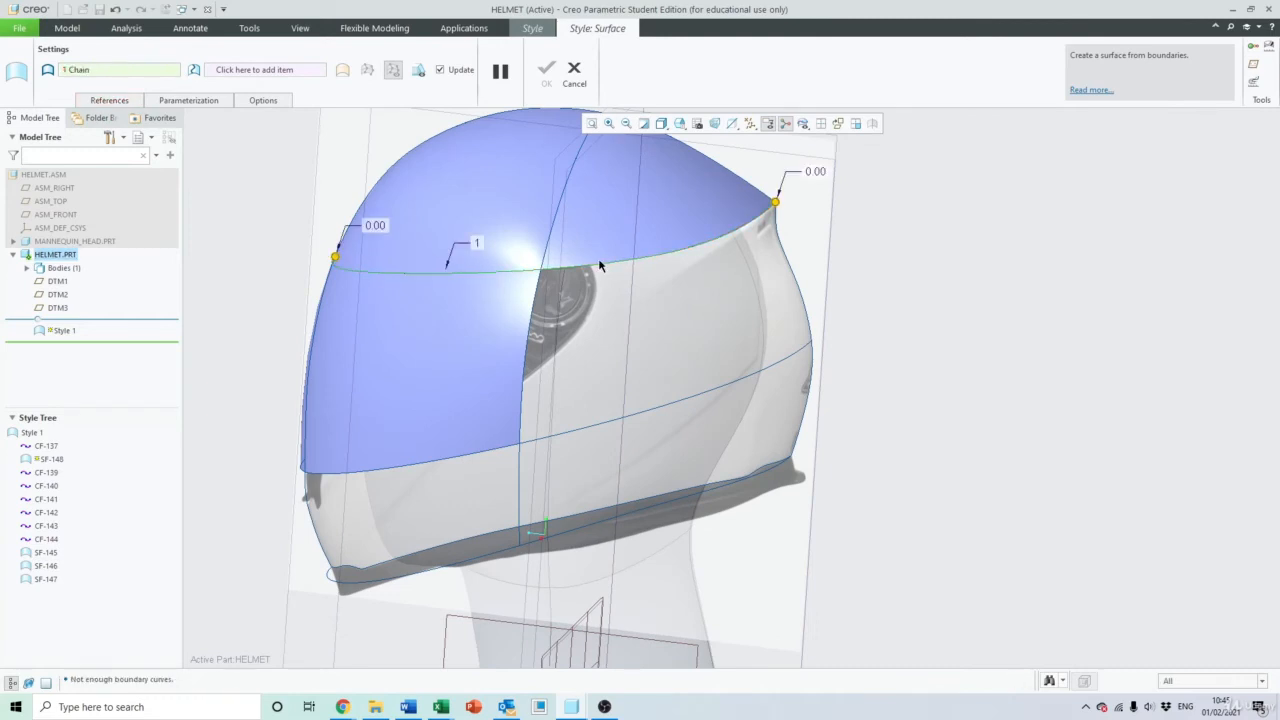
pyautogui.rightClick(336, 257)
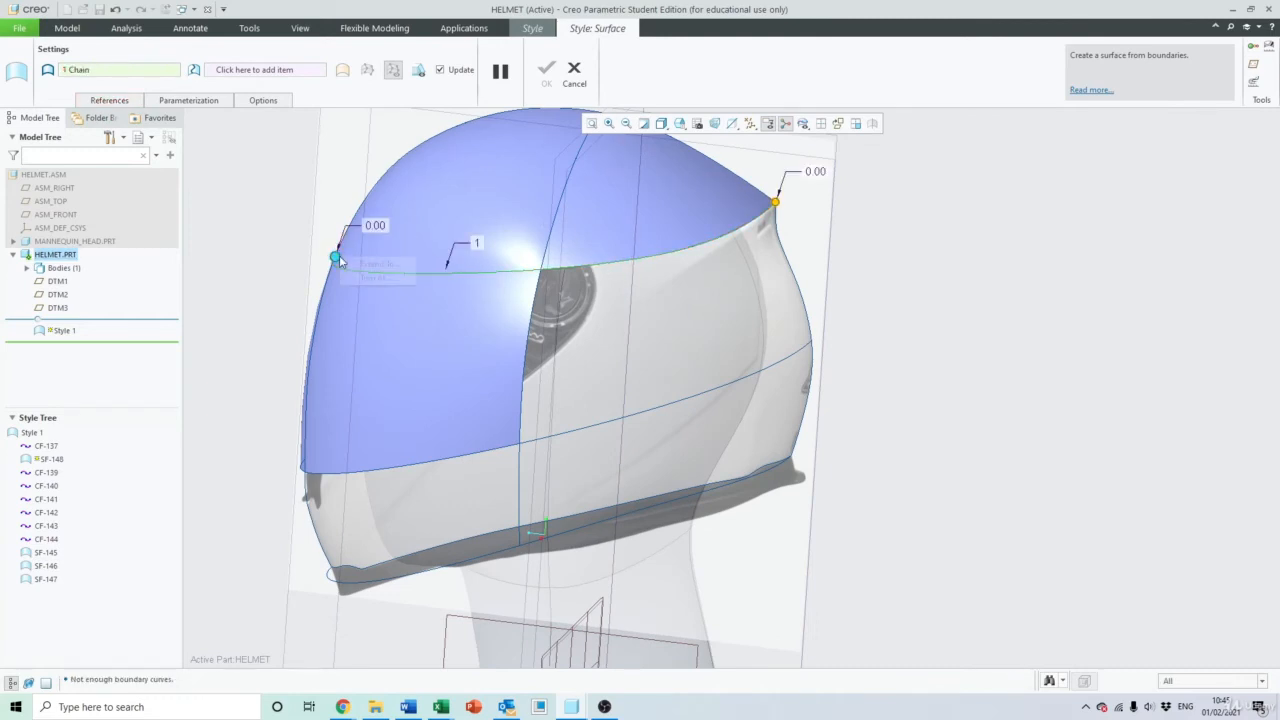
pyautogui.click(389, 279)
pyautogui.click(543, 253)
# Add the vertical cross-section curve as the rear side surface's second chain, trimming its ends at the upper and lower horizontal curves
pyautogui.scroll(3, 596, 293)
pyautogui.moveTo(596, 293); pyautogui.dragTo(610, 304, button='middle')
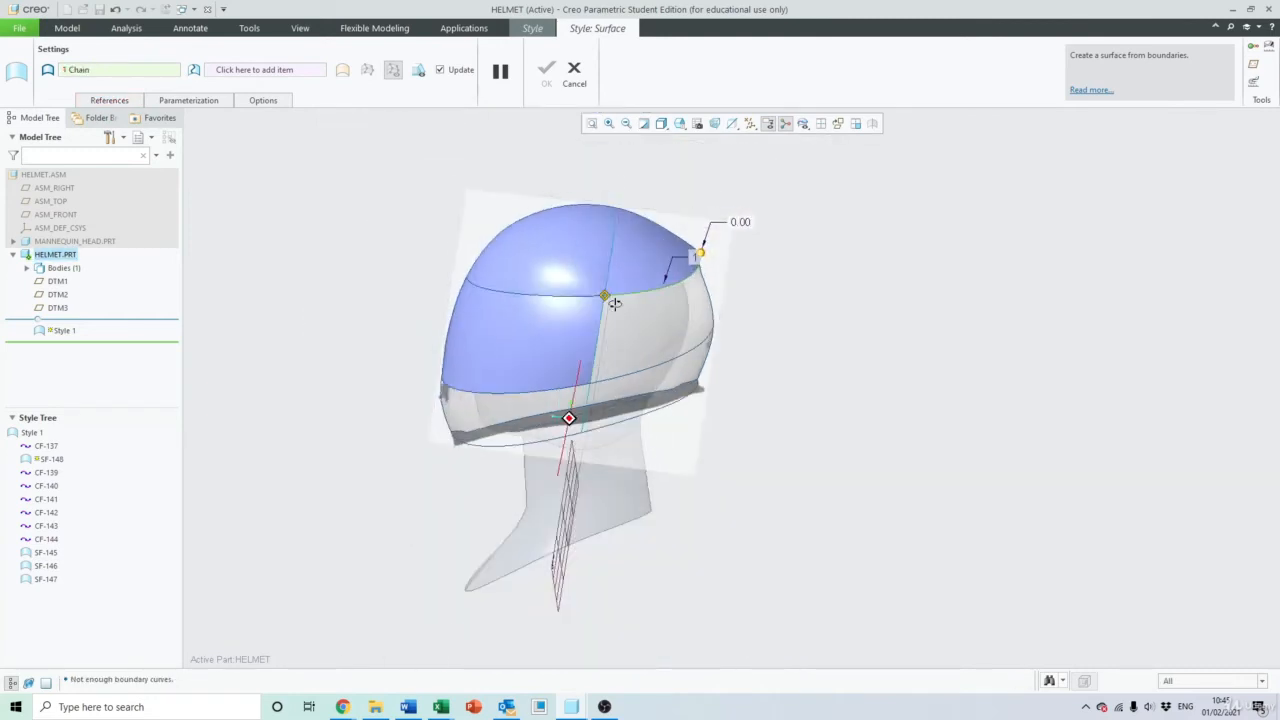
pyautogui.scroll(-2, 607, 329)
pyautogui.keyDown('ctrl'); pyautogui.click(596, 316); pyautogui.keyUp('ctrl')
pyautogui.moveTo(663, 349); pyautogui.dragTo(644, 272, button='middle')
pyautogui.rightClick(601, 190)
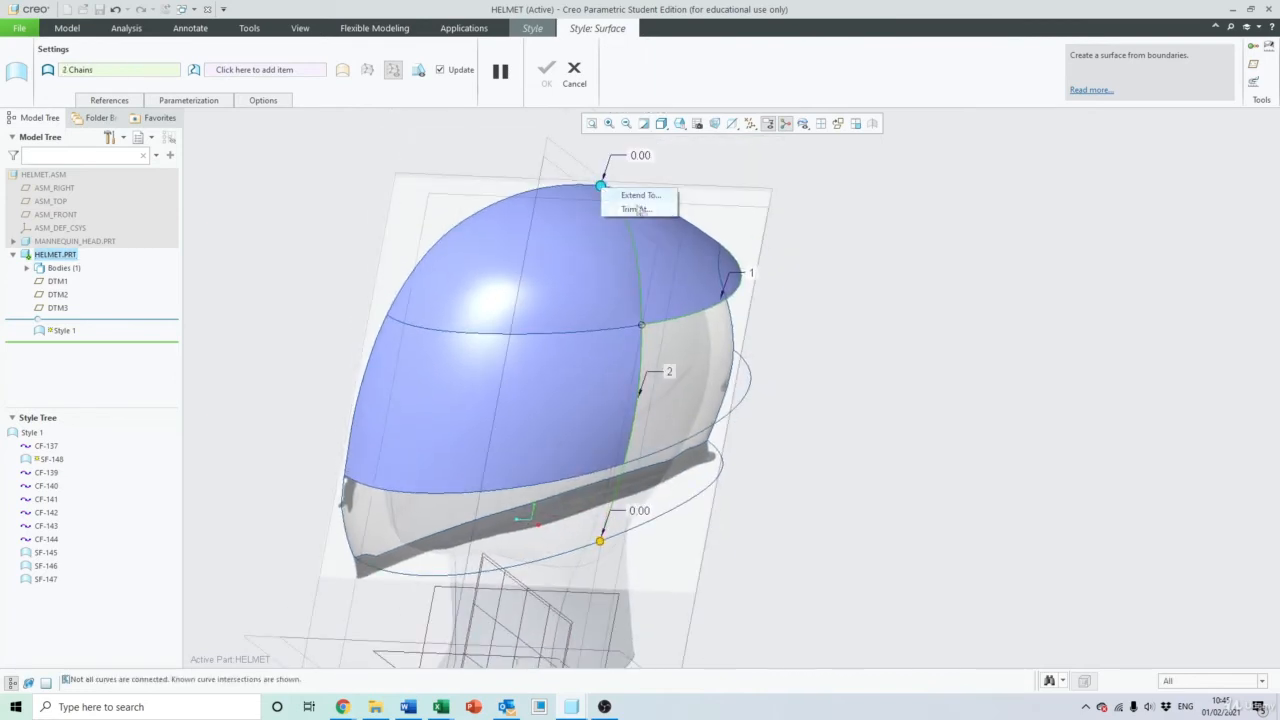
pyautogui.click(640, 209)
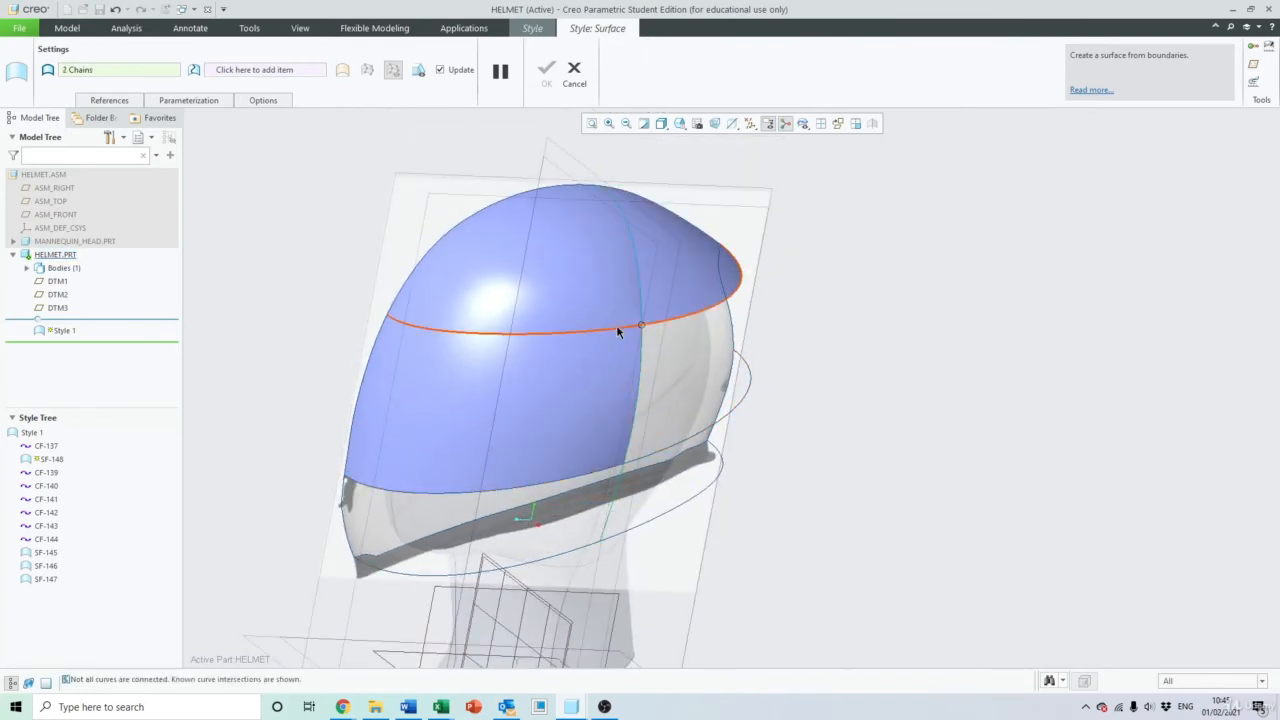
pyautogui.rightClick(603, 544)
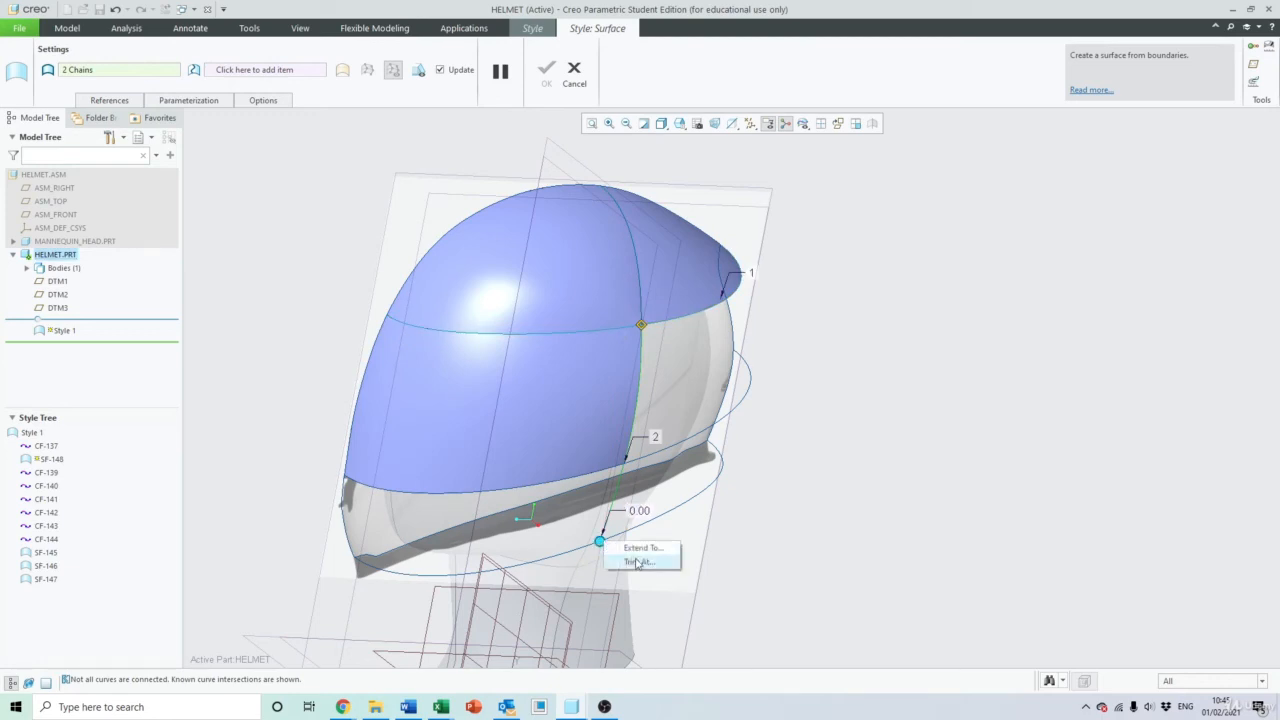
pyautogui.click(641, 564)
# Add the lower horizontal curve as the rear side surface's third chain and trim its front end at the vertical cross-section curve
pyautogui.moveTo(786, 407); pyautogui.dragTo(634, 460, button='middle')
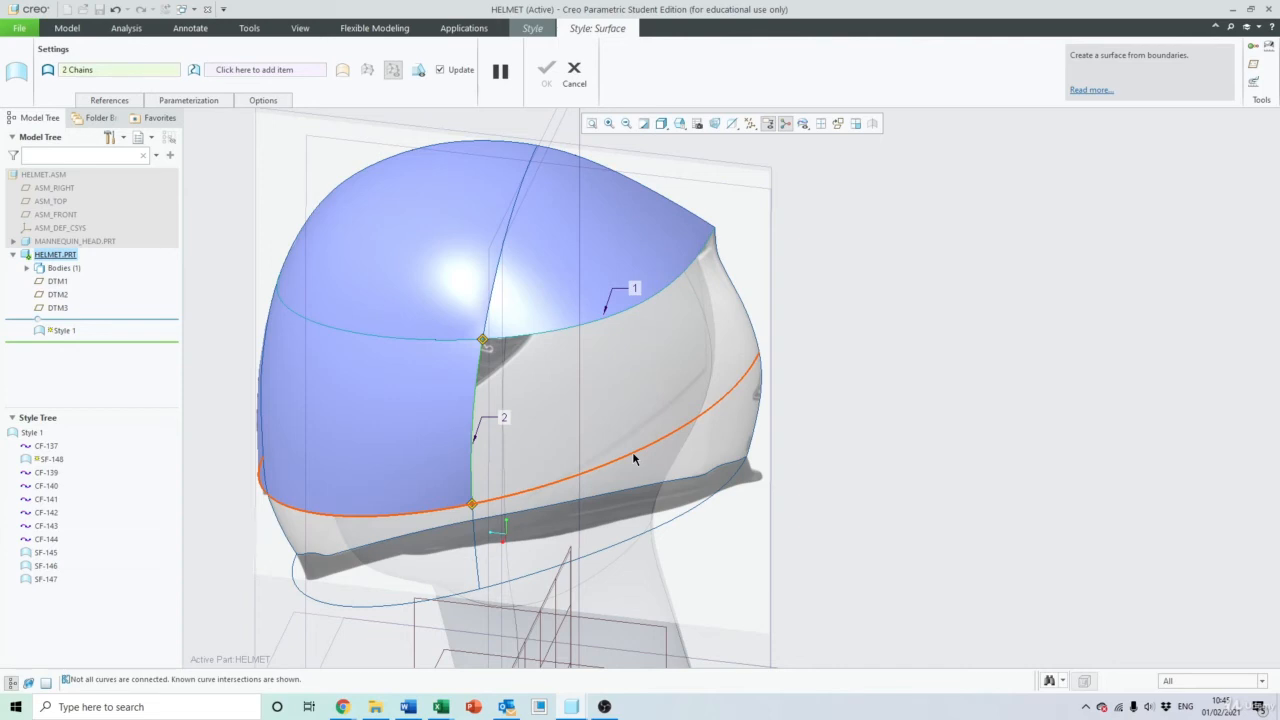
pyautogui.click(634, 459)
pyautogui.rightClick(264, 461)
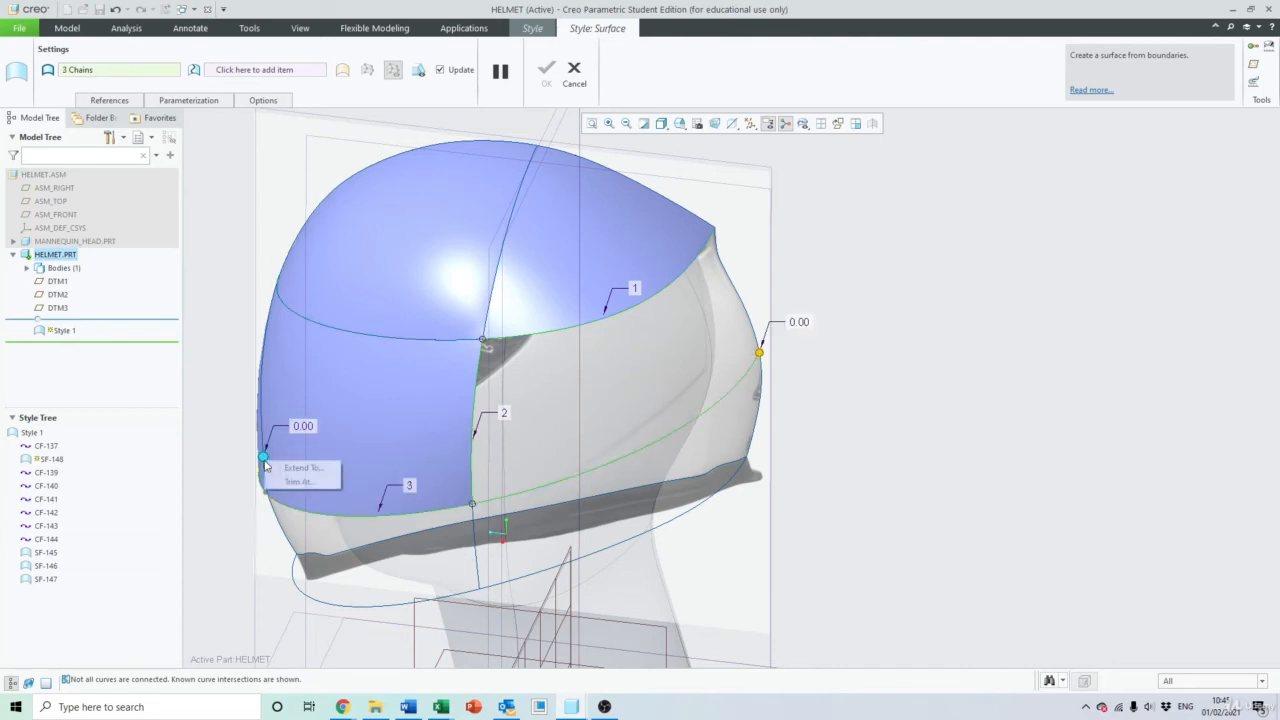
pyautogui.click(296, 481)
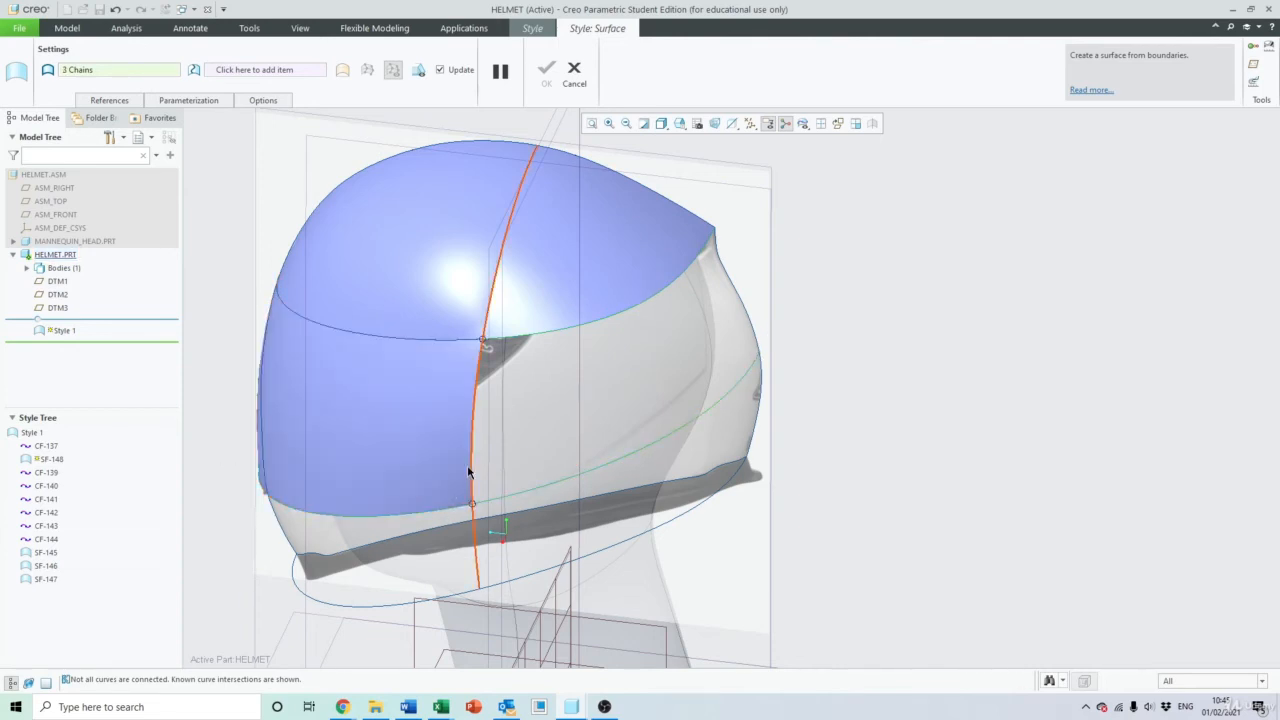
pyautogui.click(468, 472)
# Add the rear centre-plane curve as the rear side surface's fourth chain and trim its lower end at the lower horizontal curve
pyautogui.moveTo(656, 367); pyautogui.dragTo(641, 345, button='middle')
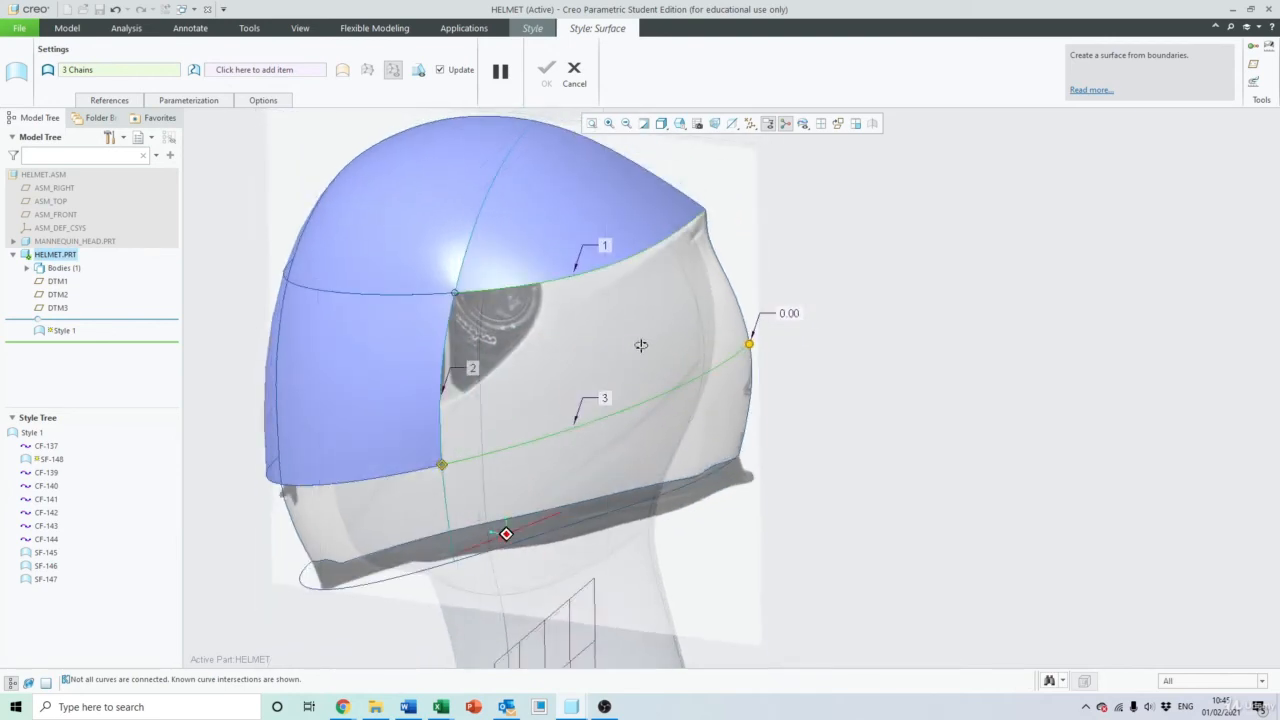
pyautogui.click(727, 281)
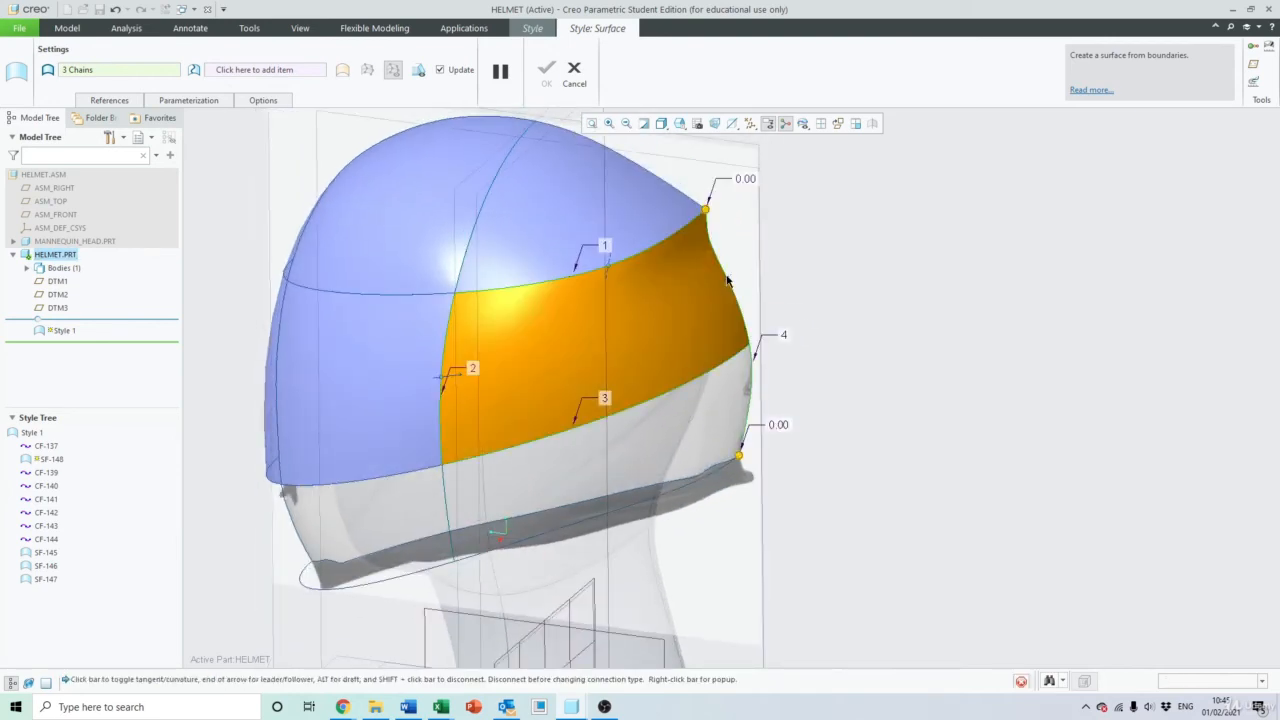
pyautogui.rightClick(738, 457)
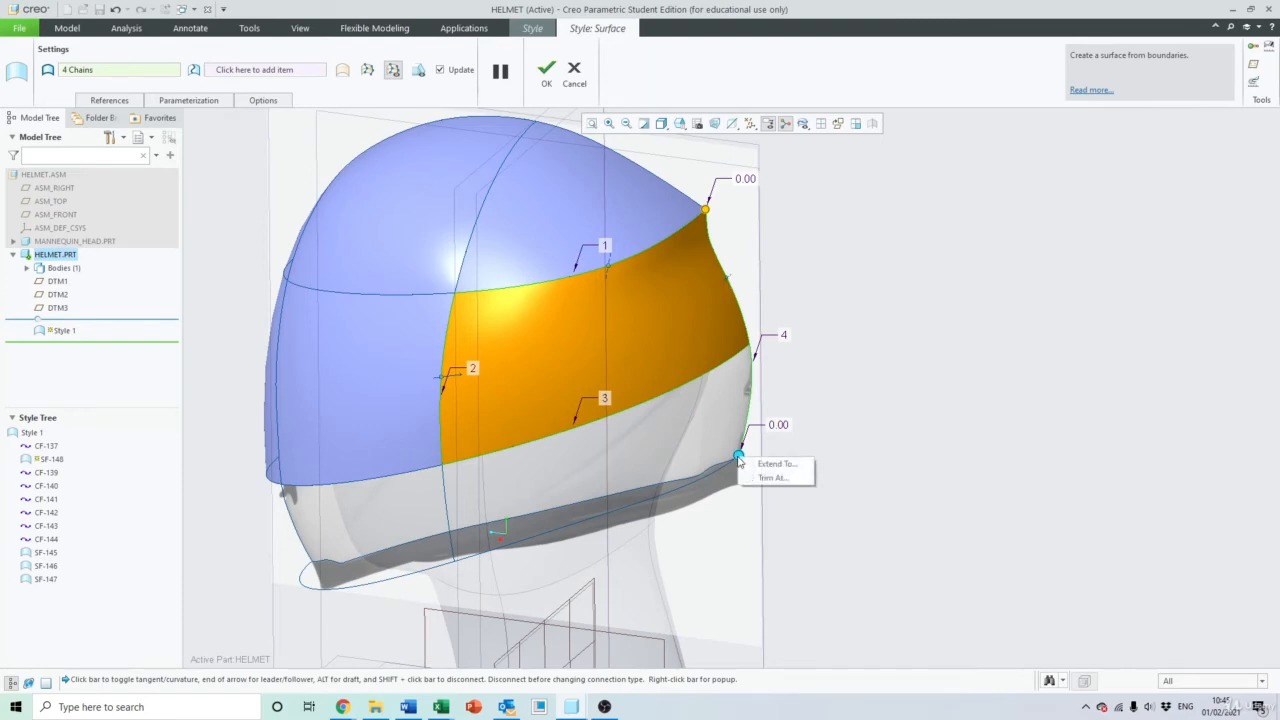
pyautogui.click(769, 478)
pyautogui.click(736, 352)
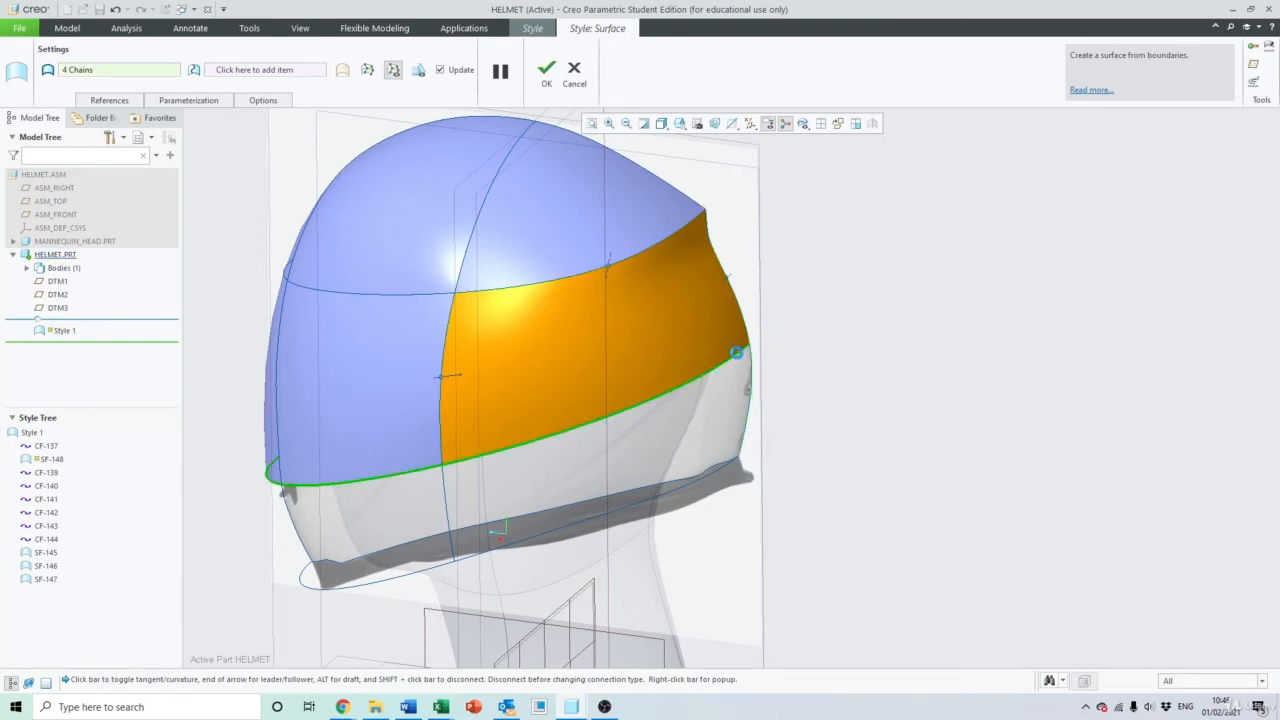
# Set the rear side surface's connection along its rear centre-plane boundary to Normal and accept the surface
pyautogui.moveTo(658, 323); pyautogui.dragTo(648, 311, button='middle')
pyautogui.scroll(-5, 648, 311)
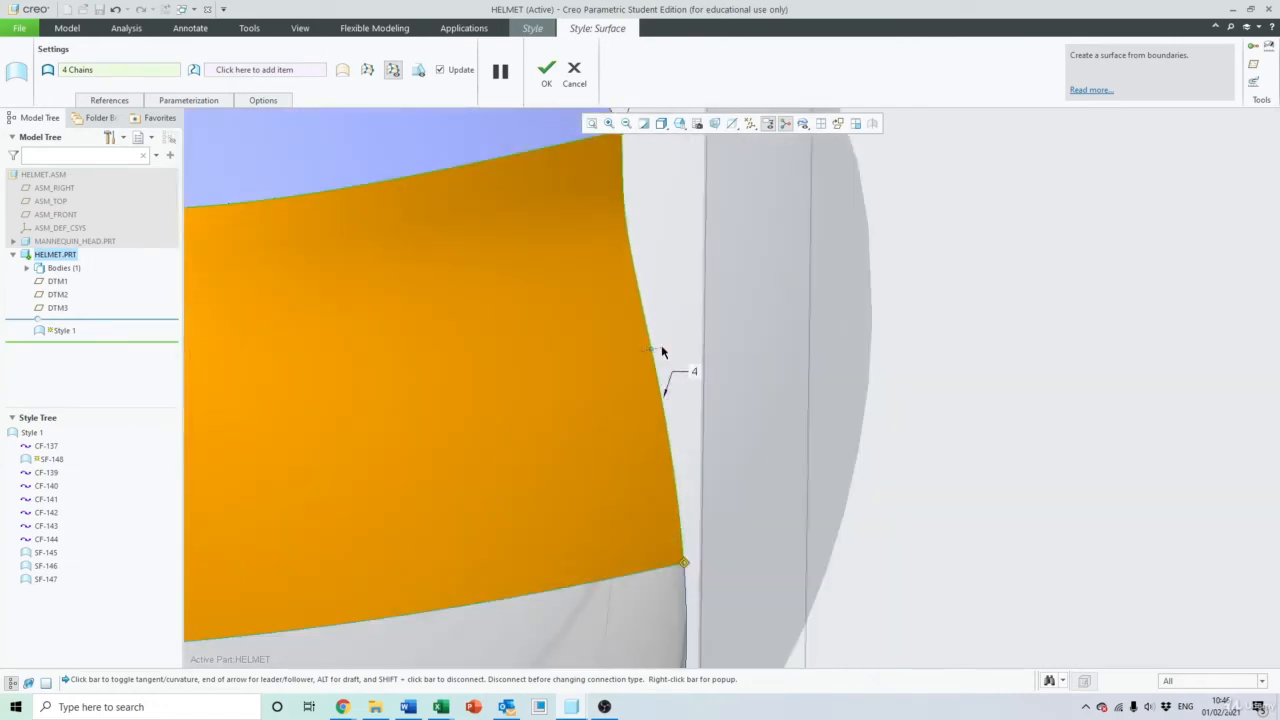
pyautogui.rightClick(661, 352)
pyautogui.click(691, 415)
pyautogui.scroll(5, 686, 389)
pyautogui.moveTo(639, 358); pyautogui.dragTo(670, 362, button='middle')
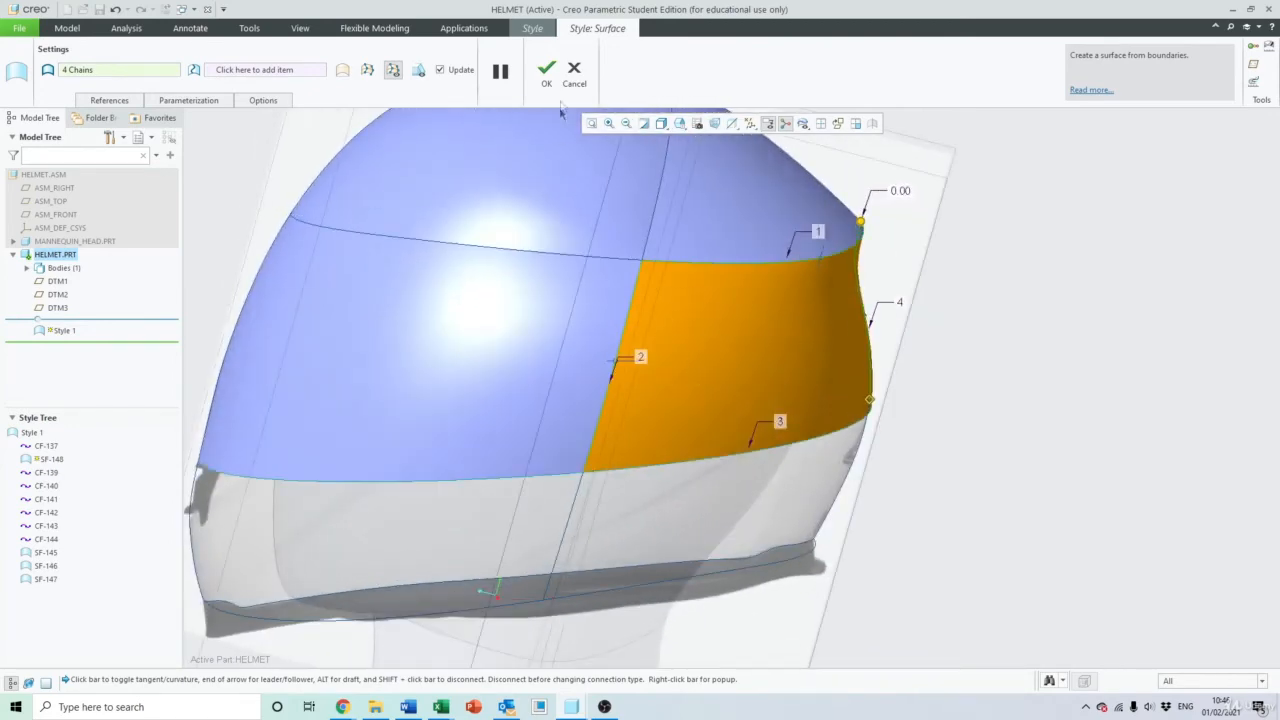
pyautogui.click(546, 67)
pyautogui.scroll(2, 655, 307)
pyautogui.click(867, 278)
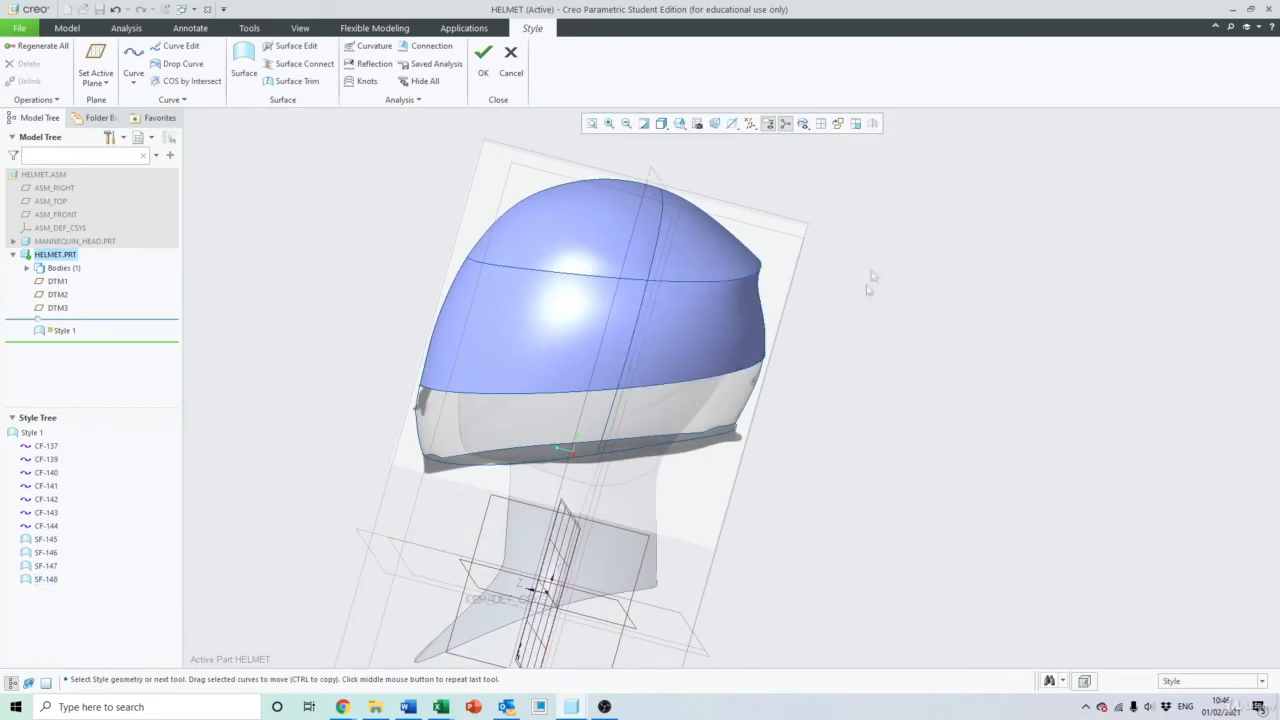
# Start the chin surface with the lower horizontal curve as first chain, trimming its rear end at the vertical cross-section curve
pyautogui.moveTo(867, 282); pyautogui.dragTo(923, 303, button='middle')
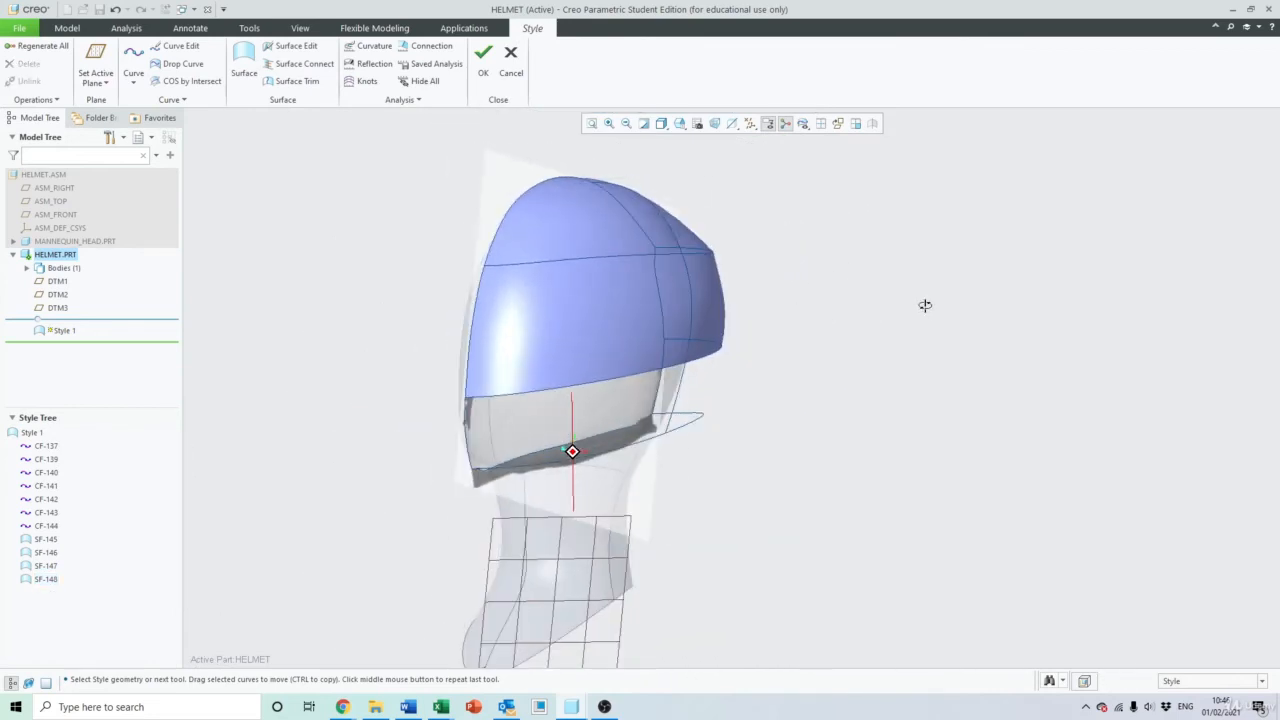
pyautogui.click(244, 60)
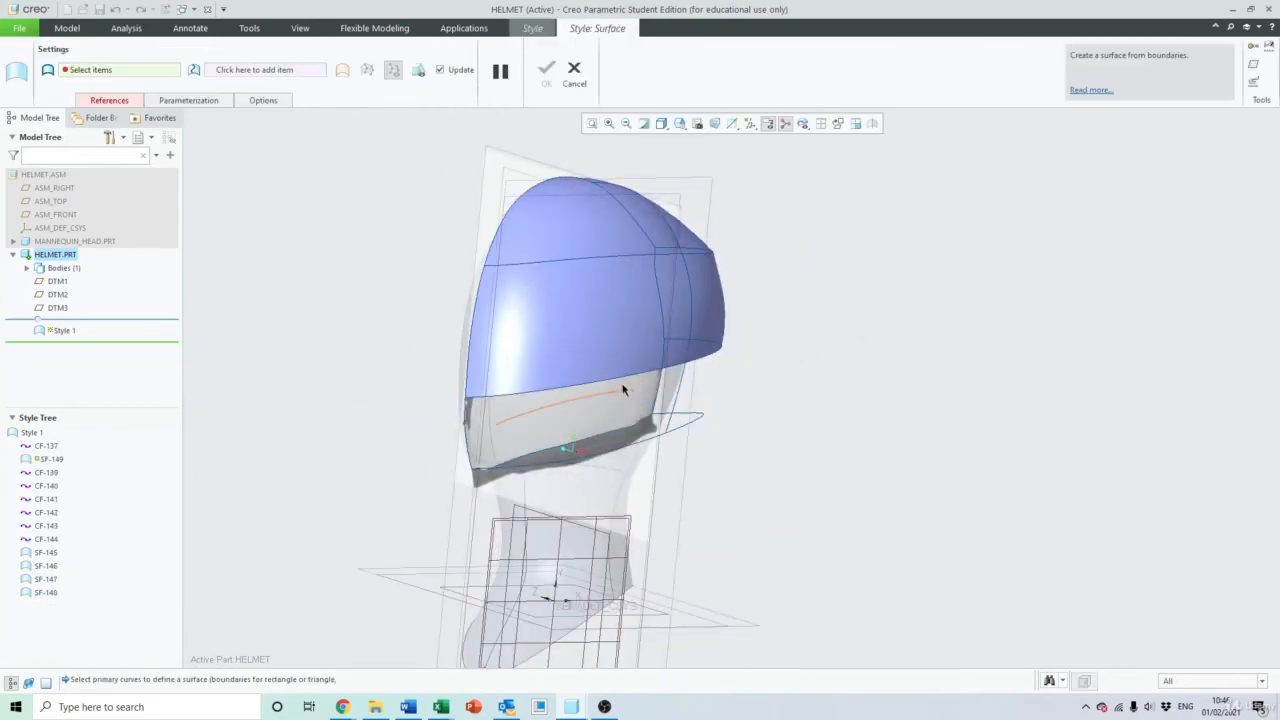
pyautogui.click(617, 378)
pyautogui.moveTo(617, 378); pyautogui.dragTo(765, 390, button='middle')
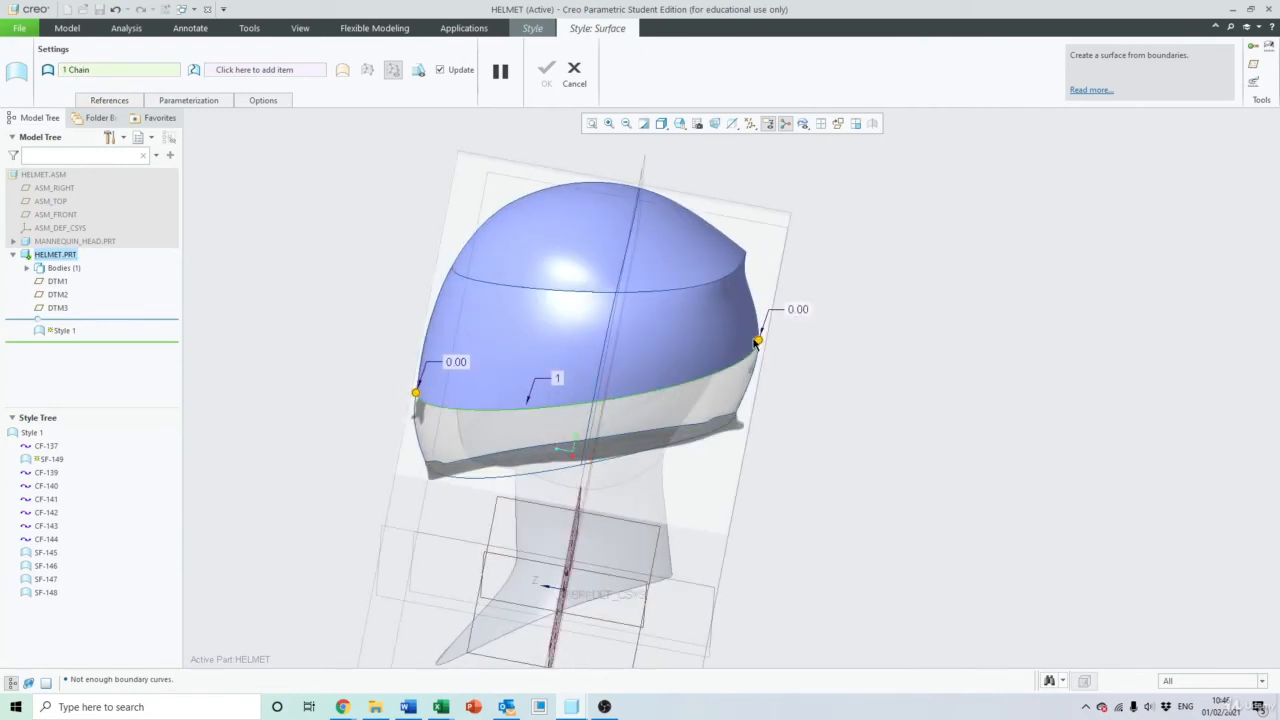
pyautogui.rightClick(760, 344)
pyautogui.click(786, 363)
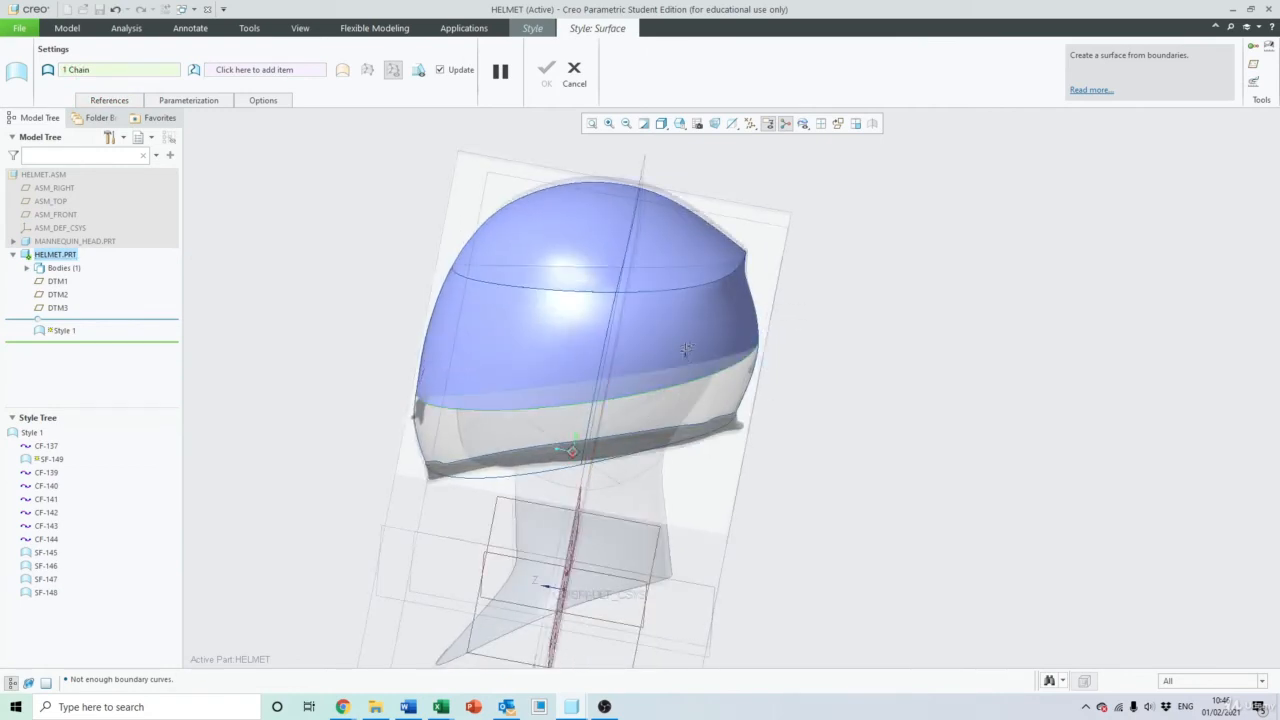
pyautogui.moveTo(781, 366); pyautogui.dragTo(706, 366, button='middle')
pyautogui.click(683, 364)
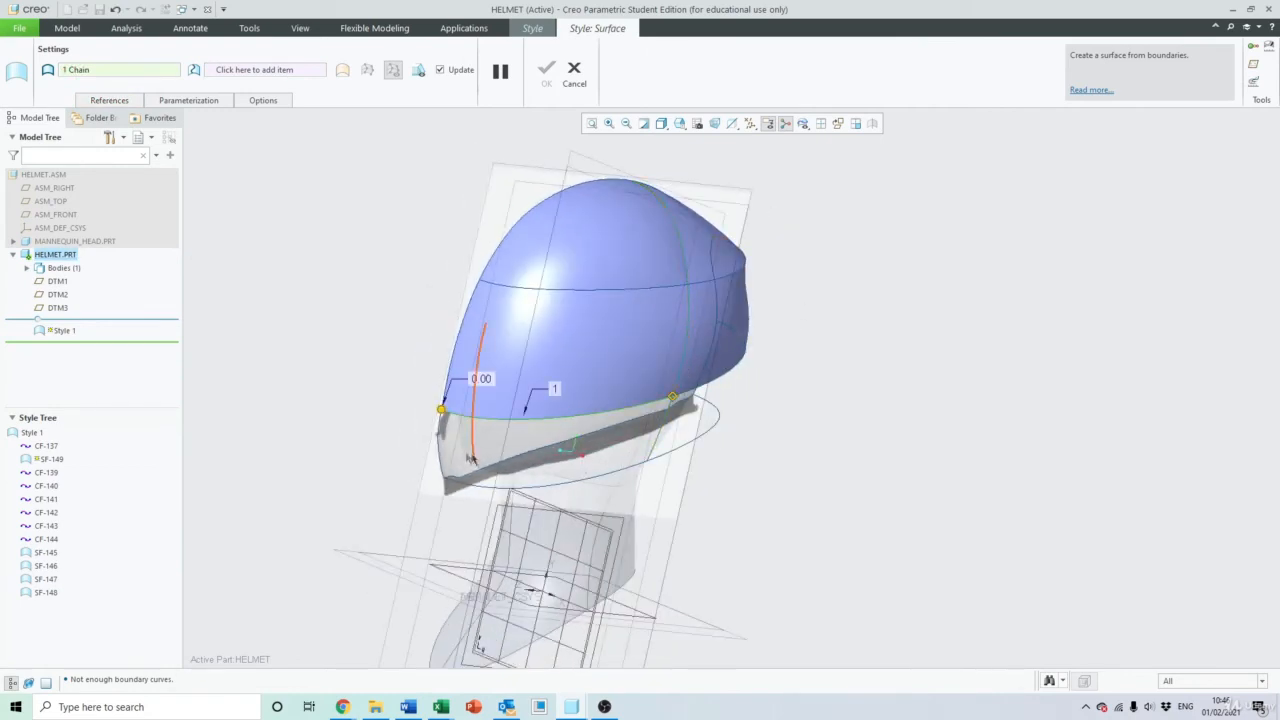
# Add the front centre-plane curve, trimmed at the lower horizontal curve, and the bottom rim curve, trimmed at the cross-section curve, as second and third chains
pyautogui.keyDown('ctrl'); pyautogui.click(440, 443); pyautogui.keyUp('ctrl')
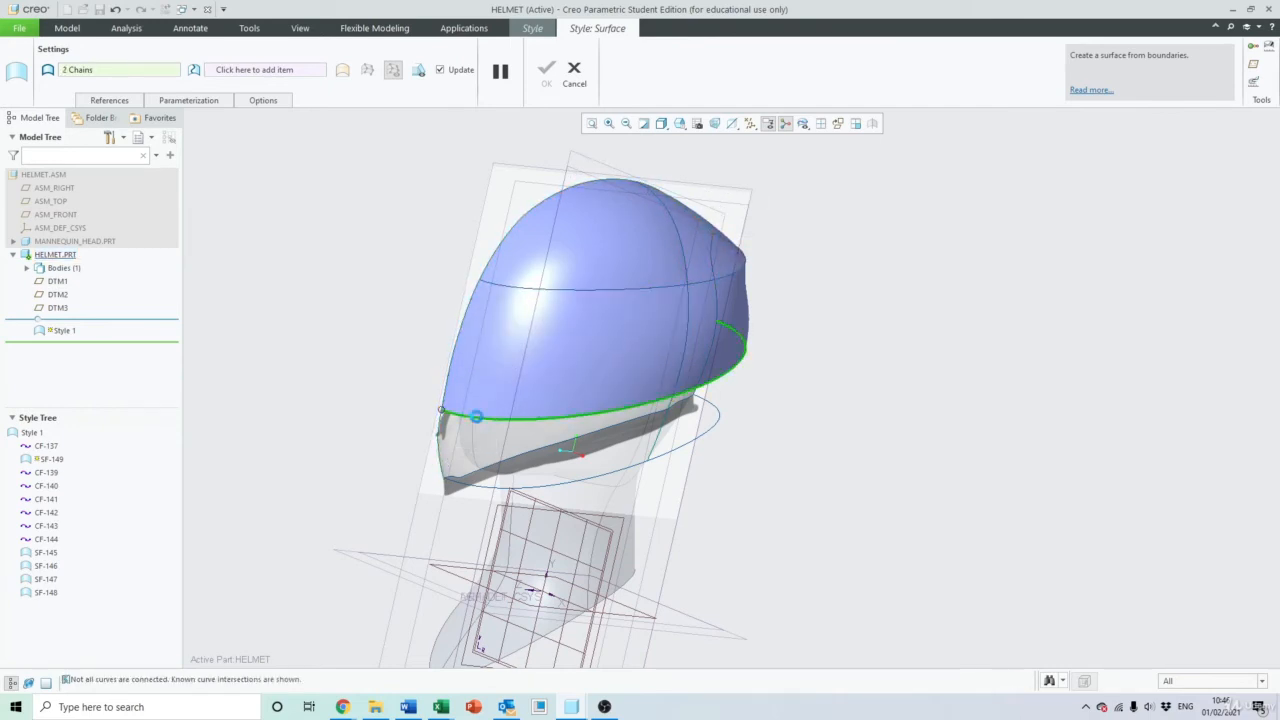
pyautogui.keyDown('ctrl'); pyautogui.click(703, 431); pyautogui.keyUp('ctrl')
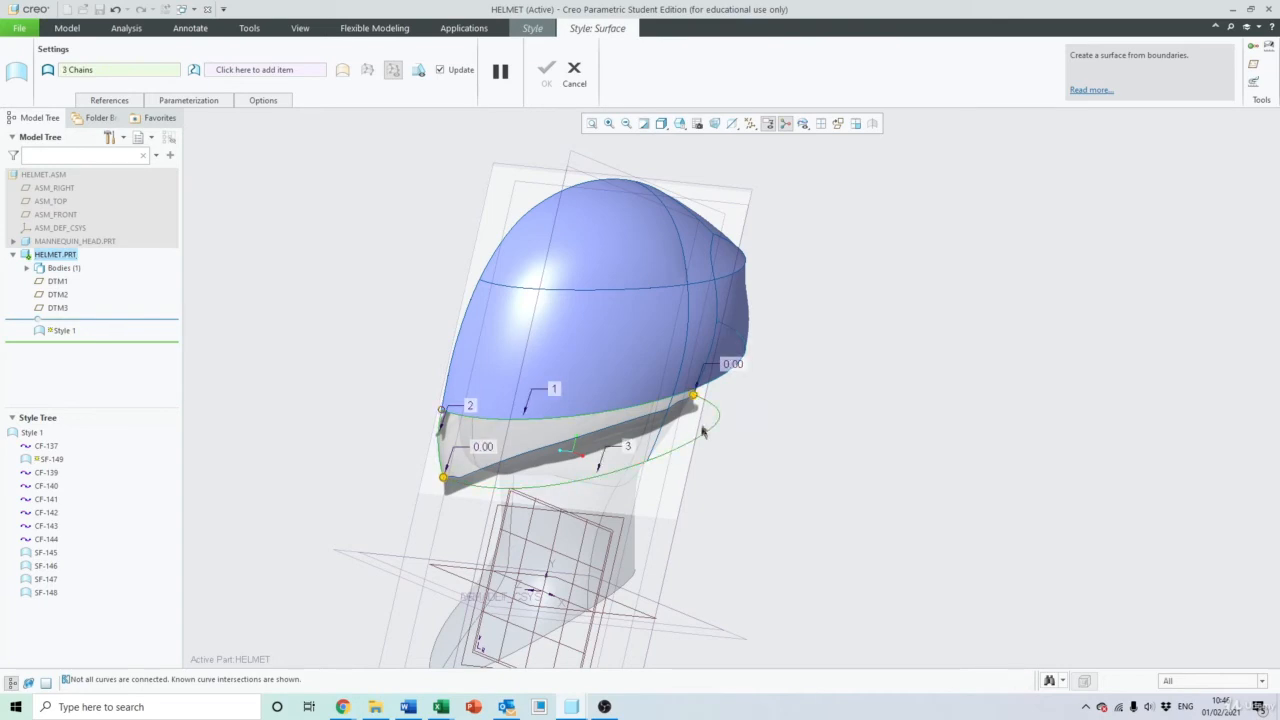
pyautogui.moveTo(758, 443); pyautogui.dragTo(724, 413, button='middle')
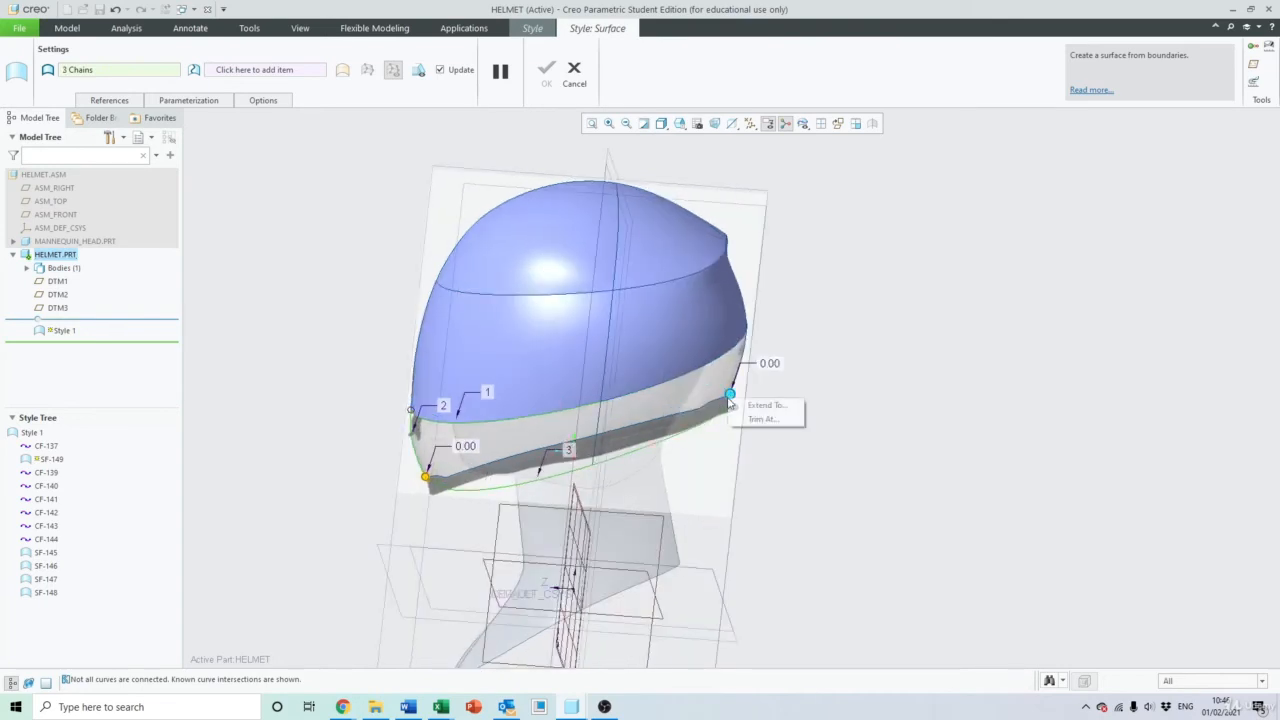
pyautogui.keyDown('ctrl'); pyautogui.click(596, 436); pyautogui.keyUp('ctrl')
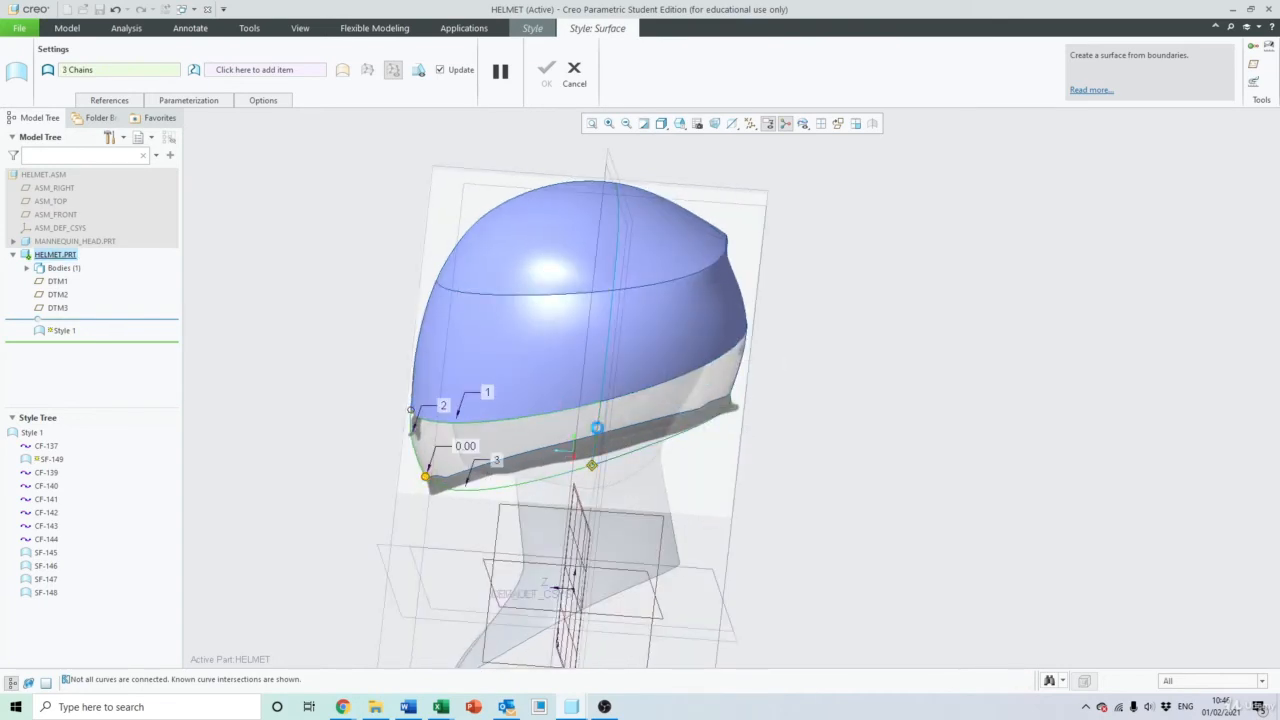
# Add the vertical cross-section curve as the chin surface's fourth chain and trim its upper end at the lower horizontal curve
pyautogui.rightClick(615, 185)
pyautogui.click(648, 205)
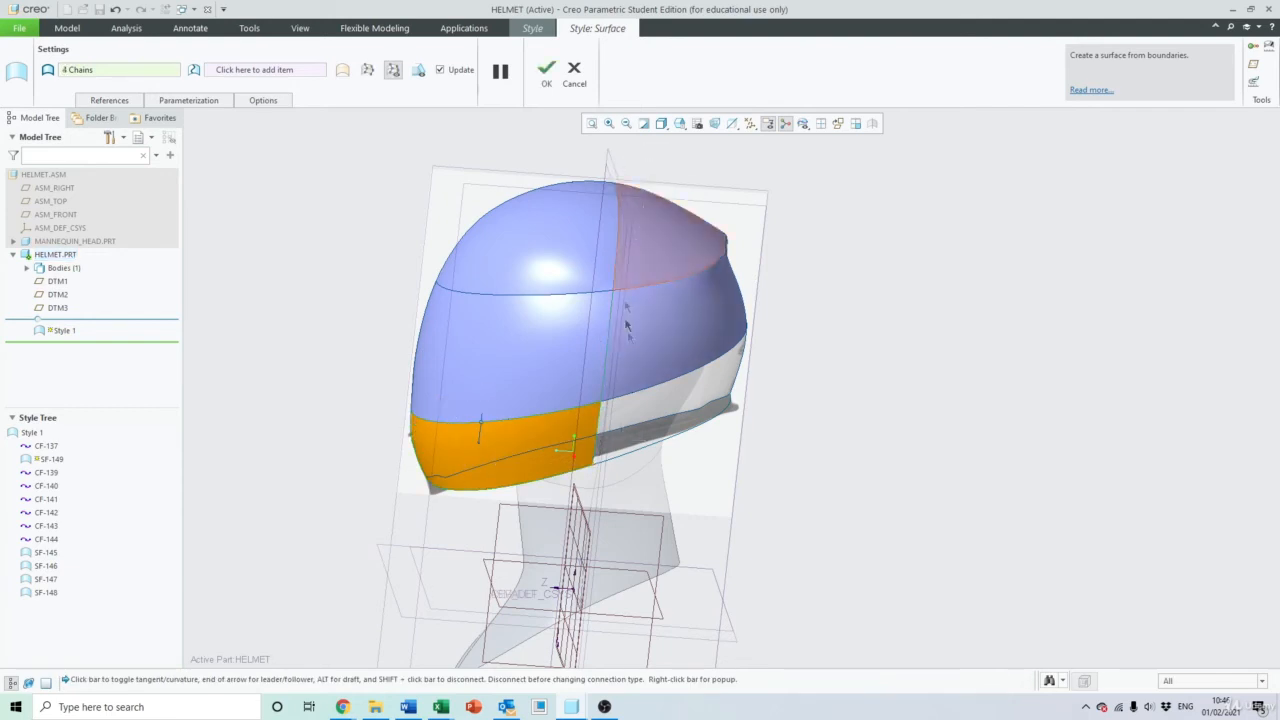
pyautogui.click(594, 403)
# Set the chin surface's connection along its front centre-plane boundary to Normal and accept the surface
pyautogui.scroll(1, 446, 443)
pyautogui.moveTo(446, 443)
pyautogui.mouseDown(button='middle')
pyautogui.moveTo(543, 449)
pyautogui.moveTo(440, 446)
pyautogui.mouseUp(button='middle')
pyautogui.scroll(-4, 440, 446)
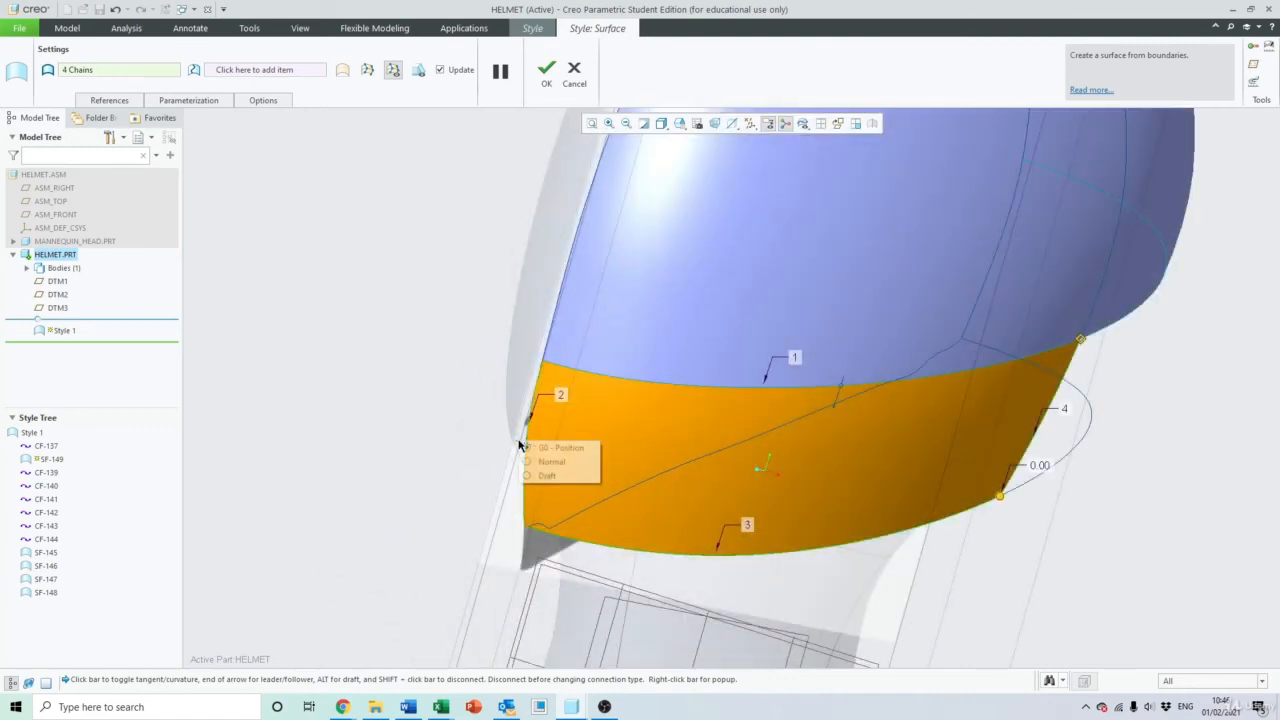
pyautogui.moveTo(549, 466); pyautogui.dragTo(461, 453, button='middle')
pyautogui.keyDown('shift'); pyautogui.moveTo(623, 431); pyautogui.dragTo(471, 452, button='middle'); pyautogui.keyUp('shift')
pyautogui.scroll(3, 471, 452)
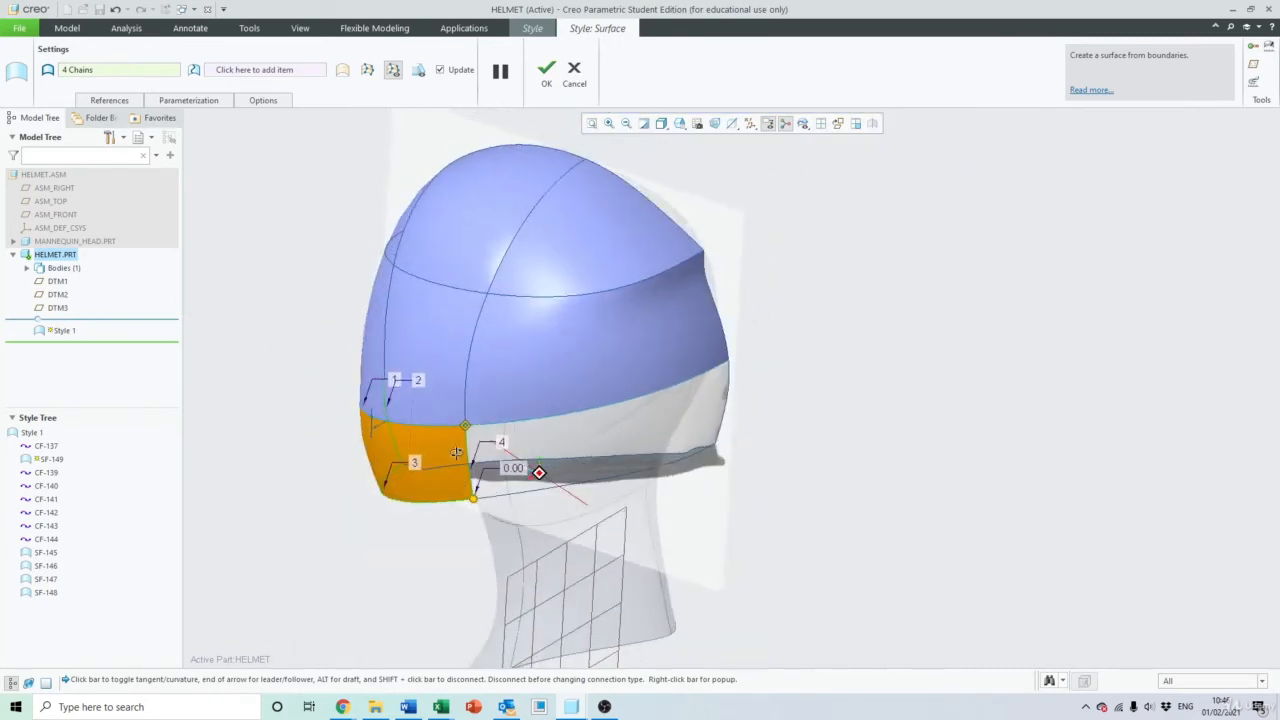
pyautogui.click(546, 68)
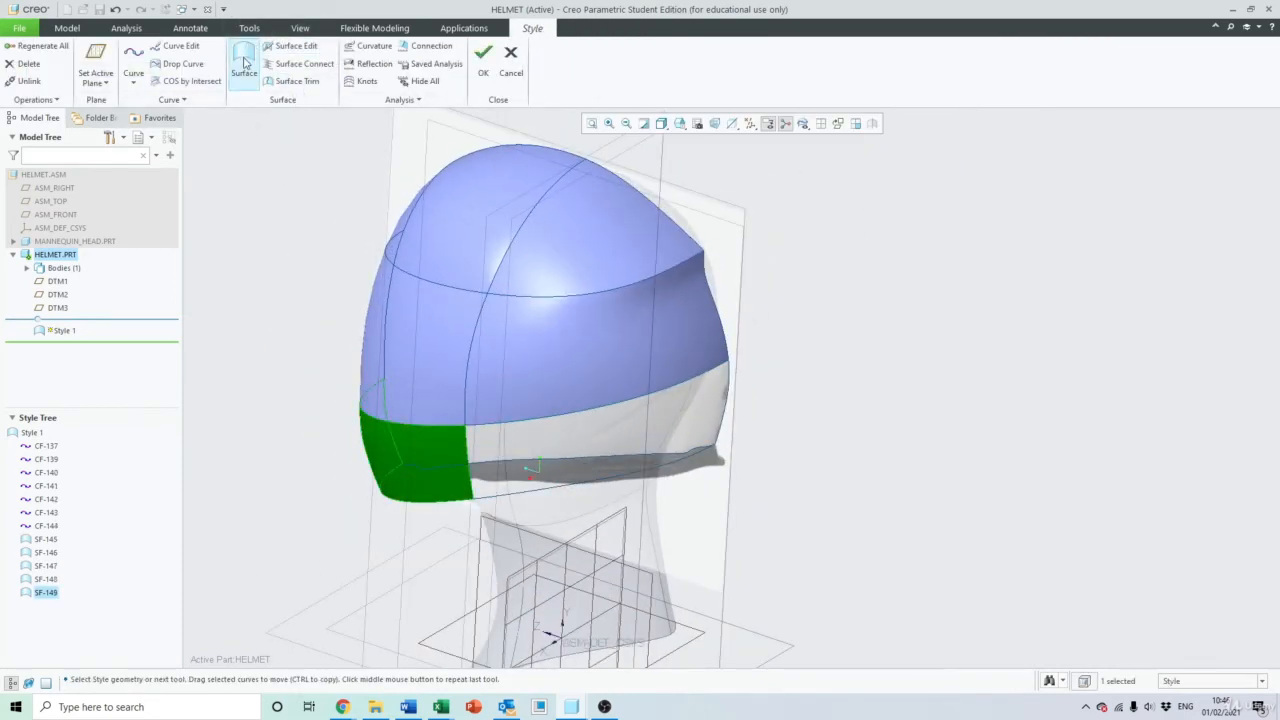
# Start the lower rear surface with the vertical cross-section curve as first chain, trimming its upper end at the lower horizontal curve
pyautogui.click(244, 62)
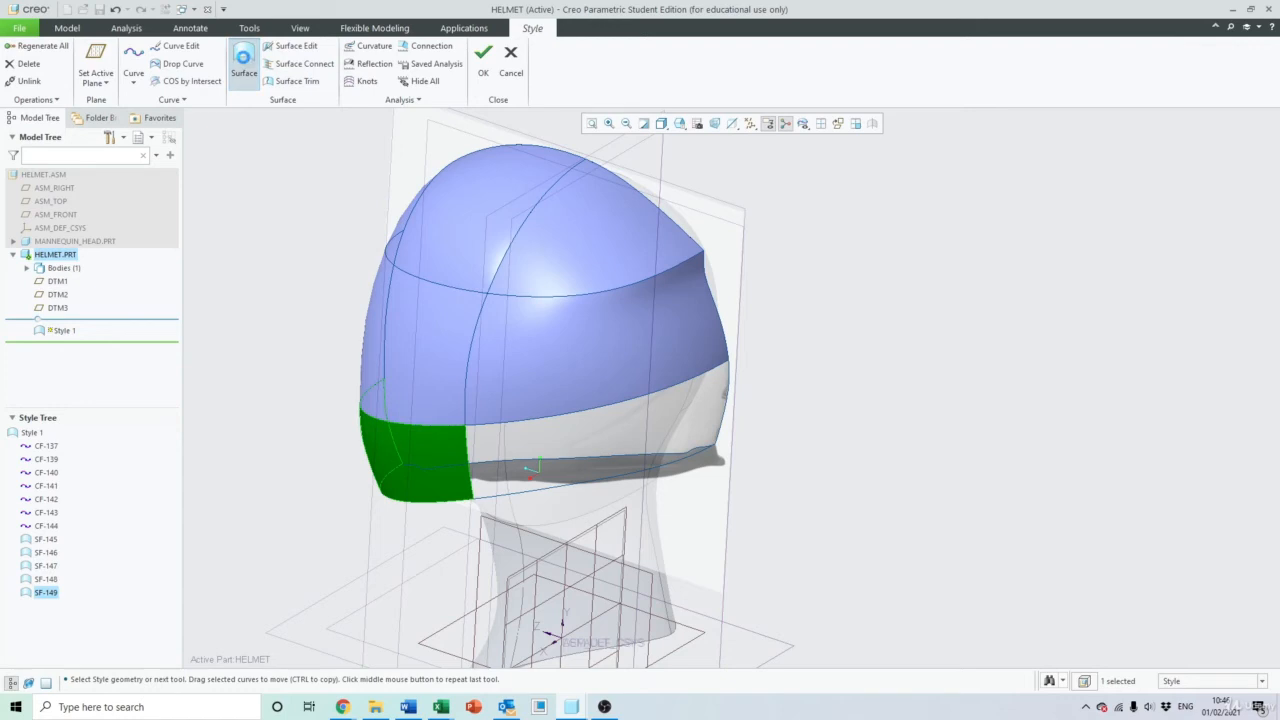
pyautogui.click(469, 470)
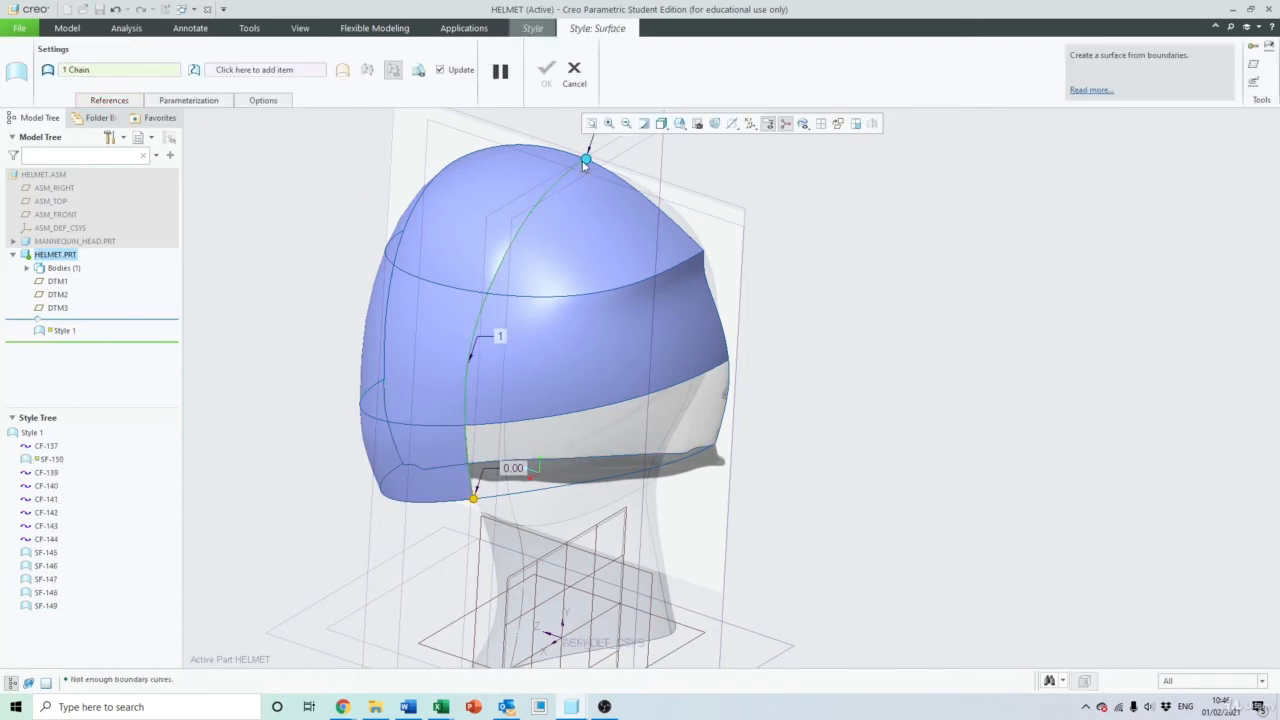
pyautogui.rightClick(584, 161)
pyautogui.click(607, 183)
pyautogui.click(456, 427)
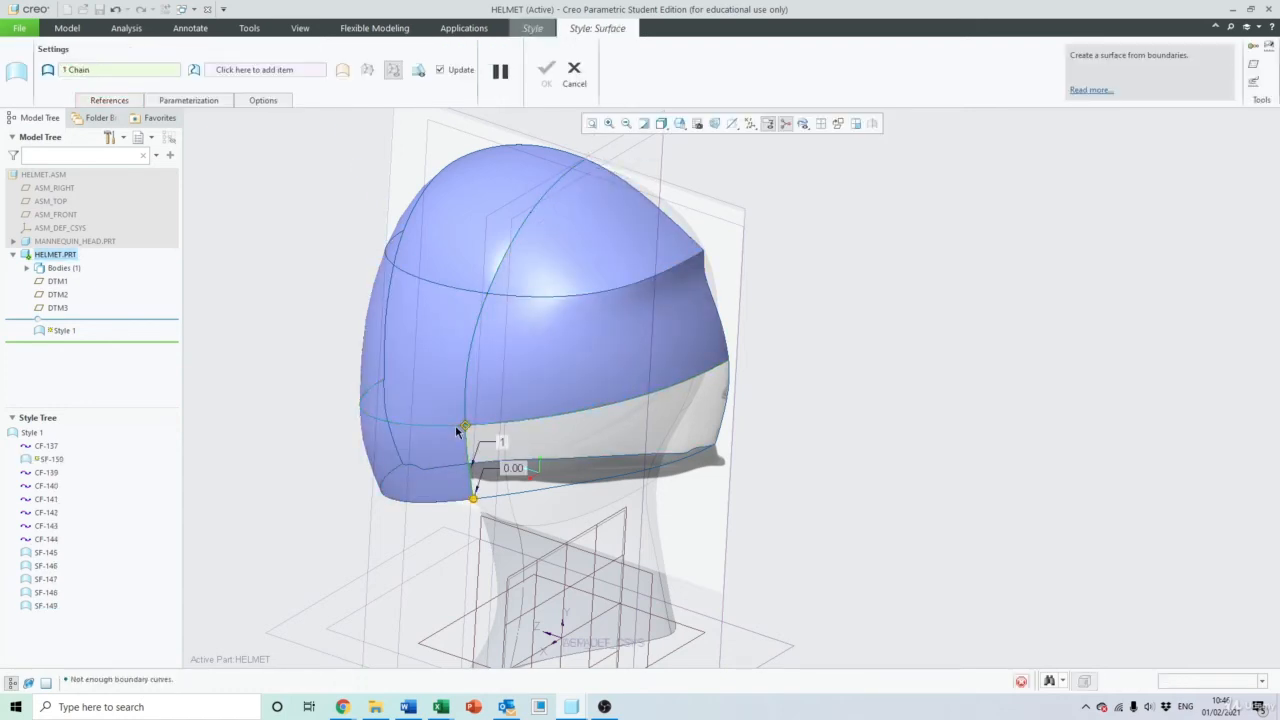
# Add the bottom rim curve, trimmed at the cross-section curve, and the rear centre-plane curve, trimmed at the lower horizontal curve, as second and third chains
pyautogui.keyDown('ctrl'); pyautogui.click(541, 495); pyautogui.keyUp('ctrl')
pyautogui.rightClick(403, 467)
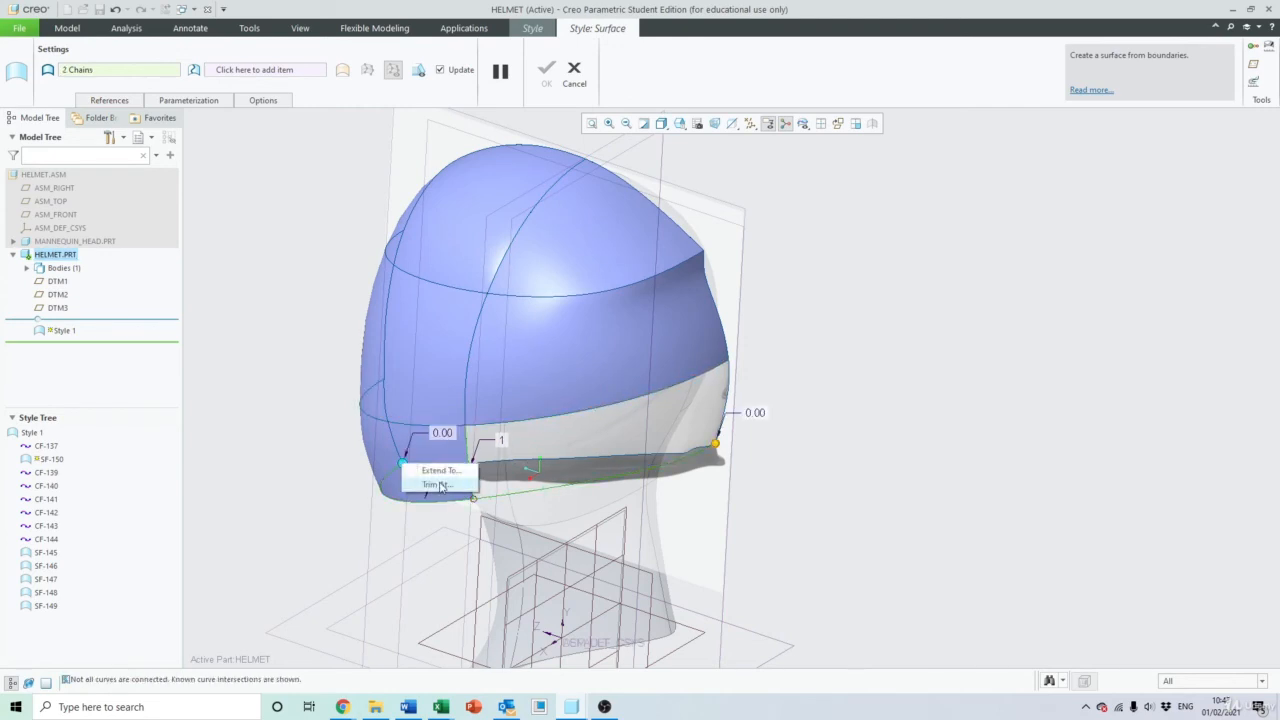
pyautogui.click(425, 474)
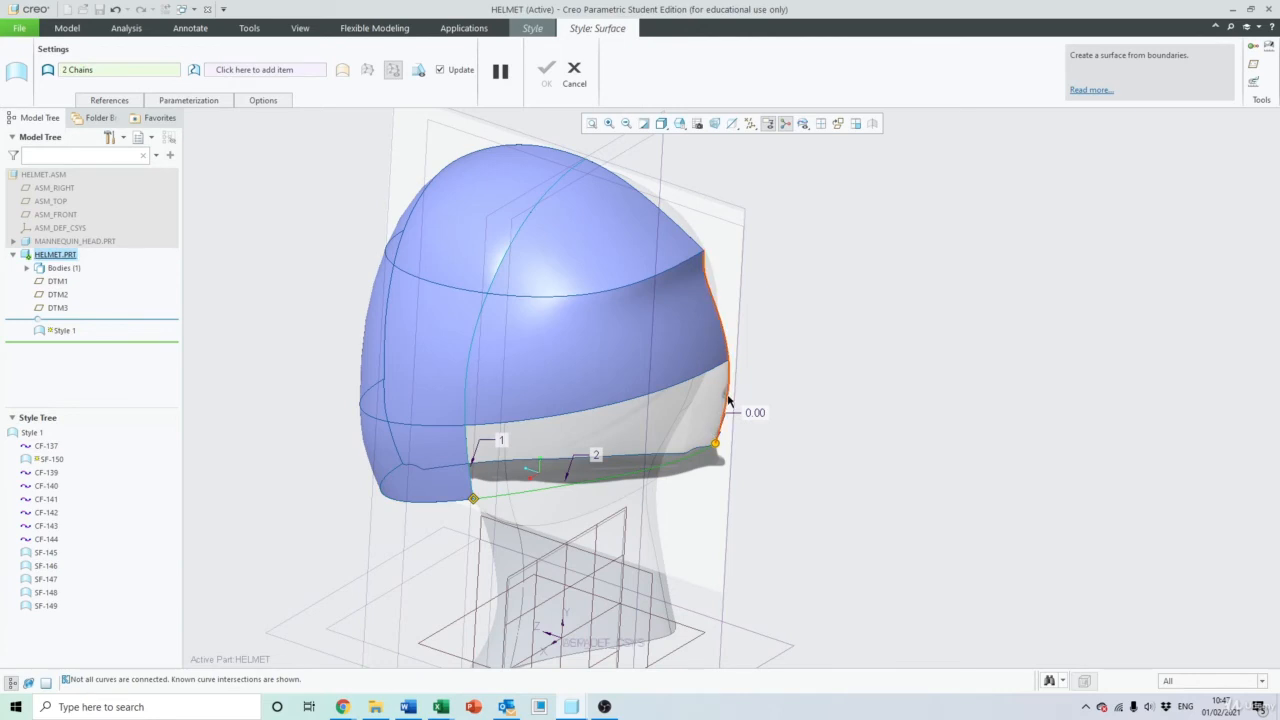
pyautogui.keyDown('ctrl'); pyautogui.click(714, 280); pyautogui.keyUp('ctrl')
pyautogui.rightClick(704, 255)
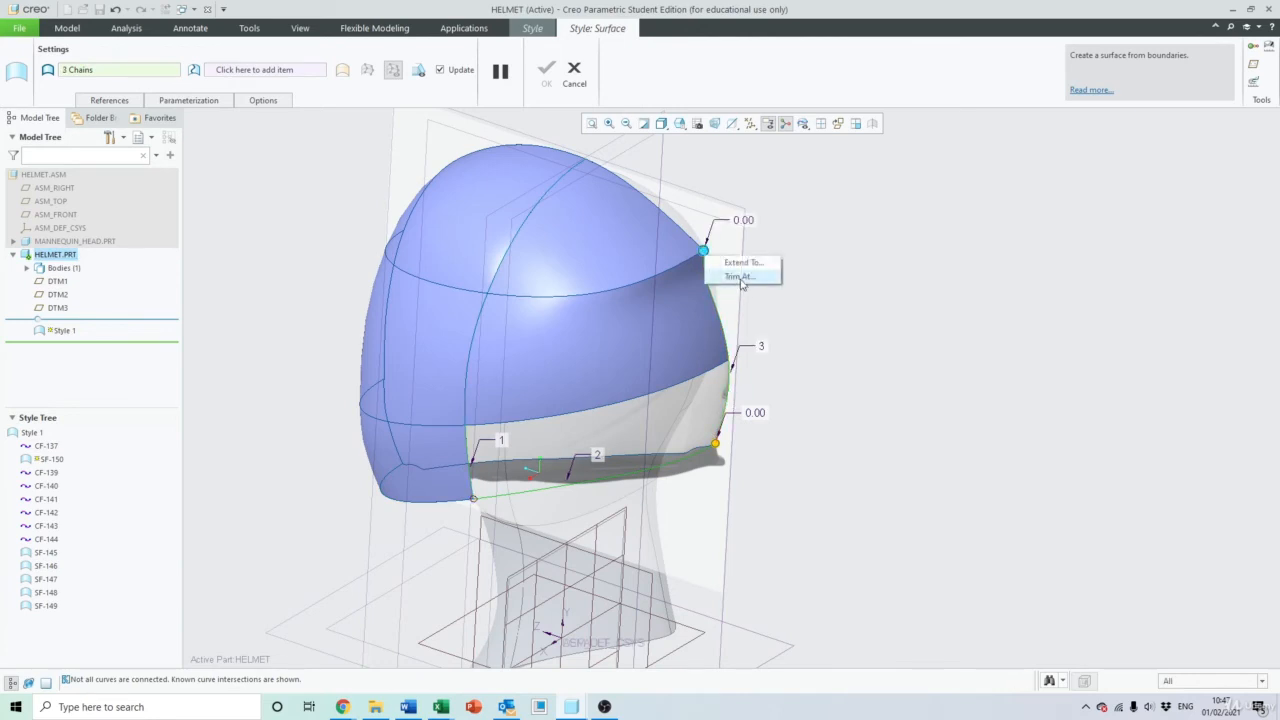
pyautogui.click(735, 279)
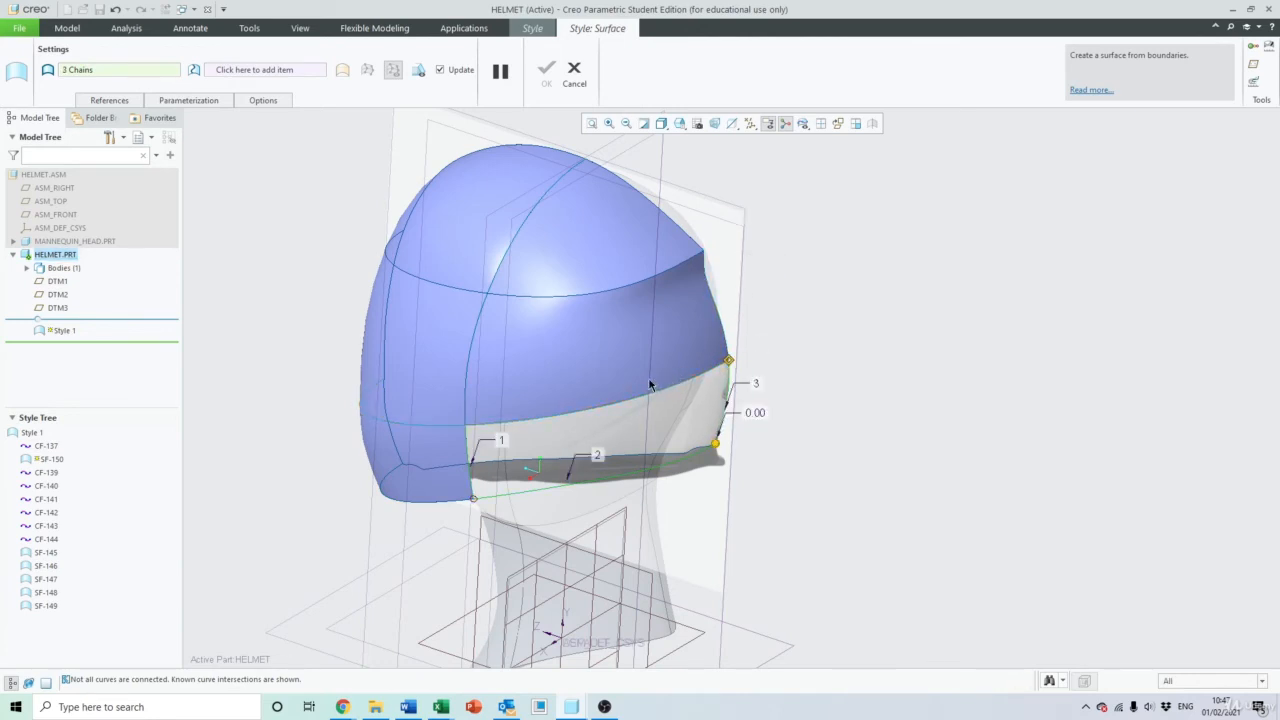
# Add the lower horizontal curve as the lower rear surface's fourth chain and trim its front end at the vertical cross-section curve
pyautogui.keyDown('ctrl'); pyautogui.click(693, 380); pyautogui.keyUp('ctrl')
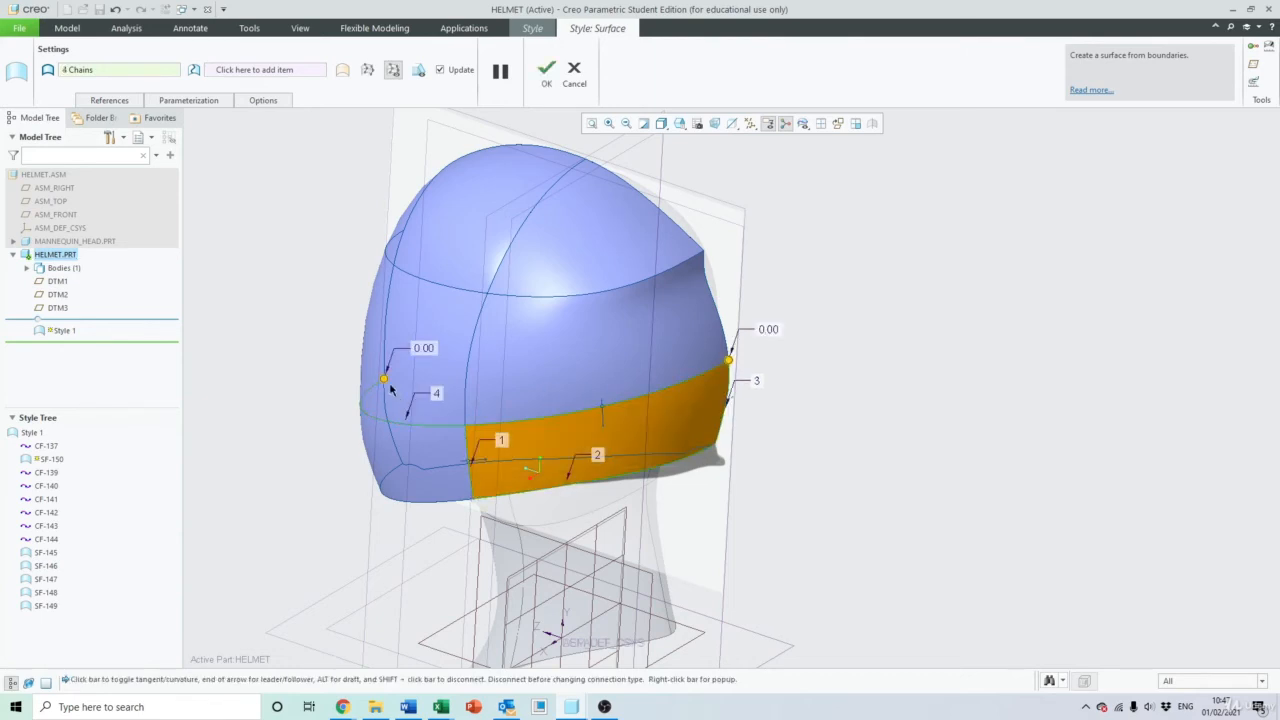
pyautogui.rightClick(387, 384)
pyautogui.click(424, 404)
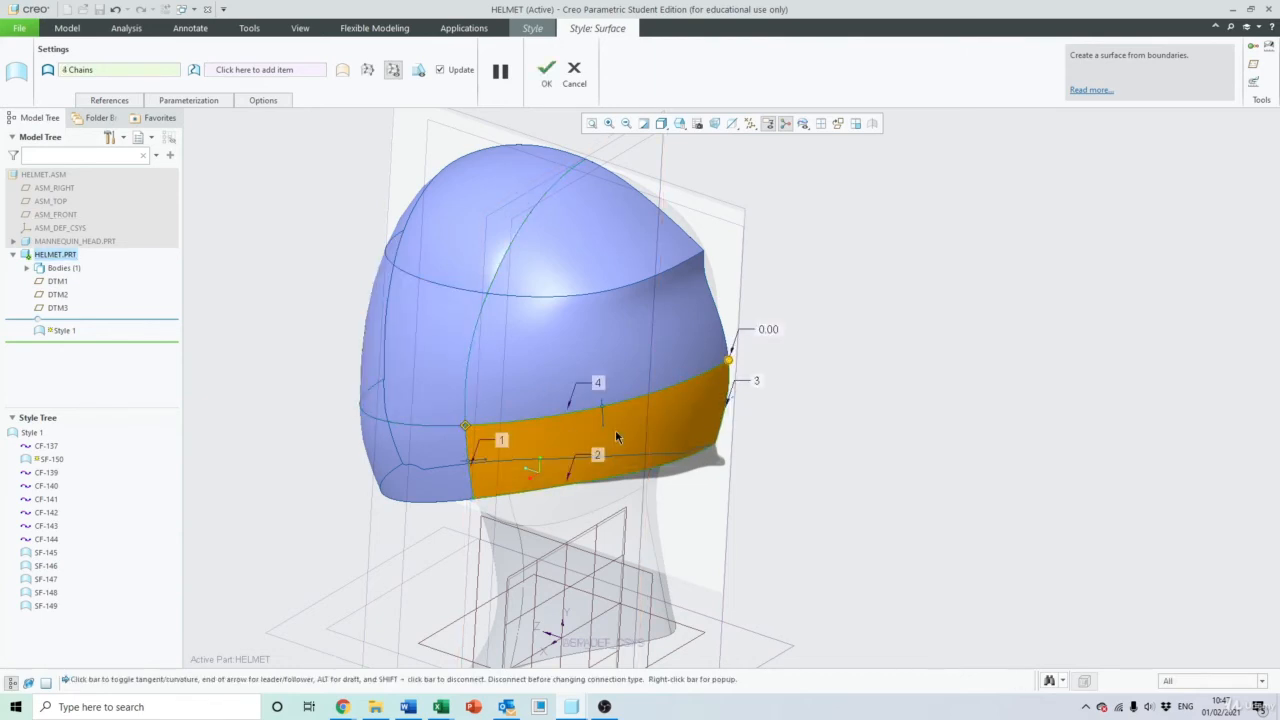
# Set the lower rear surface's connection along its rear centre-plane boundary to Normal and accept the surface
pyautogui.moveTo(752, 459); pyautogui.dragTo(686, 406, button='middle')
pyautogui.scroll(-4, 686, 406)
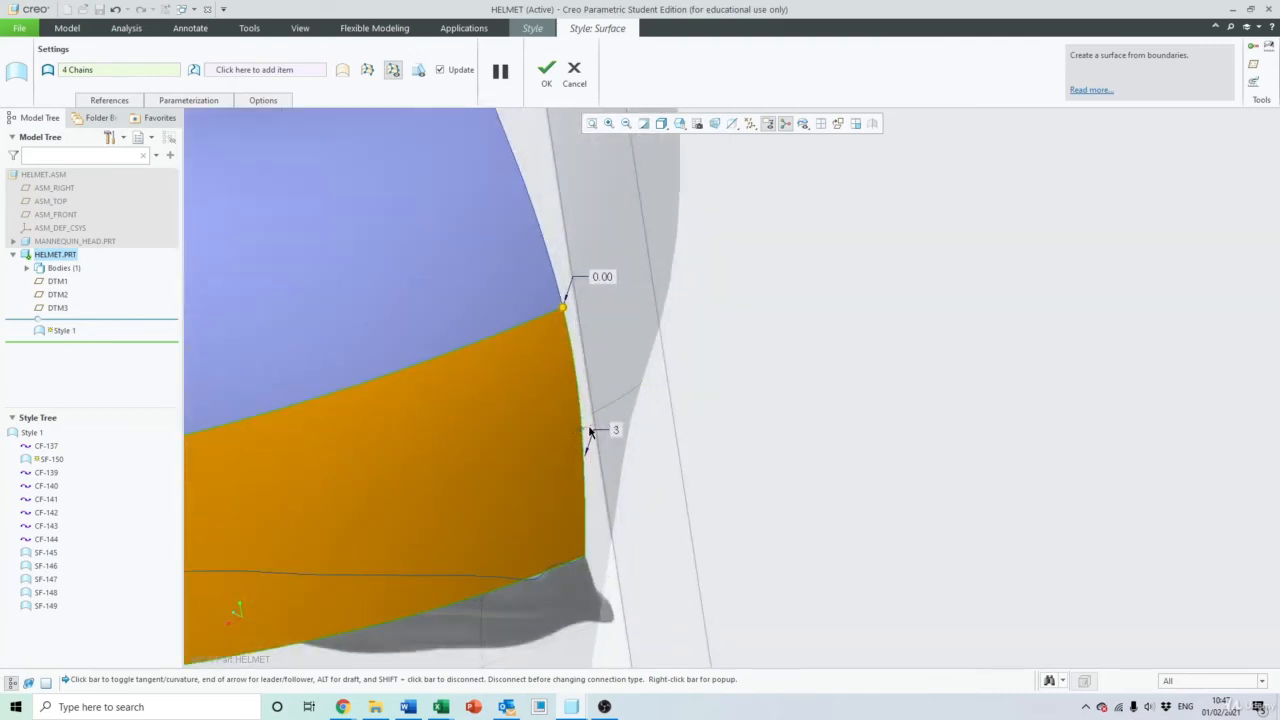
pyautogui.rightClick(590, 430)
pyautogui.click(633, 491)
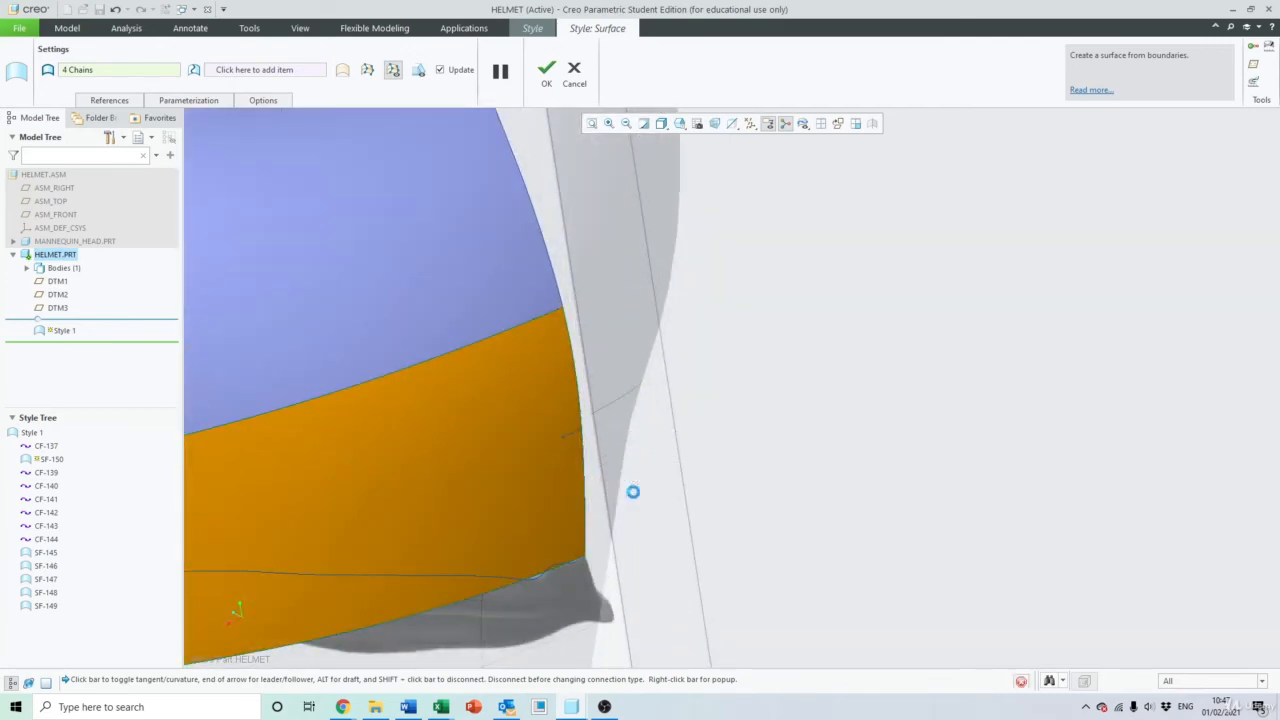
pyautogui.scroll(5, 633, 490)
pyautogui.click(546, 70)
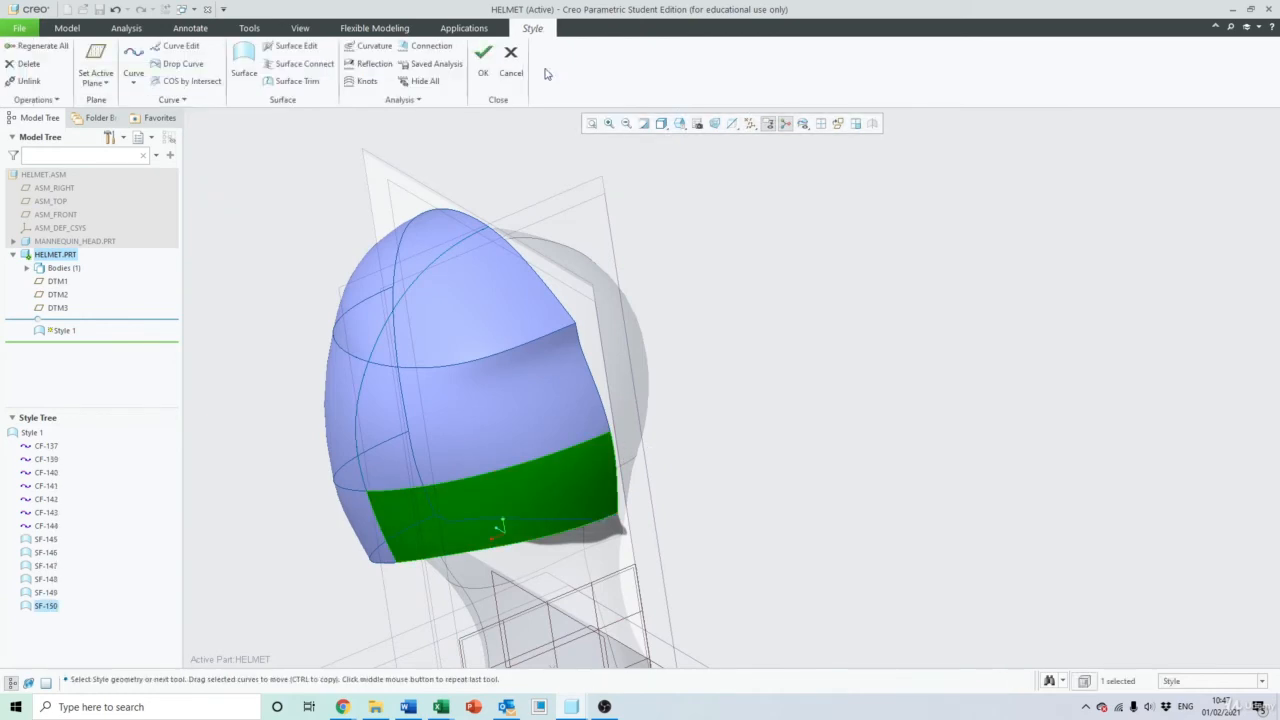
pyautogui.click(697, 123)
pyautogui.click(768, 184)
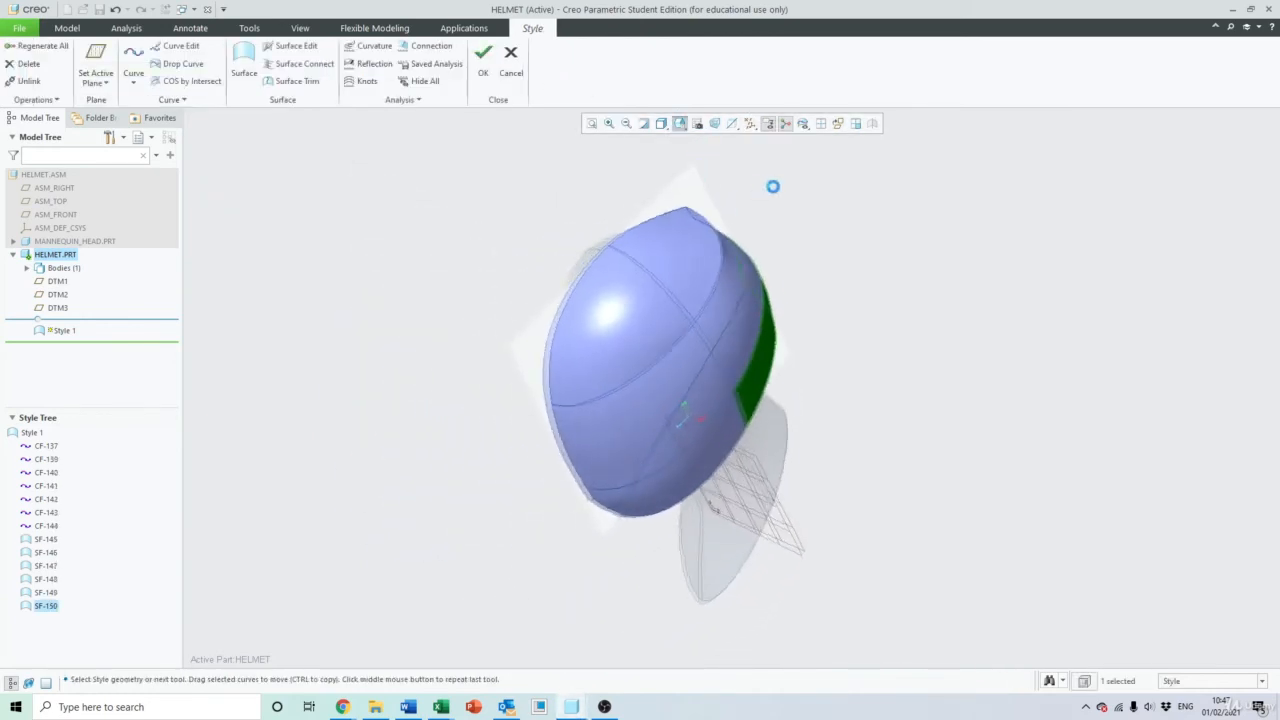
pyautogui.click(819, 208)
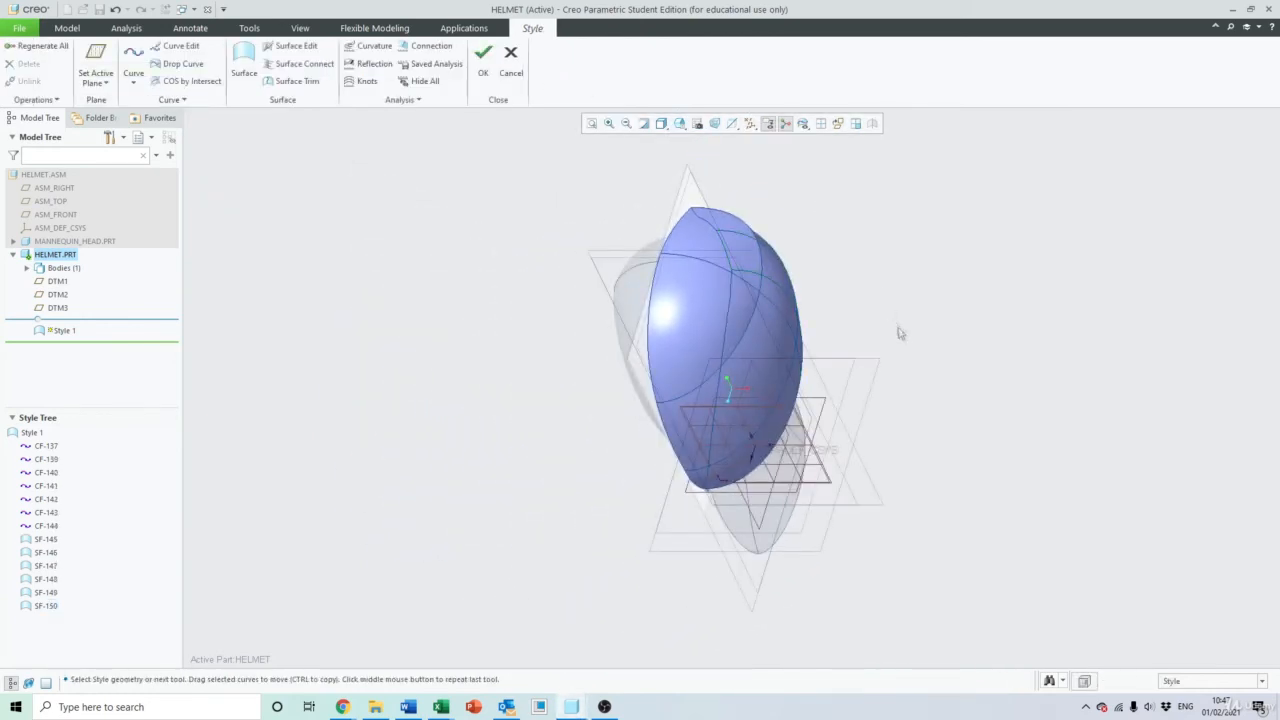
pyautogui.moveTo(898, 366); pyautogui.dragTo(925, 310, button='middle')
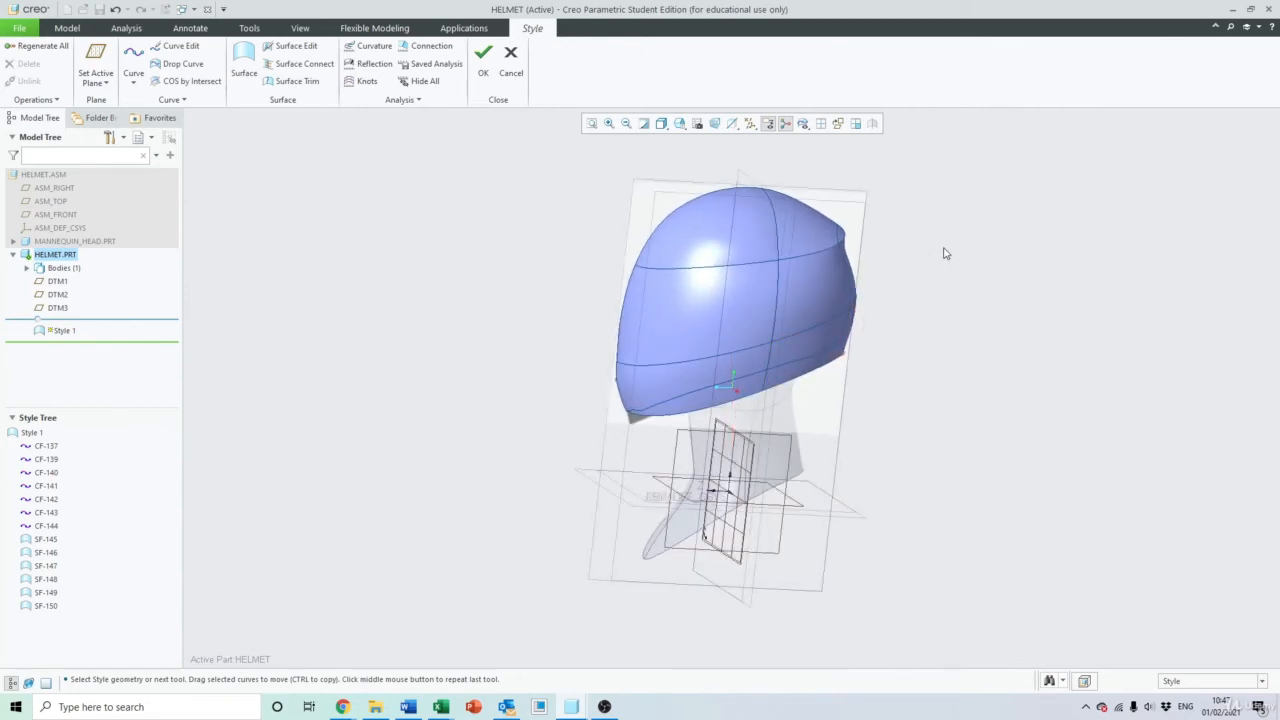
# Hide the datum planes, coordinate systems, points and axes so that only the helmet geometry shows clearly
pyautogui.scroll(-3, 943, 253)
pyautogui.moveTo(746, 392); pyautogui.dragTo(678, 348, button='middle')
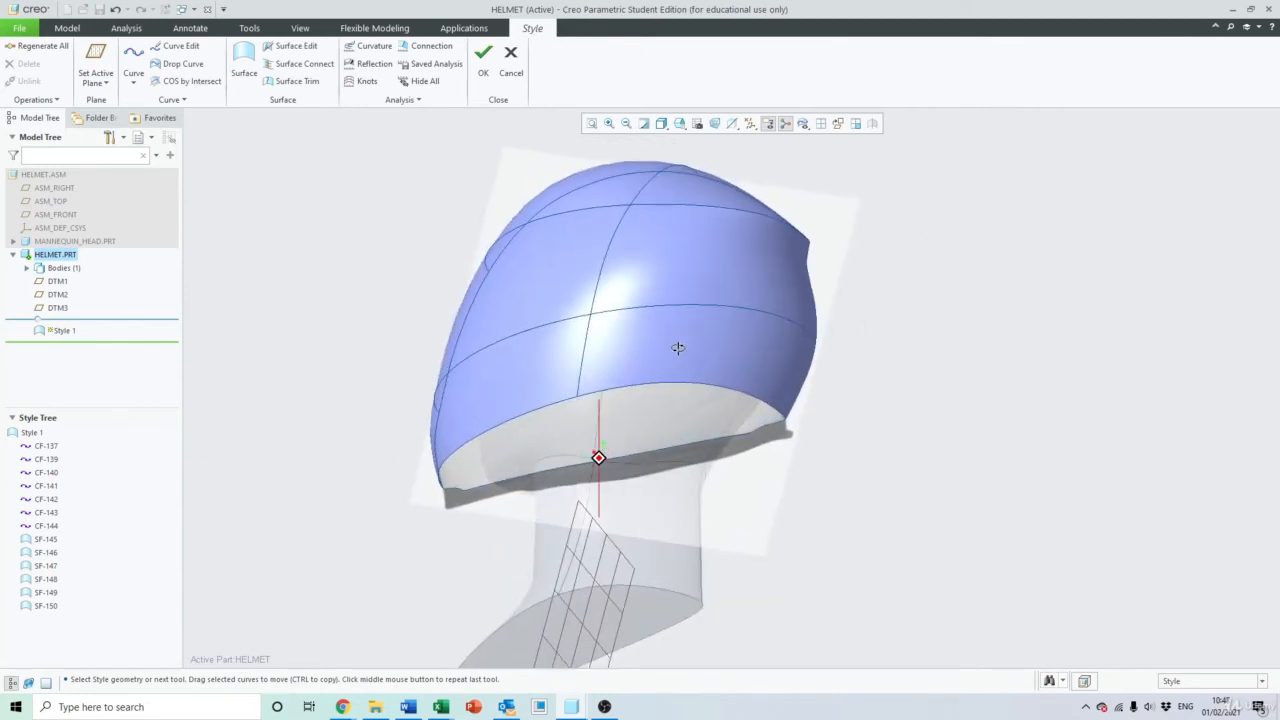
pyautogui.click(680, 123)
pyautogui.click(698, 138)
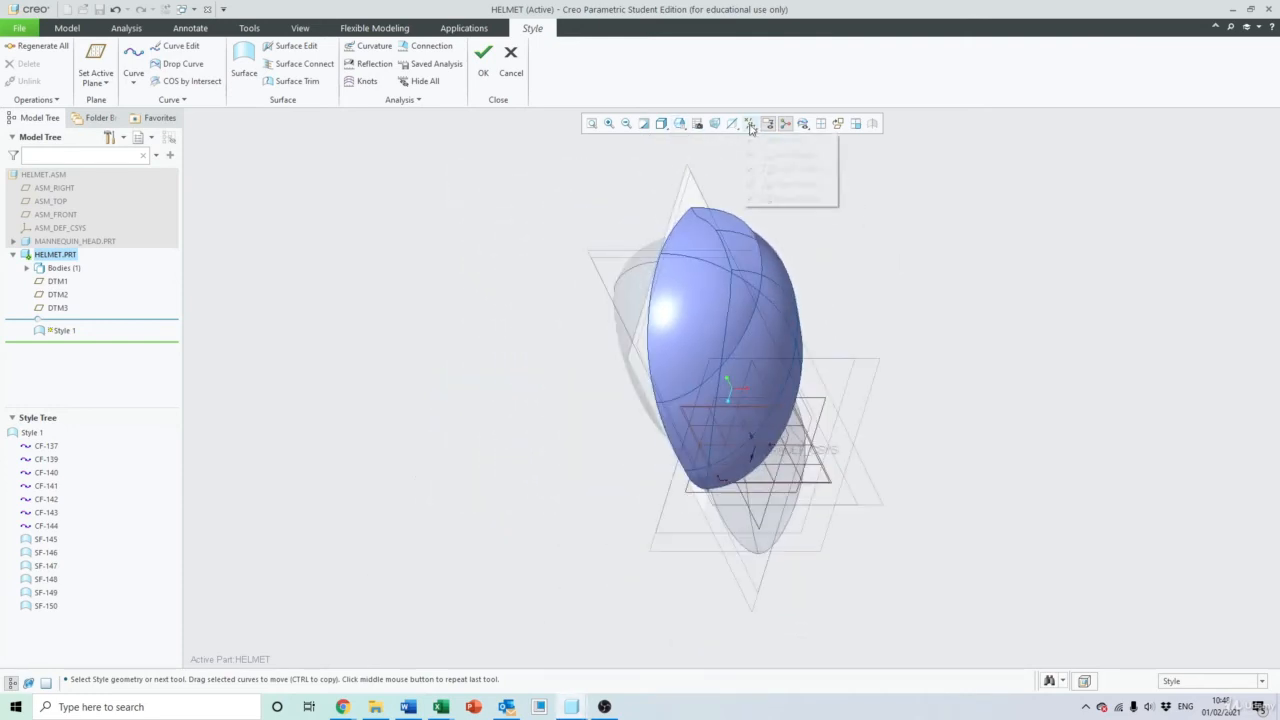
pyautogui.click(752, 198)
pyautogui.click(752, 184)
pyautogui.click(752, 169)
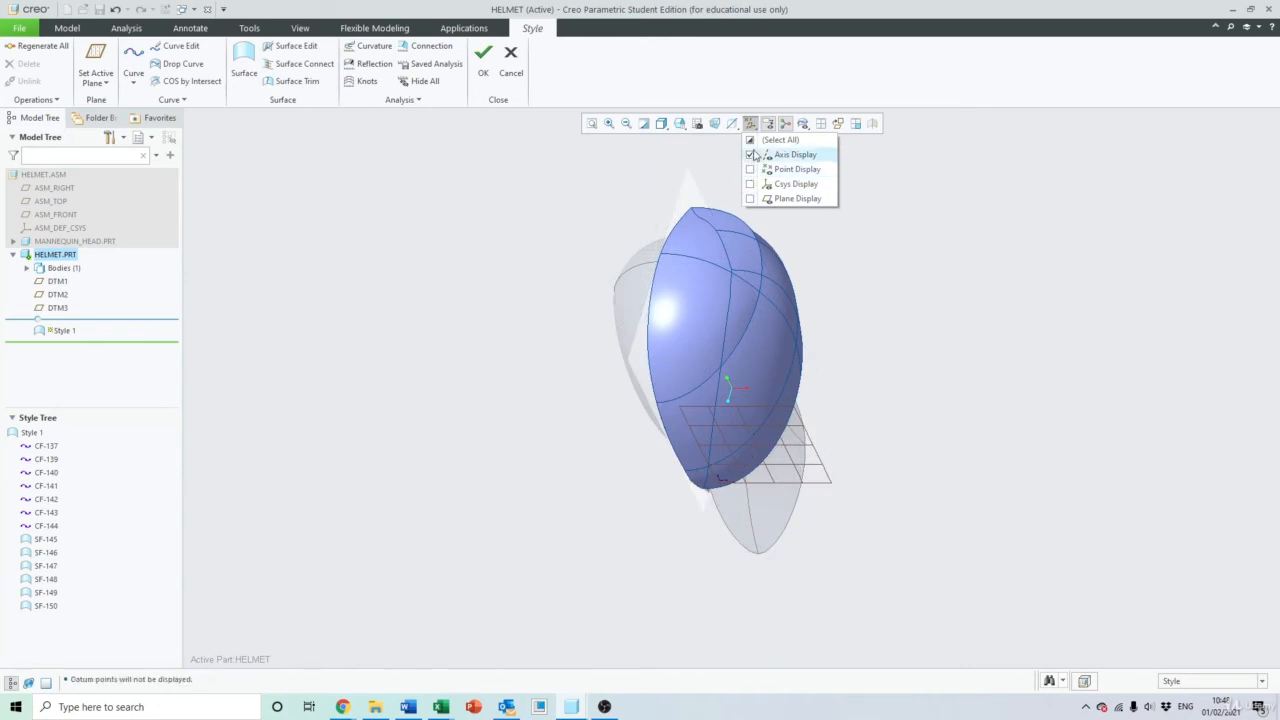
pyautogui.click(752, 155)
pyautogui.moveTo(889, 364)
pyautogui.mouseDown(button='middle')
pyautogui.moveTo(846, 331)
pyautogui.moveTo(663, 337)
pyautogui.mouseUp(button='middle')
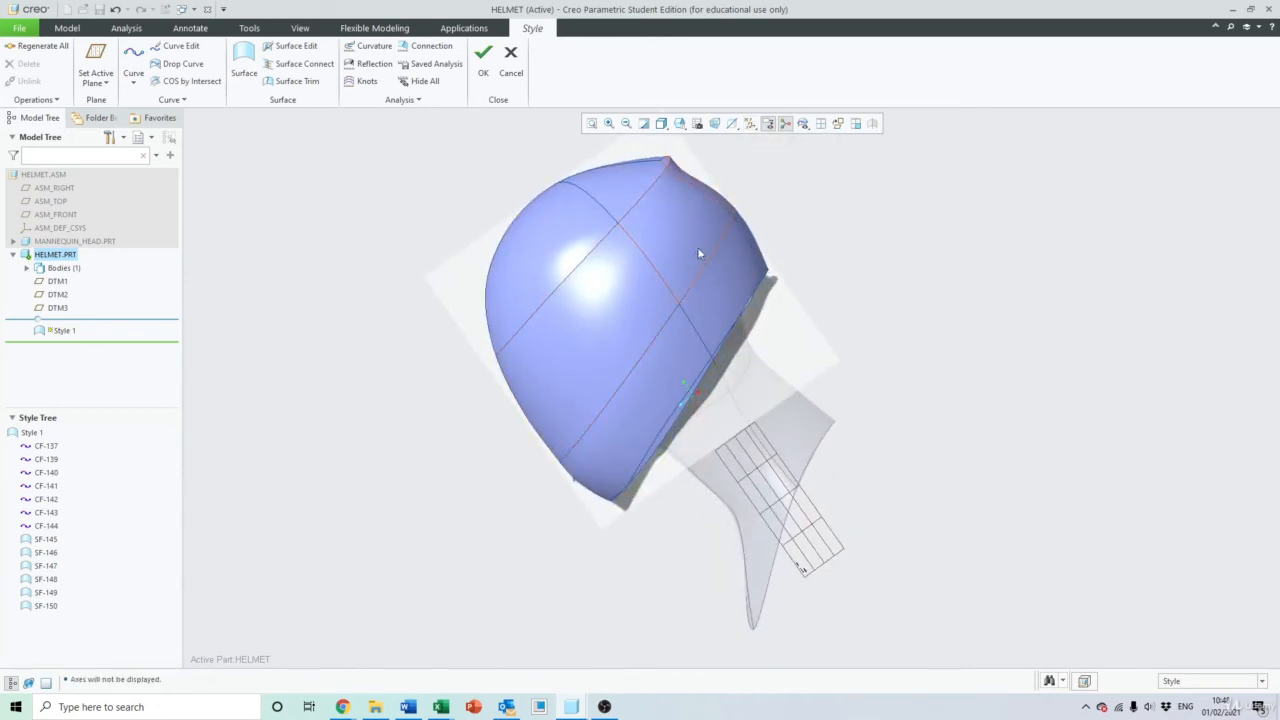
# Start a surface connection with the front and rear crown surfaces as the two surfaces to connect
pyautogui.moveTo(699, 254)
pyautogui.mouseDown(button='middle')
pyautogui.moveTo(663, 286)
pyautogui.moveTo(700, 280)
pyautogui.moveTo(671, 274)
pyautogui.moveTo(684, 328)
pyautogui.moveTo(547, 361)
pyautogui.moveTo(644, 319)
pyautogui.moveTo(683, 274)
pyautogui.moveTo(674, 240)
pyautogui.moveTo(821, 265)
pyautogui.moveTo(694, 334)
pyautogui.moveTo(574, 314)
pyautogui.moveTo(557, 329)
pyautogui.moveTo(654, 317)
pyautogui.moveTo(671, 351)
pyautogui.moveTo(737, 306)
pyautogui.moveTo(622, 310)
pyautogui.moveTo(646, 306)
pyautogui.moveTo(657, 320)
pyautogui.moveTo(449, 259)
pyautogui.moveTo(648, 329)
pyautogui.moveTo(560, 460)
pyautogui.moveTo(545, 440)
pyautogui.mouseUp(button='middle')
pyautogui.scroll(-2, 734, 306)
pyautogui.scroll(3, 657, 320)
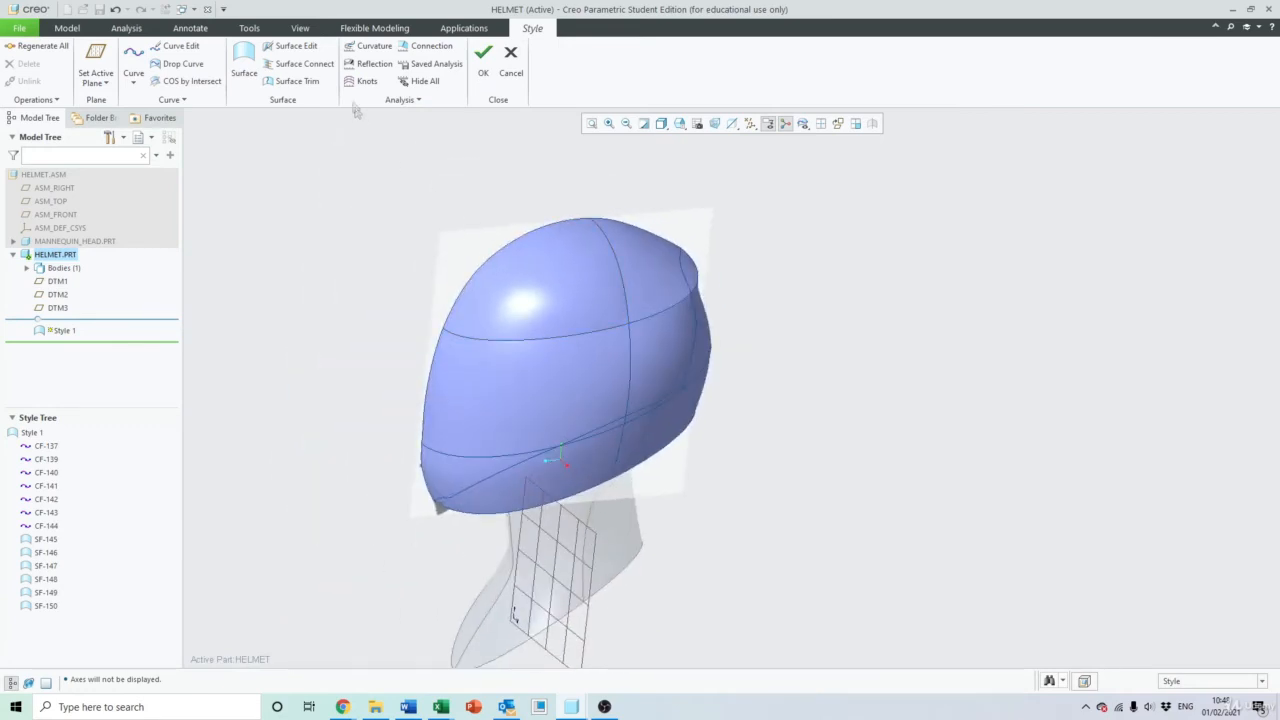
pyautogui.click(299, 66)
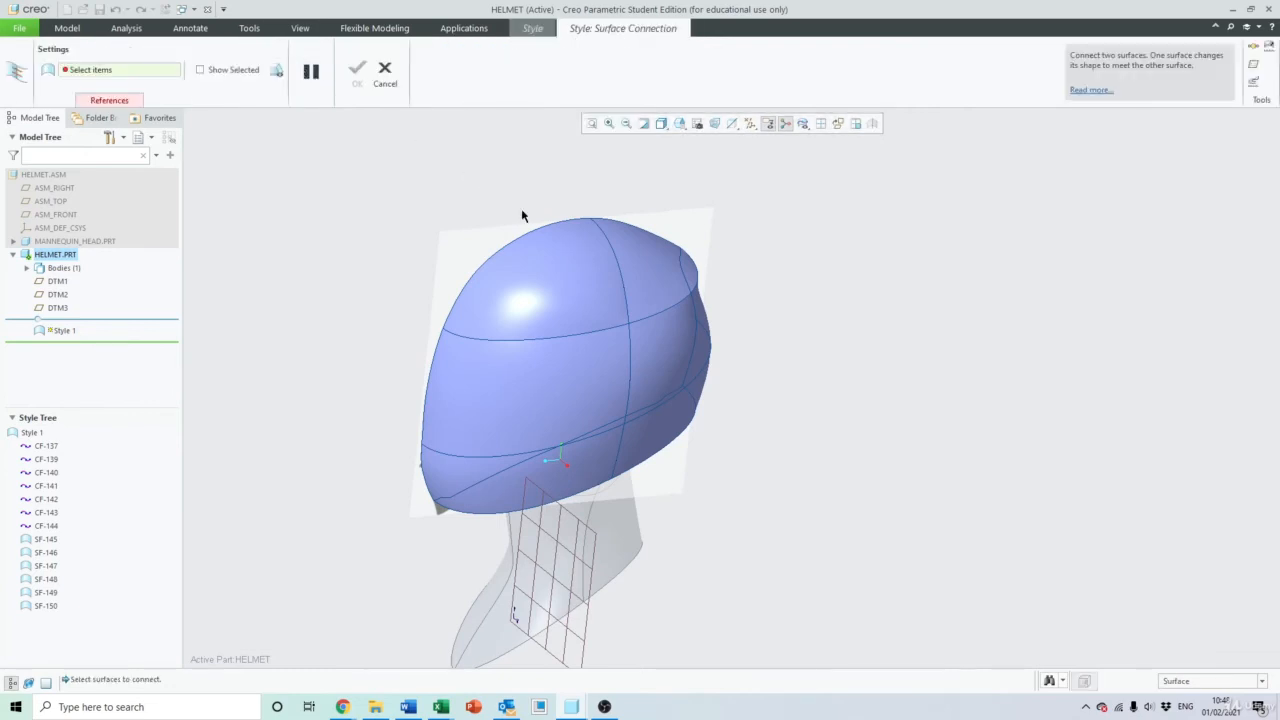
pyautogui.moveTo(521, 213); pyautogui.dragTo(563, 277, button='middle')
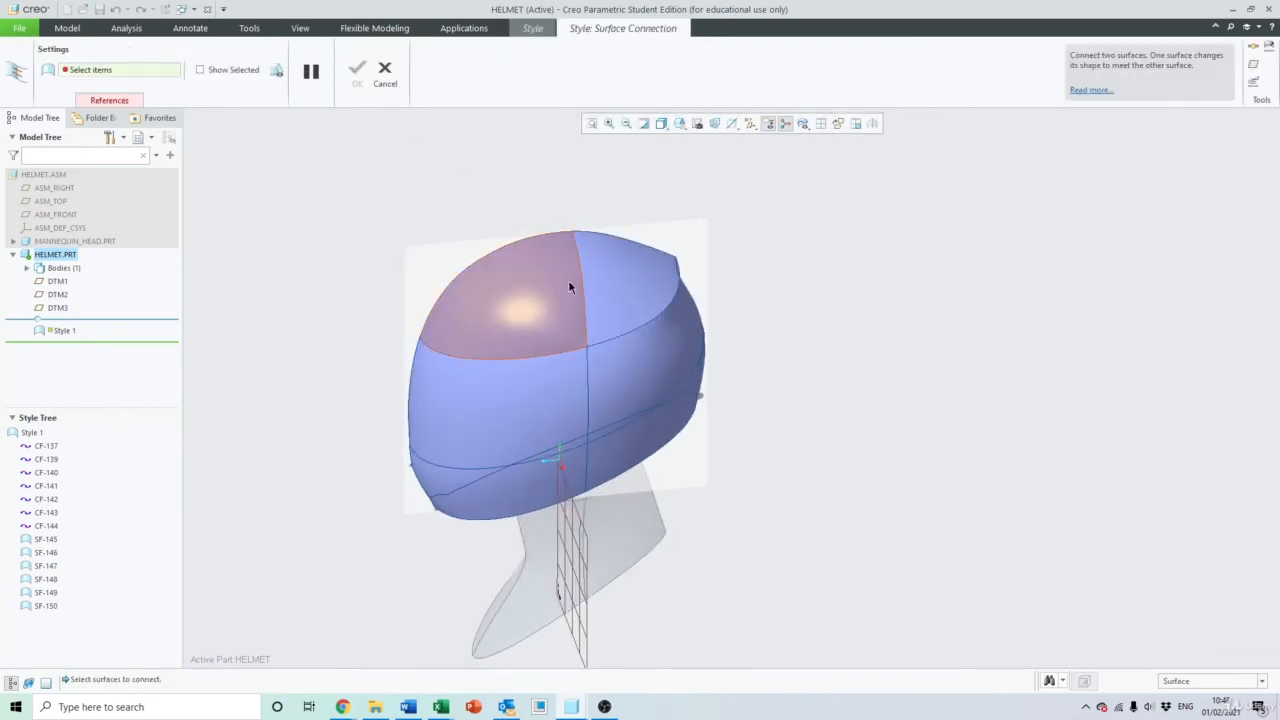
pyautogui.click(522, 285)
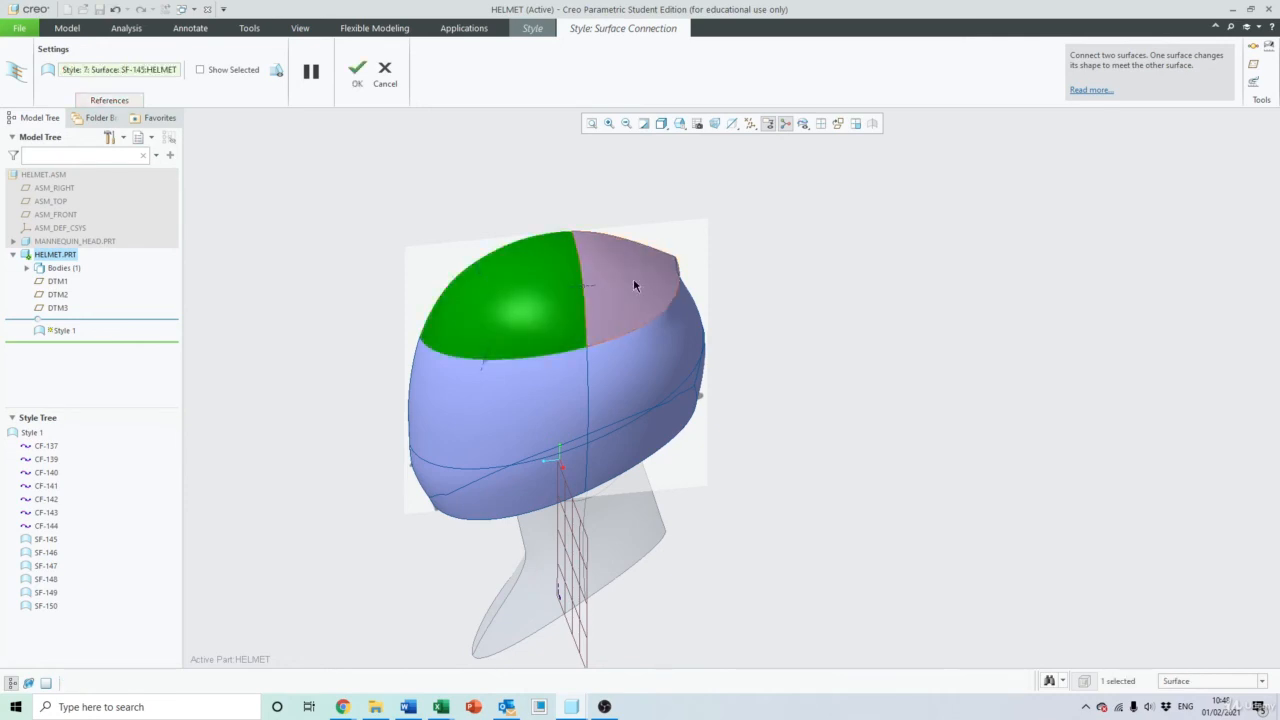
pyautogui.keyDown('ctrl'); pyautogui.click(633, 285); pyautogui.keyUp('ctrl')
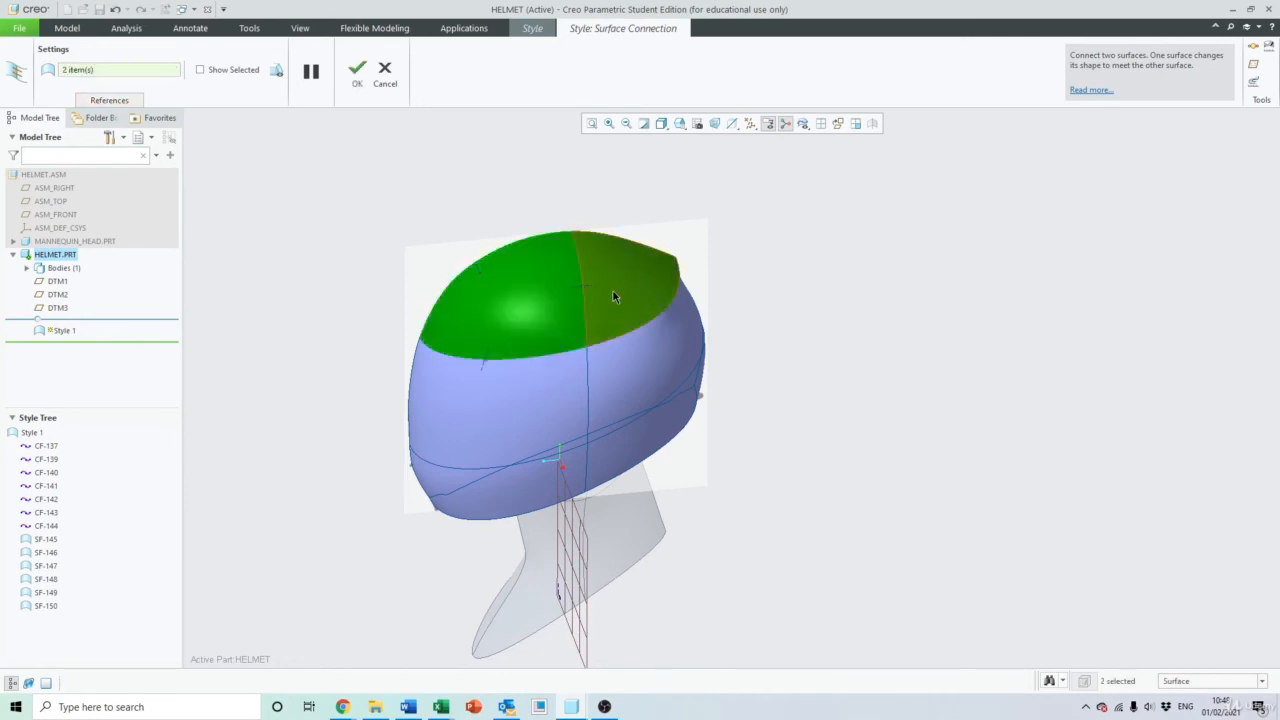
# Set the connection between the front and rear crown surfaces to G2 - Curvature across their shared cross-section curve
pyautogui.scroll(4, 613, 291)
pyautogui.scroll(-3, 639, 280)
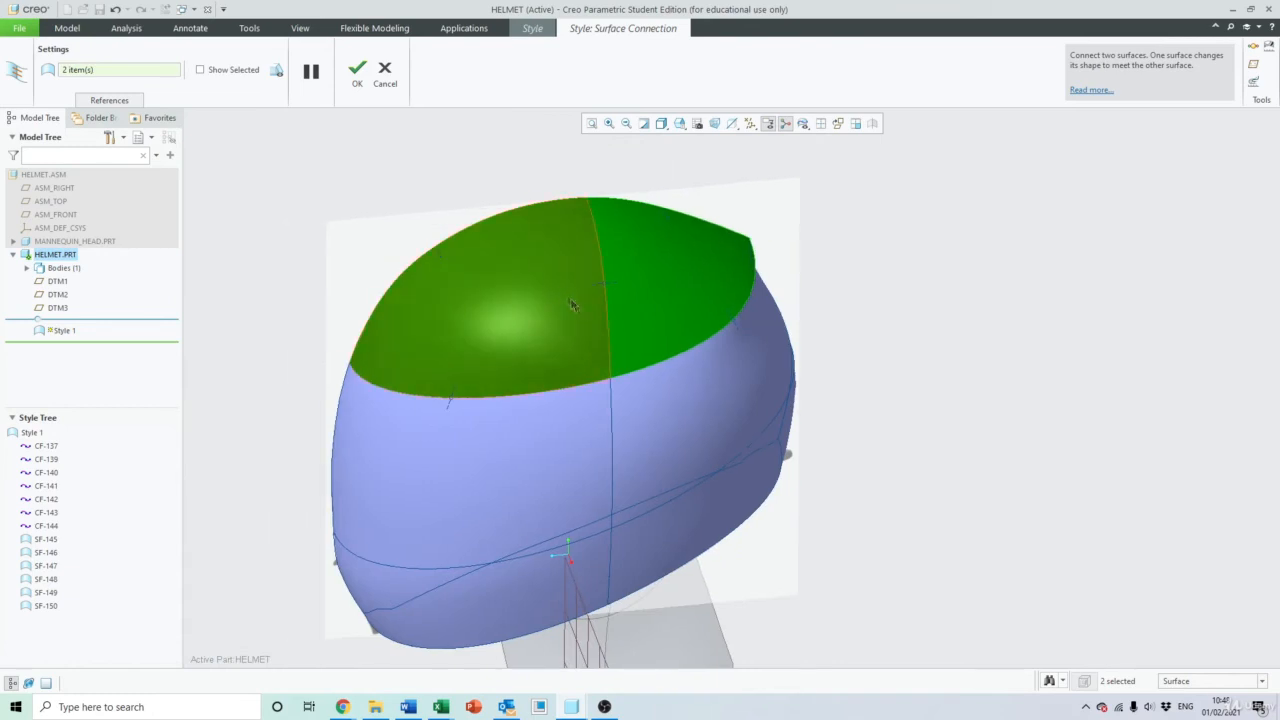
pyautogui.moveTo(571, 300); pyautogui.dragTo(610, 324, button='middle')
pyautogui.scroll(-2, 610, 322)
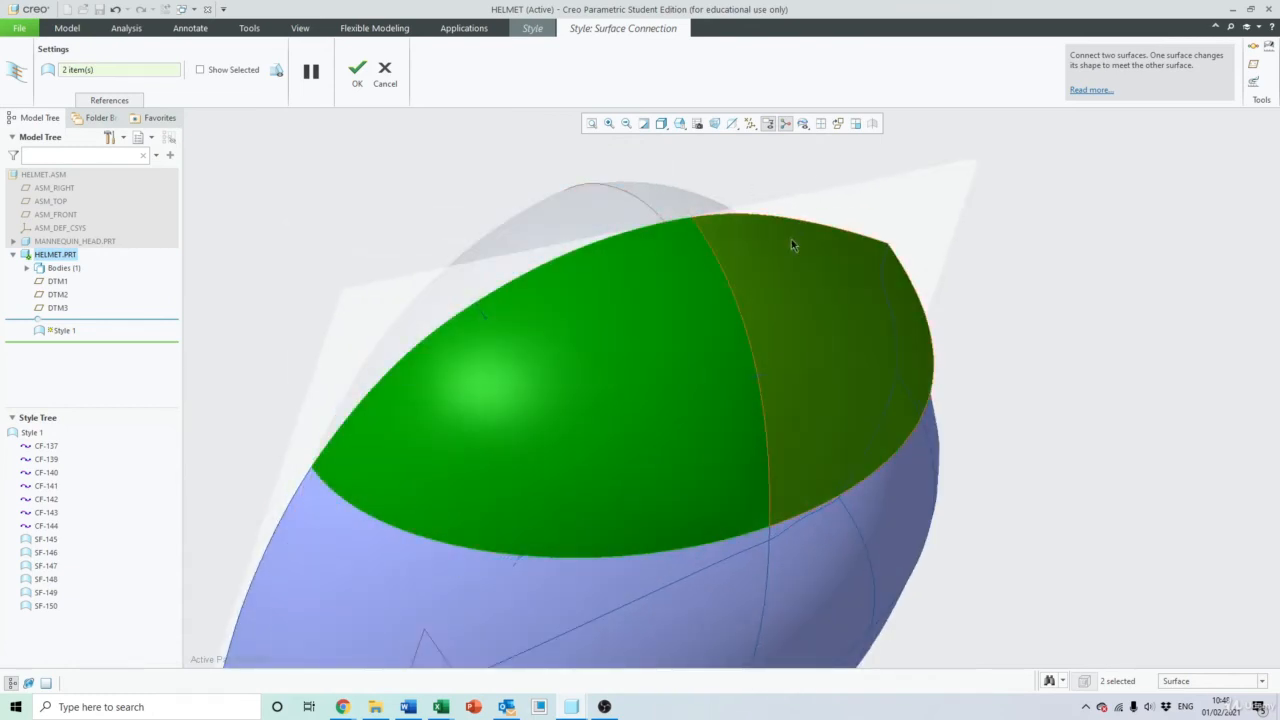
pyautogui.moveTo(791, 240); pyautogui.dragTo(668, 288, button='middle')
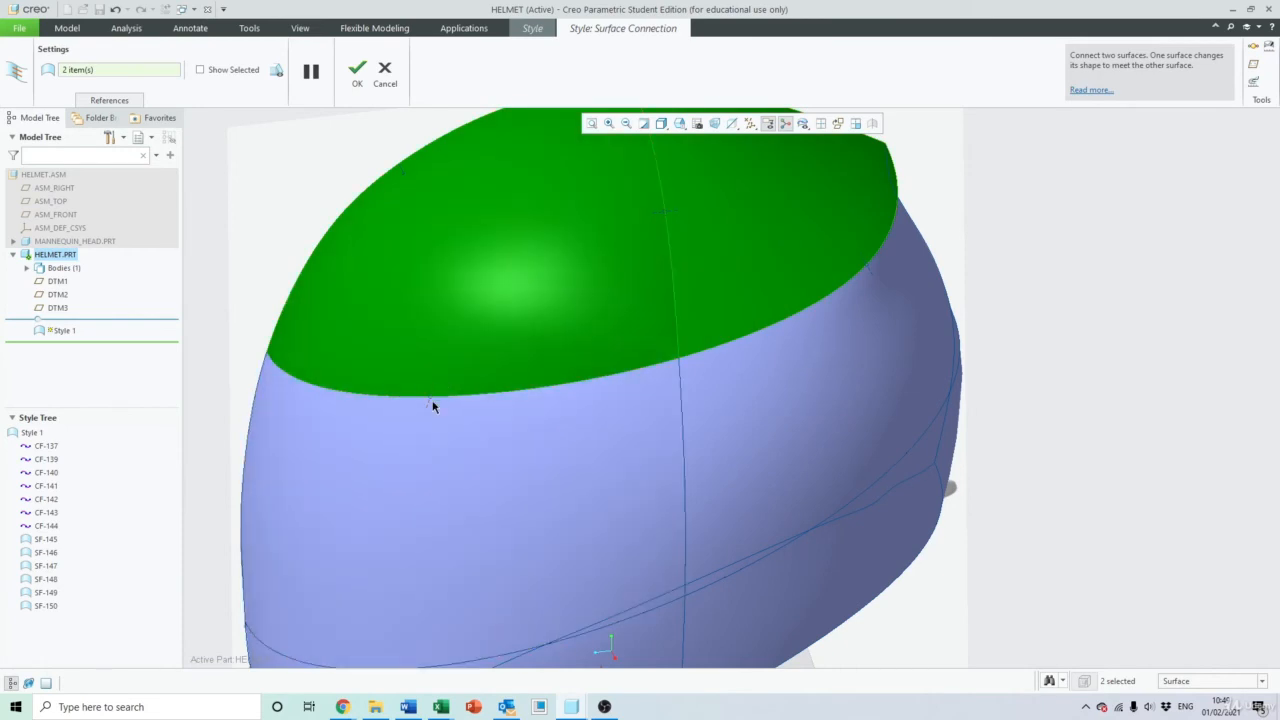
pyautogui.keyDown('shift'); pyautogui.moveTo(642, 243); pyautogui.dragTo(571, 330, button='middle'); pyautogui.keyUp('shift')
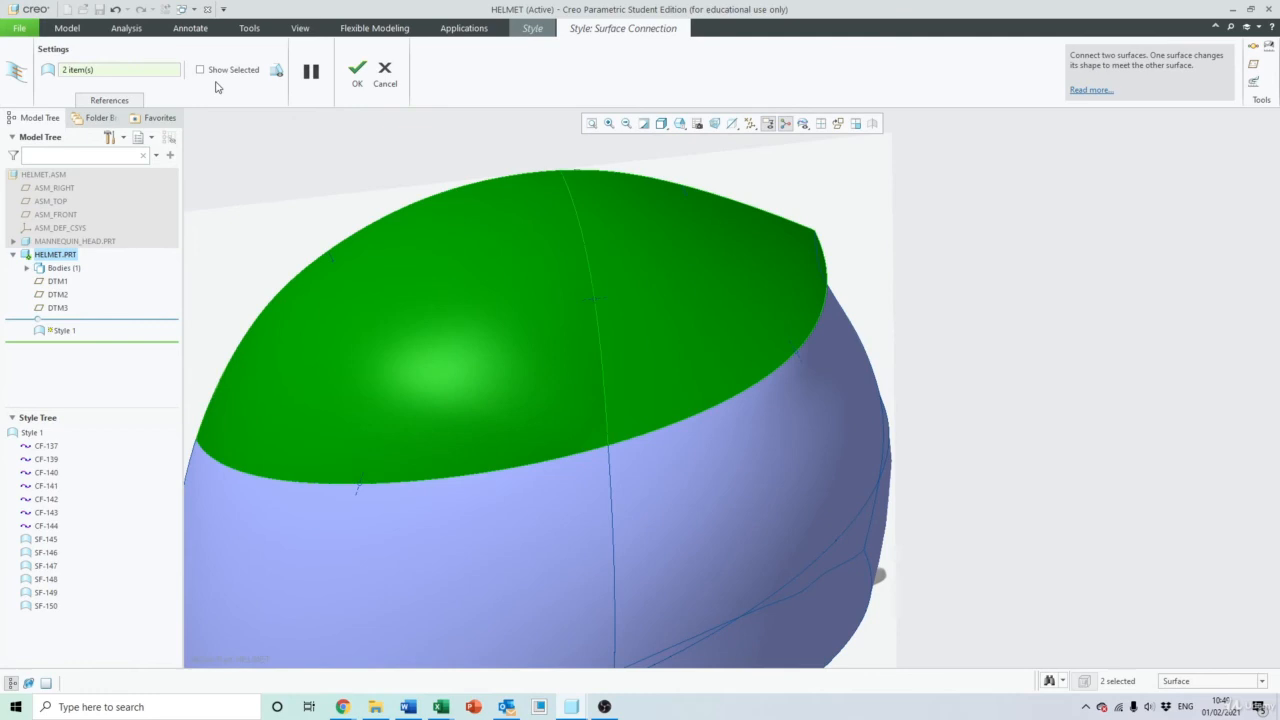
pyautogui.scroll(5, 599, 296)
pyautogui.rightClick(600, 303)
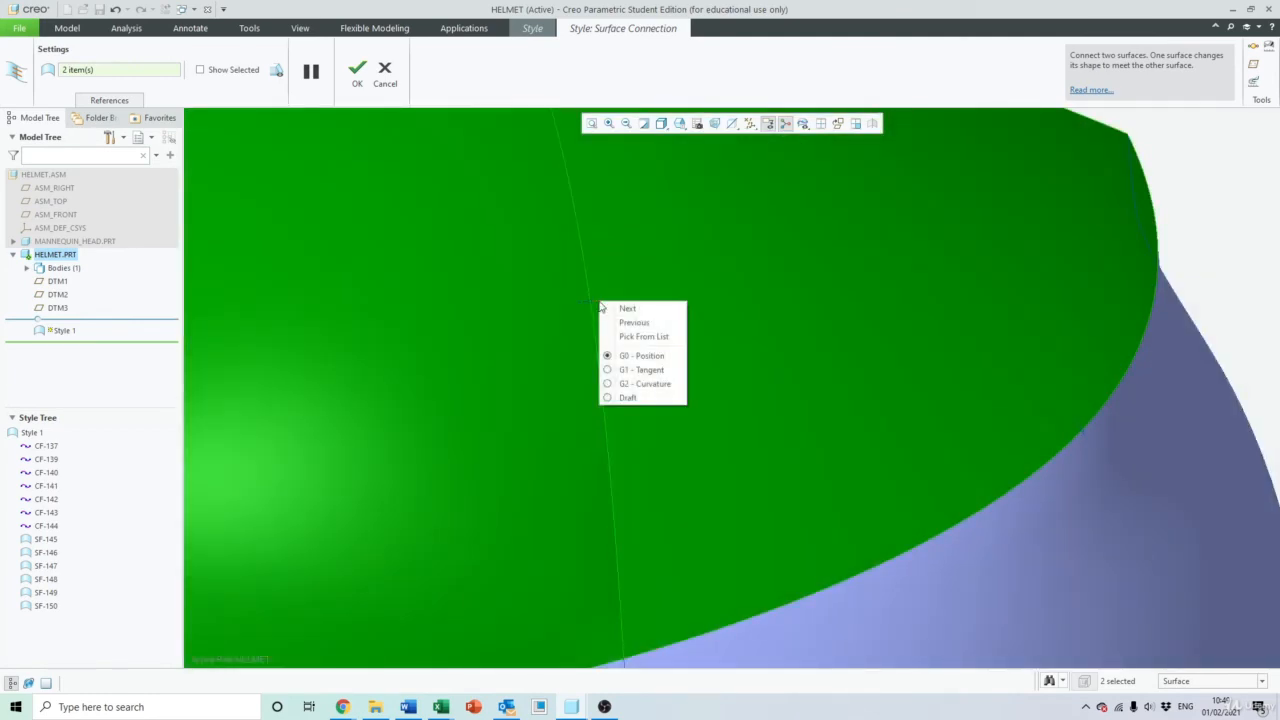
pyautogui.click(651, 388)
pyautogui.scroll(-4, 651, 386)
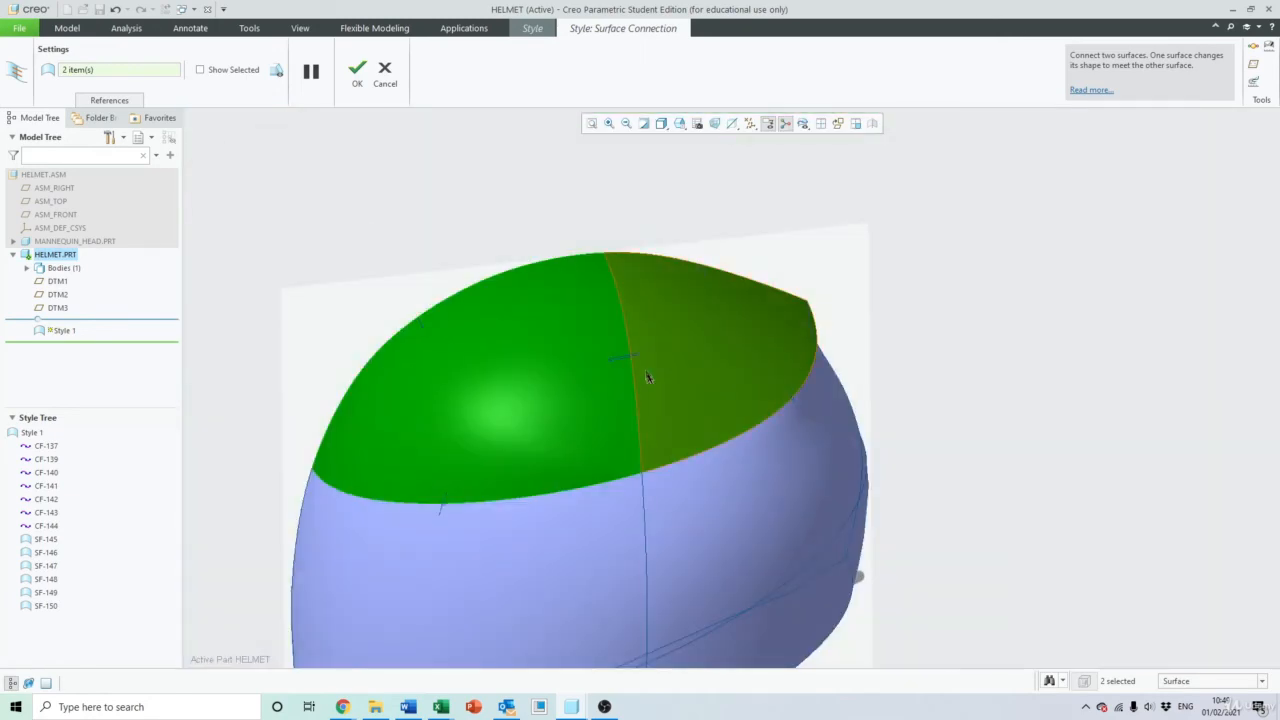
# Add the front and rear middle surfaces below the crown to the surface connection
pyautogui.moveTo(649, 377); pyautogui.dragTo(706, 363, button='middle')
pyautogui.scroll(3, 848, 349)
pyautogui.moveTo(848, 349); pyautogui.dragTo(502, 279, button='middle')
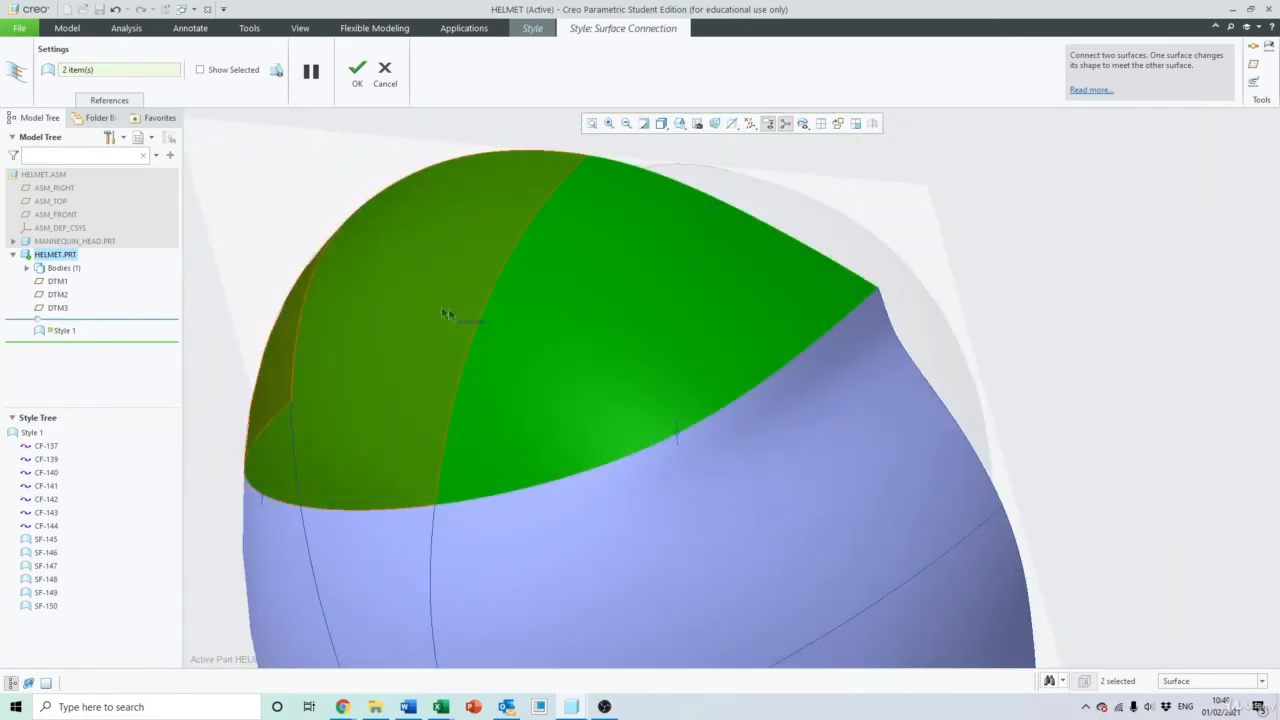
pyautogui.scroll(3, 512, 323)
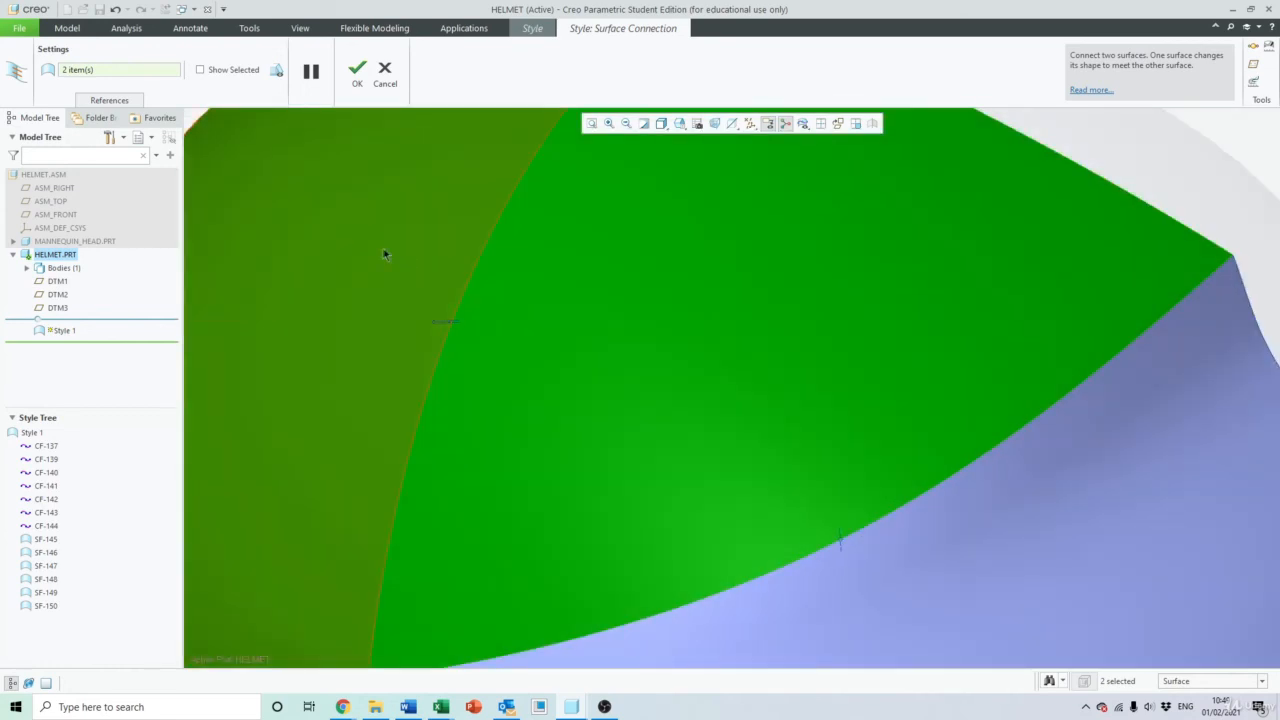
pyautogui.scroll(-2, 383, 253)
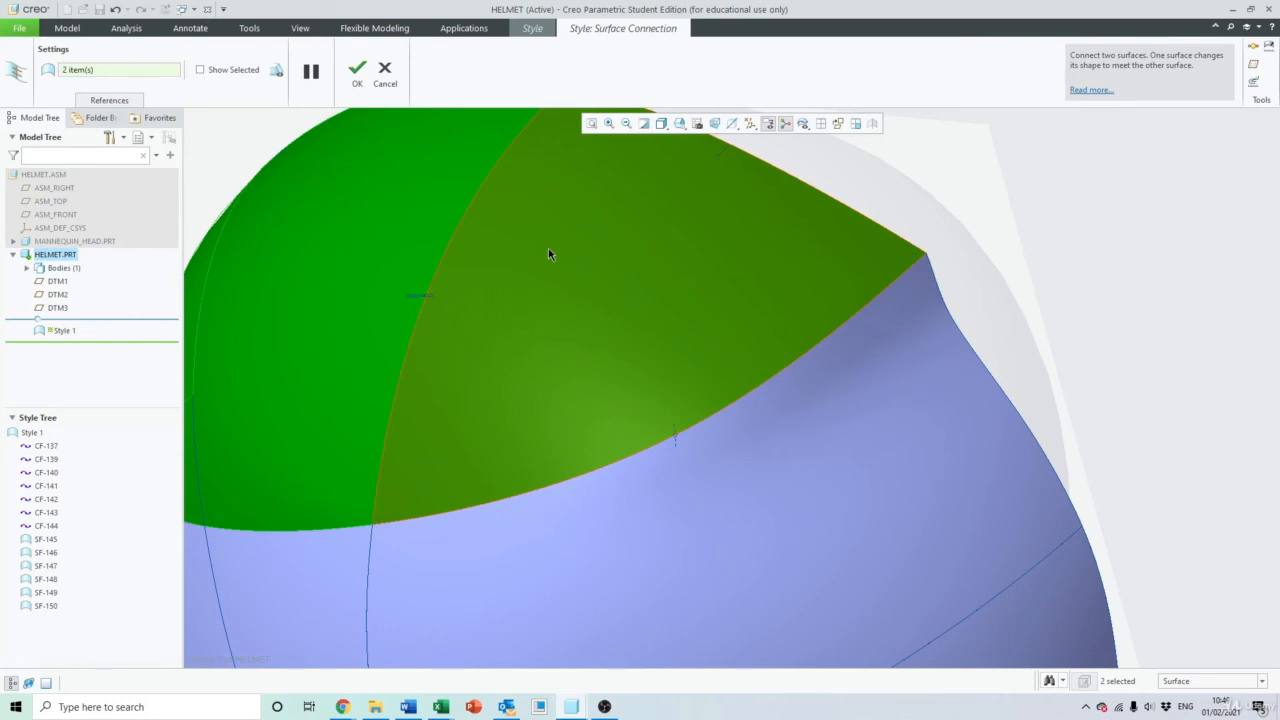
pyautogui.scroll(-3, 548, 254)
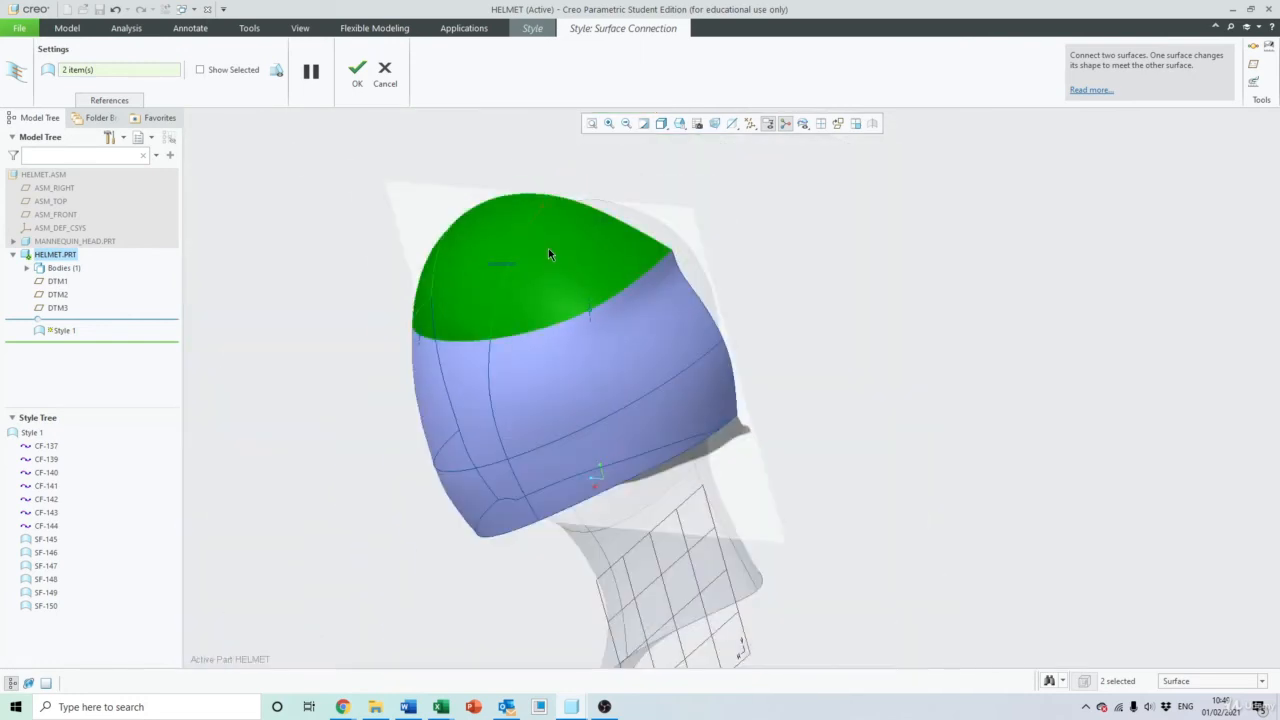
pyautogui.moveTo(551, 251); pyautogui.dragTo(580, 246, button='middle')
pyautogui.keyDown('ctrl'); pyautogui.click(593, 377); pyautogui.keyUp('ctrl')
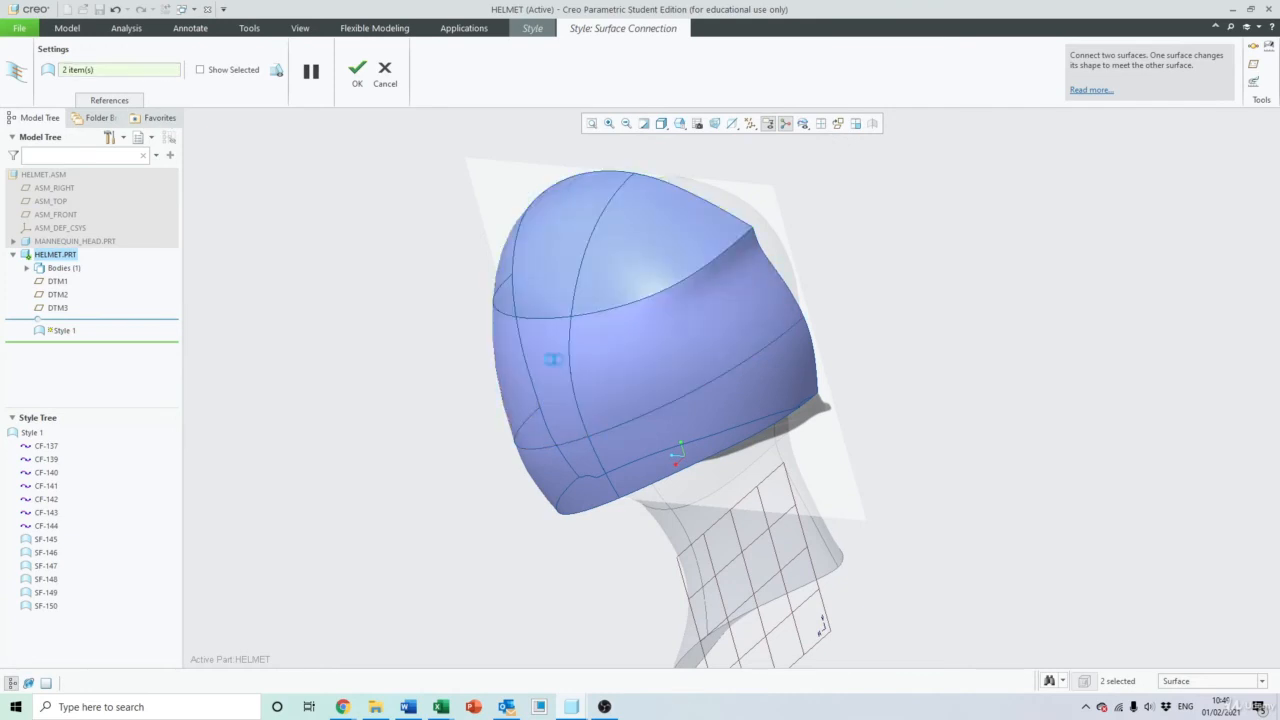
pyautogui.keyDown('ctrl'); pyautogui.click(642, 361); pyautogui.keyUp('ctrl')
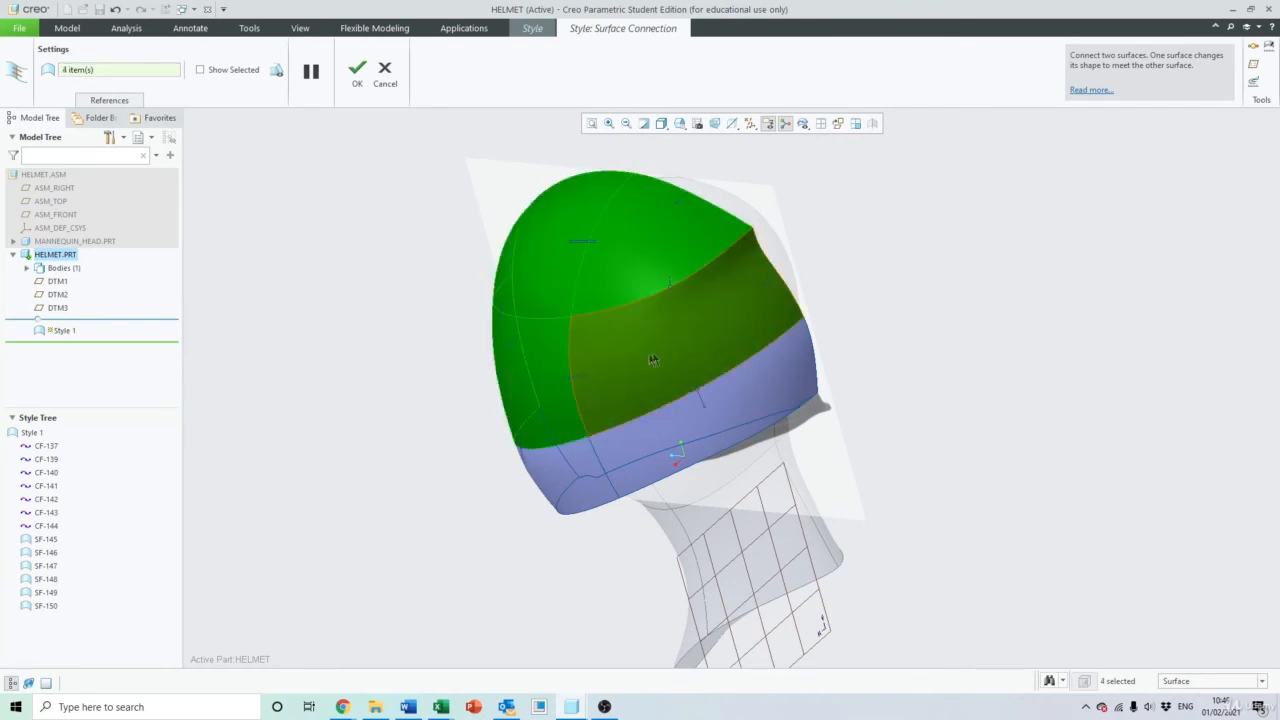
# Try to set a smoother connection between the rear crown surface and the rear middle surface below it
pyautogui.moveTo(645, 362); pyautogui.dragTo(686, 451, button='middle')
pyautogui.scroll(3, 704, 329)
pyautogui.moveTo(702, 325); pyautogui.dragTo(628, 308, button='middle')
pyautogui.moveTo(754, 293)
pyautogui.keyDown('shift'); pyautogui.mouseDown(button='middle')
pyautogui.moveTo(676, 325)
pyautogui.moveTo(649, 357)
pyautogui.moveTo(664, 376)
pyautogui.mouseUp(button='middle'); pyautogui.keyUp('shift')
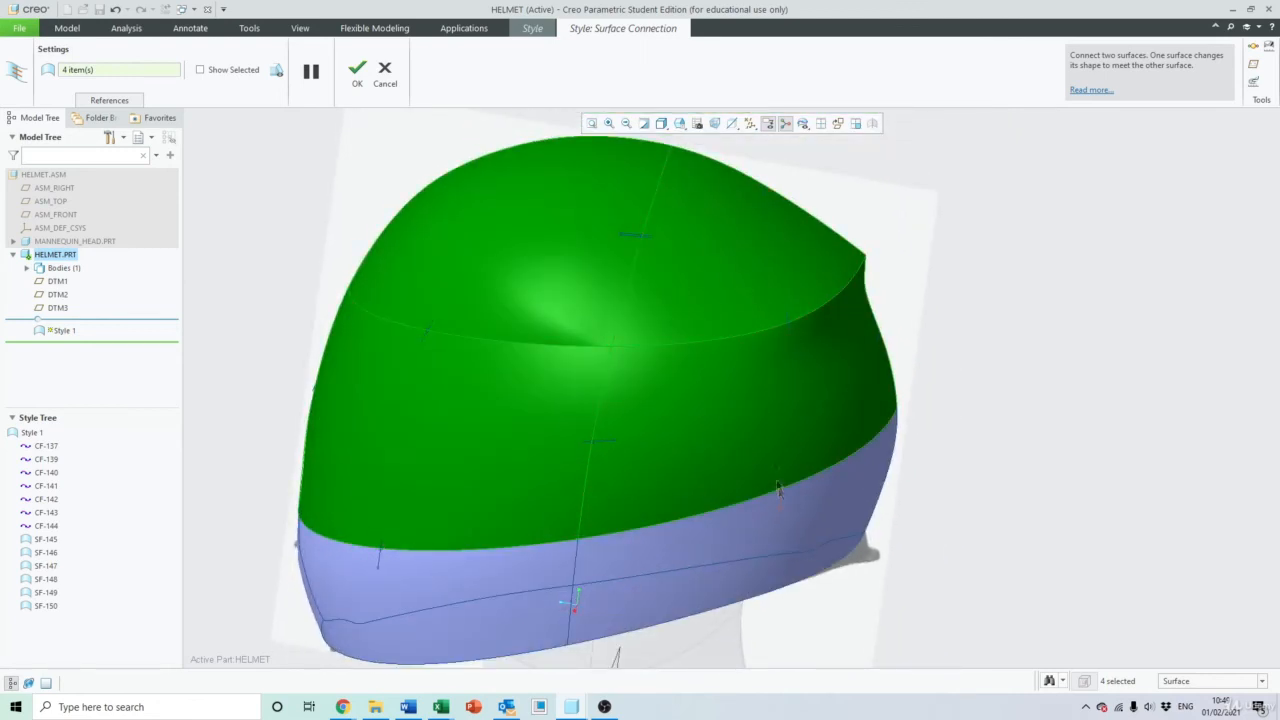
pyautogui.scroll(-3, 717, 322)
pyautogui.moveTo(857, 325); pyautogui.dragTo(828, 328, button='middle')
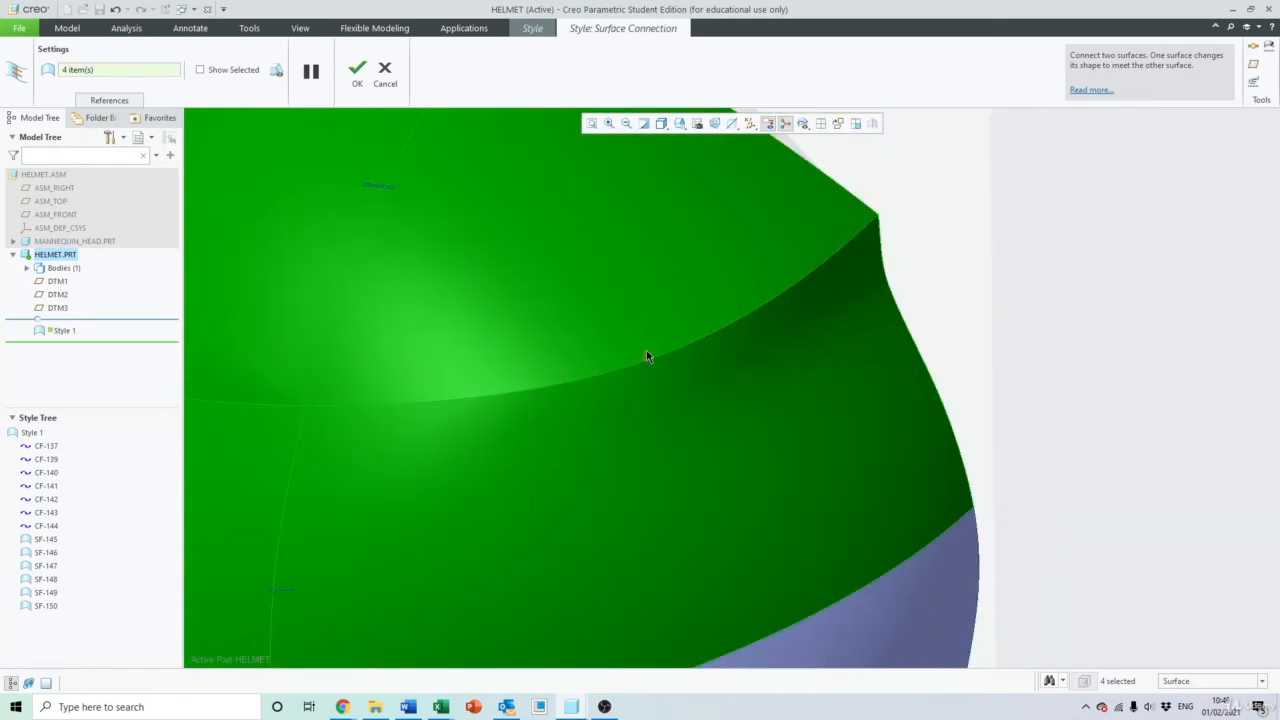
pyautogui.moveTo(626, 323); pyautogui.dragTo(643, 385, button='middle')
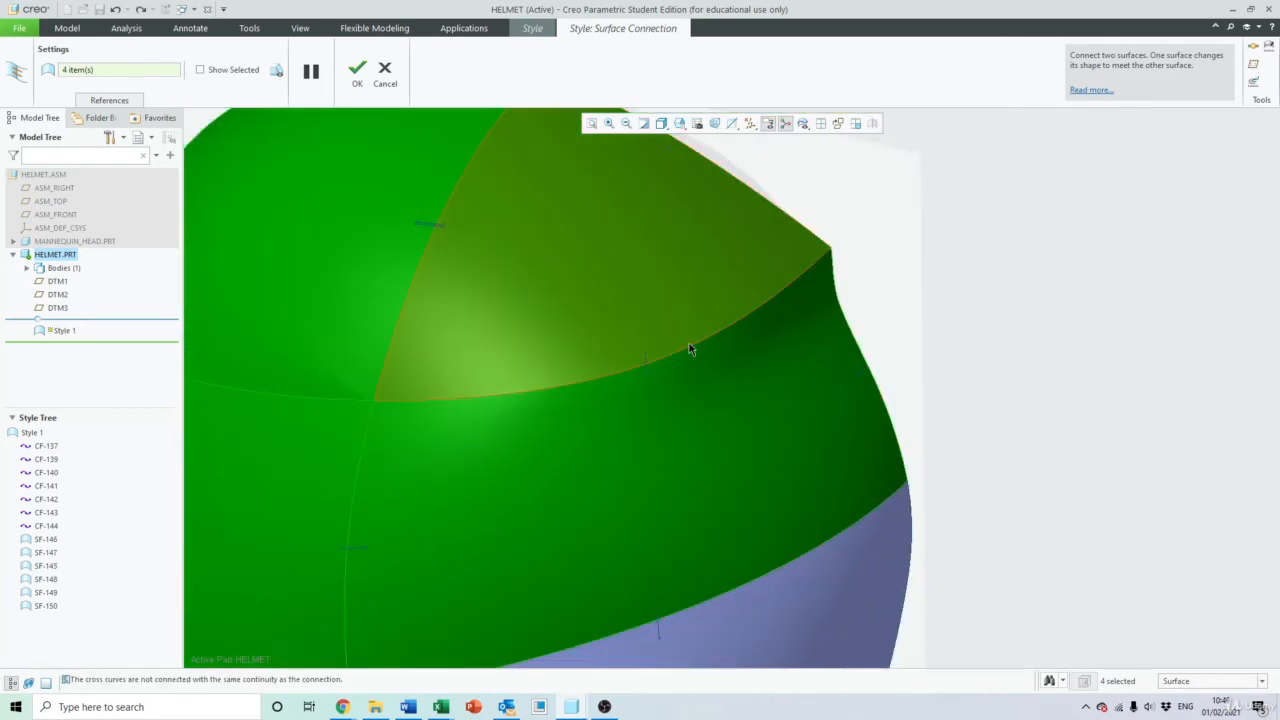
pyautogui.moveTo(689, 347); pyautogui.dragTo(804, 292, button='middle')
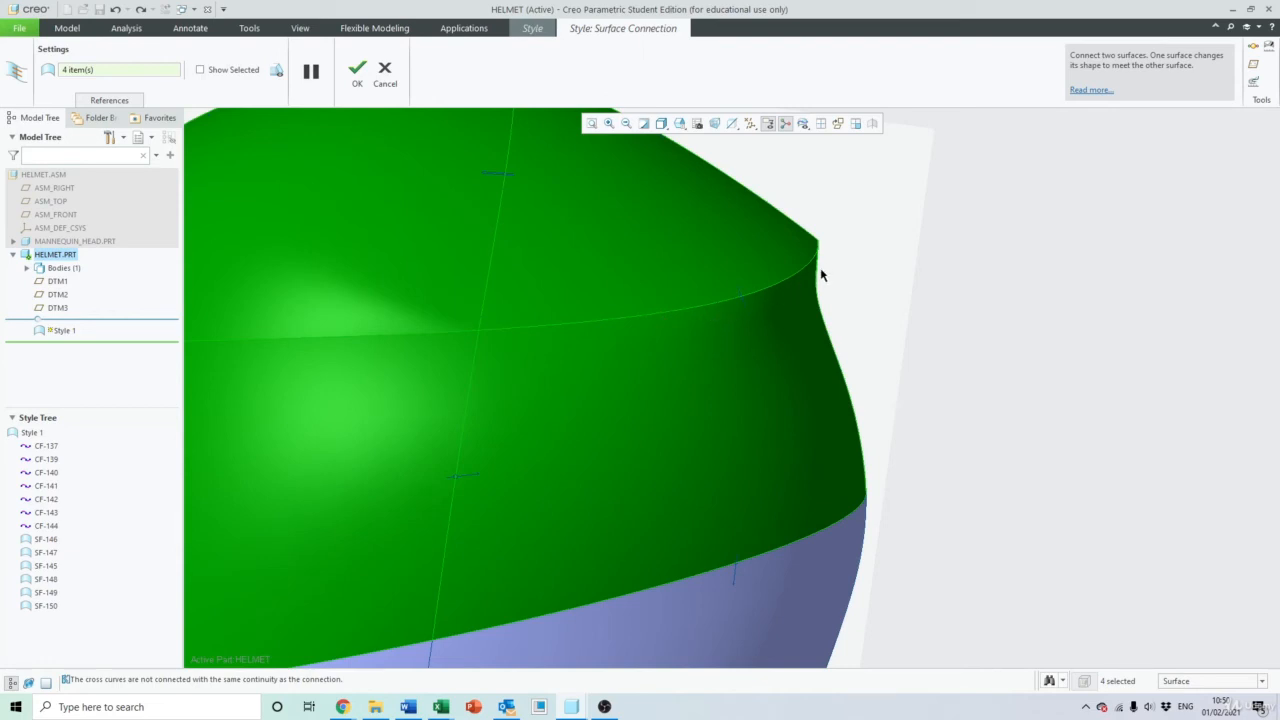
# Set the connection between the front crown surface and the front middle surface below it to G2 - Curvature
pyautogui.scroll(-3, 821, 275)
pyautogui.moveTo(698, 287); pyautogui.dragTo(702, 323, button='middle')
pyautogui.moveTo(575, 325); pyautogui.dragTo(521, 338, button='middle')
pyautogui.scroll(3, 567, 341)
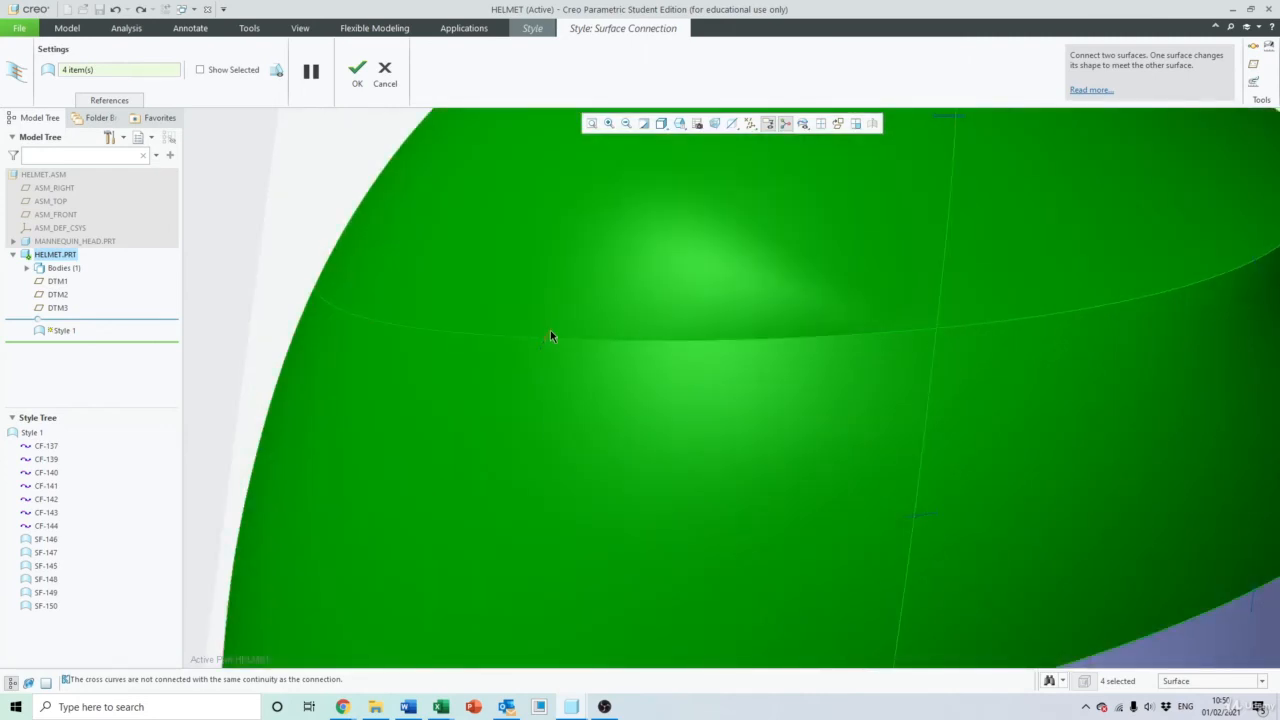
pyautogui.rightClick(551, 335)
pyautogui.click(602, 415)
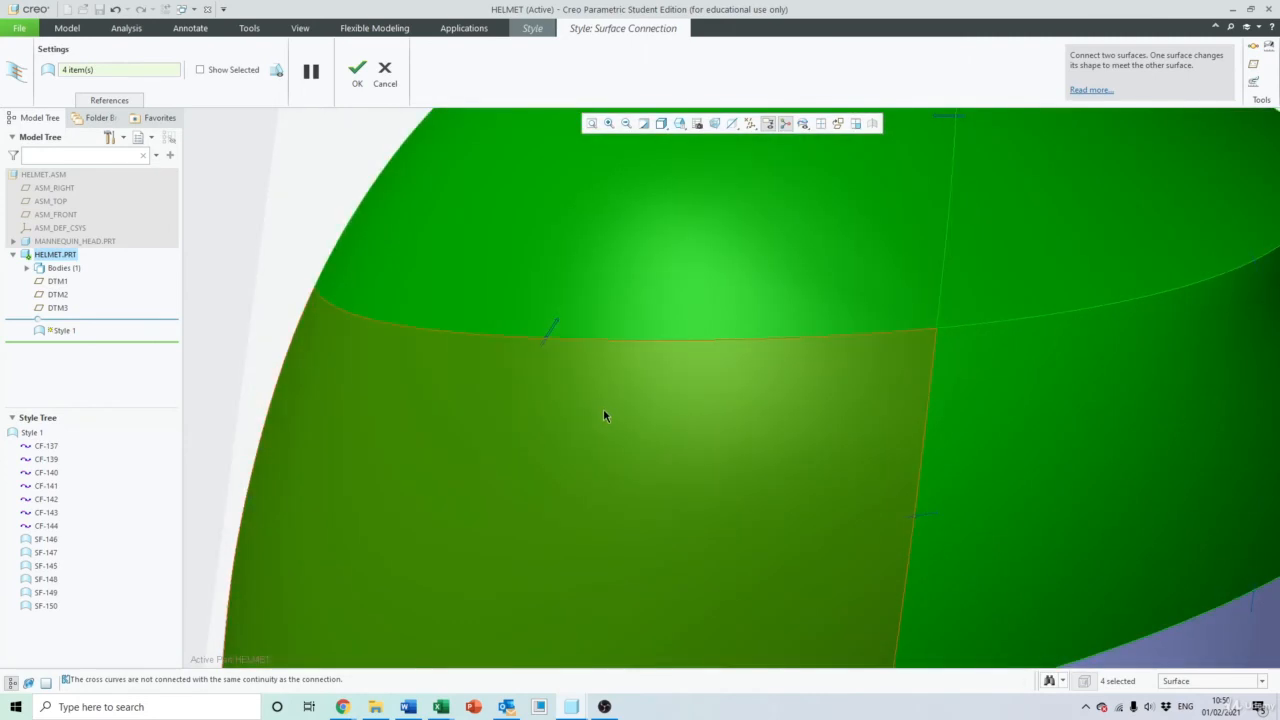
# Examine the rear edge and the connections between the crown and middle surfaces from several sides
pyautogui.scroll(-5, 600, 408)
pyautogui.moveTo(600, 408); pyautogui.dragTo(903, 343, button='middle')
pyautogui.scroll(5, 906, 264)
pyautogui.moveTo(906, 264); pyautogui.dragTo(916, 231, button='middle')
pyautogui.scroll(-3, 867, 207)
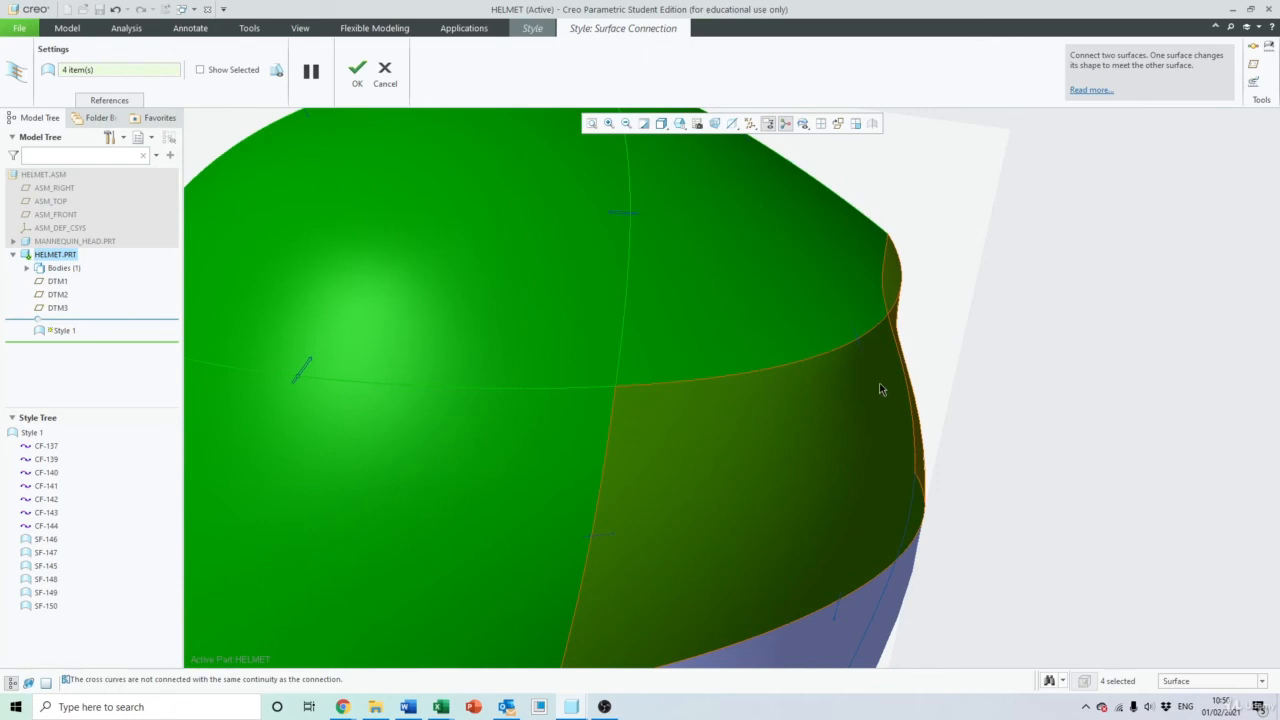
pyautogui.scroll(2, 882, 384)
pyautogui.moveTo(882, 384); pyautogui.dragTo(852, 346, button='middle')
pyautogui.moveTo(985, 286)
pyautogui.mouseDown(button='middle')
pyautogui.moveTo(951, 283)
pyautogui.moveTo(1020, 266)
pyautogui.moveTo(840, 269)
pyautogui.moveTo(897, 280)
pyautogui.moveTo(860, 280)
pyautogui.mouseUp(button='middle')
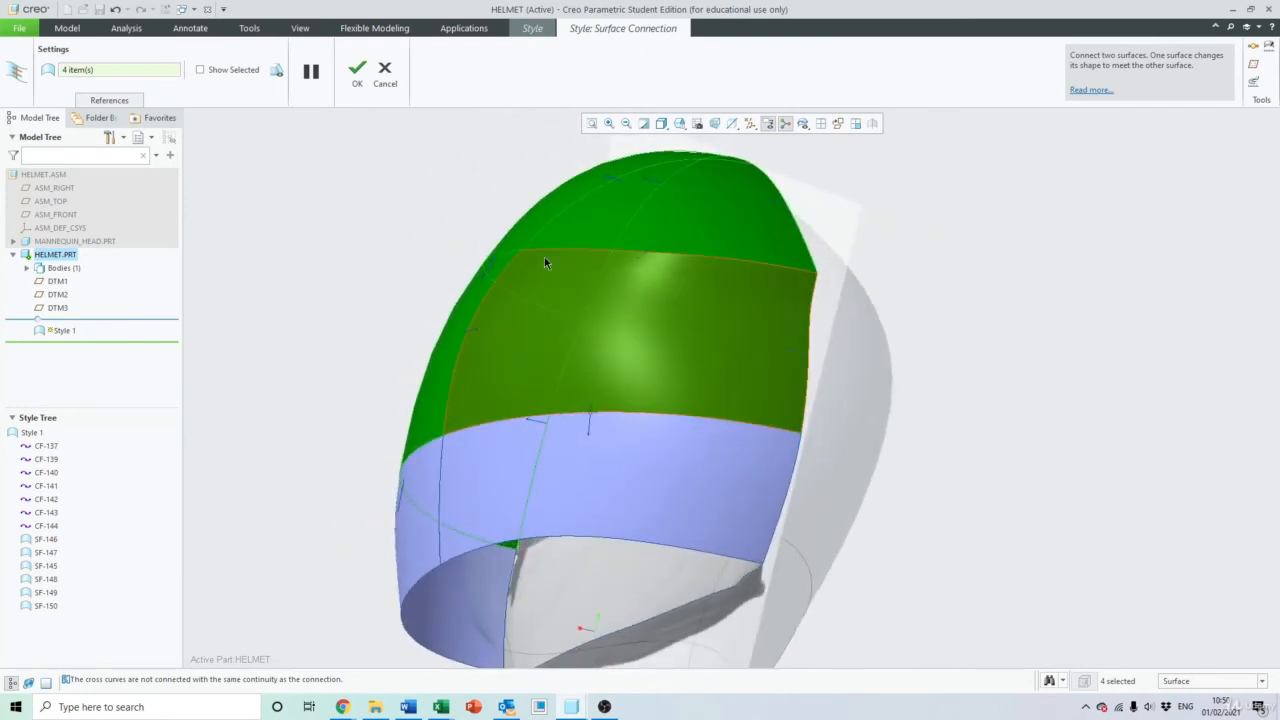
pyautogui.moveTo(544, 262); pyautogui.dragTo(464, 200, button='middle')
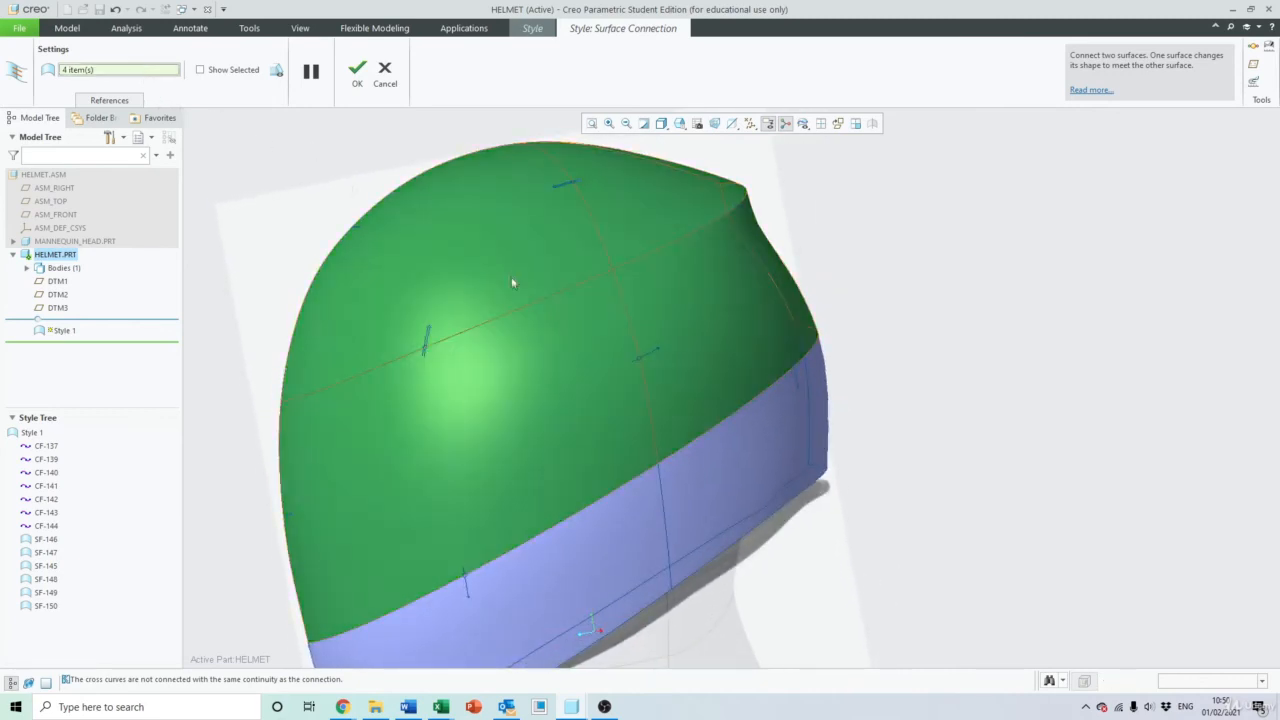
# Add the lower front and lower rear surfaces to the surface connection and accept it
pyautogui.moveTo(514, 283); pyautogui.dragTo(602, 452, button='middle')
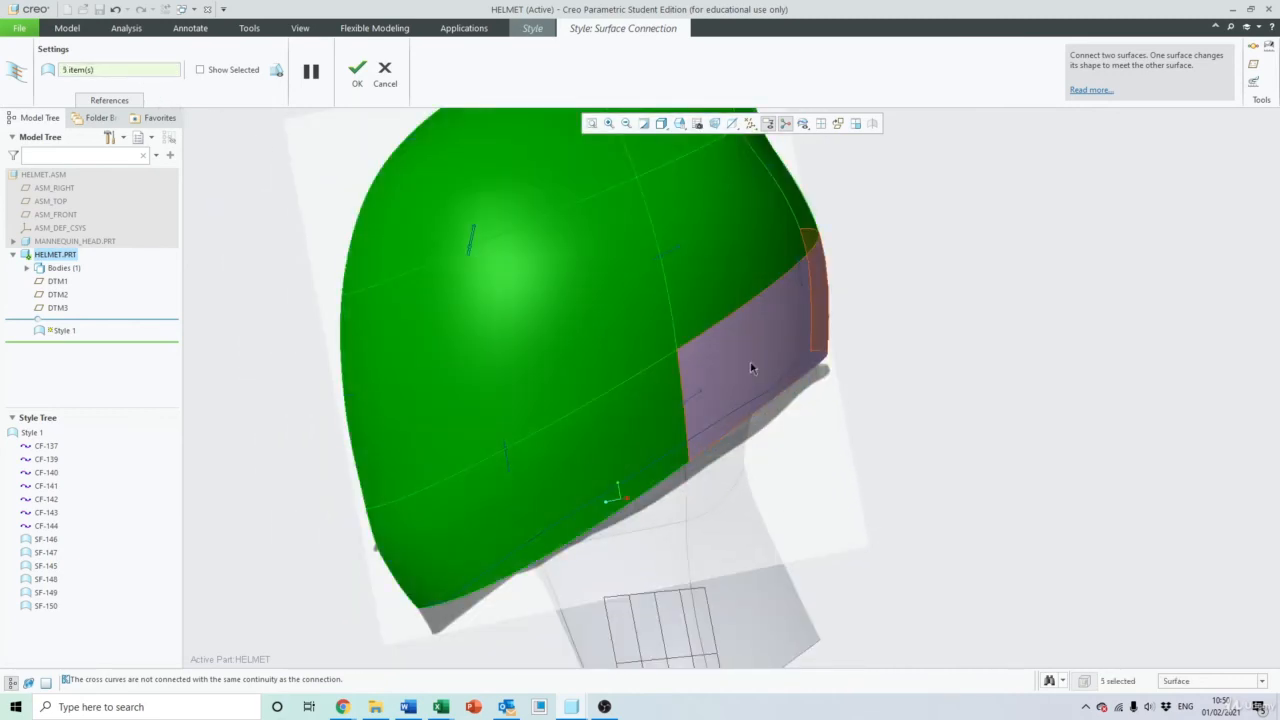
pyautogui.keyDown('ctrl'); pyautogui.click(752, 363); pyautogui.keyUp('ctrl')
pyautogui.moveTo(753, 365); pyautogui.dragTo(690, 268, button='middle')
pyautogui.moveTo(642, 471); pyautogui.dragTo(586, 506, button='middle')
pyautogui.click(357, 70)
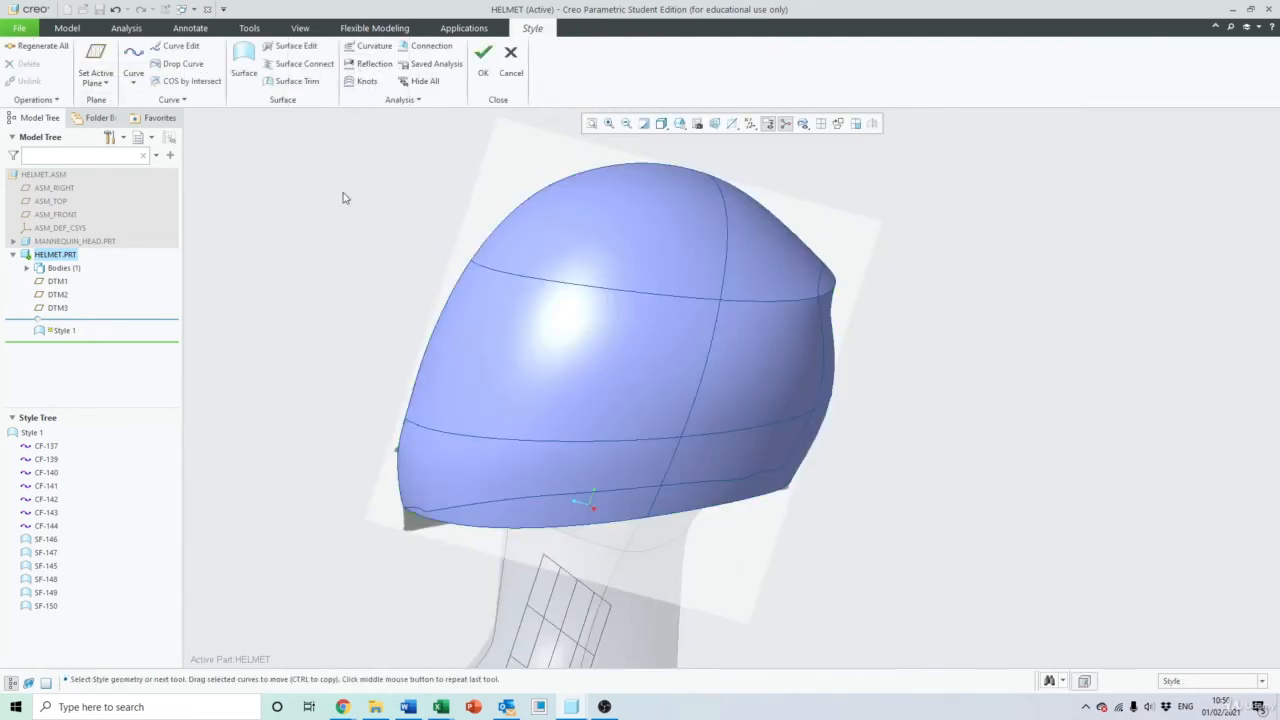
# Accept the finished Style feature and clear the selection to view the regenerated half shell
pyautogui.moveTo(390, 244)
pyautogui.mouseDown(button='middle')
pyautogui.moveTo(363, 197)
pyautogui.moveTo(406, 244)
pyautogui.mouseUp(button='middle')
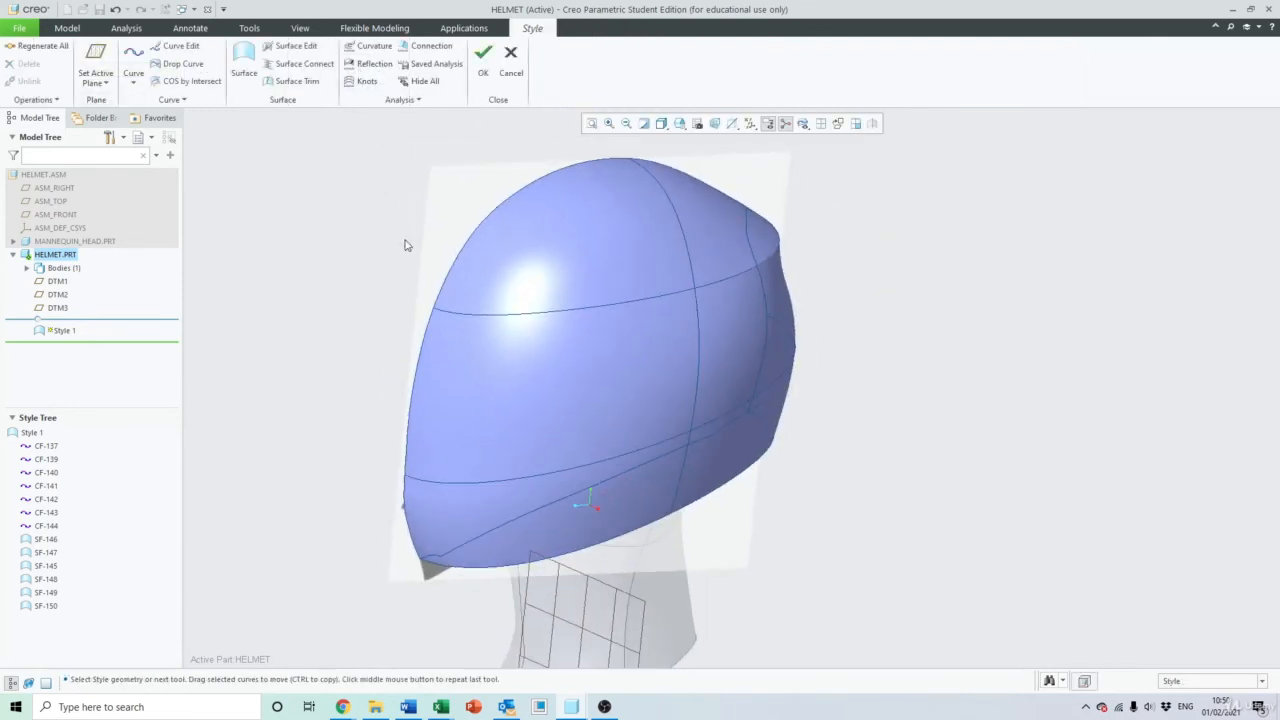
pyautogui.click(484, 60)
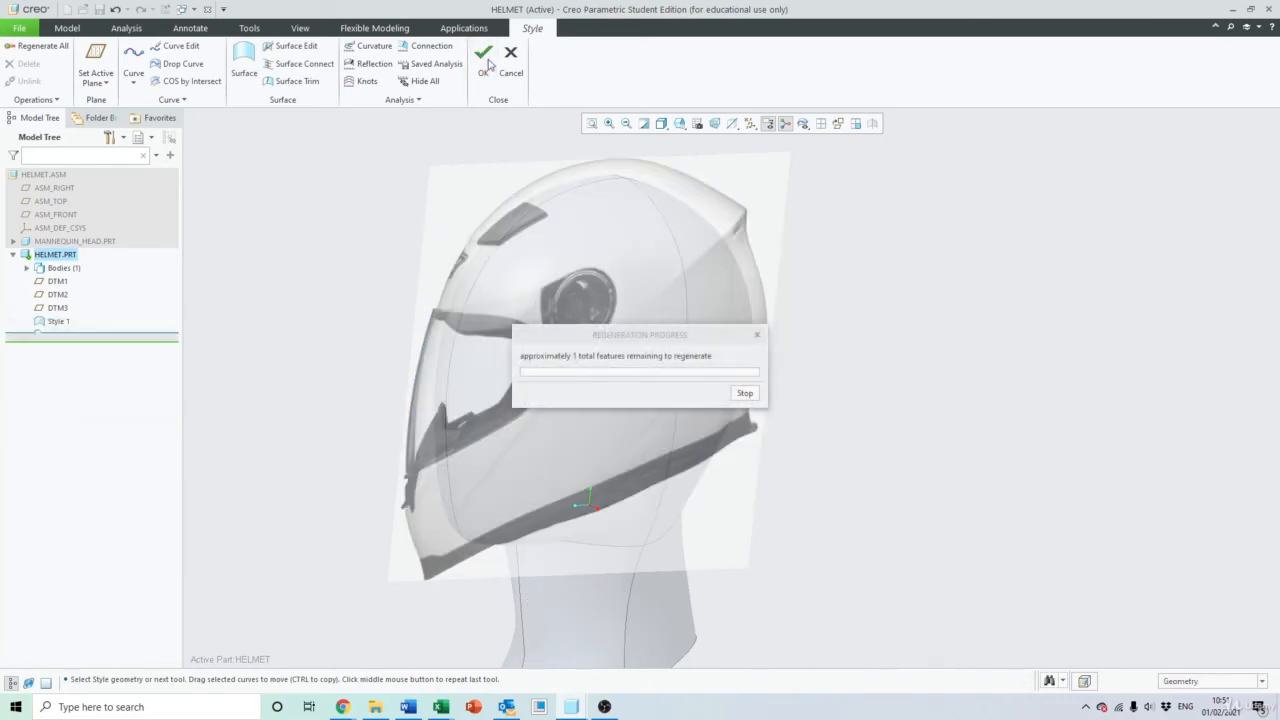
pyautogui.click(403, 201)
pyautogui.scroll(3, 376, 270)
pyautogui.moveTo(376, 270)
pyautogui.mouseDown(button='middle')
pyautogui.moveTo(323, 267)
pyautogui.moveTo(362, 260)
pyautogui.mouseUp(button='middle')
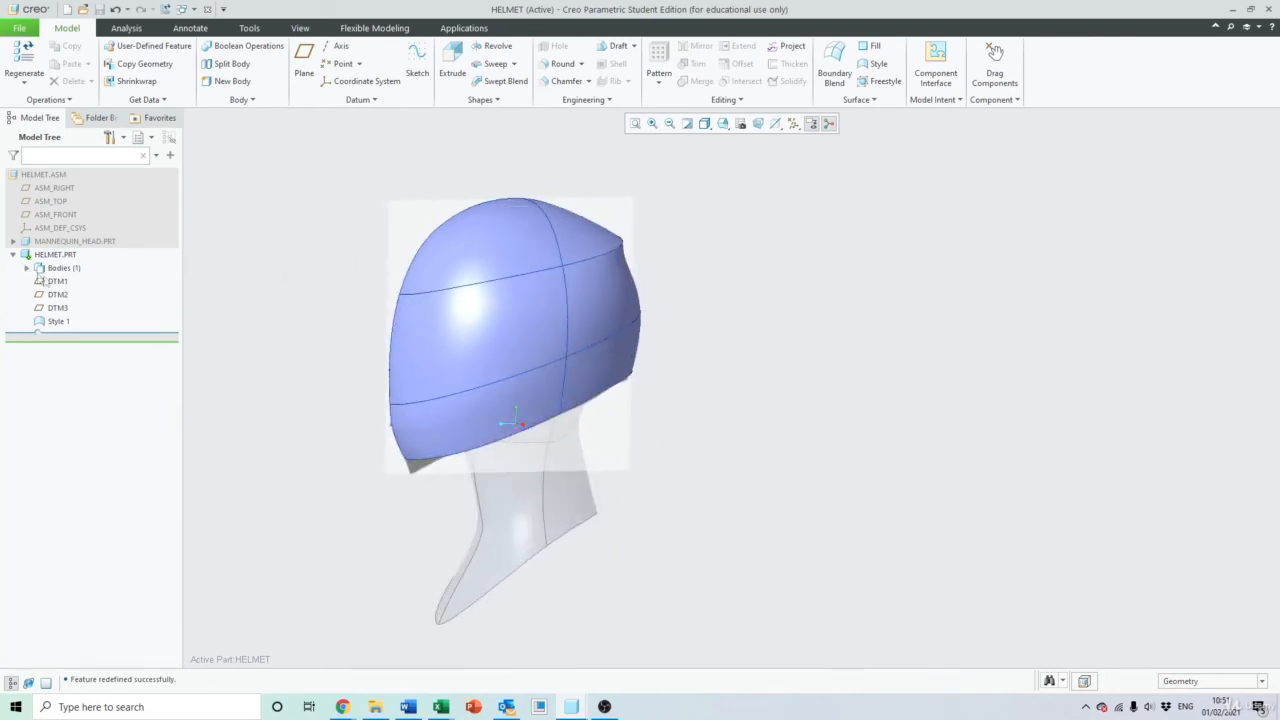
# Mirror the Style 1 half shell about datum plane DTM2 to create the other half of the helmet
pyautogui.moveTo(266, 292)
pyautogui.mouseDown(button='middle')
pyautogui.moveTo(380, 297)
pyautogui.moveTo(266, 288)
pyautogui.moveTo(435, 225)
pyautogui.moveTo(434, 203)
pyautogui.moveTo(543, 203)
pyautogui.moveTo(355, 187)
pyautogui.moveTo(445, 192)
pyautogui.mouseUp(button='middle')
pyautogui.scroll(3, 532, 320)
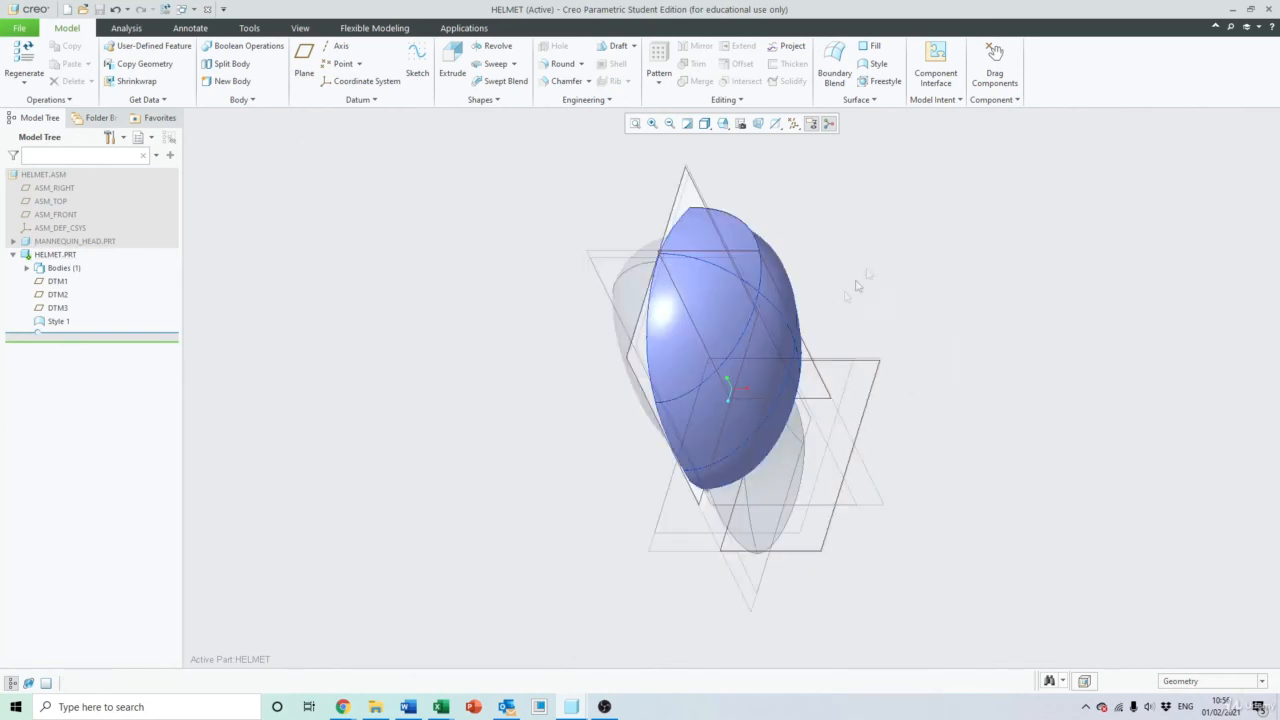
pyautogui.moveTo(837, 318); pyautogui.dragTo(925, 239, button='middle')
pyautogui.scroll(5, 846, 323)
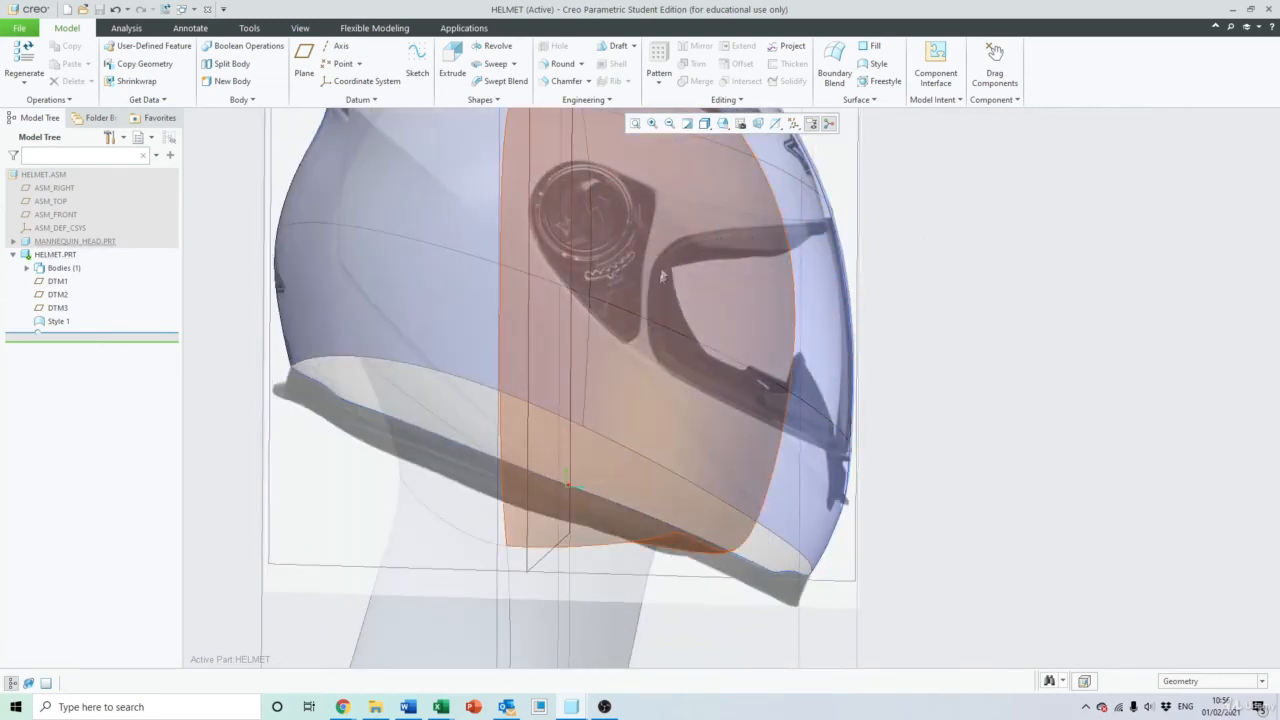
pyautogui.scroll(-5, 828, 449)
pyautogui.moveTo(966, 300); pyautogui.dragTo(823, 337, button='middle')
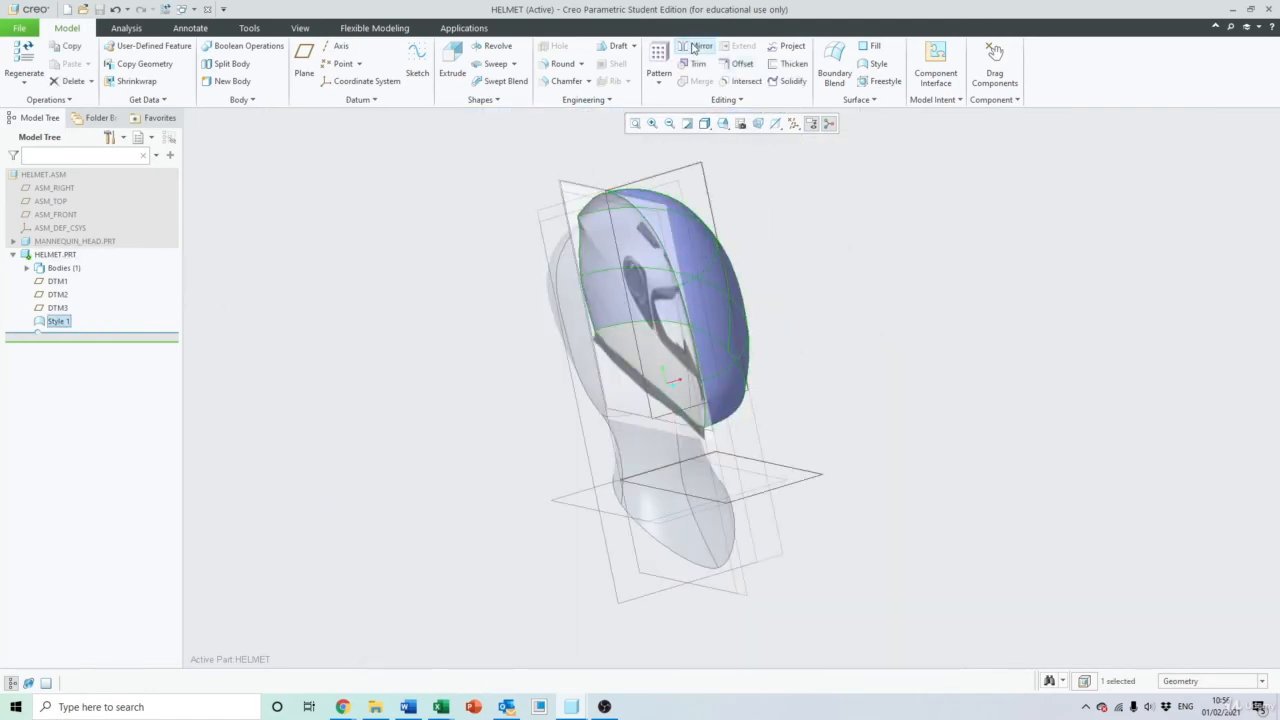
pyautogui.click(698, 46)
pyautogui.click(570, 187)
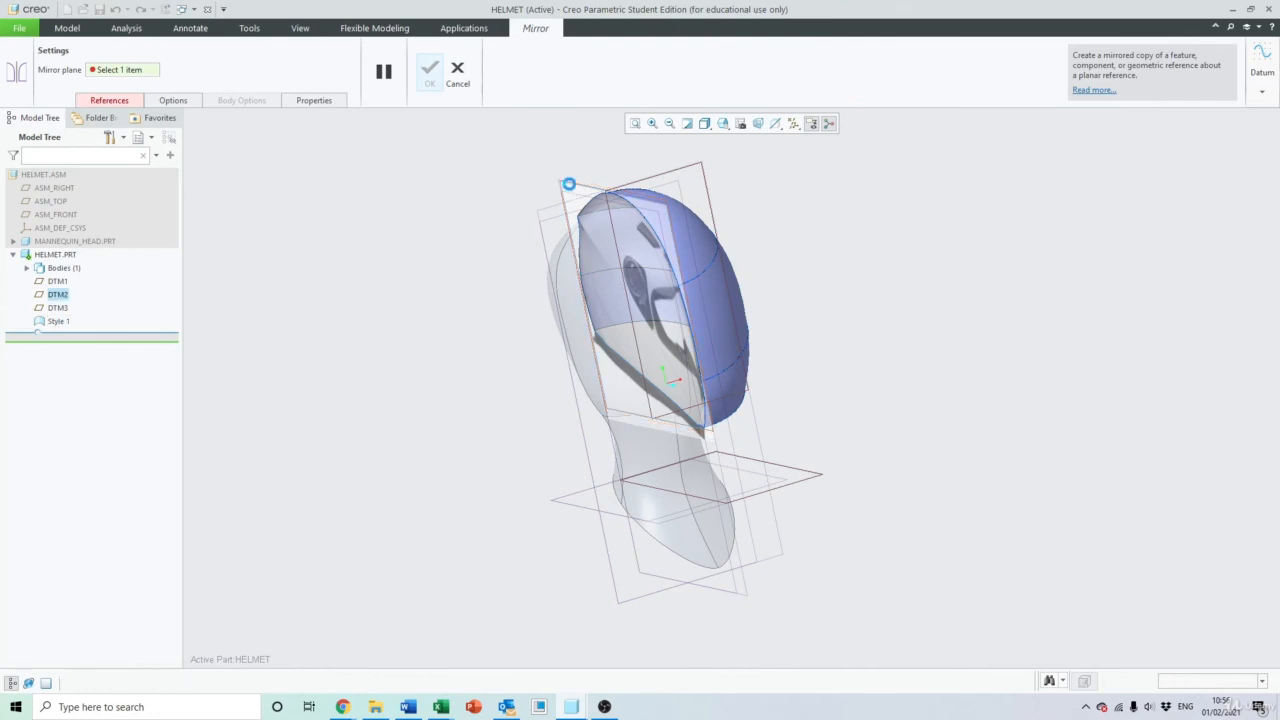
pyautogui.click(430, 70)
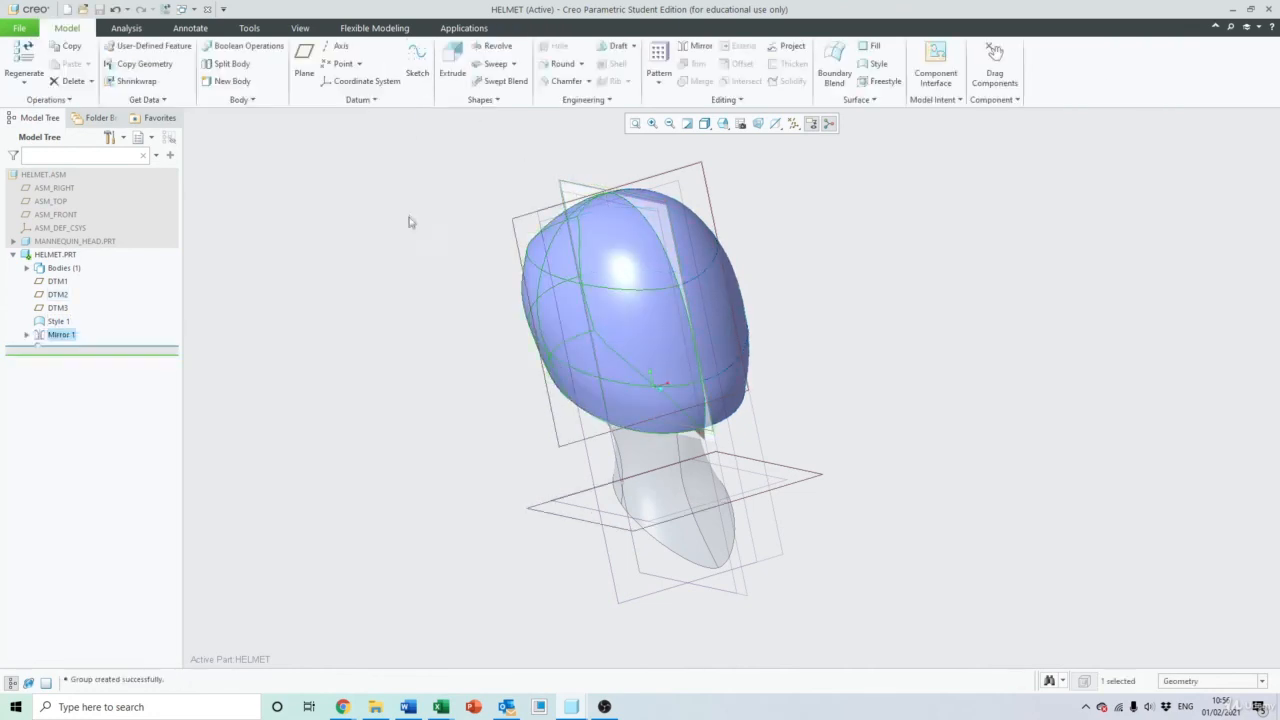
# Hide the mirrored style surface, Style 1 (2), so that only the original half shell is displayed
pyautogui.moveTo(470, 276)
pyautogui.mouseDown(button='middle')
pyautogui.moveTo(380, 254)
pyautogui.moveTo(349, 277)
pyautogui.moveTo(320, 274)
pyautogui.moveTo(517, 251)
pyautogui.moveTo(540, 357)
pyautogui.moveTo(945, 247)
pyautogui.moveTo(779, 234)
pyautogui.moveTo(917, 334)
pyautogui.moveTo(883, 337)
pyautogui.moveTo(893, 354)
pyautogui.mouseUp(button='middle')
pyautogui.scroll(2, 893, 354)
pyautogui.keyDown('shift'); pyautogui.moveTo(1000, 365); pyautogui.dragTo(969, 370, button='middle'); pyautogui.keyUp('shift')
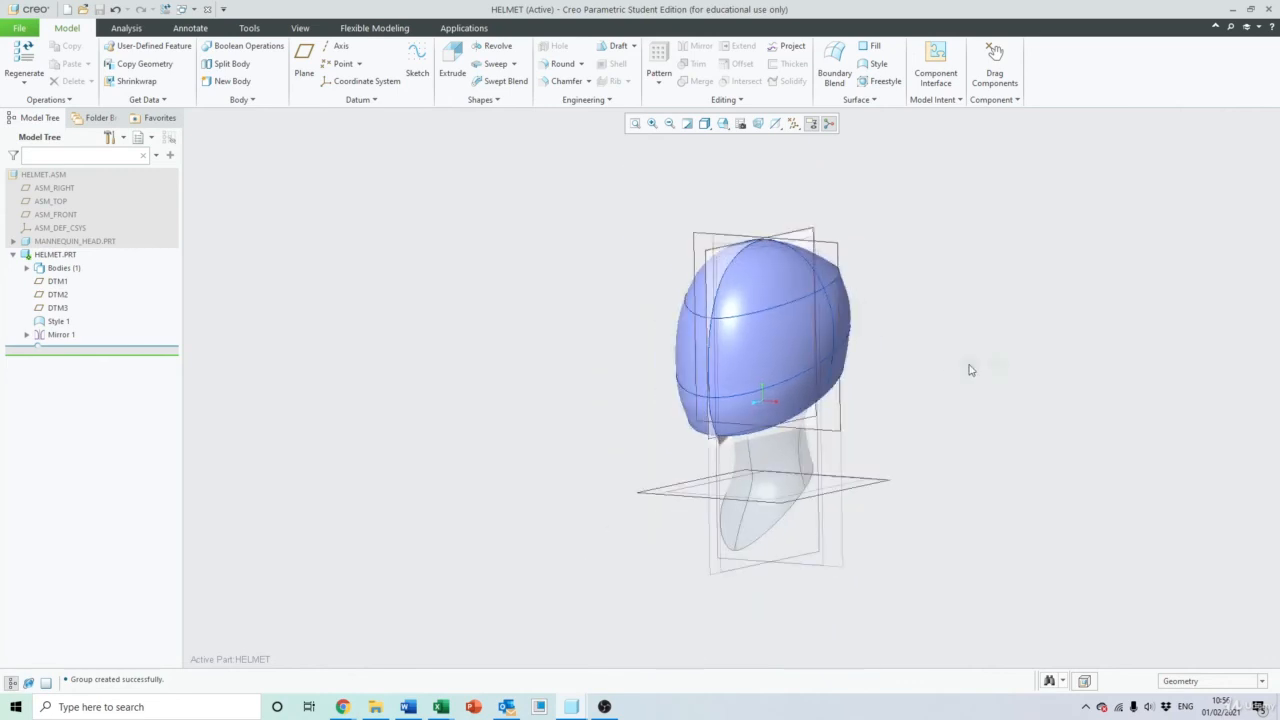
pyautogui.click(27, 335)
pyautogui.click(80, 348)
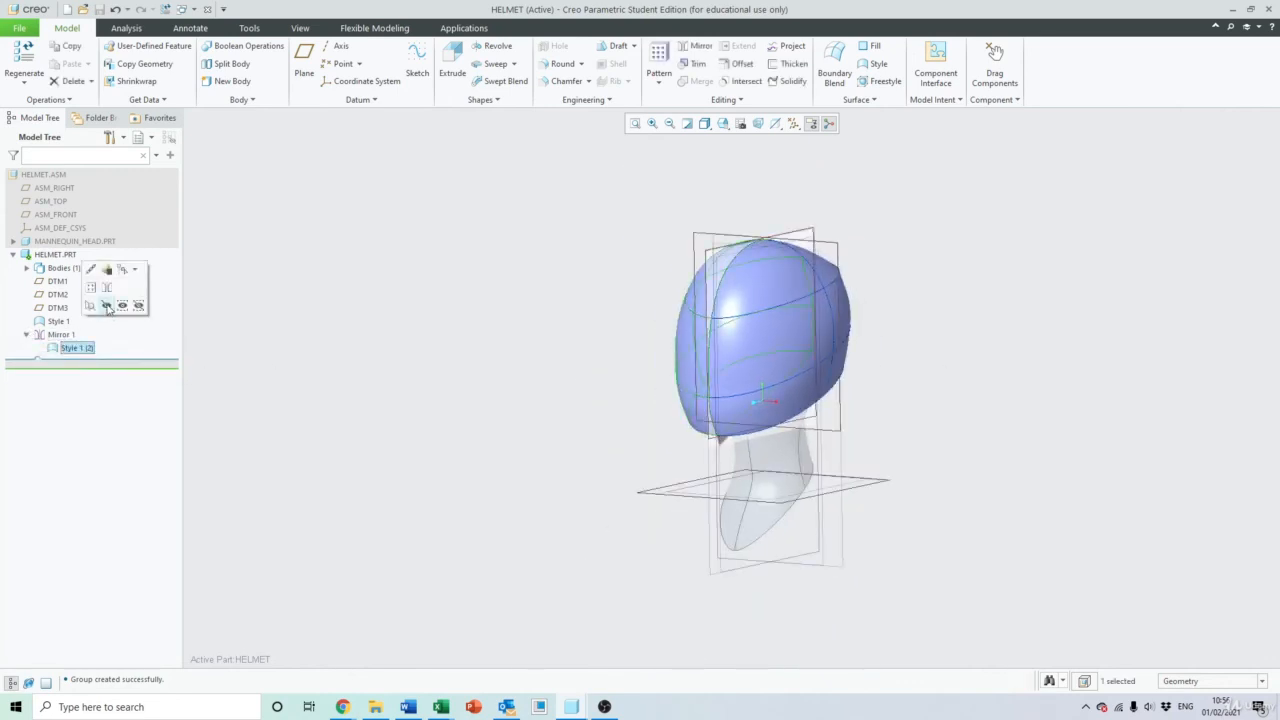
pyautogui.click(107, 306)
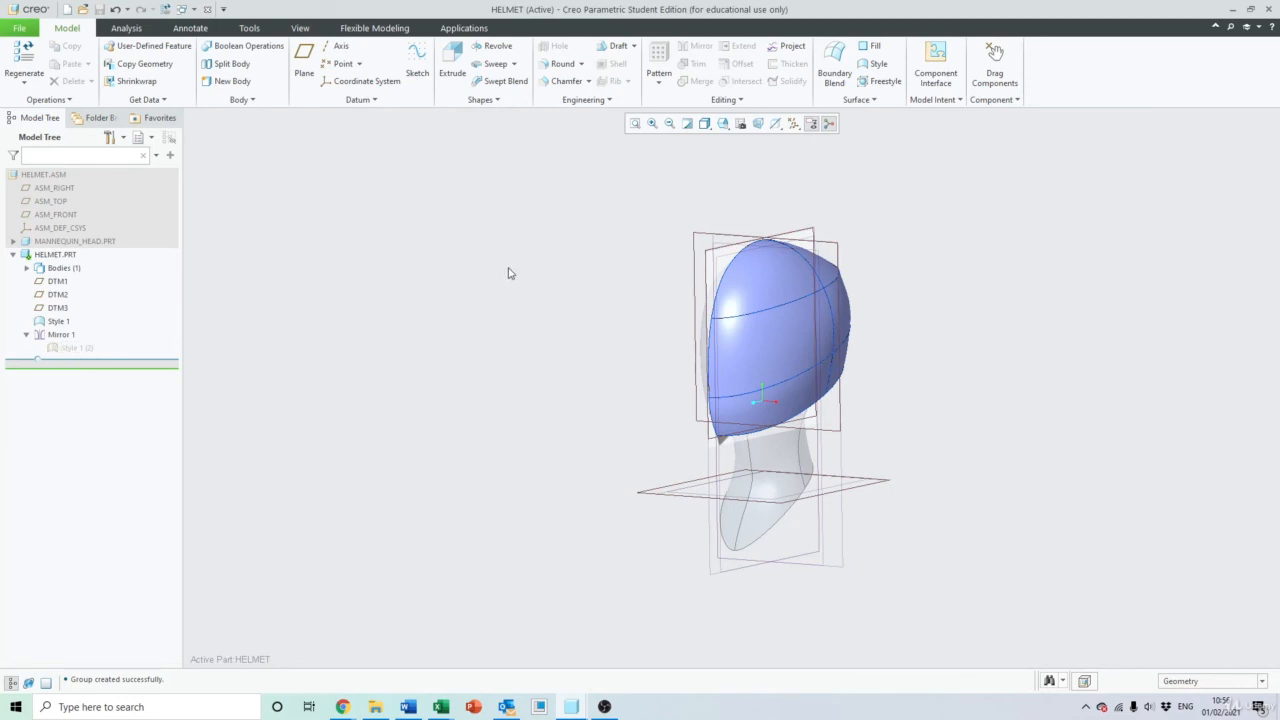
# Start a sketch on datum plane DTM2 with DTM1 and DTM3 as references
pyautogui.click(417, 60)
pyautogui.click(706, 256)
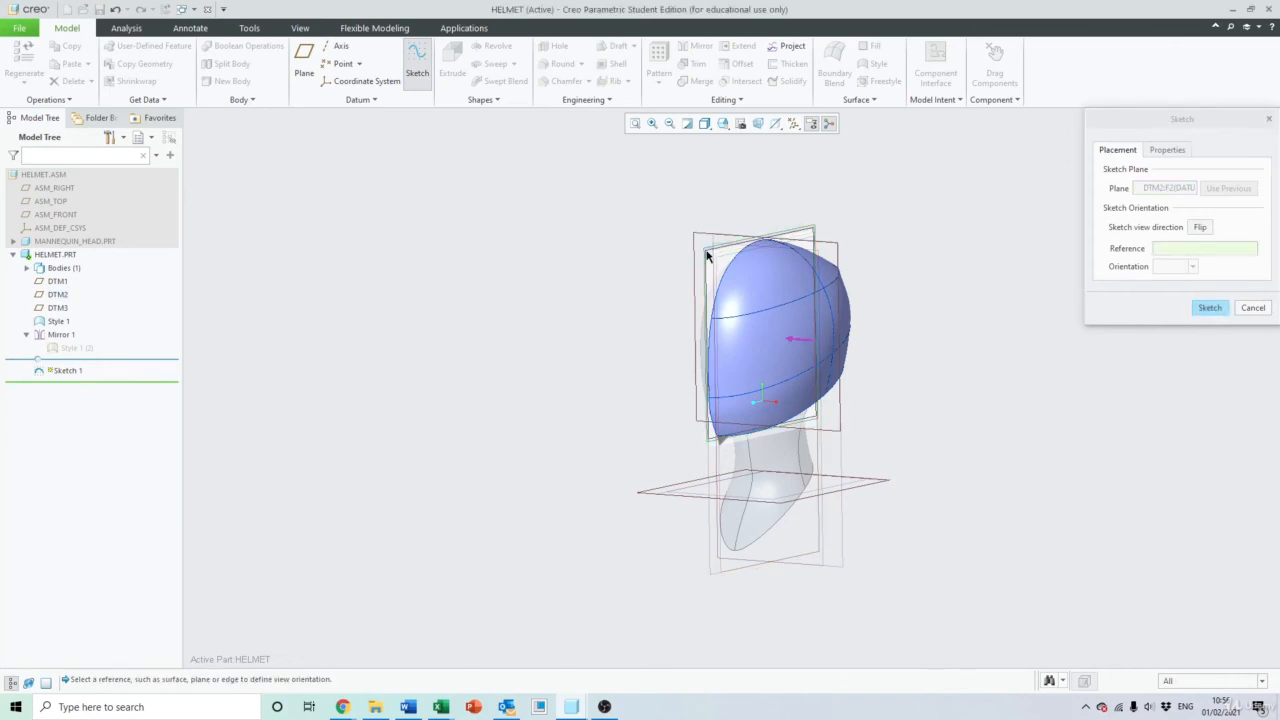
pyautogui.click(1210, 307)
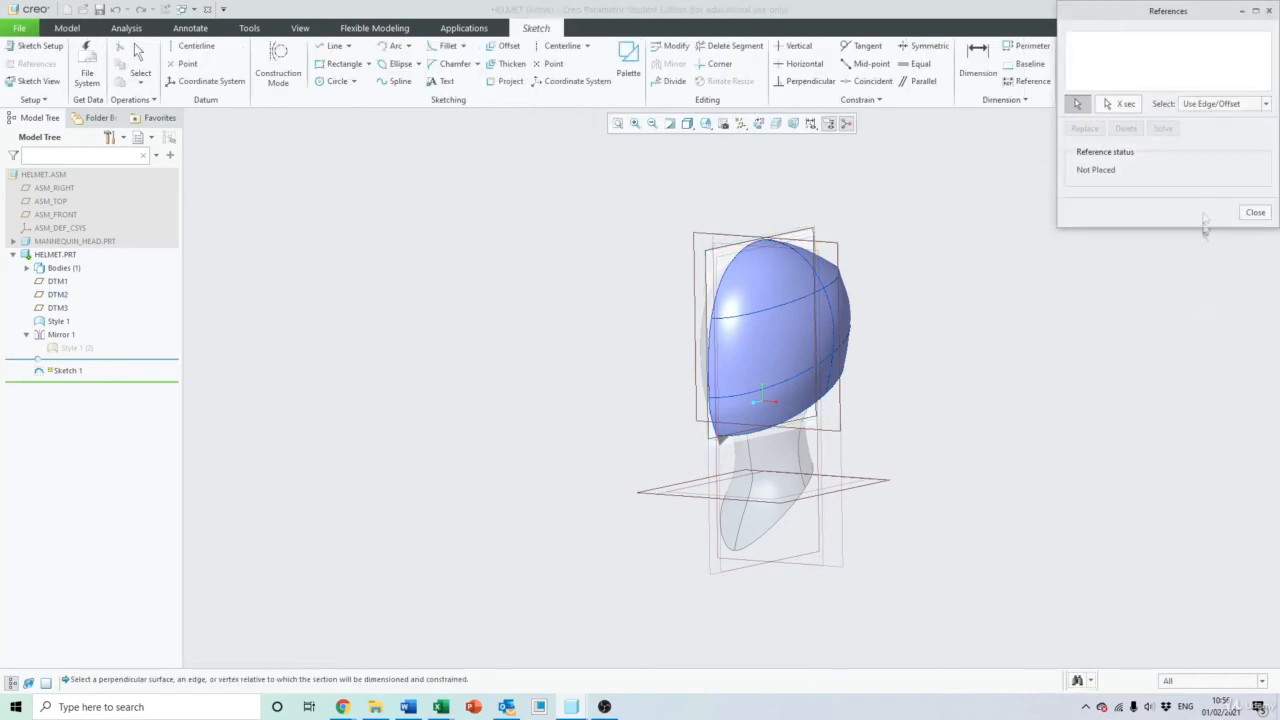
pyautogui.click(709, 242)
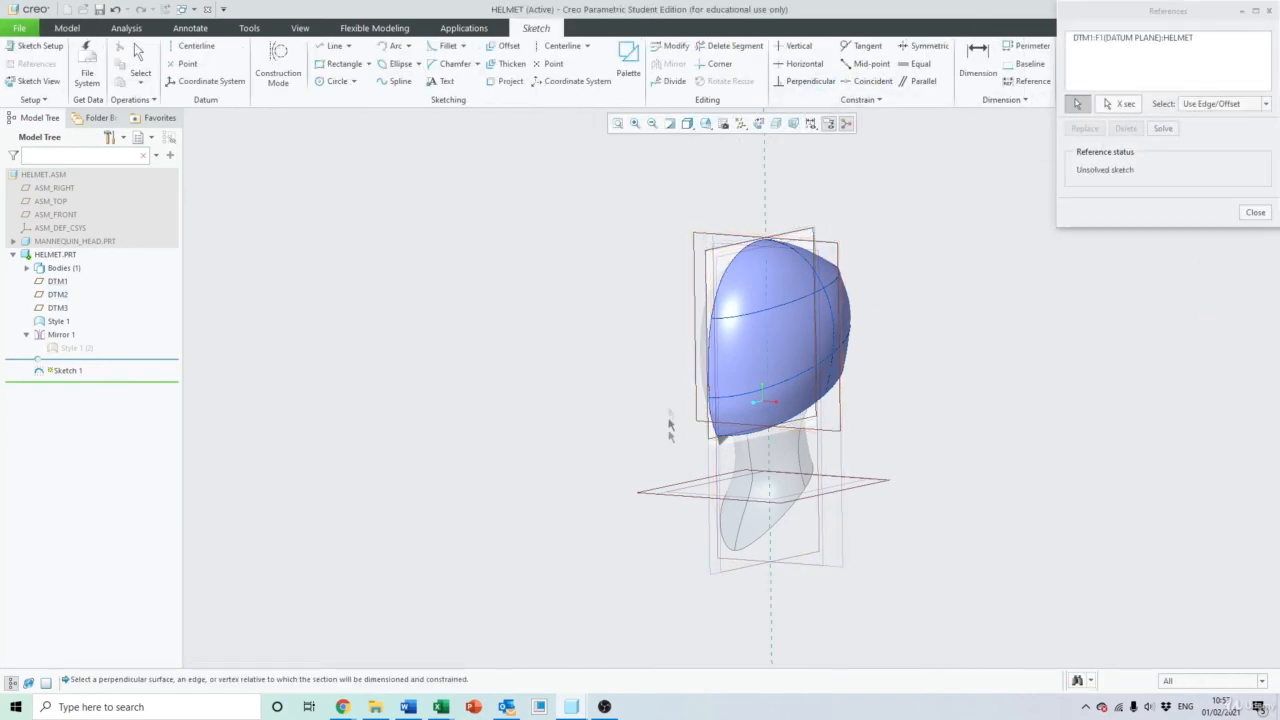
pyautogui.click(651, 494)
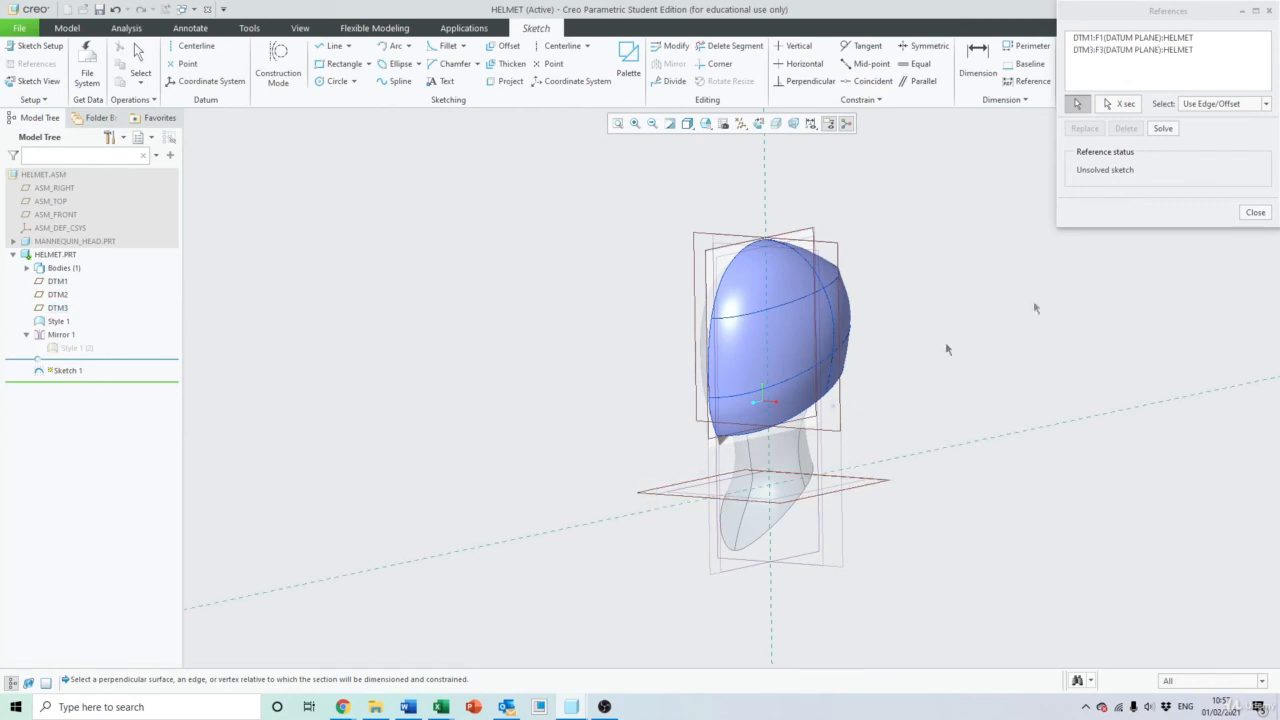
pyautogui.click(1165, 129)
pyautogui.click(1254, 213)
# In the LEFT view, trace the visor opening with an open spline extending past the helmet's front edge at both ends, and finish the sketch
pyautogui.click(706, 123)
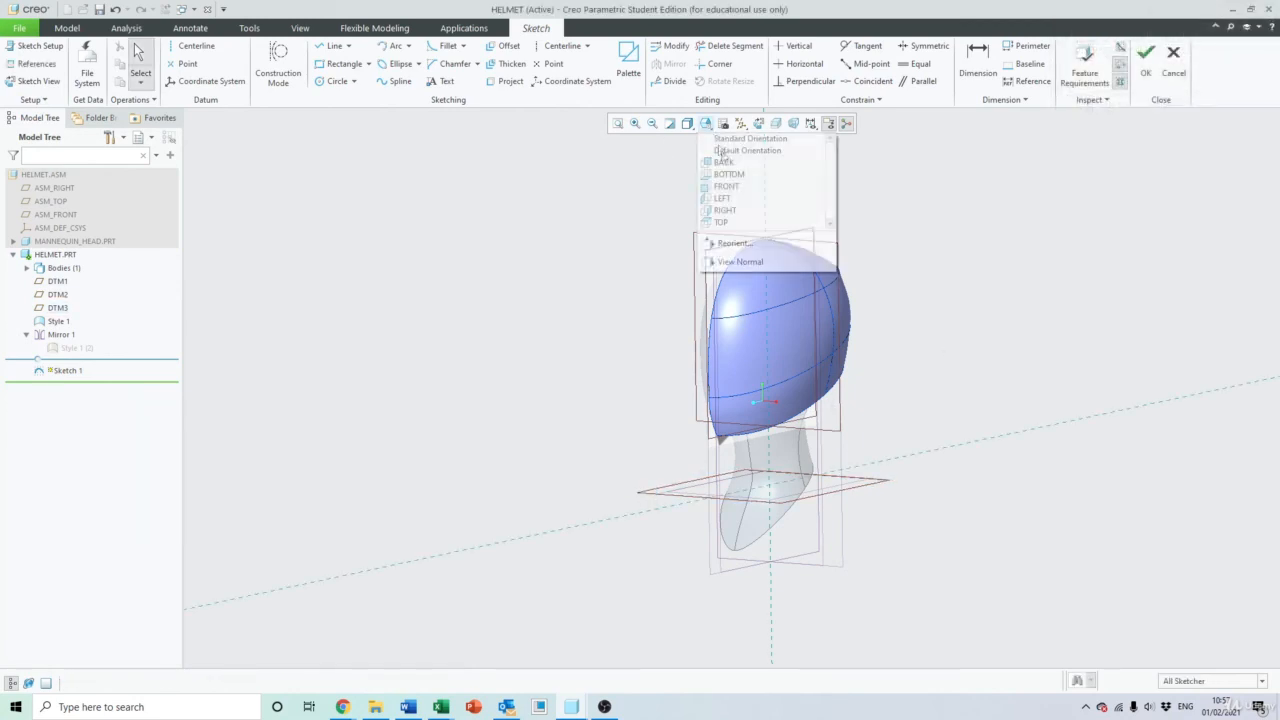
pyautogui.click(735, 199)
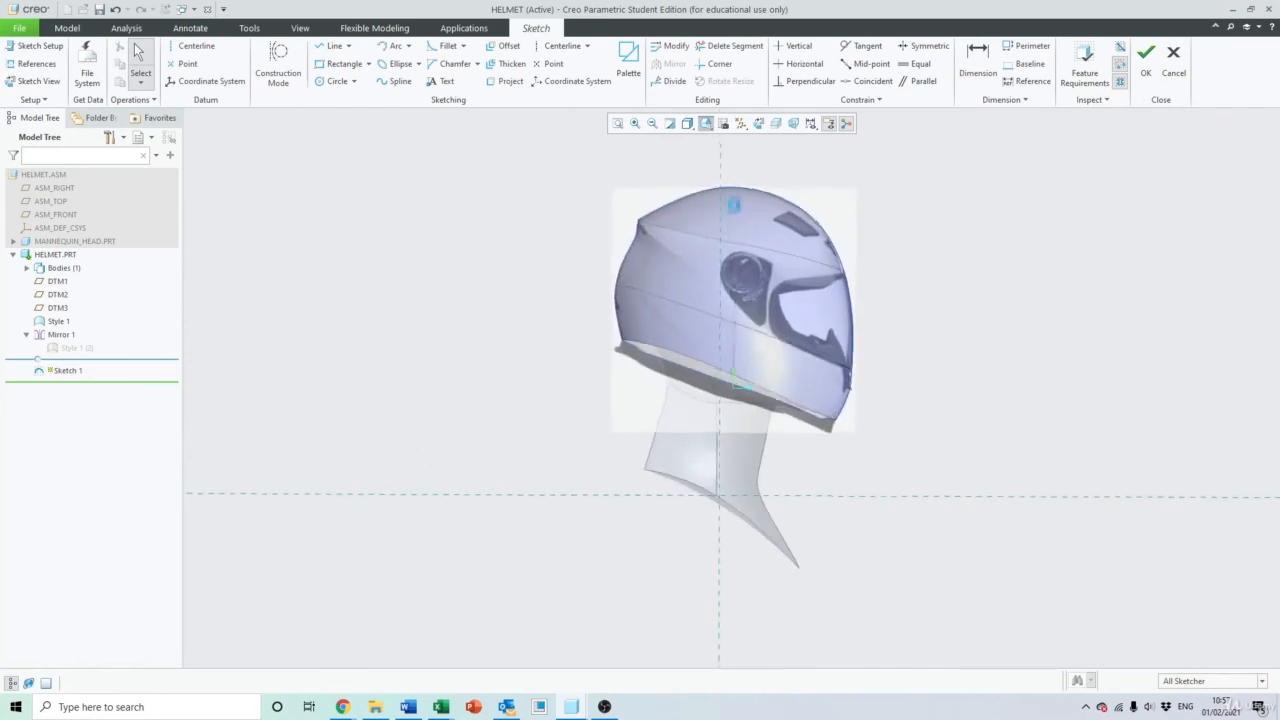
pyautogui.scroll(6, 855, 270)
pyautogui.scroll(-5, 810, 285)
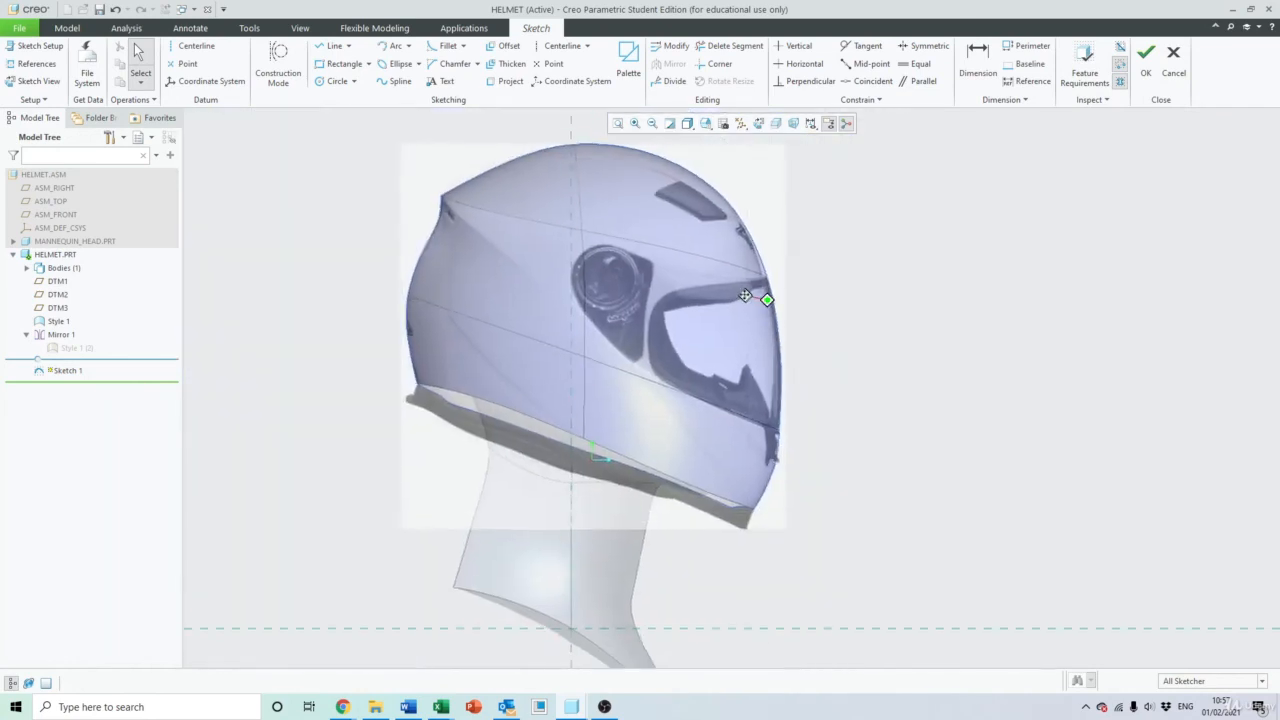
pyautogui.click(395, 83)
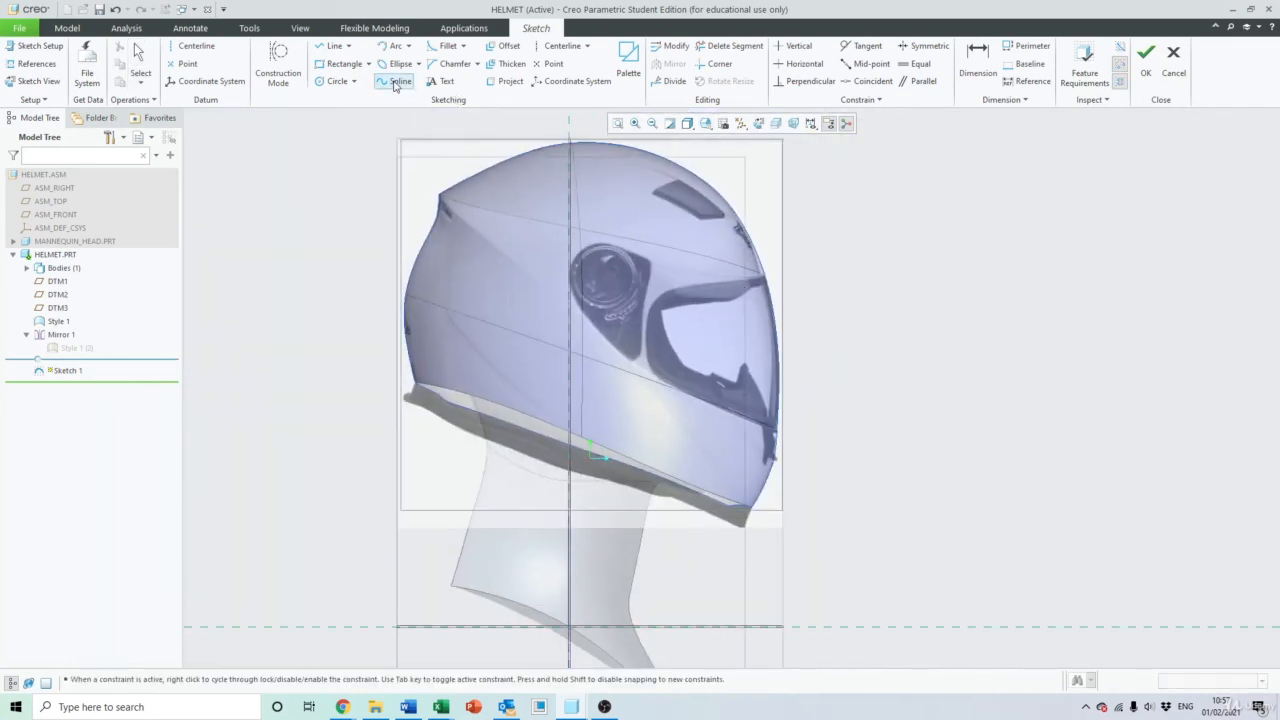
pyautogui.scroll(5, 765, 293)
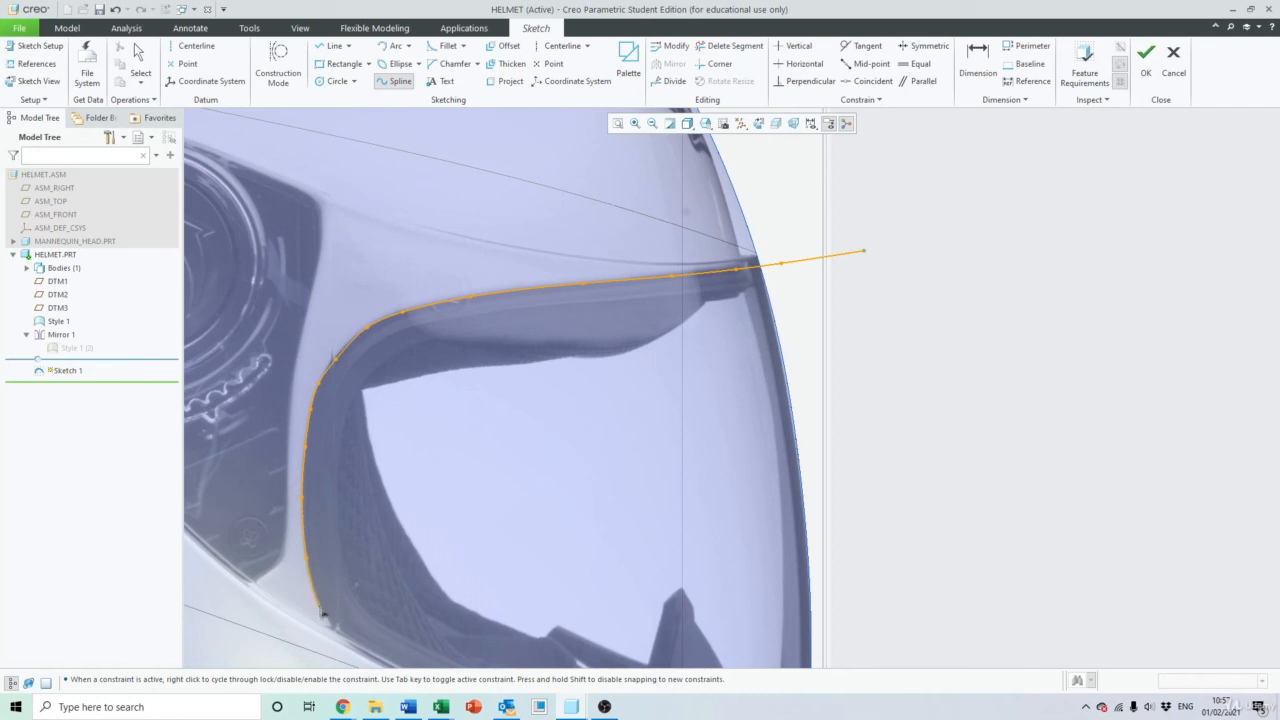
pyautogui.moveTo(335, 632)
pyautogui.keyDown('shift'); pyautogui.mouseDown(button='middle')
pyautogui.moveTo(391, 583)
pyautogui.moveTo(368, 466)
pyautogui.mouseUp(button='middle'); pyautogui.keyUp('shift')
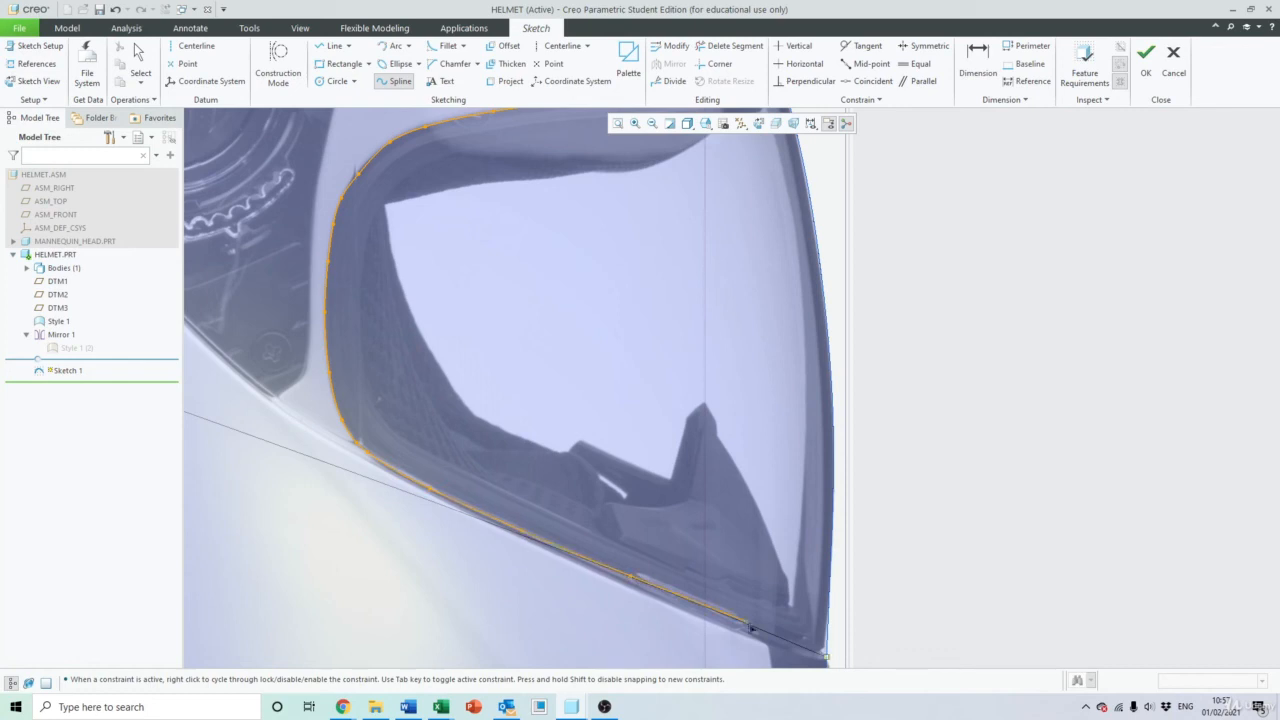
pyautogui.click(766, 632)
pyautogui.keyDown('shift'); pyautogui.moveTo(873, 657); pyautogui.dragTo(824, 470, button='middle'); pyautogui.keyUp('shift')
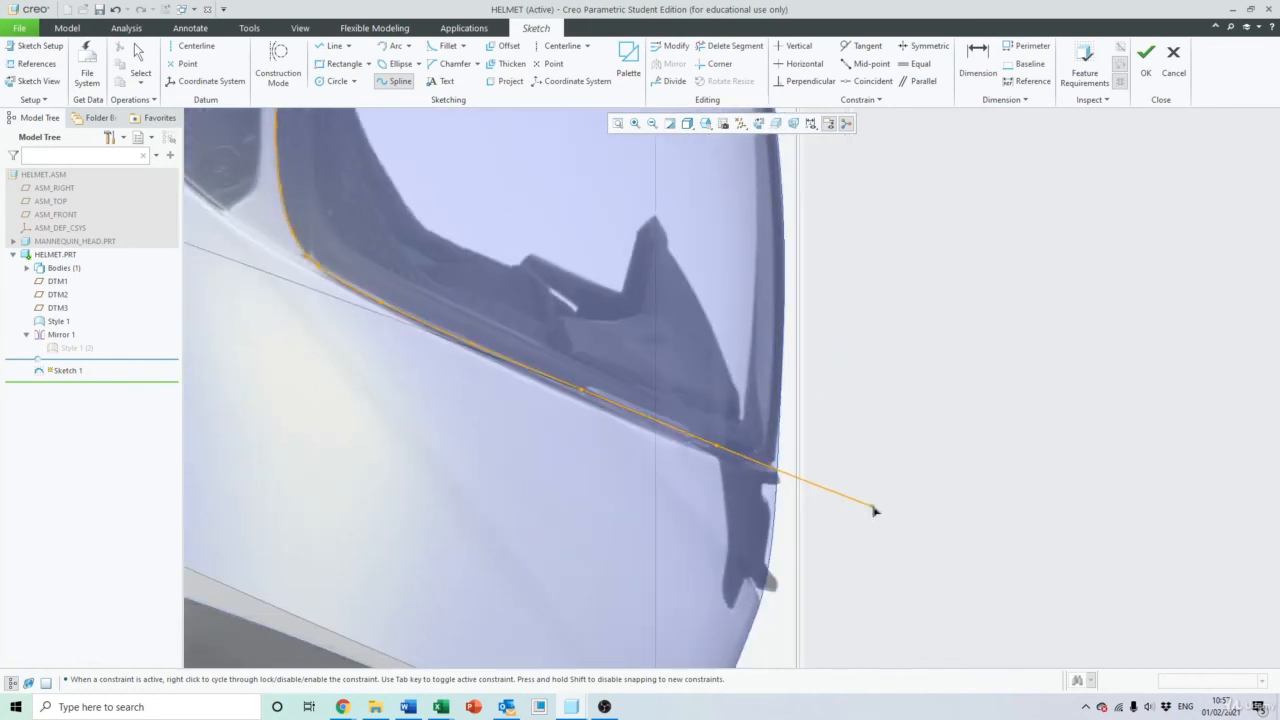
pyautogui.click(915, 519)
pyautogui.scroll(1, 1040, 502)
pyautogui.middleClick(1038, 501)
pyautogui.scroll(3, 1018, 492)
pyautogui.keyDown('shift'); pyautogui.moveTo(1071, 397); pyautogui.dragTo(965, 405, button='middle'); pyautogui.keyUp('shift')
pyautogui.scroll(-1, 965, 407)
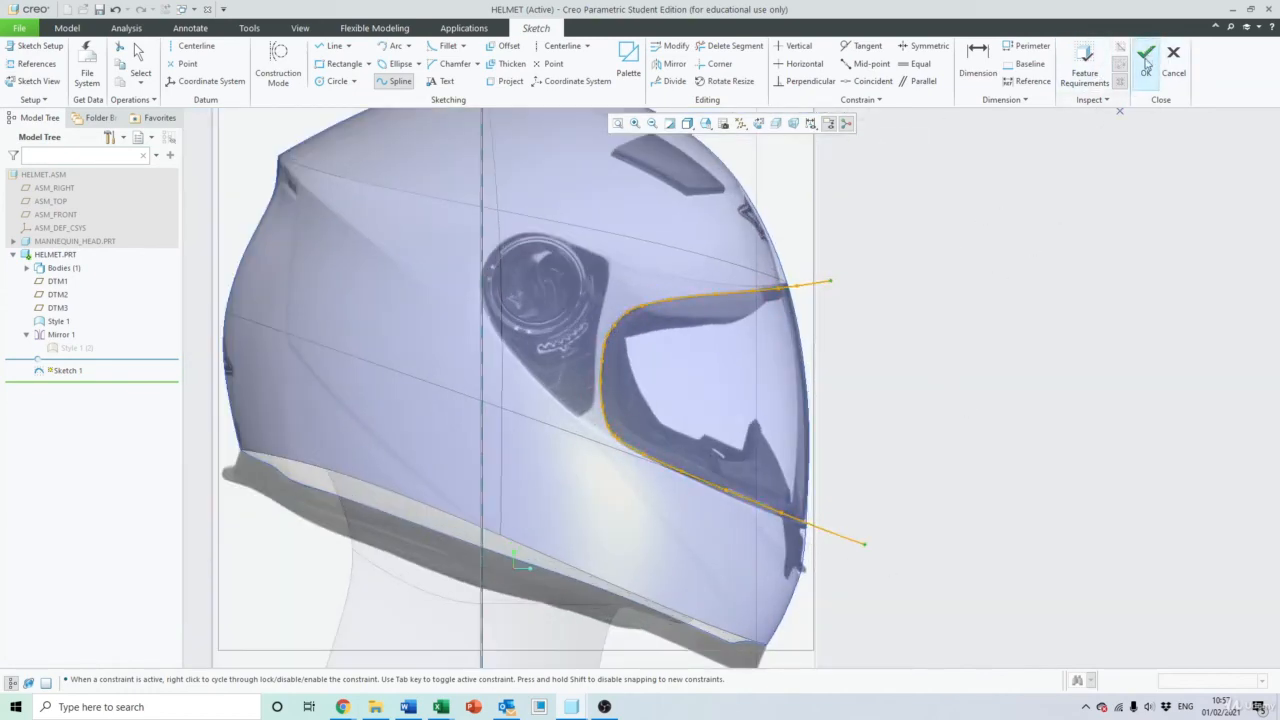
pyautogui.click(1147, 66)
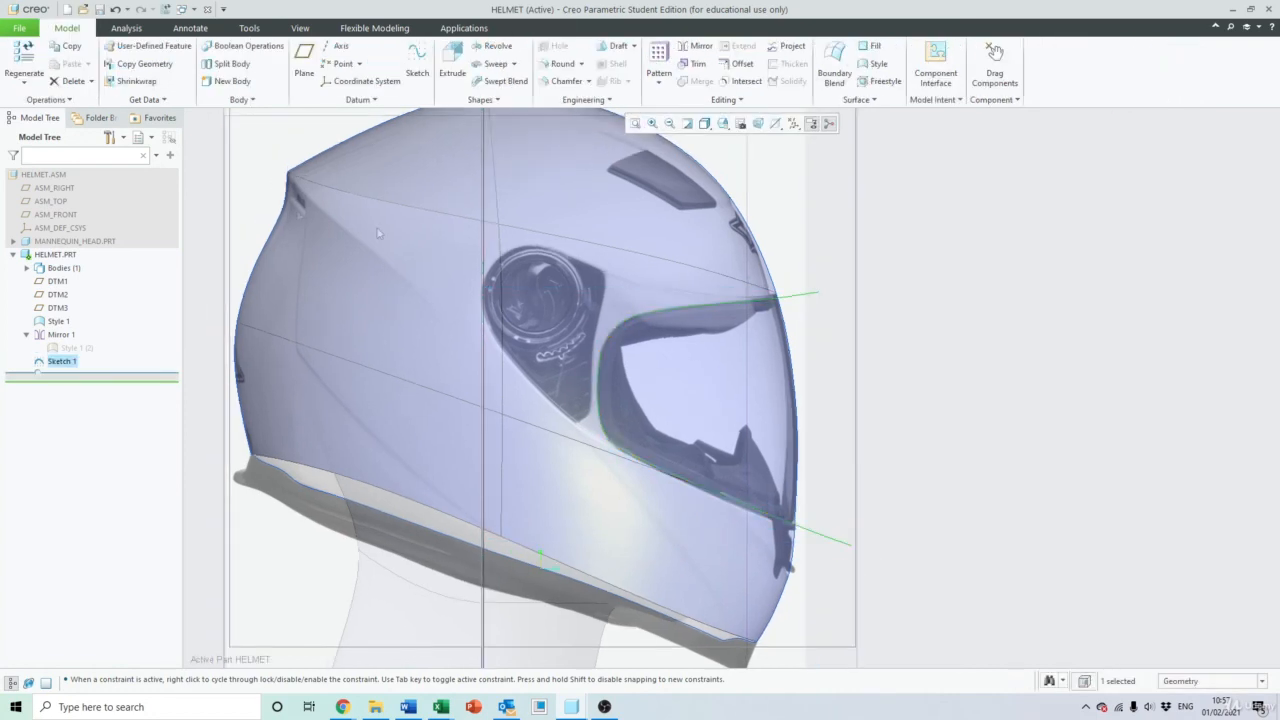
# Extrude the visor spline as a surface symmetrically about the sketch plane to a total depth of about 372, spanning the full helmet width
pyautogui.click(452, 58)
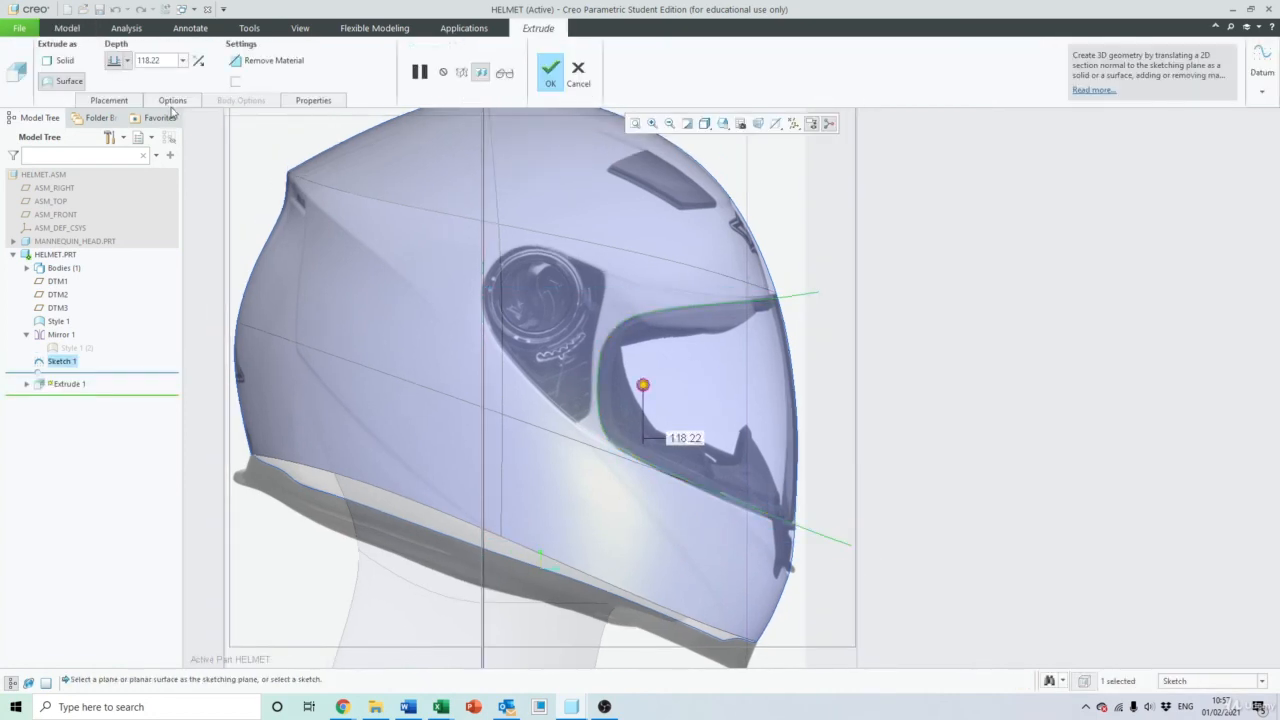
pyautogui.click(127, 60)
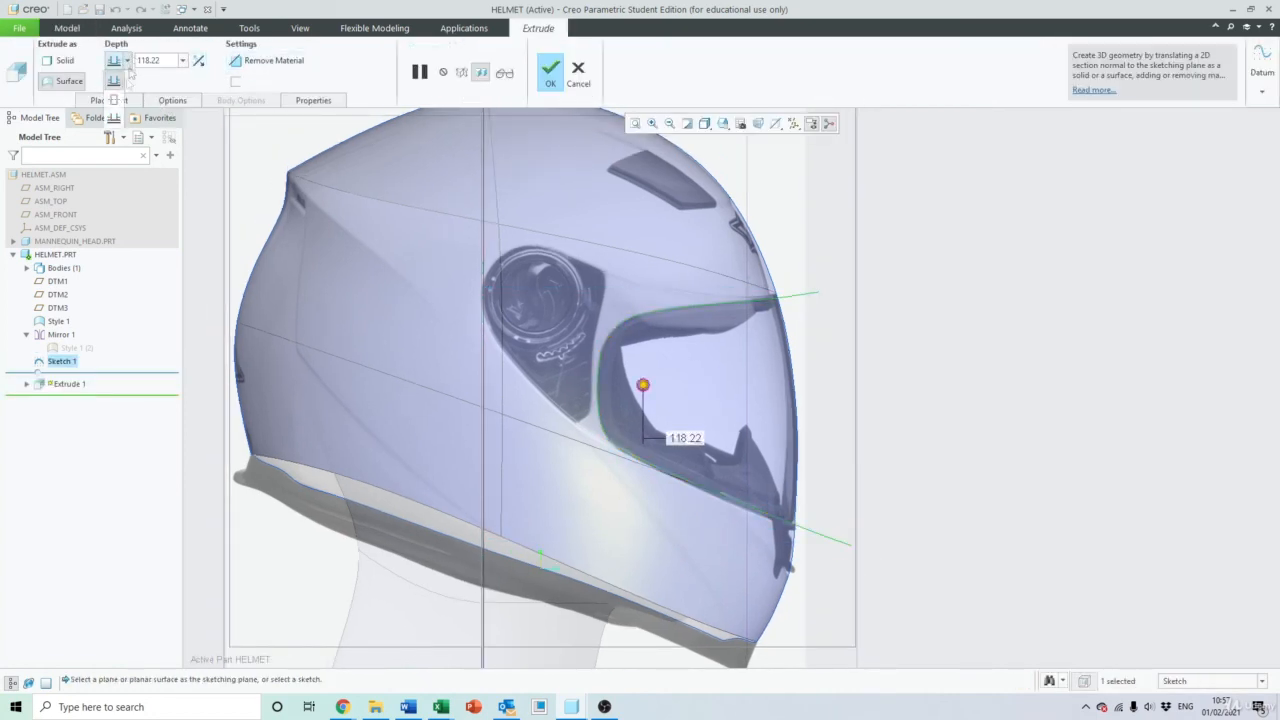
pyautogui.click(114, 99)
pyautogui.scroll(3, 616, 245)
pyautogui.moveTo(614, 249); pyautogui.dragTo(502, 262, button='middle')
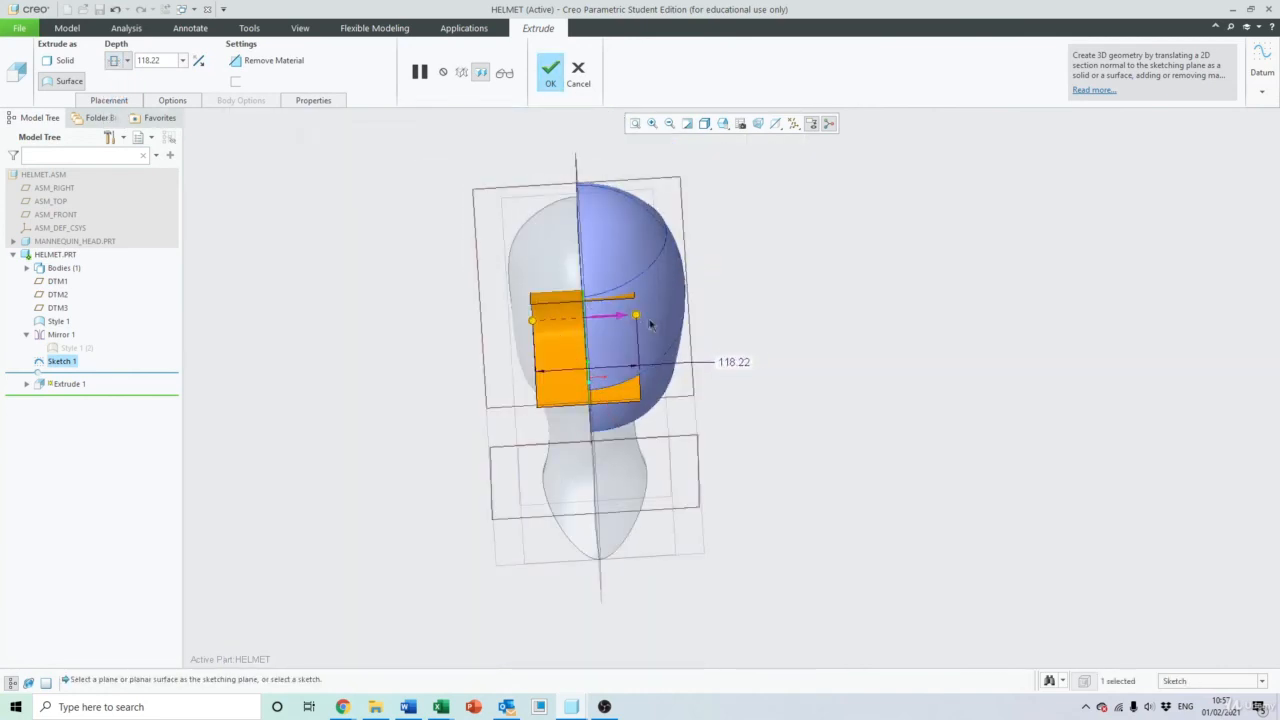
pyautogui.moveTo(705, 322); pyautogui.dragTo(751, 320)
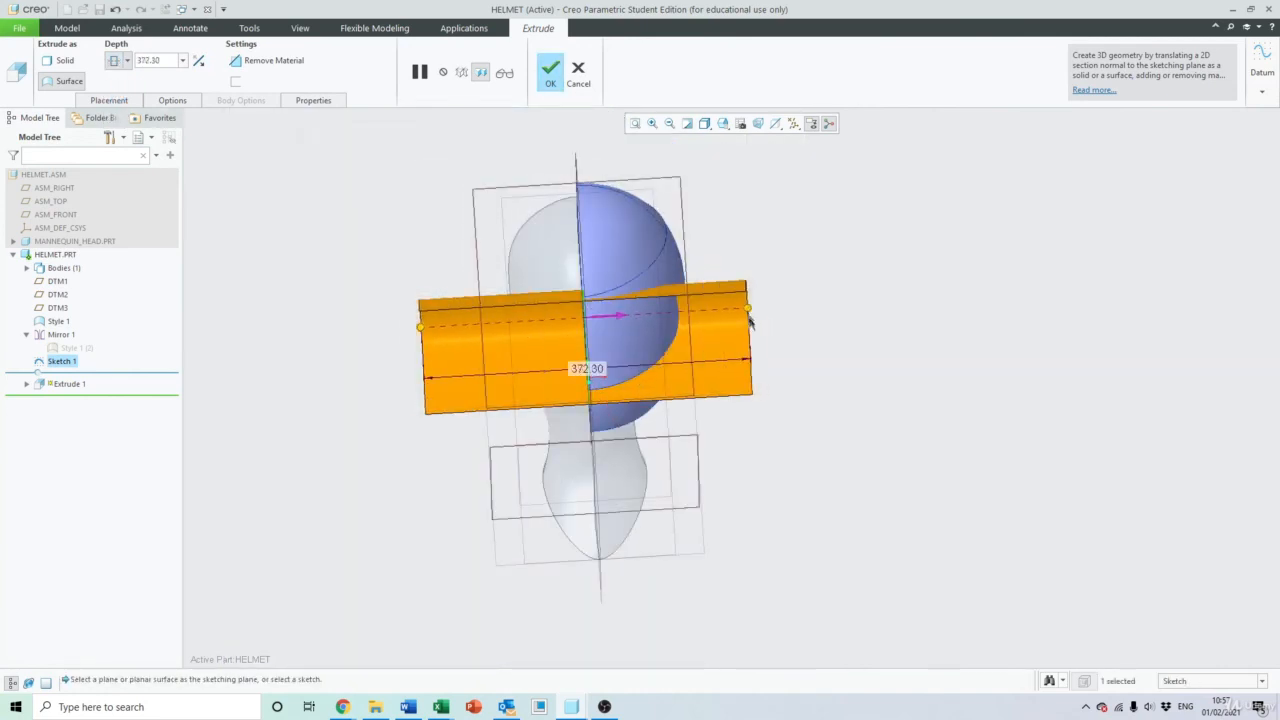
pyautogui.click(550, 70)
# Show the mirrored style surface, Style 1 (2), again
pyautogui.click(323, 221)
pyautogui.click(56, 362)
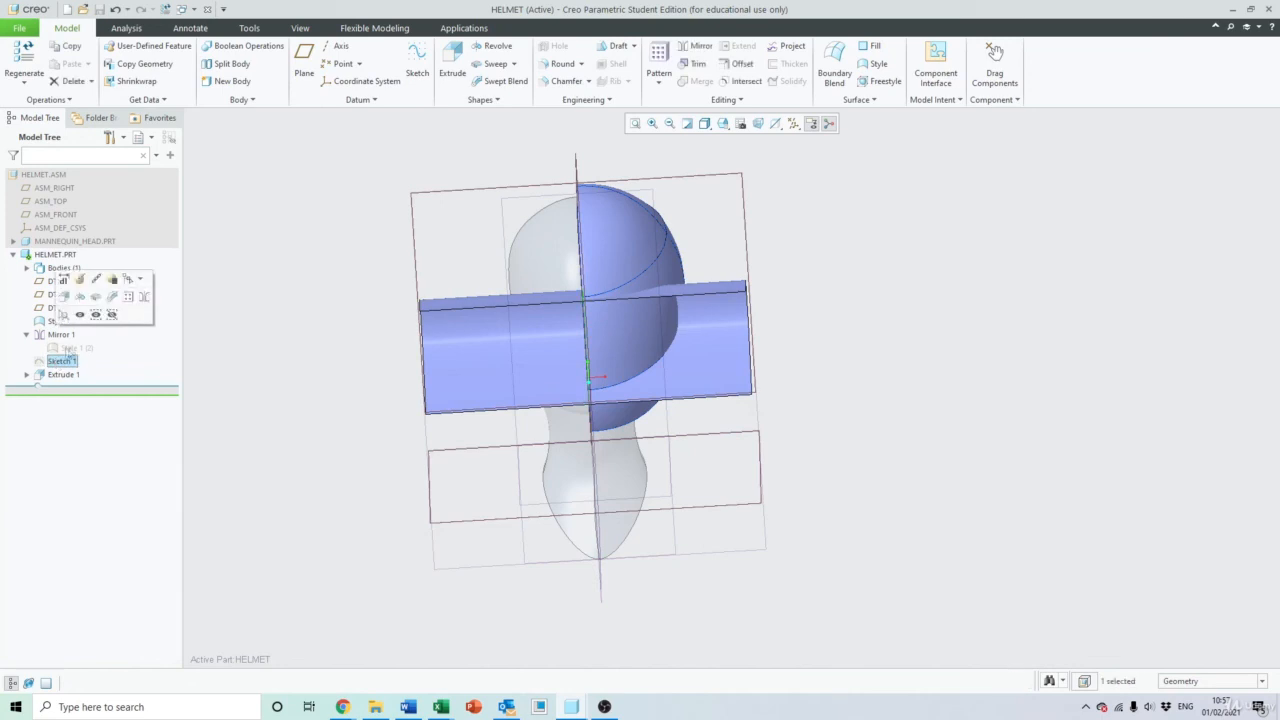
pyautogui.click(76, 348)
pyautogui.click(98, 302)
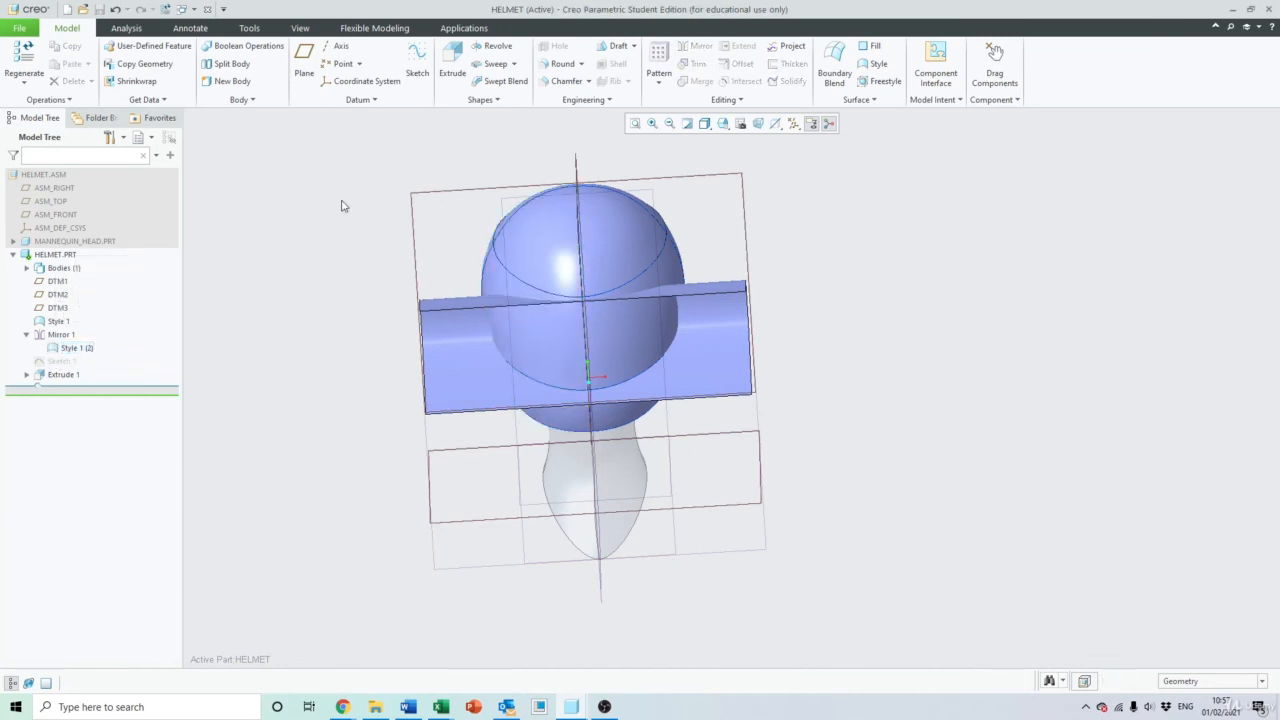
# Trim the original Style 1 half shell with the extruded visor surface as trimming object, then inspect the cut opening
pyautogui.moveTo(343, 203)
pyautogui.mouseDown(button='middle')
pyautogui.moveTo(349, 180)
pyautogui.moveTo(390, 207)
pyautogui.moveTo(289, 203)
pyautogui.moveTo(323, 217)
pyautogui.mouseUp(button='middle')
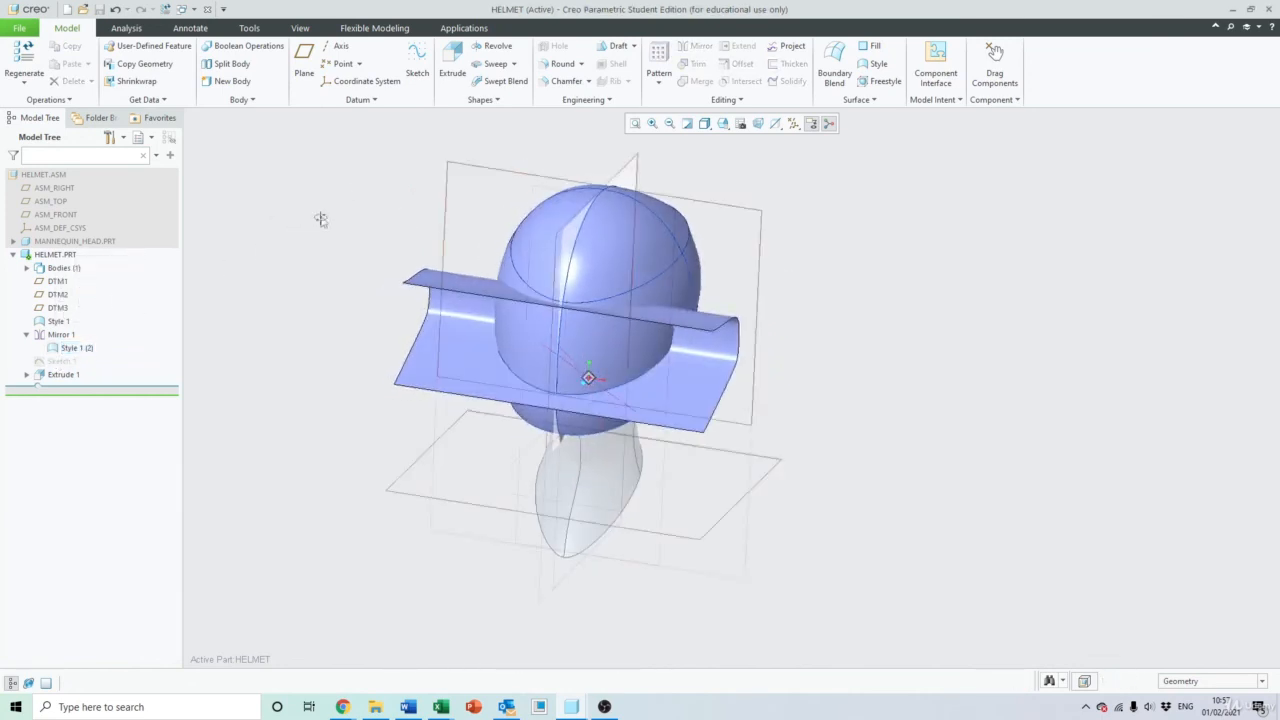
pyautogui.scroll(3, 323, 217)
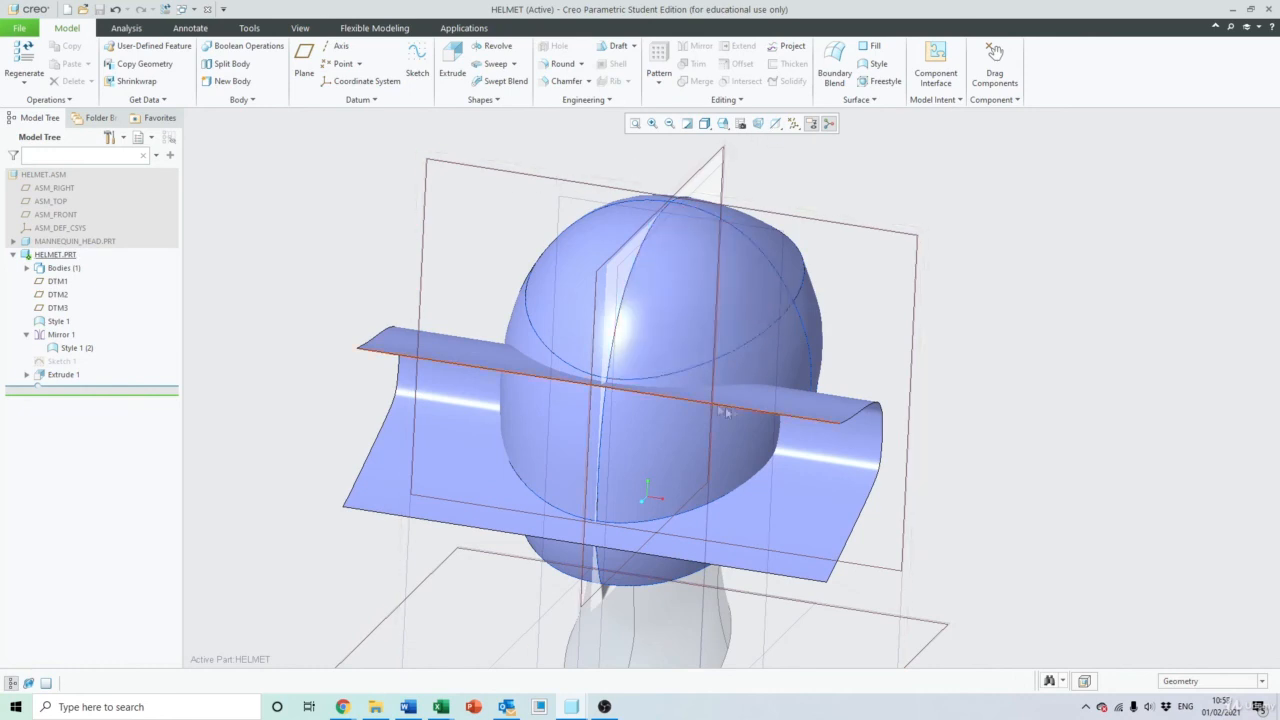
pyautogui.click(785, 377)
pyautogui.moveTo(785, 377); pyautogui.dragTo(620, 470, button='middle')
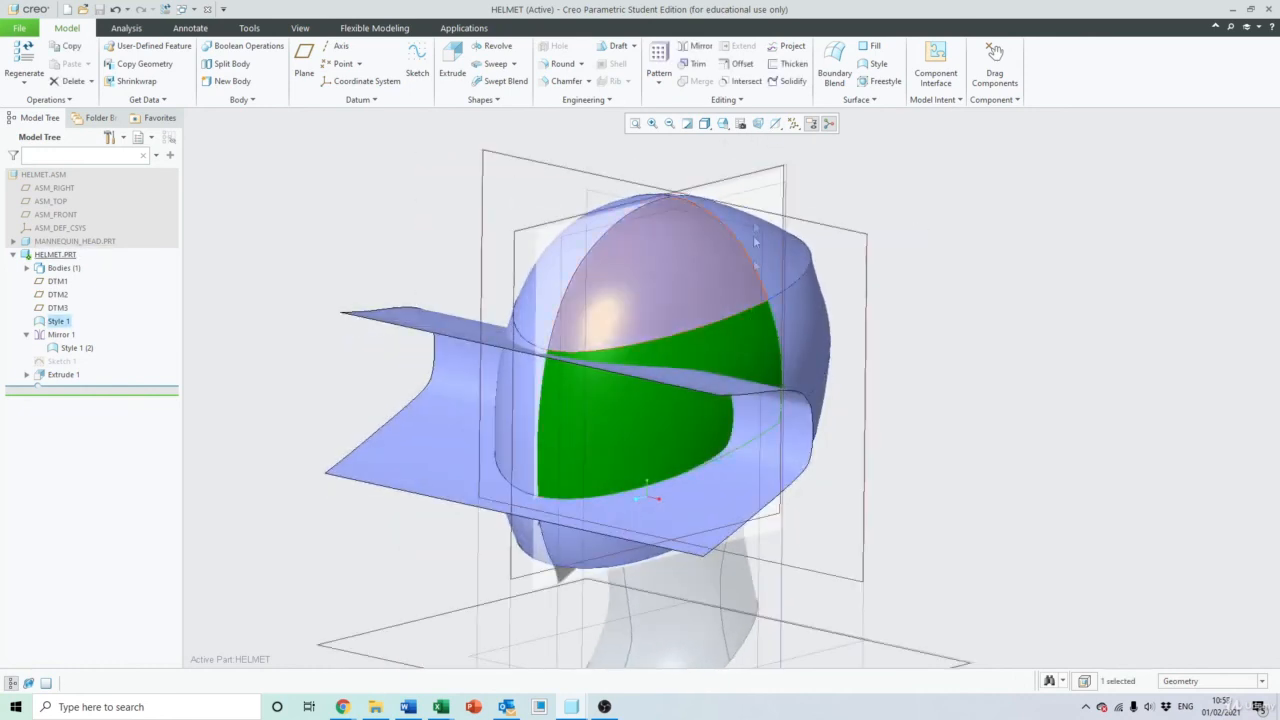
pyautogui.click(697, 67)
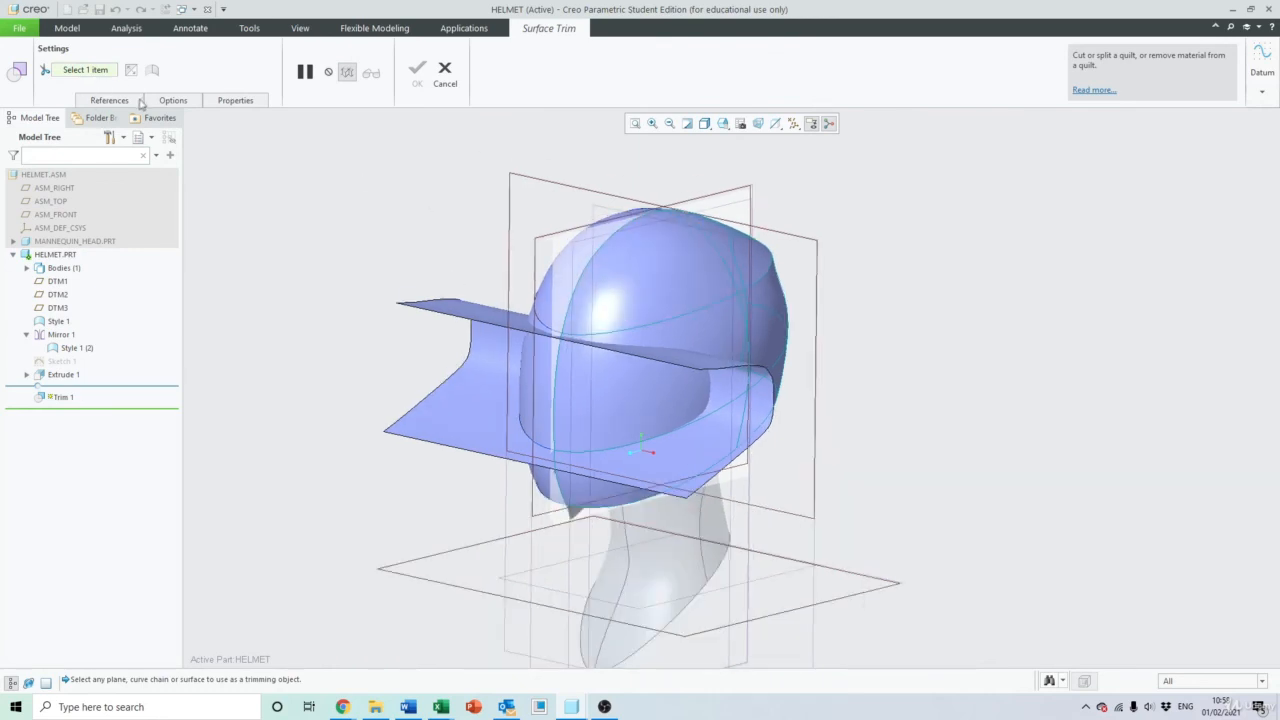
pyautogui.click(112, 101)
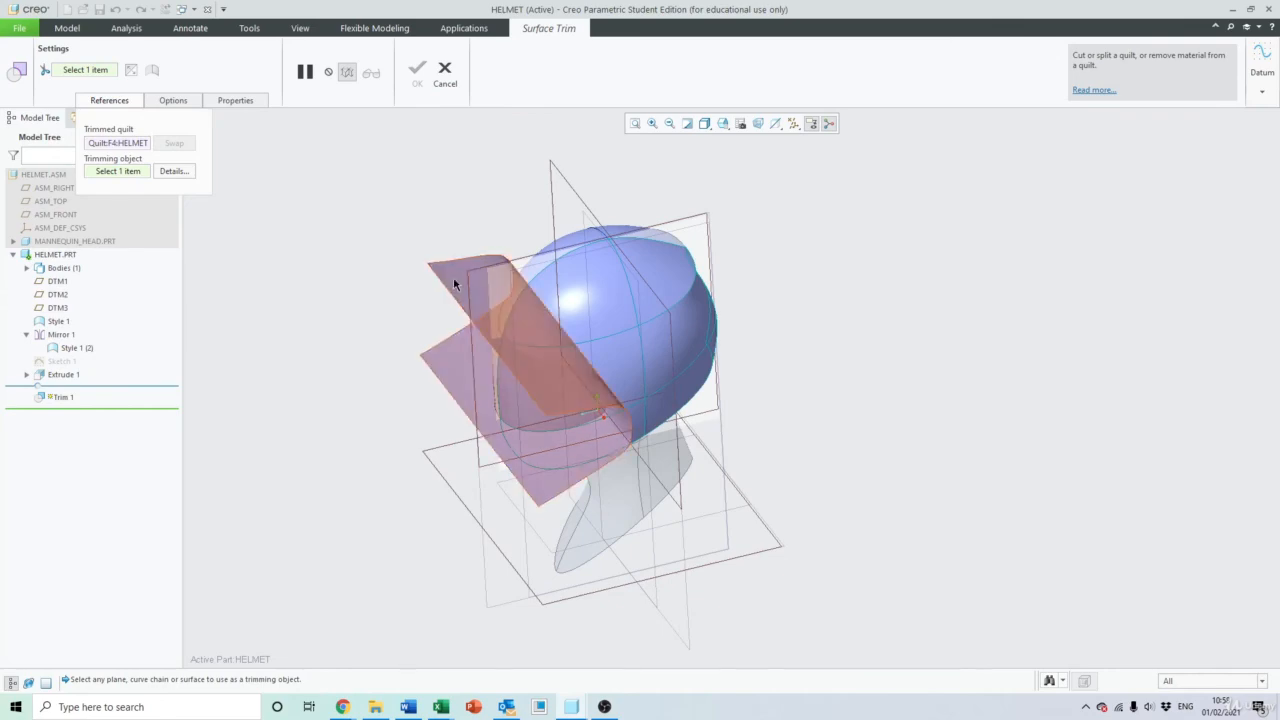
pyautogui.scroll(3, 554, 398)
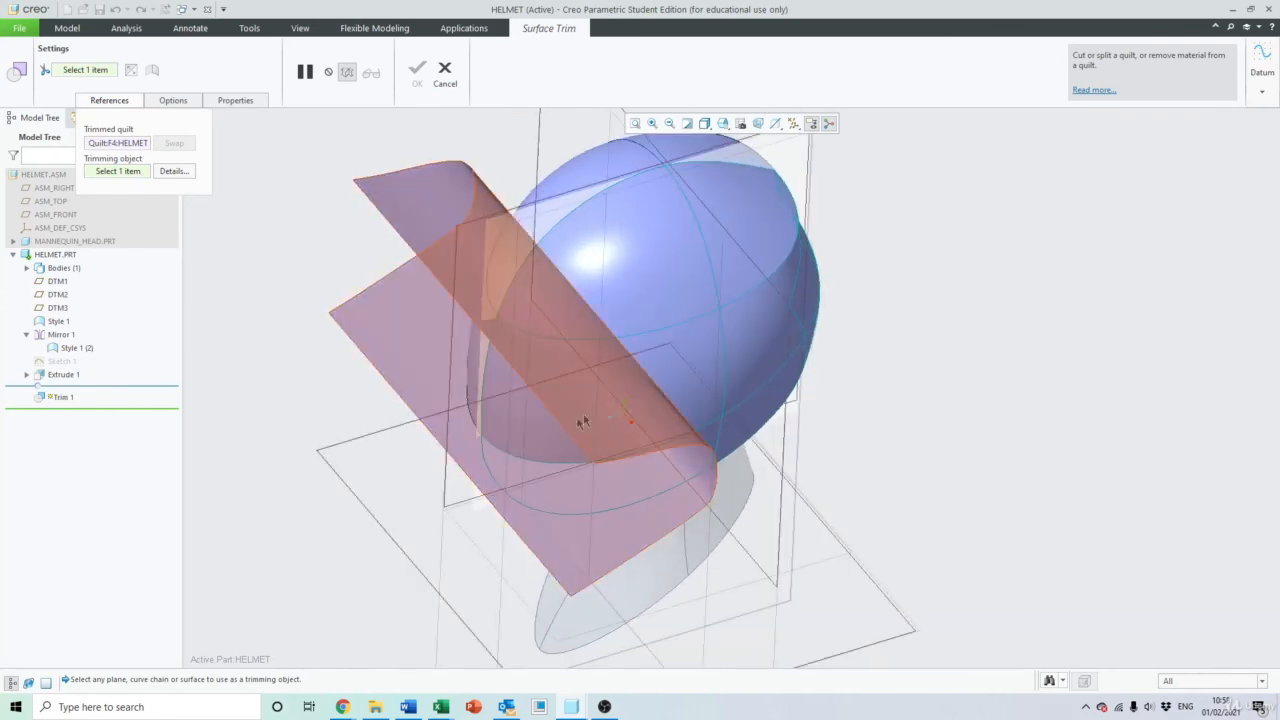
pyautogui.scroll(2, 583, 421)
pyautogui.click(605, 410)
pyautogui.moveTo(605, 410); pyautogui.dragTo(572, 410, button='middle')
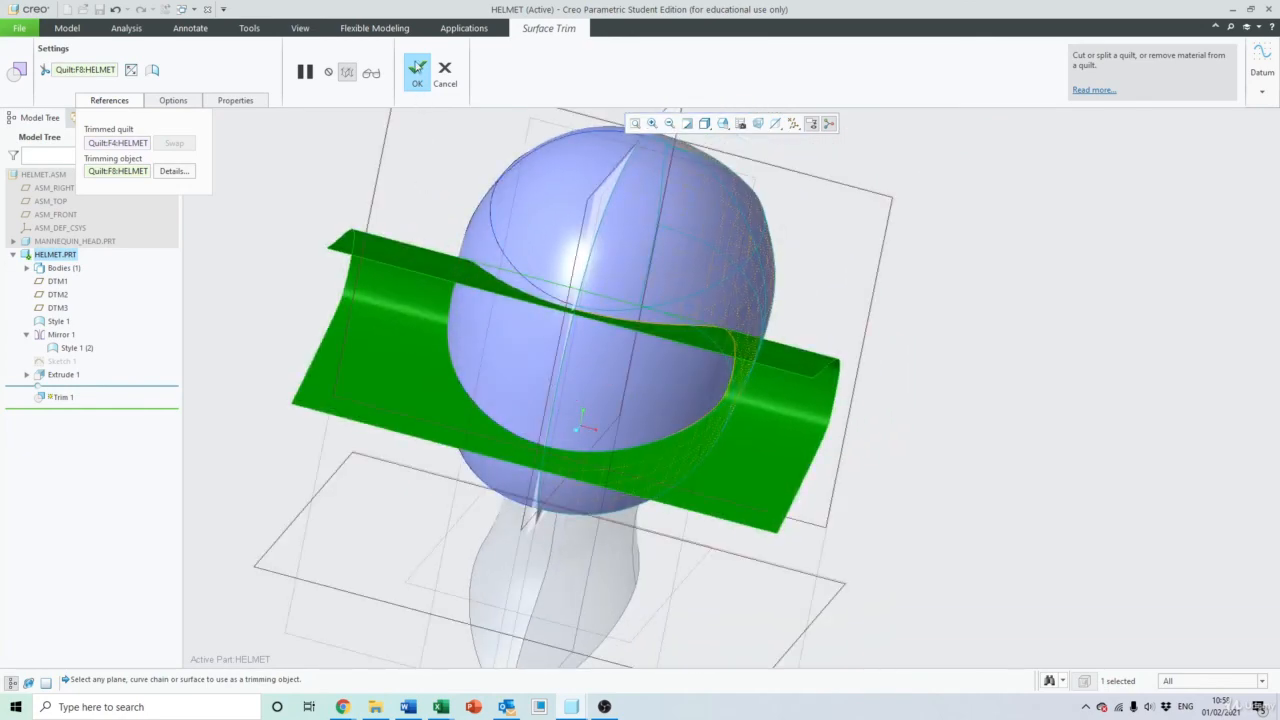
pyautogui.click(417, 67)
pyautogui.moveTo(704, 215); pyautogui.dragTo(669, 320, button='middle')
pyautogui.scroll(-3, 718, 328)
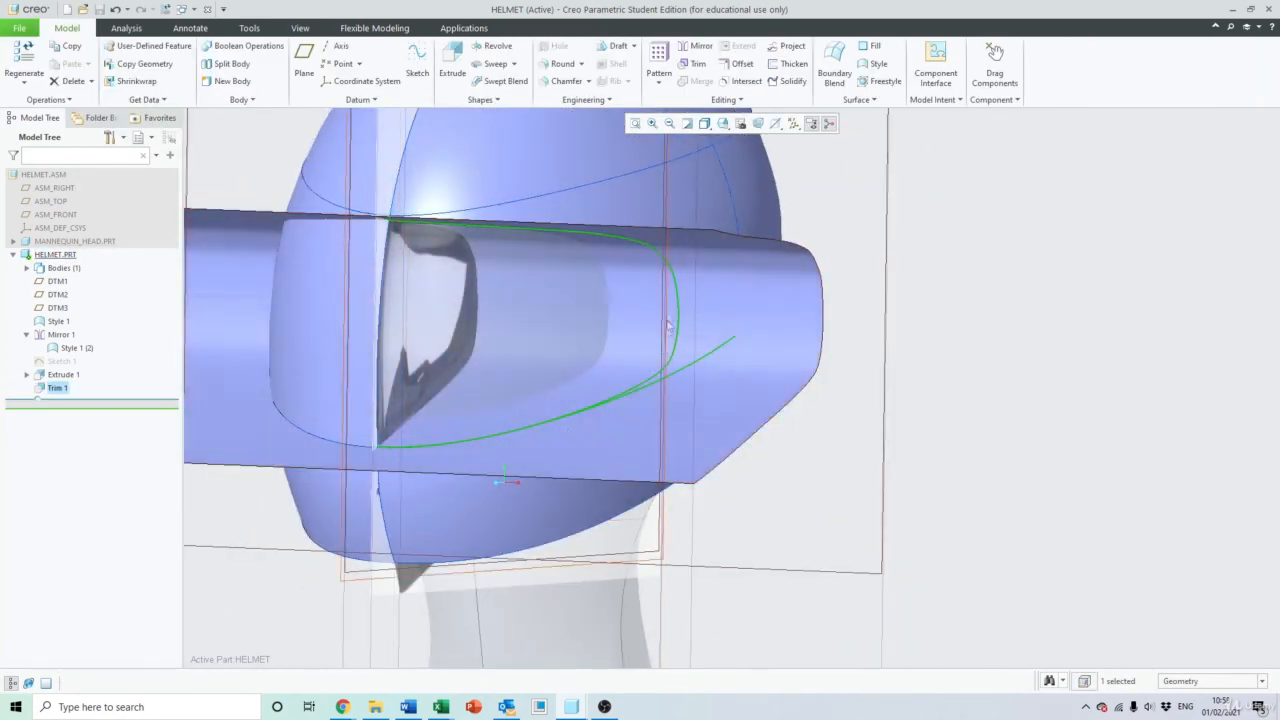
# Trim the mirrored half shell, Style 1 (2), using the extruded visor surface as the trimming object
pyautogui.scroll(3, 537, 251)
pyautogui.moveTo(537, 251); pyautogui.dragTo(583, 296, button='middle')
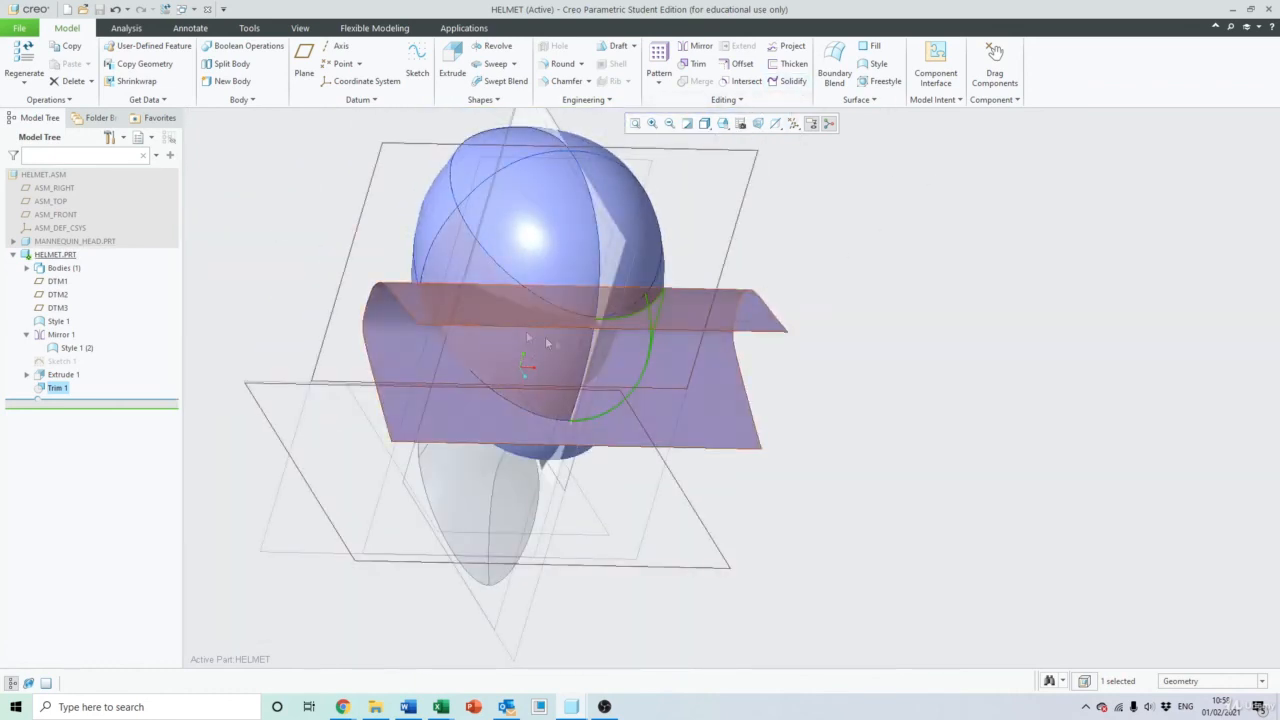
pyautogui.click(446, 243)
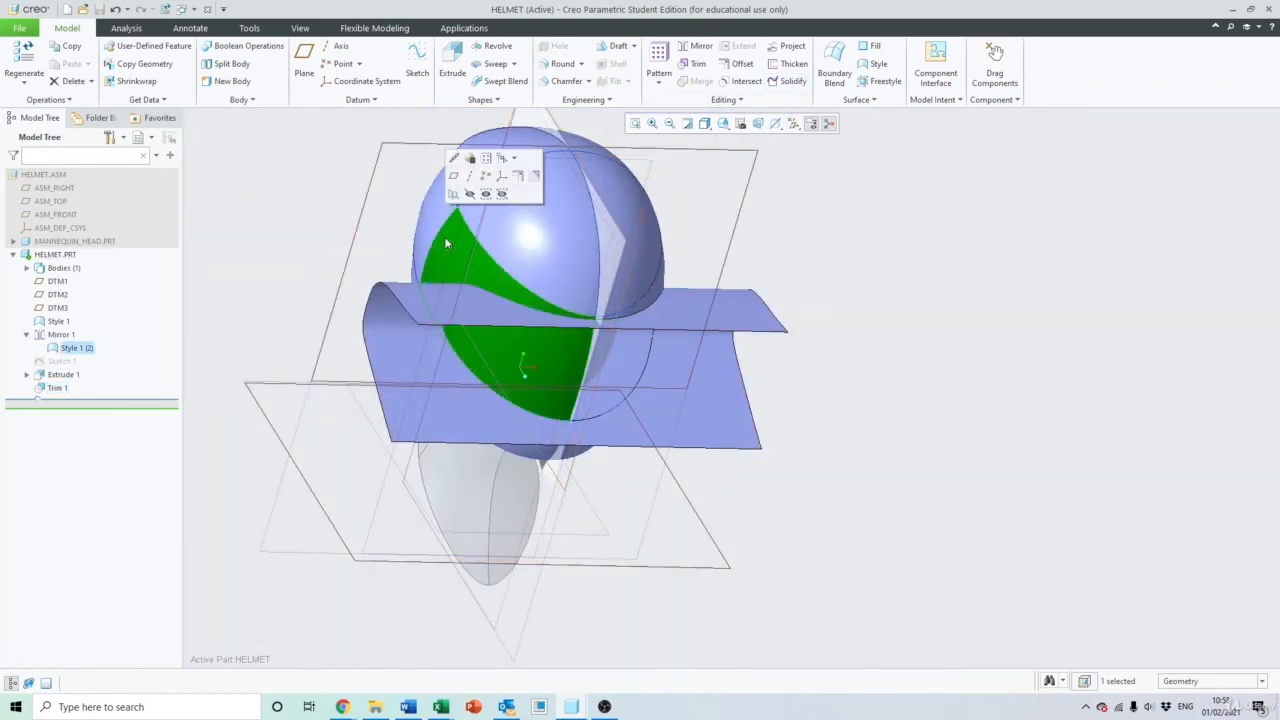
pyautogui.click(693, 63)
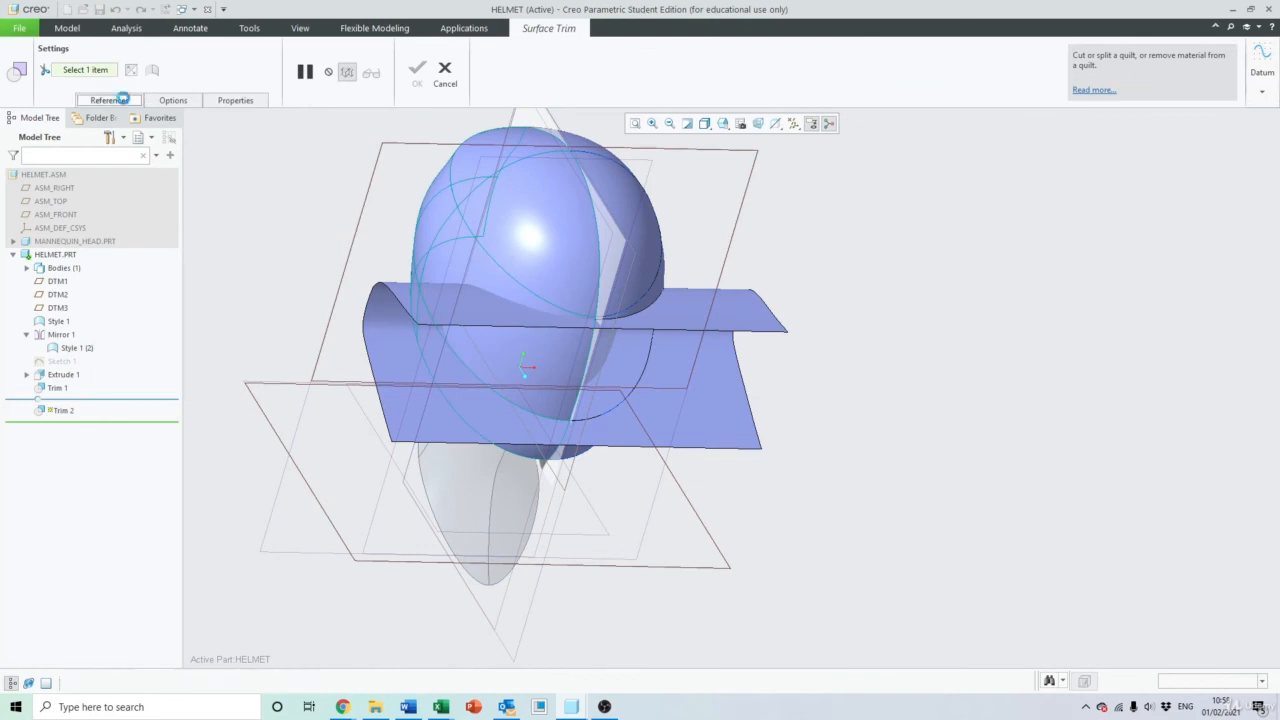
pyautogui.click(109, 100)
pyautogui.click(420, 304)
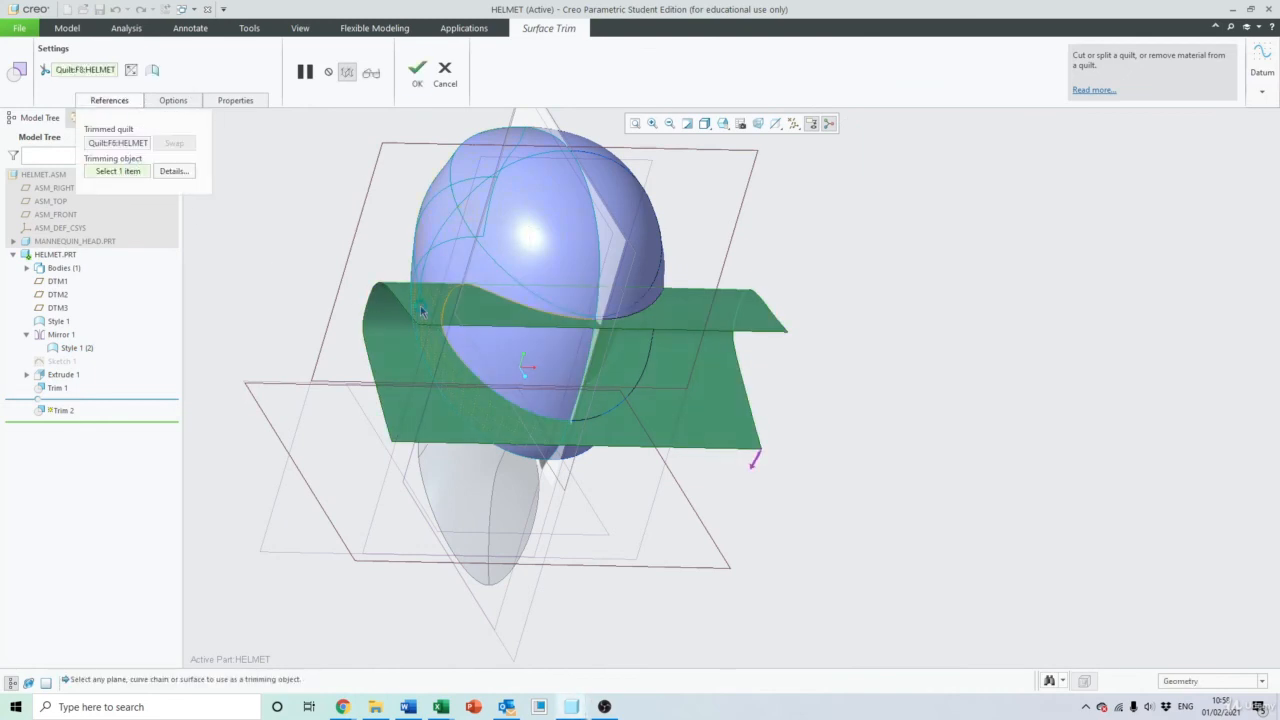
pyautogui.moveTo(420, 304); pyautogui.dragTo(487, 291, button='middle')
pyautogui.click(417, 68)
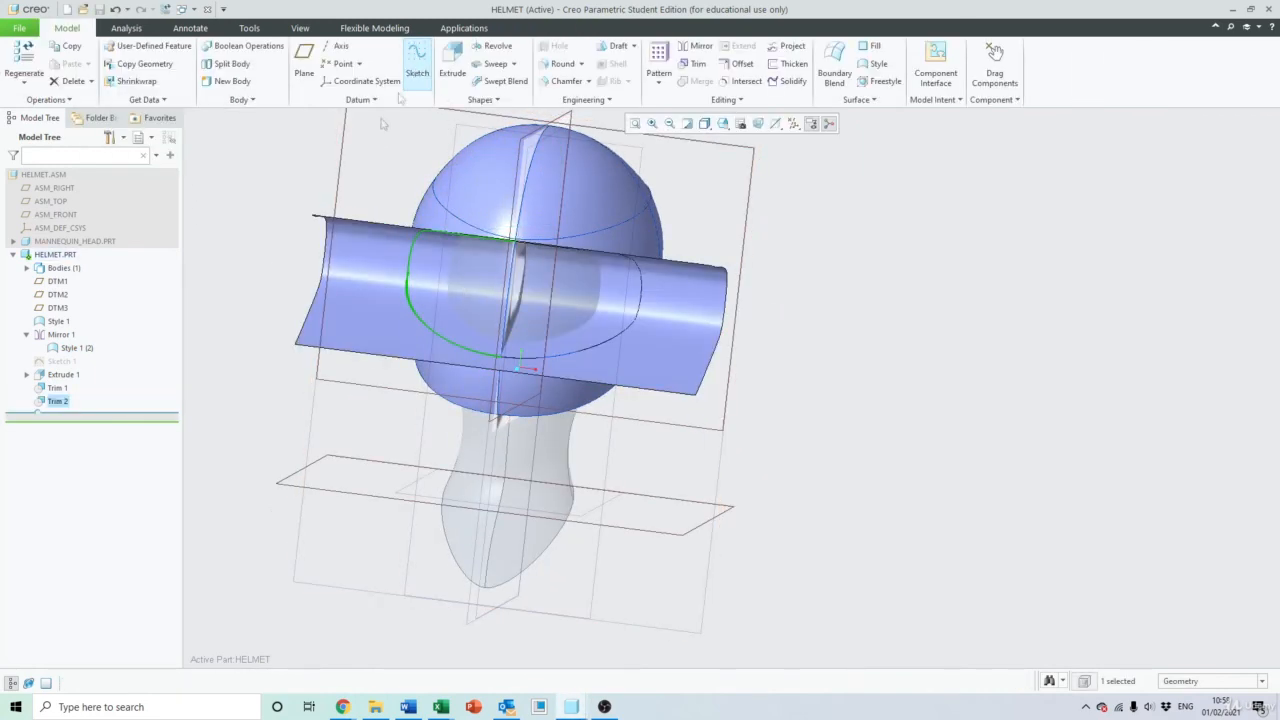
# Hide the Extrude 1 visor surface so only the trimmed helmet shell is displayed
pyautogui.click(60, 376)
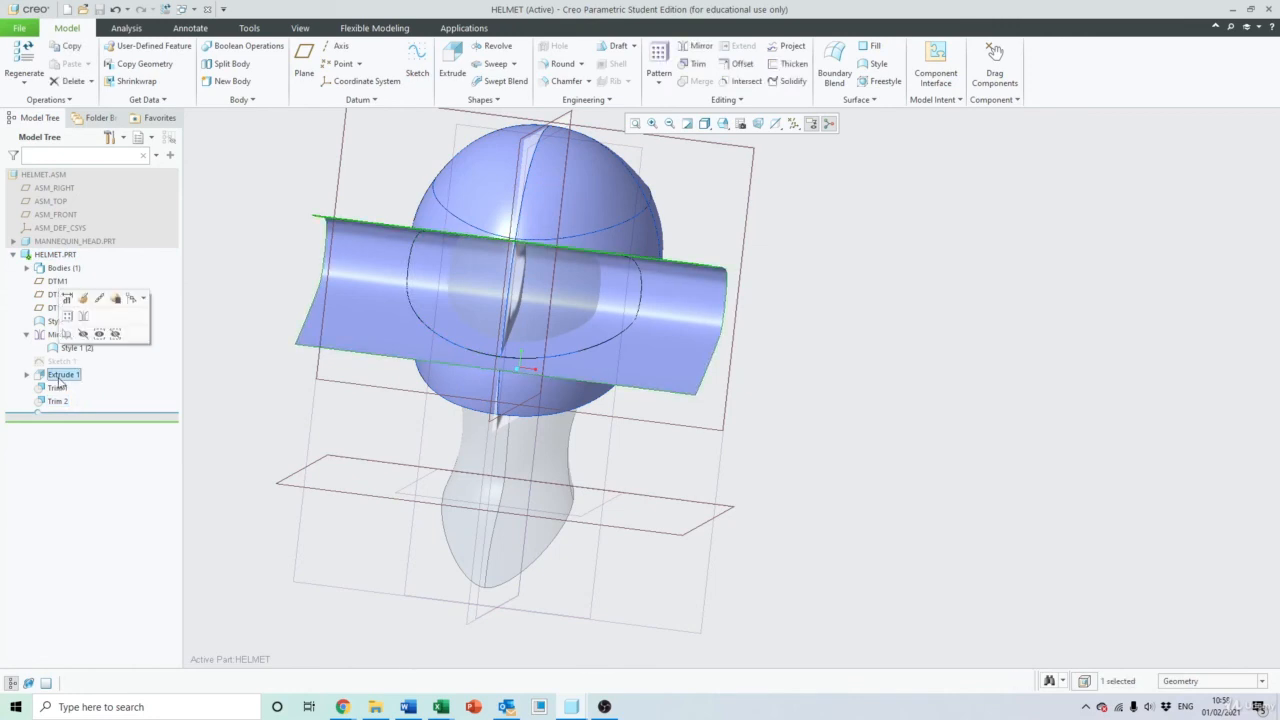
pyautogui.click(84, 334)
pyautogui.moveTo(263, 226); pyautogui.dragTo(410, 331, button='middle')
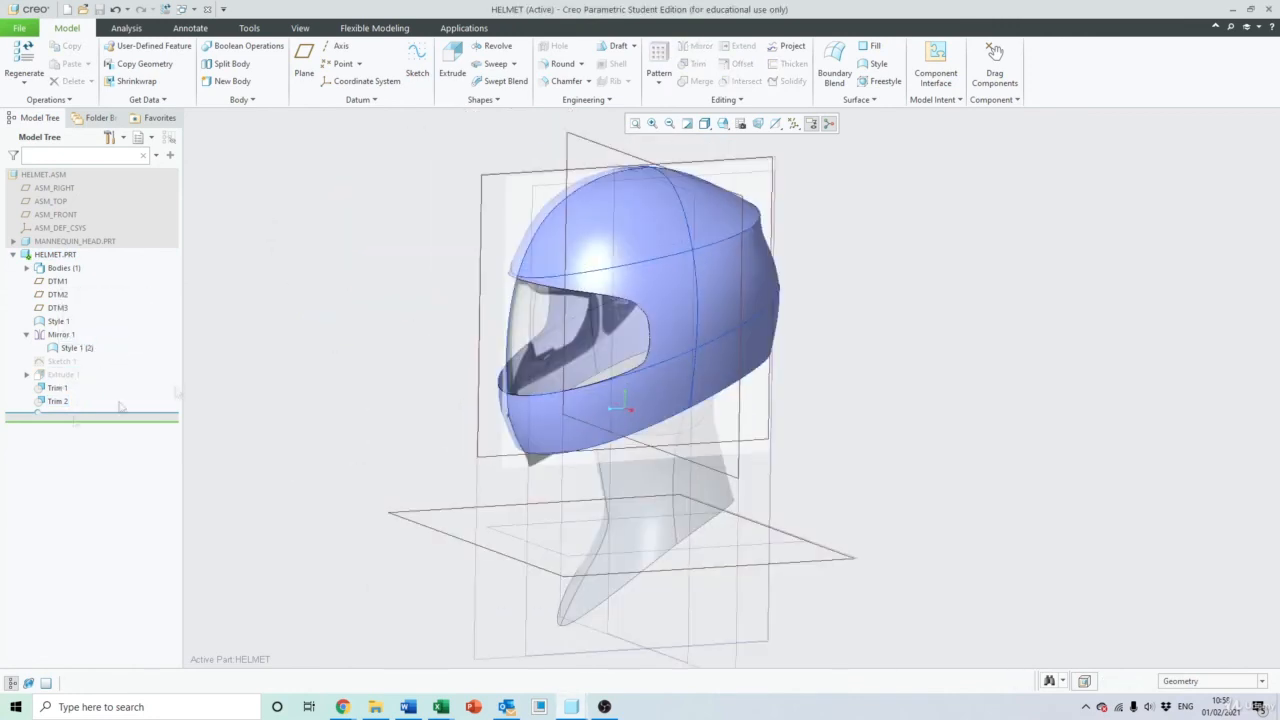
# Merge the trimmed Style 1 and Style 1 (2) quilts into a single helmet quilt
pyautogui.keyDown('ctrl'); pyautogui.click(80, 348); pyautogui.keyUp('ctrl')
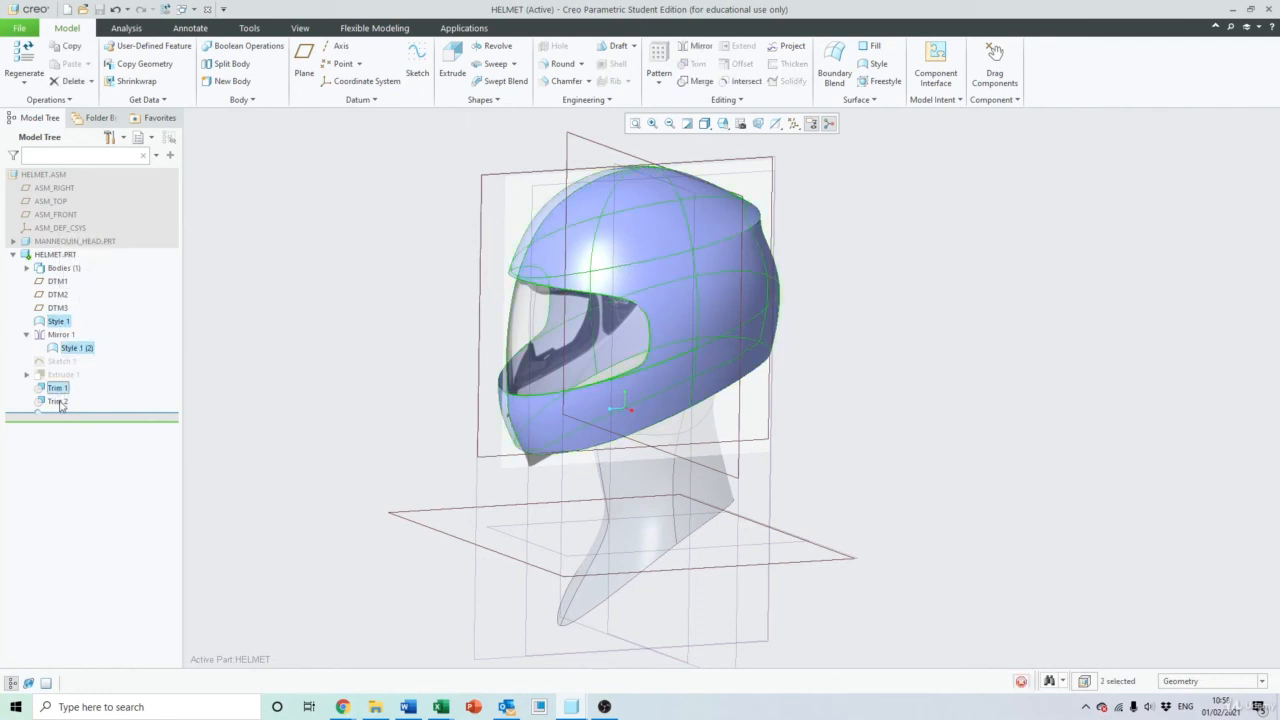
pyautogui.keyDown('ctrl'); pyautogui.click(60, 401); pyautogui.keyUp('ctrl')
pyautogui.keyDown('ctrl'); pyautogui.click(61, 401); pyautogui.keyUp('ctrl')
pyautogui.keyDown('ctrl'); pyautogui.click(59, 389); pyautogui.keyUp('ctrl')
pyautogui.click(691, 82)
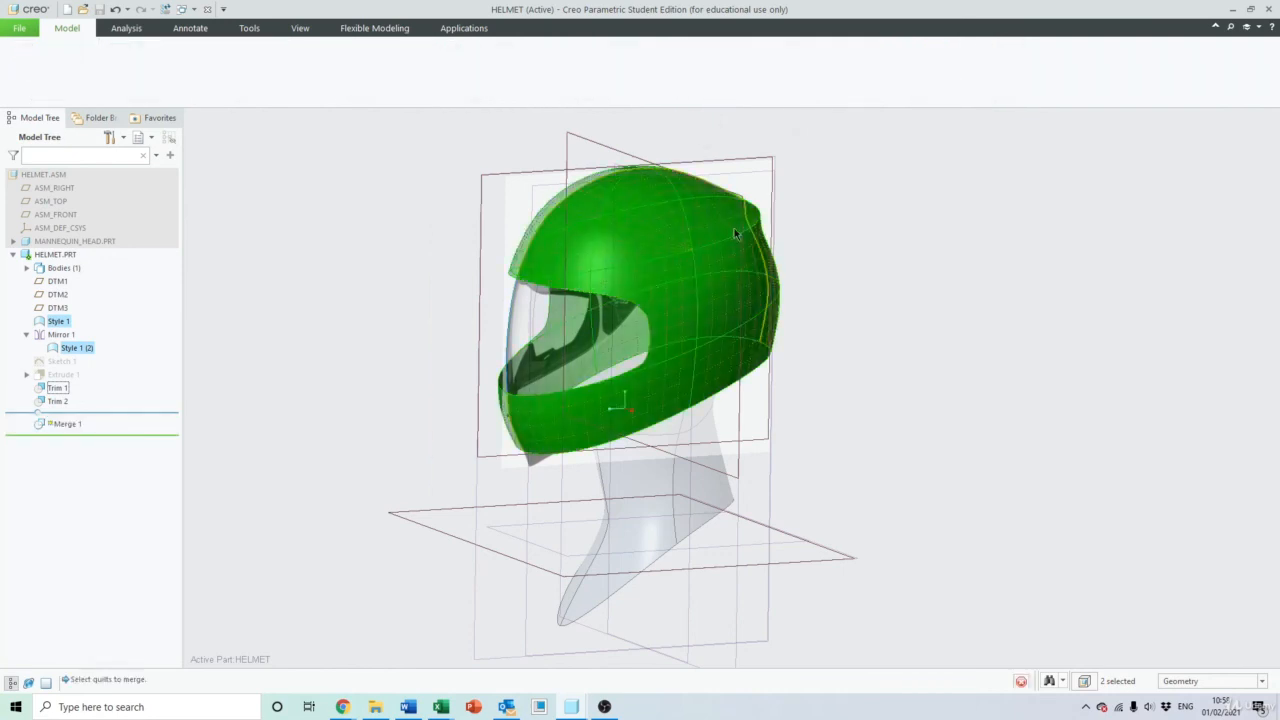
pyautogui.click(421, 75)
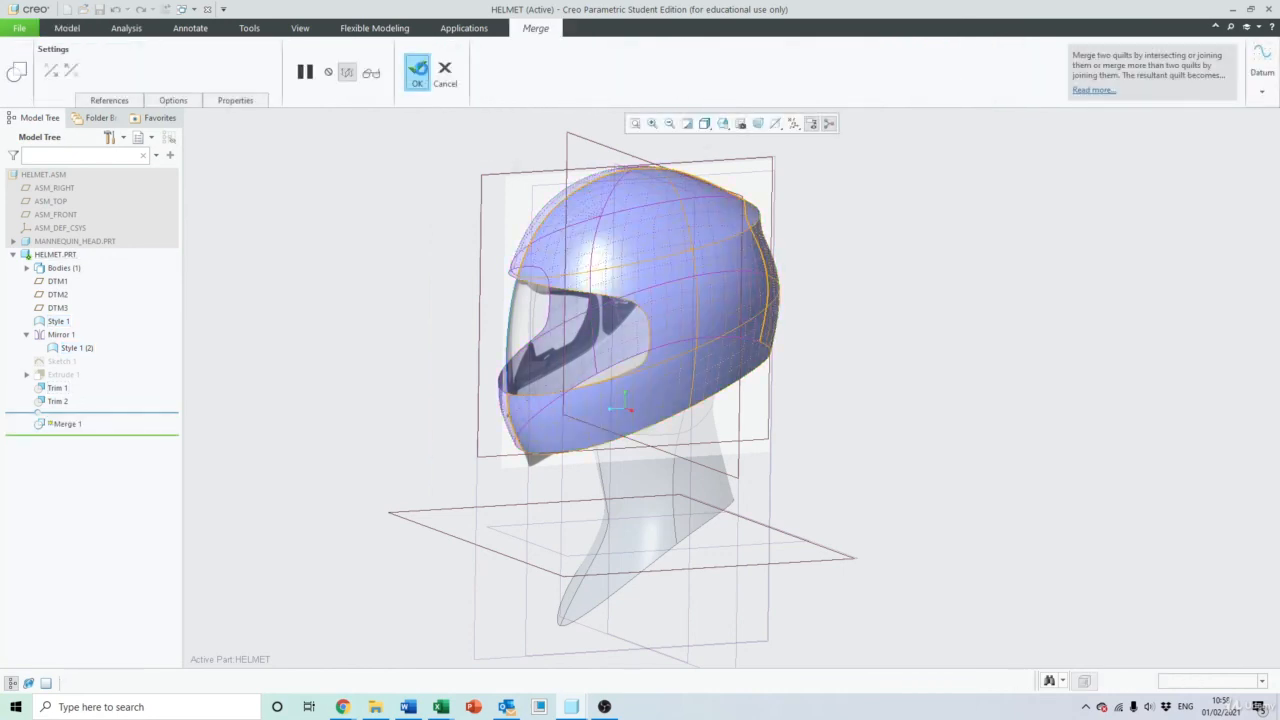
# Highlight the merged quilt and examine the helmet shell and its visor opening from several angles
pyautogui.click(383, 211)
pyautogui.moveTo(383, 211); pyautogui.dragTo(429, 200, button='middle')
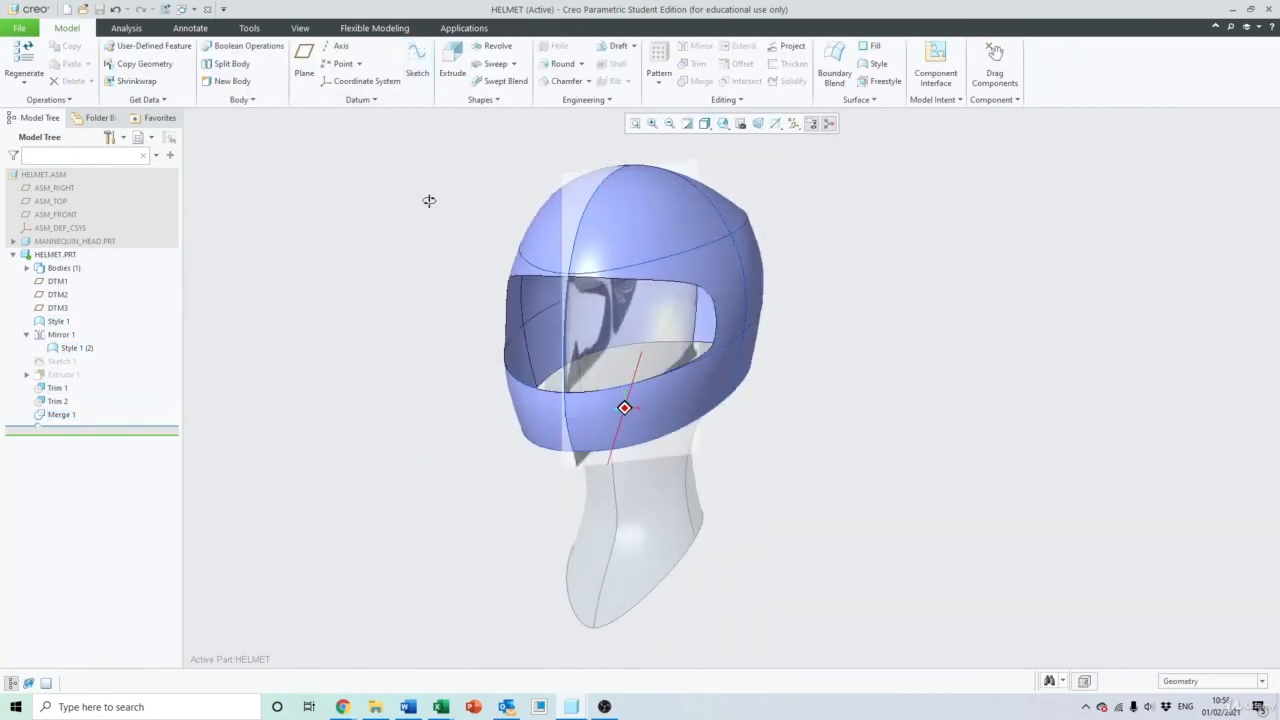
pyautogui.click(64, 415)
pyautogui.scroll(3, 361, 300)
pyautogui.moveTo(361, 300); pyautogui.dragTo(455, 298, button='middle')
pyautogui.scroll(-3, 562, 285)
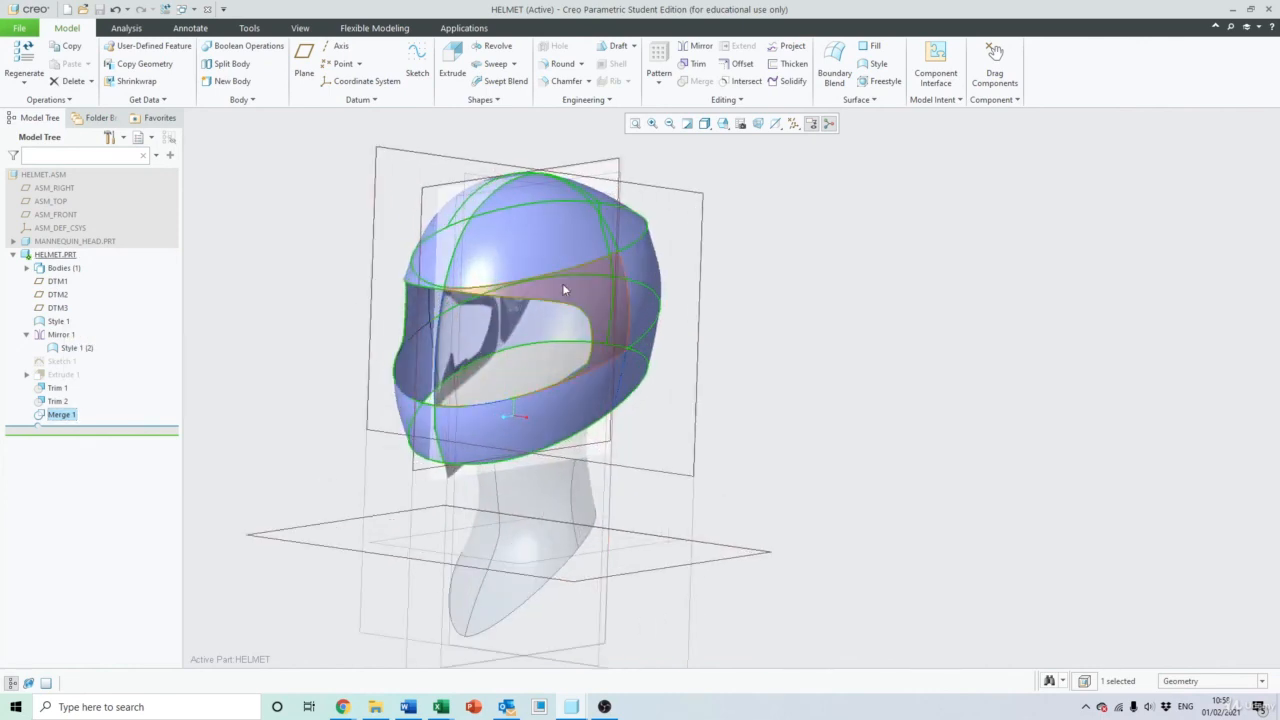
pyautogui.keyDown('shift'); pyautogui.moveTo(562, 285); pyautogui.dragTo(672, 306, button='middle'); pyautogui.keyUp('shift')
pyautogui.click(313, 176)
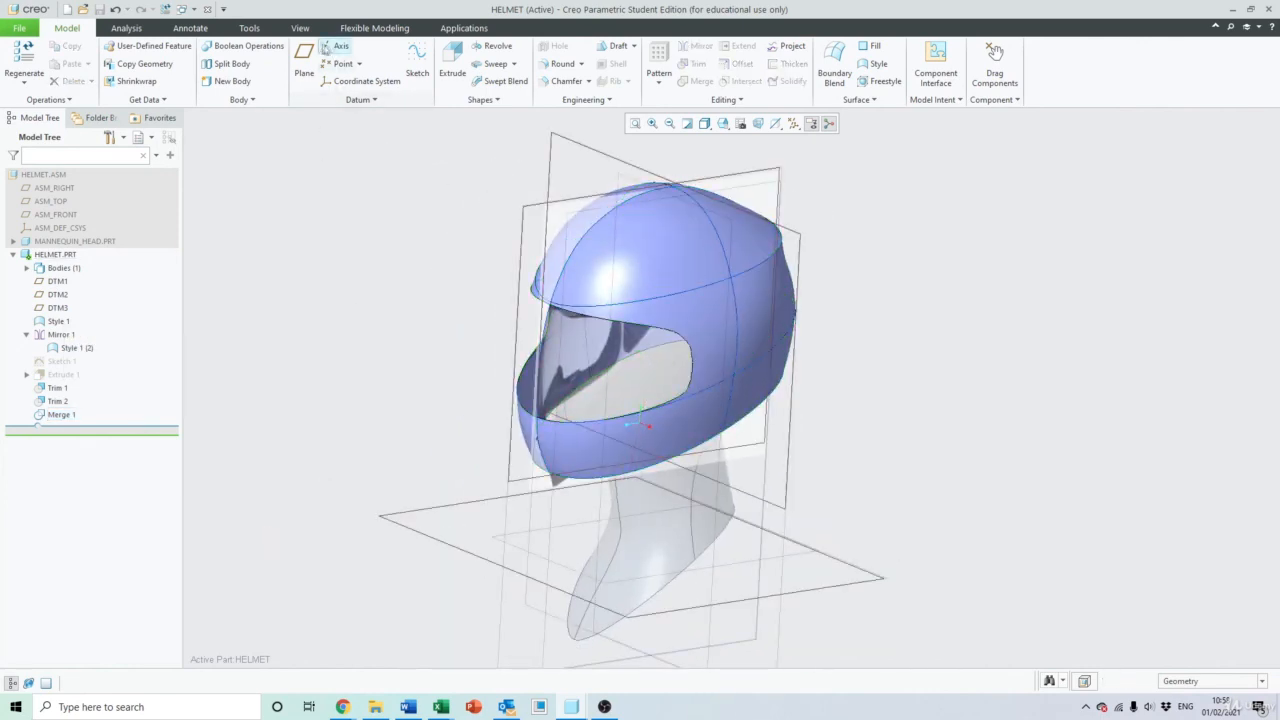
# Hide the helmet reference image and accept the image settings
pyautogui.click(299, 28)
pyautogui.click(550, 100)
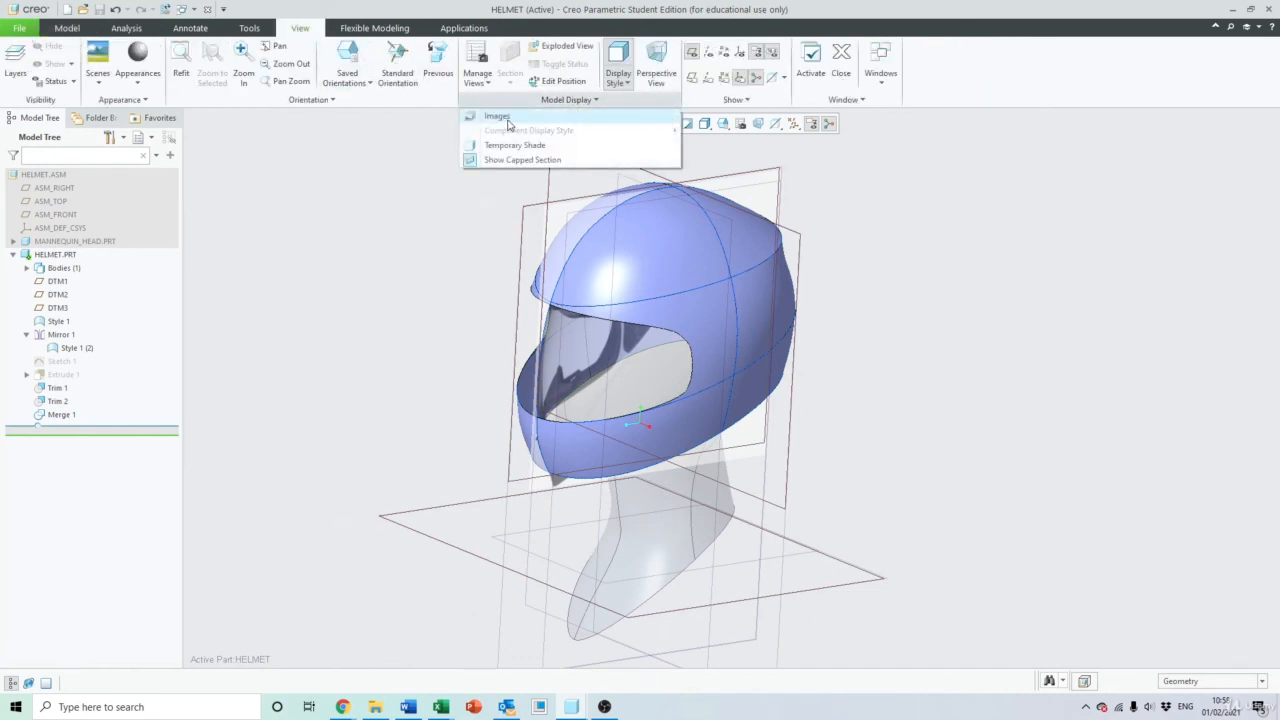
pyautogui.click(497, 116)
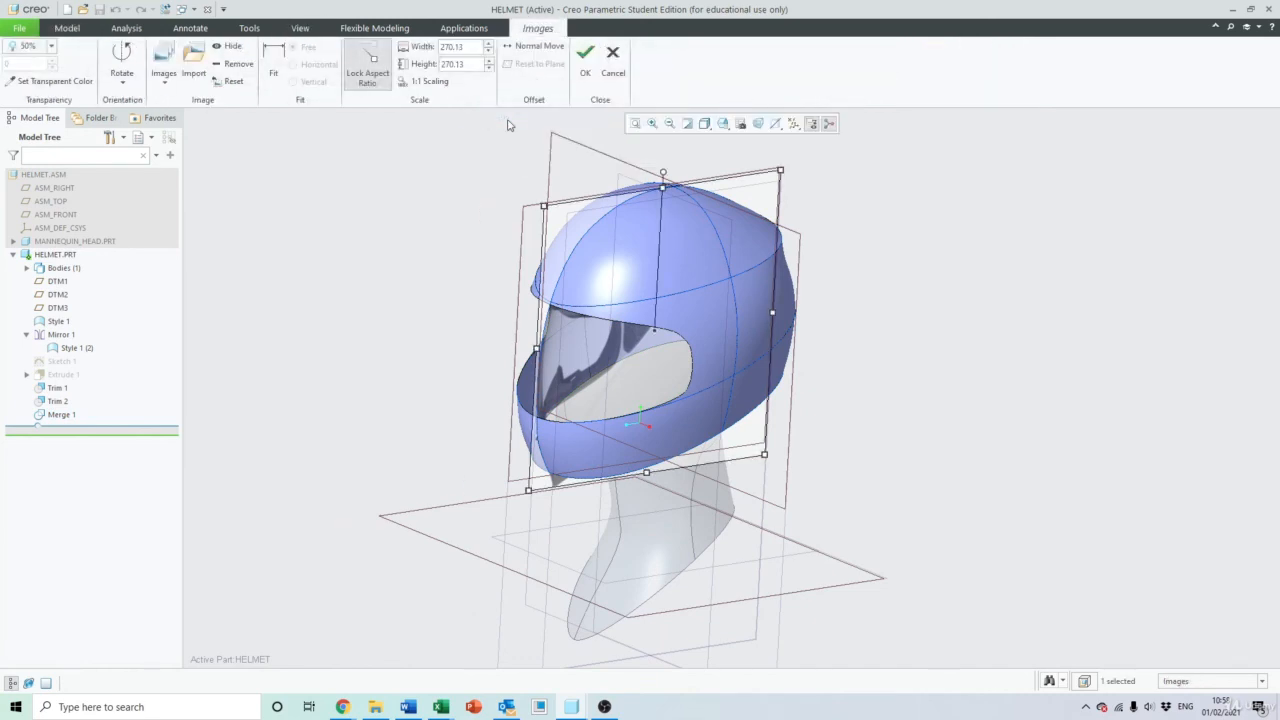
pyautogui.click(233, 48)
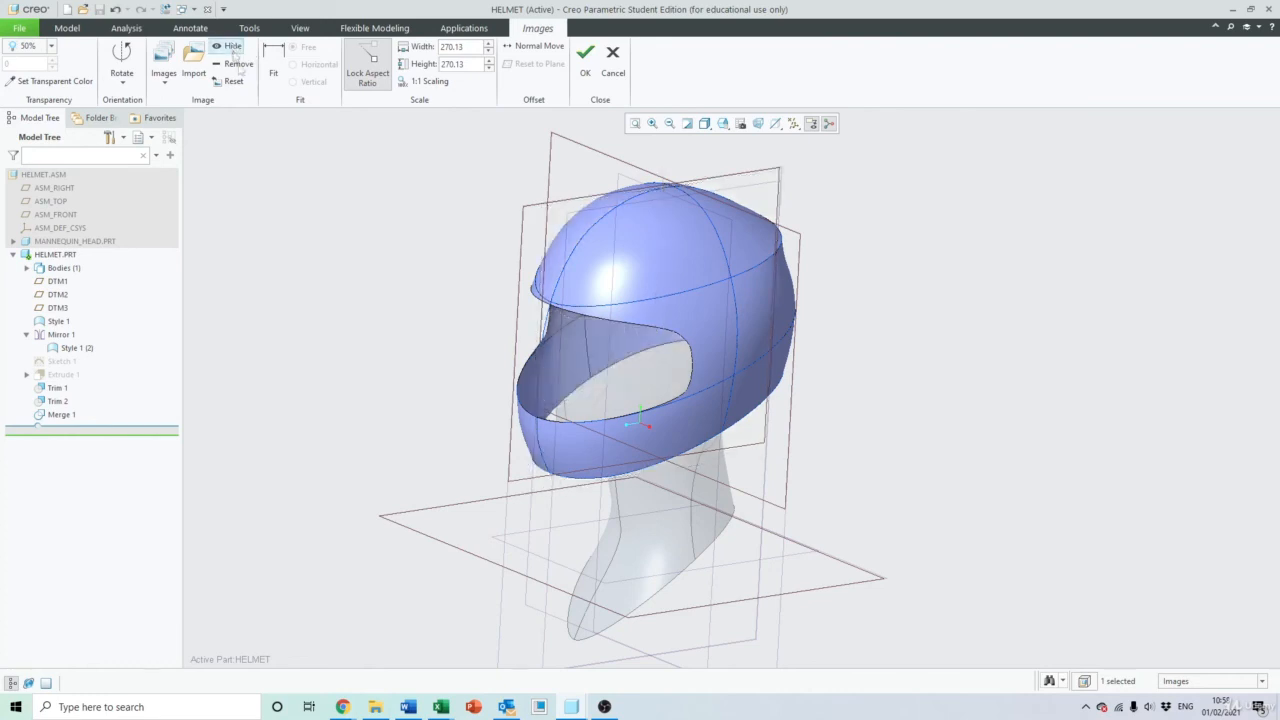
pyautogui.click(585, 58)
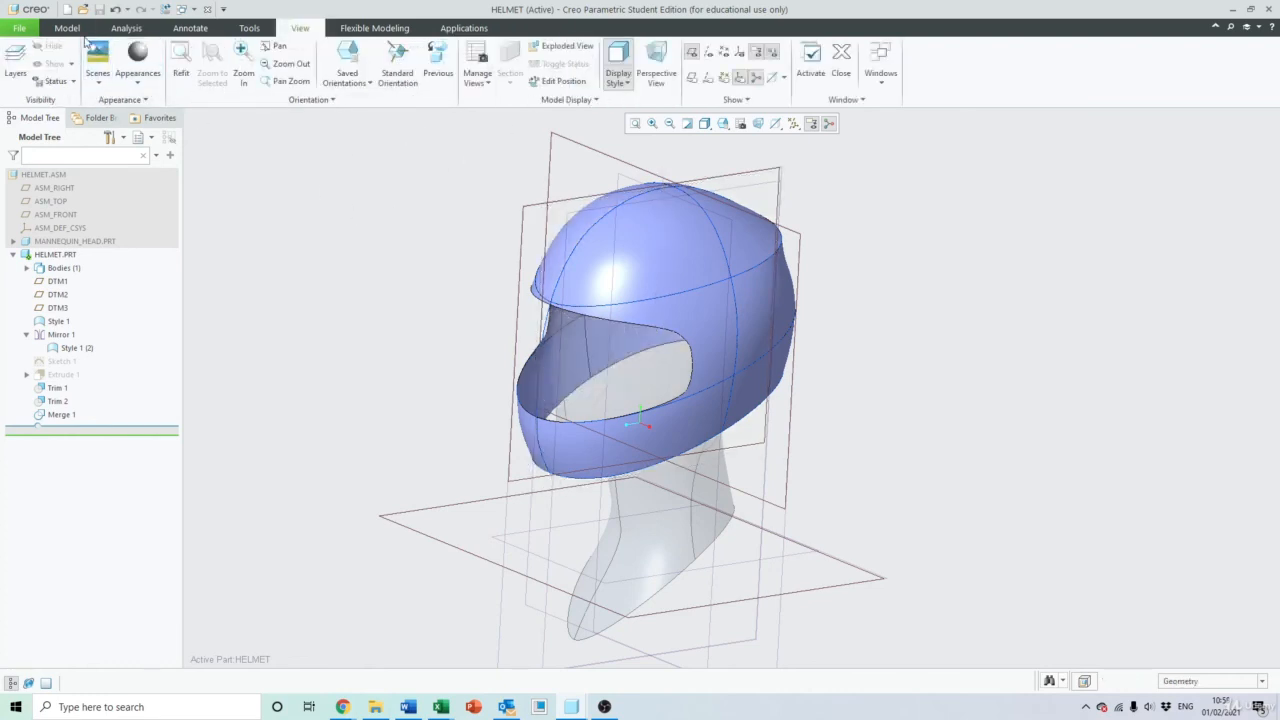
# Turn off the display of datum planes in the model
pyautogui.scroll(-3, 373, 285)
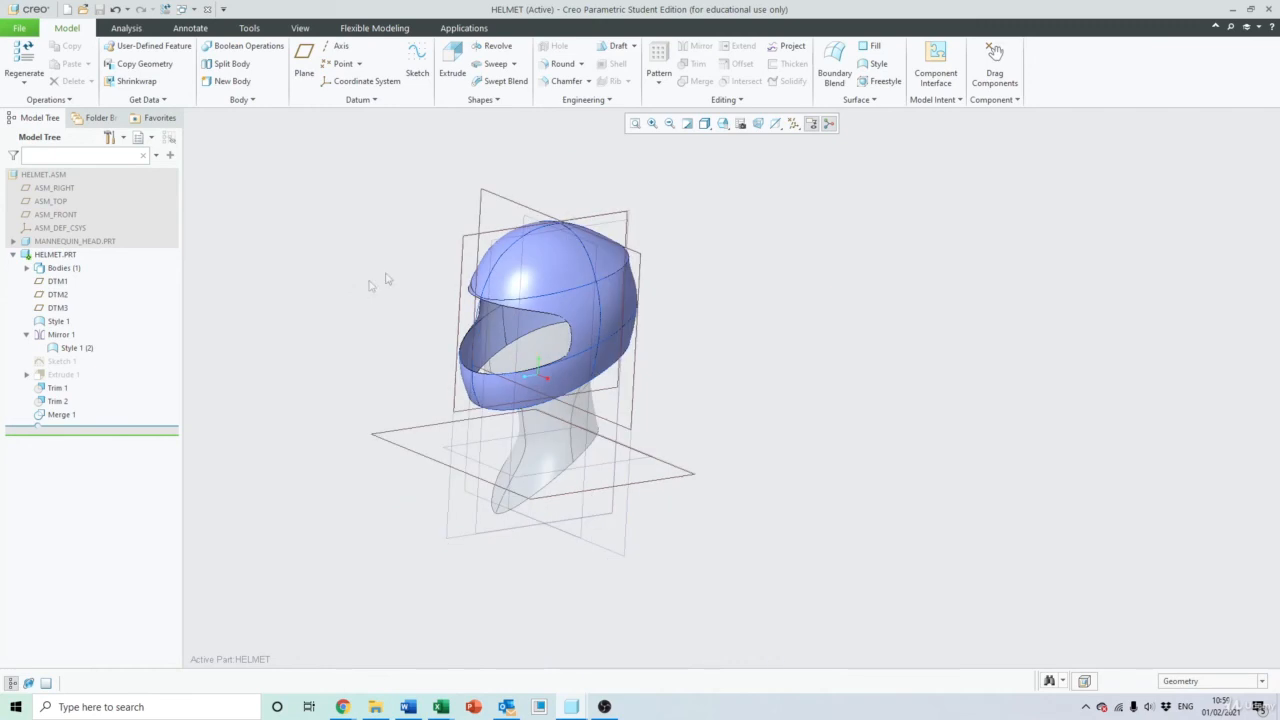
pyautogui.click(794, 123)
pyautogui.click(795, 199)
pyautogui.moveTo(699, 236); pyautogui.dragTo(882, 291, button='middle')
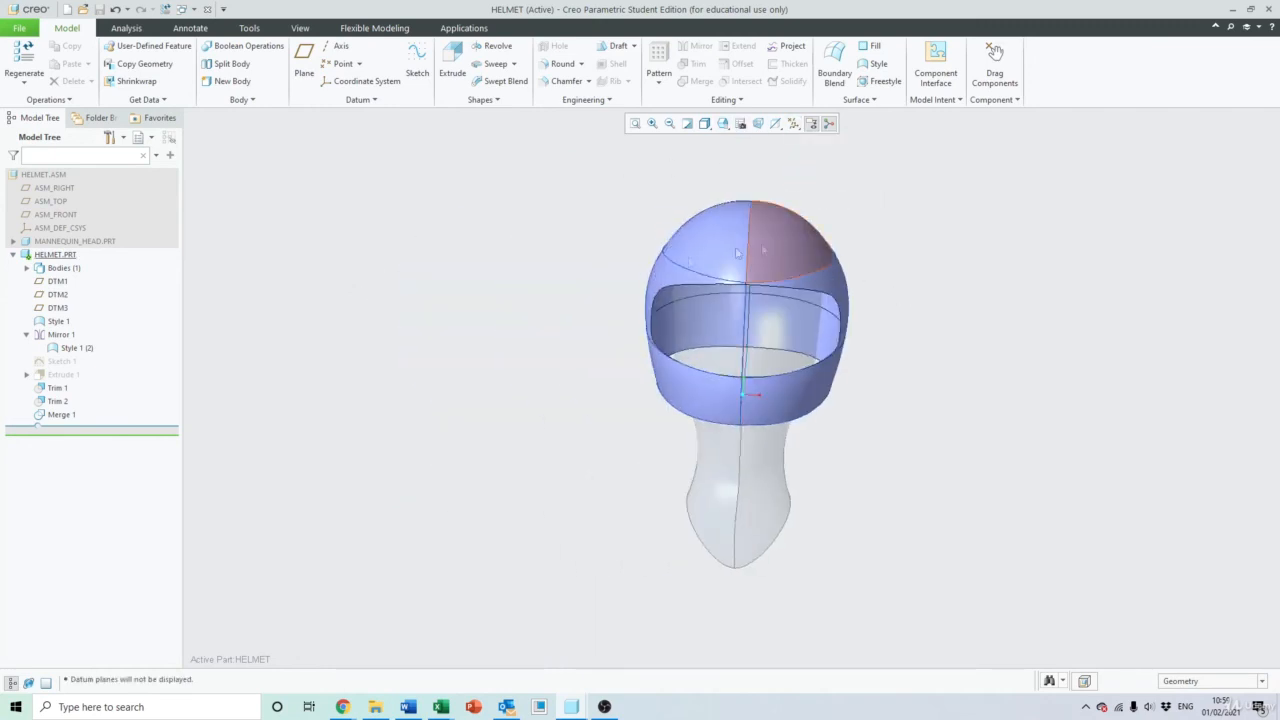
# Highlight the merged quilt, examine the helmet from the front, side and above, and switch to a saved side view
pyautogui.click(61, 414)
pyautogui.moveTo(957, 214); pyautogui.dragTo(486, 257, button='middle')
pyautogui.scroll(-3, 770, 467)
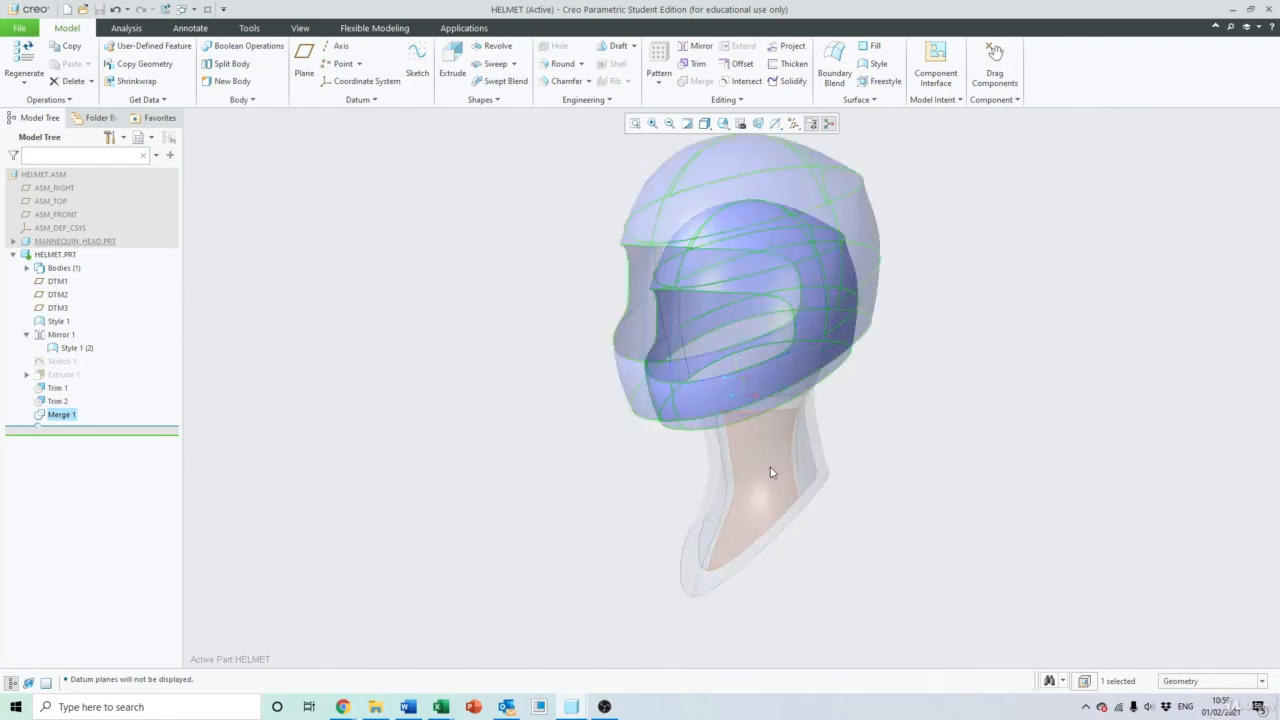
pyautogui.scroll(5, 800, 462)
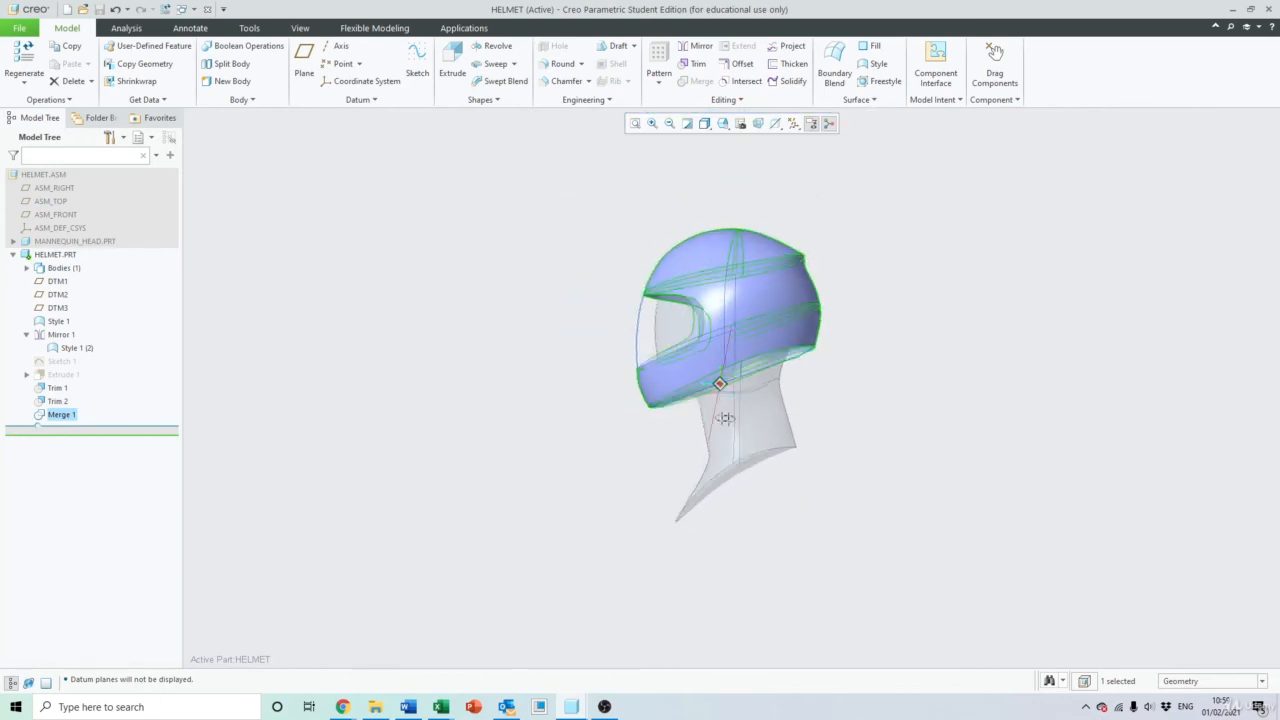
pyautogui.moveTo(729, 434); pyautogui.dragTo(880, 420, button='middle')
pyautogui.click(914, 393)
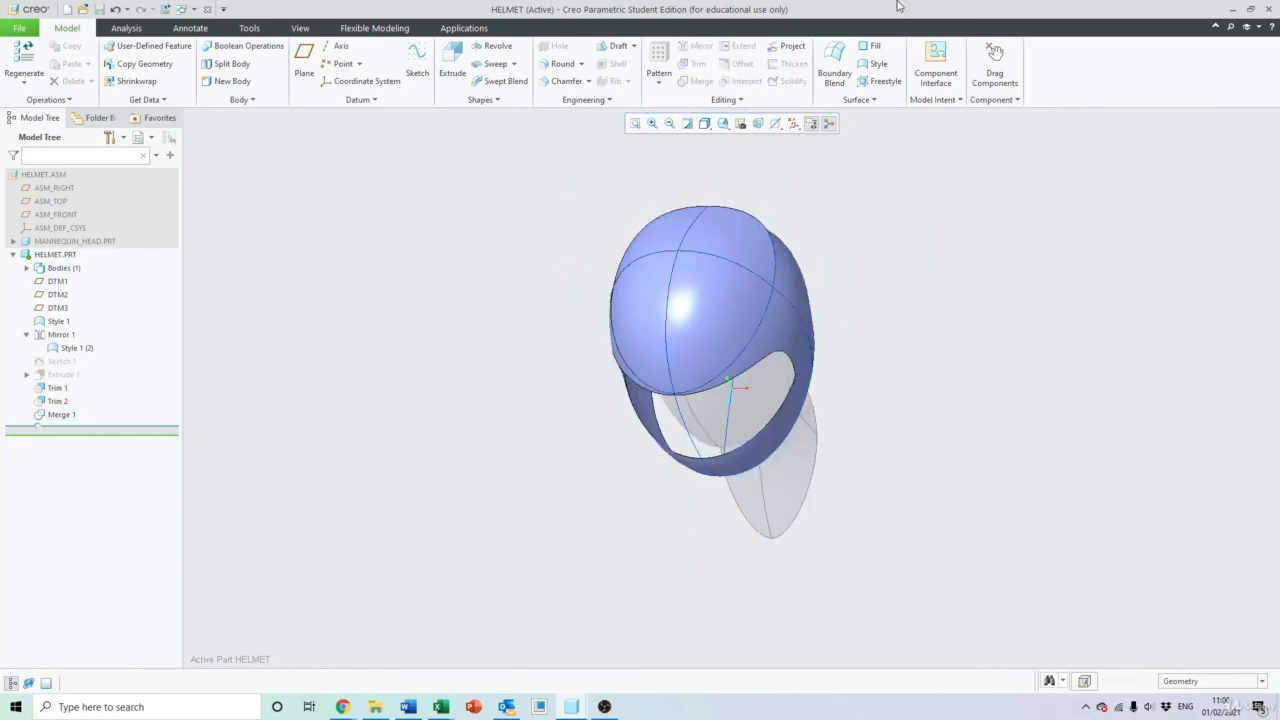
pyautogui.click(723, 125)
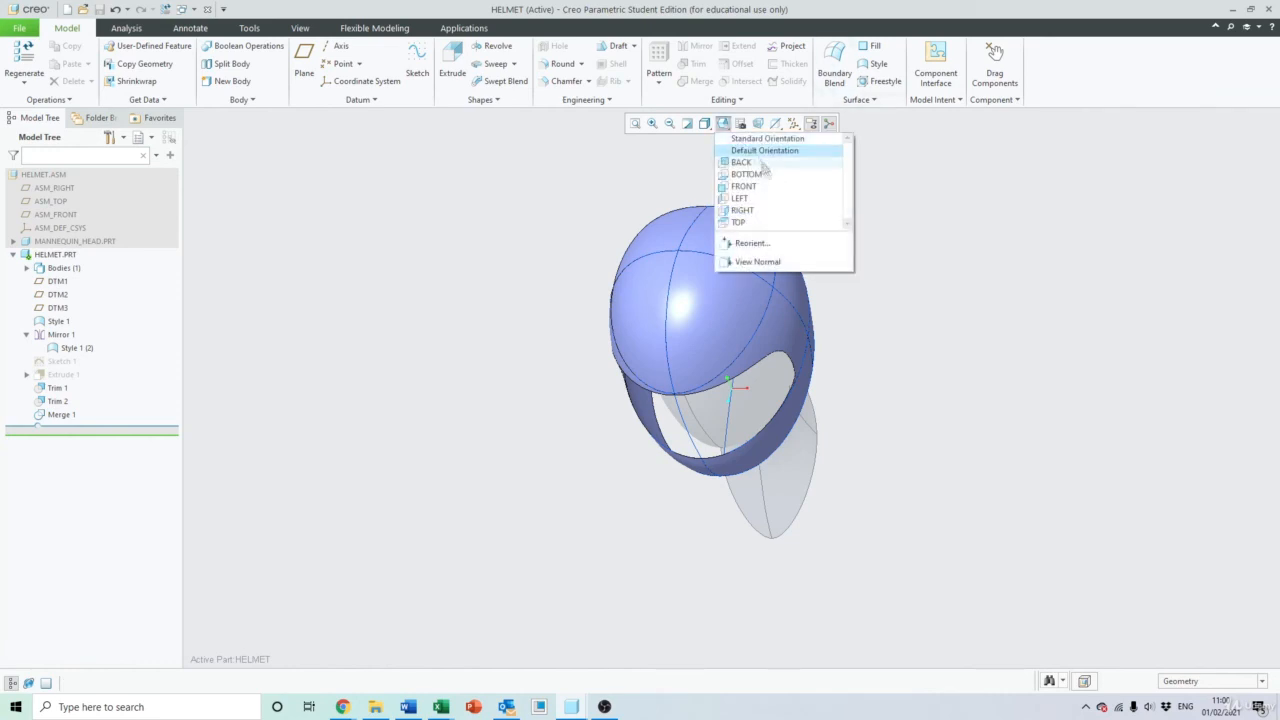
pyautogui.click(752, 221)
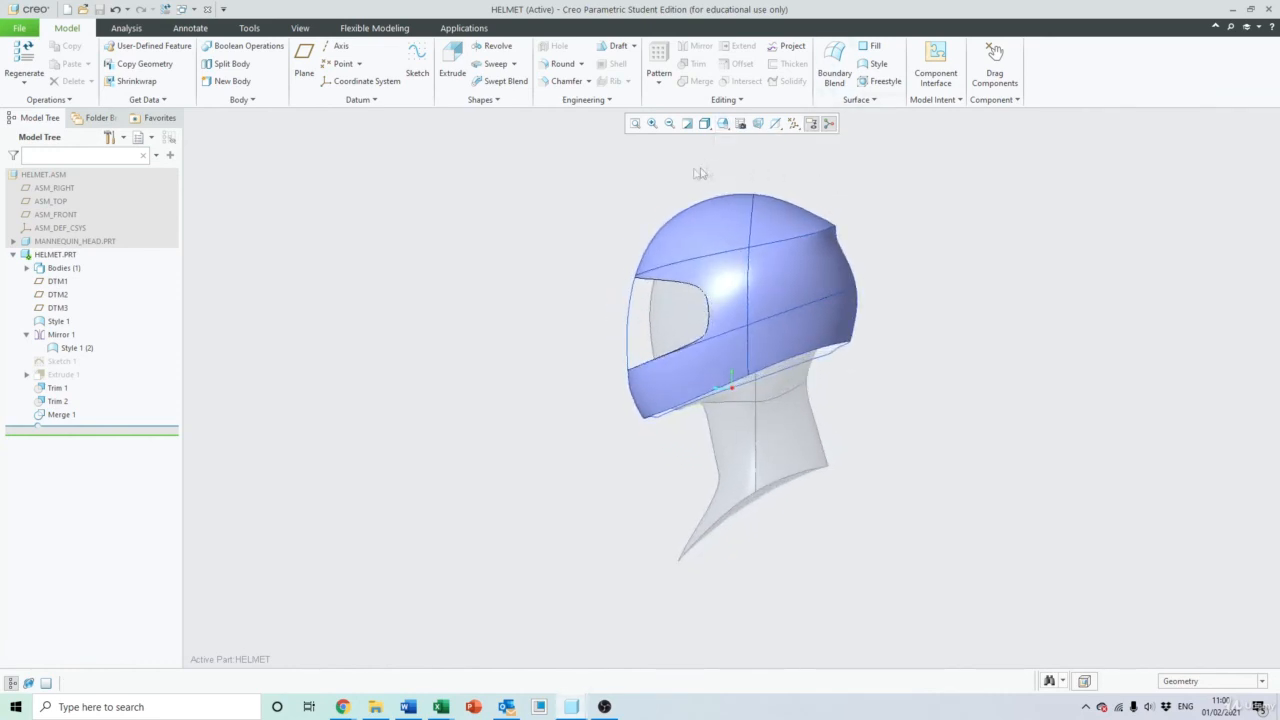